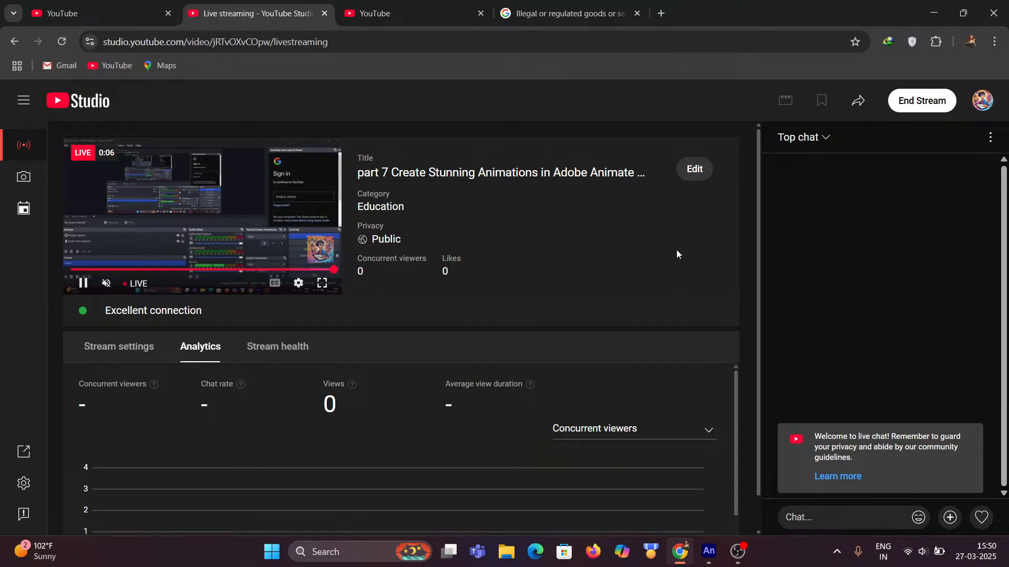
# Minimize the browser and streaming windows to switch to the snake character document in Adobe Animate
pyautogui.click(933, 12)
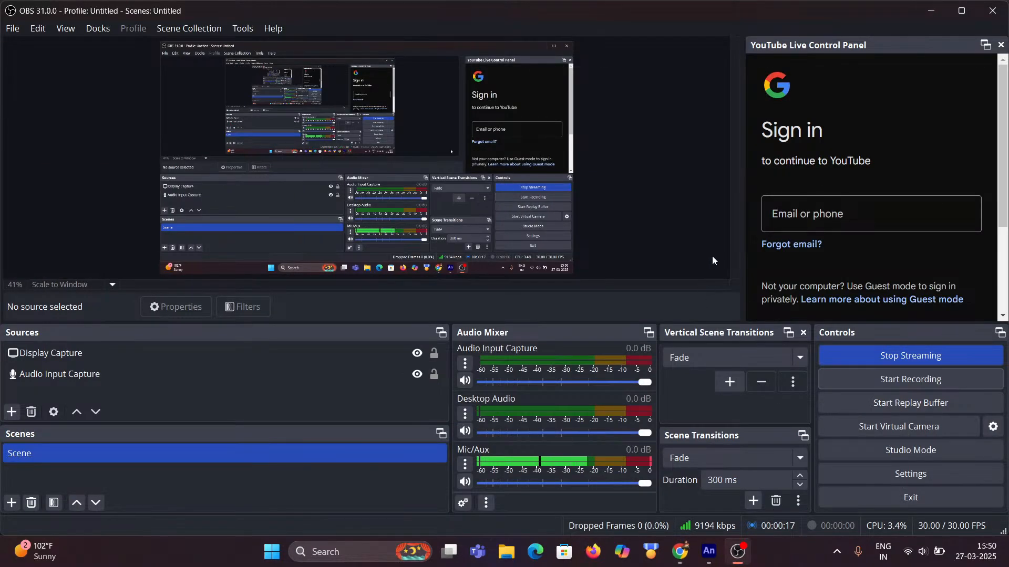
pyautogui.click(931, 10)
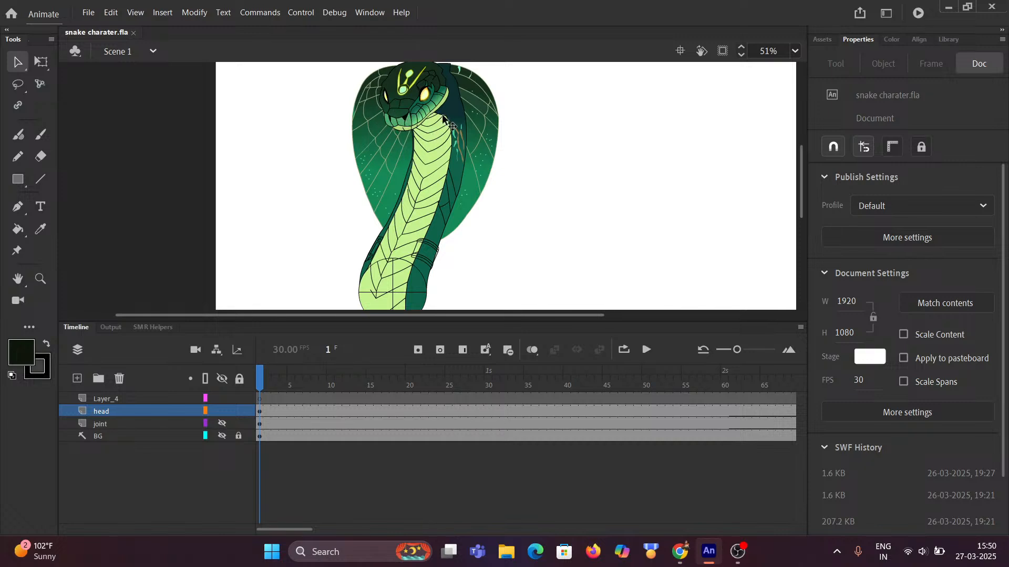
# Scrub through the main timeline up to frame 53 and examine the snake's head and neck artwork up close
pyautogui.scroll(2, 436, 161)
pyautogui.scroll(-4, 436, 168)
pyautogui.moveTo(257, 388); pyautogui.dragTo(435, 389)
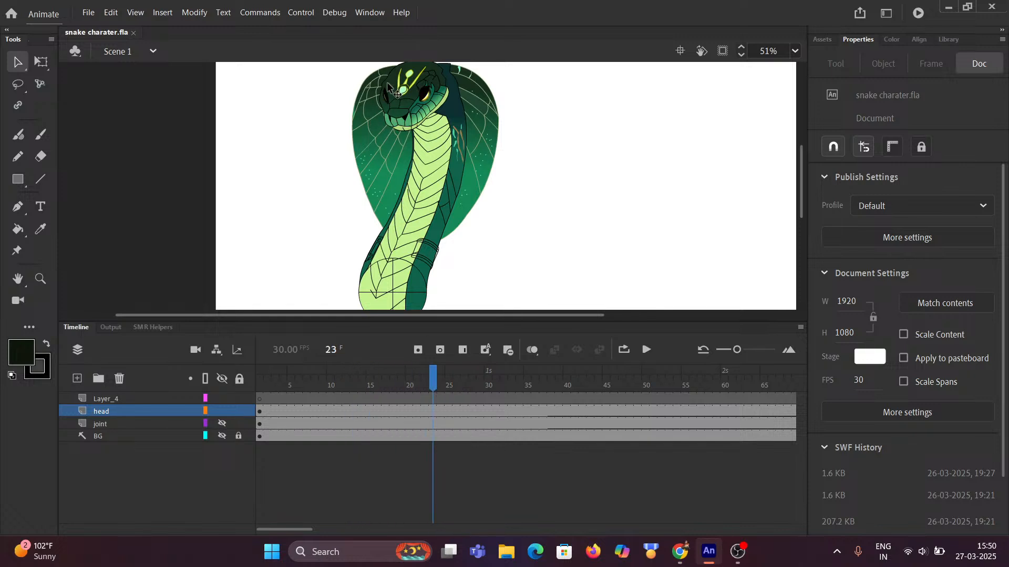
pyautogui.scroll(5, 398, 90)
pyautogui.scroll(1, 408, 115)
pyautogui.moveTo(430, 370); pyautogui.dragTo(671, 389)
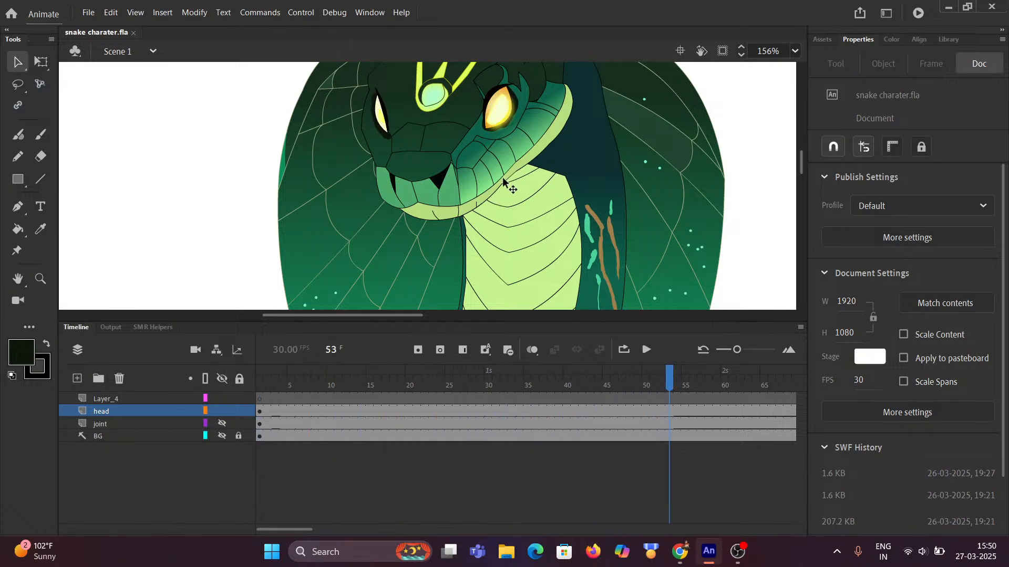
pyautogui.scroll(-2, 502, 181)
pyautogui.scroll(-2, 513, 225)
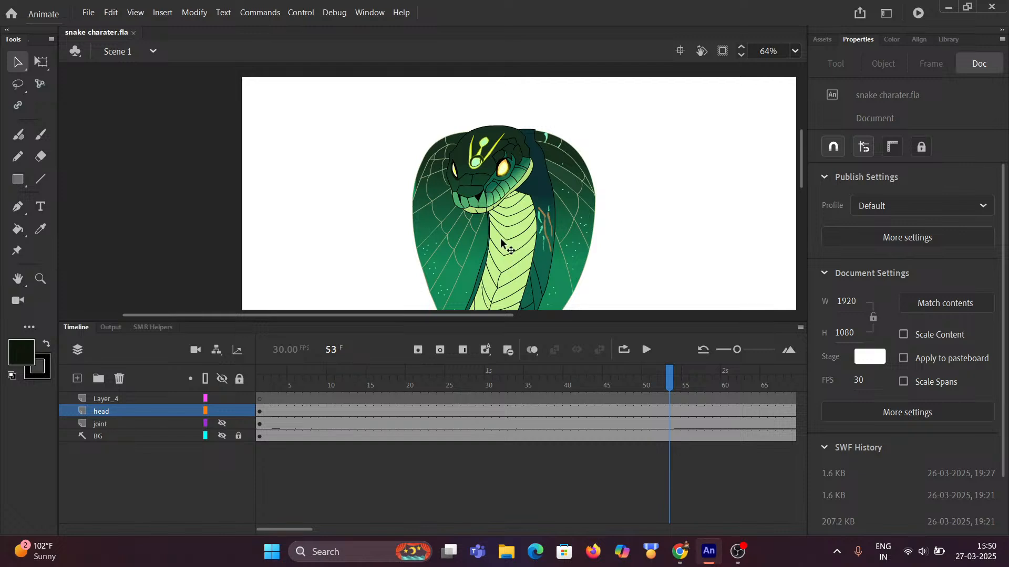
pyautogui.scroll(-4, 504, 220)
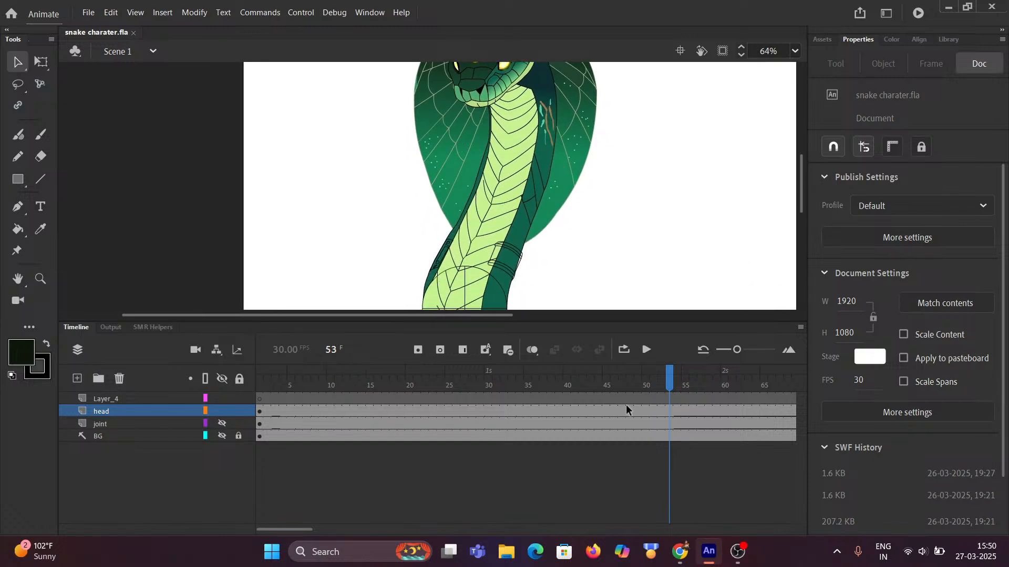
# Remove frames 2 to 90 from all layers of Scene 1 and open the head symbol for editing
pyautogui.moveTo(295, 531); pyautogui.dragTo(332, 535)
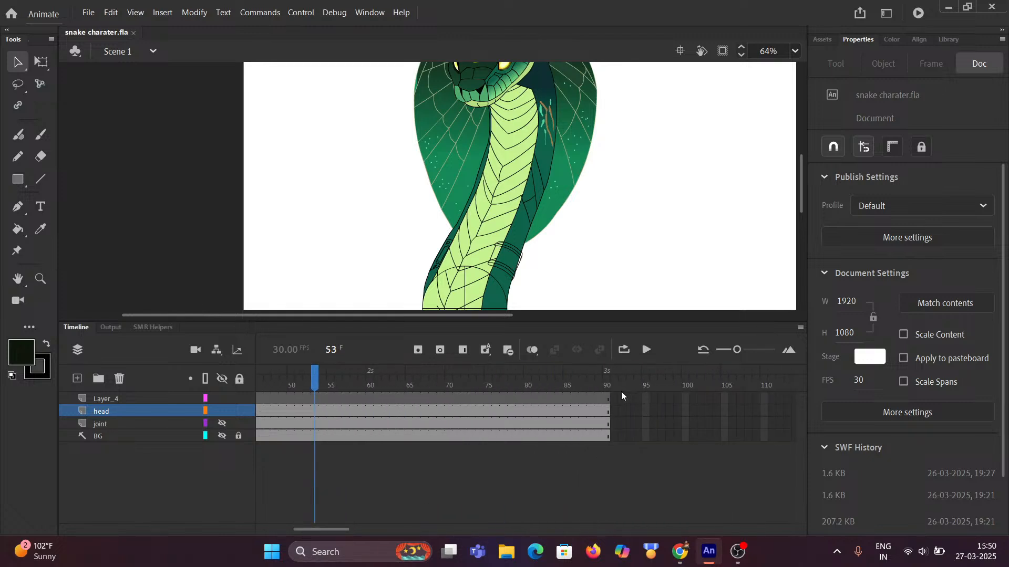
pyautogui.moveTo(619, 394); pyautogui.dragTo(267, 430)
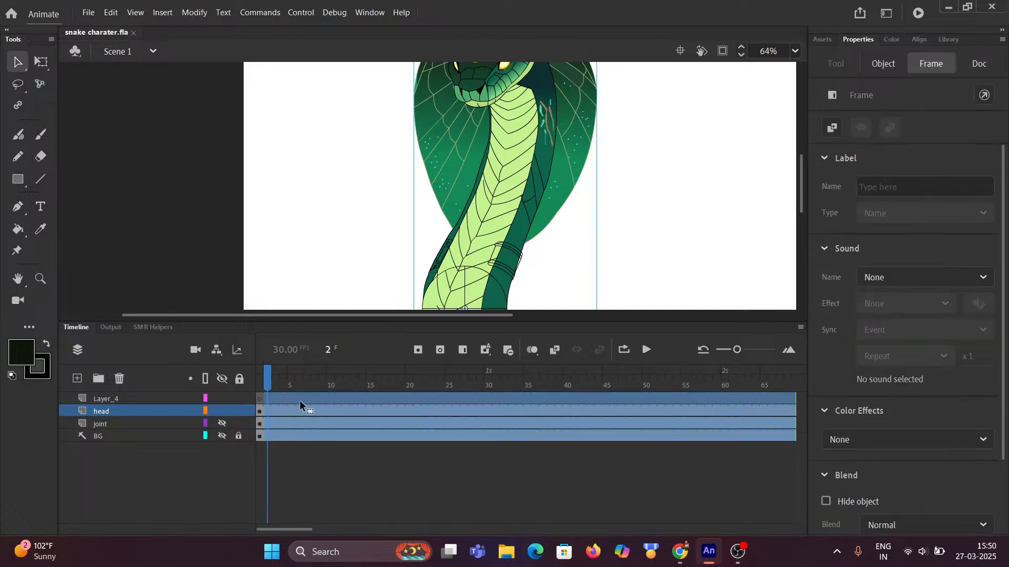
pyautogui.rightClick(303, 399)
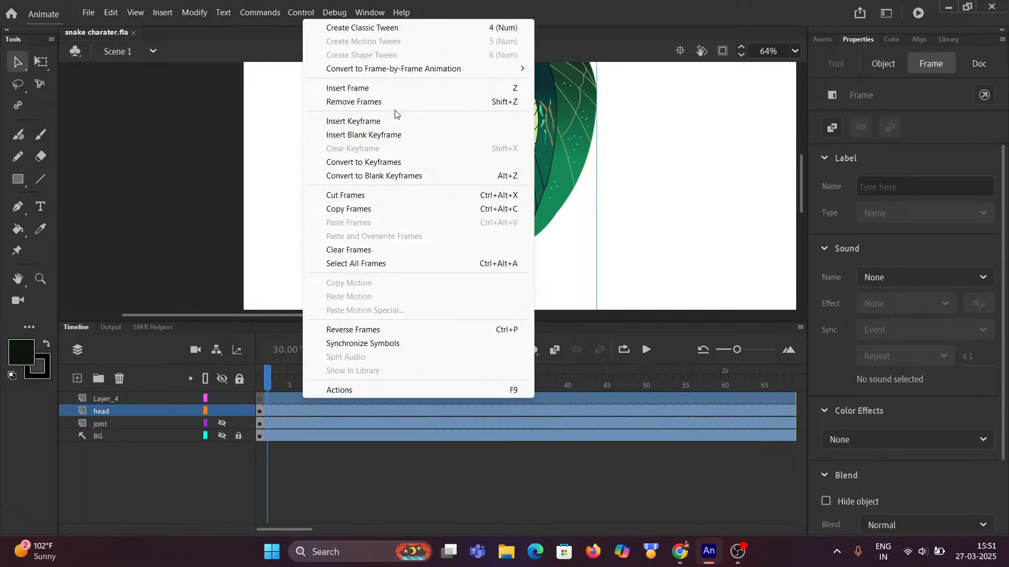
pyautogui.click(395, 103)
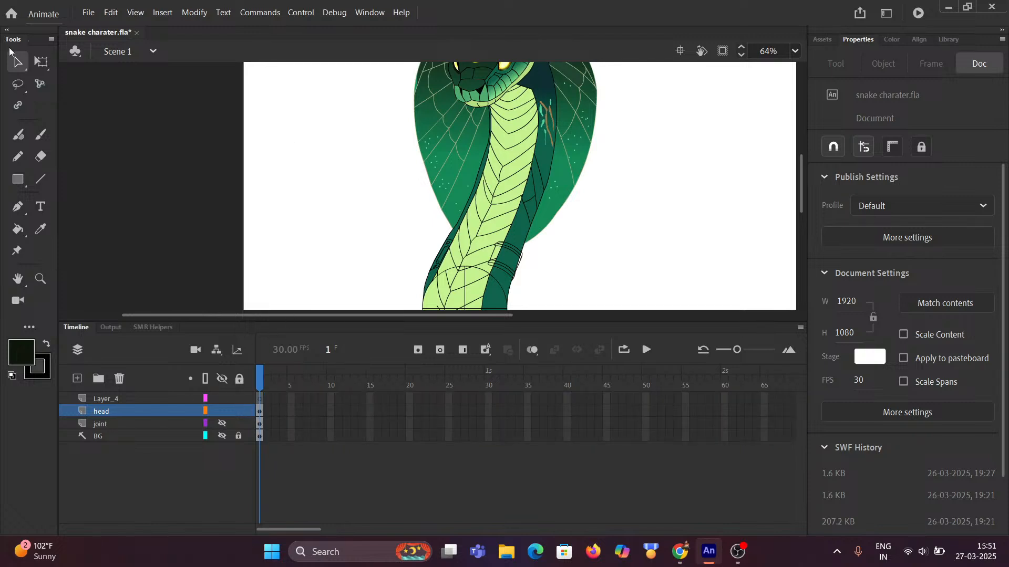
pyautogui.doubleClick(502, 185)
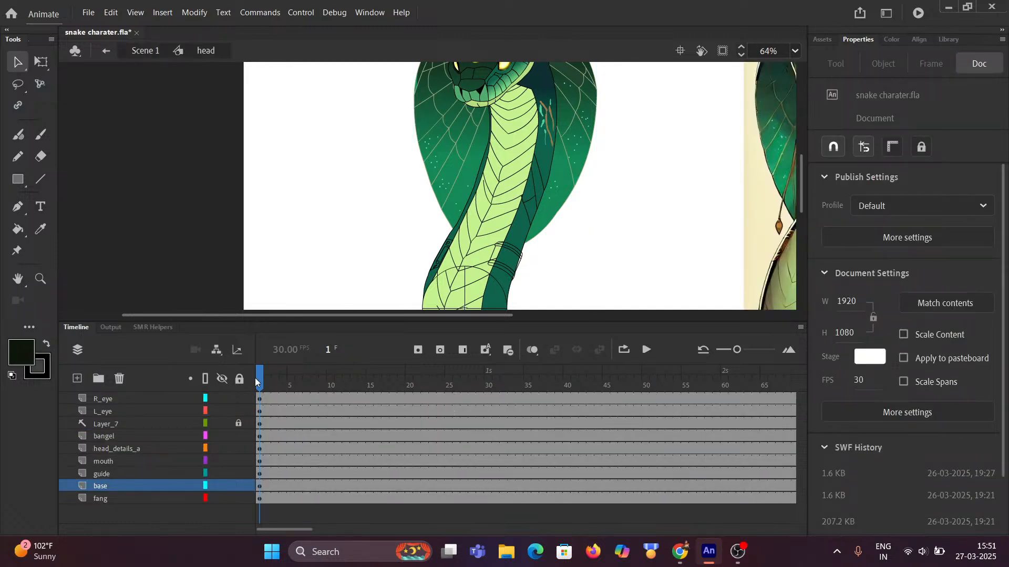
pyautogui.moveTo(258, 378); pyautogui.dragTo(269, 496)
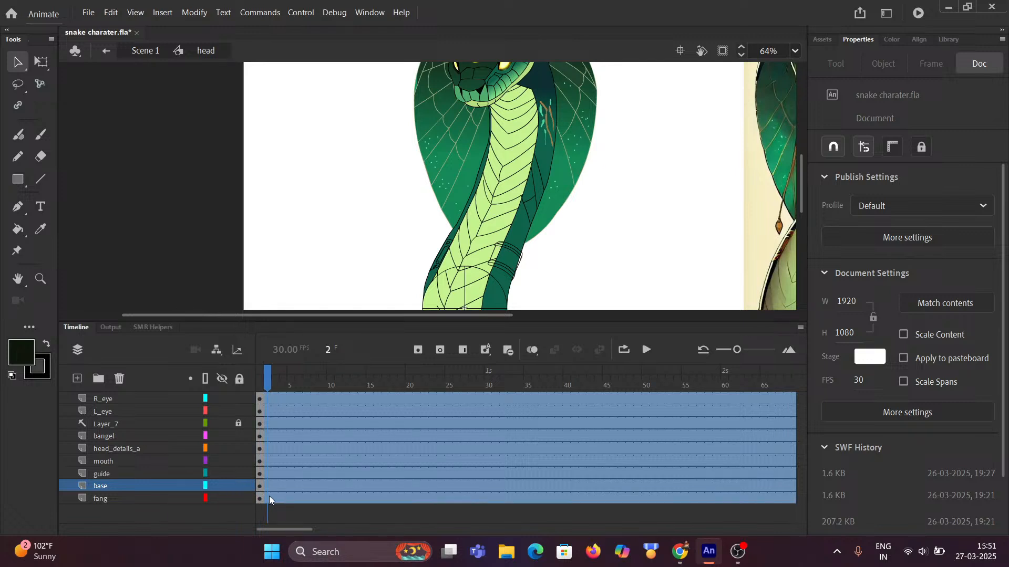
pyautogui.click(269, 496)
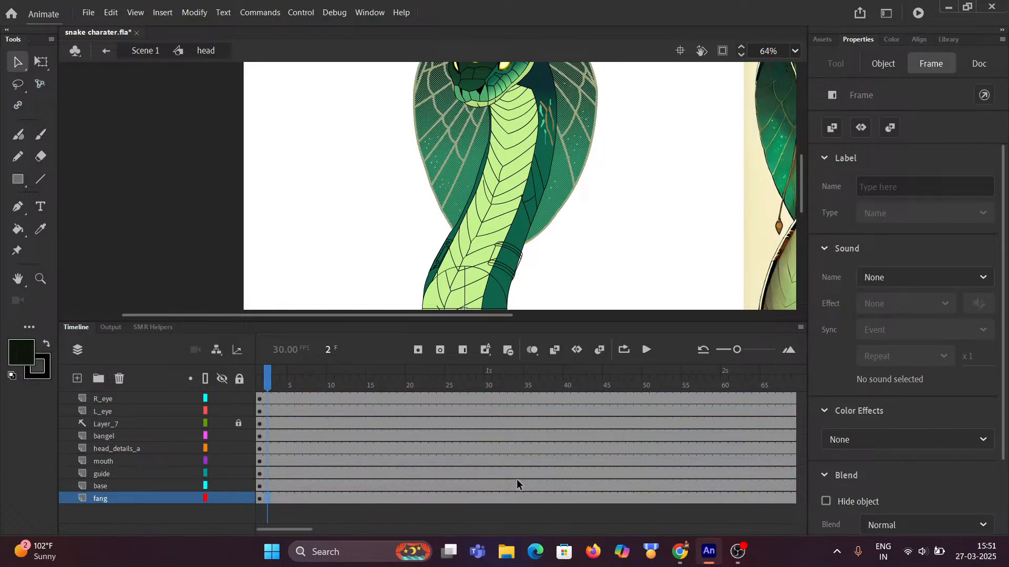
pyautogui.moveTo(265, 531); pyautogui.dragTo(309, 531)
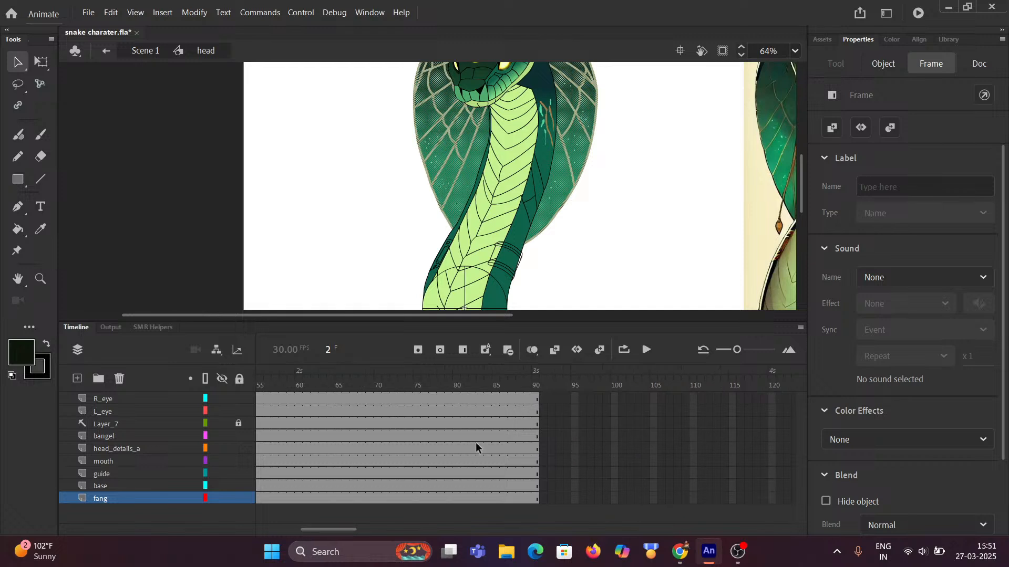
pyautogui.moveTo(539, 399); pyautogui.dragTo(265, 503)
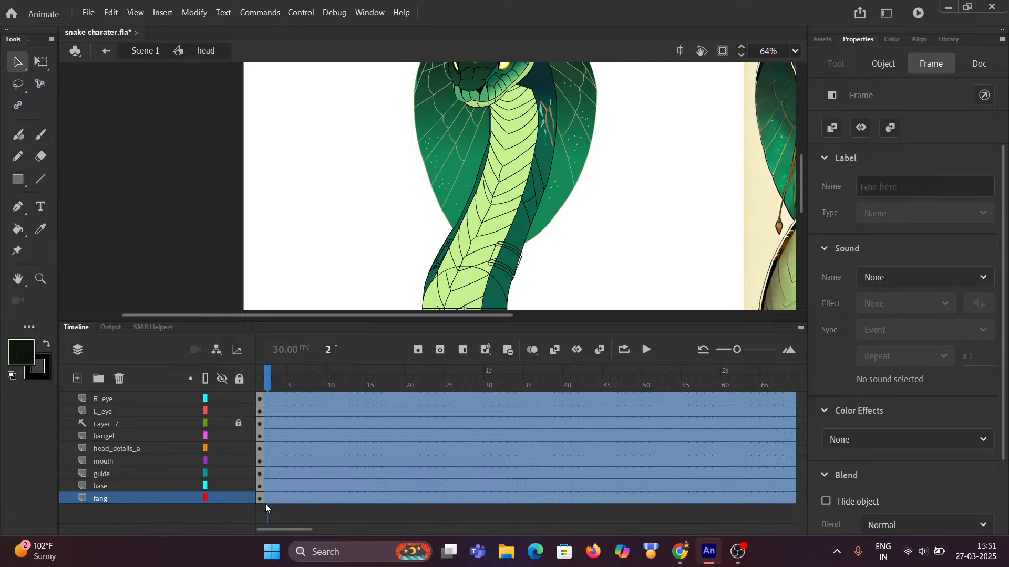
pyautogui.click(265, 504)
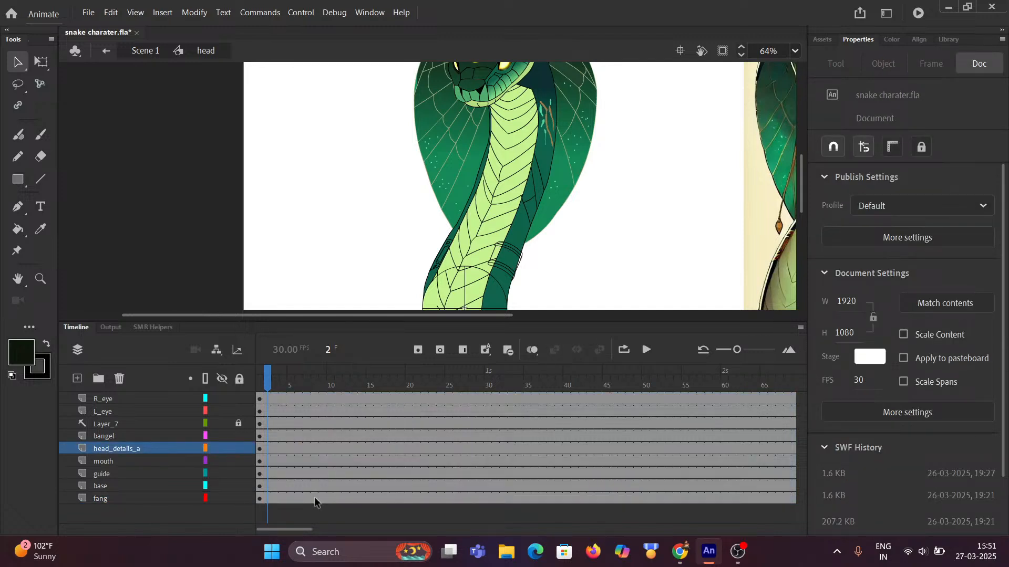
# Remove frames 2 to 90 from all layers inside the head symbol, from R_eye down to fang
pyautogui.moveTo(276, 528); pyautogui.dragTo(334, 527)
pyautogui.moveTo(433, 398); pyautogui.dragTo(266, 491)
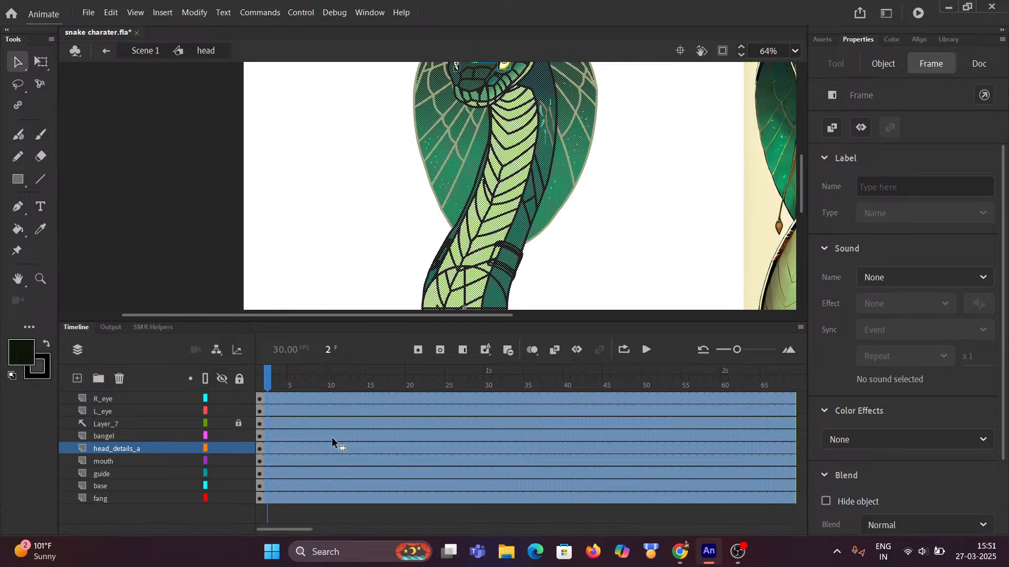
pyautogui.rightClick(307, 399)
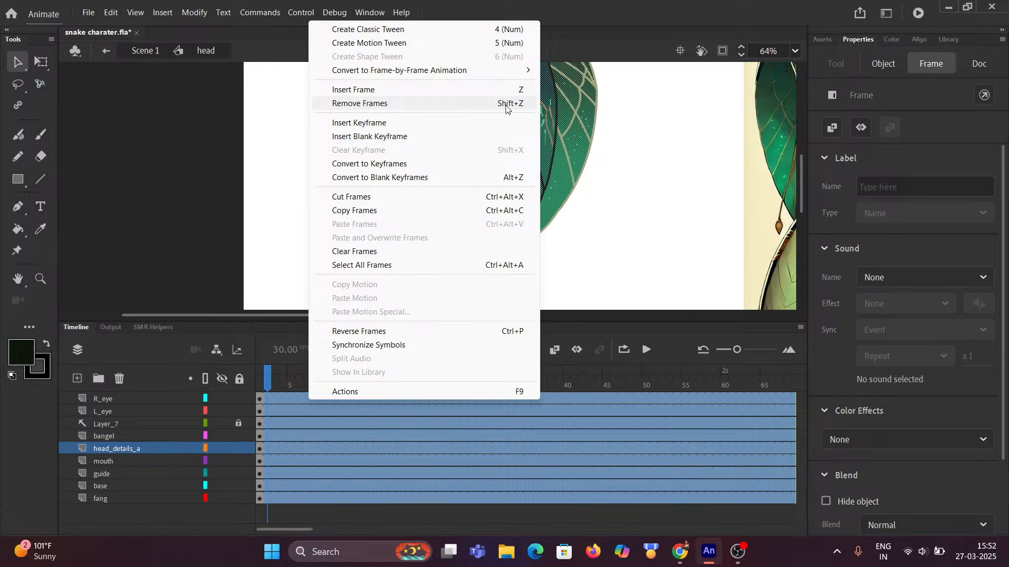
pyautogui.click(408, 105)
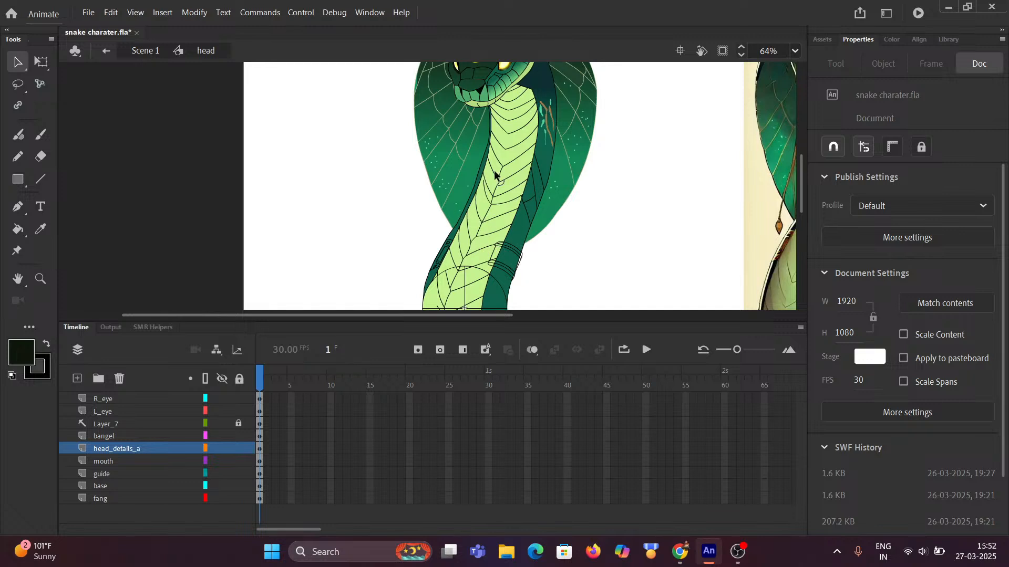
# Return to Scene 1 and make the BG reference layer visible behind the snake
pyautogui.scroll(3, 510, 199)
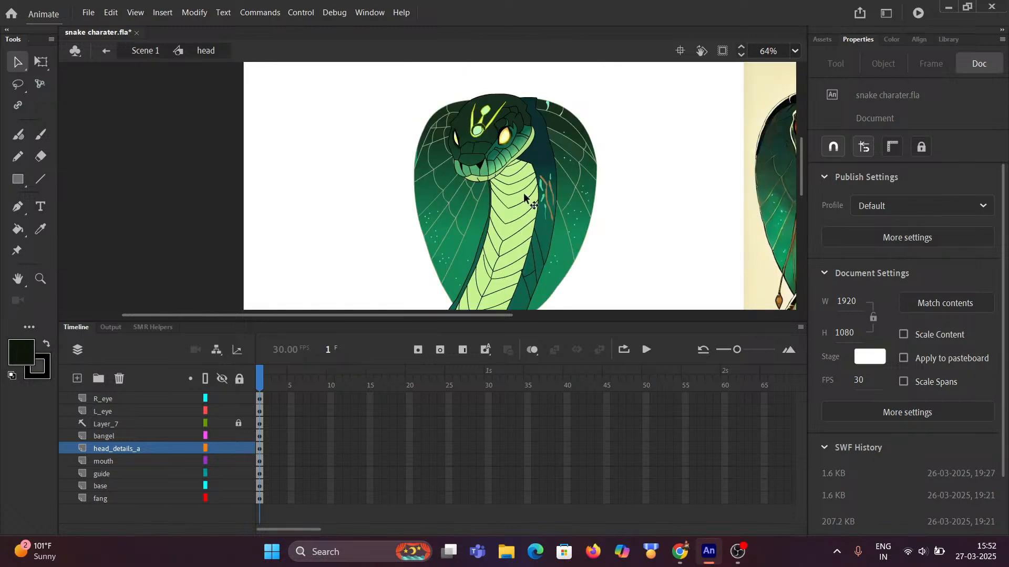
pyautogui.scroll(-3, 523, 194)
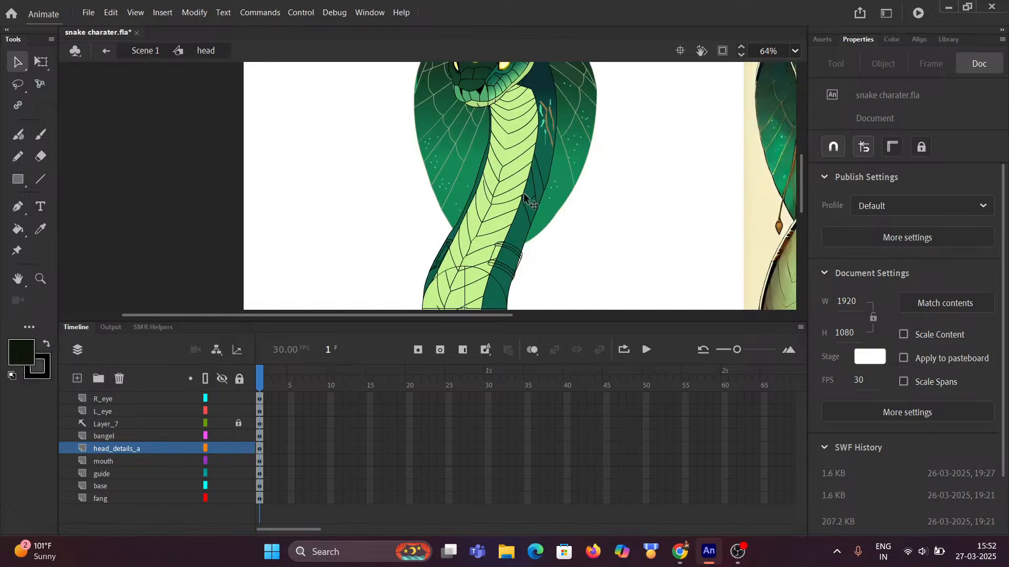
pyautogui.click(140, 55)
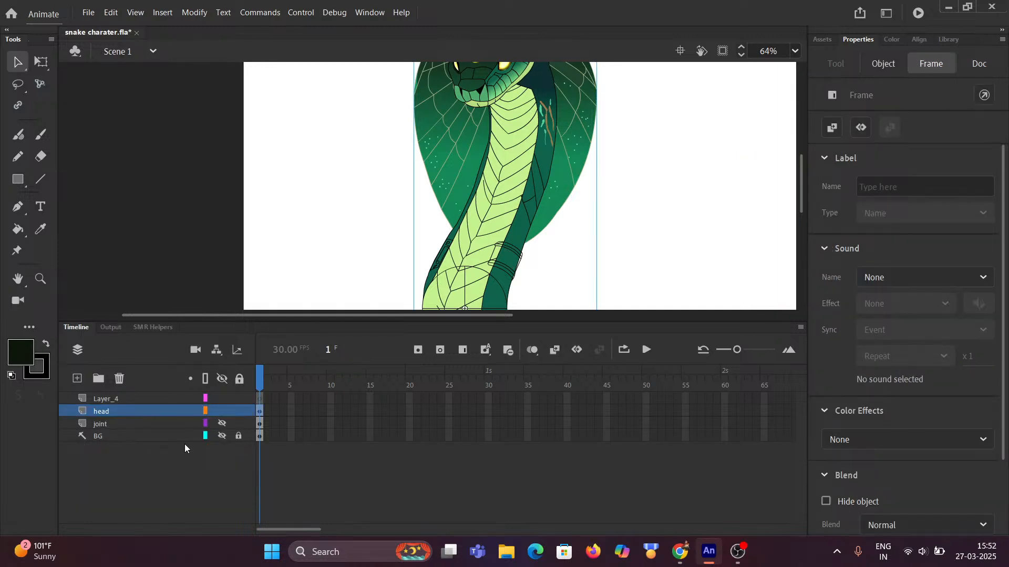
pyautogui.rightClick(119, 440)
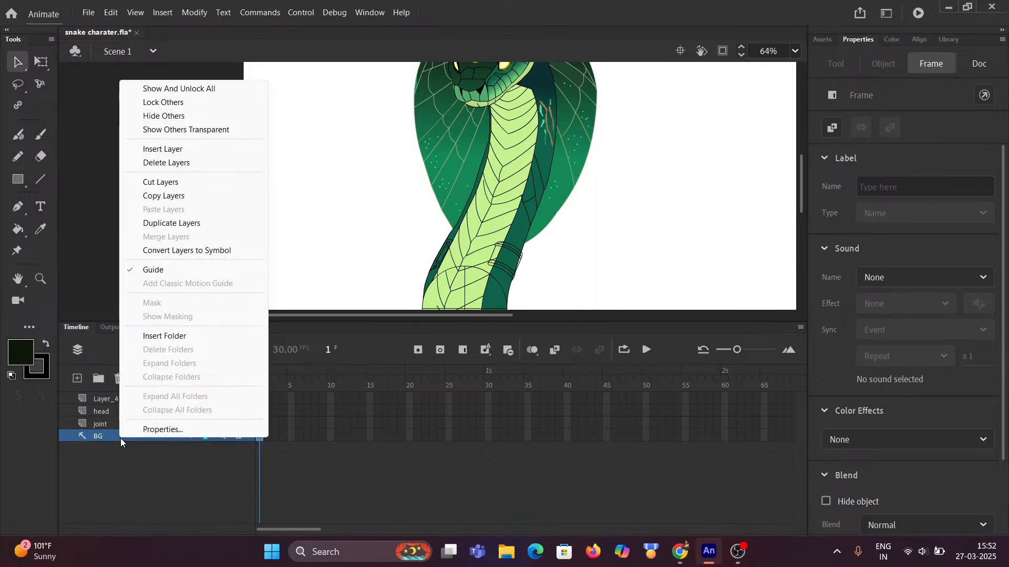
pyautogui.click(115, 440)
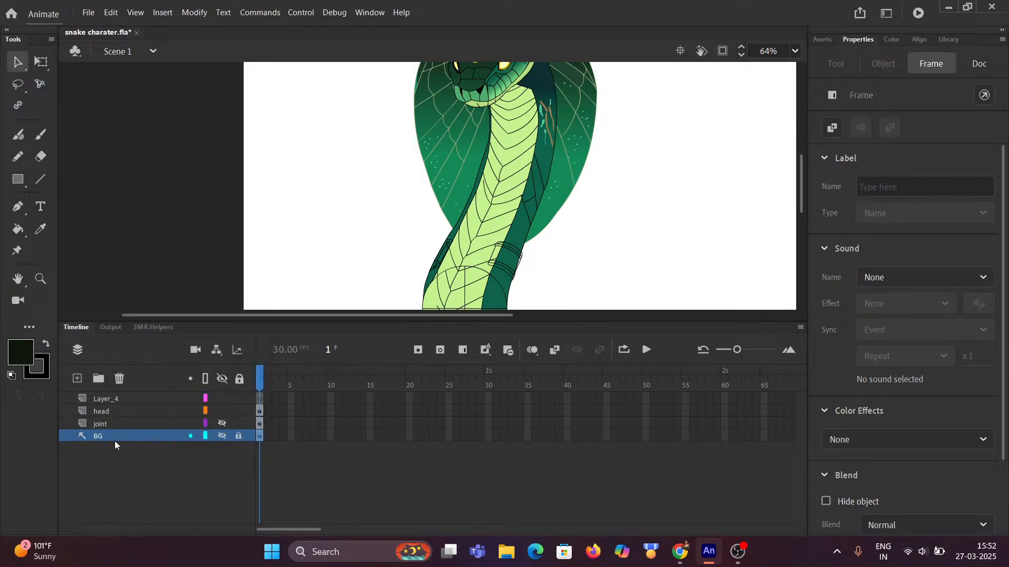
pyautogui.click(222, 436)
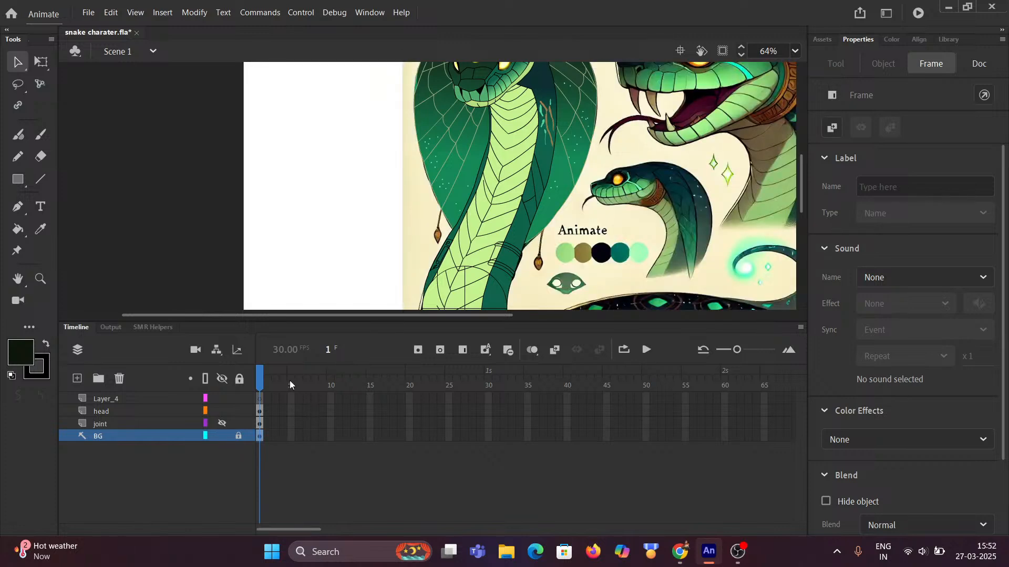
# Select the head layer and open the snake's head symbol for editing in place over the reference image
pyautogui.scroll(2, 523, 184)
pyautogui.scroll(-2, 522, 184)
pyautogui.click(118, 411)
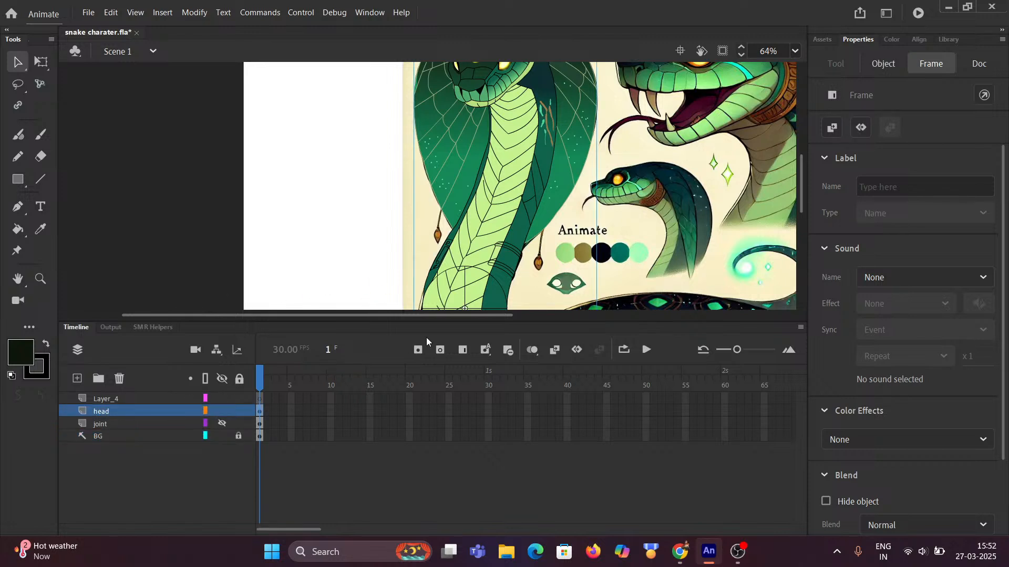
pyautogui.doubleClick(483, 243)
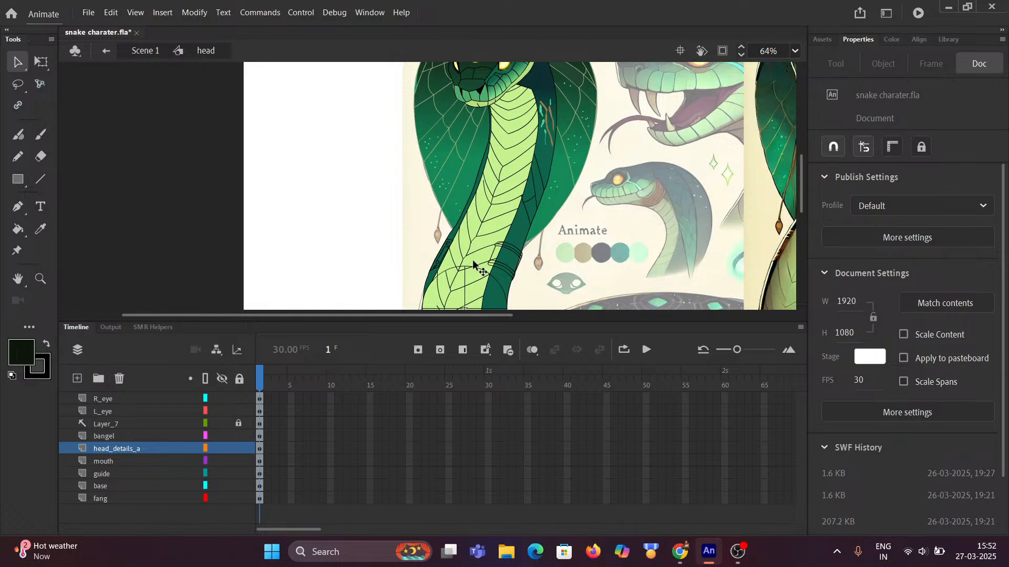
pyautogui.scroll(1, 507, 240)
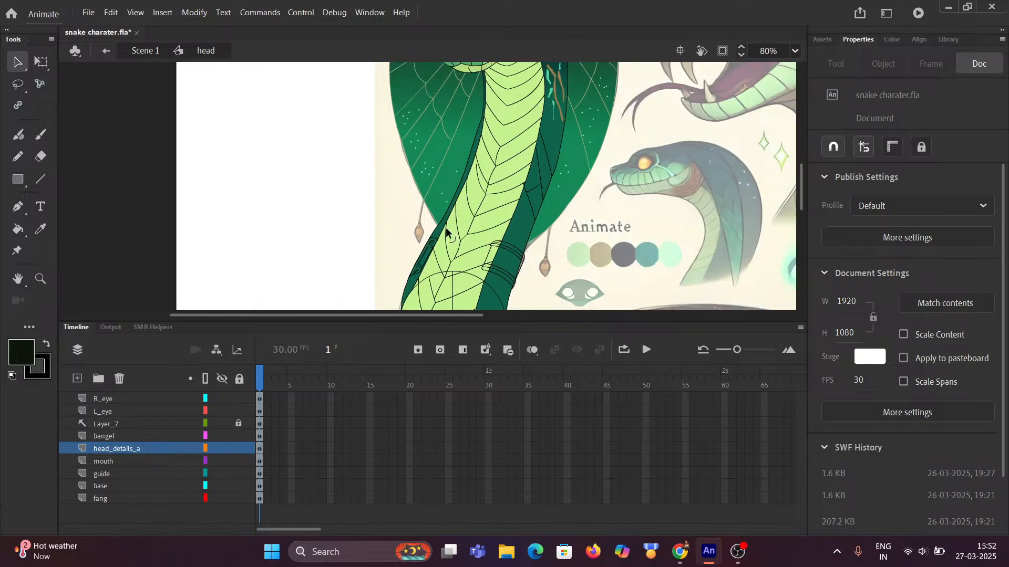
pyautogui.moveTo(437, 234); pyautogui.dragTo(380, 214)
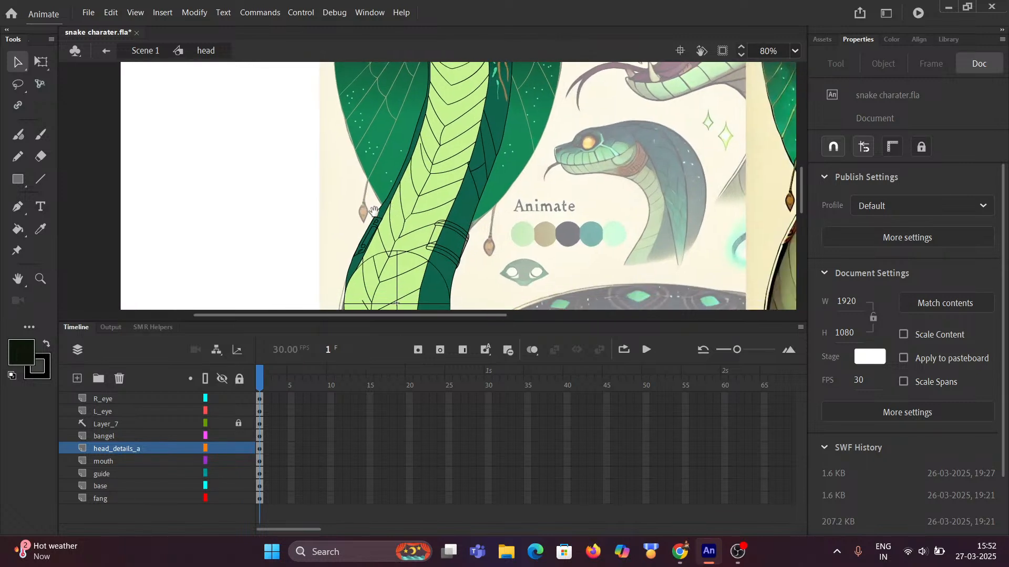
# Hide all layers of the head symbol except bangel and make bangel the active layer for work on the neck band
pyautogui.click(222, 380)
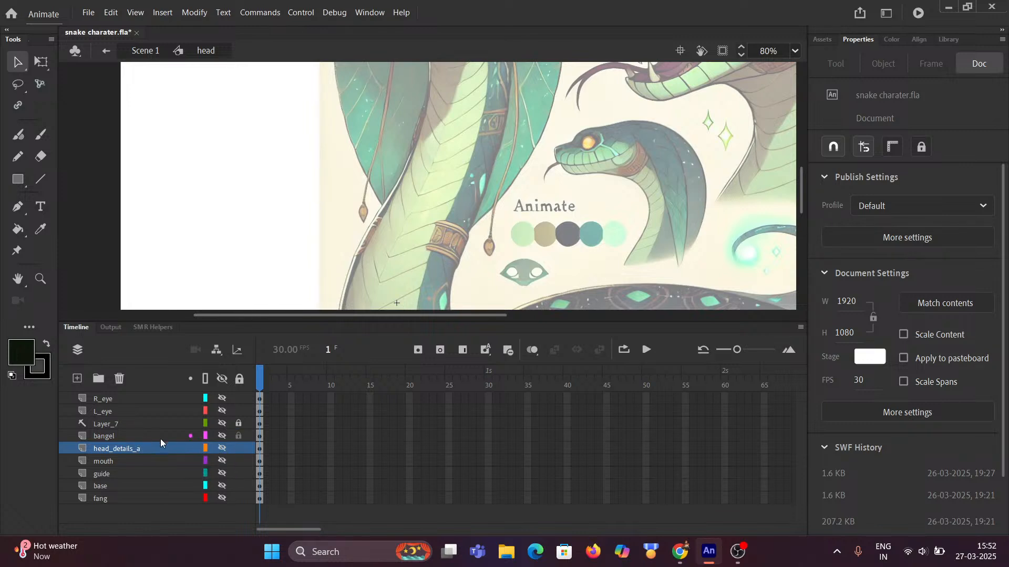
pyautogui.click(224, 437)
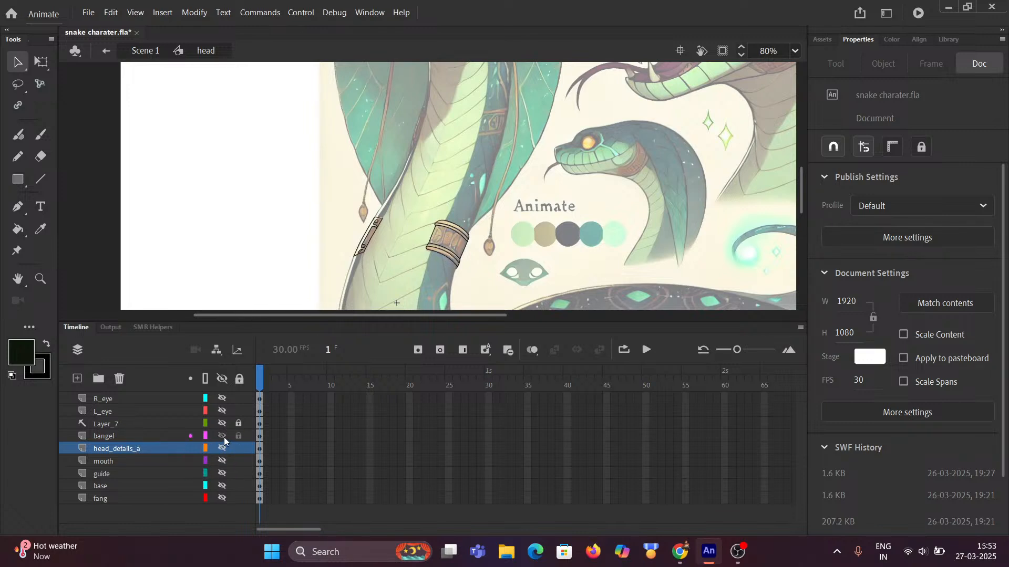
pyautogui.click(128, 440)
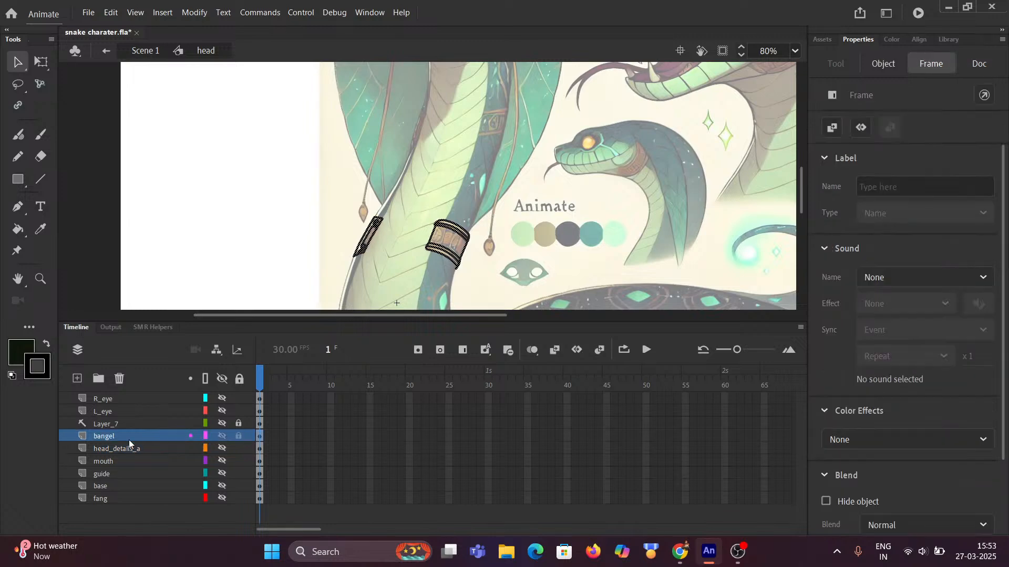
pyautogui.click(310, 207)
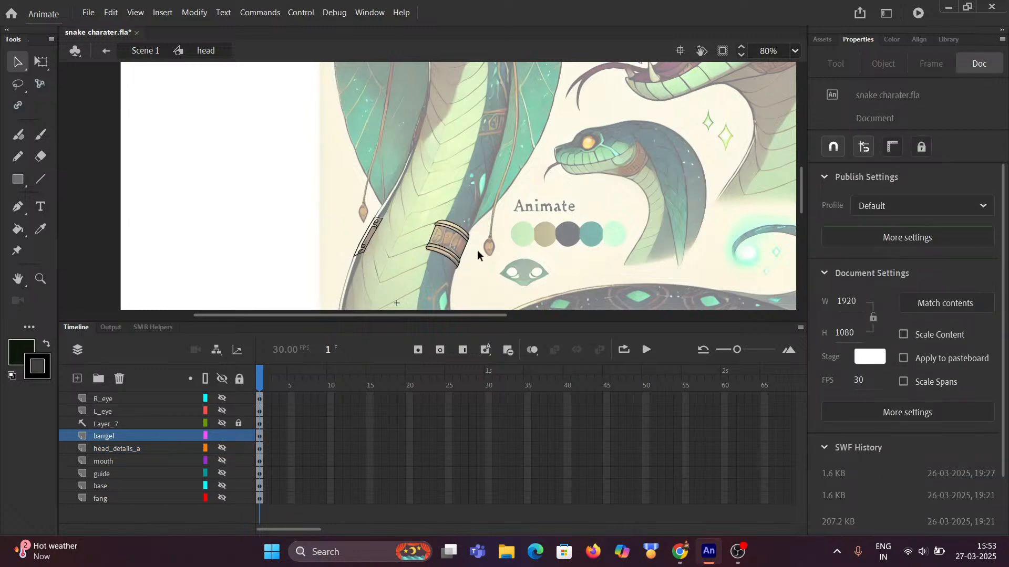
pyautogui.scroll(10, 474, 247)
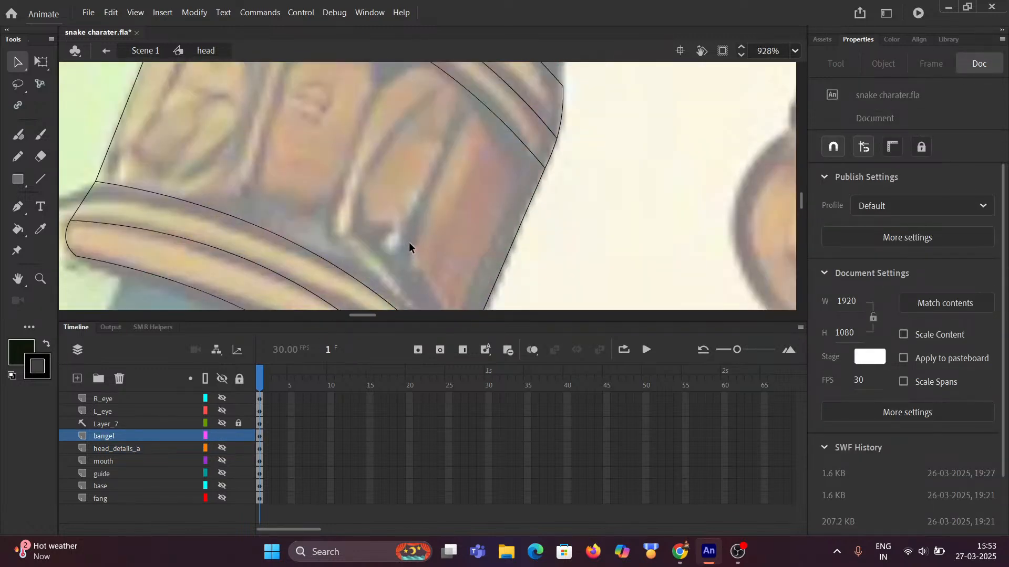
pyautogui.scroll(-2, 409, 241)
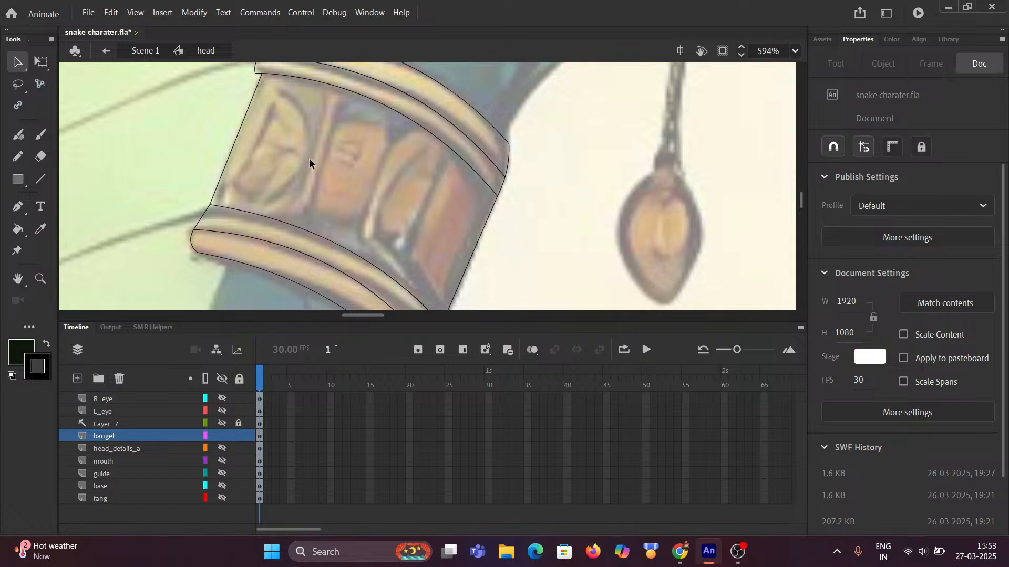
# Try the Line tool with stroke sizes 4 and 2 along the neck band's leftmost ornament, undoing each test line
pyautogui.click(42, 182)
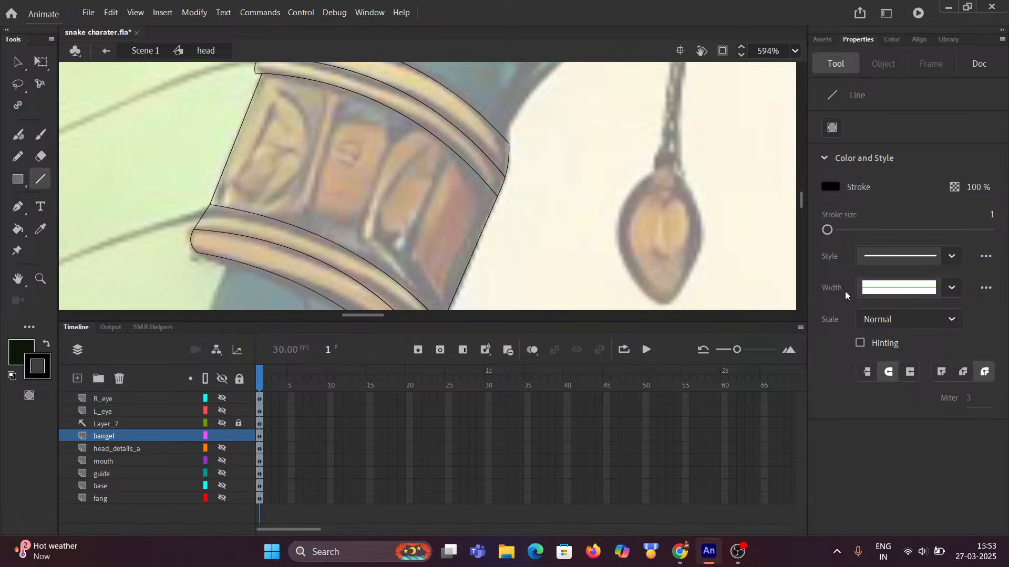
pyautogui.click(829, 230)
pyautogui.moveTo(834, 229); pyautogui.dragTo(834, 229)
pyautogui.moveTo(229, 185); pyautogui.dragTo(263, 158)
pyautogui.moveTo(267, 130); pyautogui.dragTo(268, 130)
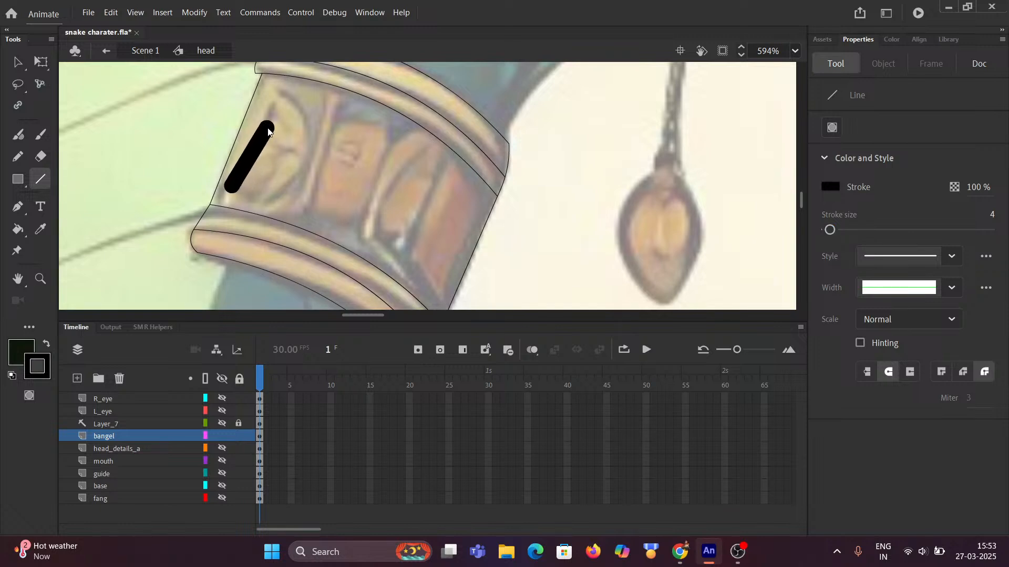
pyautogui.hotkey('ctrl', 'z')
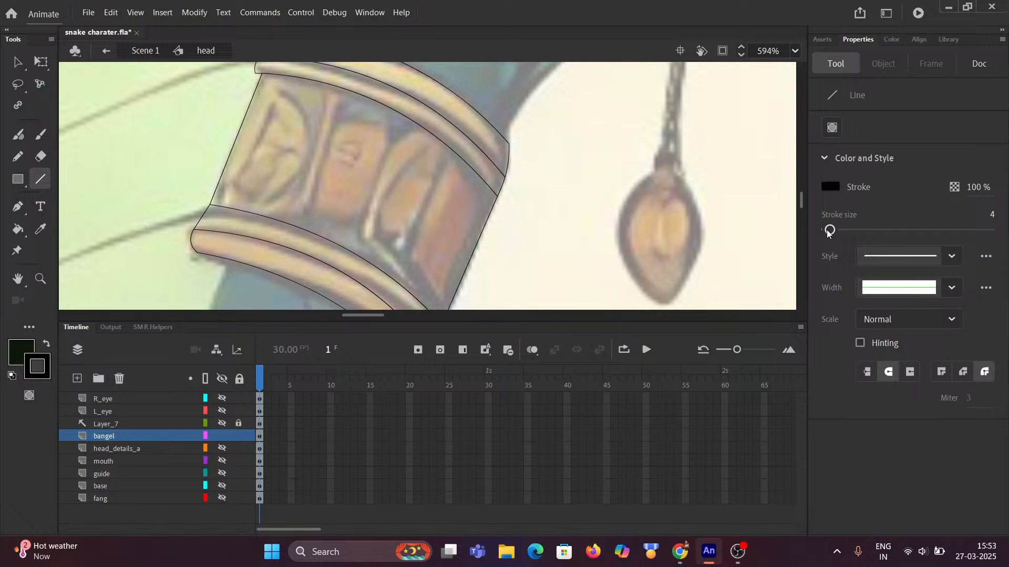
pyautogui.moveTo(829, 231); pyautogui.dragTo(826, 233)
pyautogui.moveTo(826, 232); pyautogui.dragTo(828, 231)
pyautogui.moveTo(234, 187); pyautogui.dragTo(279, 96)
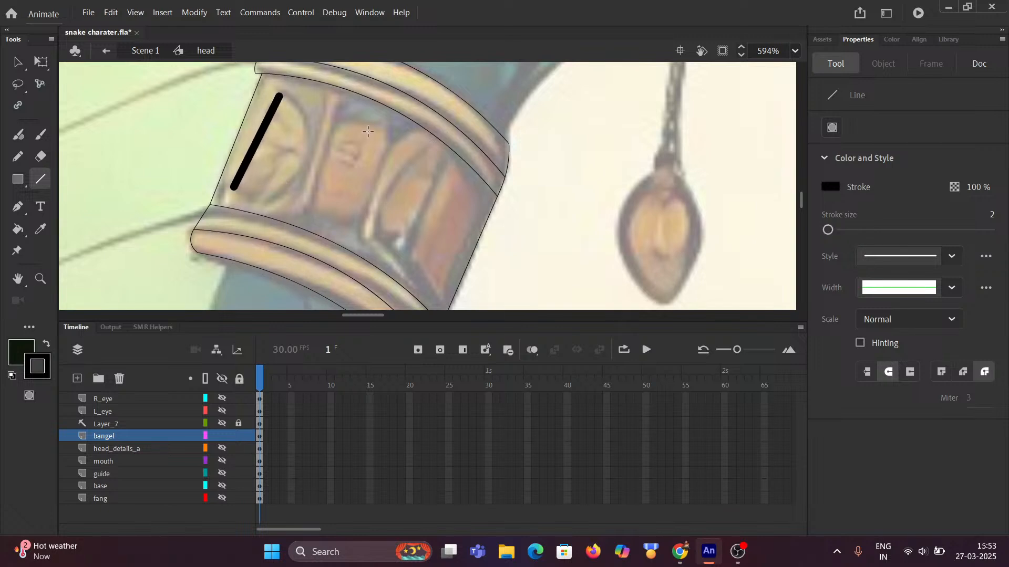
pyautogui.hotkey('ctrl', 'z')
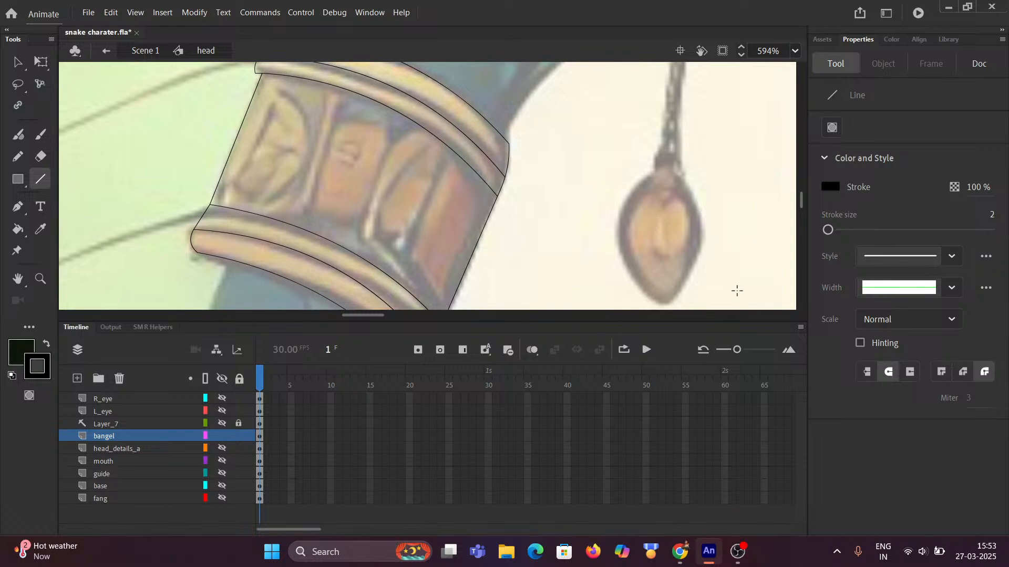
# Draw a line with stroke size 1 across the neck band's leftmost ornament and bend it to follow the ornament's rounded side
pyautogui.click(828, 231)
pyautogui.moveTo(238, 183); pyautogui.dragTo(280, 93)
pyautogui.moveTo(257, 140); pyautogui.dragTo(306, 167)
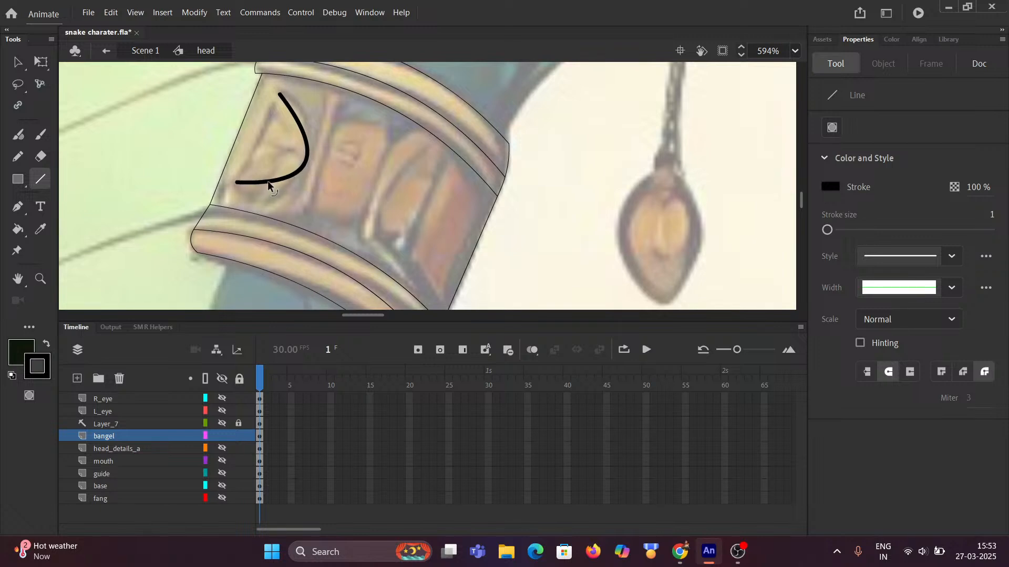
# Reshape the curve to match the leftmost ornament's rounded edge and close the outline with a straight line
pyautogui.click(17, 63)
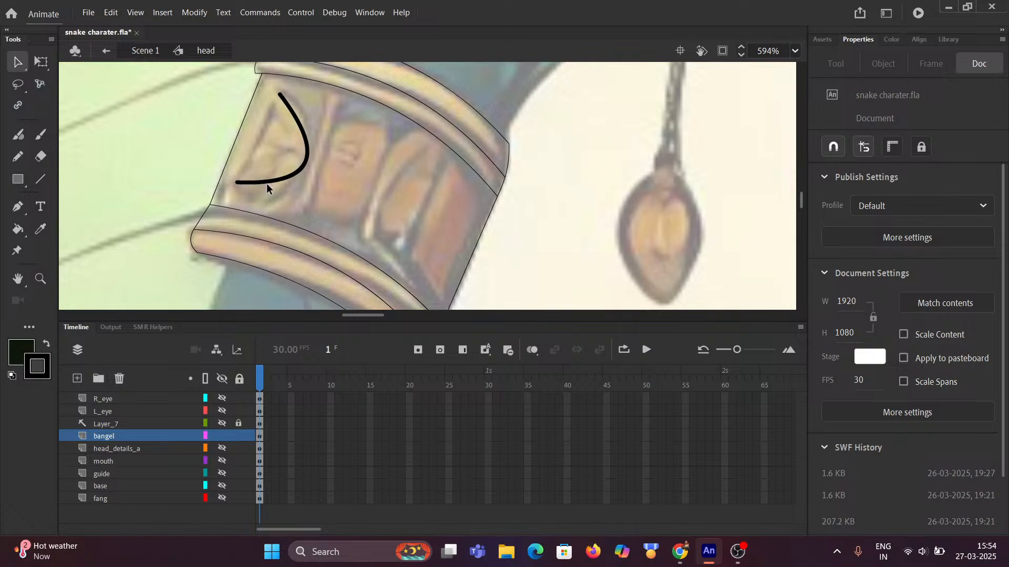
pyautogui.moveTo(267, 185); pyautogui.dragTo(264, 197)
pyautogui.moveTo(253, 190); pyautogui.dragTo(247, 197)
pyautogui.click(247, 197)
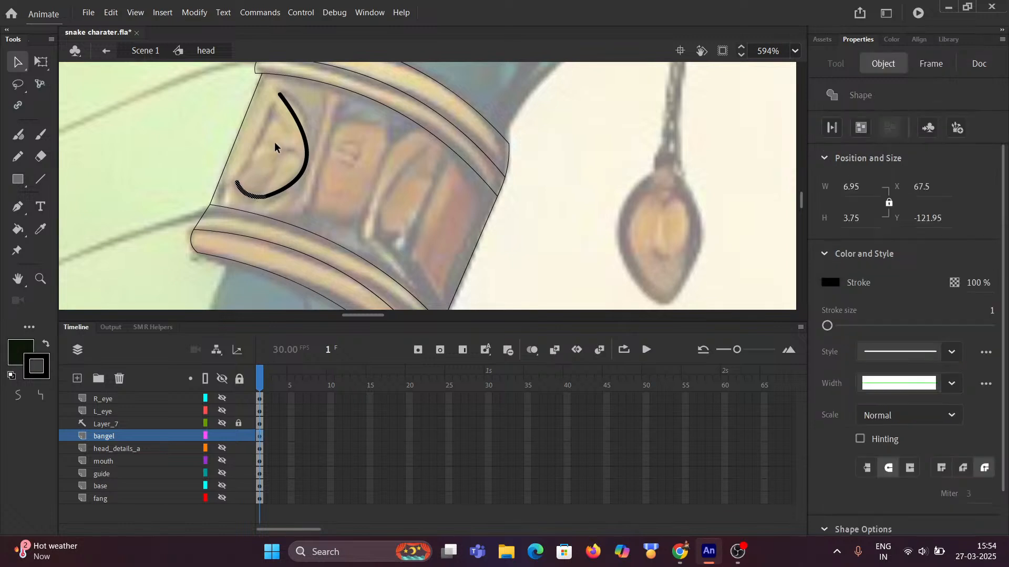
pyautogui.moveTo(282, 96); pyautogui.dragTo(303, 120)
pyautogui.moveTo(312, 155); pyautogui.dragTo(306, 168)
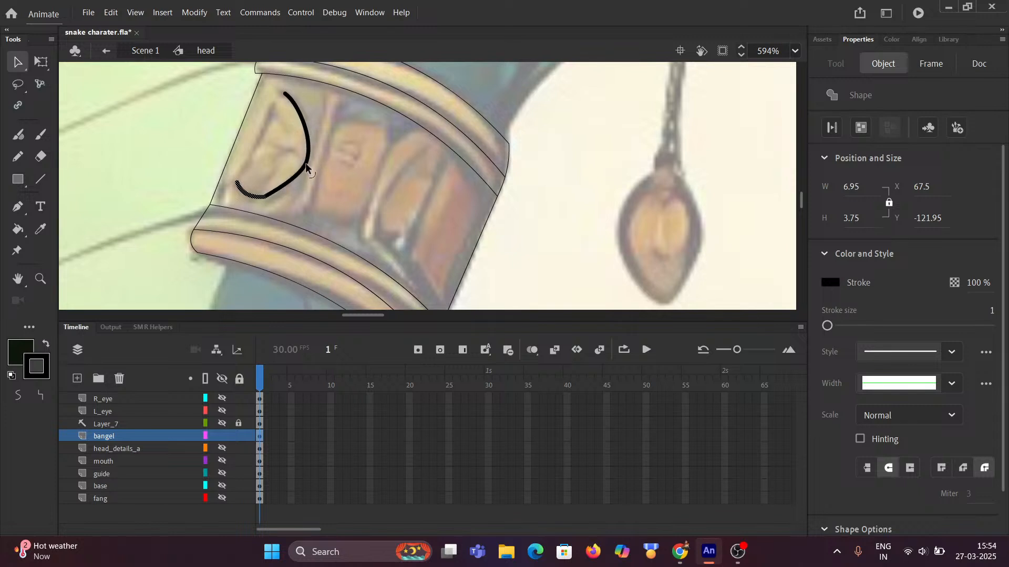
pyautogui.click(265, 171)
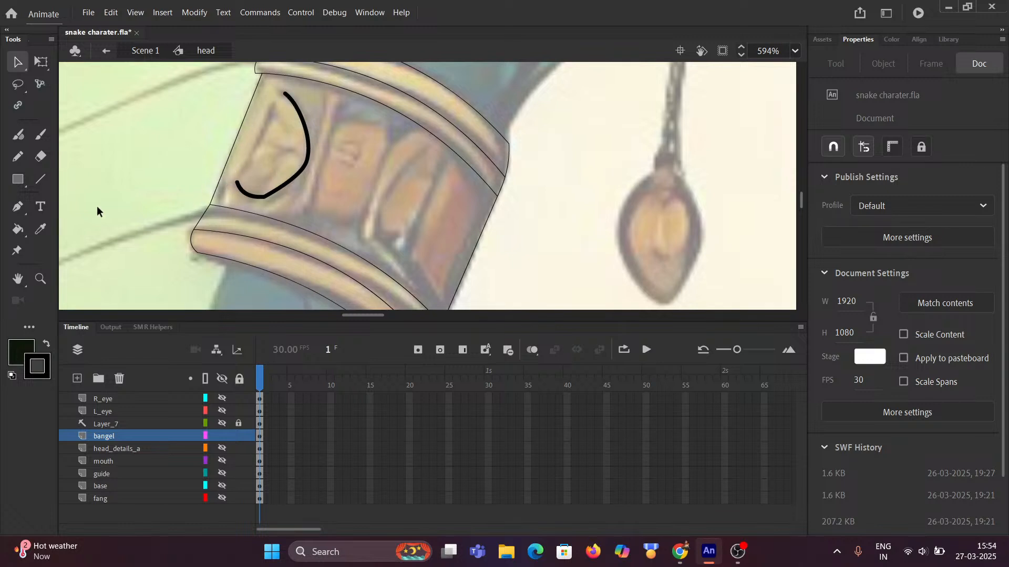
pyautogui.click(40, 178)
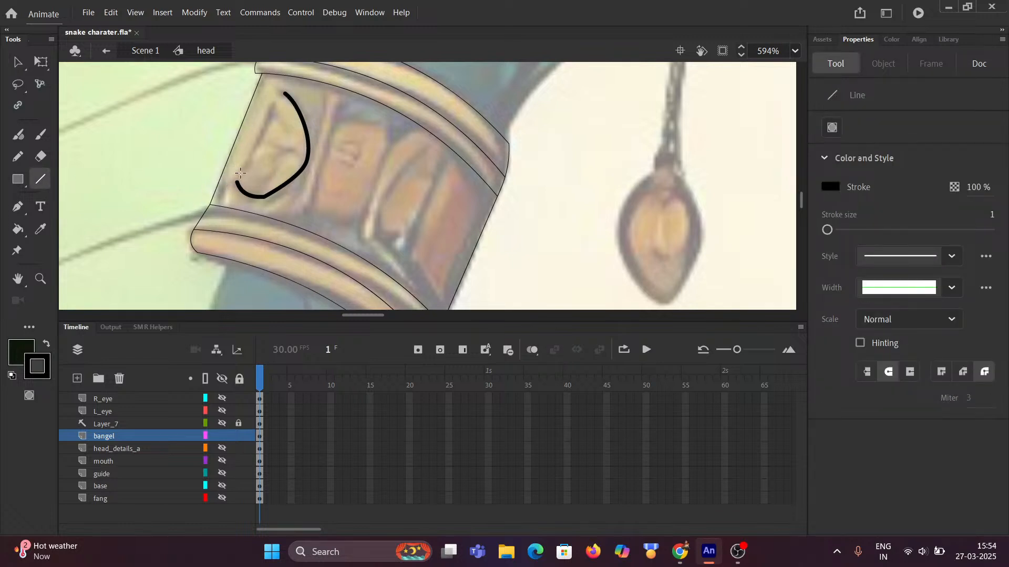
pyautogui.moveTo(238, 184); pyautogui.dragTo(283, 95)
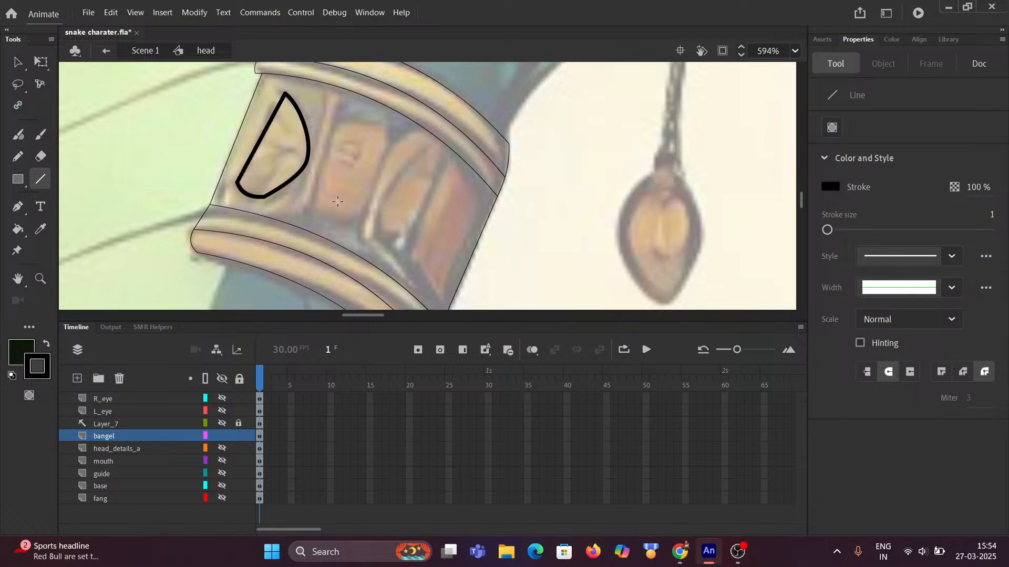
# Outline the neck band's second ornament with lines of stroke size 0.1, giving it straight sides and a curved lower edge
pyautogui.scroll(3, 308, 212)
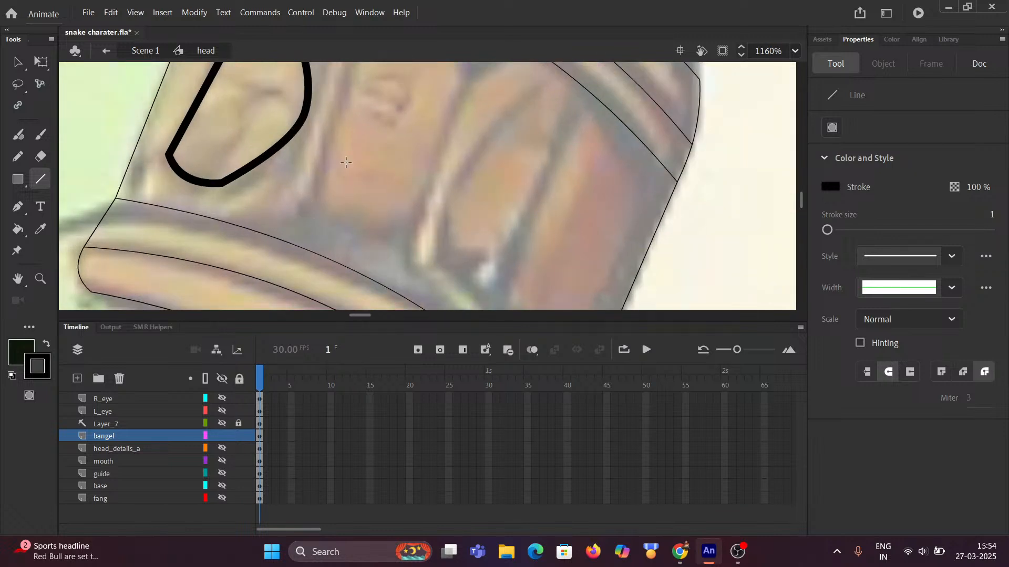
pyautogui.scroll(2, 327, 227)
pyautogui.moveTo(327, 227); pyautogui.dragTo(329, 180)
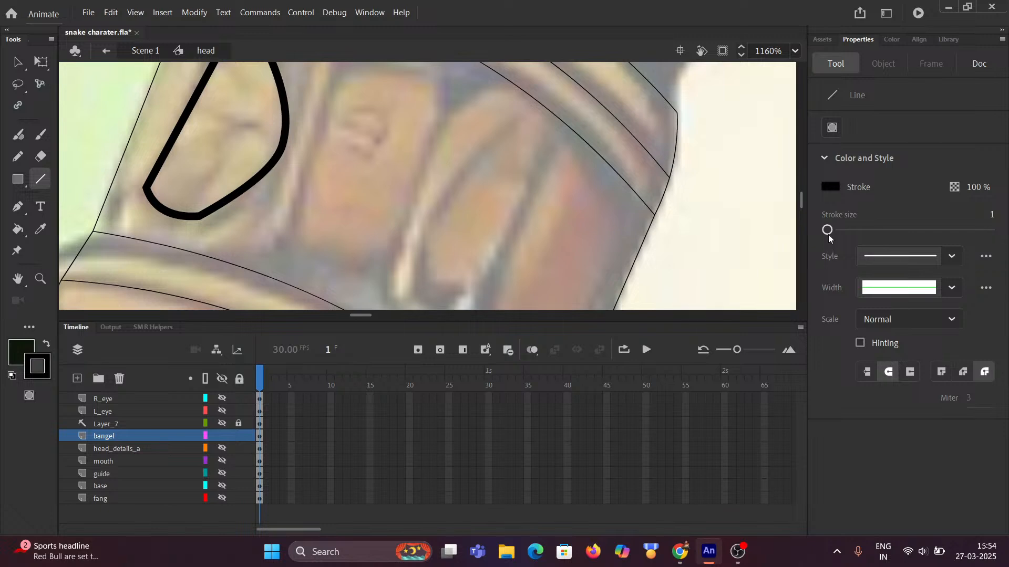
pyautogui.moveTo(830, 233); pyautogui.dragTo(821, 231)
pyautogui.moveTo(318, 213)
pyautogui.mouseDown()
pyautogui.moveTo(302, 259)
pyautogui.moveTo(302, 216)
pyautogui.moveTo(346, 81)
pyautogui.mouseUp()
pyautogui.scroll(2, 371, 146)
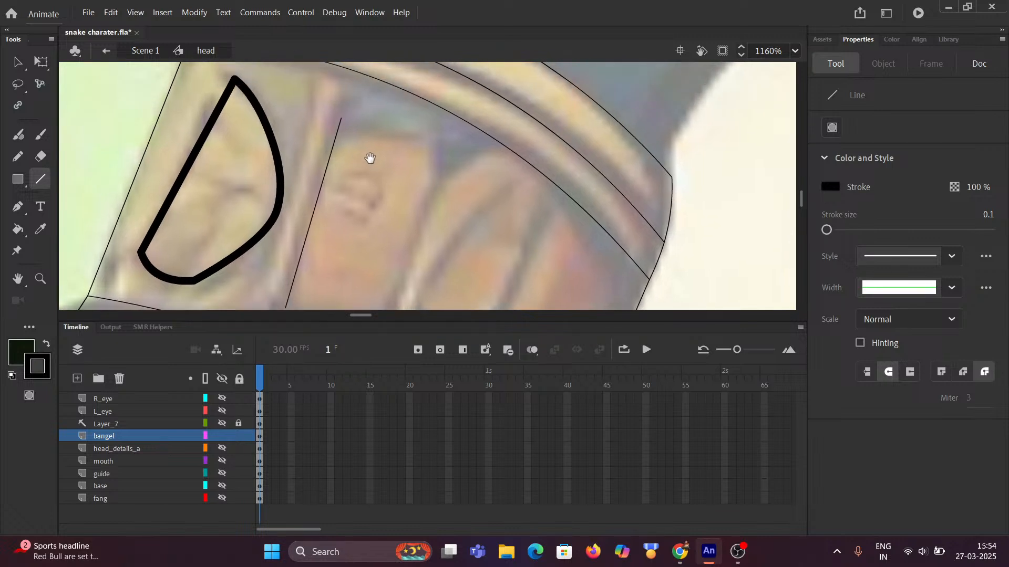
pyautogui.moveTo(341, 118)
pyautogui.mouseDown()
pyautogui.moveTo(409, 126)
pyautogui.moveTo(437, 156)
pyautogui.mouseUp()
pyautogui.scroll(-3, 423, 166)
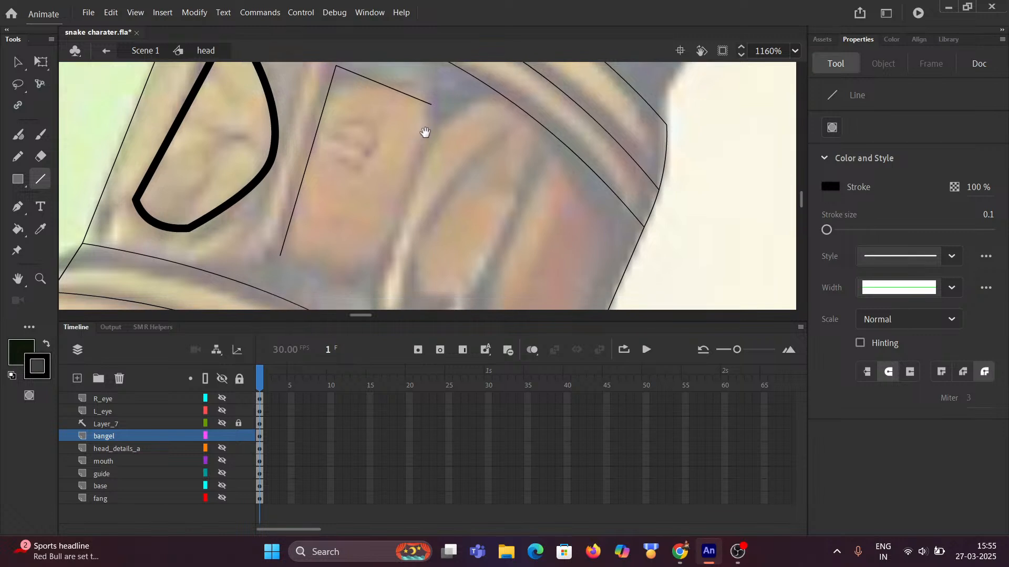
pyautogui.moveTo(429, 107)
pyautogui.mouseDown()
pyautogui.moveTo(383, 267)
pyautogui.moveTo(375, 277)
pyautogui.moveTo(283, 258)
pyautogui.moveTo(316, 284)
pyautogui.mouseUp()
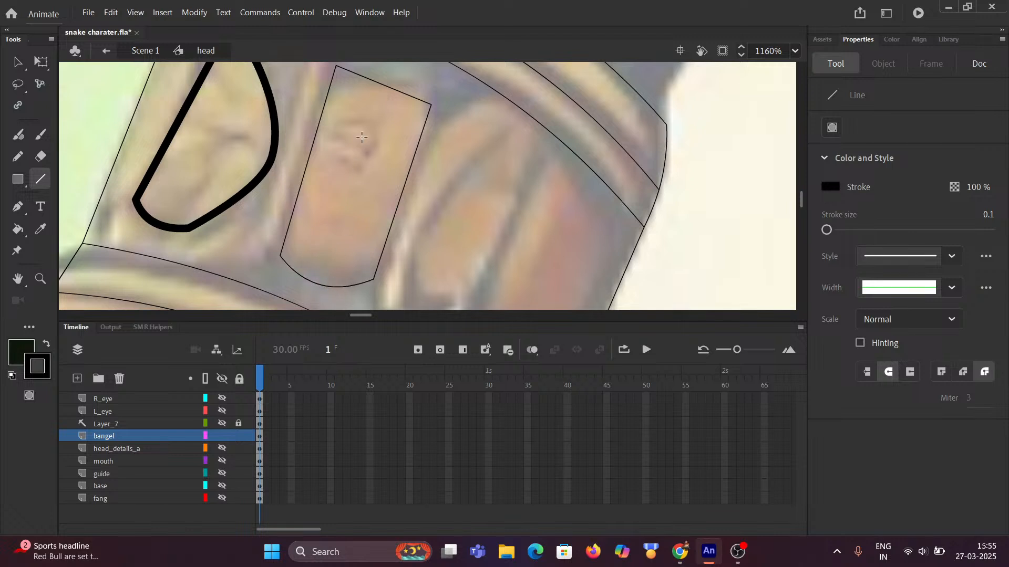
# Bend the second ornament's top edge upward into an arch
pyautogui.scroll(3, 362, 137)
pyautogui.hscroll(1, 361, 137)
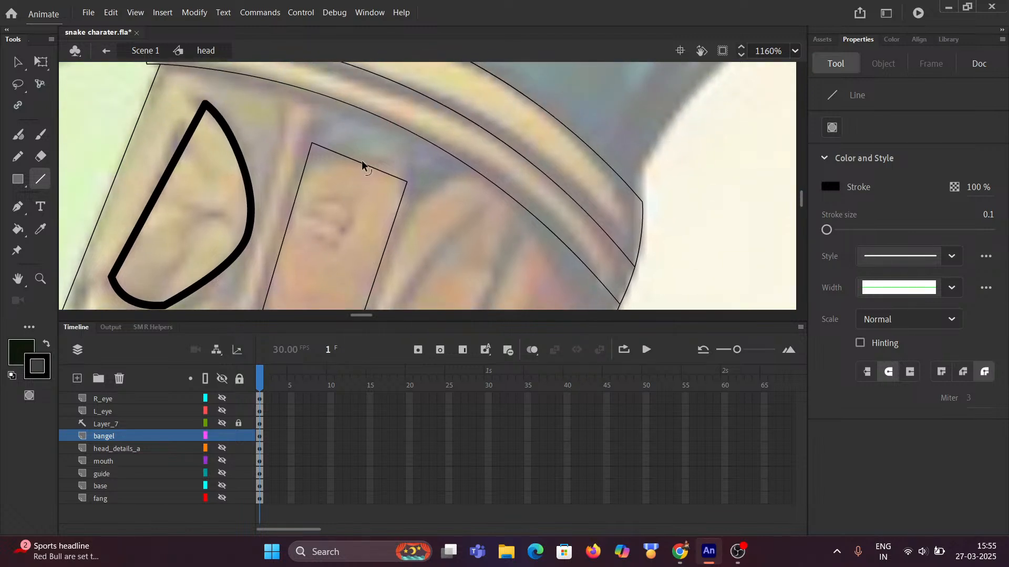
pyautogui.moveTo(363, 164); pyautogui.dragTo(375, 130)
# Outline the neck band's third ornament with a curved left side and straight lines for the other edges
pyautogui.scroll(-3, 365, 207)
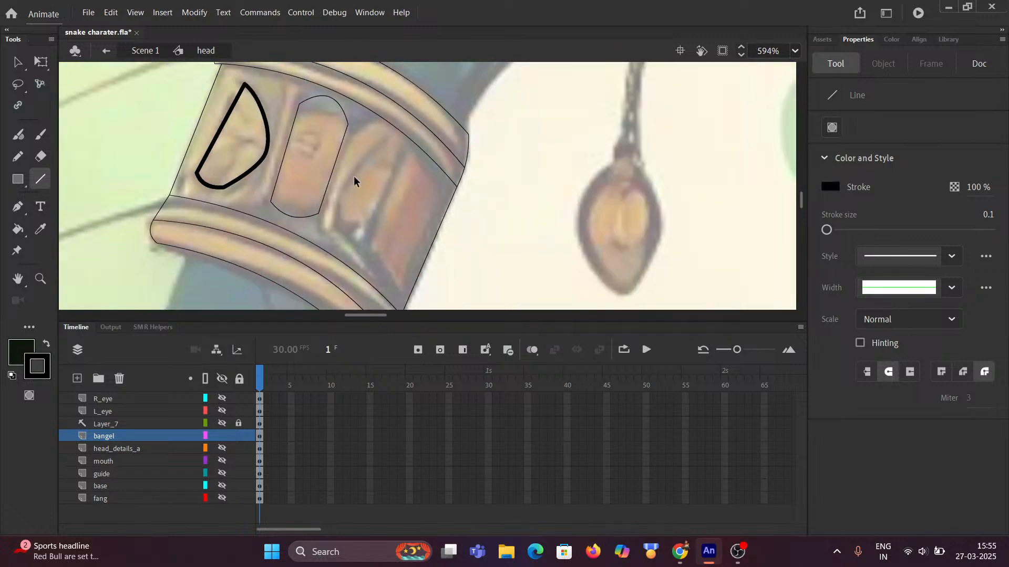
pyautogui.scroll(1, 357, 157)
pyautogui.scroll(1, 329, 159)
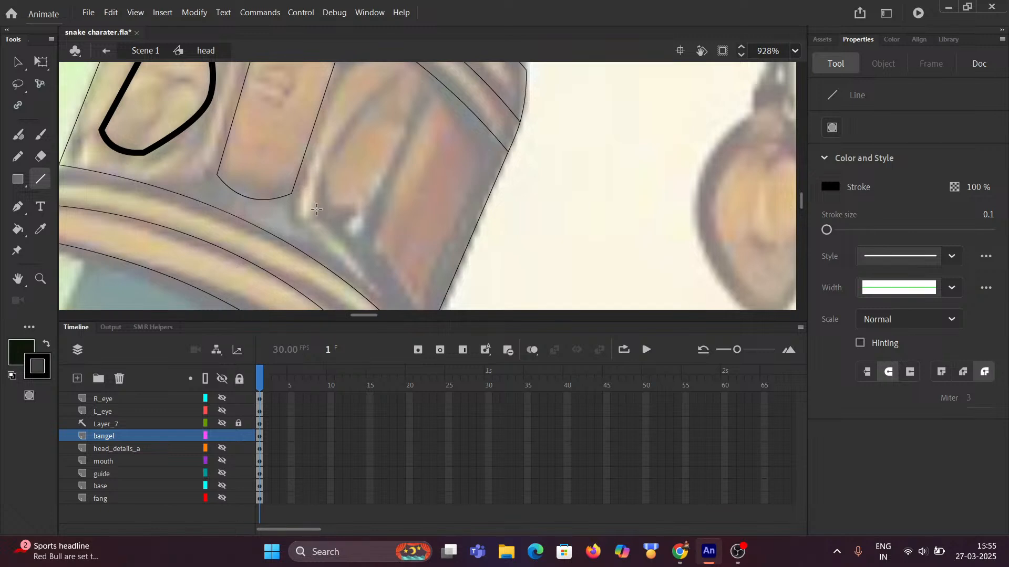
pyautogui.moveTo(318, 212)
pyautogui.mouseDown()
pyautogui.moveTo(349, 134)
pyautogui.moveTo(395, 75)
pyautogui.mouseUp()
pyautogui.moveTo(344, 162); pyautogui.dragTo(324, 156)
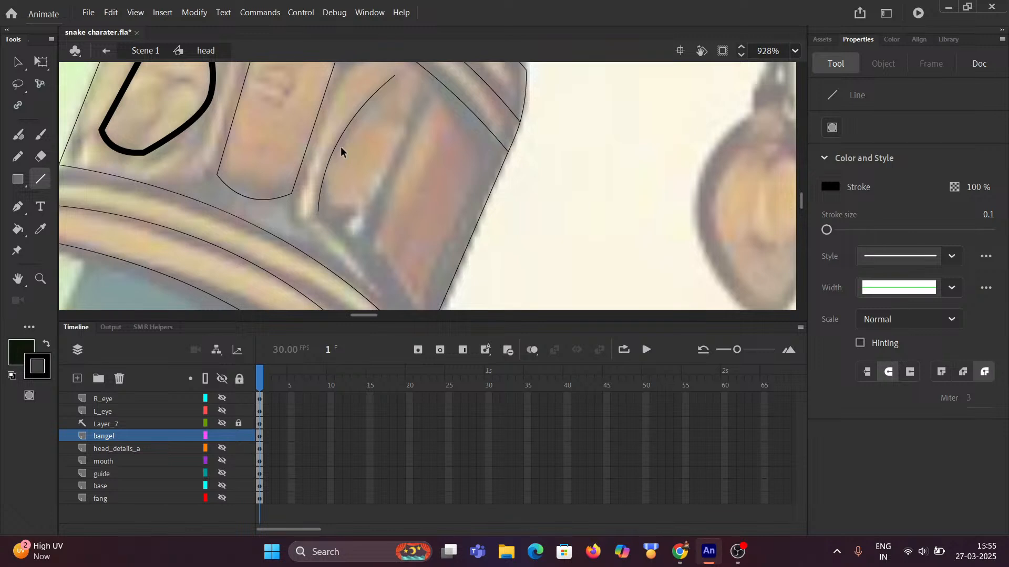
pyautogui.moveTo(394, 76)
pyautogui.mouseDown()
pyautogui.moveTo(426, 97)
pyautogui.moveTo(356, 236)
pyautogui.moveTo(319, 213)
pyautogui.mouseUp()
pyautogui.scroll(-3, 352, 242)
pyautogui.scroll(2, 367, 240)
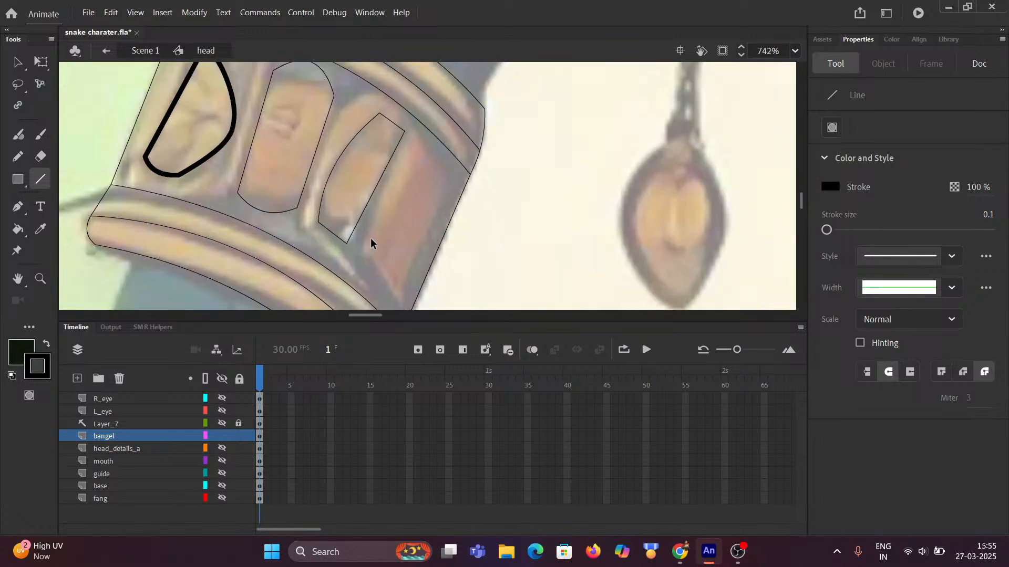
# Outline the neck band's fourth ornament as a slanted four-sided panel of straight lines
pyautogui.moveTo(370, 239); pyautogui.dragTo(336, 227)
pyautogui.scroll(2, 246, 207)
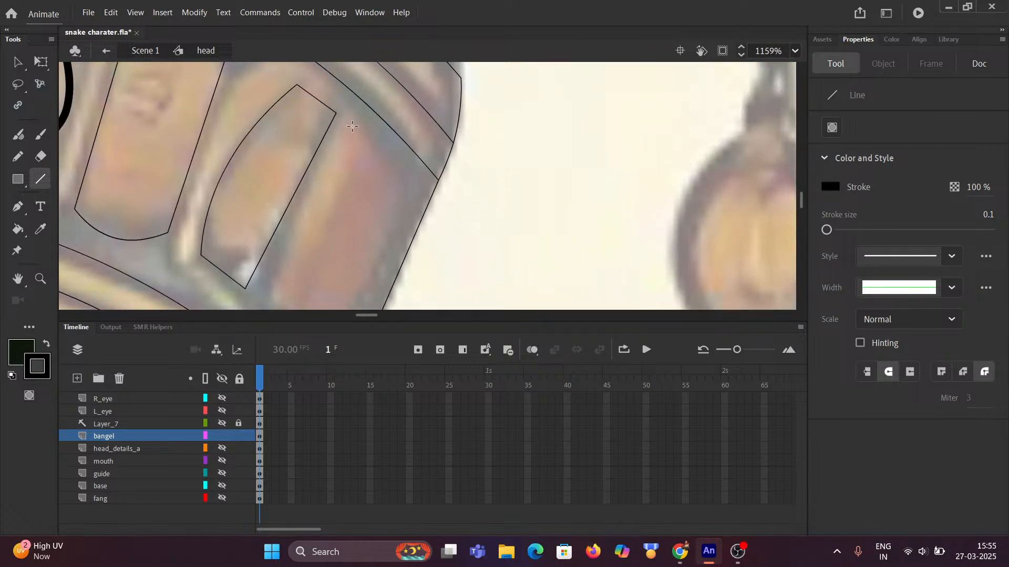
pyautogui.moveTo(352, 129)
pyautogui.mouseDown()
pyautogui.moveTo(276, 287)
pyautogui.moveTo(307, 184)
pyautogui.mouseUp()
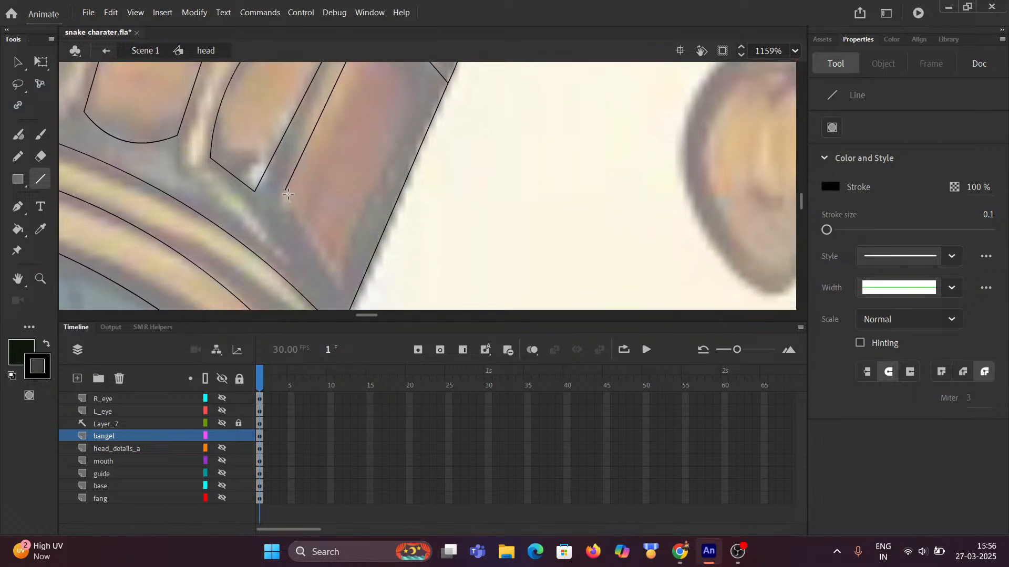
pyautogui.moveTo(285, 191)
pyautogui.mouseDown()
pyautogui.moveTo(336, 271)
pyautogui.moveTo(333, 210)
pyautogui.moveTo(425, 88)
pyautogui.mouseUp()
pyautogui.moveTo(426, 83)
pyautogui.mouseDown()
pyautogui.moveTo(402, 107)
pyautogui.moveTo(390, 202)
pyautogui.moveTo(345, 141)
pyautogui.mouseUp()
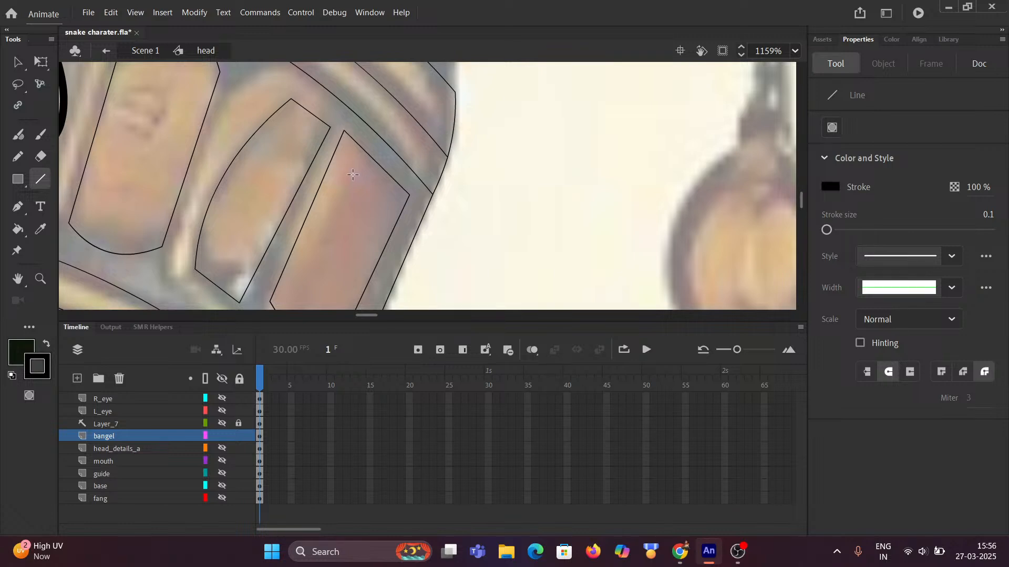
# Check the bangle outlines on both sides of the neck against the reference image
pyautogui.scroll(-5, 352, 175)
pyautogui.scroll(-4, 264, 190)
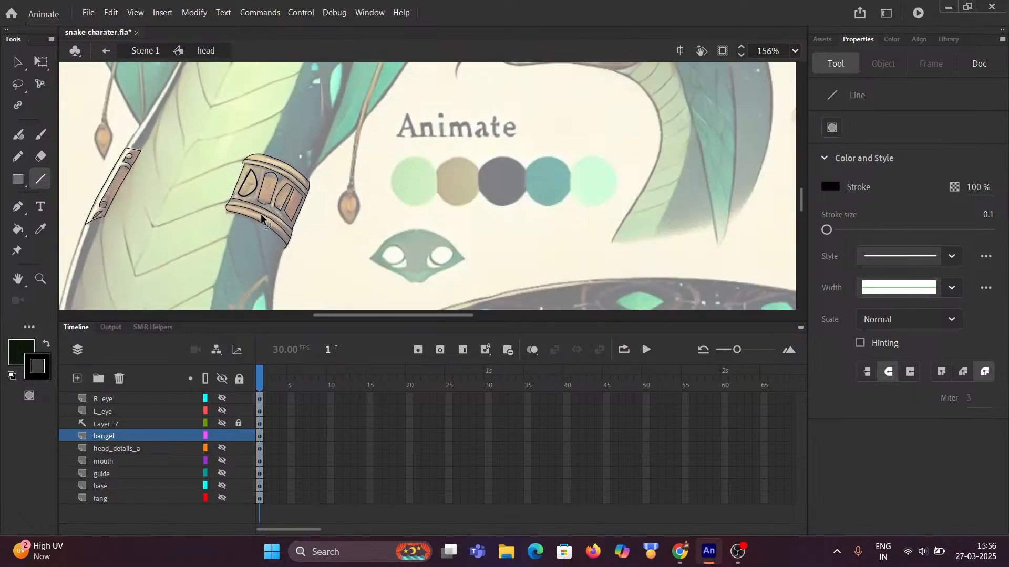
pyautogui.hscroll(-5, 165, 235)
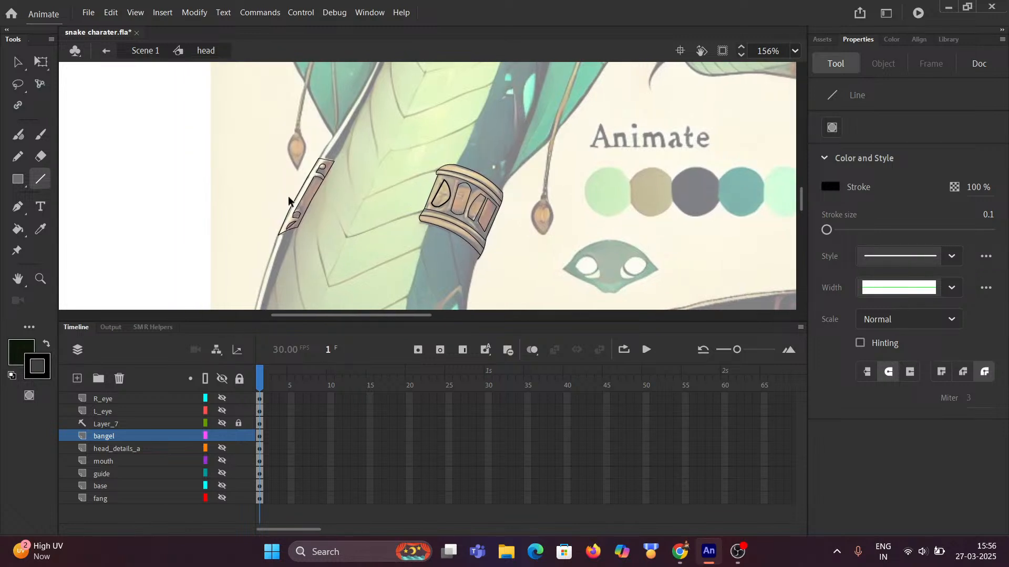
pyautogui.scroll(6, 289, 196)
pyautogui.scroll(-2, 353, 221)
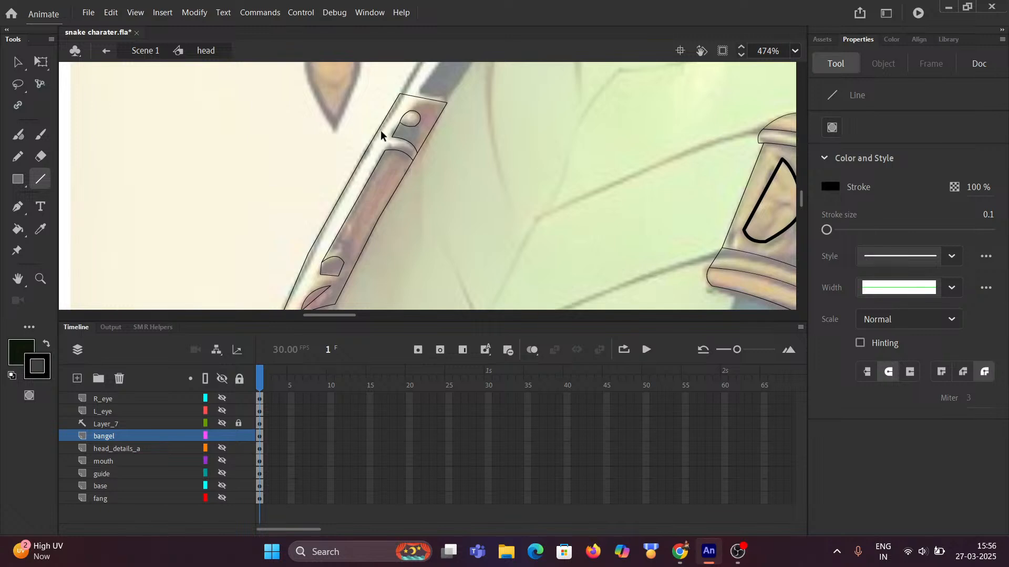
pyautogui.scroll(-2, 413, 193)
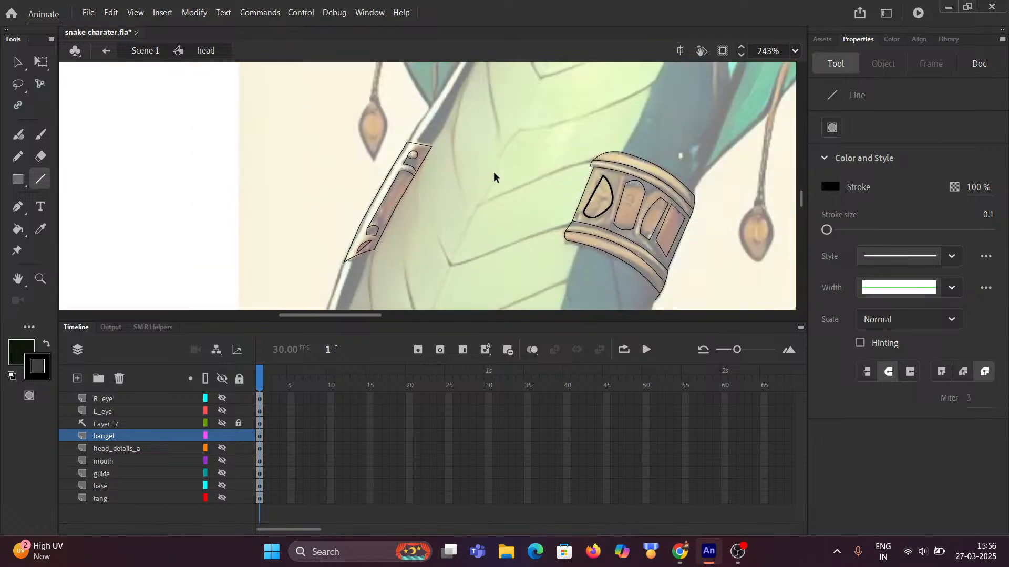
# Draw a slanted four-sided outline around the top orange strip of the upper neck bangle, using straight lines
pyautogui.moveTo(495, 162); pyautogui.dragTo(391, 285)
pyautogui.scroll(5, 430, 263)
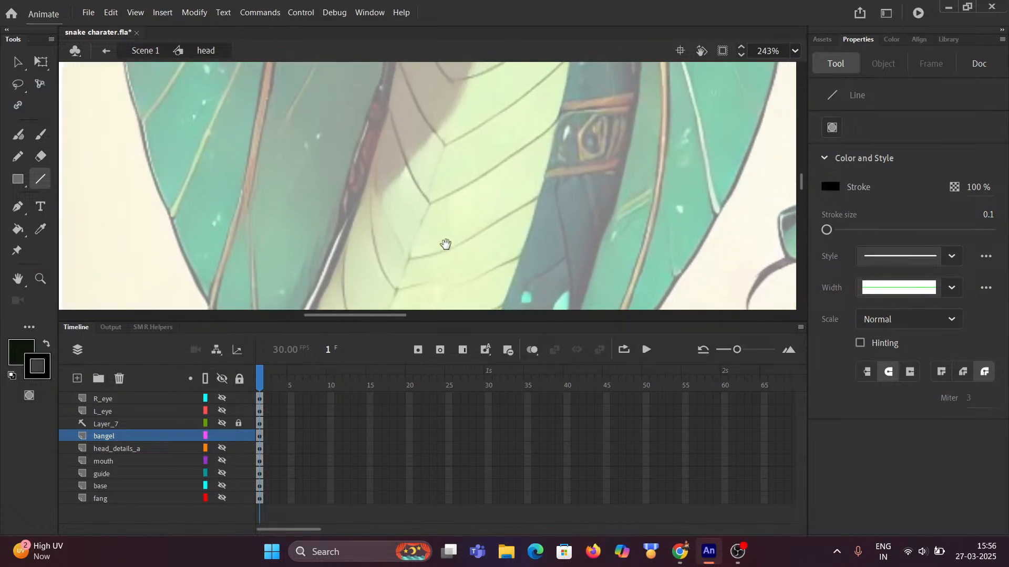
pyautogui.scroll(-2, 484, 218)
pyautogui.scroll(3, 488, 218)
pyautogui.moveTo(488, 213)
pyautogui.mouseDown()
pyautogui.moveTo(455, 181)
pyautogui.moveTo(430, 176)
pyautogui.mouseUp()
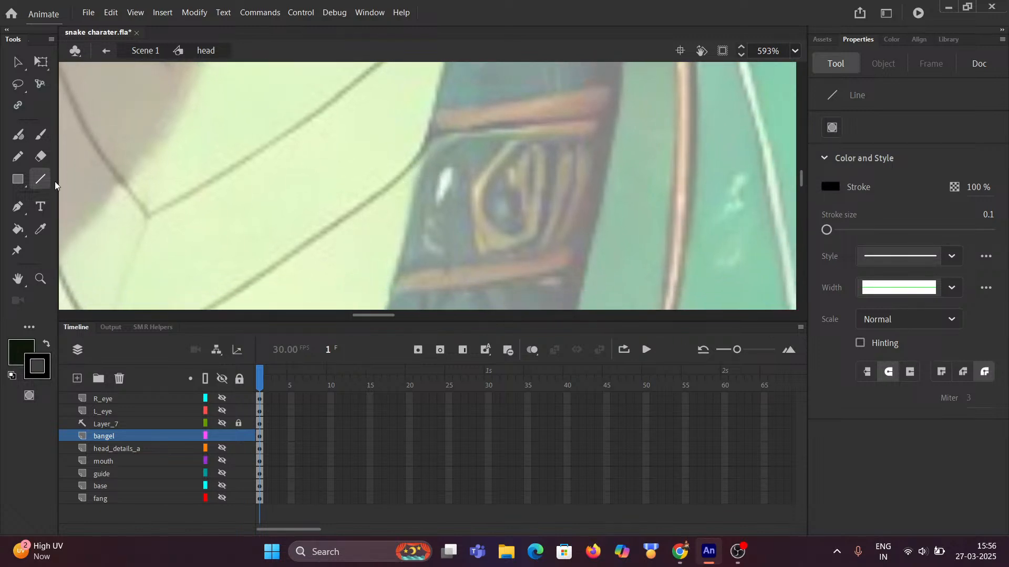
pyautogui.scroll(-2, 441, 136)
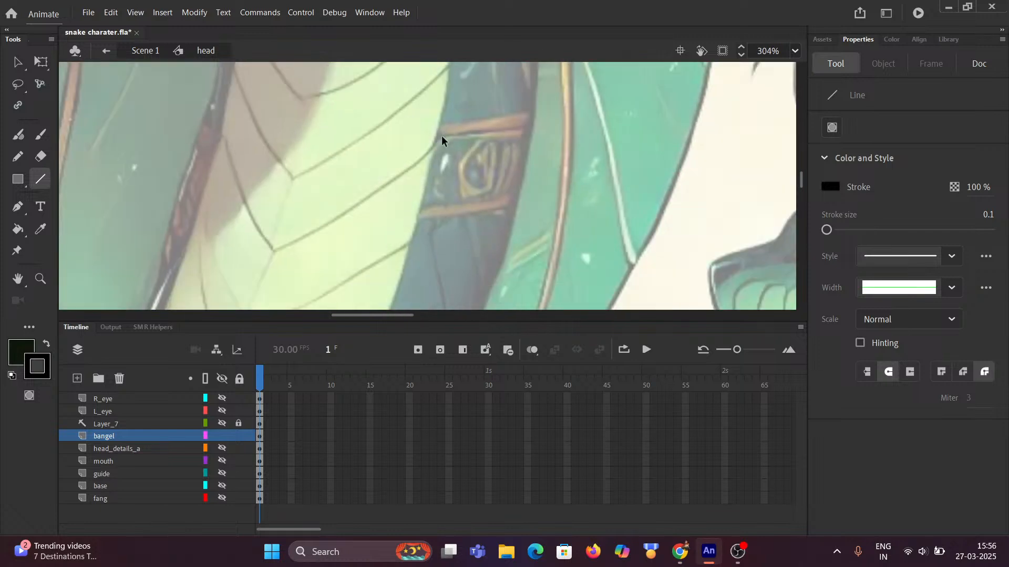
pyautogui.scroll(-1, 442, 135)
pyautogui.scroll(3, 443, 134)
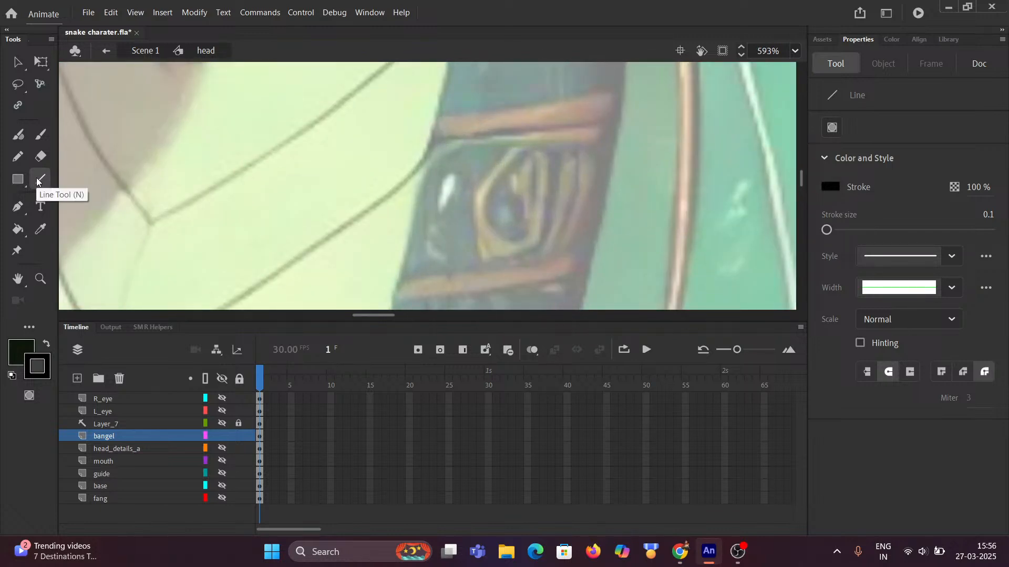
pyautogui.moveTo(436, 142)
pyautogui.mouseDown()
pyautogui.moveTo(618, 121)
pyautogui.moveTo(618, 91)
pyautogui.mouseUp()
pyautogui.moveTo(557, 99)
pyautogui.mouseDown()
pyautogui.moveTo(440, 116)
pyautogui.moveTo(436, 143)
pyautogui.mouseUp()
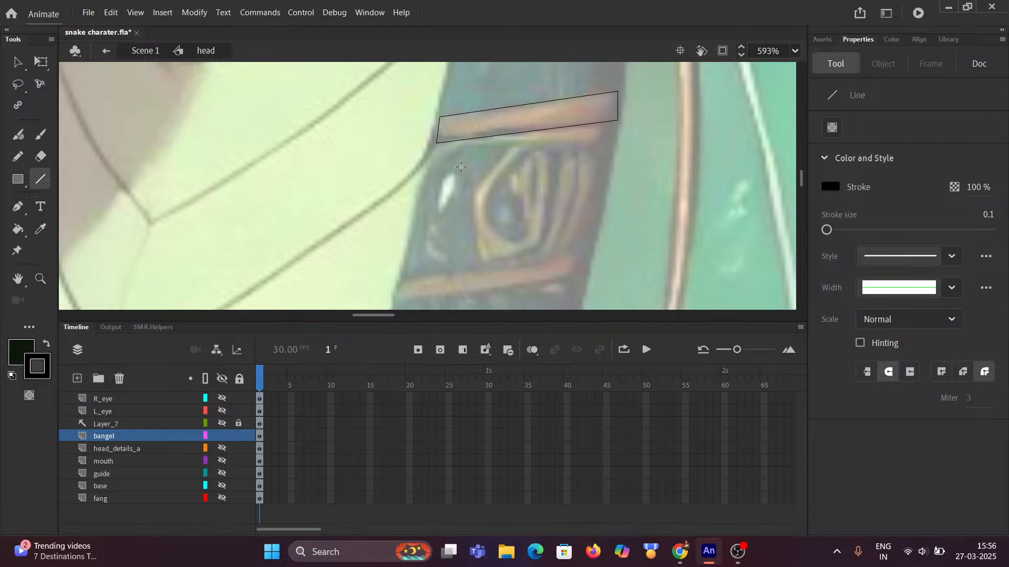
# Draw a slanted four-sided outline around the lower orange strip of the upper neck bangle, using straight lines
pyautogui.scroll(-2, 490, 189)
pyautogui.moveTo(499, 197); pyautogui.dragTo(516, 136)
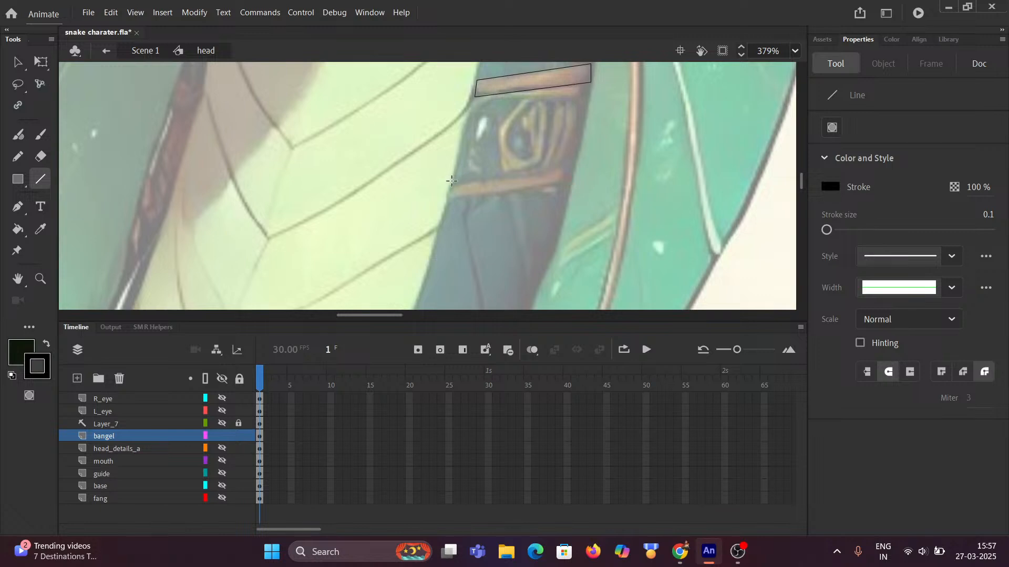
pyautogui.moveTo(454, 185)
pyautogui.mouseDown()
pyautogui.moveTo(572, 164)
pyautogui.moveTo(566, 179)
pyautogui.mouseUp()
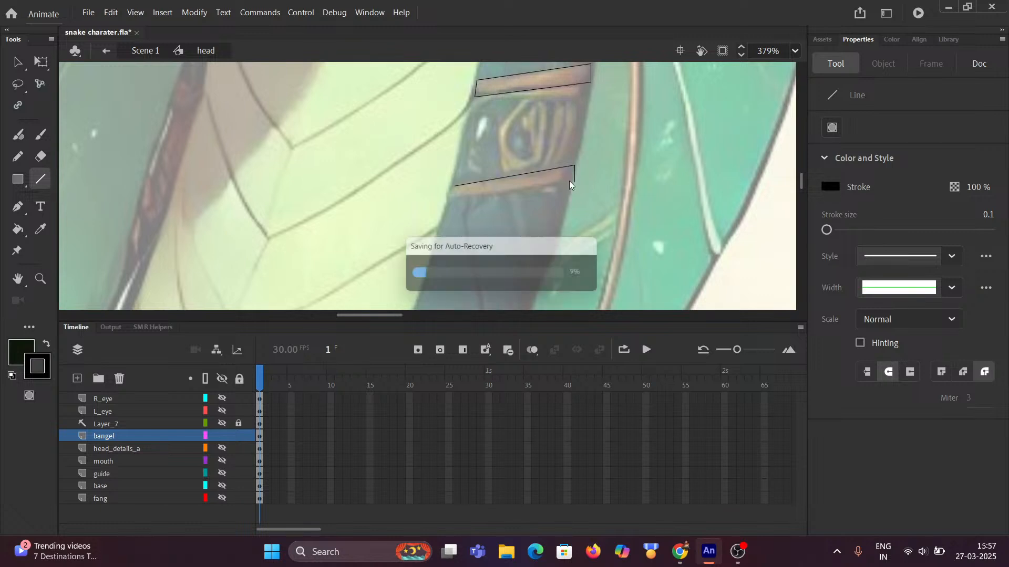
pyautogui.moveTo(575, 180)
pyautogui.mouseDown()
pyautogui.moveTo(450, 199)
pyautogui.moveTo(455, 185)
pyautogui.moveTo(427, 168)
pyautogui.mouseUp()
pyautogui.scroll(4, 462, 191)
pyautogui.scroll(-1, 502, 172)
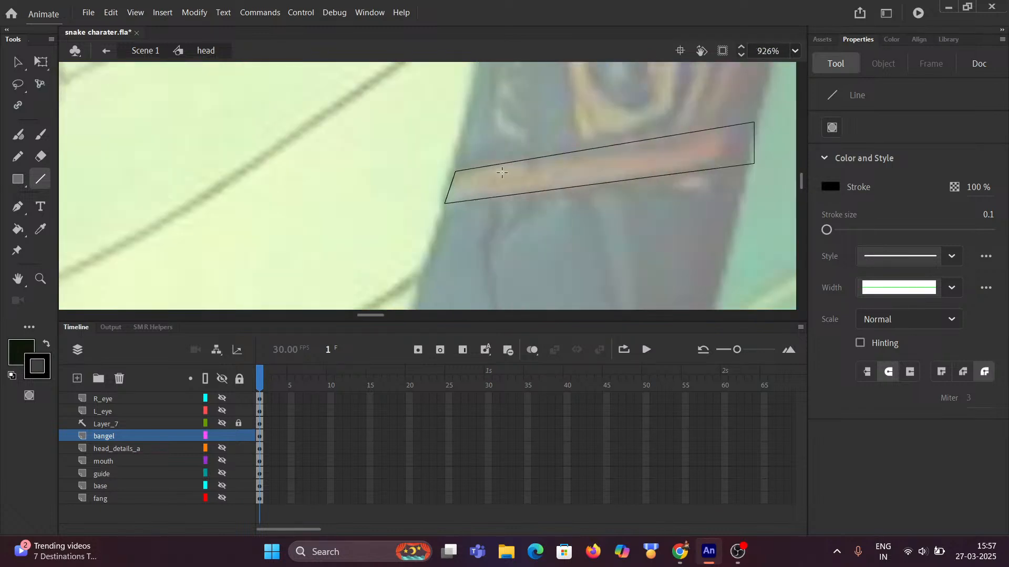
# Adjust both right-hand corners of the lower strip's outline so that its end slants along the neck edge
pyautogui.scroll(-2, 502, 172)
pyautogui.moveTo(583, 196); pyautogui.dragTo(432, 228)
pyautogui.scroll(5, 474, 205)
pyautogui.scroll(2, 507, 204)
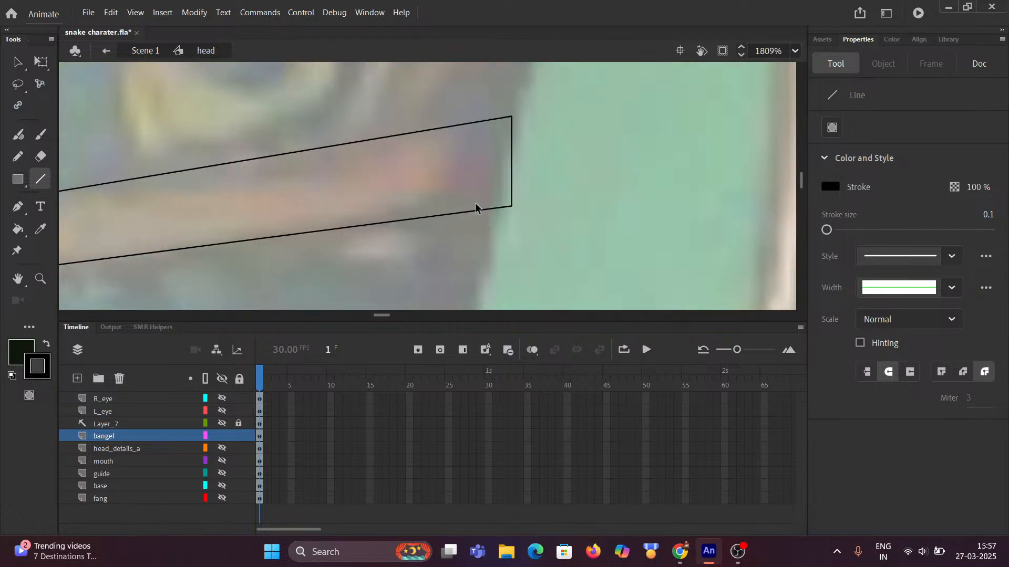
pyautogui.moveTo(511, 207); pyautogui.dragTo(501, 208)
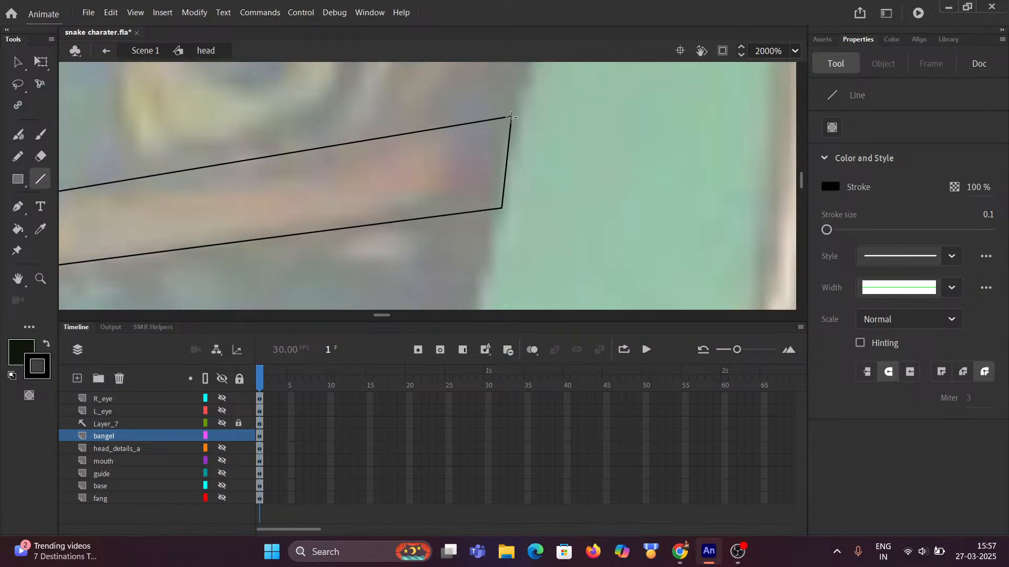
pyautogui.moveTo(513, 118); pyautogui.dragTo(519, 119)
pyautogui.scroll(-6, 518, 118)
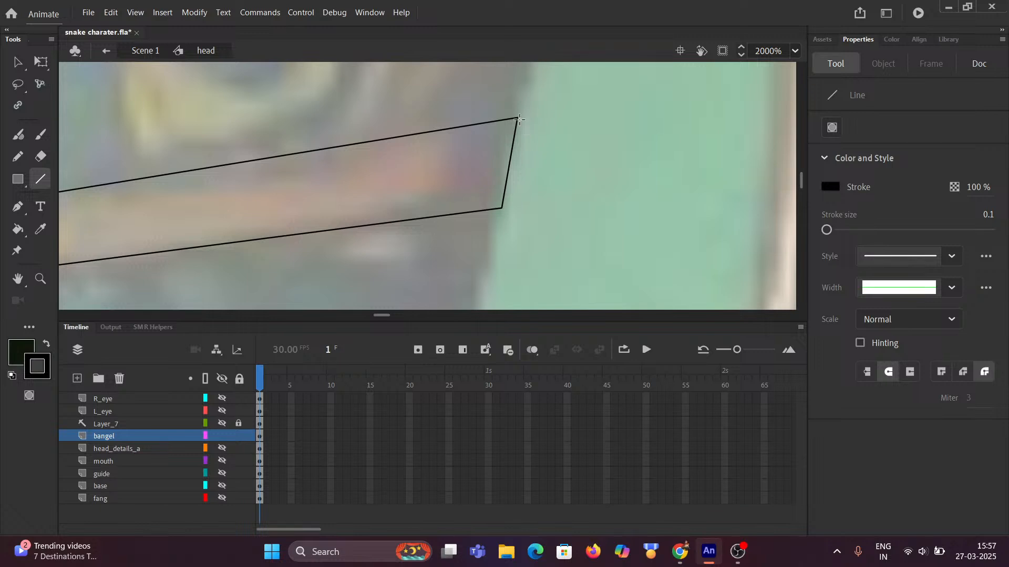
# Outline the gem between the two orange strips as a five-sided shape of straight lines
pyautogui.scroll(-3, 516, 124)
pyautogui.scroll(2, 462, 158)
pyautogui.scroll(4, 475, 161)
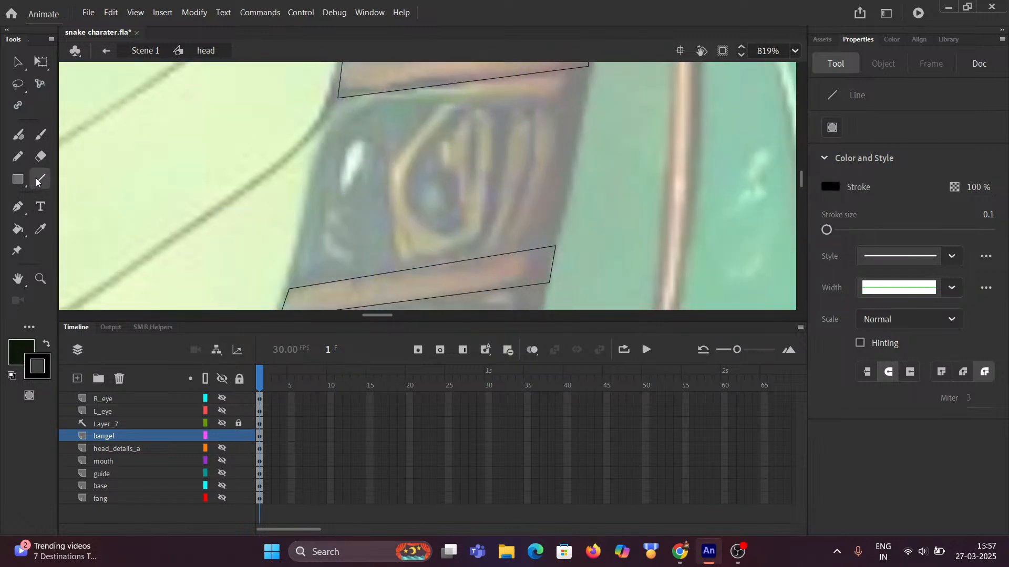
pyautogui.moveTo(466, 118)
pyautogui.mouseDown()
pyautogui.moveTo(412, 157)
pyautogui.moveTo(406, 174)
pyautogui.moveTo(424, 220)
pyautogui.moveTo(415, 222)
pyautogui.moveTo(458, 237)
pyautogui.moveTo(470, 220)
pyautogui.moveTo(444, 234)
pyautogui.moveTo(465, 215)
pyautogui.moveTo(468, 115)
pyautogui.mouseUp()
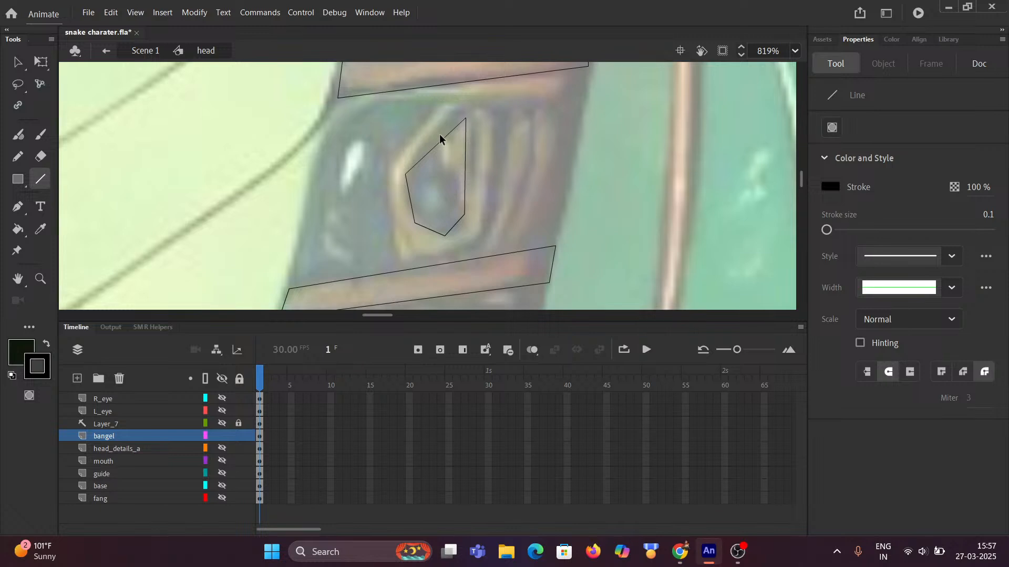
pyautogui.scroll(2, 428, 178)
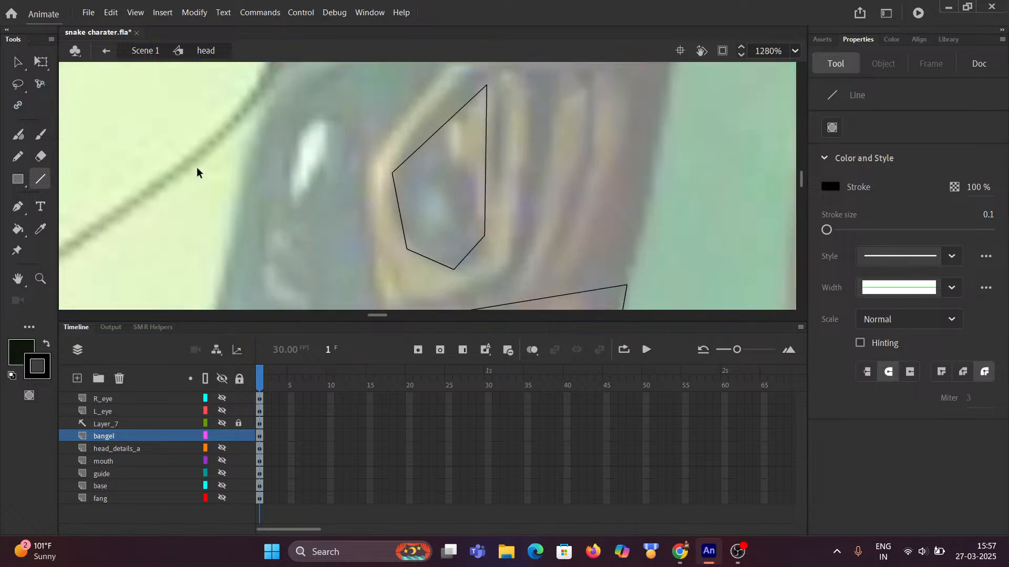
# Bend the gem outline's lower left side and both bottom edges outward with the Selection tool to form a rounded teardrop
pyautogui.click(17, 62)
pyautogui.scroll(1, 446, 131)
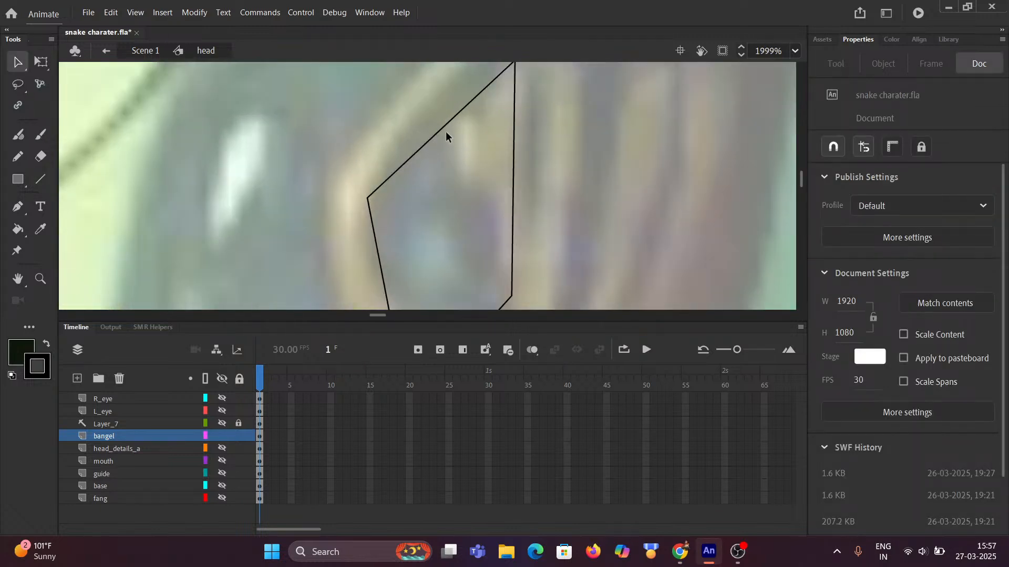
pyautogui.scroll(-1, 447, 142)
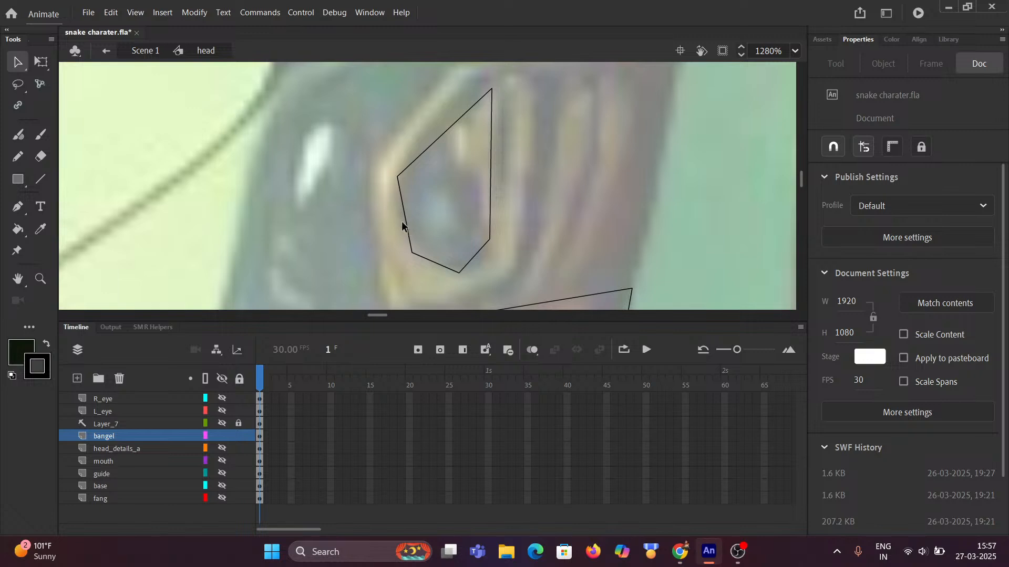
pyautogui.moveTo(402, 222); pyautogui.dragTo(396, 220)
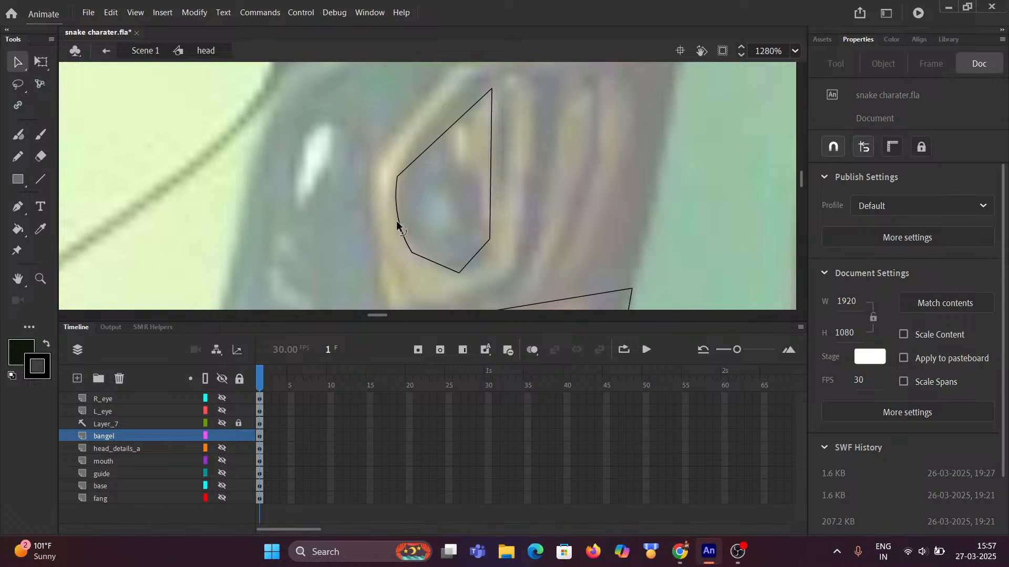
pyautogui.click(429, 263)
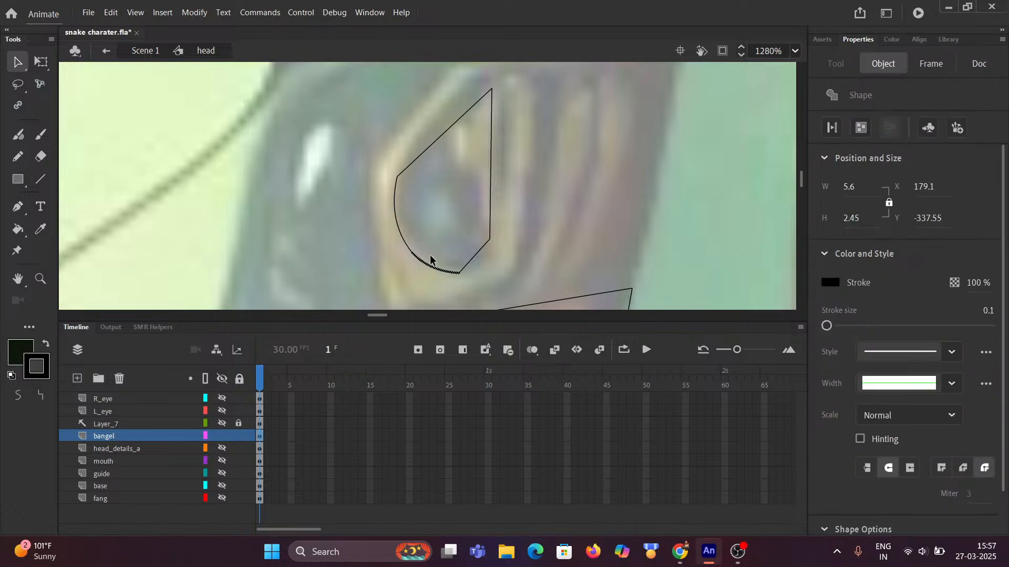
pyautogui.click(449, 252)
pyautogui.moveTo(466, 261); pyautogui.dragTo(473, 268)
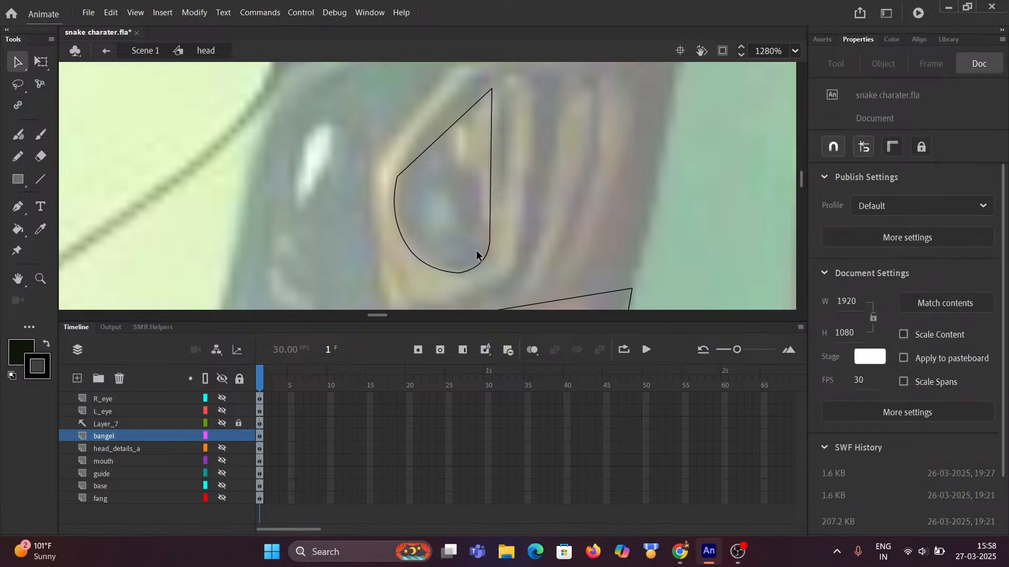
# Draw the gem's outer gold frame with straight lines around the teardrop outline
pyautogui.scroll(-2, 488, 139)
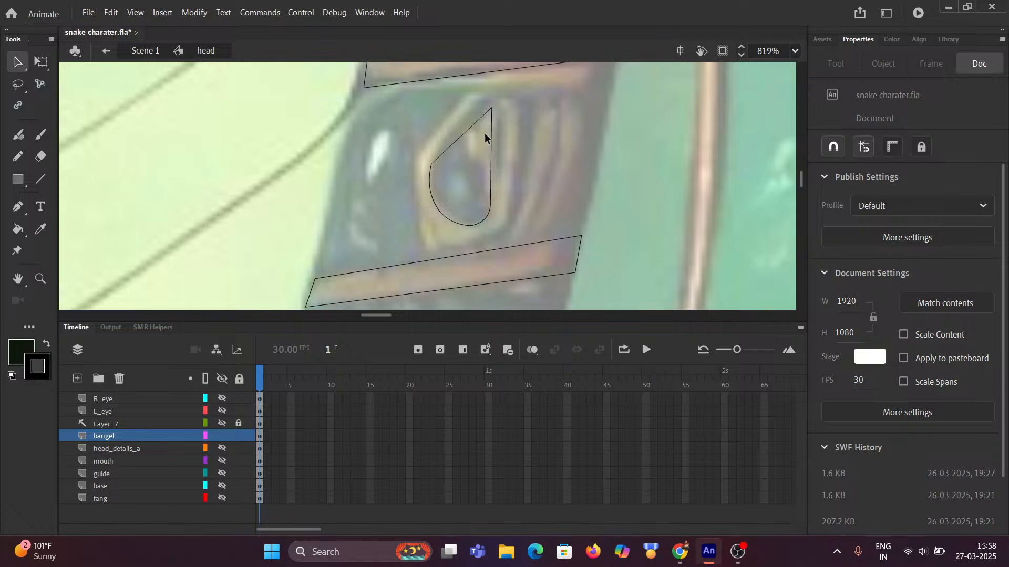
pyautogui.scroll(-2, 484, 137)
pyautogui.scroll(2, 484, 140)
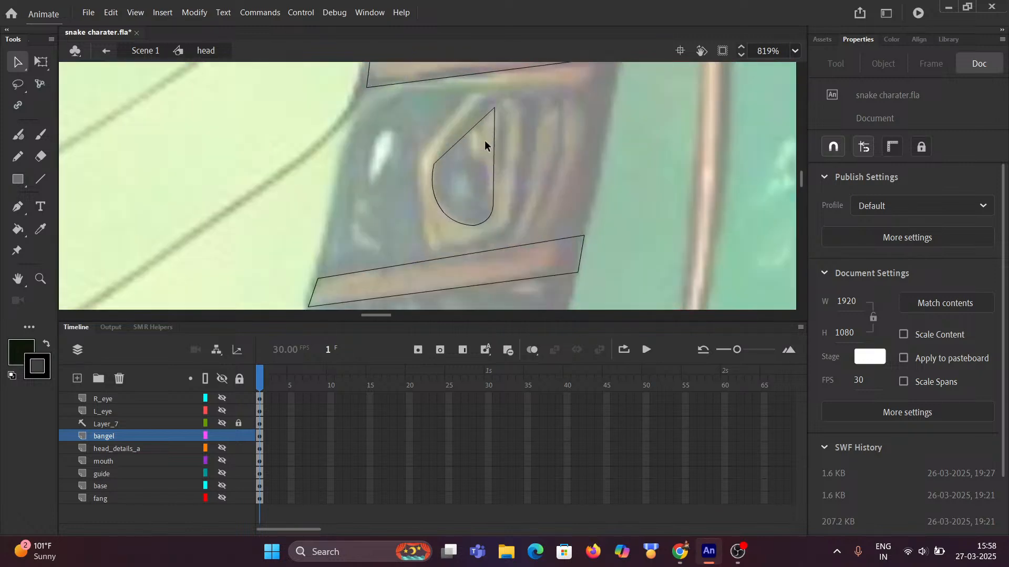
pyautogui.moveTo(478, 142); pyautogui.dragTo(472, 185)
pyautogui.scroll(2, 415, 179)
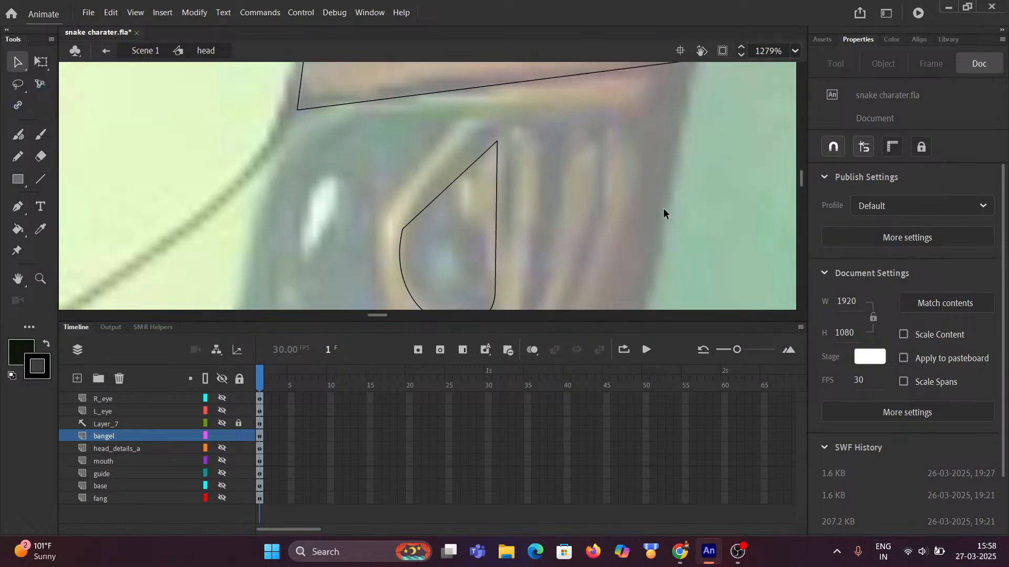
pyautogui.click(41, 180)
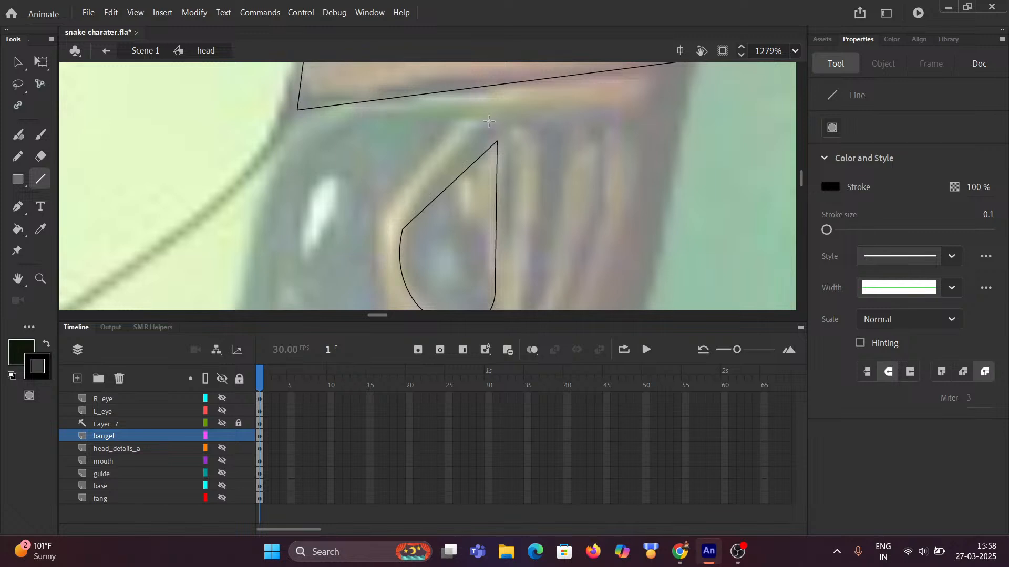
pyautogui.moveTo(476, 117)
pyautogui.mouseDown()
pyautogui.moveTo(452, 133)
pyautogui.moveTo(304, 167)
pyautogui.moveTo(379, 196)
pyautogui.moveTo(383, 209)
pyautogui.moveTo(430, 123)
pyautogui.moveTo(432, 263)
pyautogui.moveTo(539, 263)
pyautogui.moveTo(565, 254)
pyautogui.moveTo(583, 139)
pyautogui.moveTo(583, 171)
pyautogui.moveTo(581, 154)
pyautogui.moveTo(567, 150)
pyautogui.moveTo(565, 259)
pyautogui.moveTo(514, 199)
pyautogui.moveTo(528, 111)
pyautogui.moveTo(481, 121)
pyautogui.mouseUp()
pyautogui.scroll(-3, 476, 139)
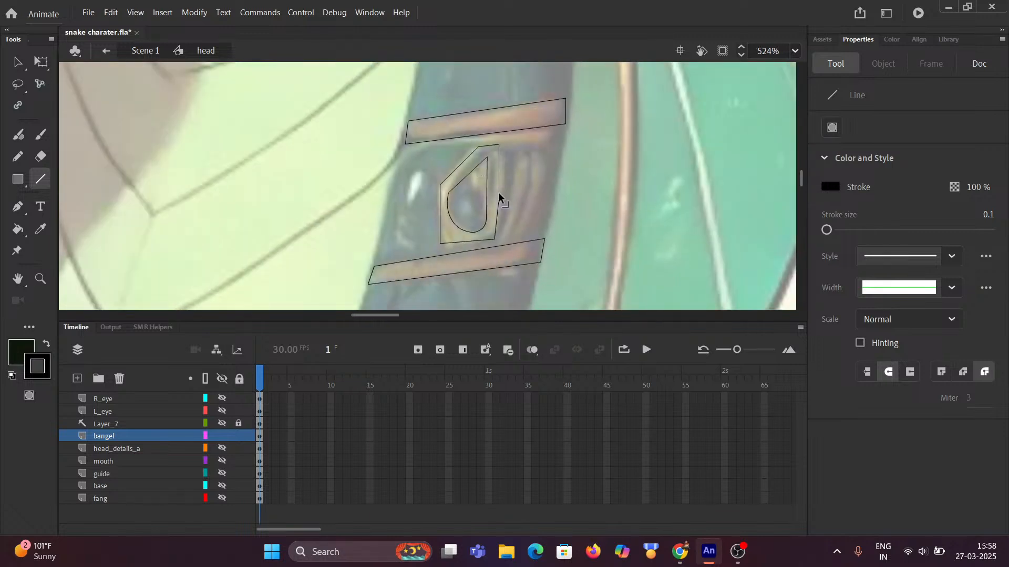
# Raise the bottom corners of the gem's outer frame and bow its bottom edge downward
pyautogui.scroll(4, 497, 181)
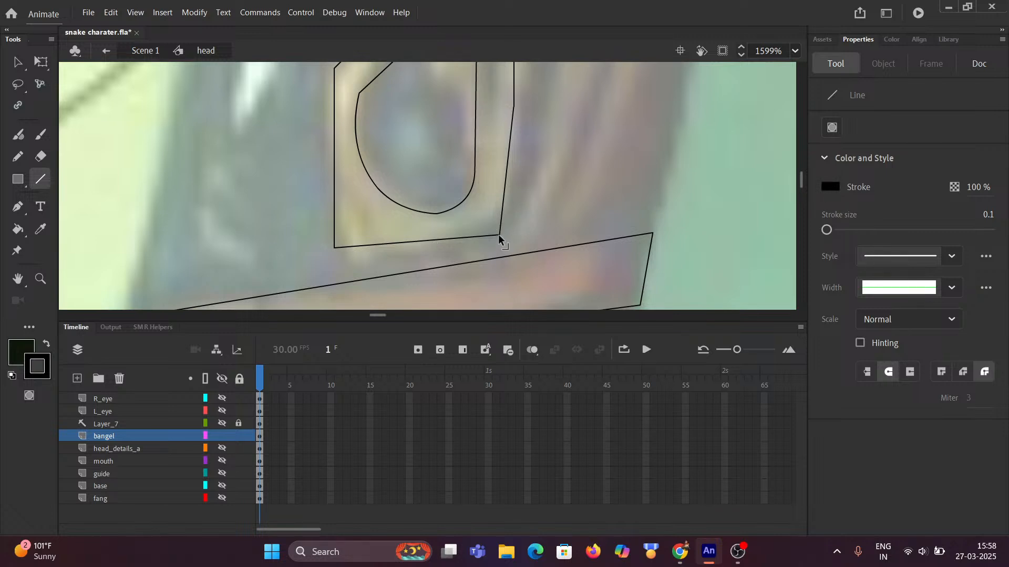
pyautogui.moveTo(499, 235); pyautogui.dragTo(502, 218)
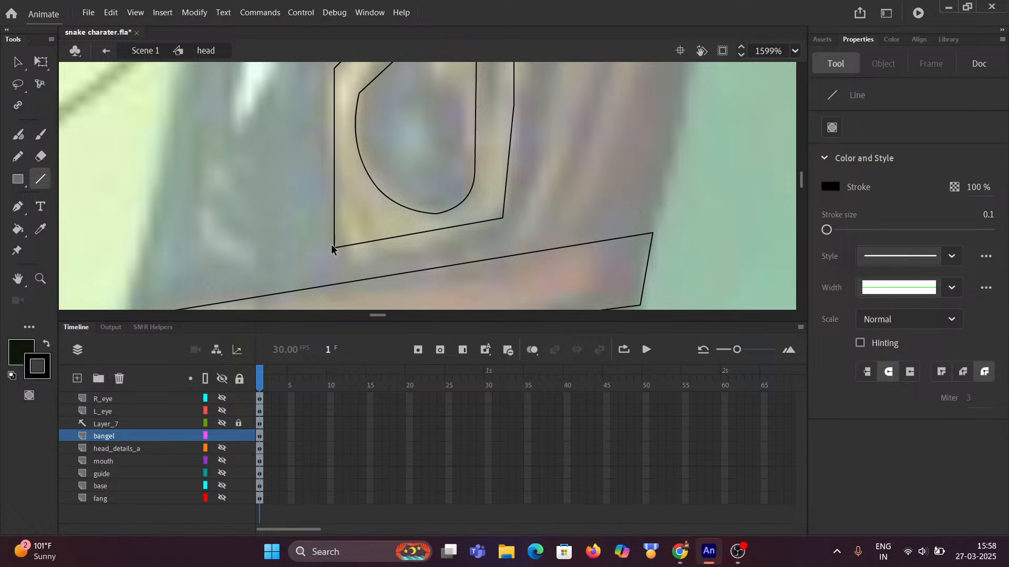
pyautogui.moveTo(333, 245); pyautogui.dragTo(334, 240)
pyautogui.moveTo(417, 229); pyautogui.dragTo(424, 257)
pyautogui.moveTo(353, 204); pyautogui.dragTo(373, 295)
# Pull the outer frame's top corners into a point and curve its upper left edges outward
pyautogui.moveTo(441, 159); pyautogui.dragTo(427, 228)
pyautogui.moveTo(462, 126); pyautogui.dragTo(457, 142)
pyautogui.moveTo(527, 122); pyautogui.dragTo(520, 116)
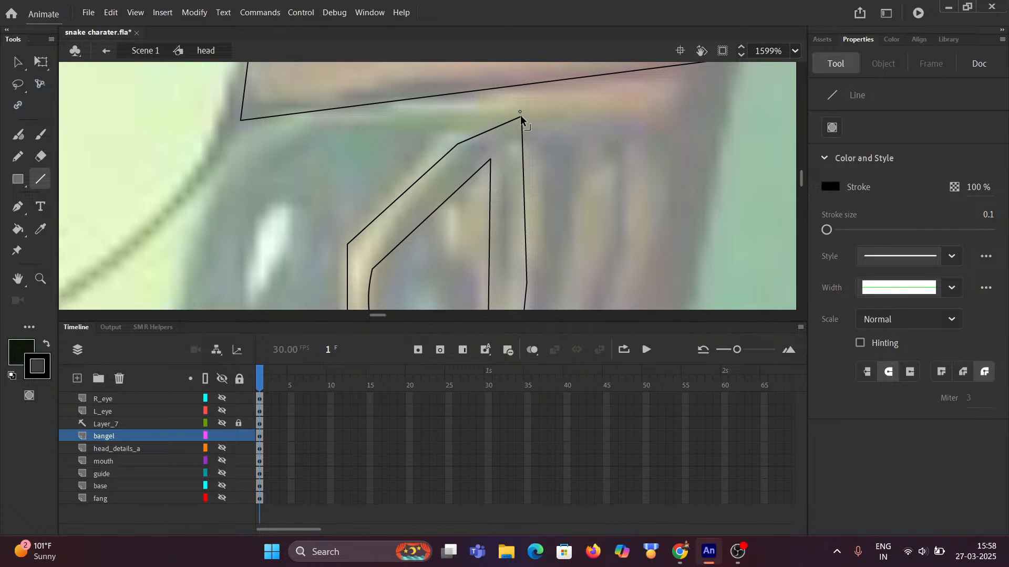
pyautogui.moveTo(483, 131); pyautogui.dragTo(483, 127)
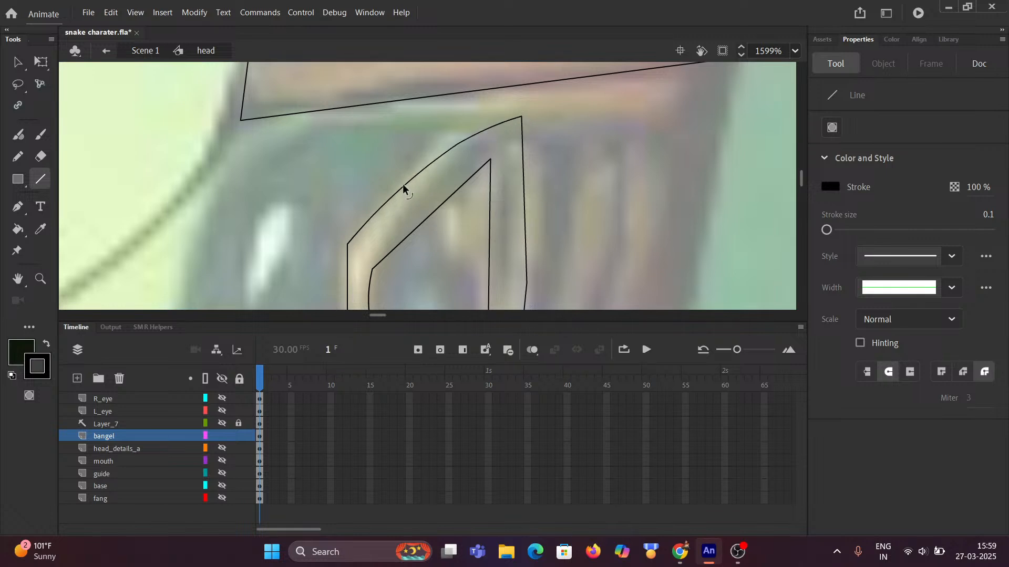
pyautogui.scroll(-5, 403, 185)
# Draw two adjoining slanted four-sided bars beside the gem's frame, using straight lines
pyautogui.scroll(2, 427, 220)
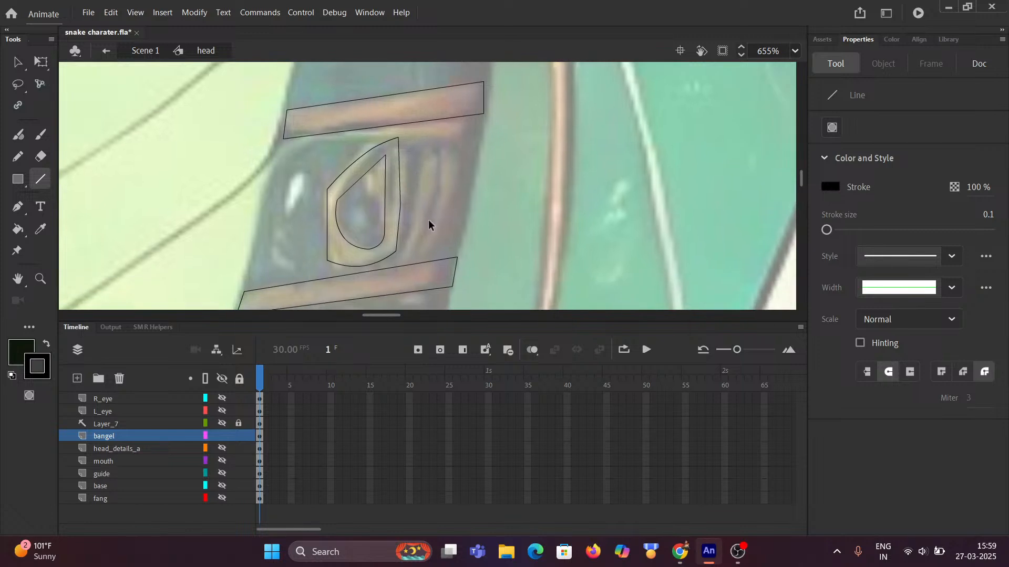
pyautogui.moveTo(436, 206)
pyautogui.mouseDown()
pyautogui.moveTo(440, 144)
pyautogui.moveTo(427, 200)
pyautogui.mouseUp()
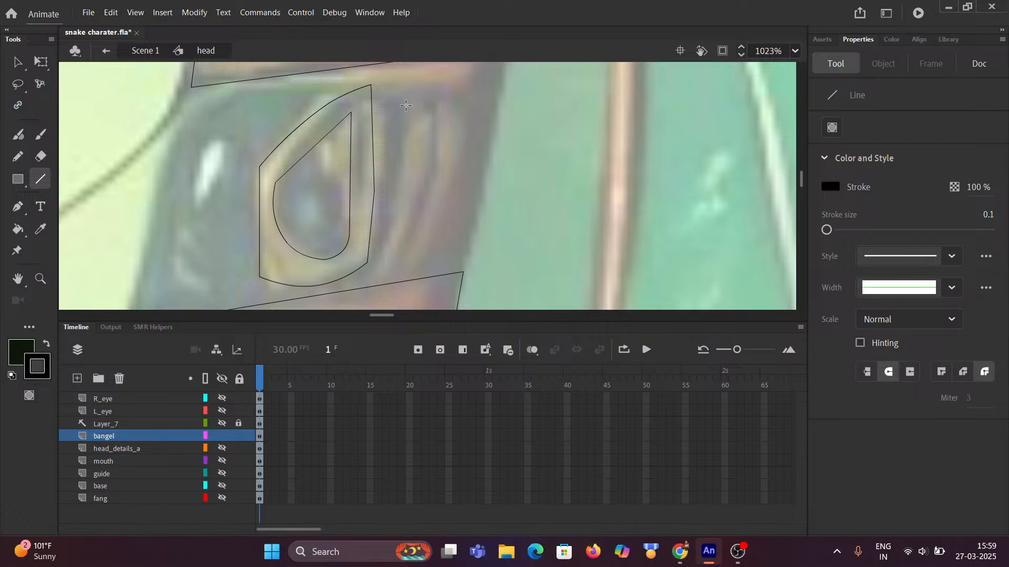
pyautogui.moveTo(406, 102); pyautogui.dragTo(412, 266)
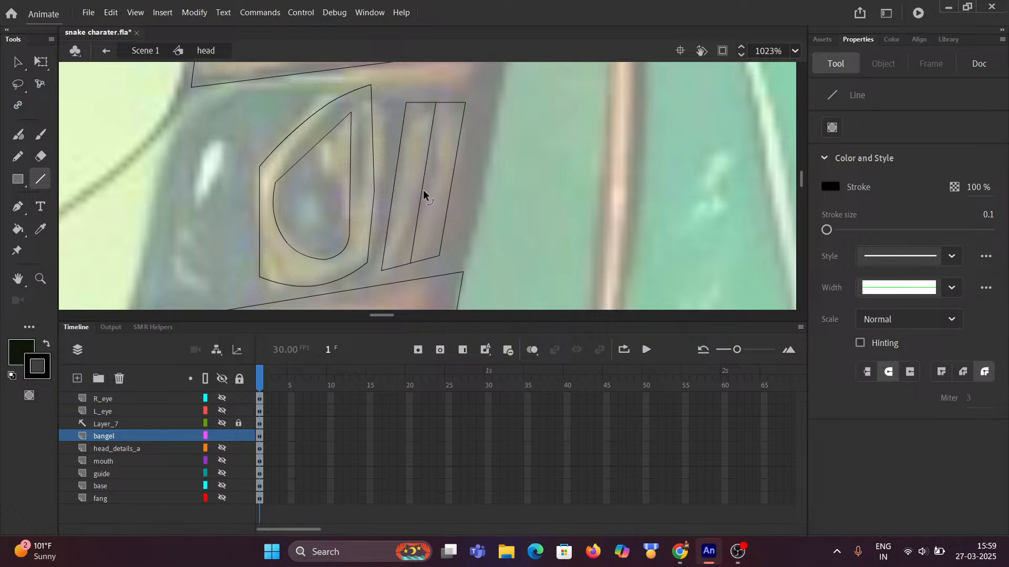
# Curve the long sides and the short end edges of the two bars beside the gem
pyautogui.moveTo(427, 188); pyautogui.dragTo(459, 194)
pyautogui.moveTo(392, 200); pyautogui.dragTo(397, 200)
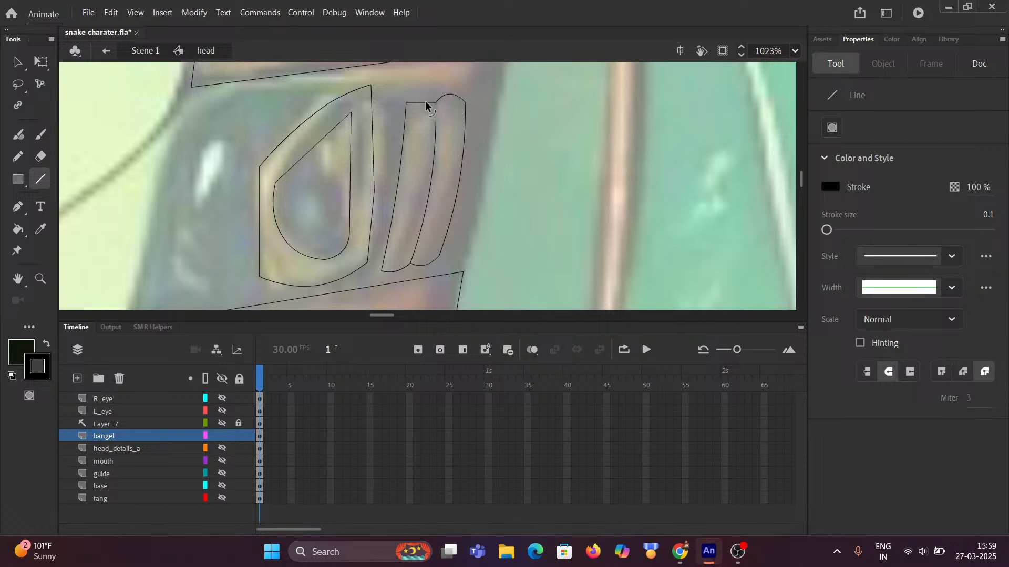
pyautogui.scroll(-10, 420, 118)
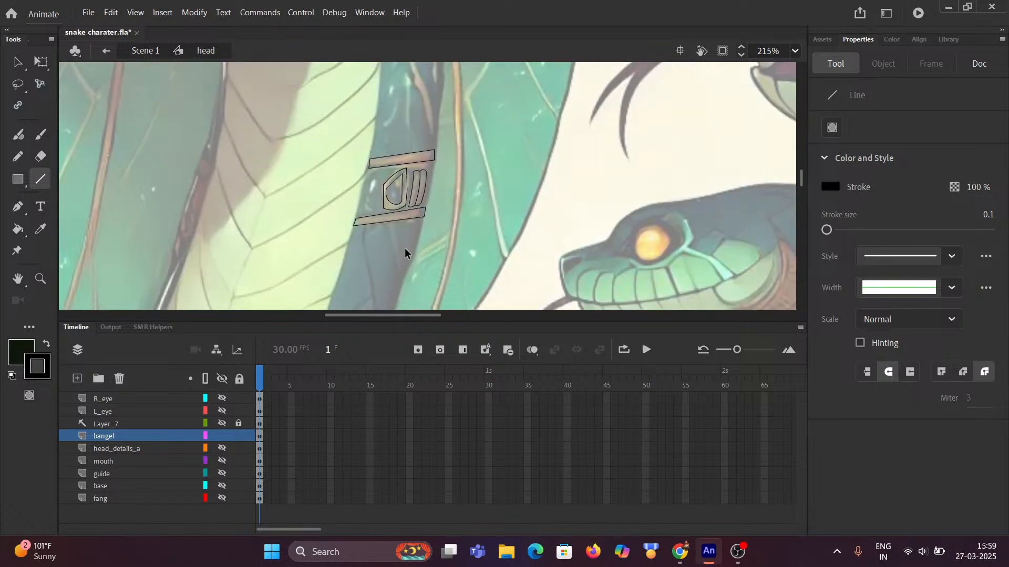
# Connect the two orange strips with a curved line along the bangle's right side and round the strips' right ends
pyautogui.scroll(8, 402, 252)
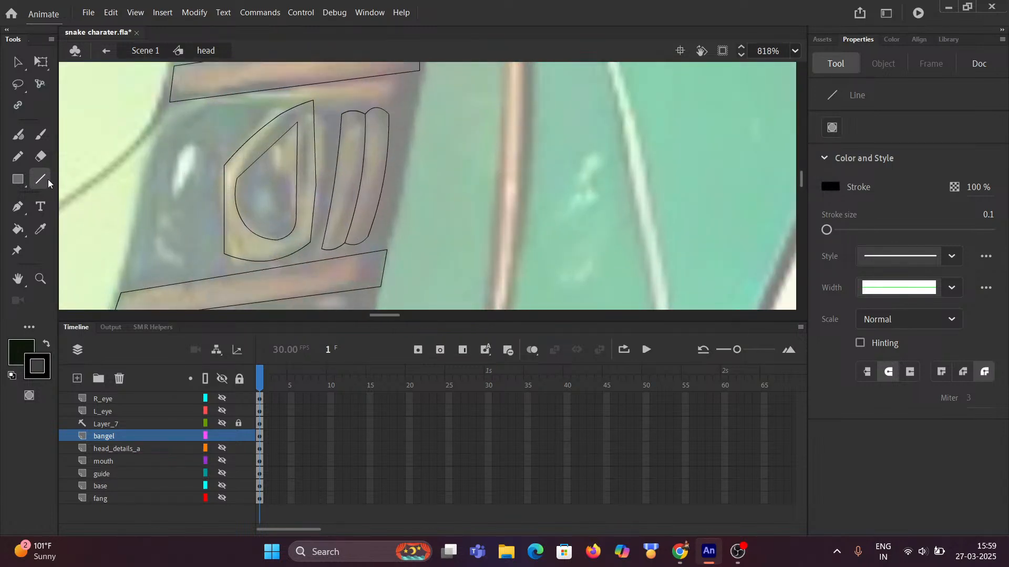
pyautogui.moveTo(387, 250)
pyautogui.mouseDown()
pyautogui.moveTo(436, 70)
pyautogui.moveTo(419, 68)
pyautogui.mouseUp()
pyautogui.moveTo(407, 148); pyautogui.dragTo(414, 152)
pyautogui.moveTo(384, 272); pyautogui.dragTo(386, 273)
pyautogui.moveTo(365, 153); pyautogui.dragTo(311, 245)
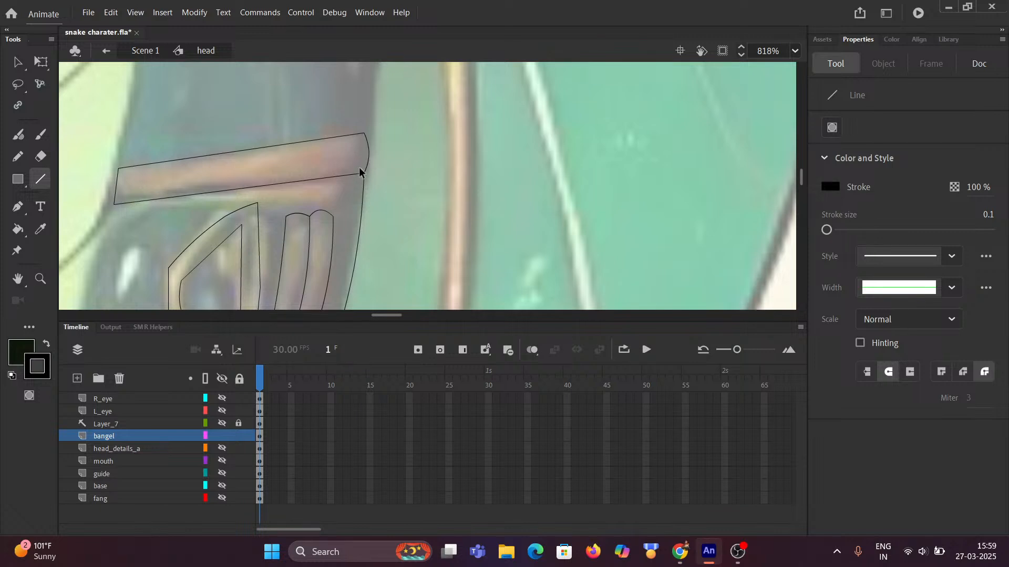
# Close the bangle's left side with a straight line between the lower and upper strips
pyautogui.scroll(-5, 360, 164)
pyautogui.scroll(4, 383, 210)
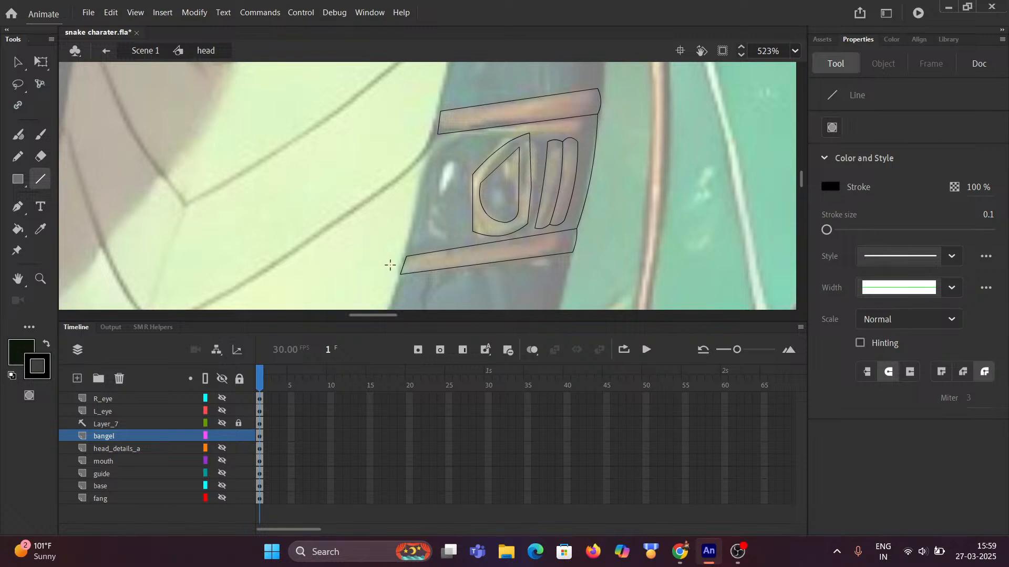
pyautogui.moveTo(401, 273)
pyautogui.mouseDown()
pyautogui.moveTo(408, 208)
pyautogui.moveTo(438, 134)
pyautogui.mouseUp()
pyautogui.scroll(-2, 435, 223)
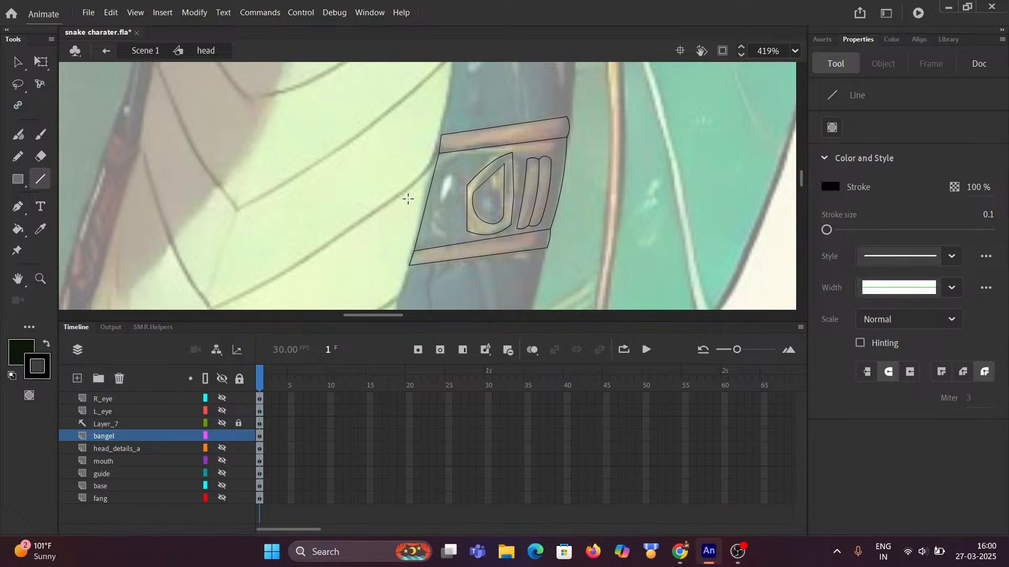
# Draw two short slanted lines across the dark left edge of the neck to bound the upper section of the narrow bangle
pyautogui.scroll(-4, 374, 188)
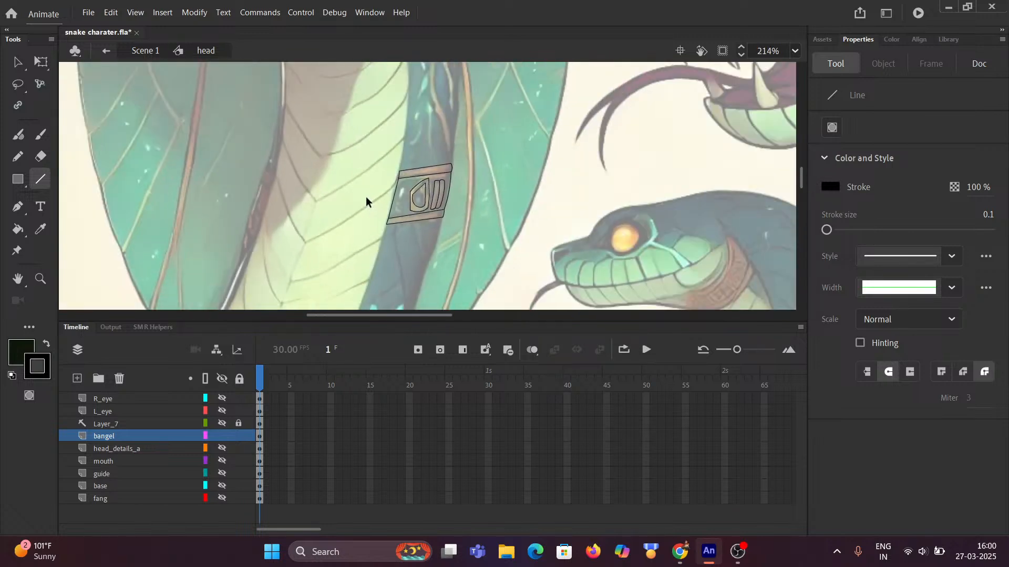
pyautogui.scroll(4, 245, 218)
pyautogui.moveTo(255, 195); pyautogui.dragTo(356, 207)
pyautogui.scroll(3, 388, 155)
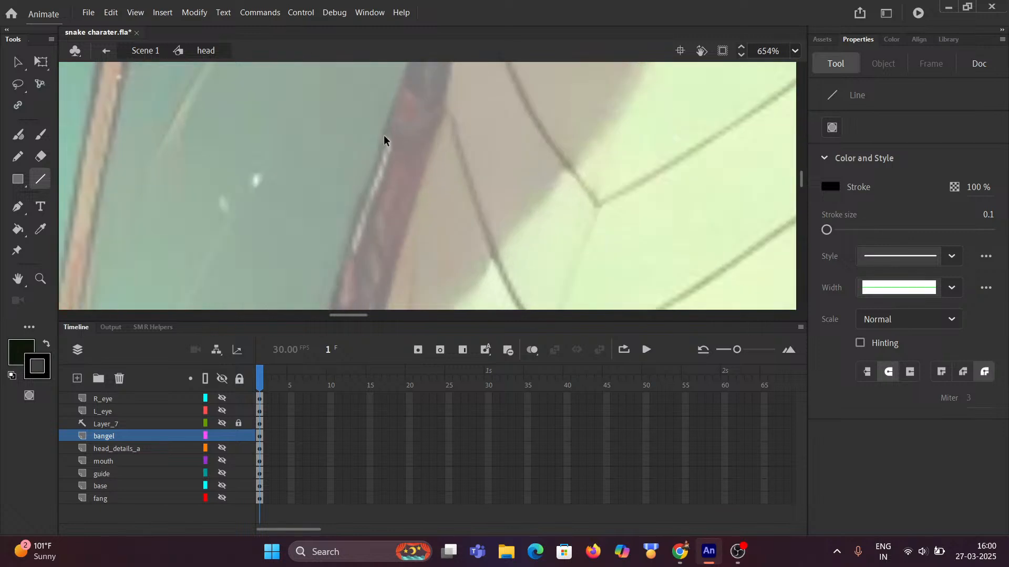
pyautogui.scroll(-4, 406, 161)
pyautogui.scroll(2, 410, 145)
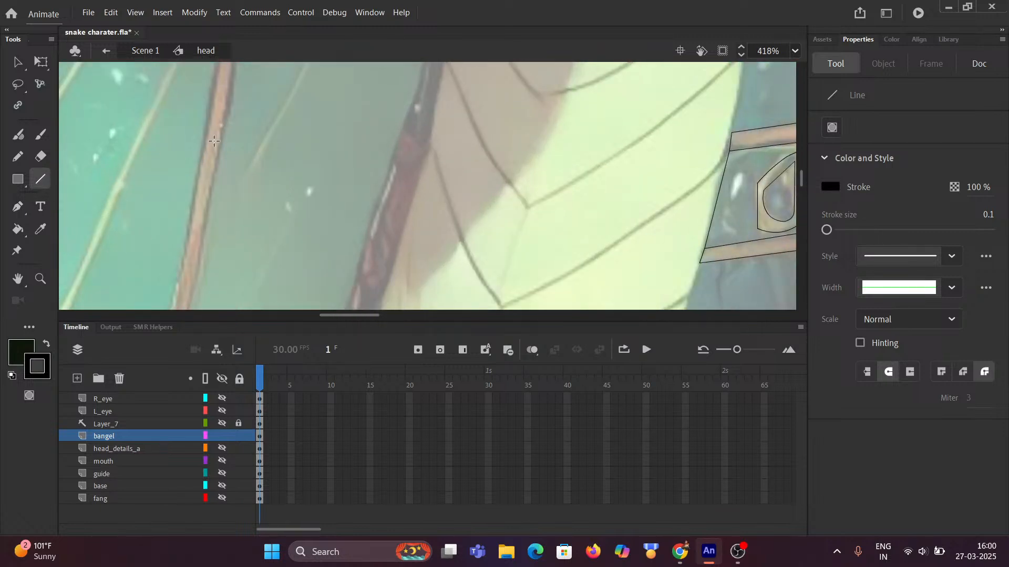
pyautogui.moveTo(434, 143); pyautogui.dragTo(403, 118)
pyautogui.moveTo(414, 180); pyautogui.dragTo(393, 157)
pyautogui.moveTo(386, 215); pyautogui.dragTo(434, 142)
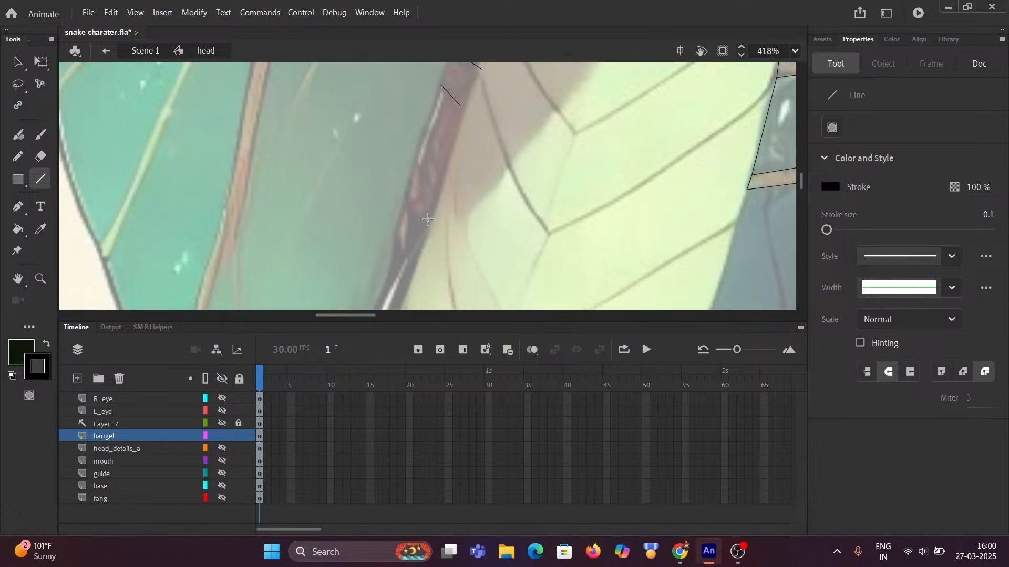
# Draw two more slanted lines across the neck's left edge to bound the lower section of the narrow bangle
pyautogui.scroll(-5, 429, 226)
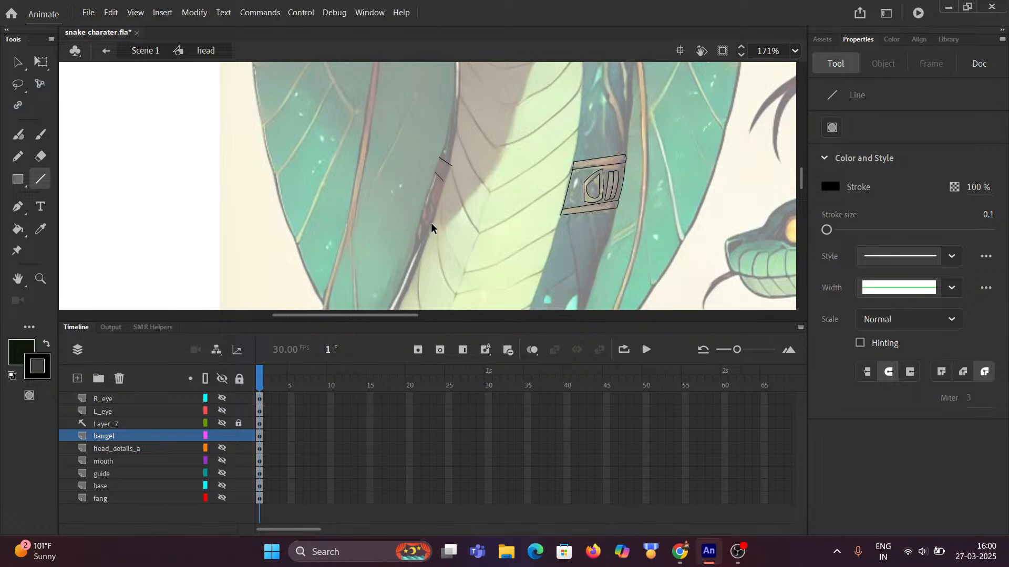
pyautogui.moveTo(436, 214)
pyautogui.mouseDown()
pyautogui.moveTo(424, 204)
pyautogui.moveTo(423, 216)
pyautogui.mouseUp()
pyautogui.scroll(5, 421, 217)
pyautogui.scroll(2, 453, 238)
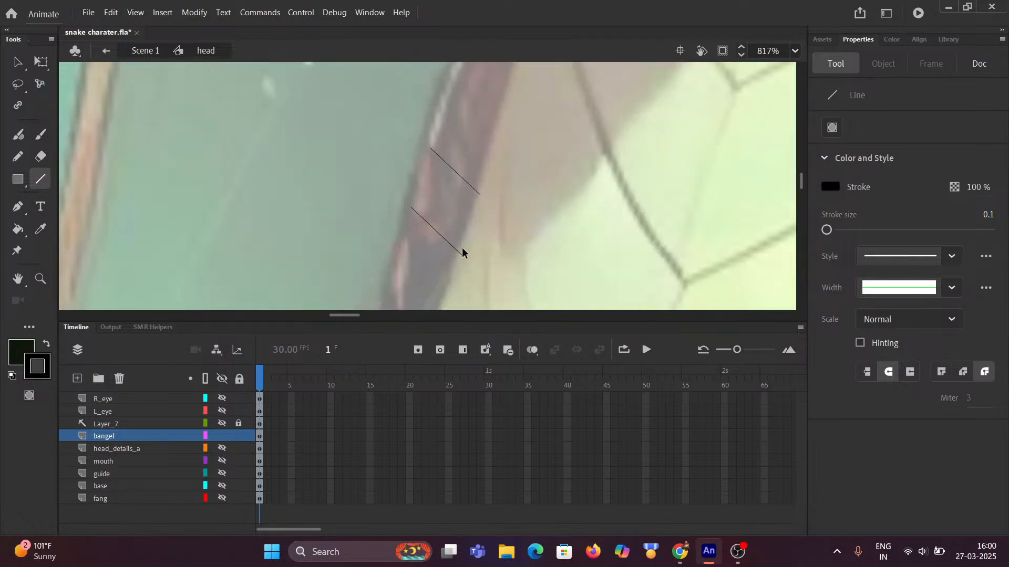
# Join the ends of the four slanted lines with straight segments along both sides, closing the narrow bangle's three sections
pyautogui.moveTo(463, 255)
pyautogui.mouseDown()
pyautogui.moveTo(478, 195)
pyautogui.moveTo(452, 202)
pyautogui.moveTo(436, 288)
pyautogui.moveTo(461, 274)
pyautogui.moveTo(477, 220)
pyautogui.moveTo(464, 240)
pyautogui.mouseUp()
pyautogui.scroll(-6, 459, 275)
pyautogui.scroll(6, 470, 235)
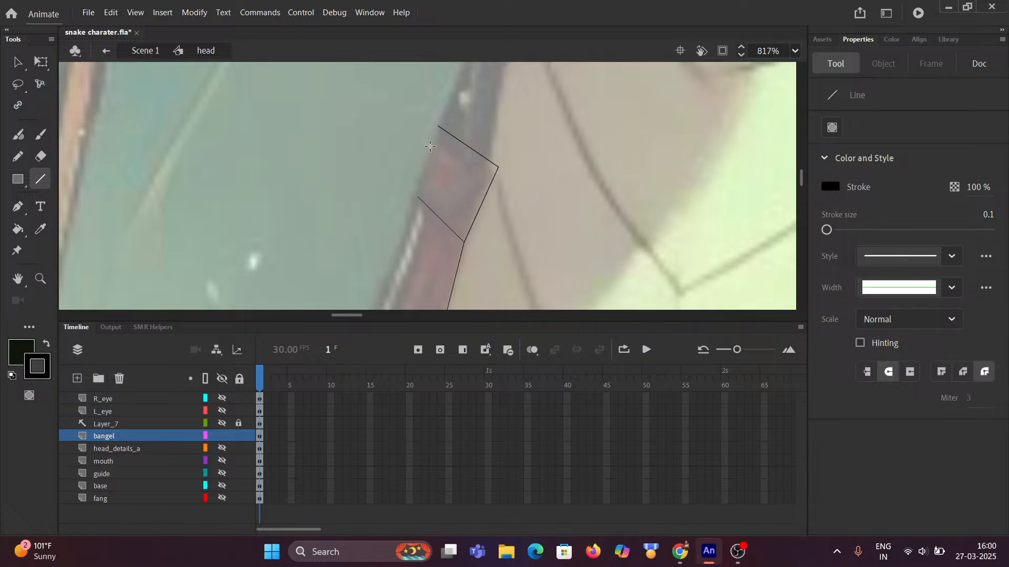
pyautogui.moveTo(436, 128); pyautogui.dragTo(418, 195)
pyautogui.scroll(-5, 418, 205)
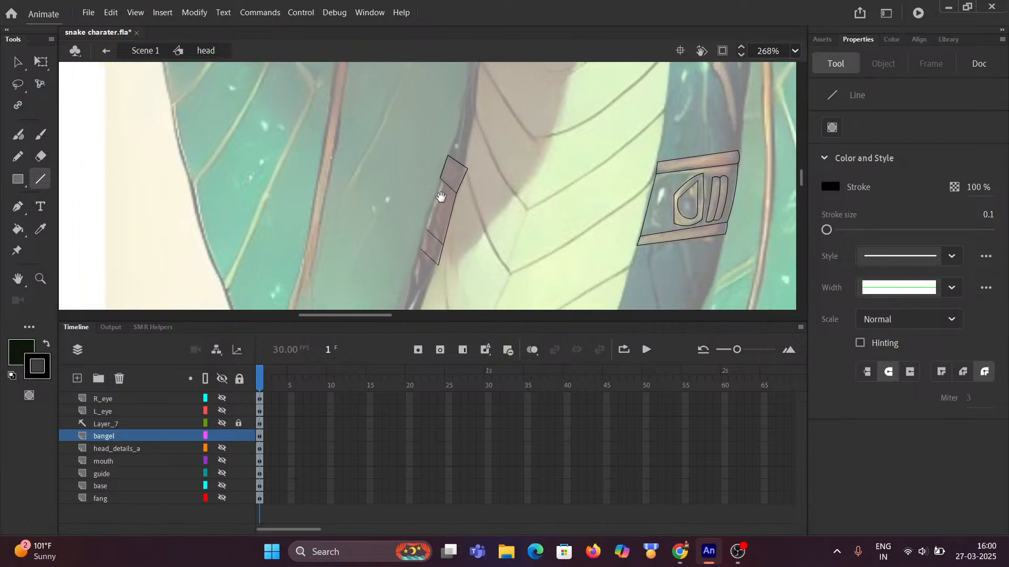
pyautogui.scroll(3, 432, 210)
pyautogui.moveTo(450, 138)
pyautogui.mouseDown()
pyautogui.moveTo(420, 239)
pyautogui.moveTo(407, 236)
pyautogui.mouseUp()
pyautogui.scroll(3, 423, 239)
pyautogui.scroll(-4, 420, 243)
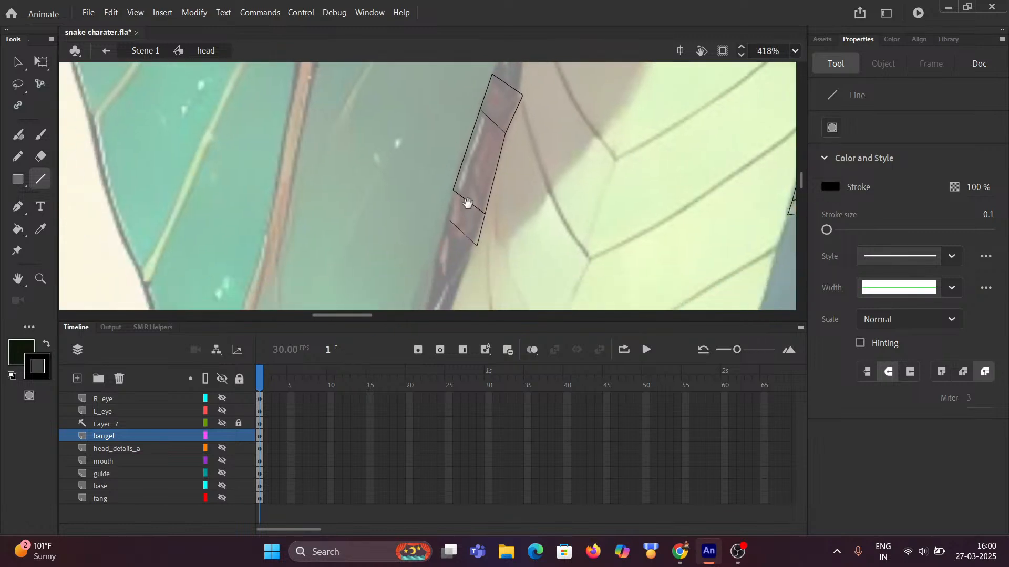
pyautogui.moveTo(465, 184); pyautogui.dragTo(458, 217)
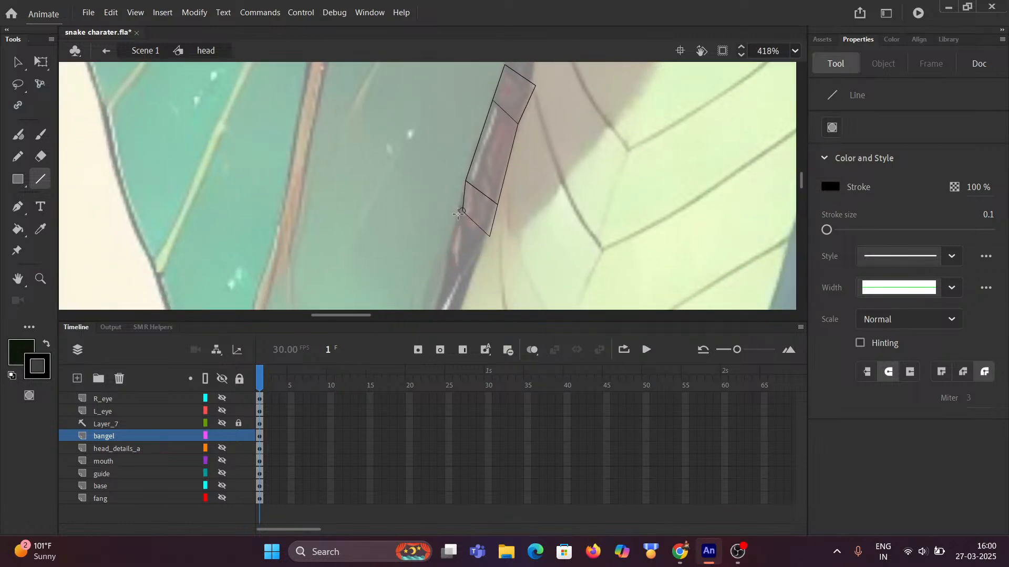
# Pull the lower-left corner of the narrow bangle outward so its left side runs straight along the neck's edge
pyautogui.scroll(4, 455, 225)
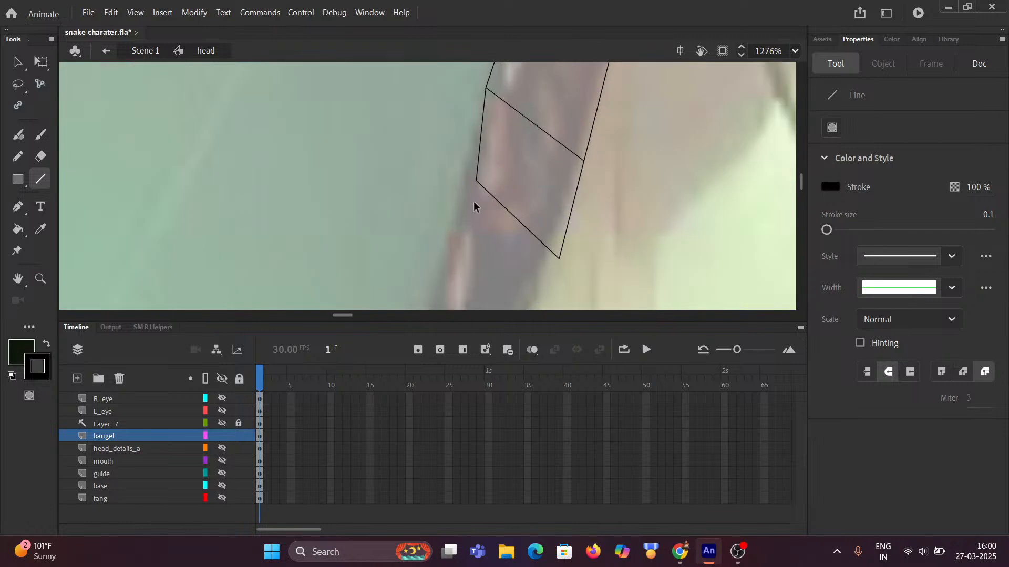
pyautogui.moveTo(476, 182); pyautogui.dragTo(461, 178)
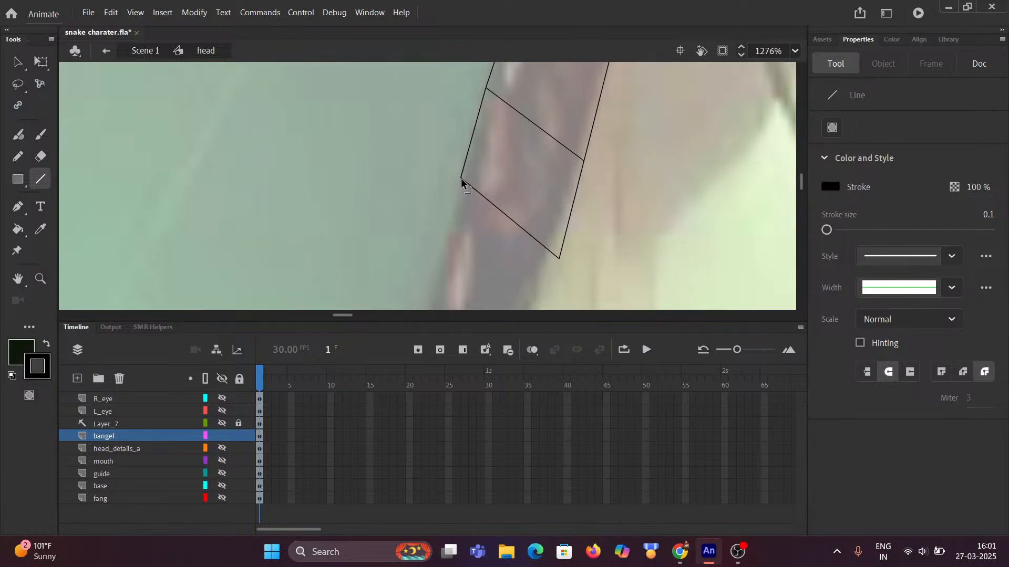
pyautogui.scroll(-6, 462, 178)
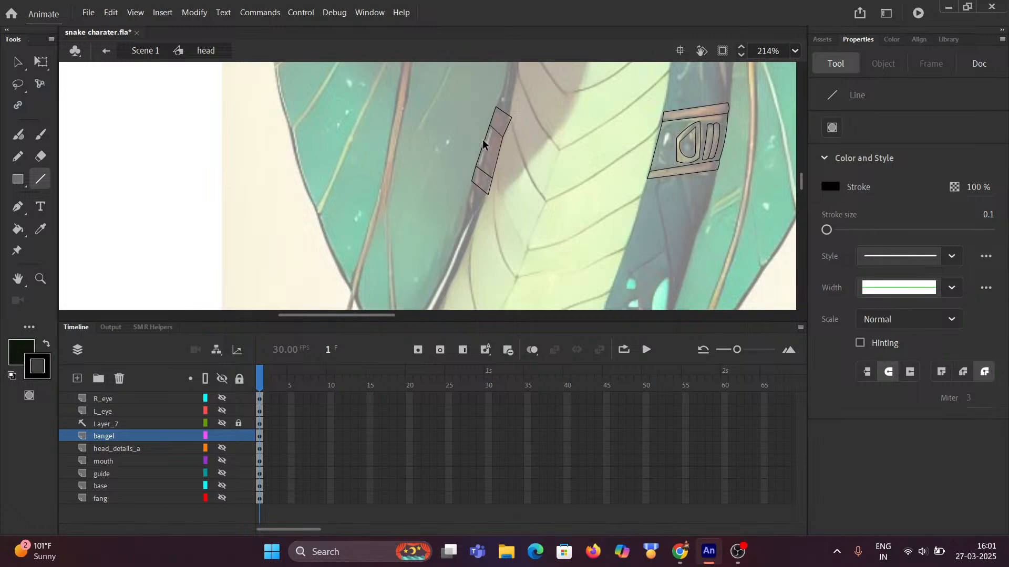
pyautogui.scroll(5, 503, 141)
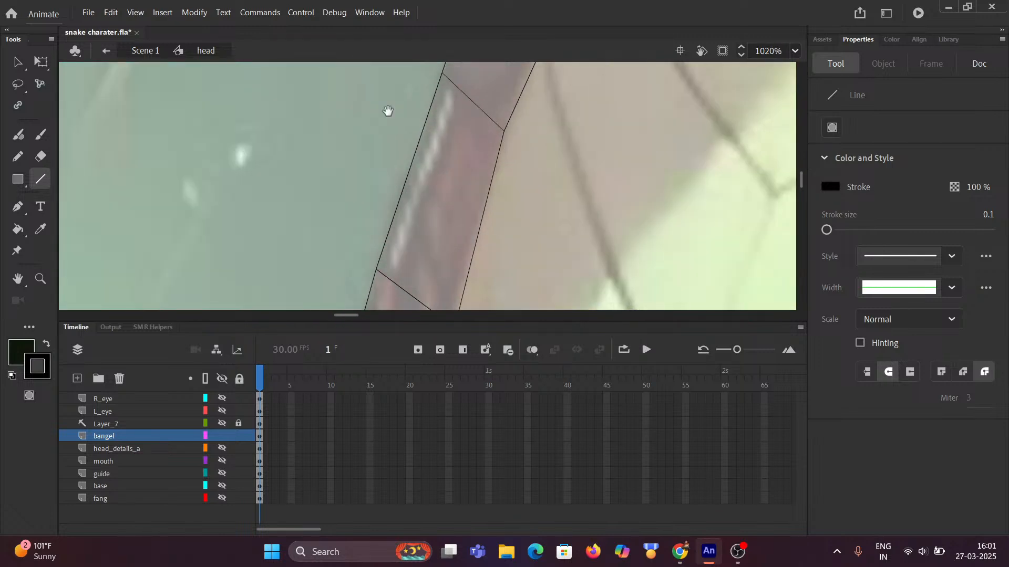
pyautogui.moveTo(388, 111); pyautogui.dragTo(408, 194)
pyautogui.scroll(-2, 505, 178)
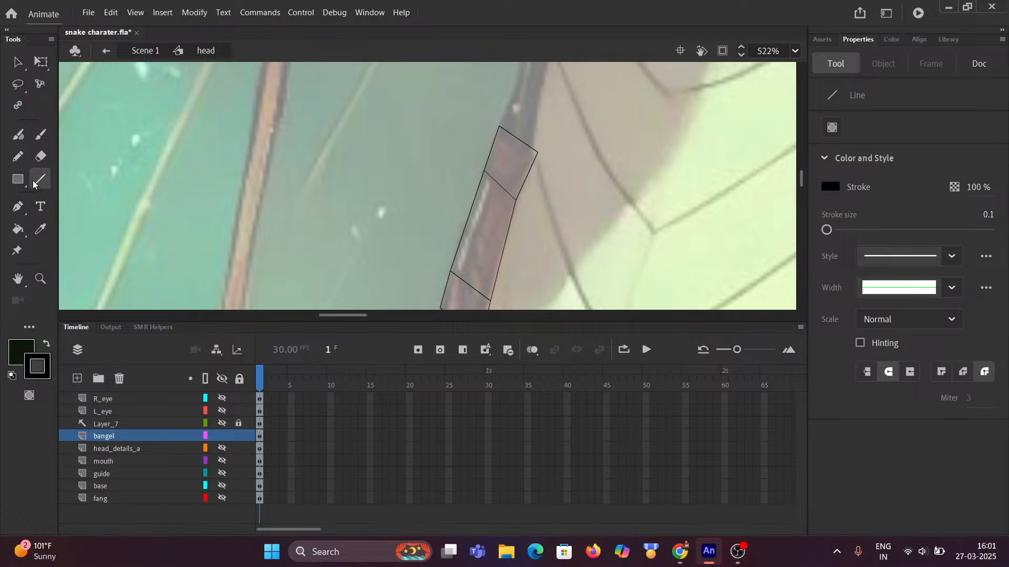
# Draw a four-sided gem frame inside the narrow bangle's upper section and curve its sides into a rounded shape
pyautogui.scroll(2, 511, 167)
pyautogui.scroll(1, 512, 167)
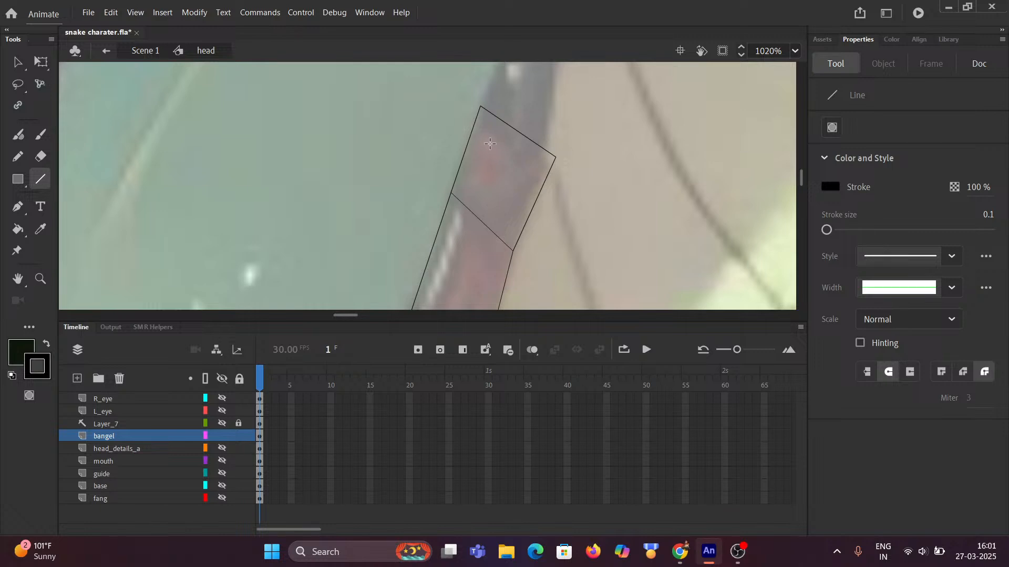
pyautogui.moveTo(489, 140); pyautogui.dragTo(516, 174)
pyautogui.moveTo(516, 170)
pyautogui.mouseDown()
pyautogui.moveTo(499, 199)
pyautogui.moveTo(470, 204)
pyautogui.moveTo(468, 178)
pyautogui.moveTo(489, 140)
pyautogui.moveTo(471, 149)
pyautogui.mouseUp()
pyautogui.scroll(2, 482, 162)
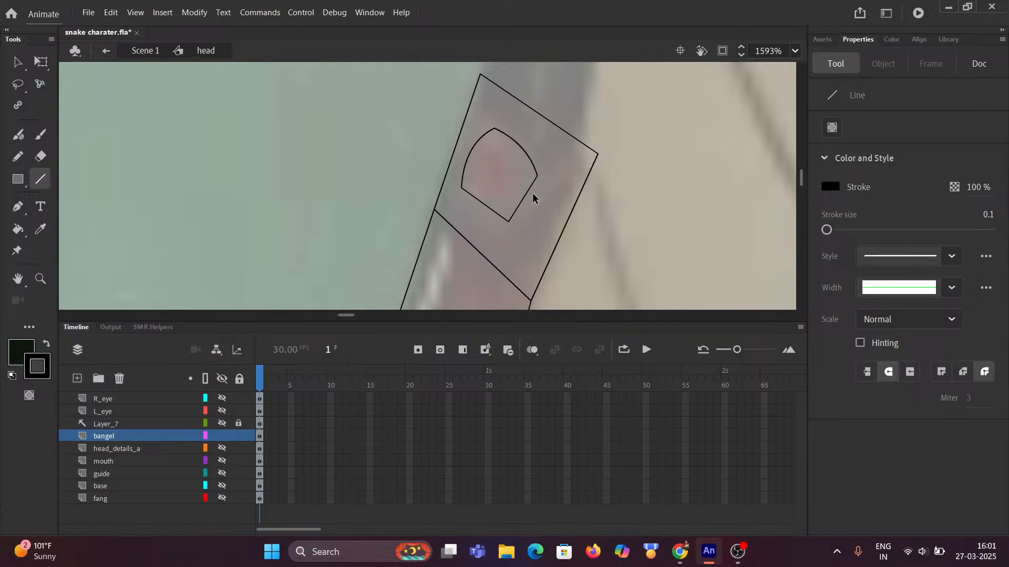
pyautogui.moveTo(522, 205); pyautogui.dragTo(532, 211)
# Draw a small diamond inside the rounded gem frame and curve its sides outward
pyautogui.moveTo(479, 184)
pyautogui.mouseDown()
pyautogui.moveTo(491, 154)
pyautogui.moveTo(518, 177)
pyautogui.moveTo(503, 205)
pyautogui.moveTo(479, 185)
pyautogui.mouseUp()
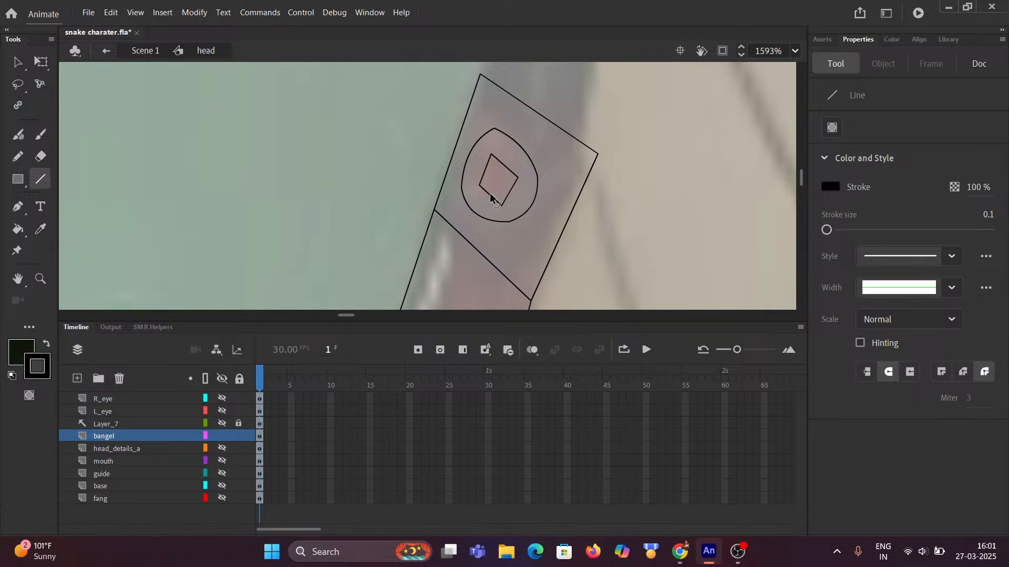
pyautogui.moveTo(489, 200); pyautogui.dragTo(480, 168)
pyautogui.scroll(-6, 505, 194)
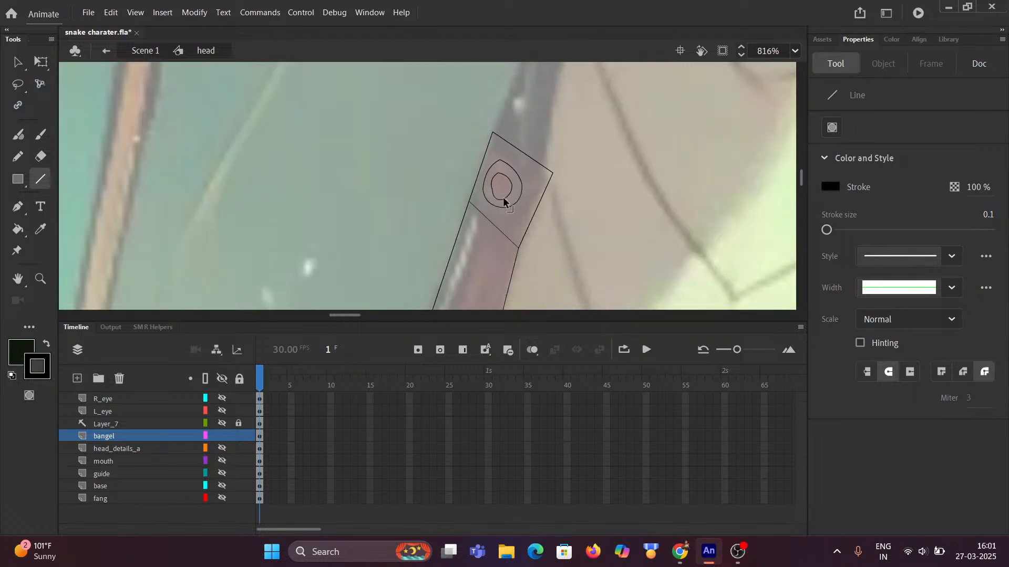
# Show Layer_7 and examine the narrow left bangle's details on the full-colour reference image
pyautogui.scroll(-4, 494, 245)
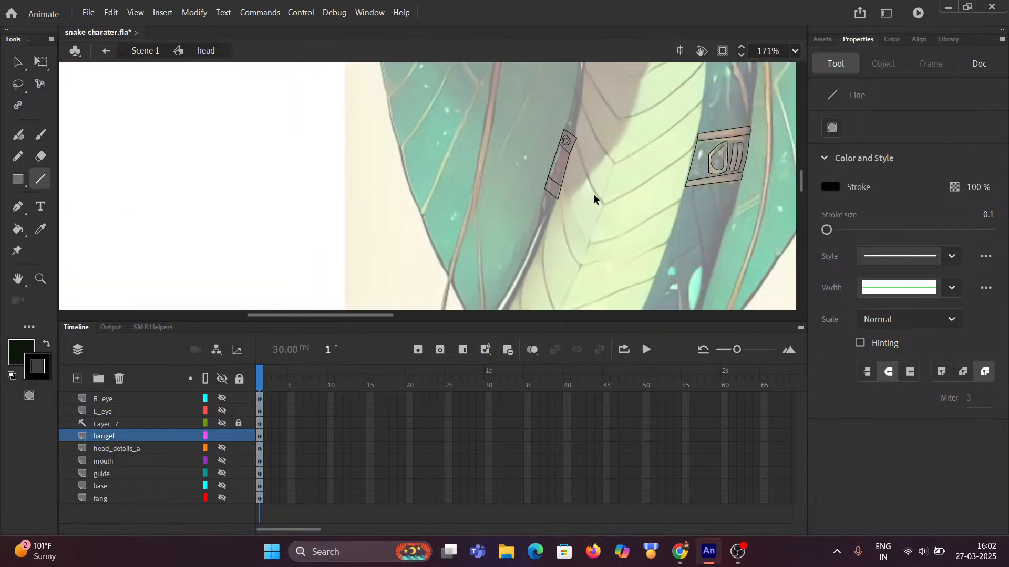
pyautogui.scroll(4, 573, 173)
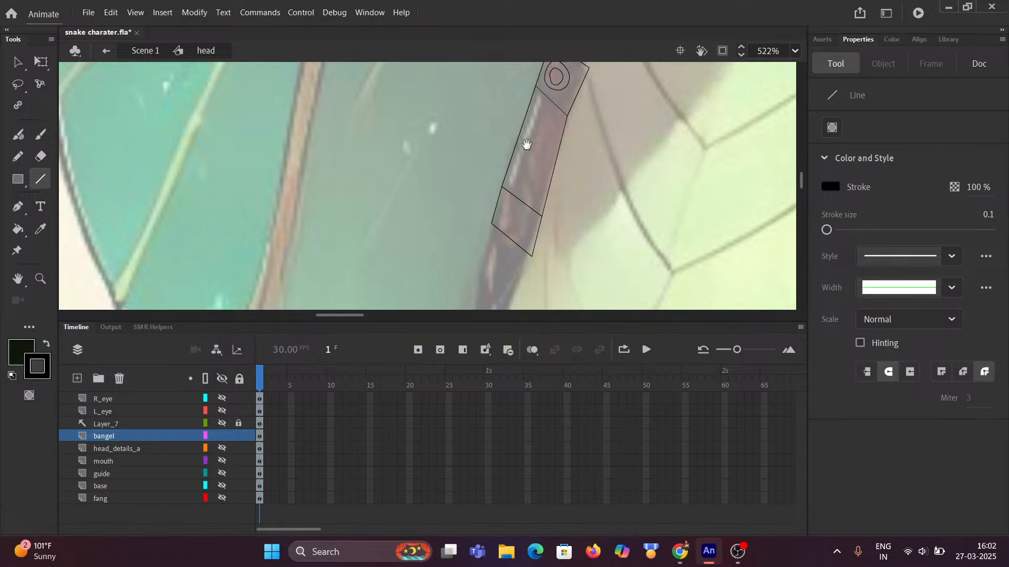
pyautogui.scroll(-3, 689, 193)
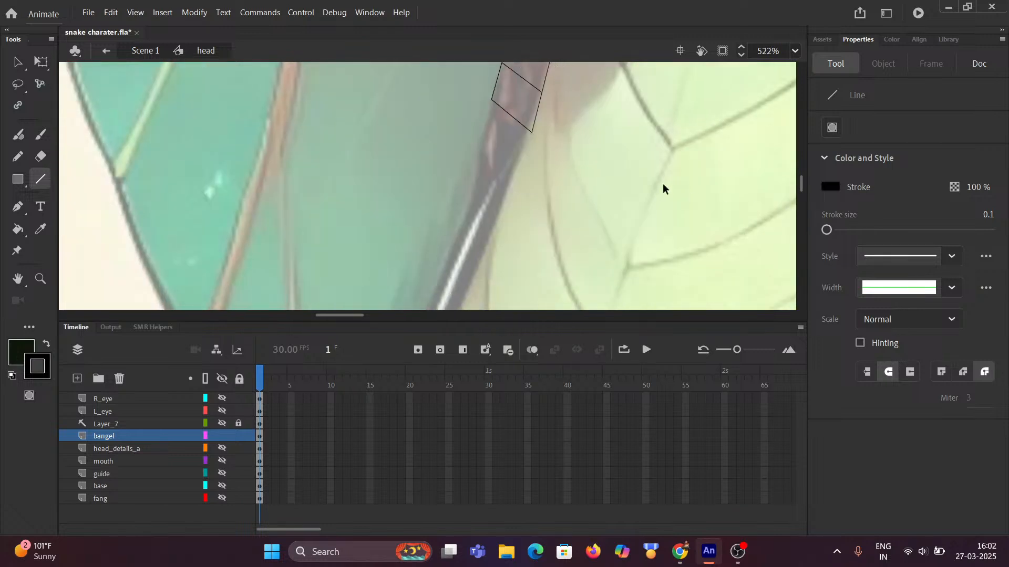
pyautogui.scroll(-7, 625, 150)
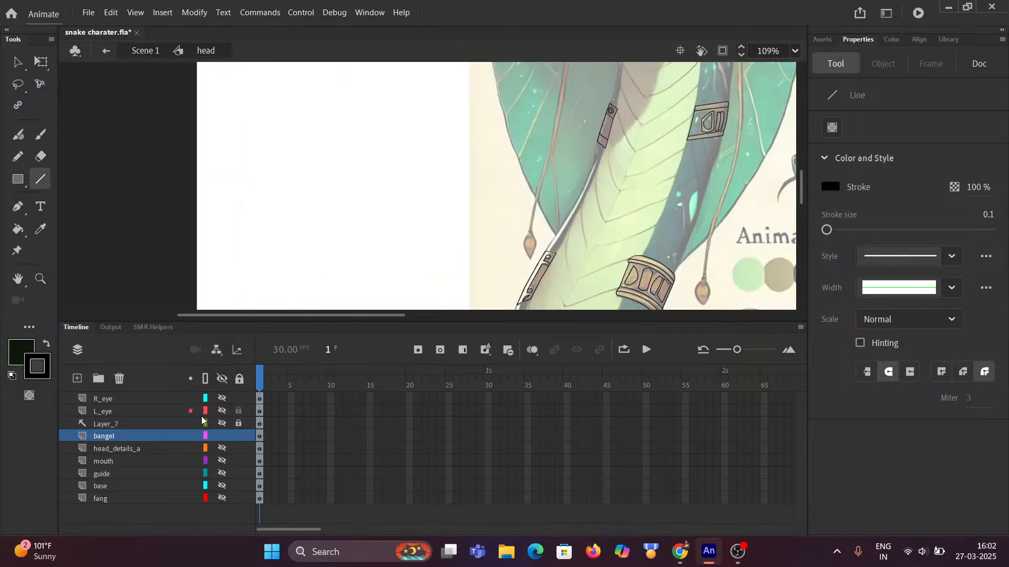
pyautogui.click(222, 425)
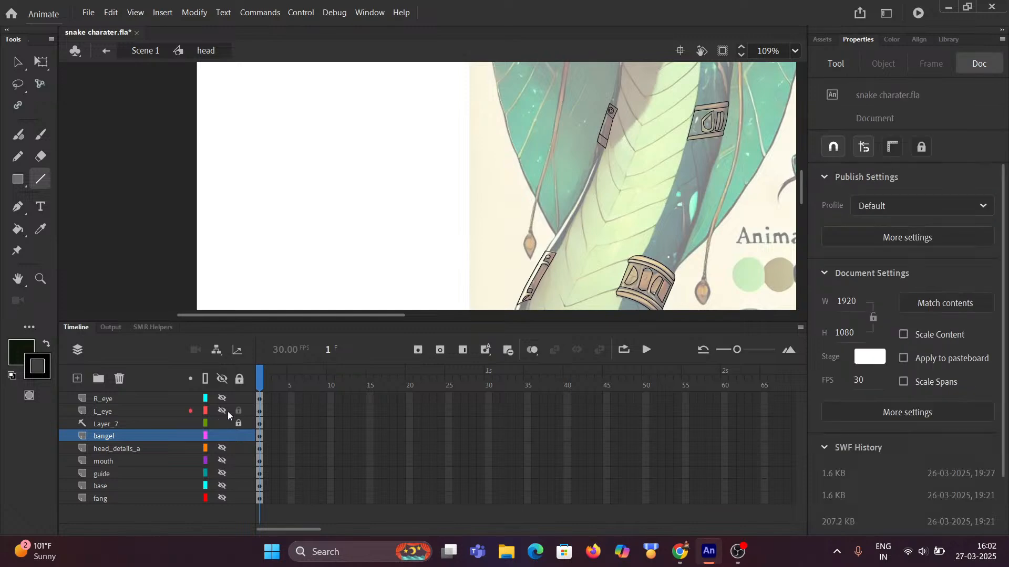
pyautogui.scroll(-3, 457, 210)
pyautogui.moveTo(660, 182); pyautogui.dragTo(328, 241)
pyautogui.scroll(2, 523, 203)
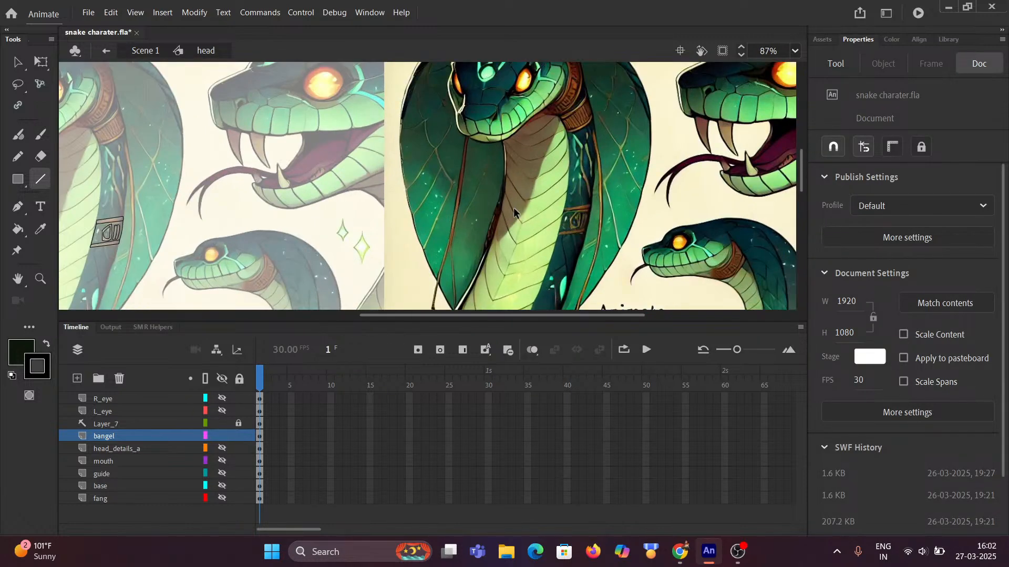
pyautogui.scroll(3, 503, 216)
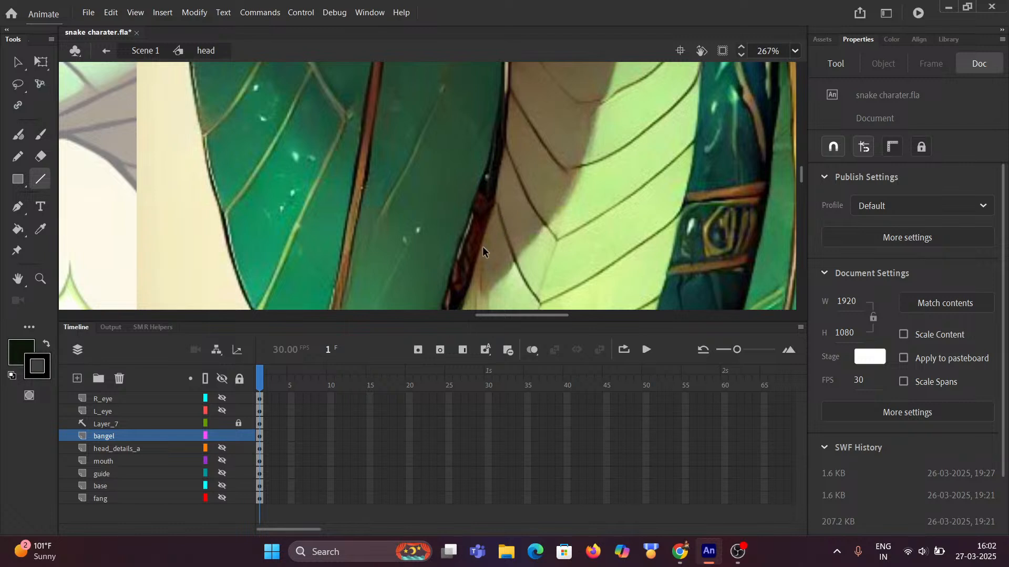
pyautogui.scroll(-1, 477, 248)
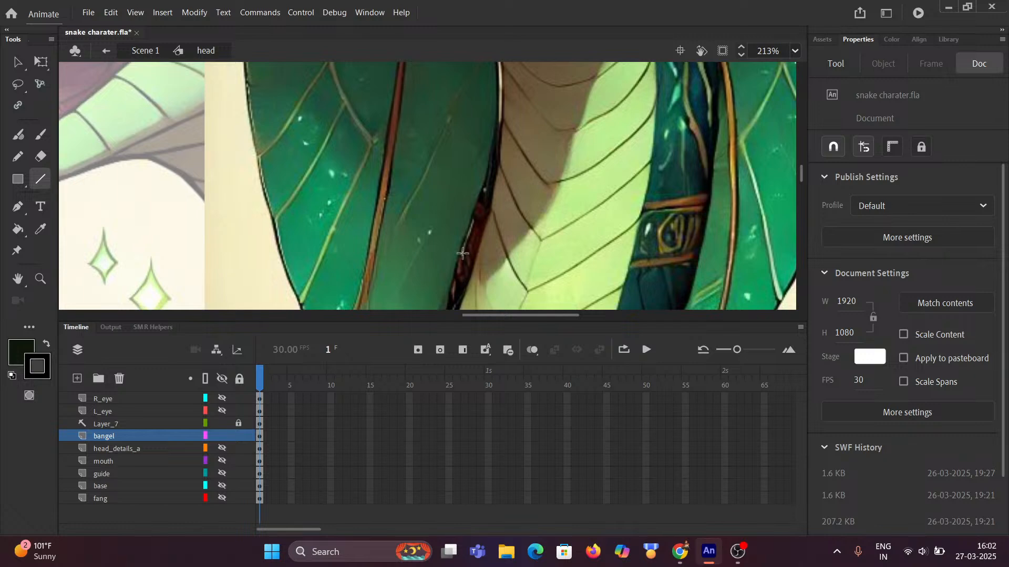
pyautogui.scroll(-2, 463, 254)
# Draw a thin bent bar inside the narrow bangle's middle section with straight lines and round both of its ends
pyautogui.scroll(1, 399, 250)
pyautogui.scroll(3, 384, 229)
pyautogui.scroll(1, 447, 229)
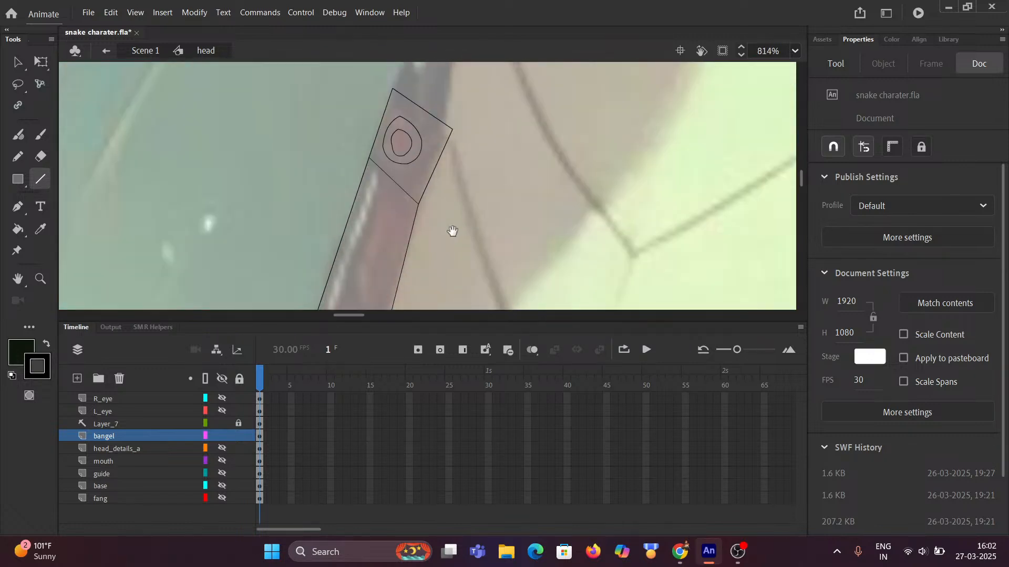
pyautogui.scroll(3, 455, 225)
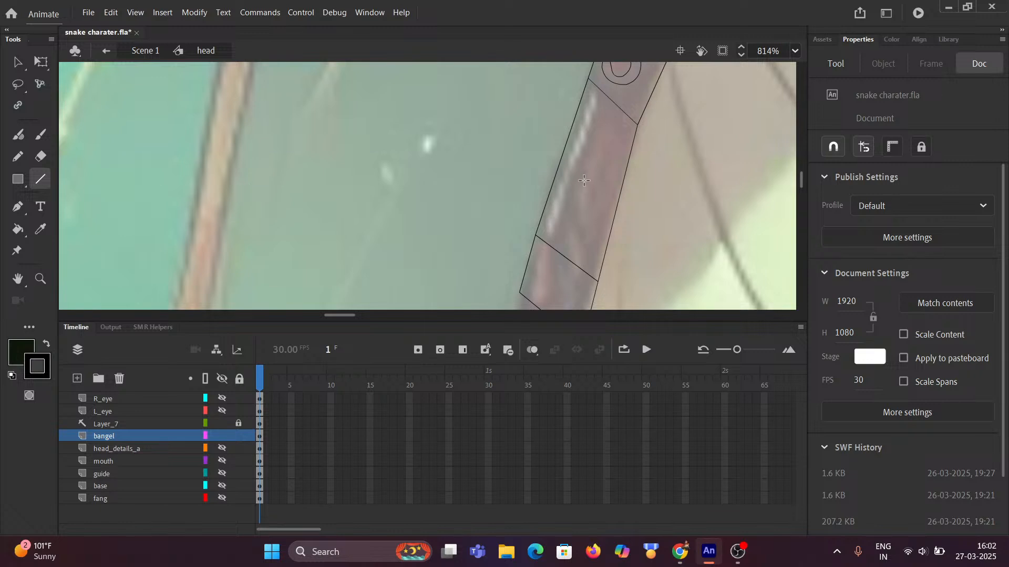
pyautogui.moveTo(601, 138)
pyautogui.mouseDown()
pyautogui.moveTo(563, 183)
pyautogui.moveTo(585, 251)
pyautogui.moveTo(573, 250)
pyautogui.moveTo(557, 206)
pyautogui.moveTo(578, 141)
pyautogui.moveTo(600, 138)
pyautogui.mouseUp()
pyautogui.scroll(2, 601, 172)
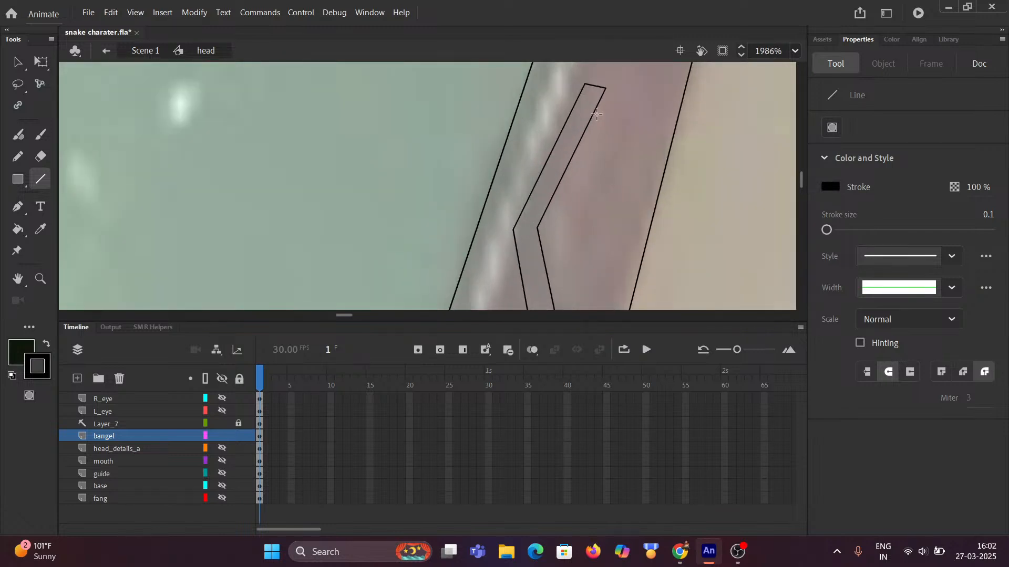
pyautogui.moveTo(596, 87); pyautogui.dragTo(599, 79)
pyautogui.moveTo(538, 226); pyautogui.dragTo(534, 122)
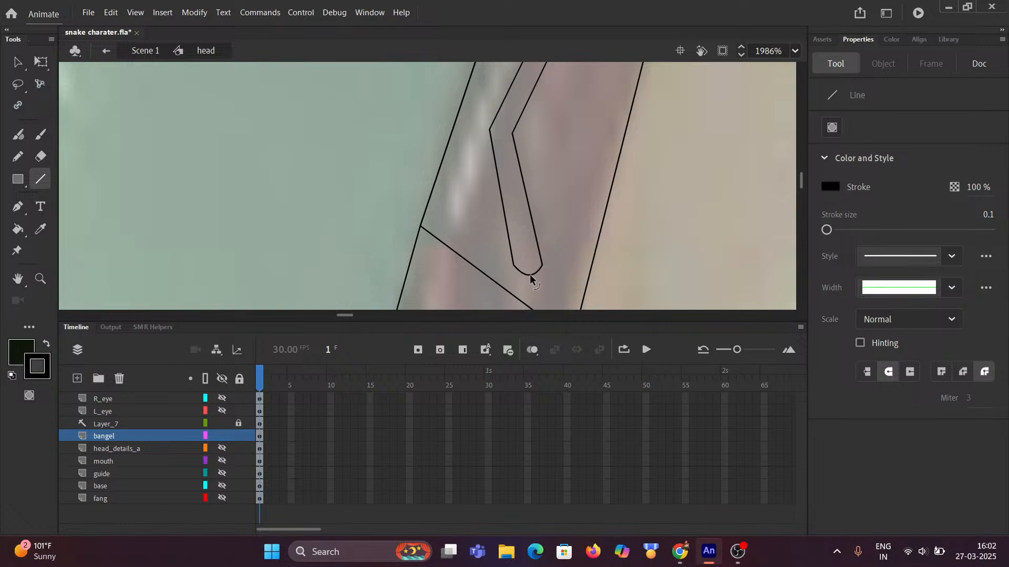
pyautogui.scroll(-5, 529, 270)
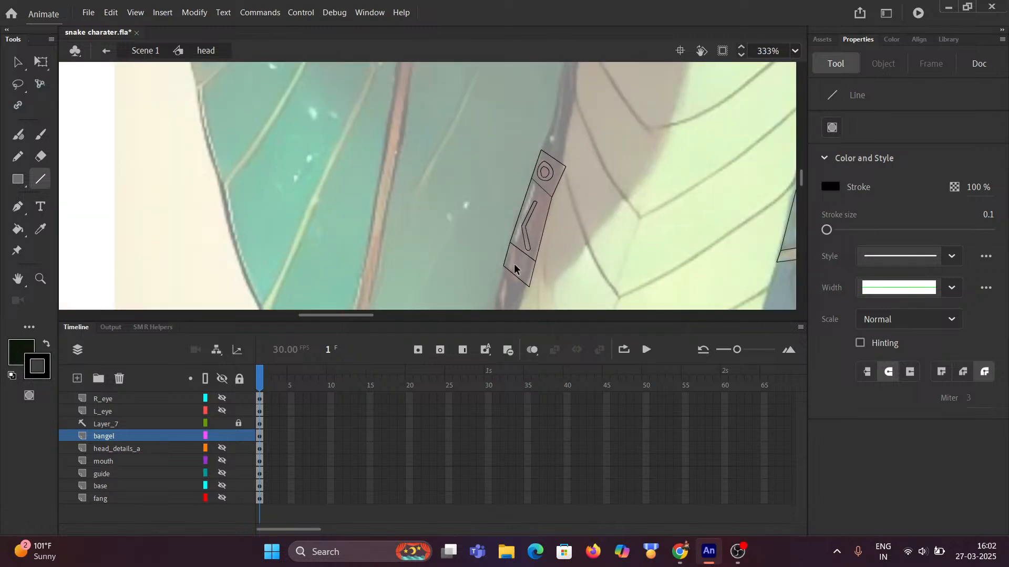
pyautogui.scroll(5, 514, 268)
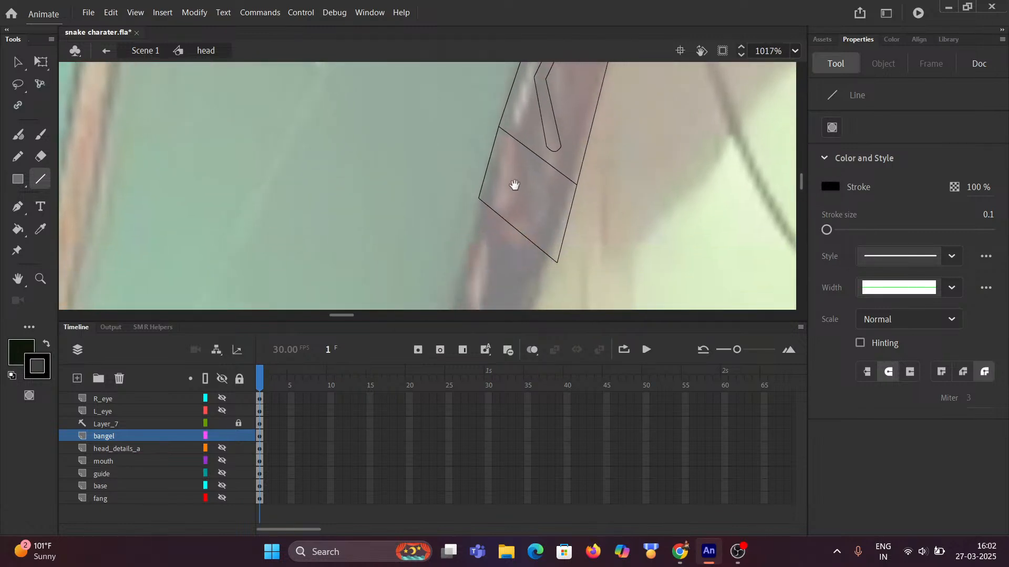
pyautogui.scroll(-3, 515, 189)
pyautogui.scroll(3, 528, 201)
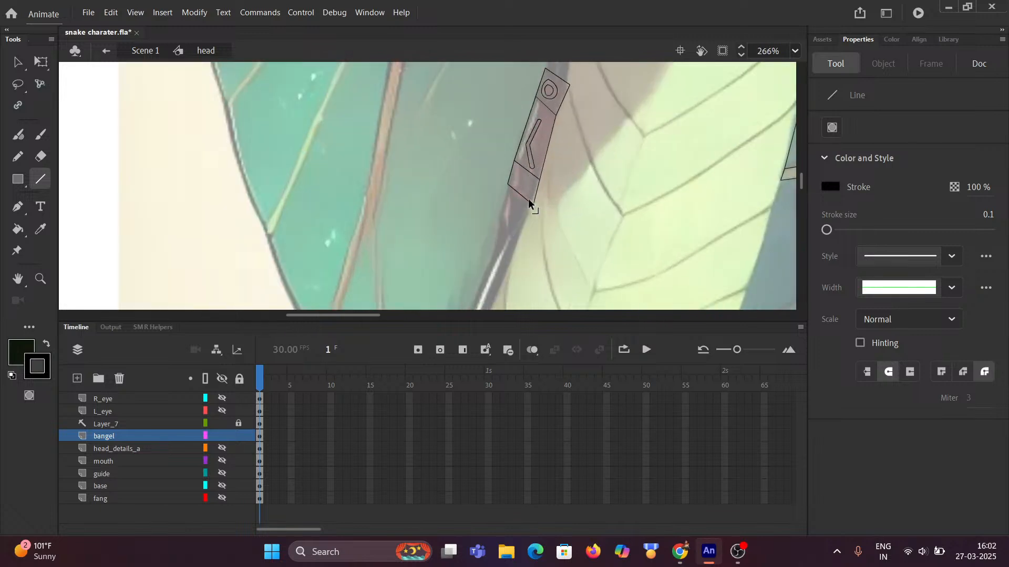
pyautogui.scroll(-3, 527, 195)
pyautogui.scroll(4, 528, 197)
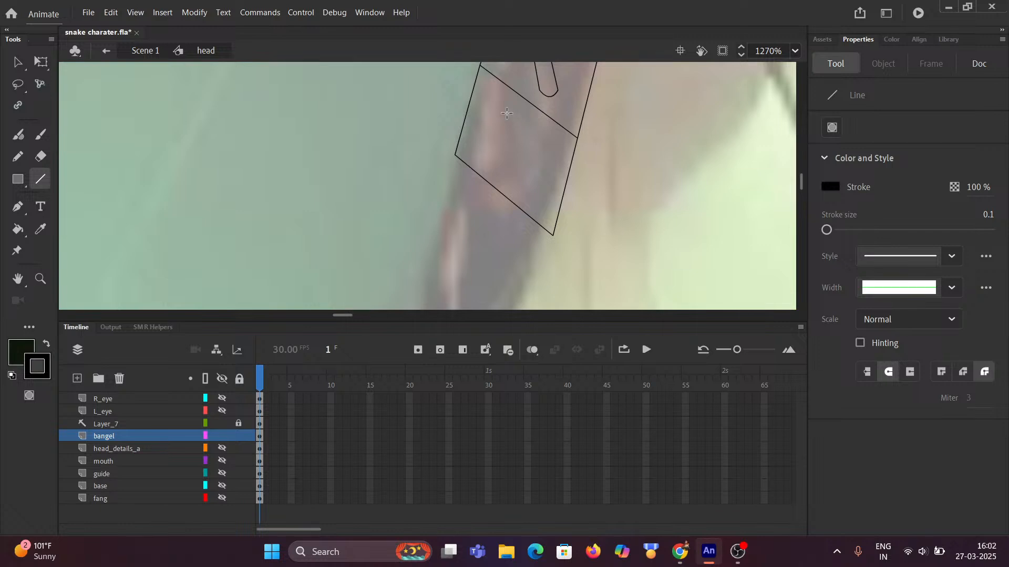
# Draw a small L-shaped bar inside the narrow bangle's lower section with straight lines and round both of its ends
pyautogui.moveTo(506, 108)
pyautogui.mouseDown()
pyautogui.moveTo(506, 160)
pyautogui.moveTo(537, 178)
pyautogui.moveTo(530, 193)
pyautogui.moveTo(494, 171)
pyautogui.moveTo(493, 109)
pyautogui.moveTo(502, 110)
pyautogui.mouseUp()
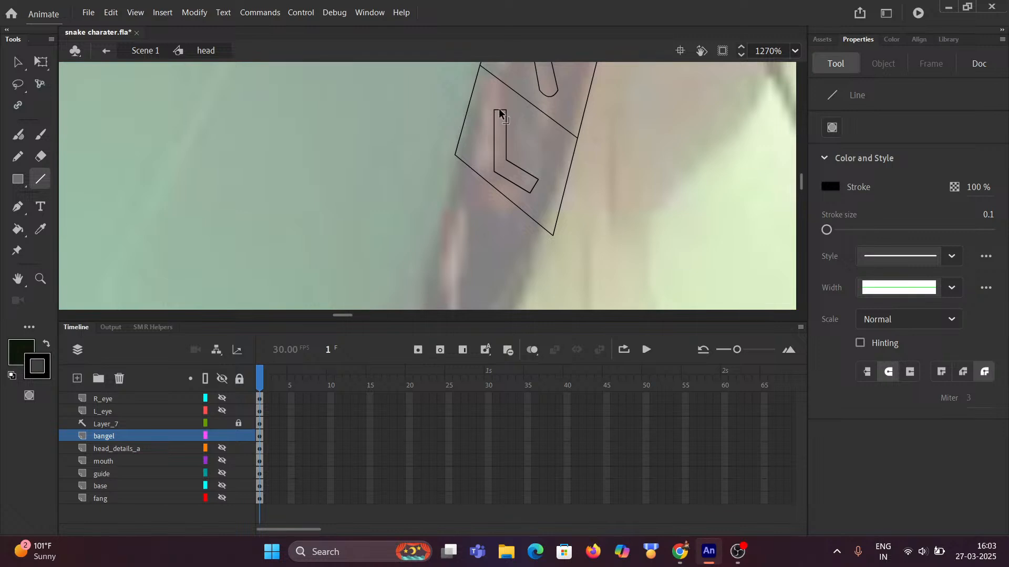
pyautogui.scroll(1, 499, 114)
pyautogui.scroll(1, 499, 114)
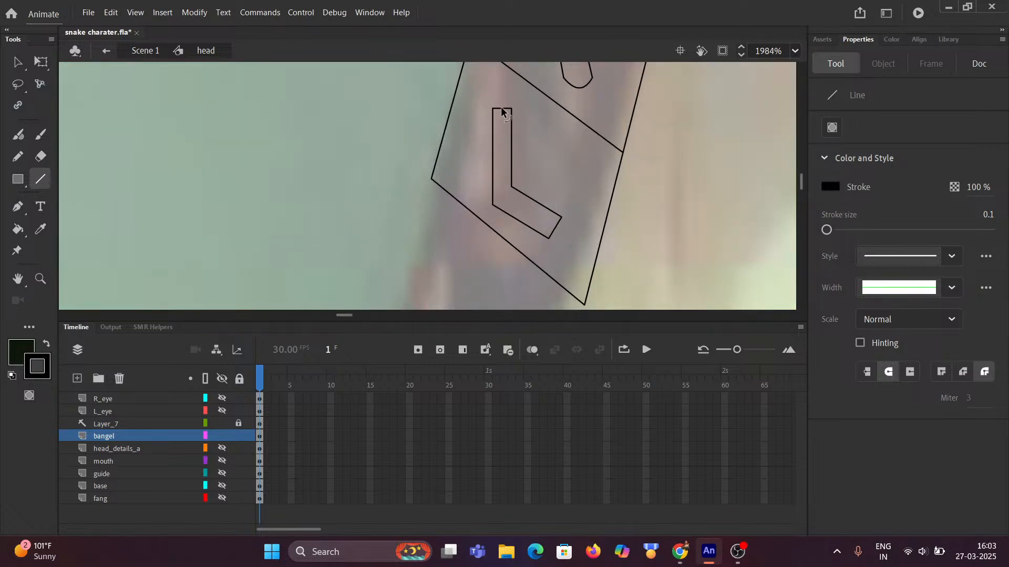
pyautogui.moveTo(500, 108); pyautogui.dragTo(501, 102)
pyautogui.moveTo(552, 229); pyautogui.dragTo(564, 231)
pyautogui.scroll(-6, 371, 144)
pyautogui.scroll(-2, 371, 150)
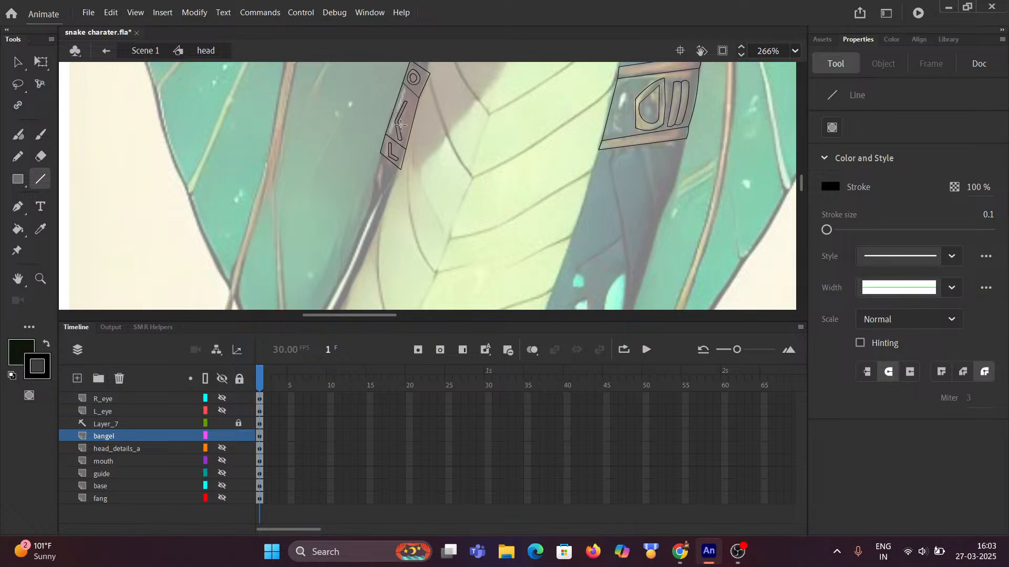
# Examine the ribbed bangles behind the snake's jaw on the full-colour reference image
pyautogui.scroll(-2, 477, 181)
pyautogui.moveTo(449, 281); pyautogui.dragTo(446, 147)
pyautogui.scroll(-4, 609, 121)
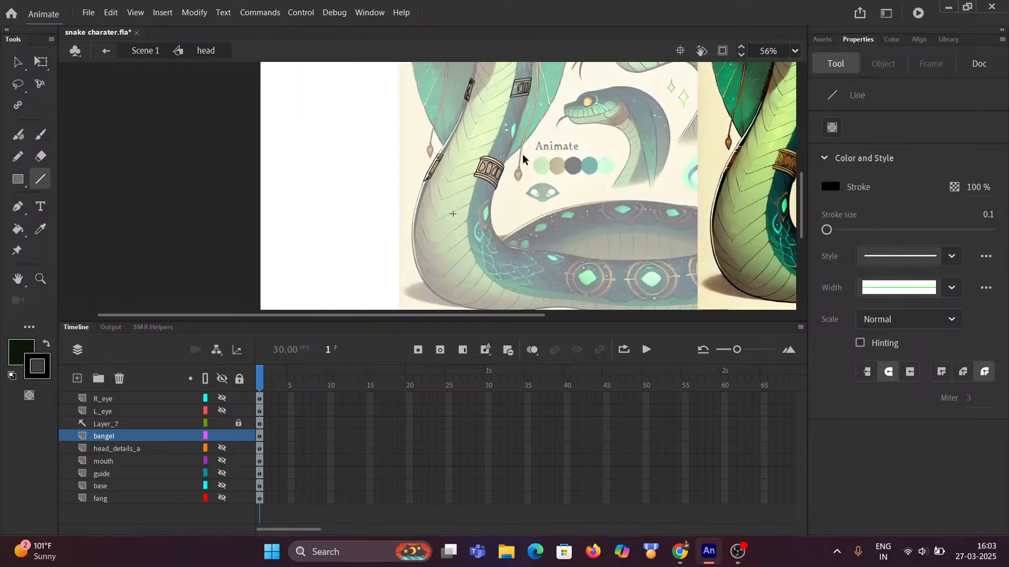
pyautogui.moveTo(608, 116); pyautogui.dragTo(574, 206)
pyautogui.scroll(5, 570, 210)
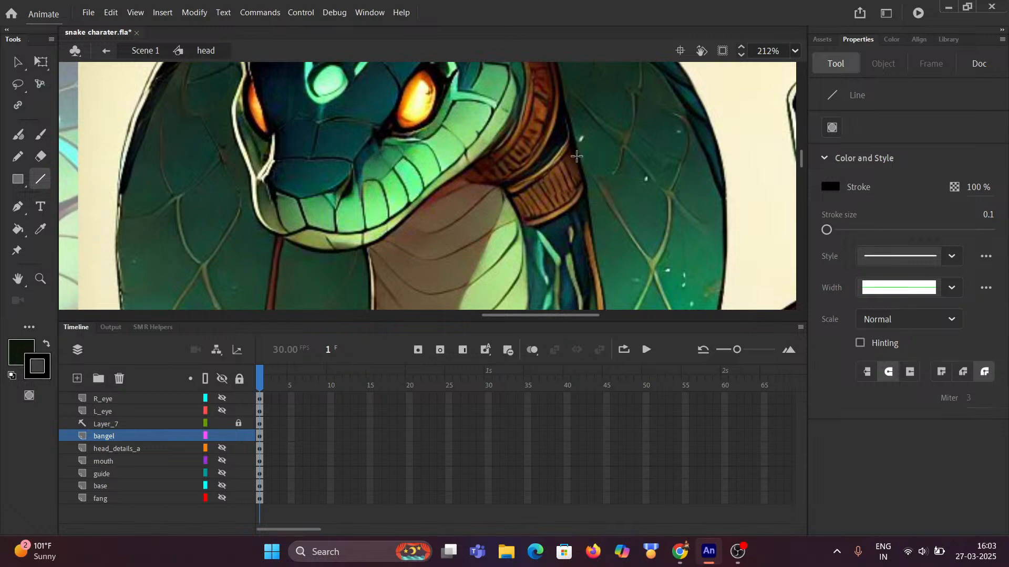
pyautogui.scroll(-4, 586, 162)
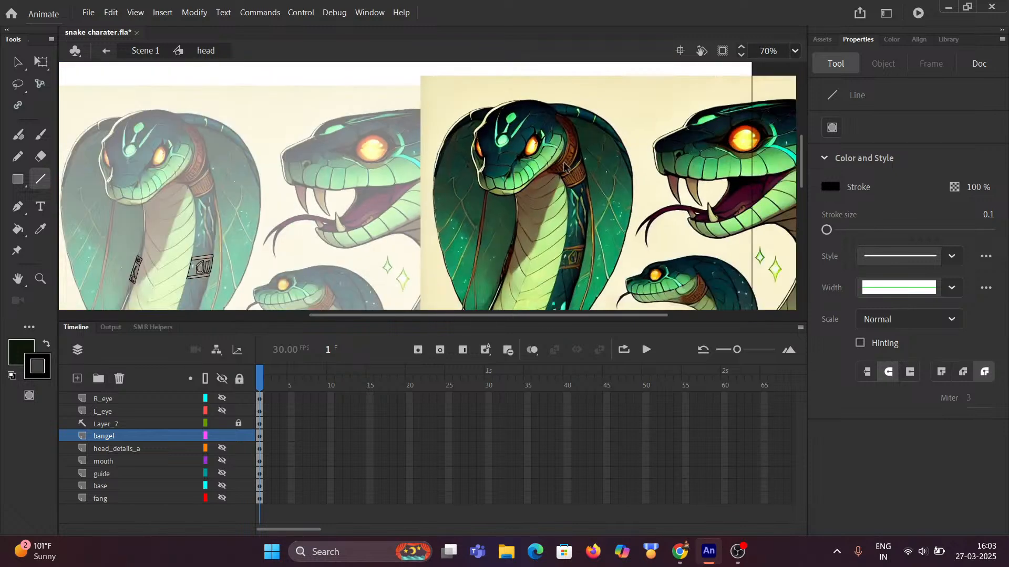
pyautogui.scroll(3, 233, 178)
pyautogui.scroll(6, 310, 167)
pyautogui.moveTo(302, 161); pyautogui.dragTo(310, 264)
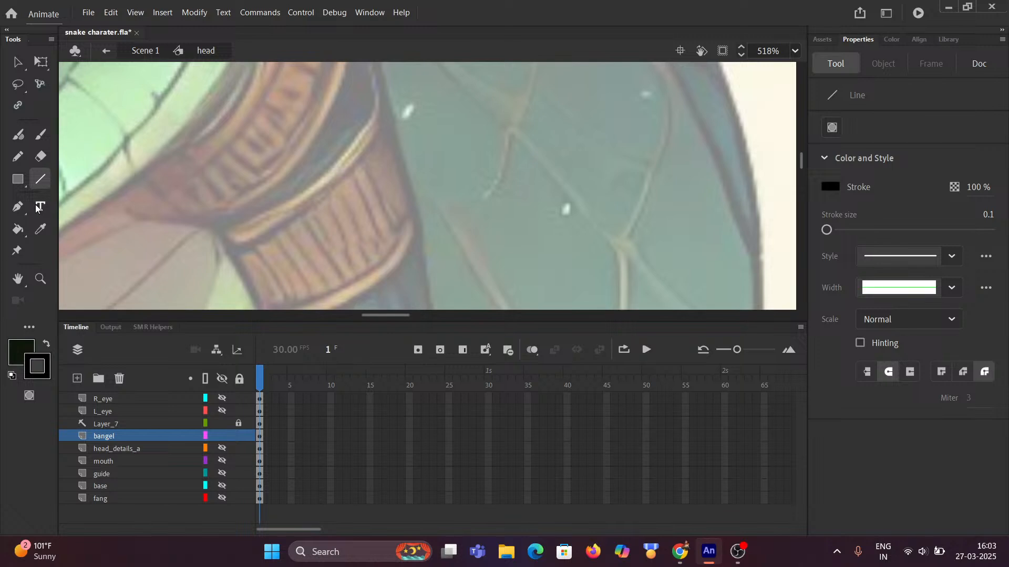
# Draw a line along the top edge of the lower ribbed bangle beneath the jaw, curve it to the reference and adjust its ends
pyautogui.moveTo(227, 236); pyautogui.dragTo(373, 67)
pyautogui.scroll(-3, 364, 87)
pyautogui.moveTo(348, 142); pyautogui.dragTo(353, 206)
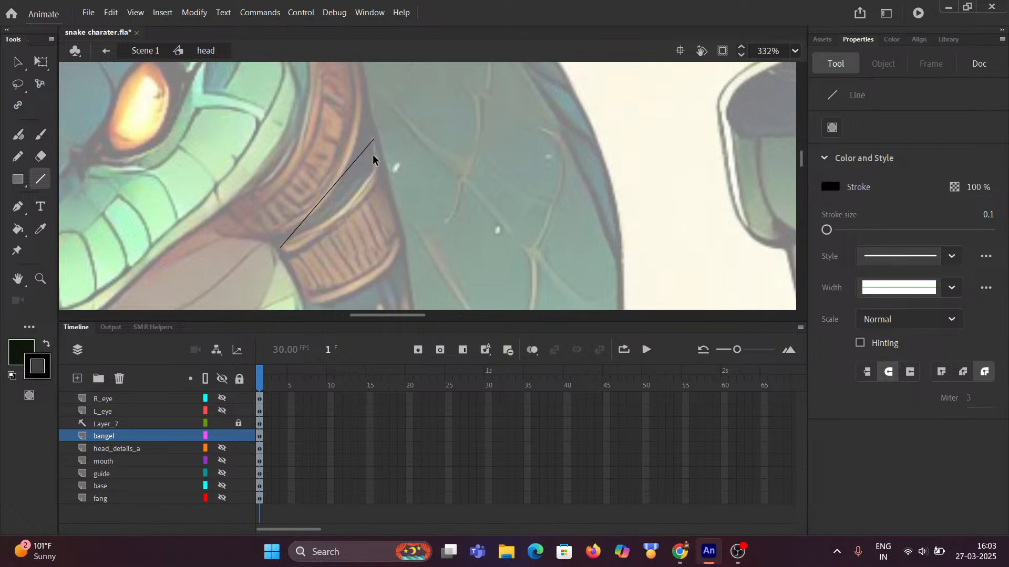
pyautogui.scroll(5, 377, 147)
pyautogui.scroll(1, 376, 147)
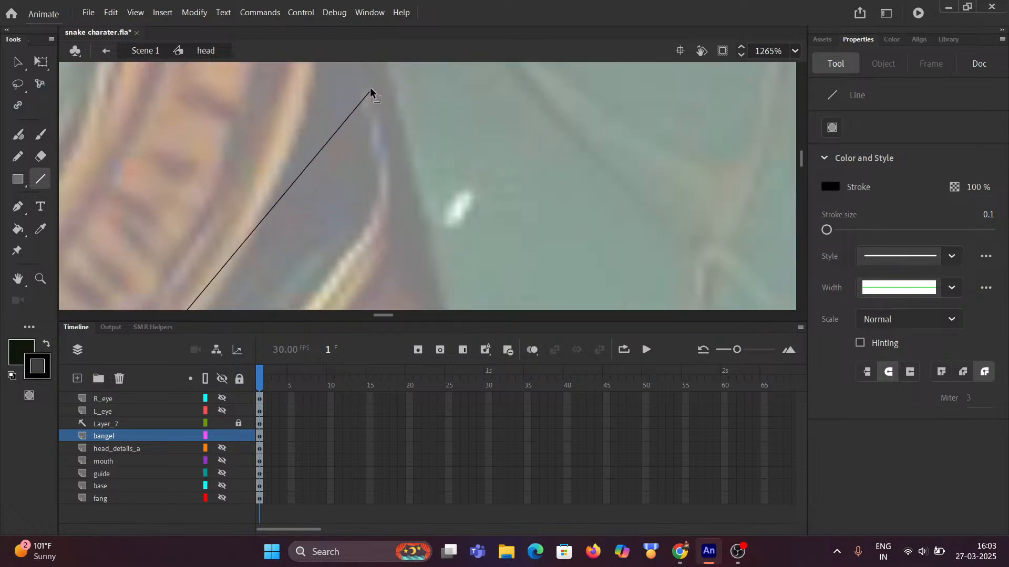
pyautogui.scroll(-4, 336, 171)
pyautogui.moveTo(318, 218); pyautogui.dragTo(375, 153)
pyautogui.scroll(4, 274, 222)
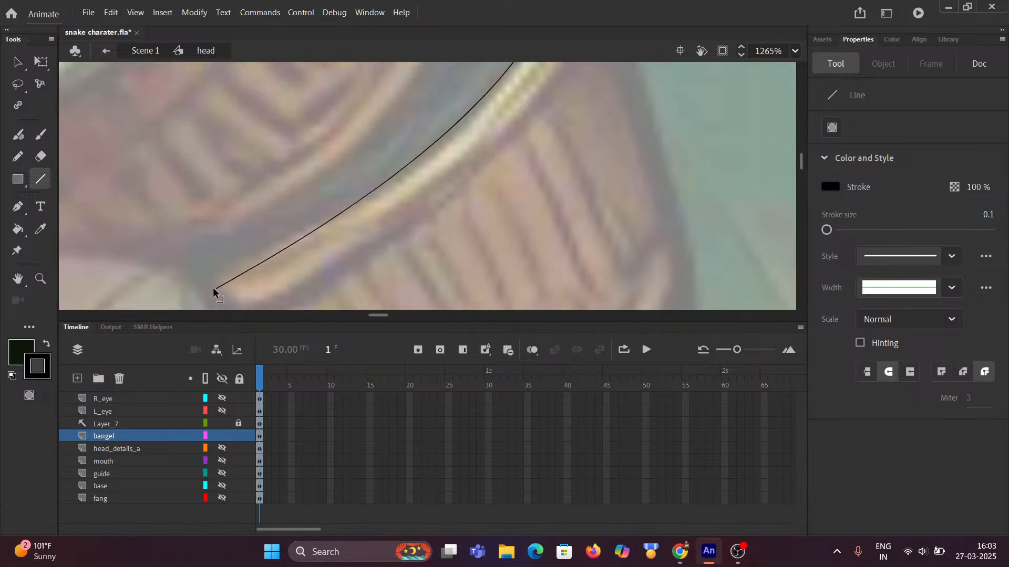
pyautogui.moveTo(215, 286); pyautogui.dragTo(208, 272)
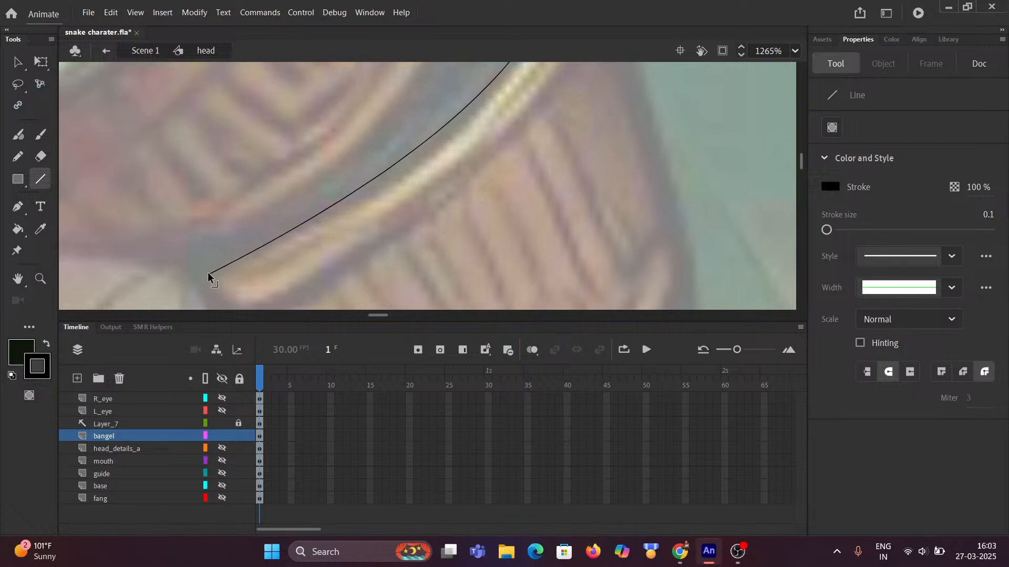
# Draw a second line along the lower edge of the ribbed bangle's upper rim and curve it parallel to the first
pyautogui.scroll(-6, 340, 236)
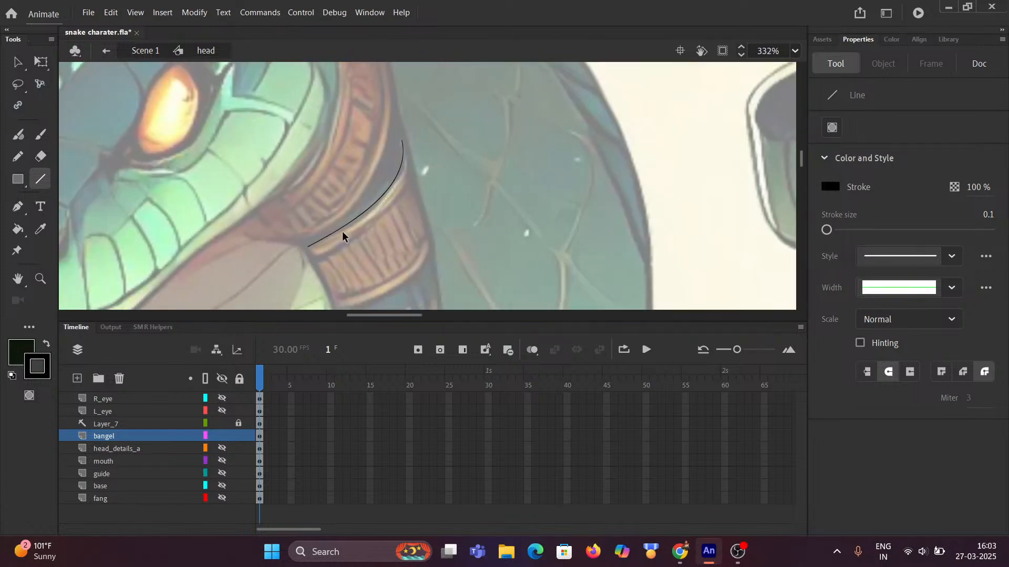
pyautogui.moveTo(370, 234); pyautogui.dragTo(357, 206)
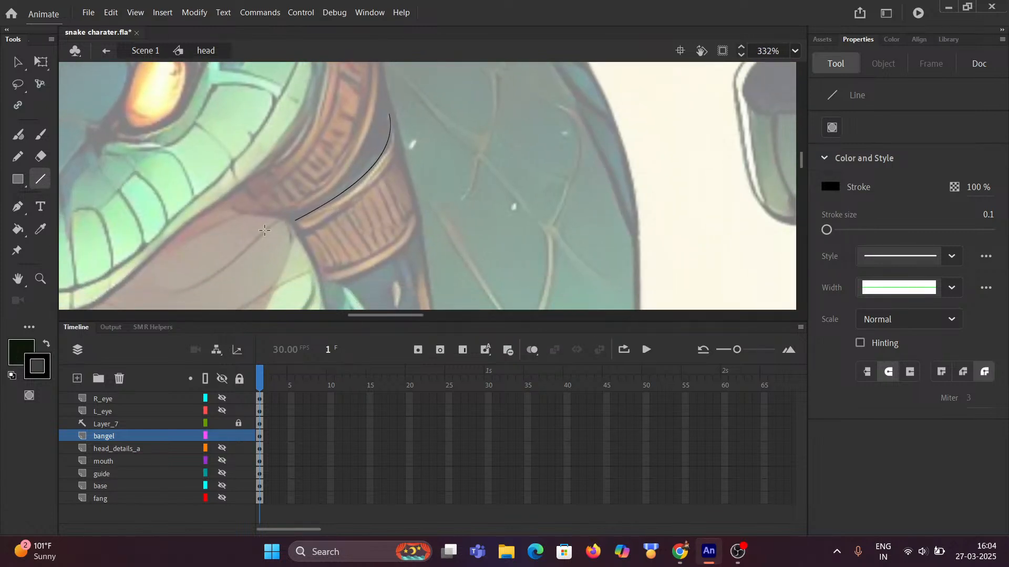
pyautogui.moveTo(303, 235)
pyautogui.mouseDown()
pyautogui.moveTo(403, 164)
pyautogui.moveTo(403, 153)
pyautogui.mouseUp()
pyautogui.scroll(4, 387, 165)
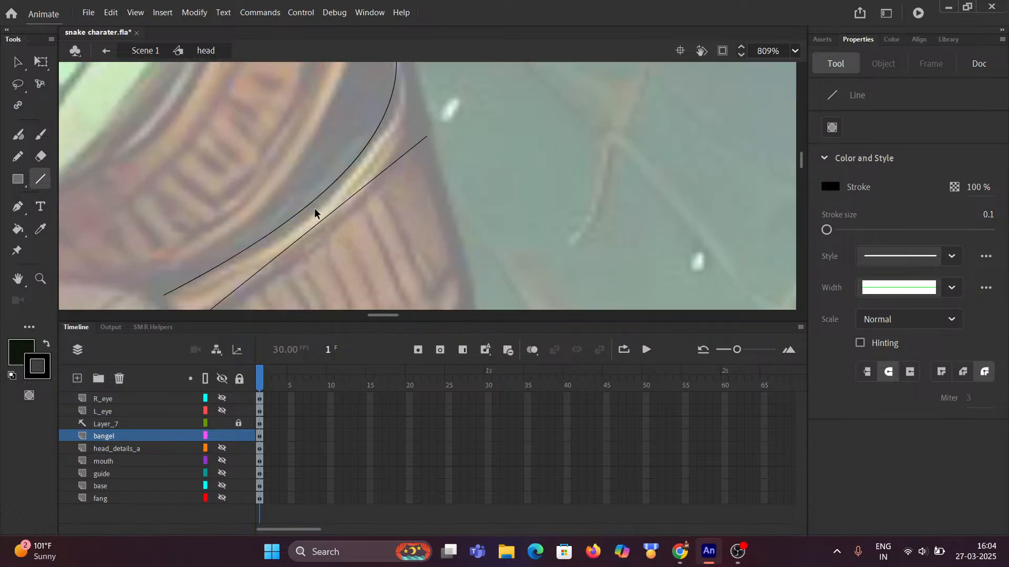
pyautogui.moveTo(310, 229); pyautogui.dragTo(358, 221)
# Close both ends of the ribbed bangle's upper rim with short straight lines
pyautogui.scroll(2, 331, 241)
pyautogui.hscroll(1, 331, 241)
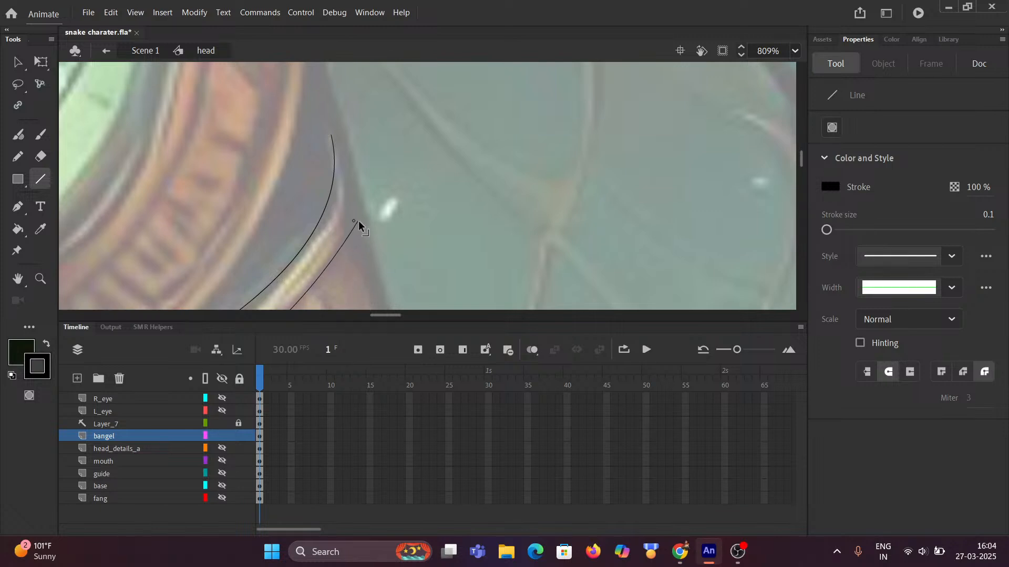
pyautogui.moveTo(360, 222)
pyautogui.mouseDown()
pyautogui.moveTo(350, 167)
pyautogui.moveTo(332, 135)
pyautogui.mouseUp()
pyautogui.scroll(-3, 361, 244)
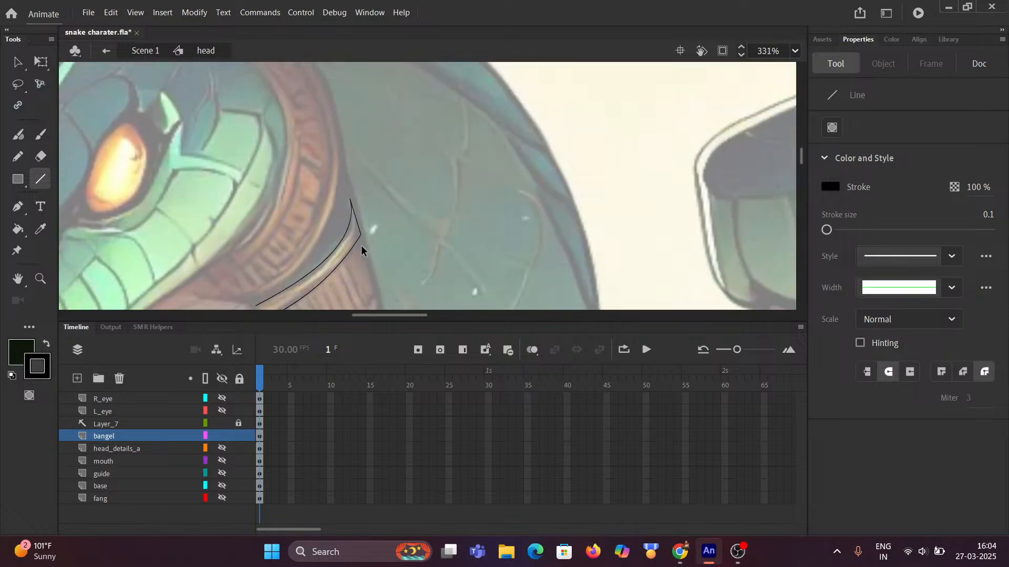
pyautogui.scroll(5, 361, 243)
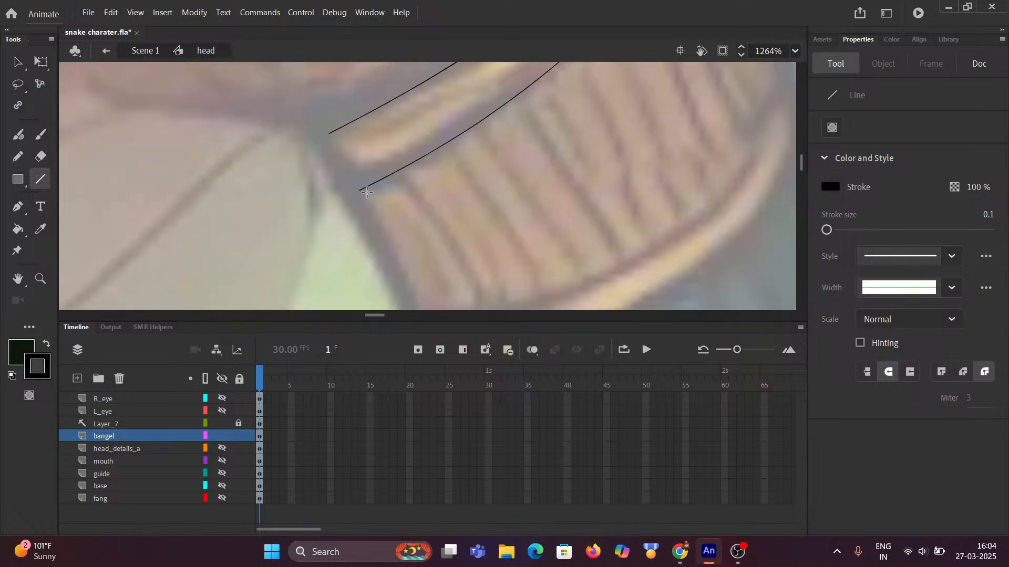
pyautogui.moveTo(361, 188)
pyautogui.mouseDown()
pyautogui.moveTo(350, 194)
pyautogui.moveTo(328, 155)
pyautogui.moveTo(329, 133)
pyautogui.mouseUp()
# Draw the two edges of the ribbed bangle's lower rim and curve both lines to follow the reference
pyautogui.scroll(-2, 331, 158)
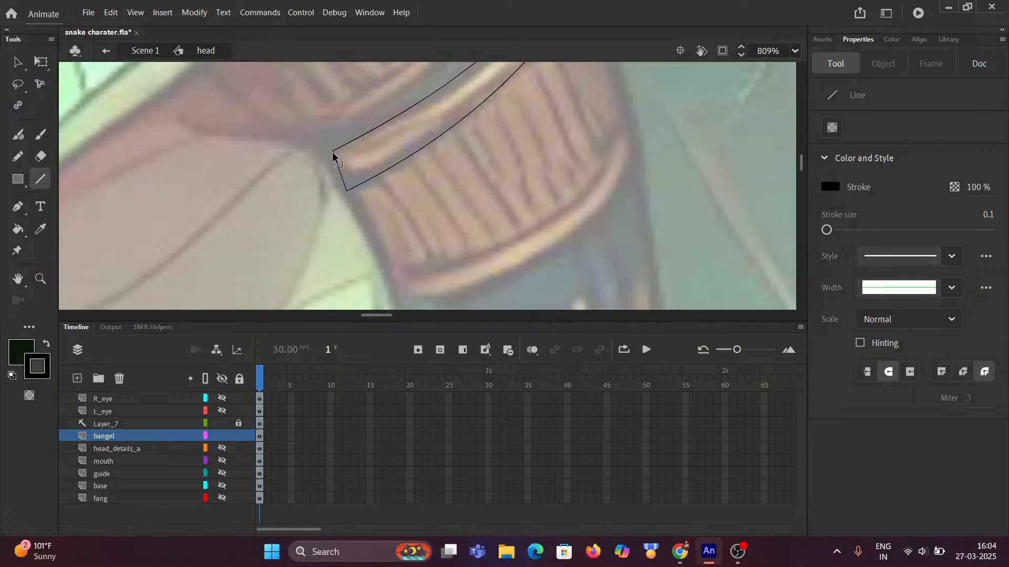
pyautogui.scroll(-2, 420, 221)
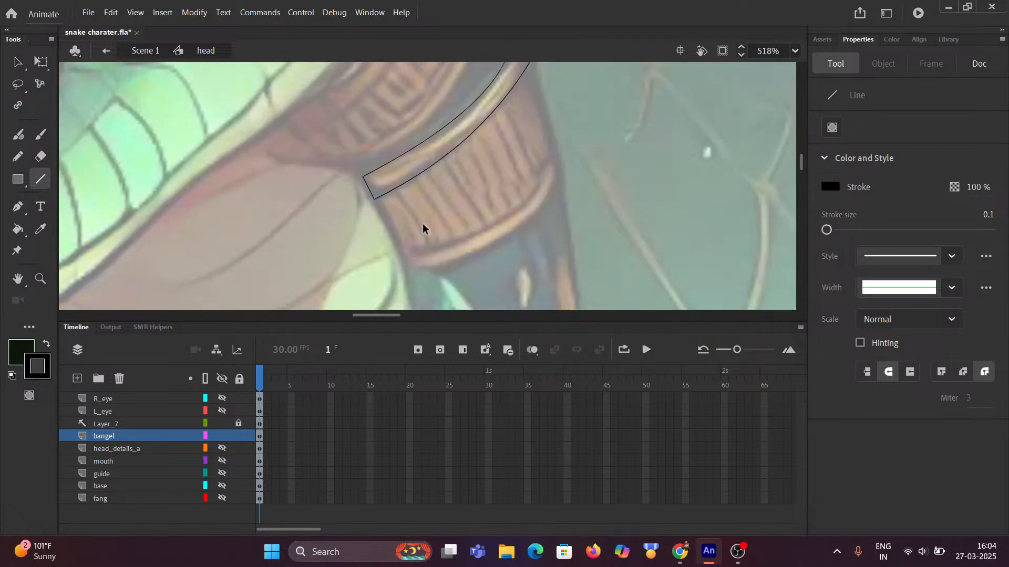
pyautogui.scroll(-2, 422, 223)
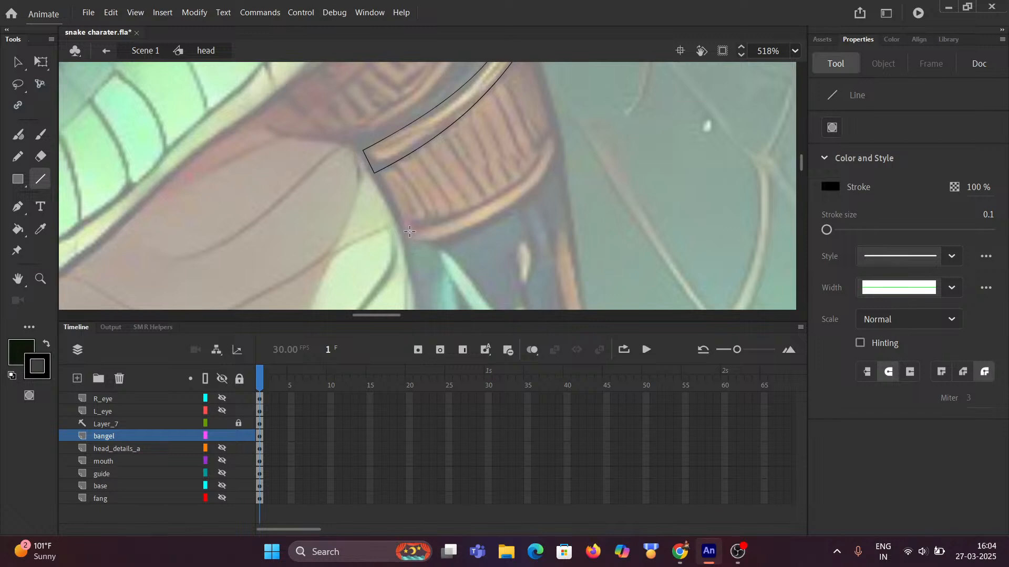
pyautogui.moveTo(405, 231); pyautogui.dragTo(555, 129)
pyautogui.moveTo(488, 179); pyautogui.dragTo(505, 196)
pyautogui.moveTo(410, 247)
pyautogui.mouseDown()
pyautogui.moveTo(572, 159)
pyautogui.moveTo(564, 156)
pyautogui.moveTo(561, 170)
pyautogui.mouseUp()
pyautogui.moveTo(500, 205); pyautogui.dragTo(509, 219)
# Adjust the lower rim's corners and close both sides of the ribbed bangle with lines joining its lower and upper rims
pyautogui.scroll(2, 562, 176)
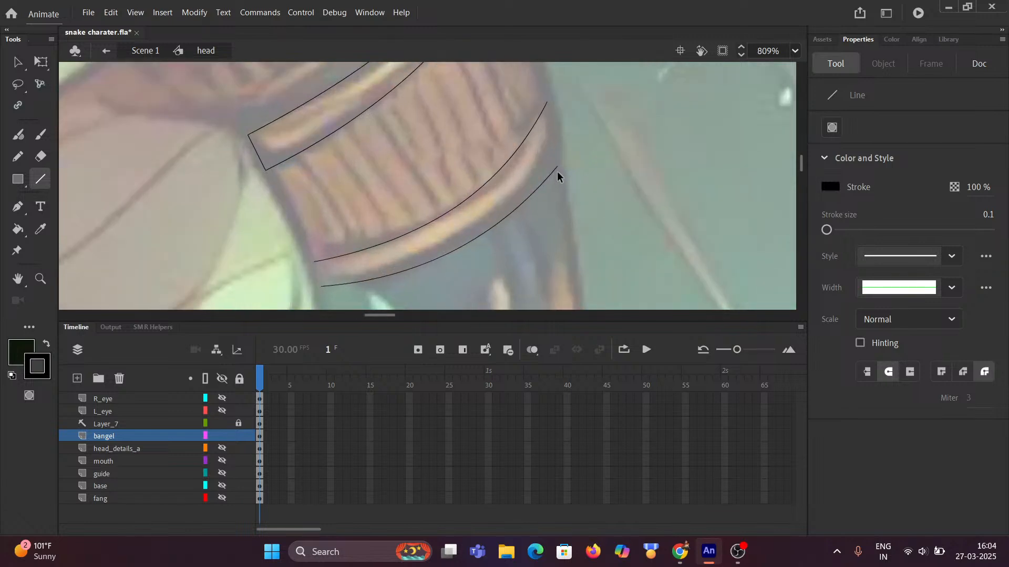
pyautogui.moveTo(555, 166); pyautogui.dragTo(562, 127)
pyautogui.moveTo(320, 286); pyautogui.dragTo(265, 170)
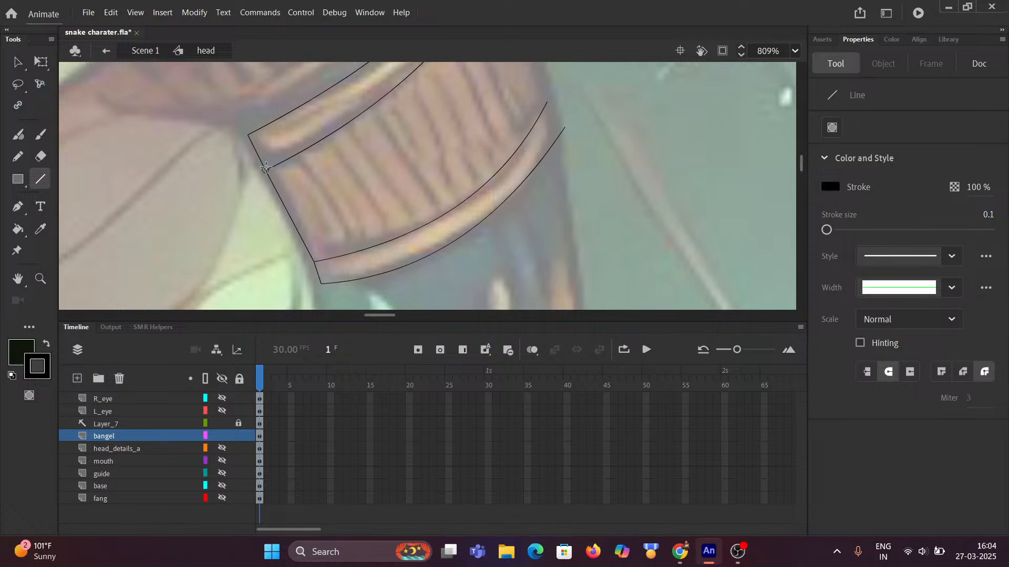
pyautogui.moveTo(321, 281); pyautogui.dragTo(313, 281)
pyautogui.scroll(3, 492, 168)
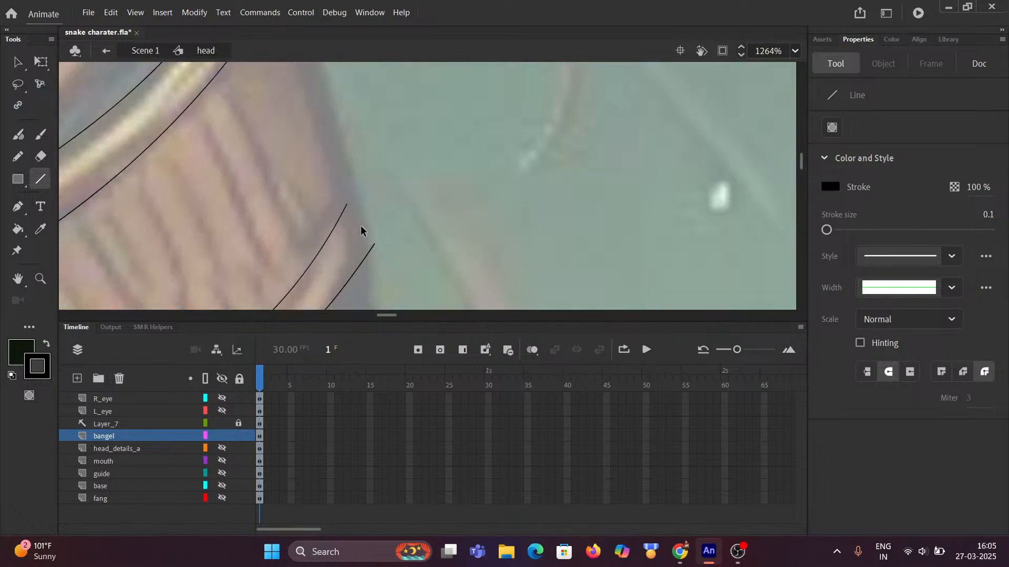
pyautogui.moveTo(375, 245)
pyautogui.mouseDown()
pyautogui.moveTo(364, 248)
pyautogui.moveTo(346, 205)
pyautogui.mouseUp()
pyautogui.scroll(-3, 328, 184)
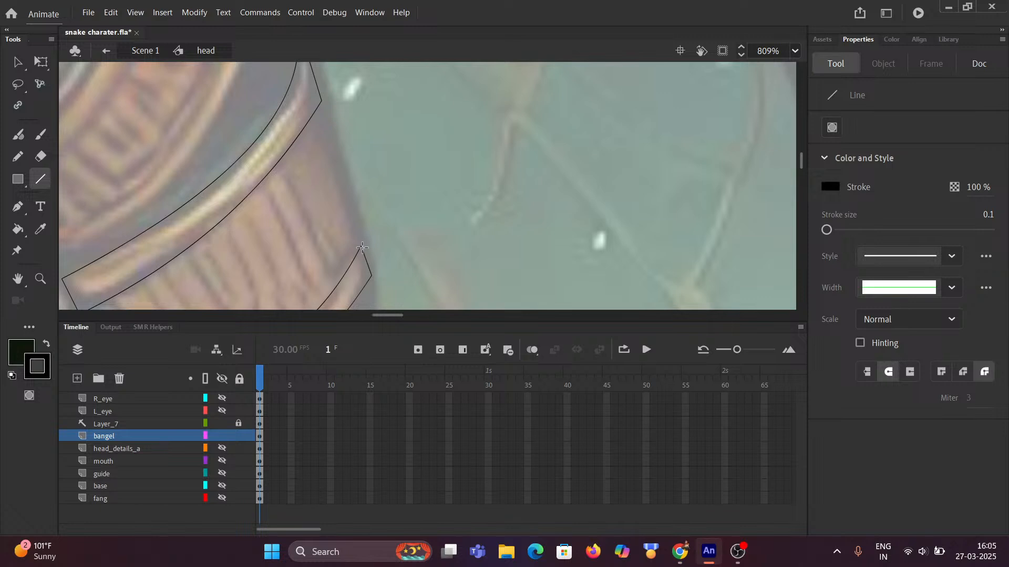
pyautogui.moveTo(361, 249); pyautogui.dragTo(322, 102)
# Examine the large curved bangle behind the snake's head on the full-colour reference and compare it with the traced drawing
pyautogui.scroll(-3, 330, 142)
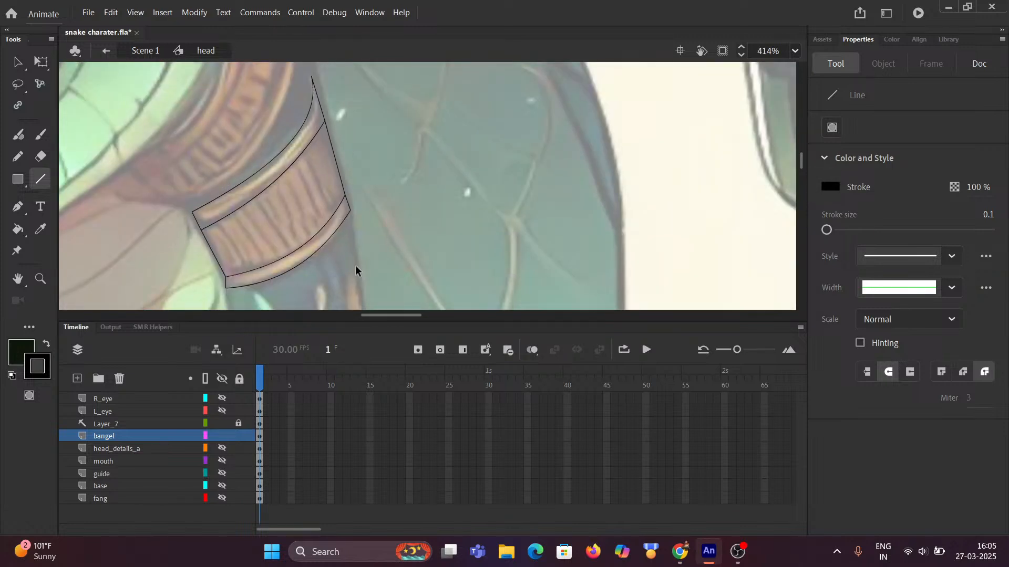
pyautogui.scroll(-2, 339, 251)
pyautogui.scroll(5, 330, 245)
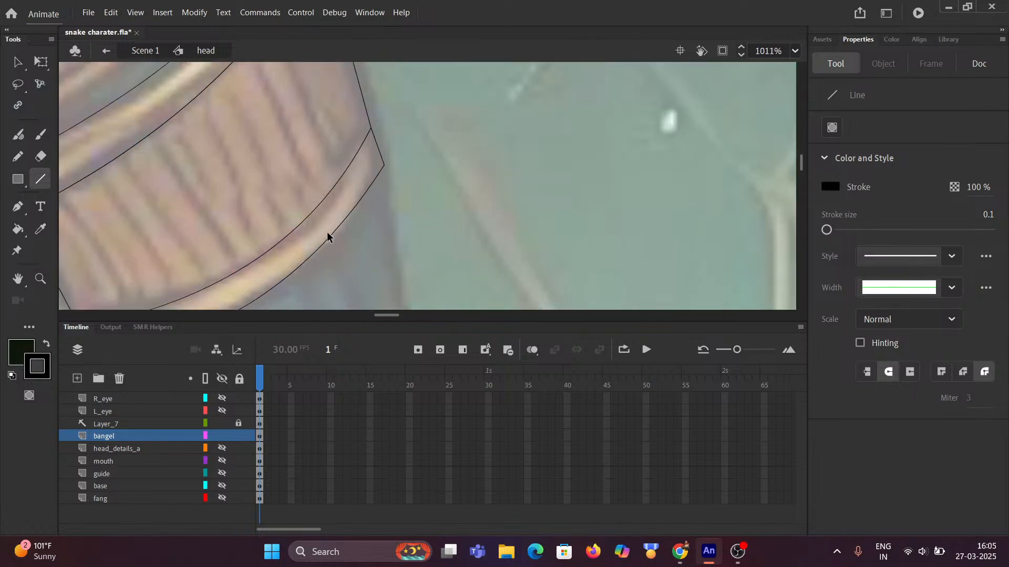
pyautogui.moveTo(303, 210); pyautogui.dragTo(532, 261)
pyautogui.scroll(-3, 531, 252)
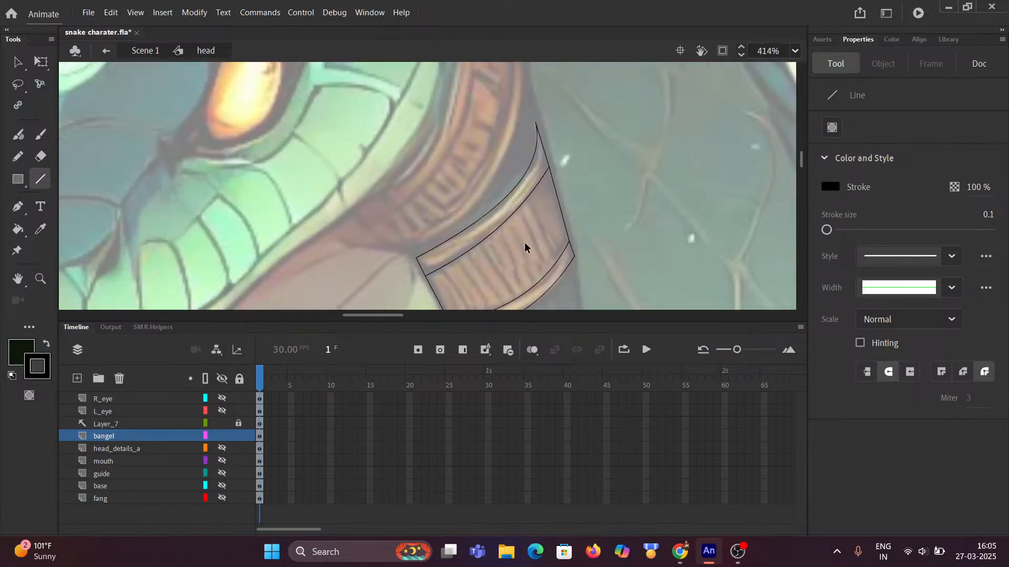
pyautogui.scroll(-1, 519, 226)
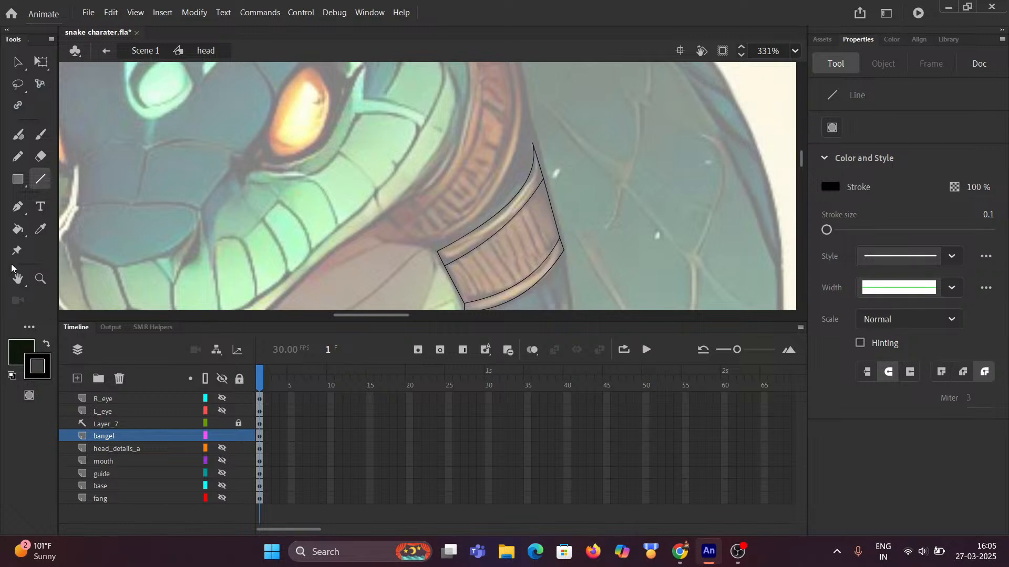
pyautogui.scroll(-3, 334, 197)
pyautogui.hscroll(3, 475, 123)
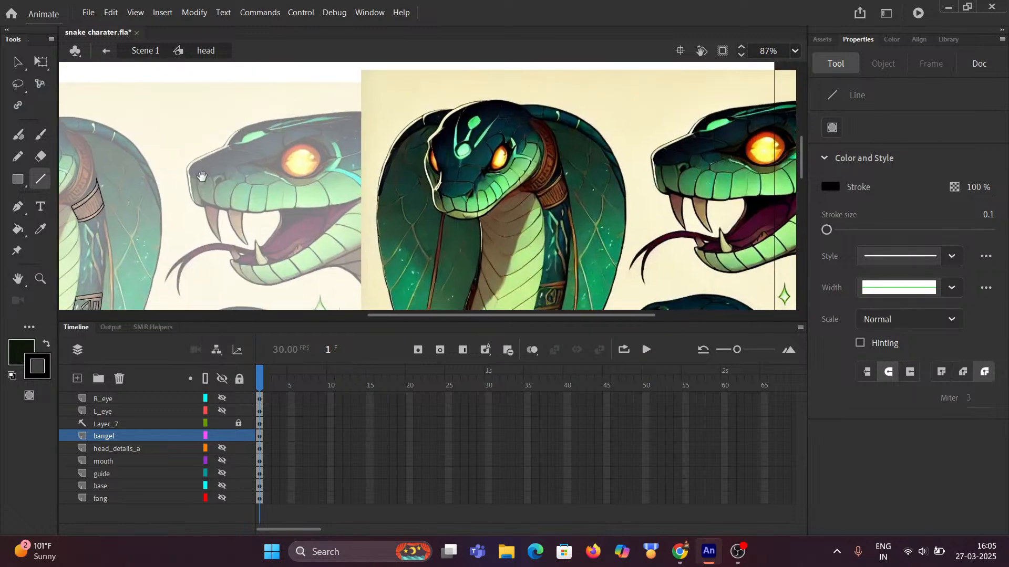
pyautogui.scroll(3, 474, 124)
pyautogui.hscroll(5, 474, 124)
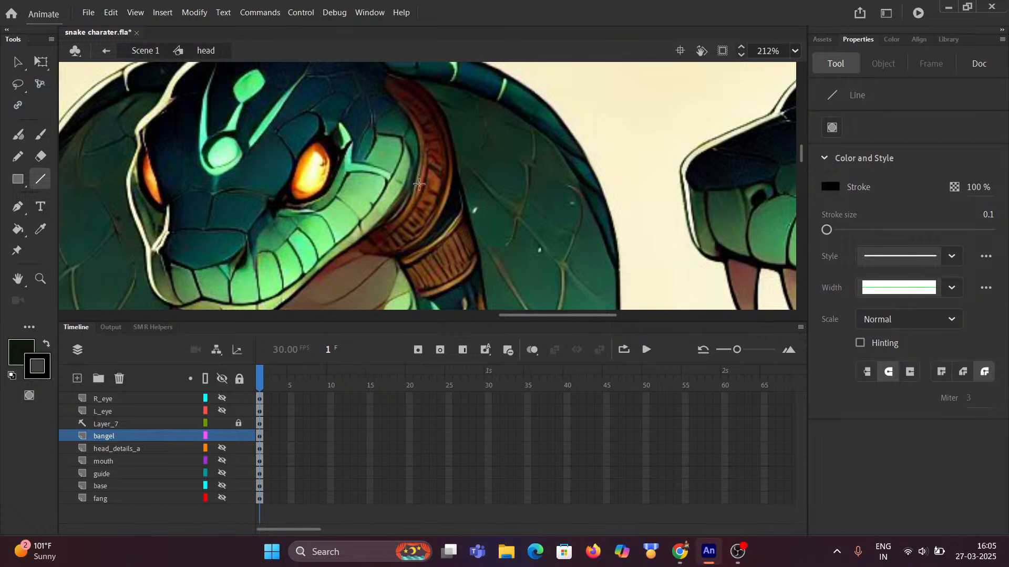
pyautogui.scroll(-3, 430, 193)
pyautogui.hscroll(2, 445, 157)
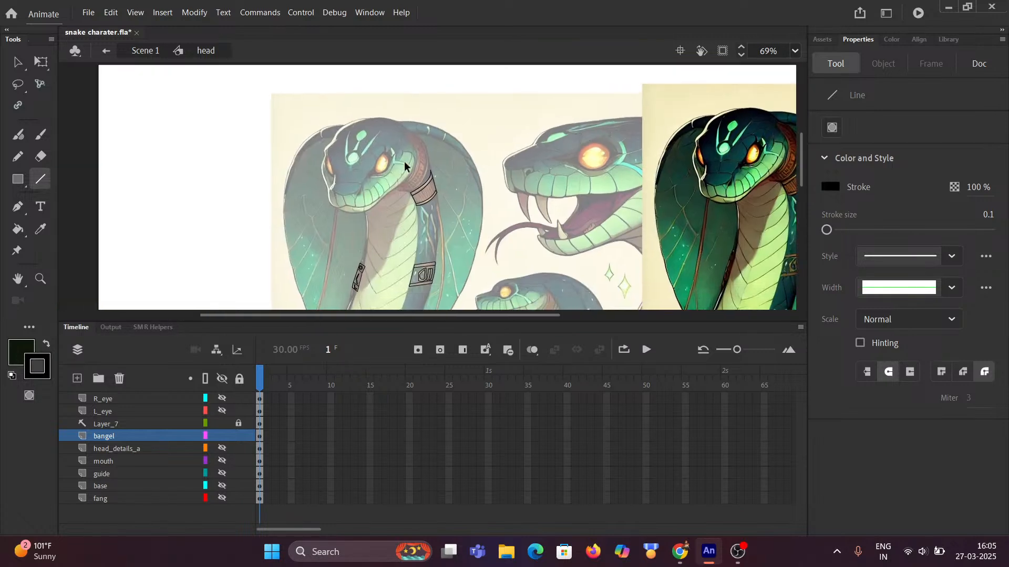
pyautogui.scroll(3, 389, 168)
pyautogui.scroll(3, 389, 164)
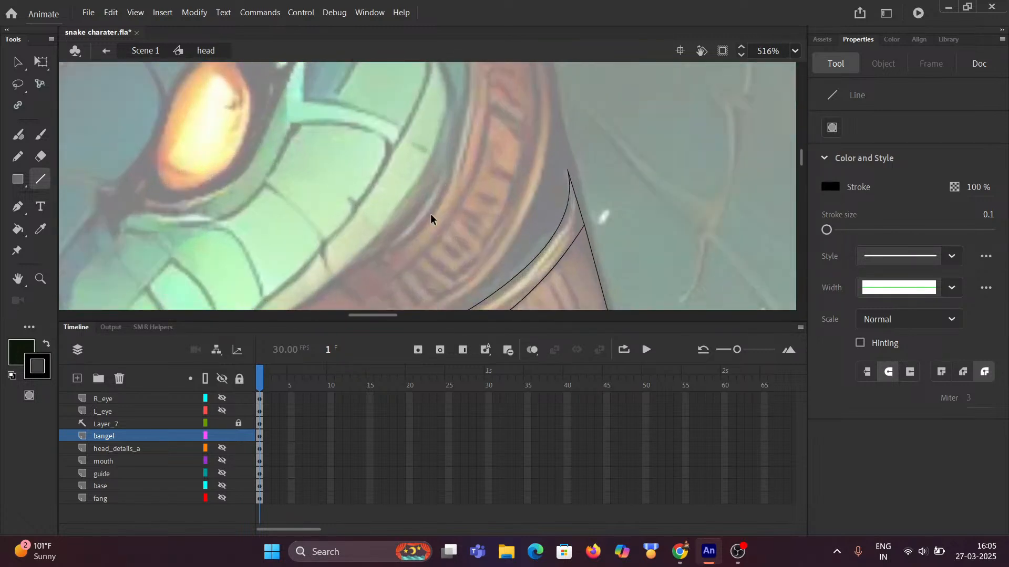
# Draw the outer edge of the large bangle from below the jaw to its upper tip behind the head and bend it along the reference
pyautogui.scroll(-1, 433, 206)
pyautogui.scroll(-2, 422, 214)
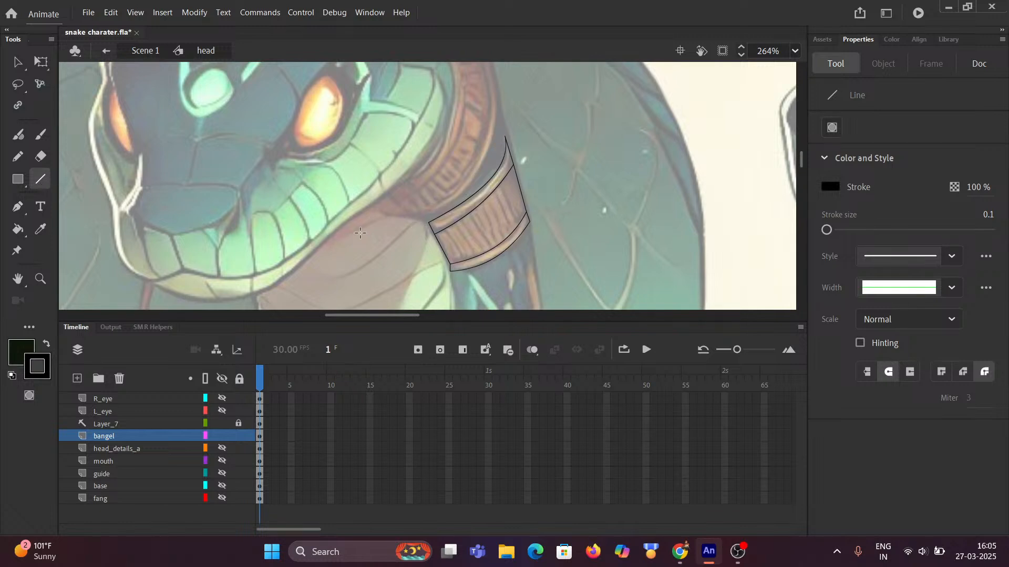
pyautogui.moveTo(390, 218); pyautogui.dragTo(490, 83)
pyautogui.scroll(3, 469, 99)
pyautogui.hscroll(3, 470, 99)
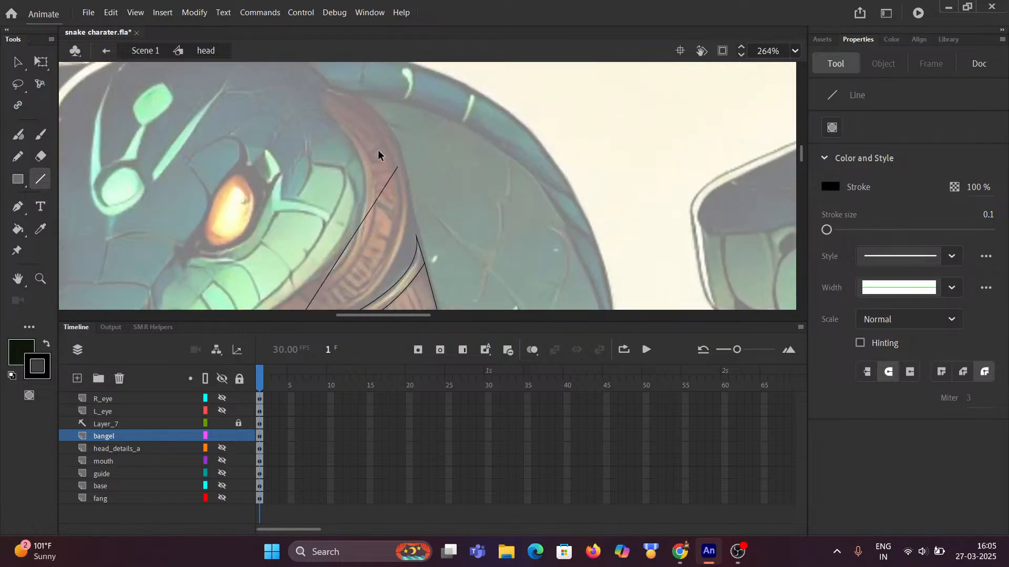
pyautogui.moveTo(399, 166)
pyautogui.mouseDown()
pyautogui.moveTo(374, 99)
pyautogui.moveTo(332, 82)
pyautogui.mouseUp()
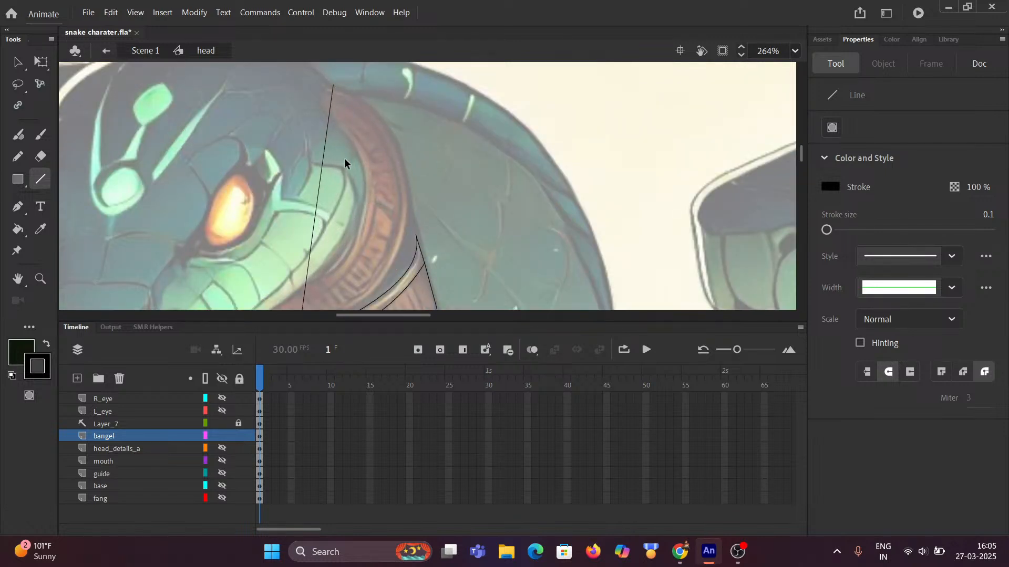
pyautogui.scroll(-3, 352, 204)
pyautogui.moveTo(360, 220)
pyautogui.mouseDown()
pyautogui.moveTo(364, 176)
pyautogui.moveTo(392, 188)
pyautogui.moveTo(389, 170)
pyautogui.moveTo(389, 180)
pyautogui.mouseUp()
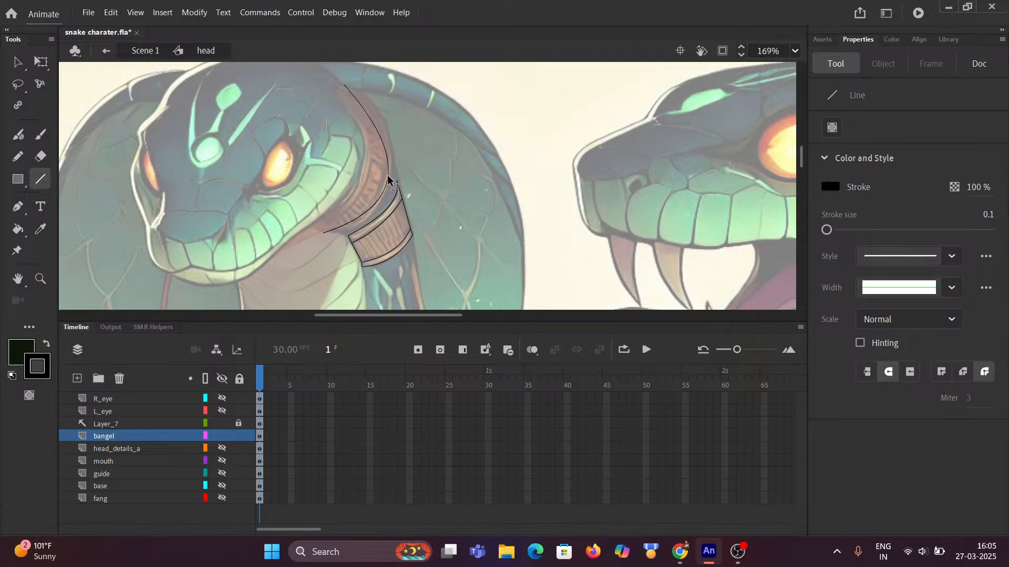
# Refine the curve of the large bangle's outer edge so its upper and lower stretches follow the reference
pyautogui.press('v')
pyautogui.scroll(3, 361, 126)
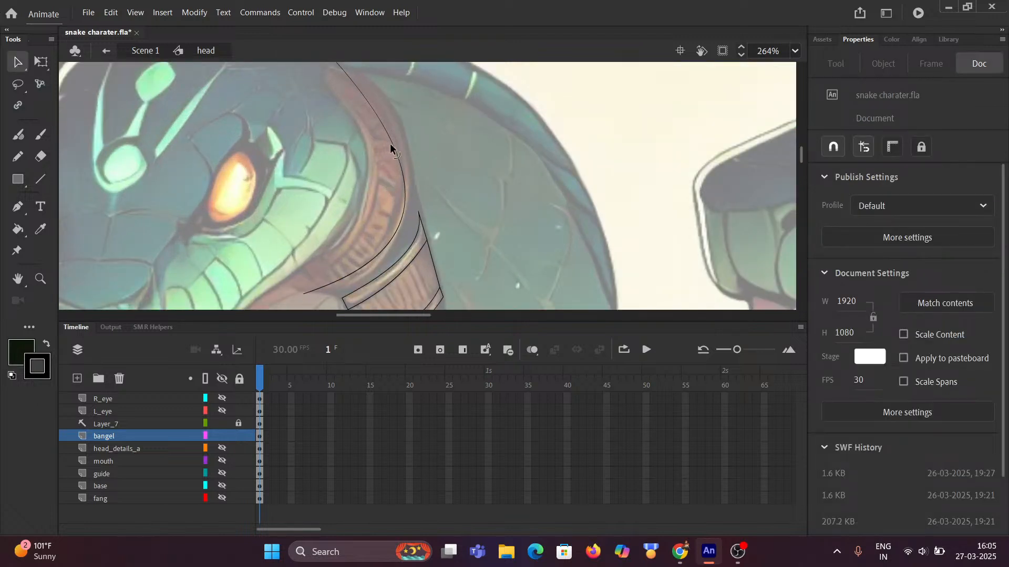
pyautogui.moveTo(394, 142)
pyautogui.mouseDown()
pyautogui.moveTo(403, 132)
pyautogui.moveTo(383, 93)
pyautogui.moveTo(388, 126)
pyautogui.mouseUp()
pyautogui.scroll(4, 387, 127)
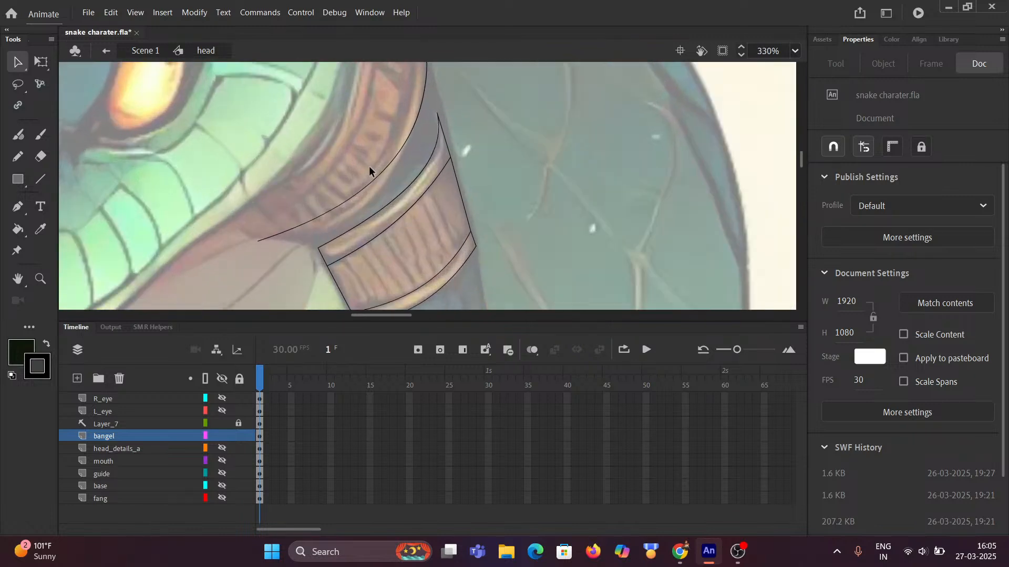
pyautogui.moveTo(361, 192); pyautogui.dragTo(366, 208)
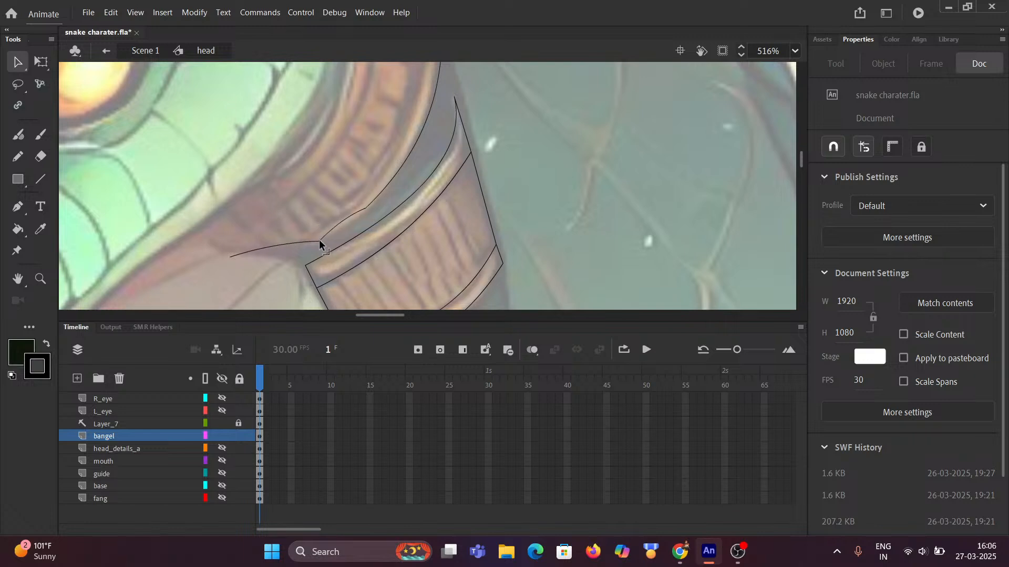
pyautogui.moveTo(307, 233)
pyautogui.mouseDown()
pyautogui.moveTo(319, 240)
pyautogui.moveTo(310, 245)
pyautogui.mouseUp()
pyautogui.scroll(-3, 273, 226)
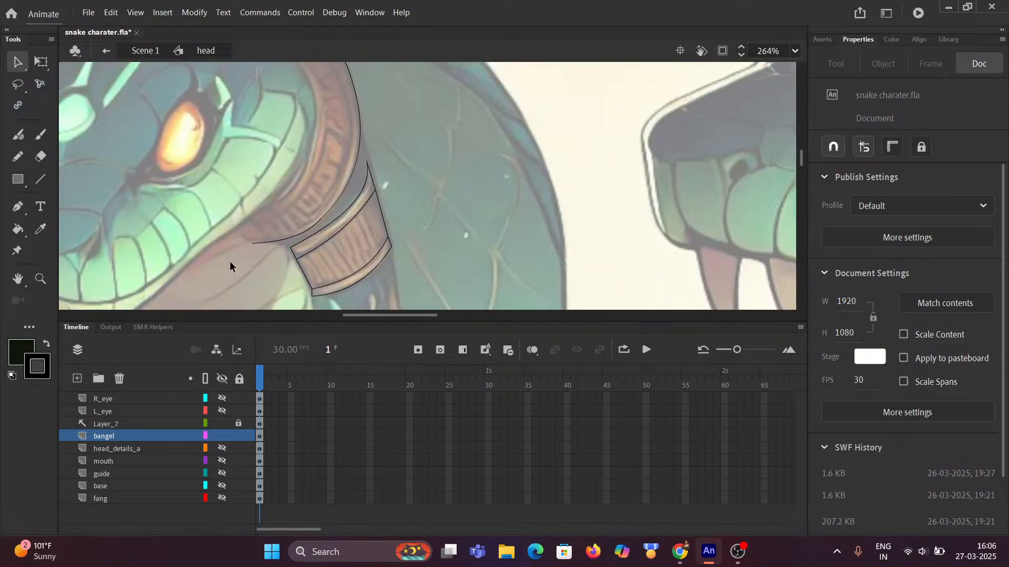
# Close the large bangle's lower end, trace its curved inner edge beside the jaw and close its rounded upper tip
pyautogui.click(40, 179)
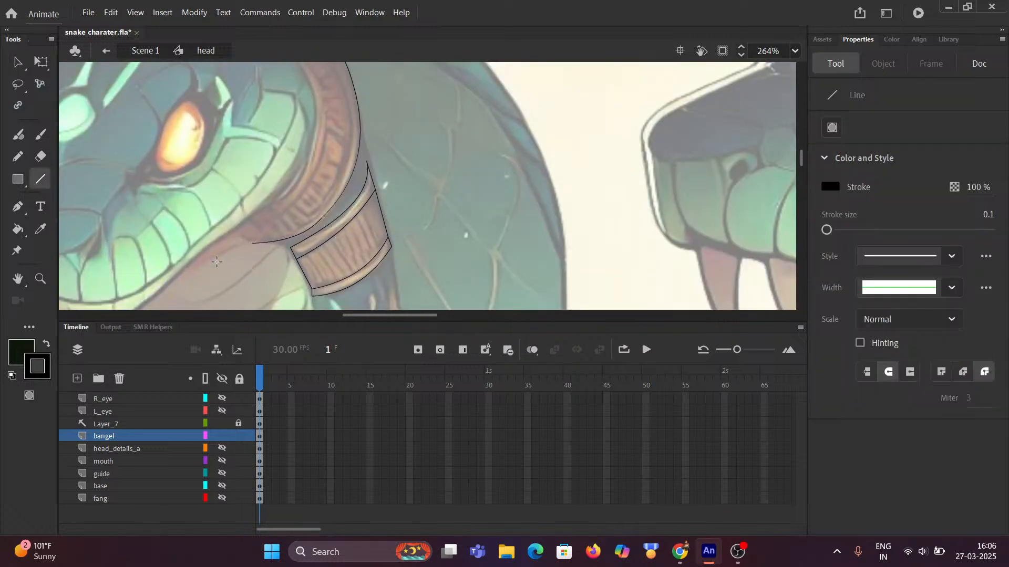
pyautogui.moveTo(247, 244); pyautogui.dragTo(244, 219)
pyautogui.moveTo(242, 222); pyautogui.dragTo(294, 183)
pyautogui.moveTo(296, 183); pyautogui.dragTo(311, 146)
pyautogui.moveTo(280, 179)
pyautogui.mouseDown()
pyautogui.moveTo(295, 188)
pyautogui.moveTo(276, 203)
pyautogui.moveTo(265, 257)
pyautogui.moveTo(295, 226)
pyautogui.moveTo(272, 159)
pyautogui.mouseUp()
pyautogui.moveTo(279, 193)
pyautogui.mouseDown()
pyautogui.moveTo(291, 190)
pyautogui.moveTo(301, 244)
pyautogui.moveTo(277, 202)
pyautogui.moveTo(277, 182)
pyautogui.moveTo(288, 181)
pyautogui.mouseUp()
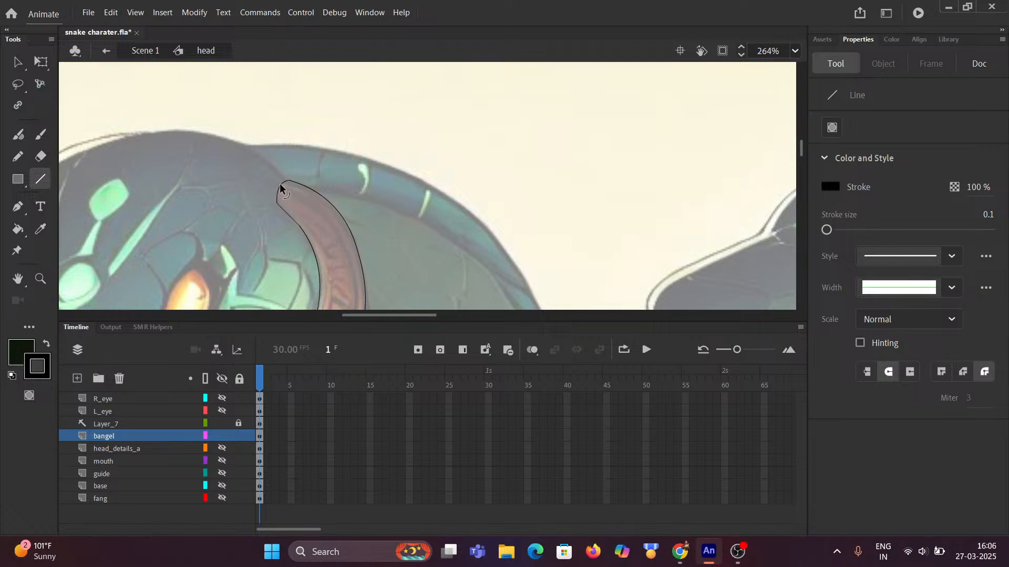
# Draw the large bangle's inner rim line from the lower end to the upper tip, curved along the reference
pyautogui.scroll(-5, 327, 236)
pyautogui.scroll(2, 326, 238)
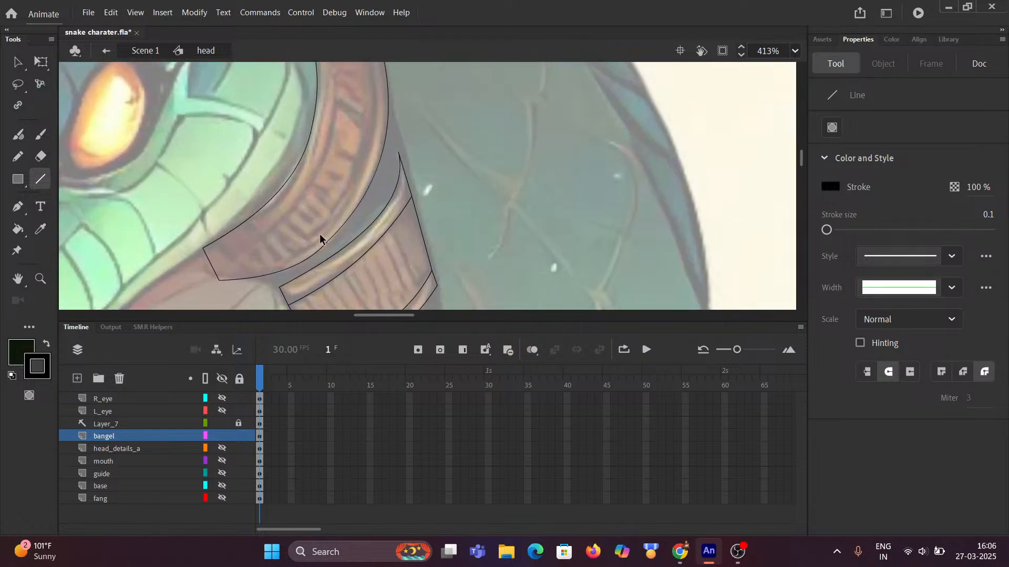
pyautogui.moveTo(211, 263); pyautogui.dragTo(280, 220)
pyautogui.moveTo(285, 217); pyautogui.dragTo(335, 118)
pyautogui.moveTo(313, 164); pyautogui.dragTo(322, 167)
pyautogui.moveTo(260, 131); pyautogui.dragTo(204, 235)
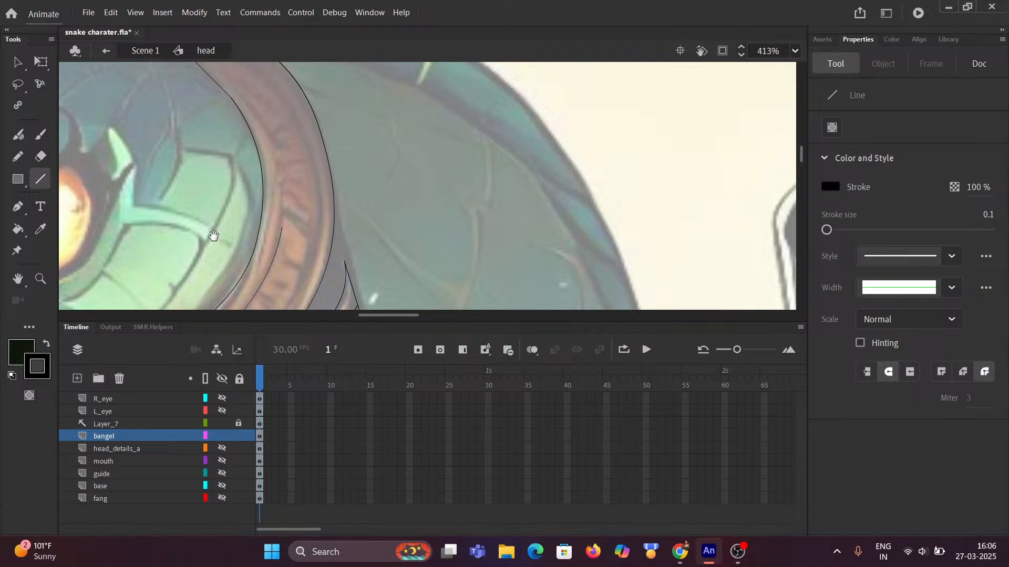
pyautogui.moveTo(285, 228)
pyautogui.mouseDown()
pyautogui.moveTo(271, 127)
pyautogui.moveTo(293, 219)
pyautogui.moveTo(268, 172)
pyautogui.moveTo(223, 128)
pyautogui.moveTo(264, 162)
pyautogui.mouseUp()
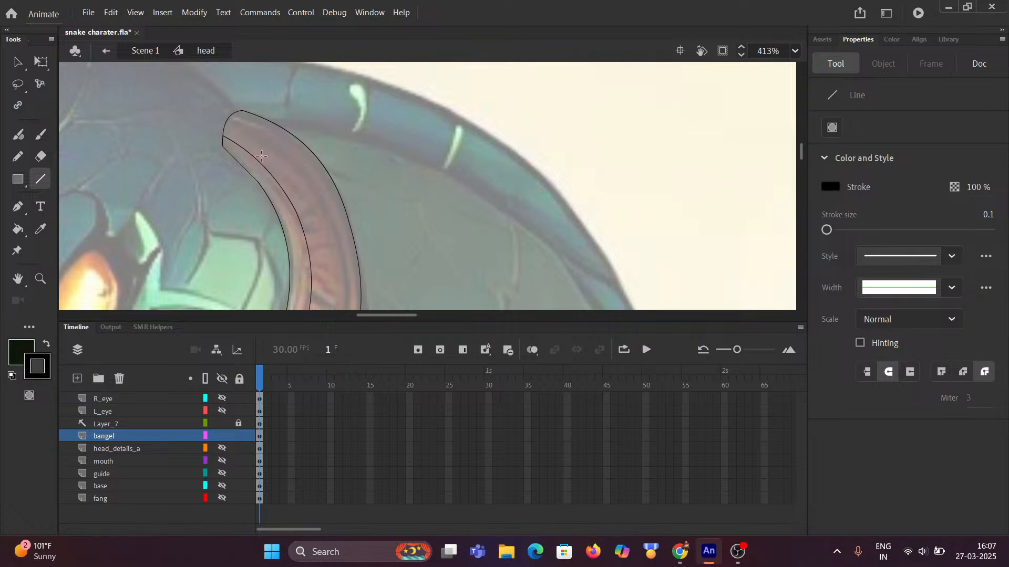
# Draw the large bangle's outer rim line from the upper tip down to the lower end, curving each segment parallel to the outer edge
pyautogui.moveTo(232, 112)
pyautogui.mouseDown()
pyautogui.moveTo(317, 183)
pyautogui.moveTo(349, 280)
pyautogui.mouseUp()
pyautogui.moveTo(291, 191); pyautogui.dragTo(225, 102)
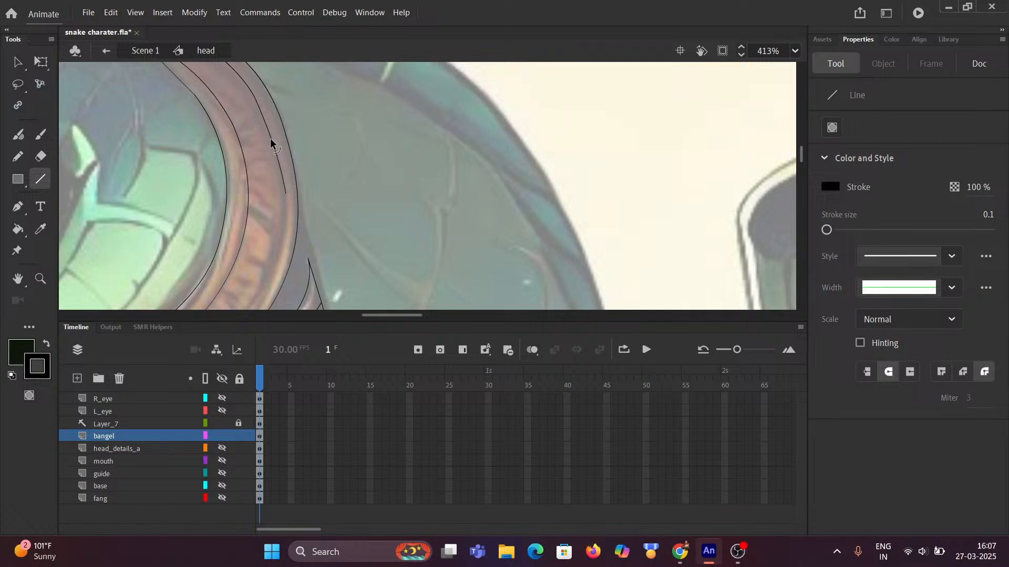
pyautogui.scroll(1, 257, 234)
pyautogui.moveTo(263, 241); pyautogui.dragTo(341, 179)
pyautogui.moveTo(367, 126)
pyautogui.mouseDown()
pyautogui.moveTo(330, 233)
pyautogui.moveTo(338, 255)
pyautogui.mouseUp()
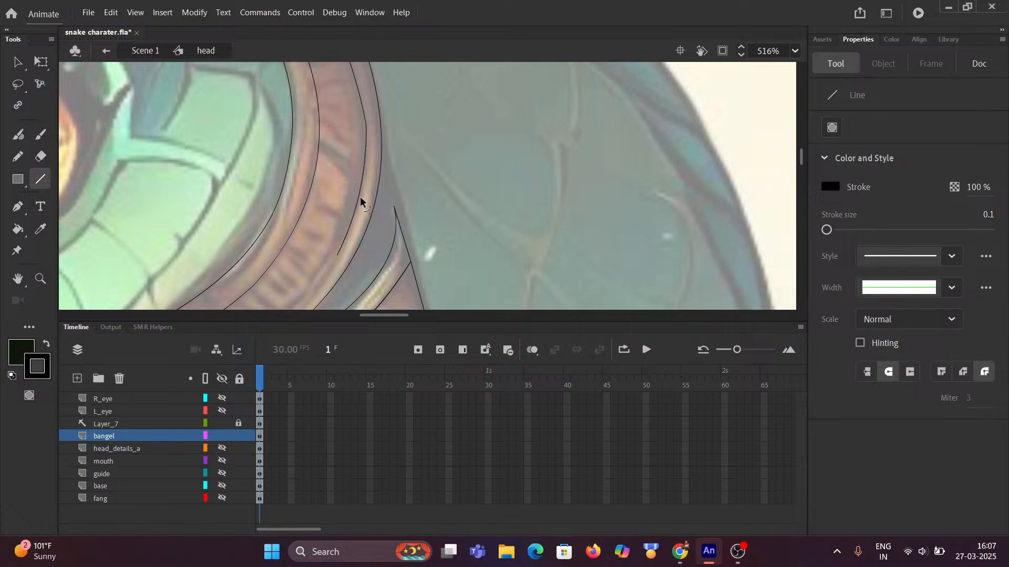
pyautogui.moveTo(327, 234)
pyautogui.mouseDown()
pyautogui.moveTo(336, 205)
pyautogui.moveTo(389, 144)
pyautogui.moveTo(329, 244)
pyautogui.mouseUp()
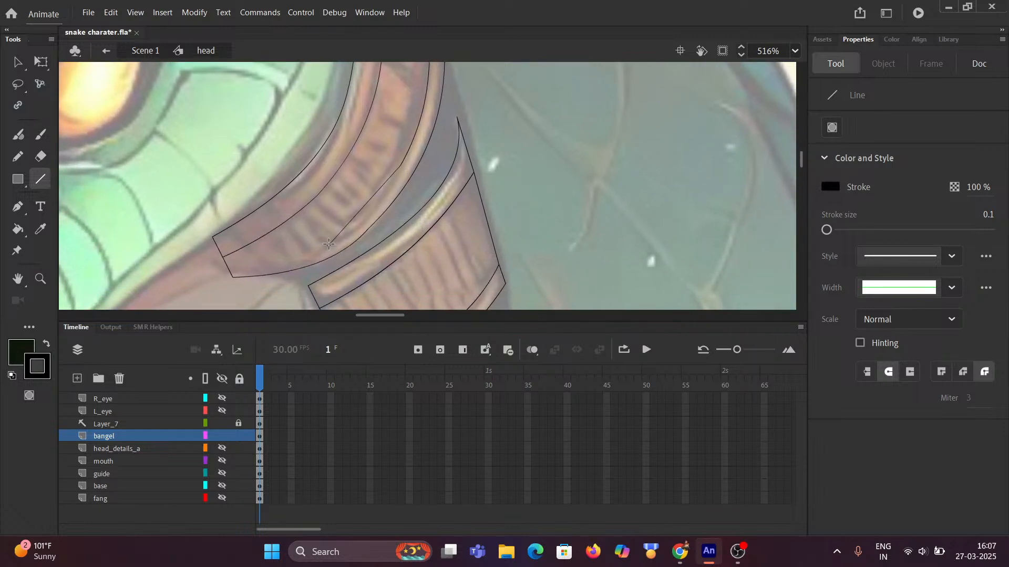
pyautogui.moveTo(318, 225)
pyautogui.mouseDown()
pyautogui.moveTo(386, 171)
pyautogui.moveTo(298, 211)
pyautogui.moveTo(344, 211)
pyautogui.mouseUp()
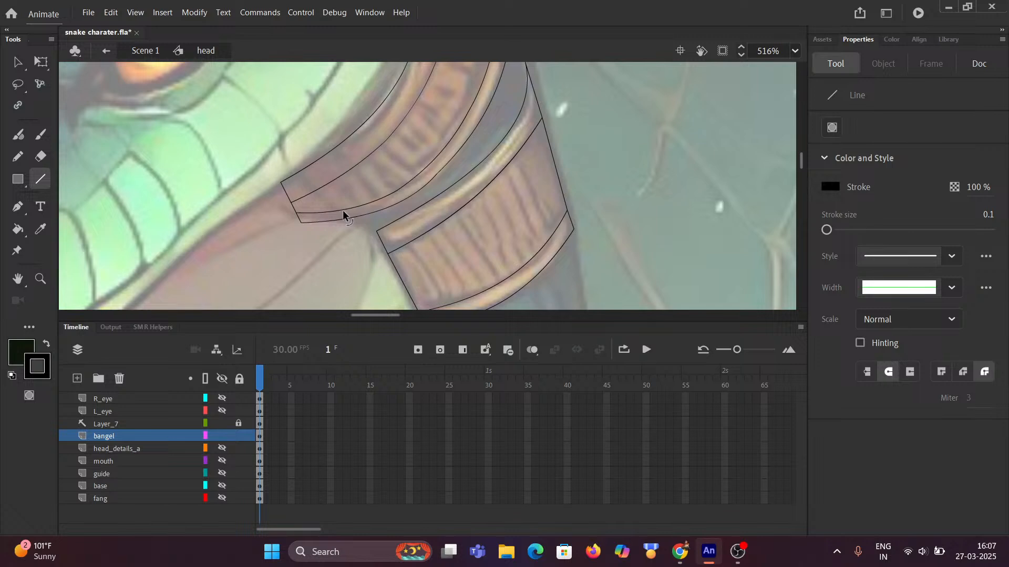
# Draw the first four rib lines across the small ribbed bangle between its rims, starting from the throat side, and curve them to the reference
pyautogui.scroll(-6, 342, 210)
pyautogui.scroll(-2, 341, 210)
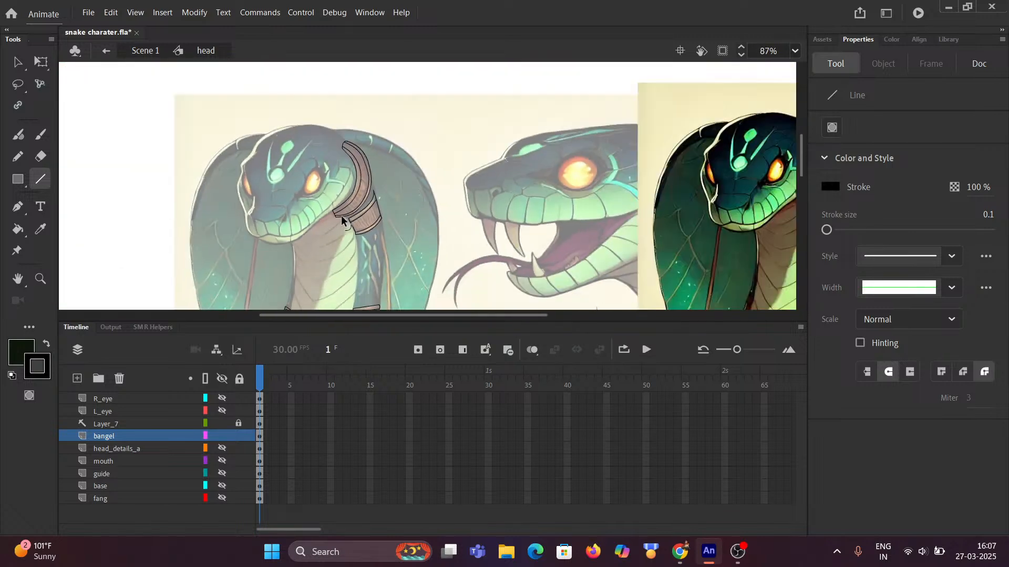
pyautogui.scroll(-2, 342, 220)
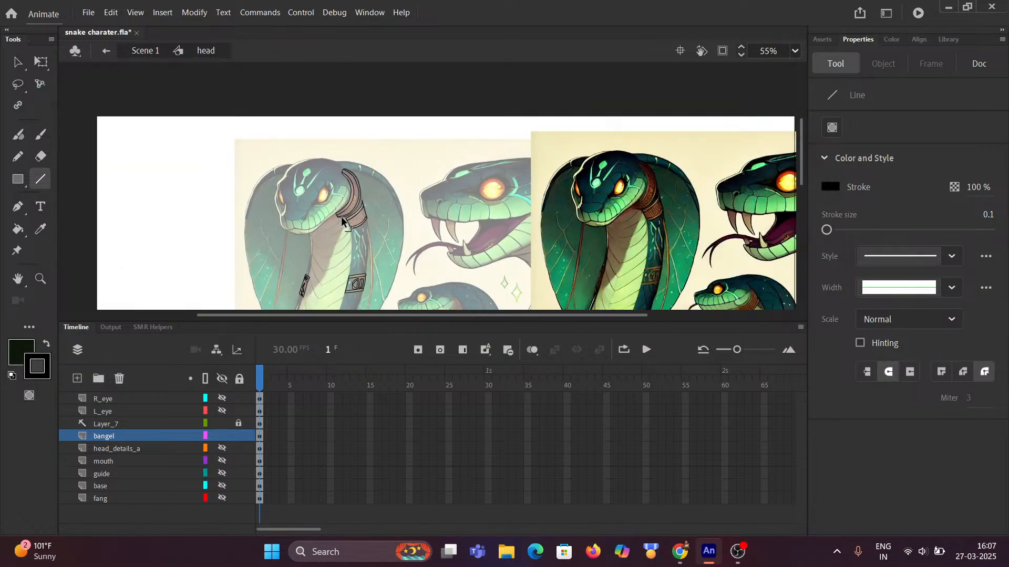
pyautogui.scroll(9, 342, 221)
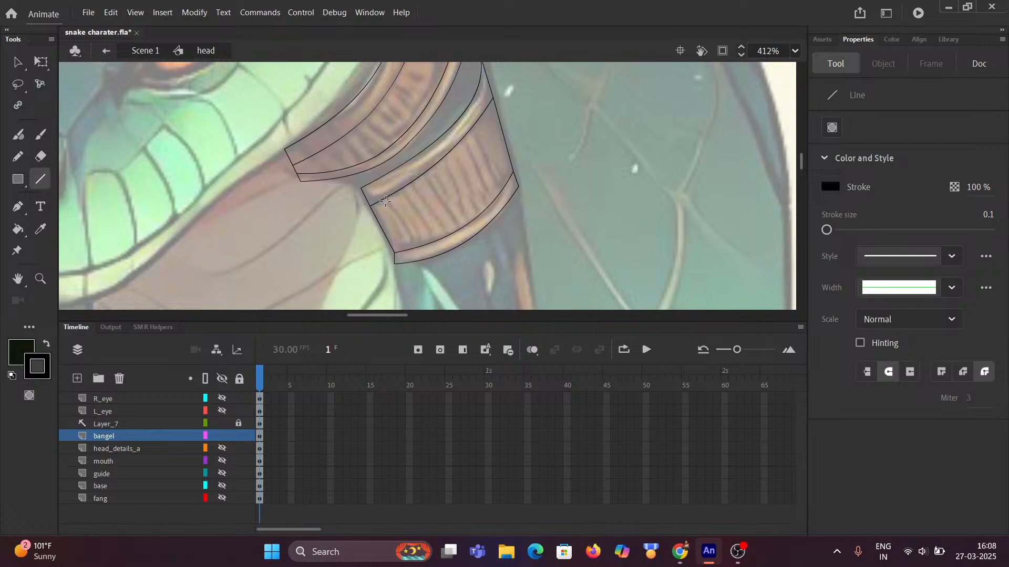
pyautogui.moveTo(382, 201); pyautogui.dragTo(409, 248)
pyautogui.scroll(3, 407, 210)
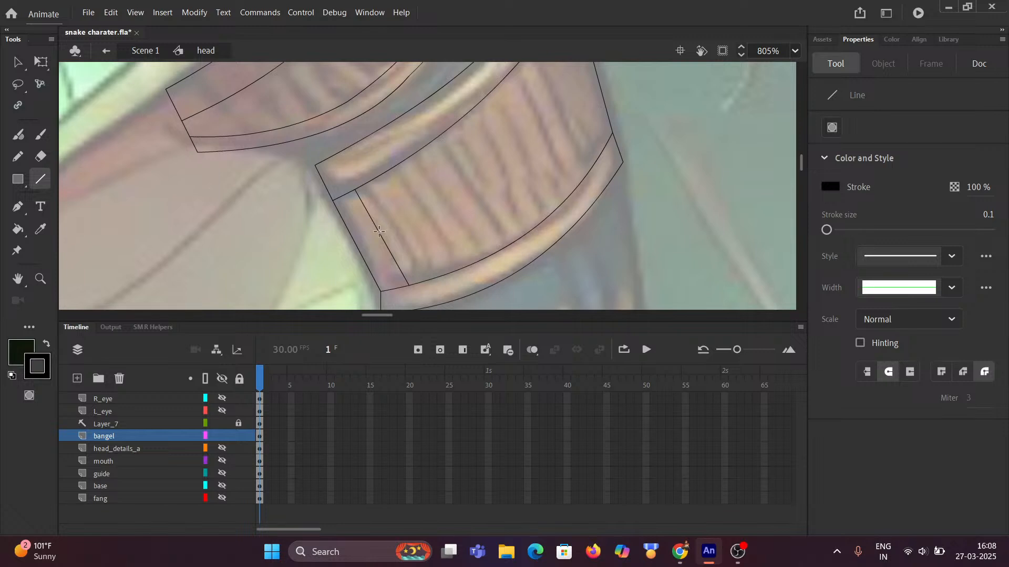
pyautogui.moveTo(381, 232); pyautogui.dragTo(396, 226)
pyautogui.moveTo(382, 180)
pyautogui.mouseDown()
pyautogui.moveTo(427, 276)
pyautogui.moveTo(423, 234)
pyautogui.mouseUp()
pyautogui.moveTo(404, 170); pyautogui.dragTo(460, 265)
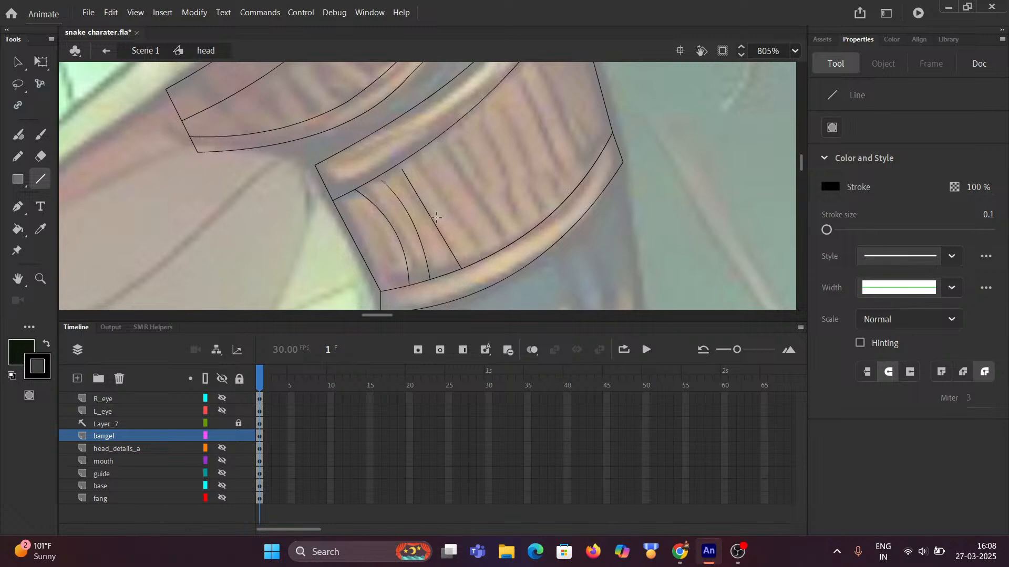
pyautogui.moveTo(434, 219); pyautogui.dragTo(434, 214)
pyautogui.moveTo(385, 178)
pyautogui.mouseDown()
pyautogui.moveTo(419, 164)
pyautogui.moveTo(485, 256)
pyautogui.mouseUp()
pyautogui.moveTo(450, 203); pyautogui.dragTo(453, 200)
# Draw the remaining rib lines across the small ribbed bangle toward its outer side, following the grooves in the reference
pyautogui.moveTo(438, 139); pyautogui.dragTo(507, 245)
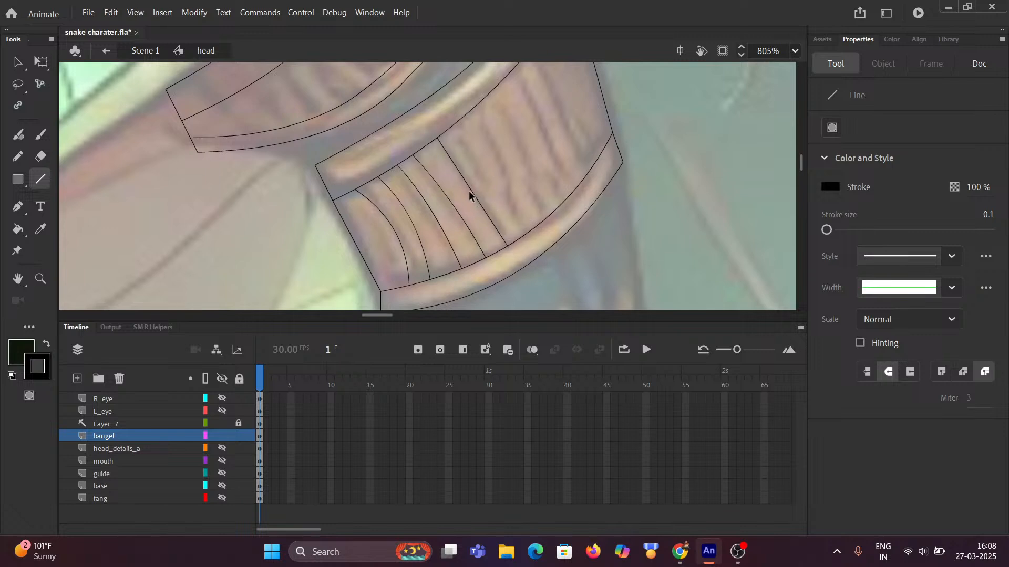
pyautogui.moveTo(459, 122); pyautogui.dragTo(519, 236)
pyautogui.moveTo(480, 107); pyautogui.dragTo(530, 231)
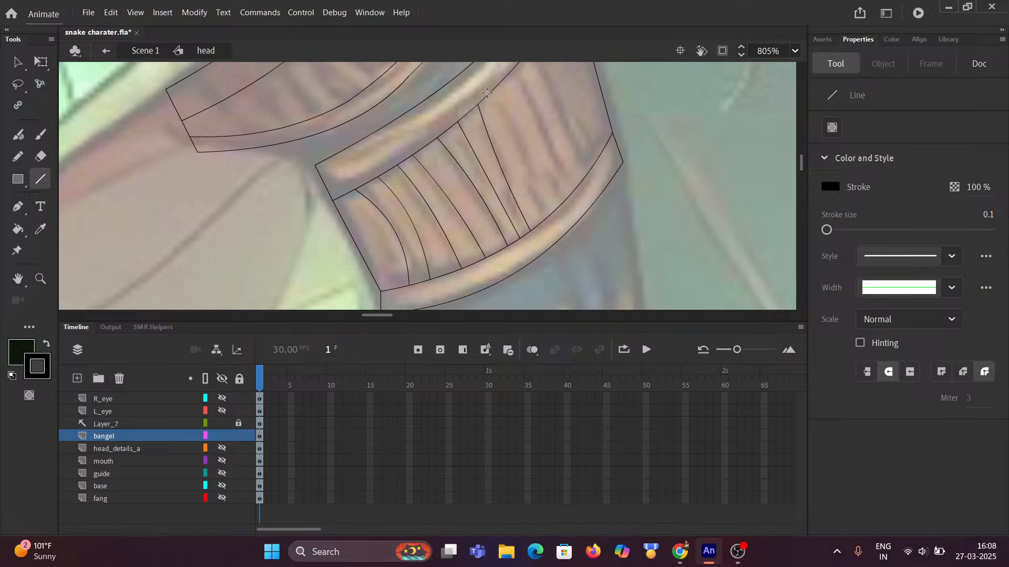
pyautogui.moveTo(488, 93); pyautogui.dragTo(547, 213)
pyautogui.moveTo(524, 152); pyautogui.dragTo(452, 273)
pyautogui.moveTo(458, 175); pyautogui.dragTo(520, 295)
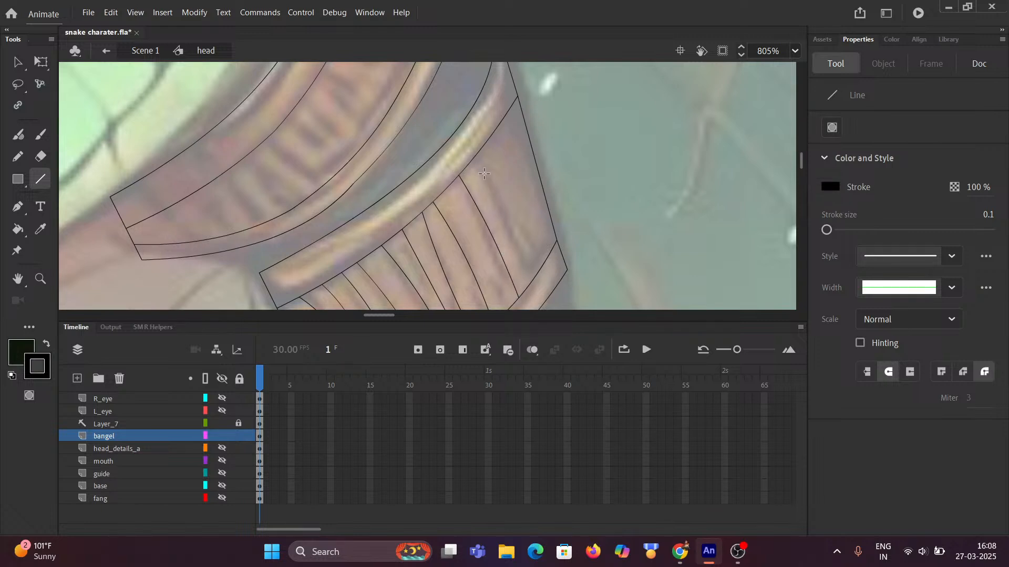
pyautogui.moveTo(479, 161); pyautogui.dragTo(534, 277)
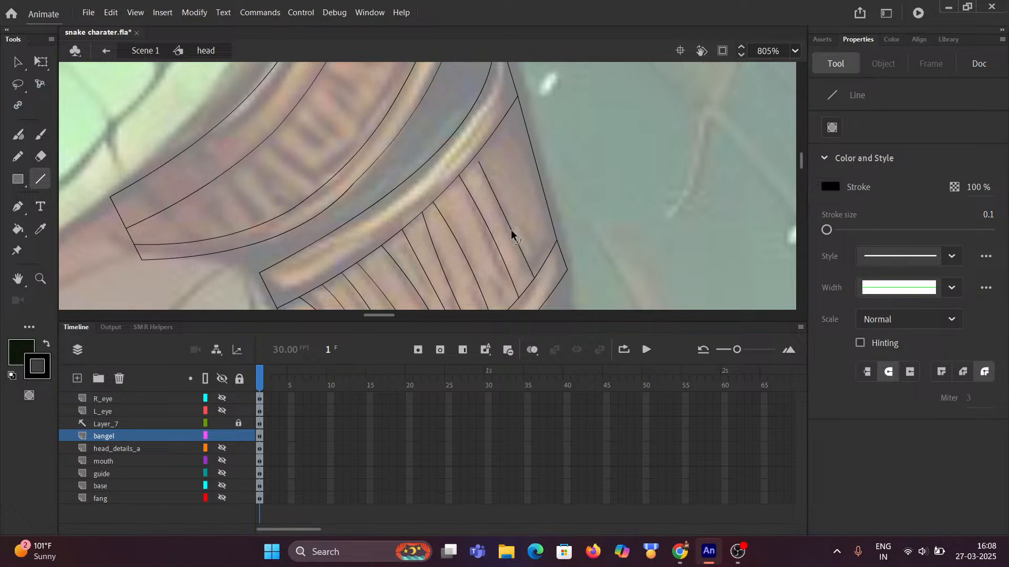
pyautogui.scroll(-2, 449, 195)
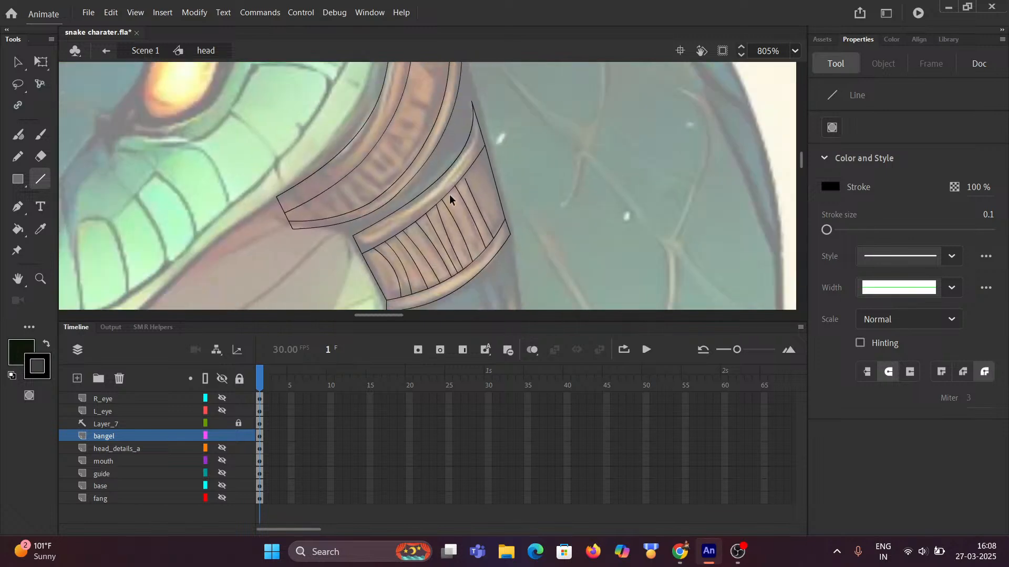
# Draw four slanted rib lines between the rim lines at the lower end of the large bangle
pyautogui.scroll(1, 449, 194)
pyautogui.scroll(1, 341, 183)
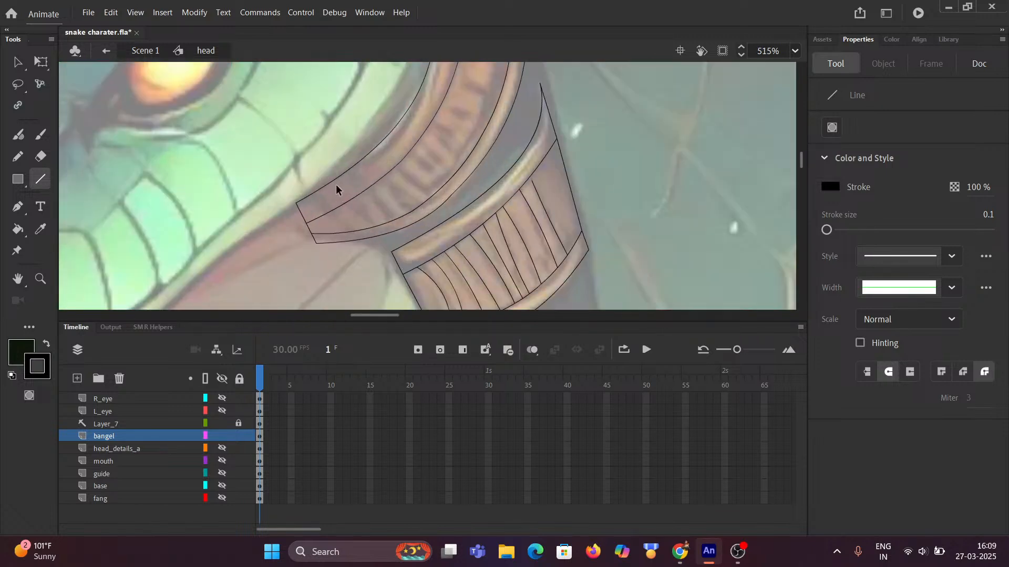
pyautogui.moveTo(335, 210); pyautogui.dragTo(359, 239)
pyautogui.hotkey('ctrl', 'z')
pyautogui.moveTo(330, 213); pyautogui.dragTo(350, 234)
pyautogui.scroll(5, 381, 232)
pyautogui.moveTo(321, 170); pyautogui.dragTo(372, 219)
pyautogui.moveTo(371, 152); pyautogui.dragTo(426, 220)
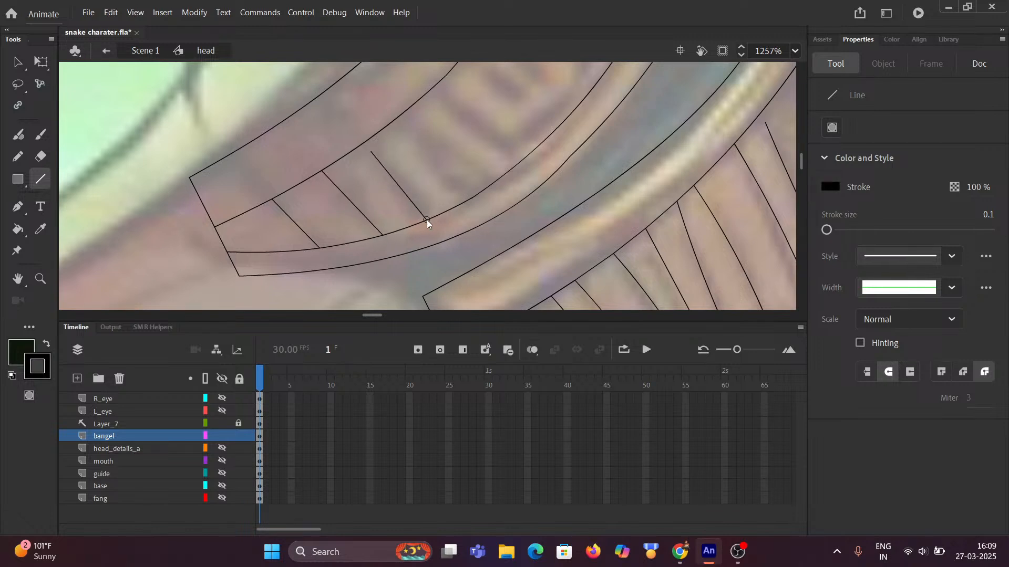
pyautogui.moveTo(372, 151)
pyautogui.mouseDown()
pyautogui.moveTo(363, 144)
pyautogui.moveTo(406, 131)
pyautogui.moveTo(473, 198)
pyautogui.mouseUp()
pyautogui.moveTo(407, 126); pyautogui.dragTo(399, 120)
pyautogui.click(132, 12)
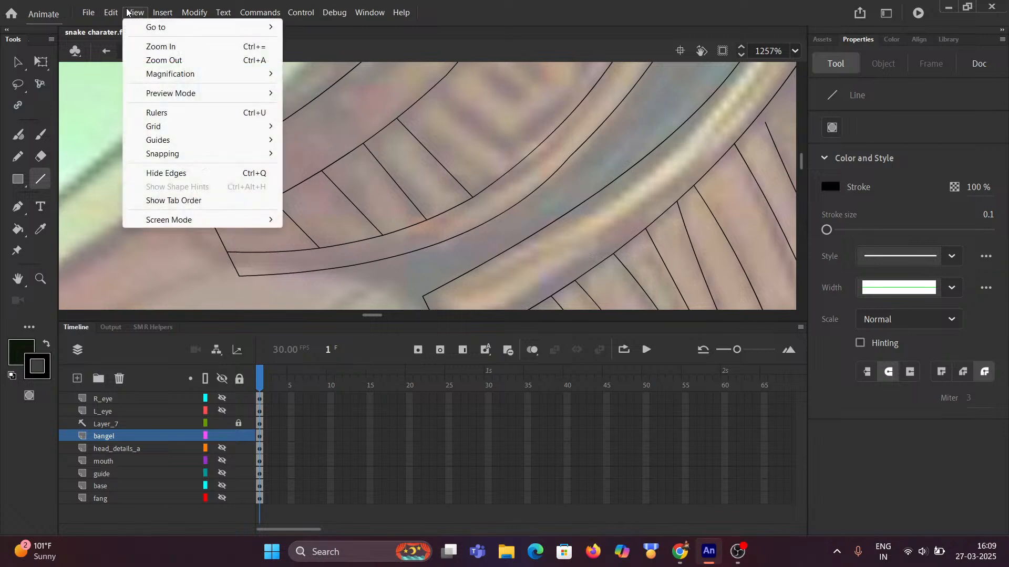
pyautogui.moveTo(169, 150)
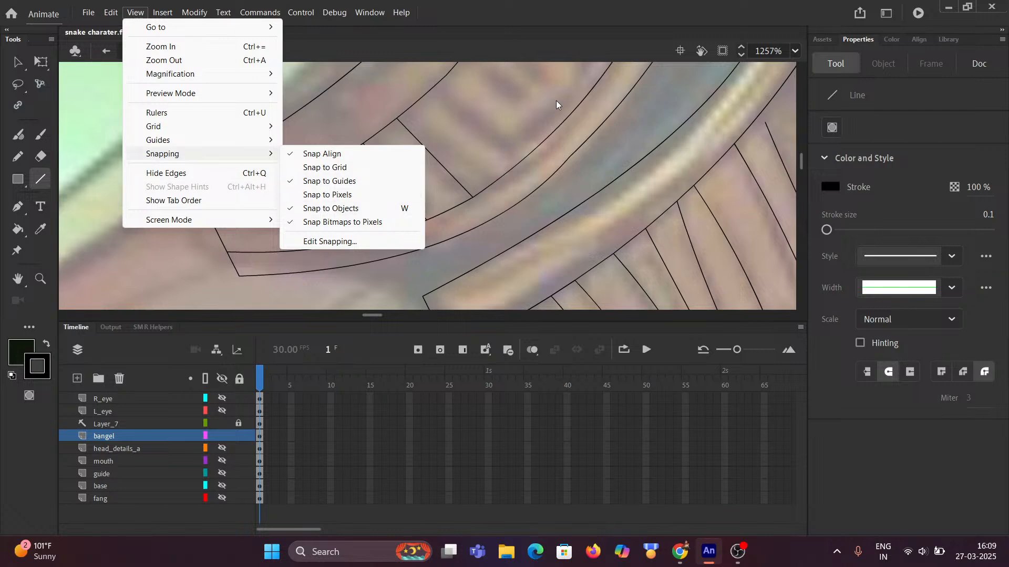
pyautogui.click(470, 12)
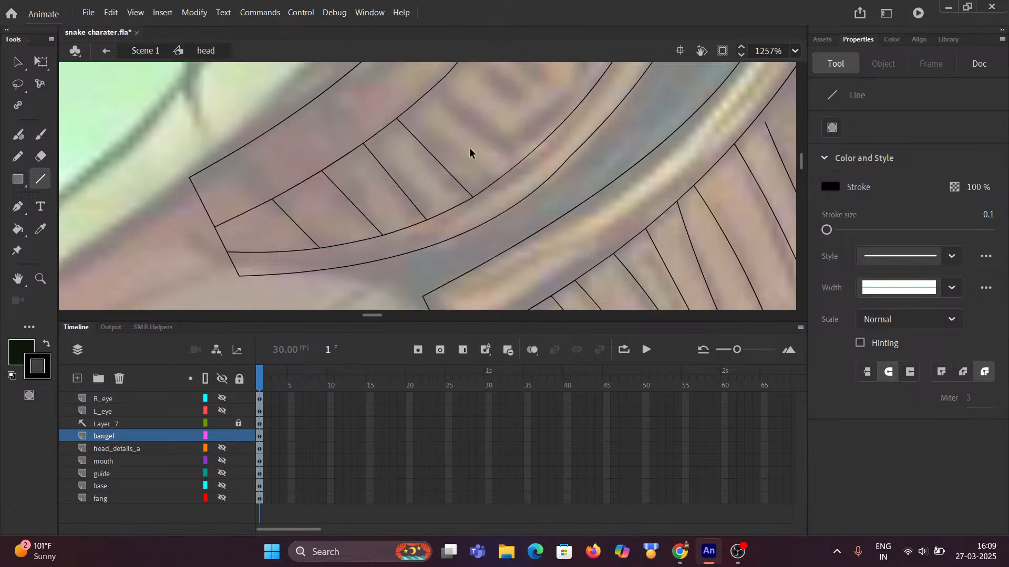
# Add three more rib lines farther up the large bangle's band, each spanning between its inner and outer rim lines
pyautogui.scroll(-1, 469, 152)
pyautogui.moveTo(468, 151)
pyautogui.mouseDown()
pyautogui.moveTo(389, 164)
pyautogui.moveTo(325, 153)
pyautogui.mouseUp()
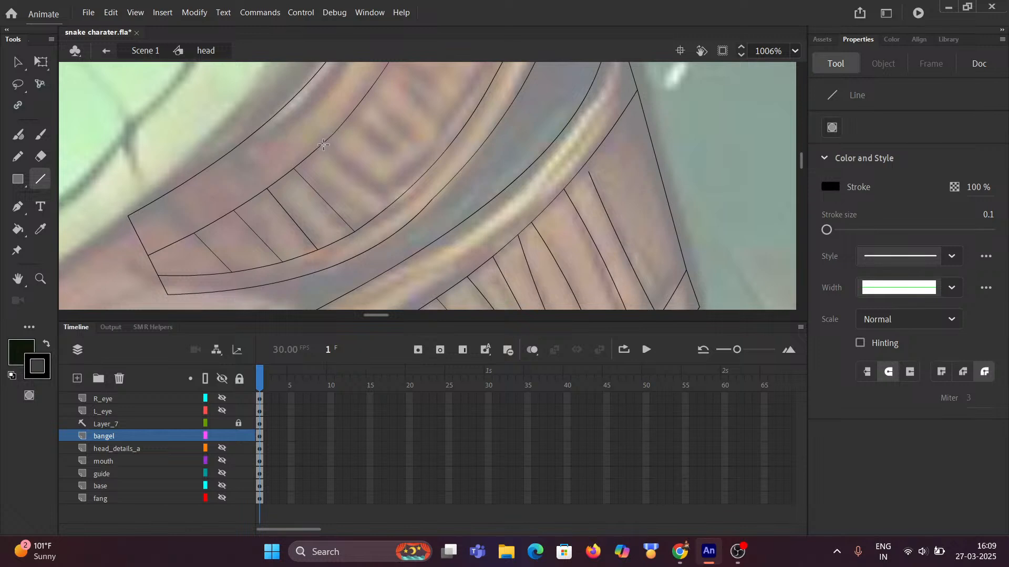
pyautogui.moveTo(373, 118)
pyautogui.mouseDown()
pyautogui.moveTo(390, 188)
pyautogui.moveTo(412, 232)
pyautogui.moveTo(433, 245)
pyautogui.mouseUp()
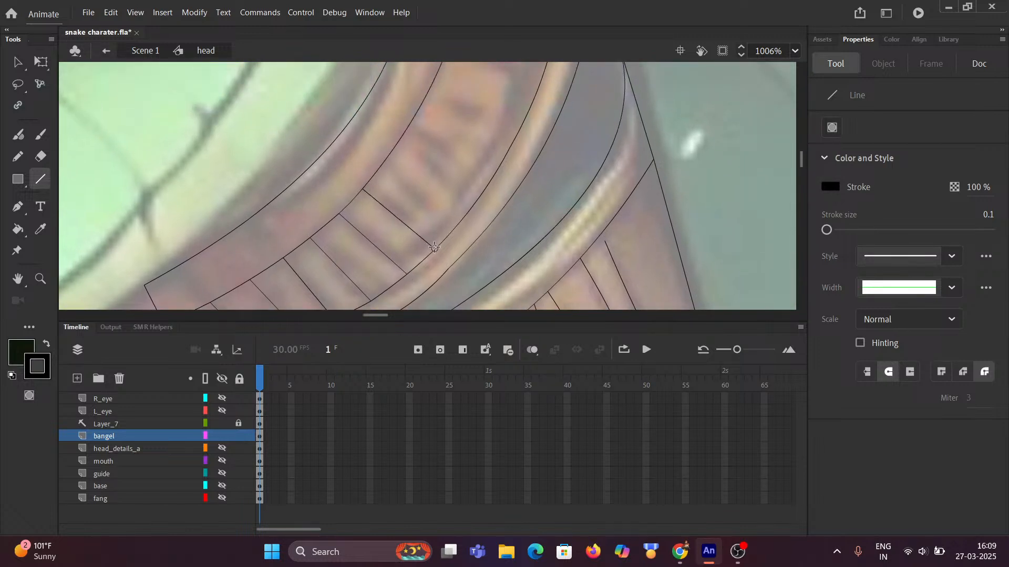
pyautogui.moveTo(383, 165); pyautogui.dragTo(453, 227)
pyautogui.scroll(3, 450, 227)
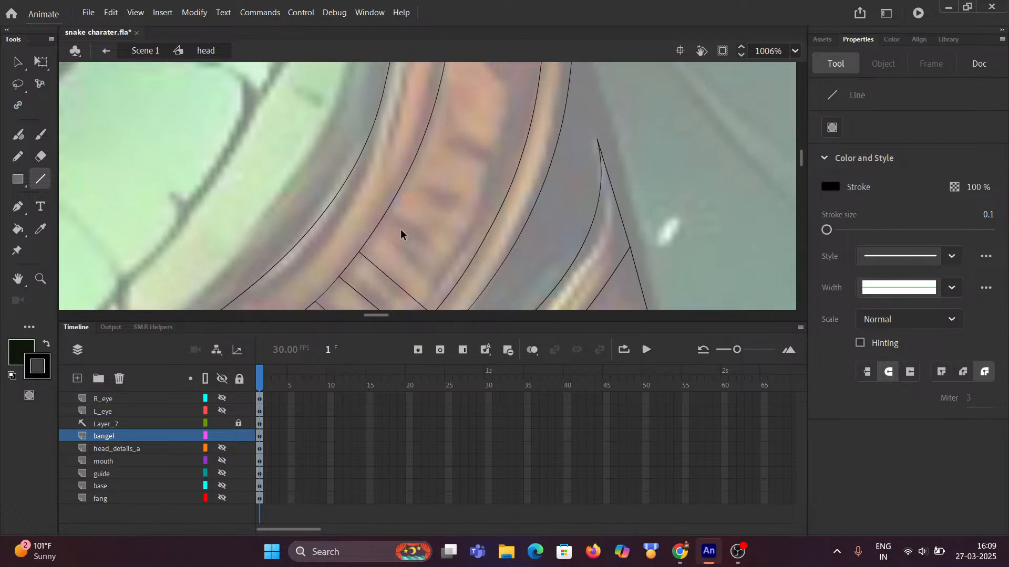
# Curve the straight rib lines near the lower end of the large bangle to match the reference, removing the stray short line
pyautogui.scroll(-3, 408, 232)
pyautogui.moveTo(423, 213); pyautogui.dragTo(431, 207)
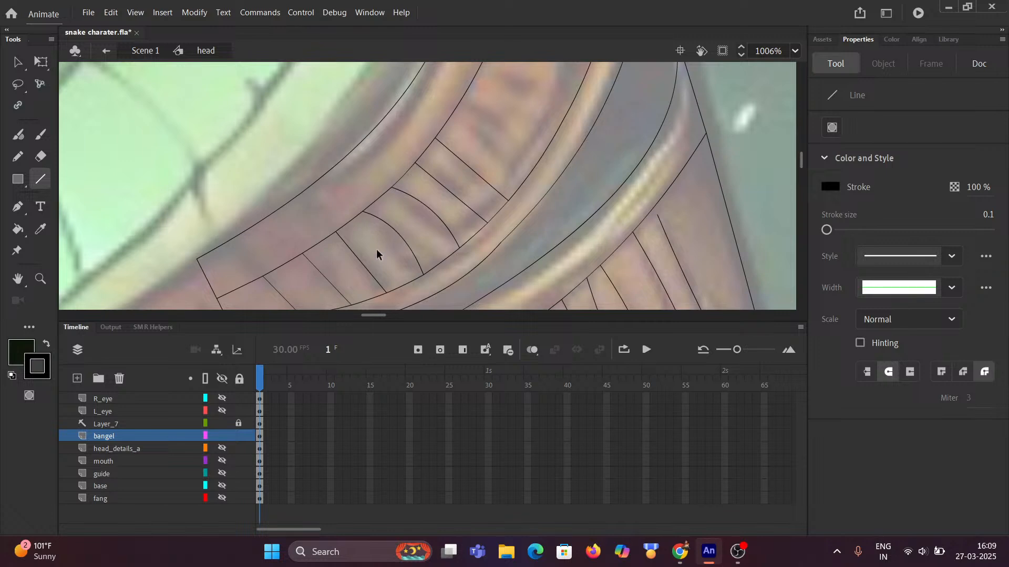
pyautogui.moveTo(364, 258); pyautogui.dragTo(369, 260)
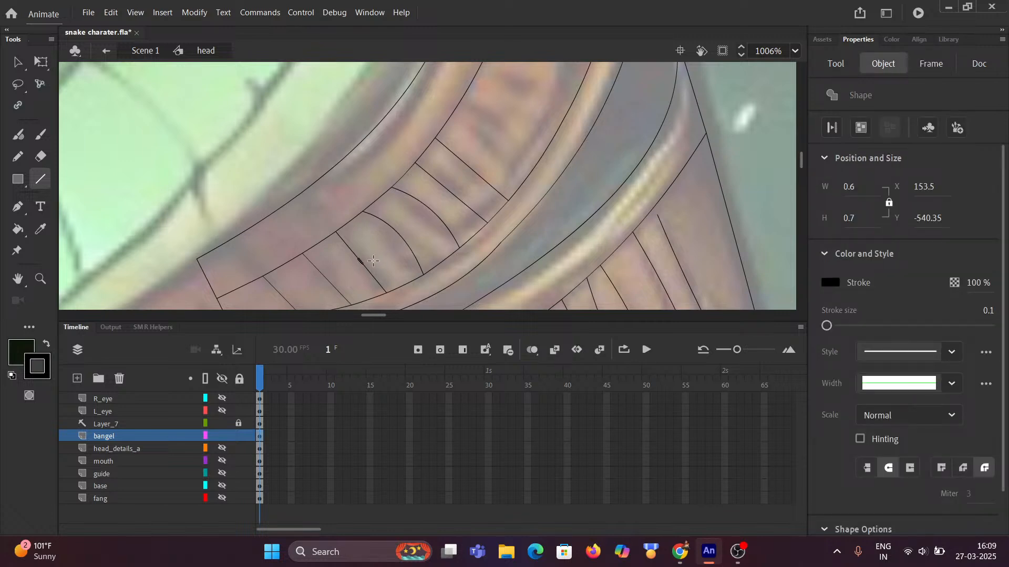
pyautogui.click(375, 263)
pyautogui.press('Delete')
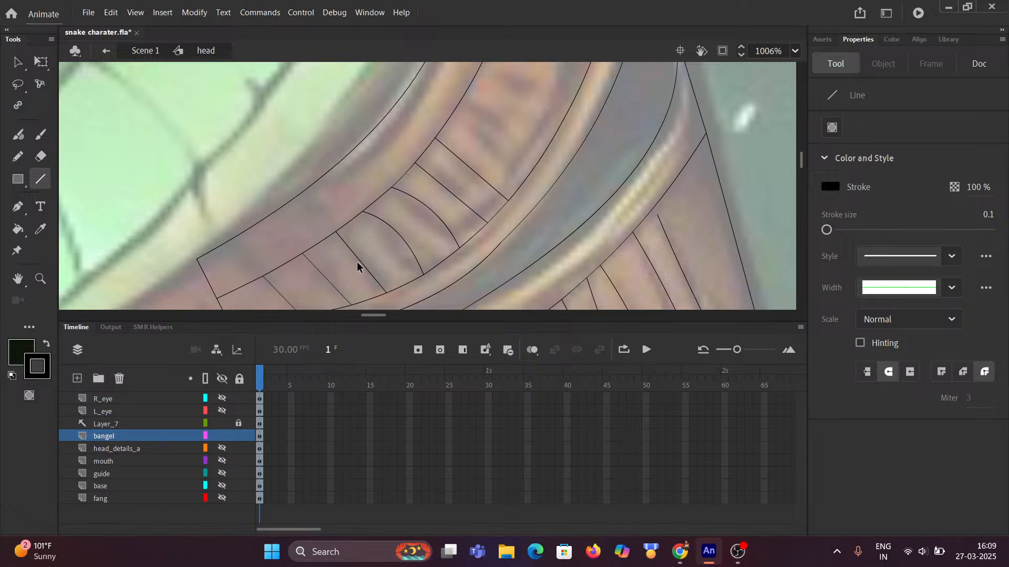
pyautogui.scroll(2, 455, 178)
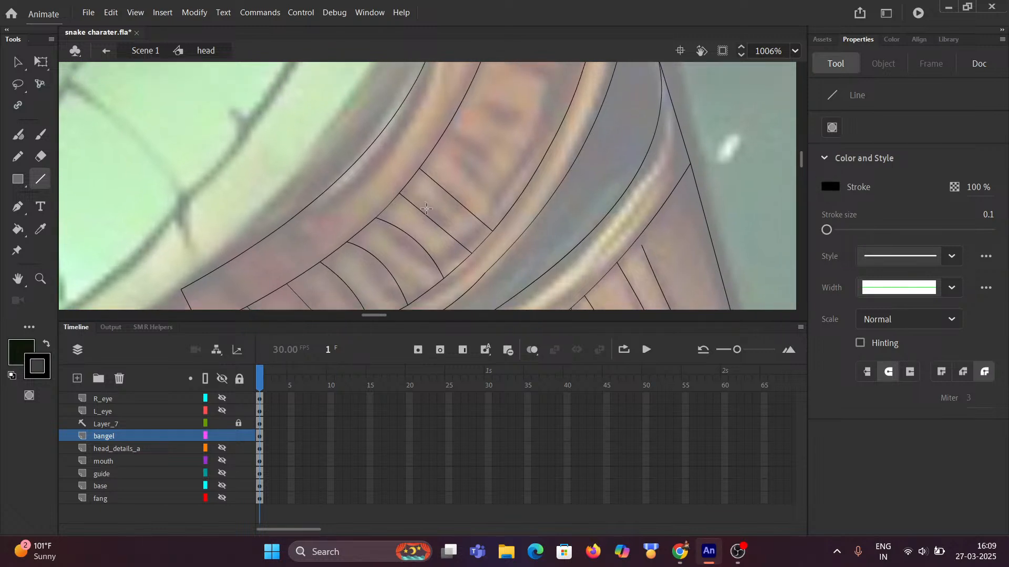
pyautogui.moveTo(433, 216); pyautogui.dragTo(455, 195)
# Draw rib lines farther up the large bangle between its rim lines and bow them upward along the reference grooves
pyautogui.moveTo(442, 137); pyautogui.dragTo(508, 198)
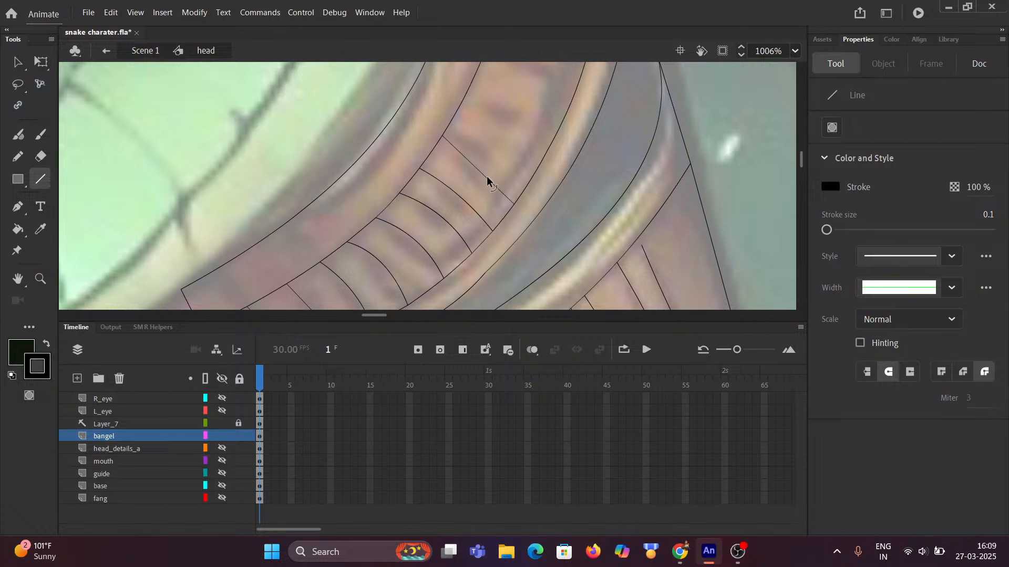
pyautogui.moveTo(490, 128)
pyautogui.mouseDown()
pyautogui.moveTo(374, 225)
pyautogui.moveTo(430, 241)
pyautogui.moveTo(402, 222)
pyautogui.mouseUp()
pyautogui.moveTo(385, 169)
pyautogui.mouseDown()
pyautogui.moveTo(360, 254)
pyautogui.moveTo(428, 280)
pyautogui.mouseUp()
pyautogui.moveTo(389, 265); pyautogui.dragTo(391, 261)
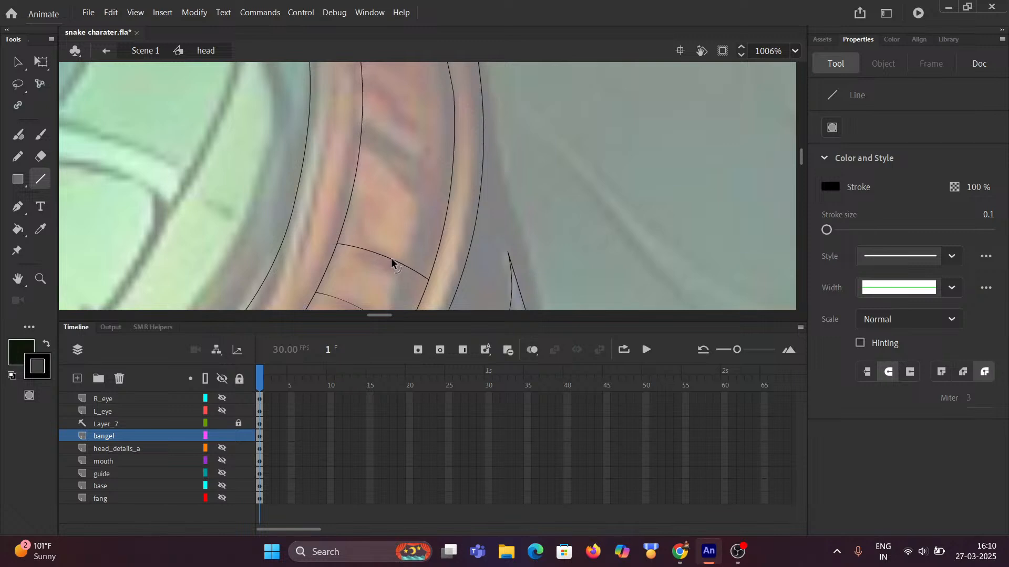
pyautogui.moveTo(380, 196); pyautogui.dragTo(365, 277)
pyautogui.moveTo(347, 219); pyautogui.dragTo(435, 269)
pyautogui.hotkey('ctrl', 'z')
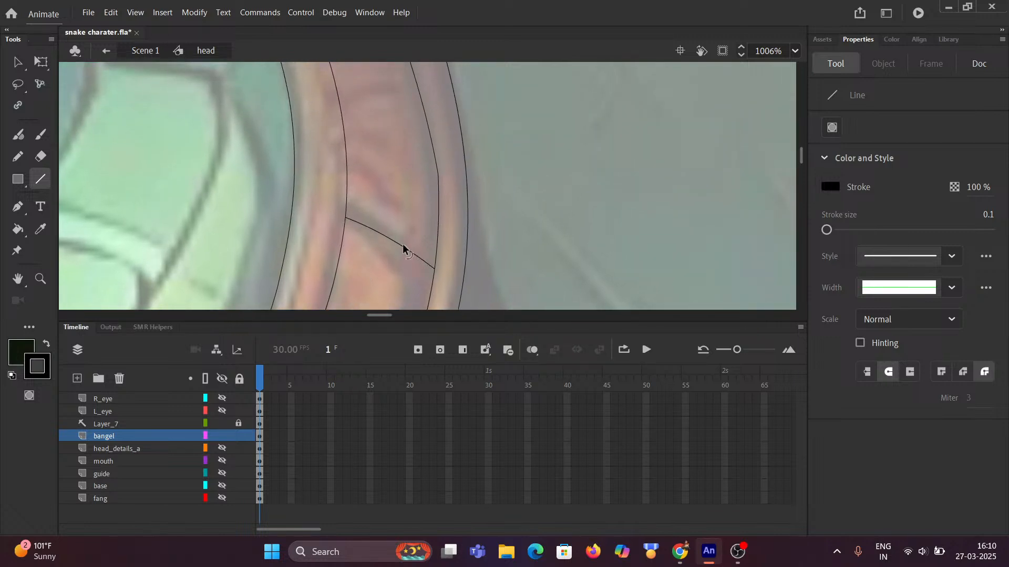
# Add the following rib lines where the large bangle's band starts bending toward the head, and curve them to the reference
pyautogui.moveTo(387, 187)
pyautogui.mouseDown()
pyautogui.moveTo(345, 279)
pyautogui.moveTo(383, 304)
pyautogui.moveTo(413, 306)
pyautogui.mouseUp()
pyautogui.moveTo(374, 257)
pyautogui.mouseDown()
pyautogui.moveTo(397, 218)
pyautogui.moveTo(394, 269)
pyautogui.mouseUp()
pyautogui.hotkey('ctrl', 'z')
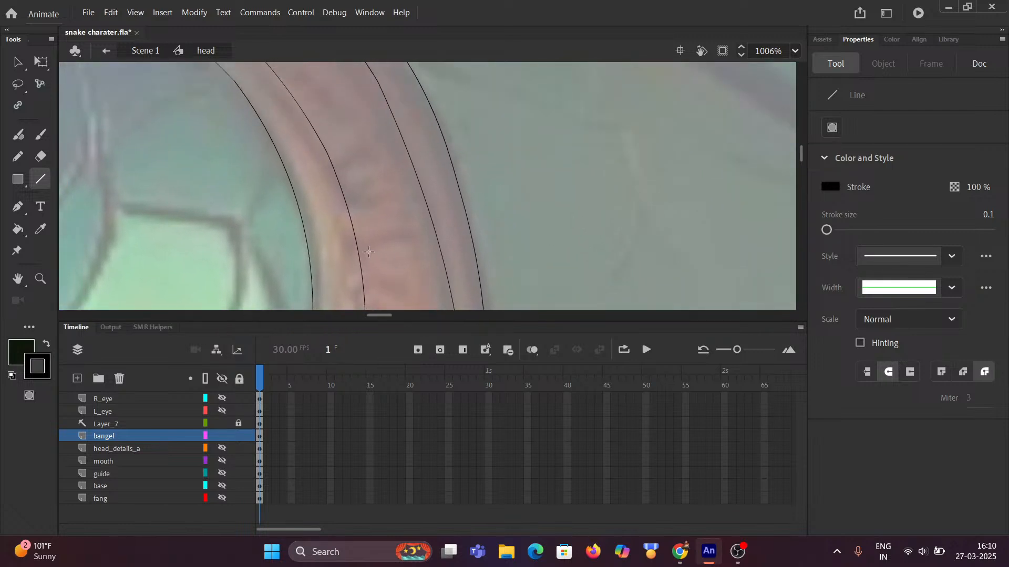
pyautogui.scroll(-5, 394, 269)
pyautogui.scroll(-3, 460, 203)
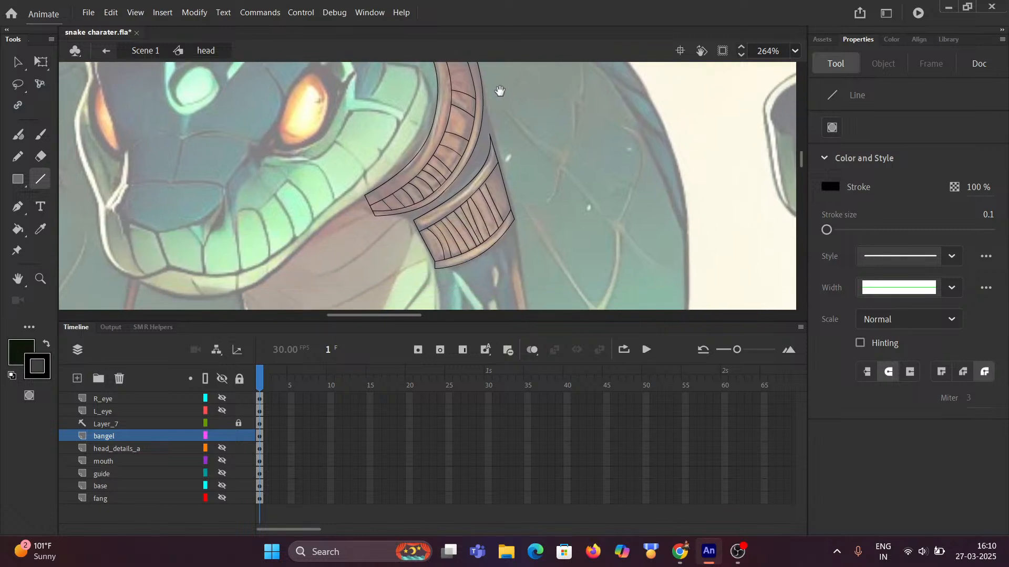
pyautogui.scroll(5, 500, 96)
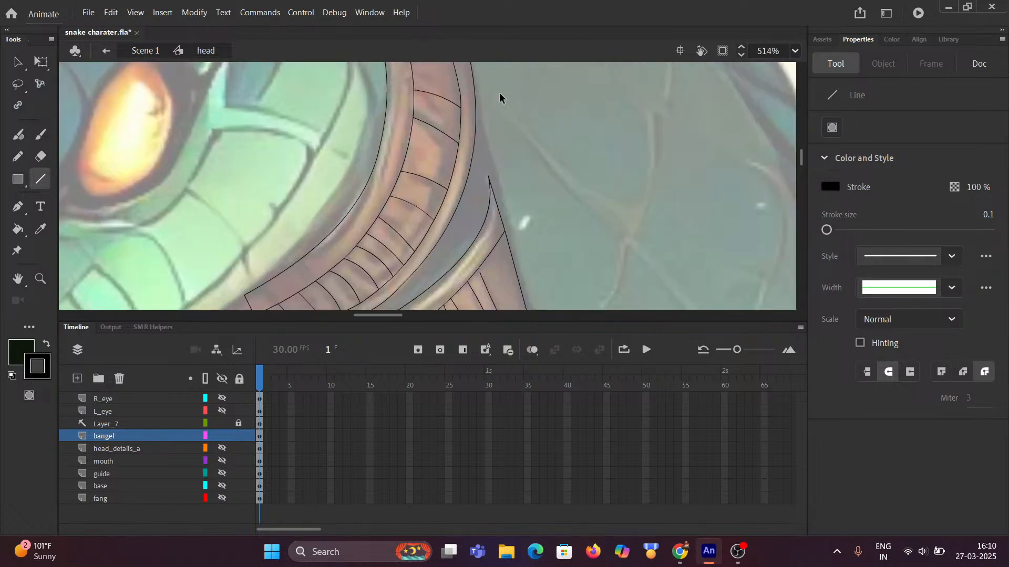
pyautogui.moveTo(396, 90)
pyautogui.mouseDown()
pyautogui.moveTo(380, 195)
pyautogui.moveTo(510, 225)
pyautogui.moveTo(464, 209)
pyautogui.mouseUp()
pyautogui.scroll(4, 388, 198)
pyautogui.scroll(2, 386, 173)
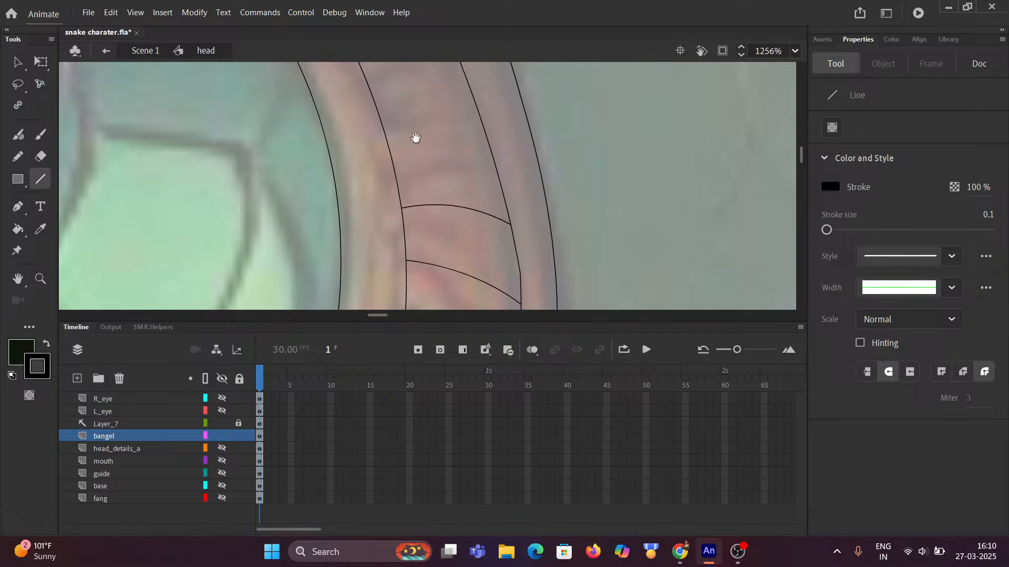
# Draw curved rib lines across the upper bend of the large bangle, spanning from the inner to the outer rim line
pyautogui.moveTo(414, 137); pyautogui.dragTo(421, 182)
pyautogui.moveTo(402, 218)
pyautogui.mouseDown()
pyautogui.moveTo(494, 193)
pyautogui.moveTo(447, 201)
pyautogui.mouseUp()
pyautogui.moveTo(407, 153)
pyautogui.mouseDown()
pyautogui.moveTo(405, 223)
pyautogui.moveTo(488, 187)
pyautogui.mouseUp()
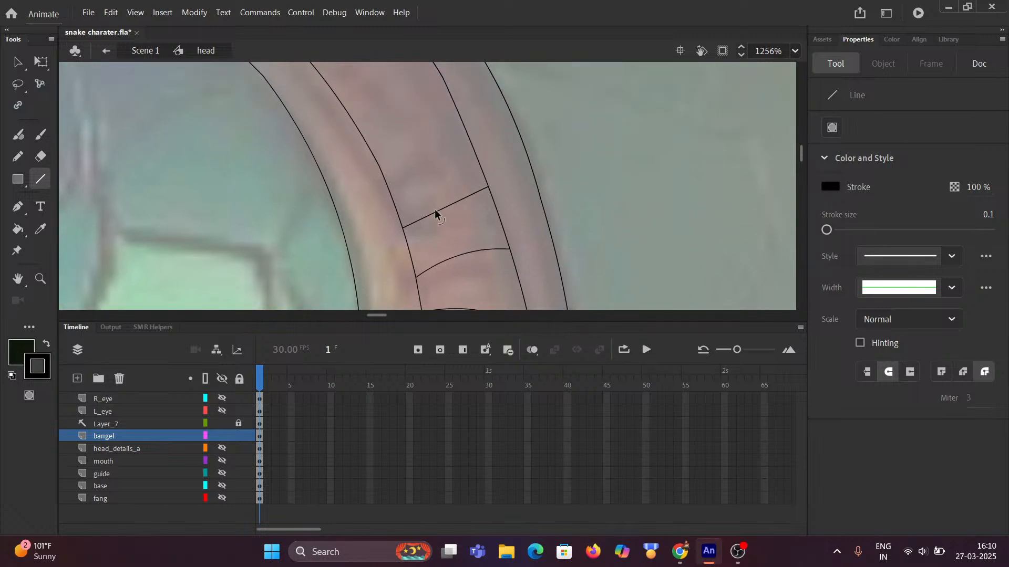
pyautogui.moveTo(434, 210); pyautogui.dragTo(433, 205)
pyautogui.moveTo(405, 162)
pyautogui.mouseDown()
pyautogui.moveTo(430, 227)
pyautogui.moveTo(405, 226)
pyautogui.moveTo(487, 185)
pyautogui.moveTo(448, 191)
pyautogui.moveTo(457, 207)
pyautogui.moveTo(507, 178)
pyautogui.moveTo(461, 191)
pyautogui.mouseUp()
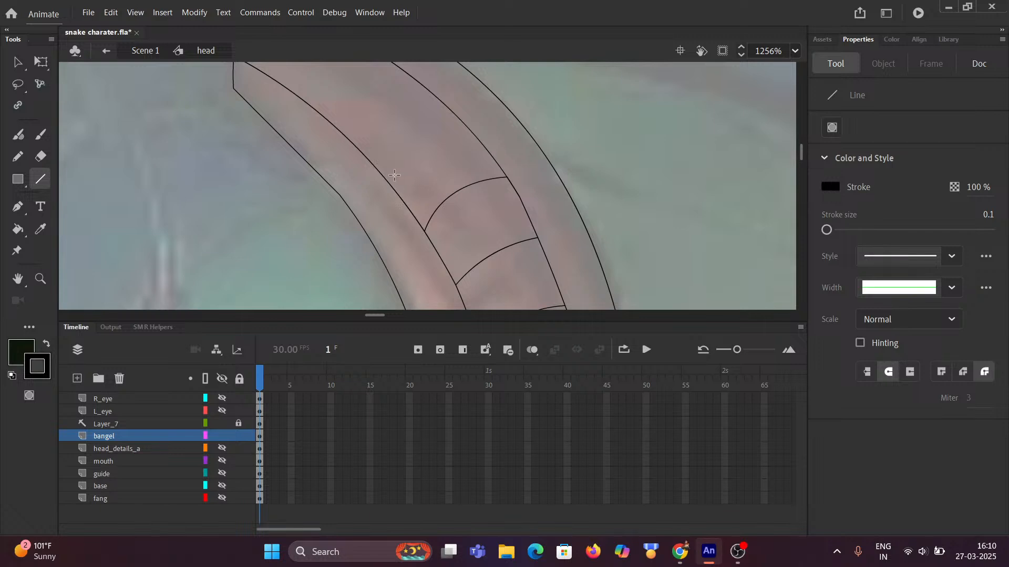
pyautogui.moveTo(389, 181)
pyautogui.mouseDown()
pyautogui.moveTo(469, 130)
pyautogui.moveTo(428, 151)
pyautogui.mouseUp()
pyautogui.scroll(5, 428, 162)
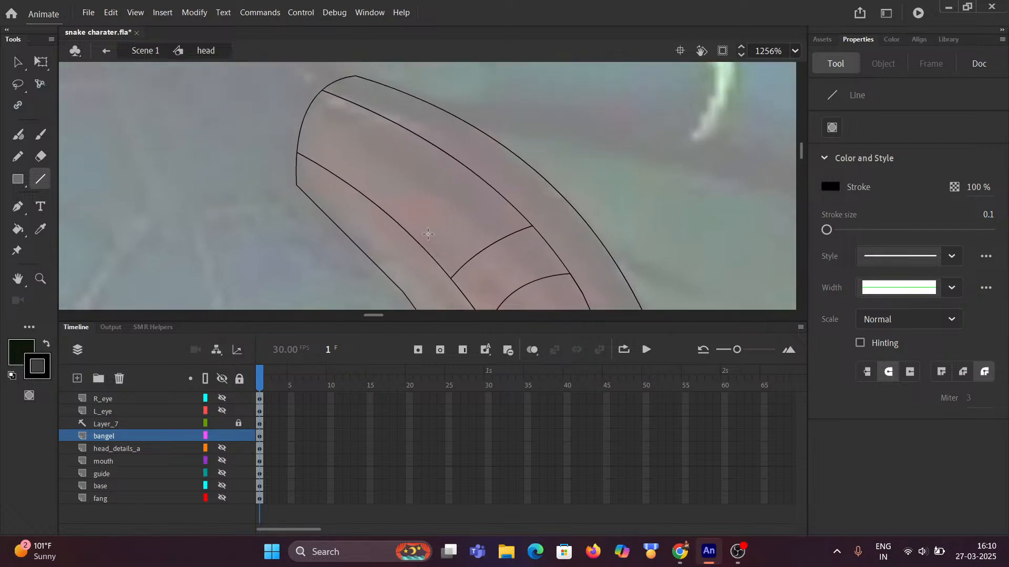
# Draw the last rib lines up to the tip of the large bangle behind the head and curve them to match
pyautogui.moveTo(420, 237); pyautogui.dragTo(484, 181)
pyautogui.hotkey('ctrl', 'e')
pyautogui.hotkey('ctrl', 'e')
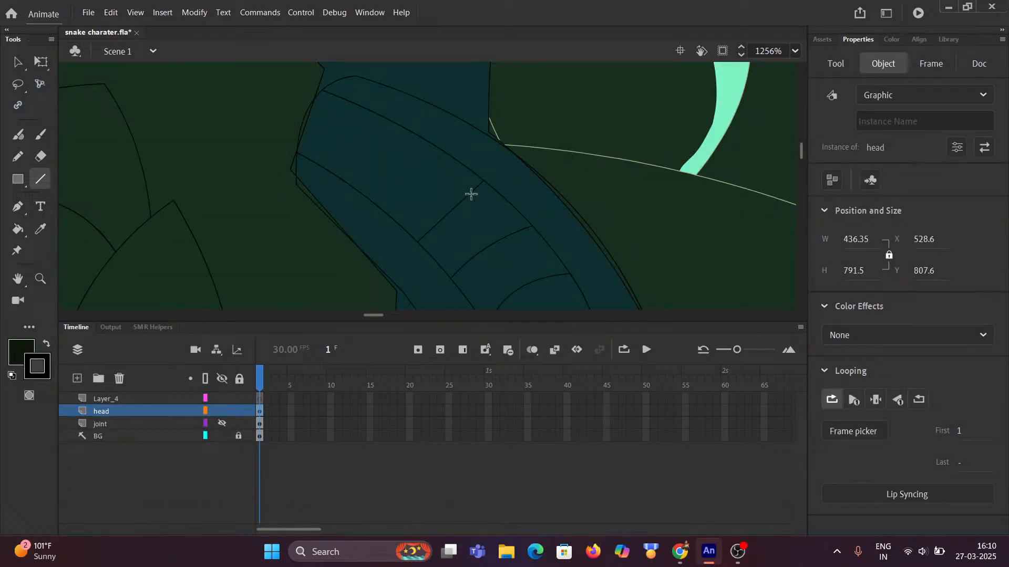
pyautogui.hotkey('ctrl', 'e')
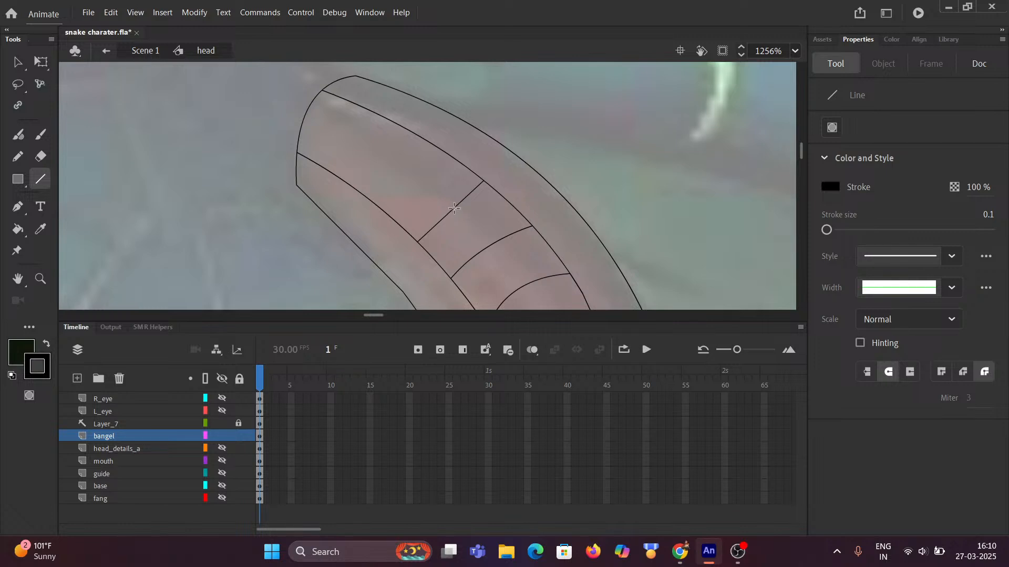
pyautogui.moveTo(451, 212); pyautogui.dragTo(449, 210)
pyautogui.moveTo(380, 208)
pyautogui.mouseDown()
pyautogui.moveTo(437, 153)
pyautogui.moveTo(411, 169)
pyautogui.mouseUp()
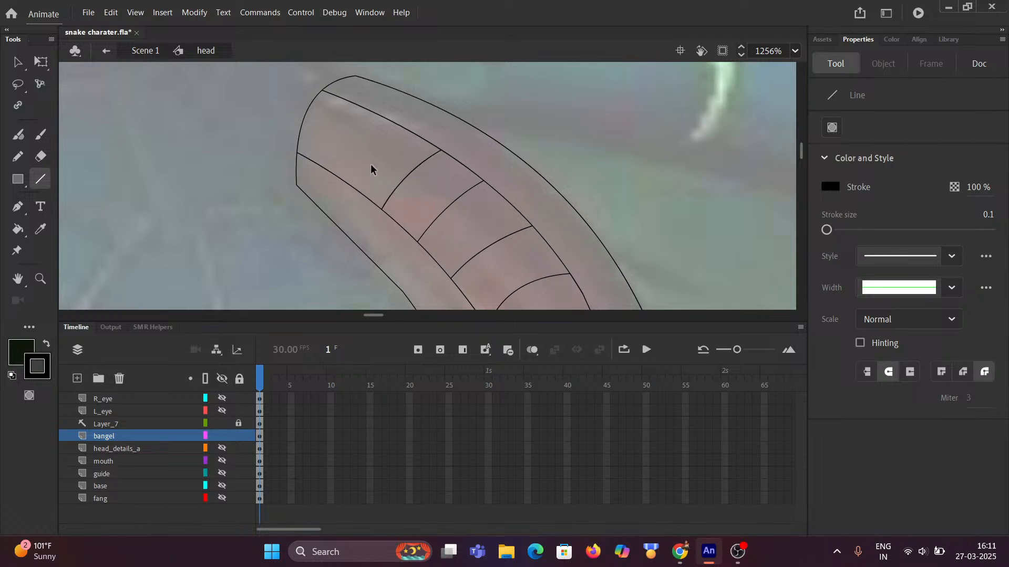
pyautogui.moveTo(334, 174)
pyautogui.mouseDown()
pyautogui.moveTo(391, 122)
pyautogui.moveTo(360, 139)
pyautogui.mouseUp()
pyautogui.moveTo(312, 161)
pyautogui.mouseDown()
pyautogui.moveTo(354, 105)
pyautogui.moveTo(331, 124)
pyautogui.mouseUp()
pyautogui.scroll(-8, 362, 136)
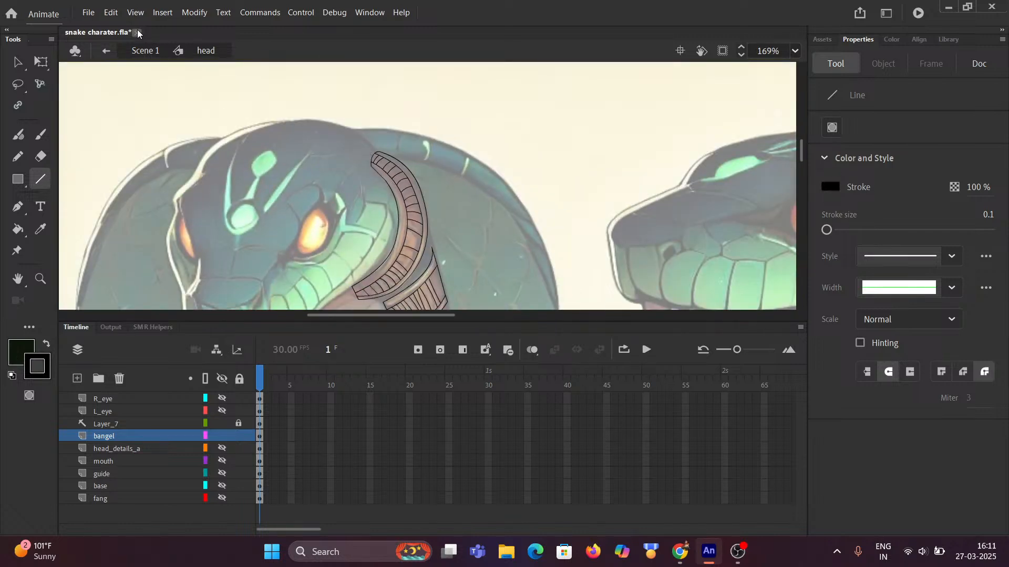
# Switch the keyboard shortcut preset from EDAPT CC shortcuts v7 to Default Set (read-only) and apply it
pyautogui.click(115, 13)
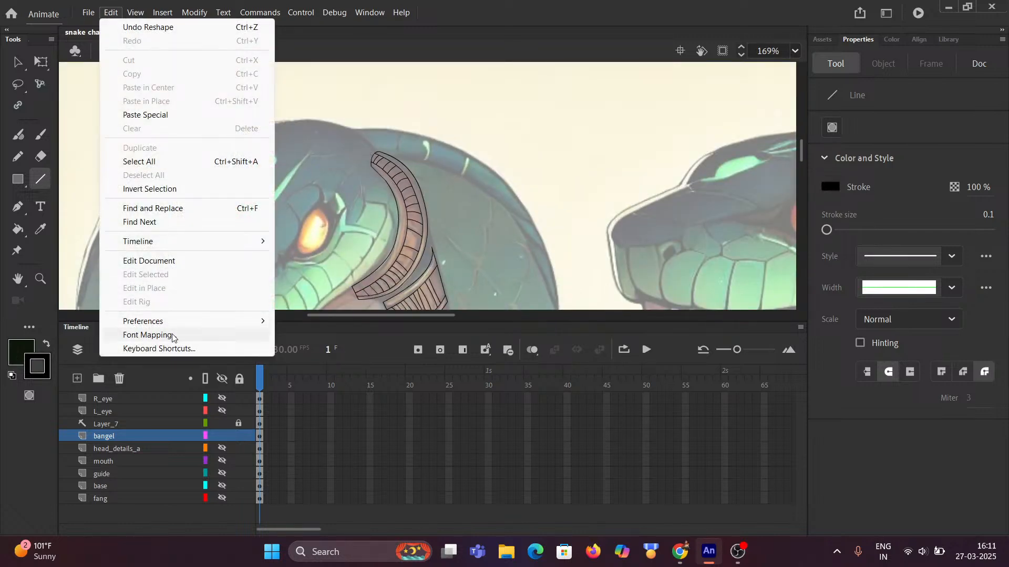
pyautogui.click(161, 348)
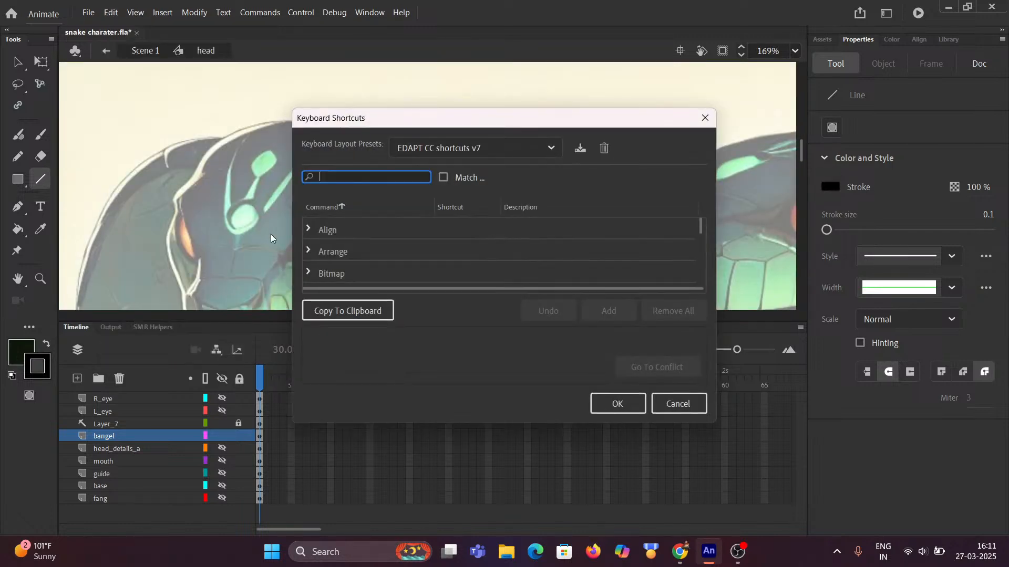
pyautogui.click(460, 149)
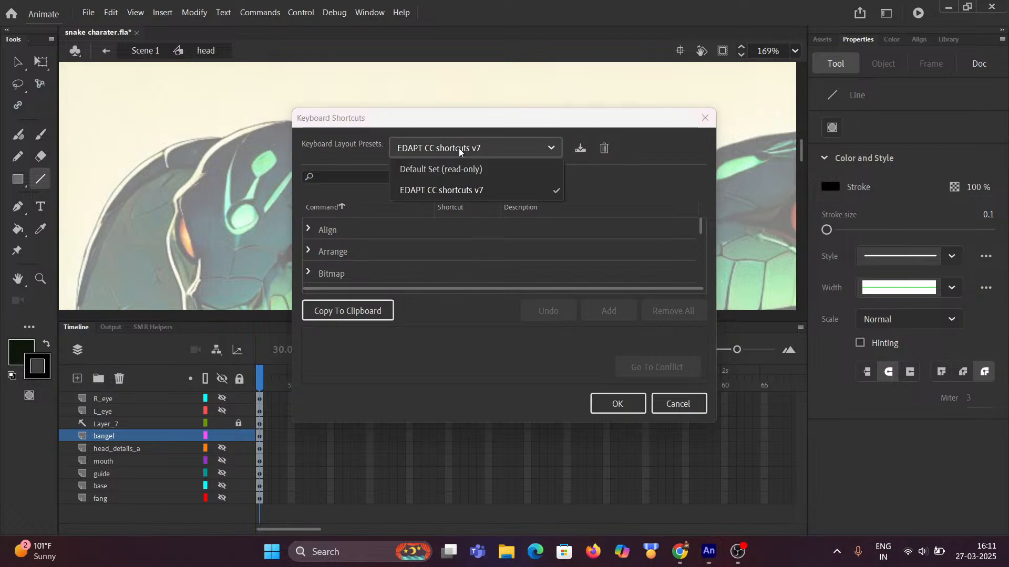
pyautogui.click(446, 168)
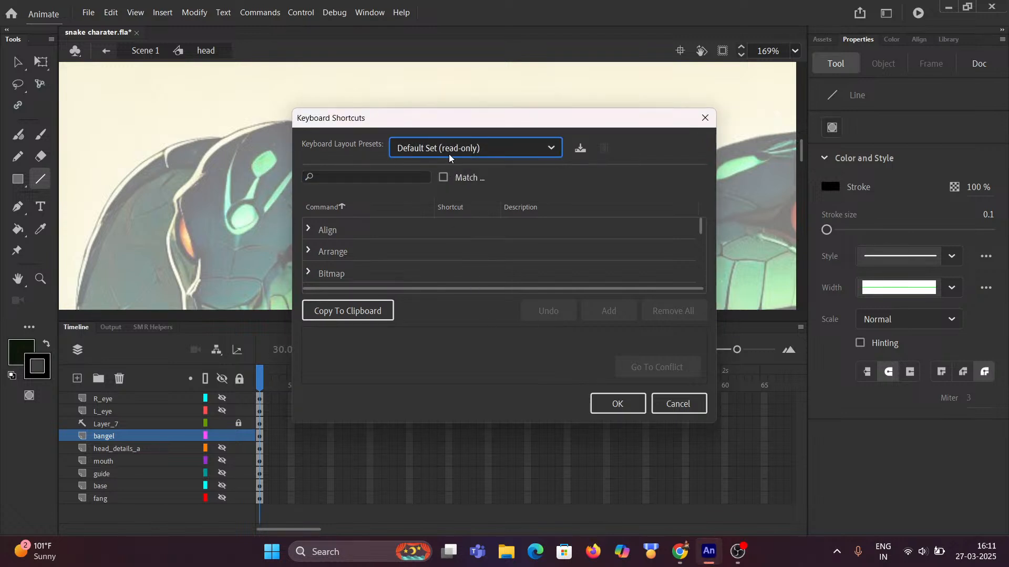
pyautogui.click(402, 150)
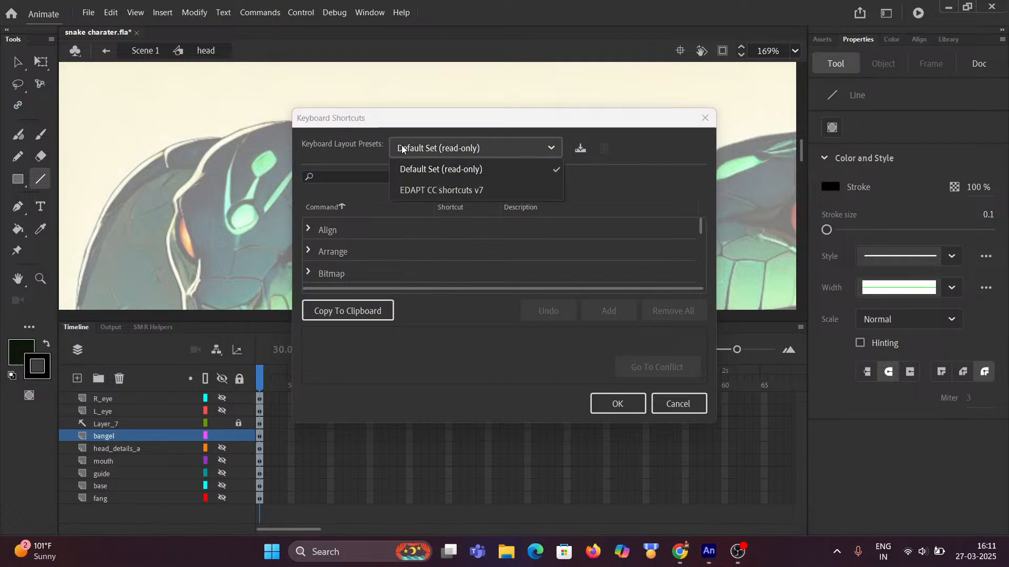
pyautogui.click(401, 149)
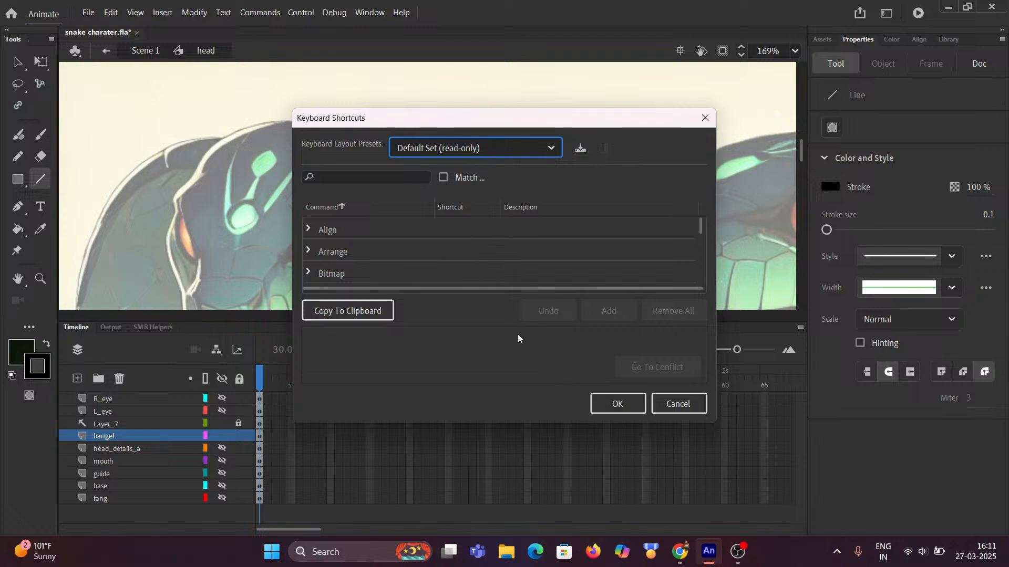
pyautogui.click(597, 403)
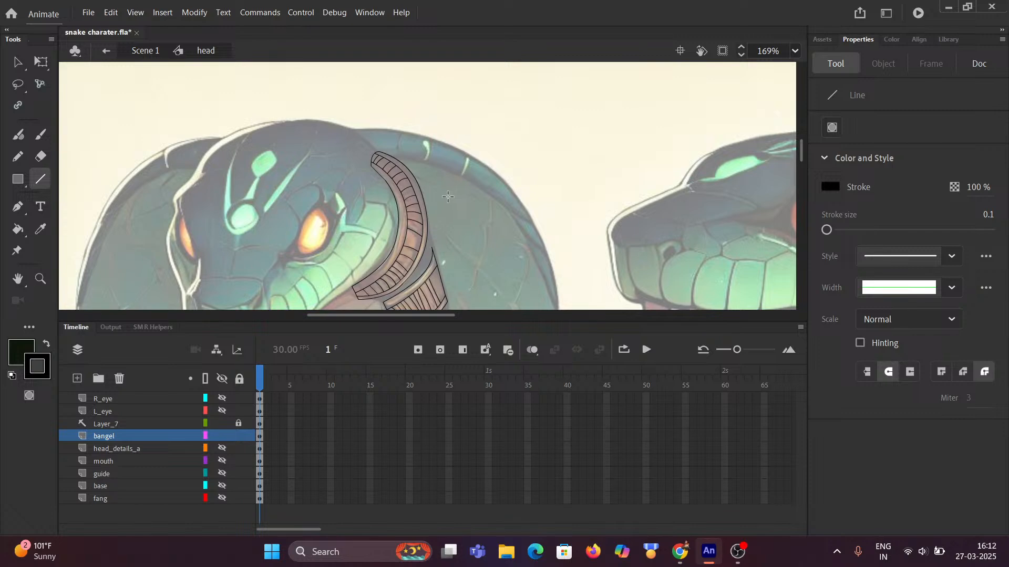
# Sample the golden-brown rim color of the lowest neck bangle in the full-color reference as the fill color
pyautogui.scroll(-5, 449, 210)
pyautogui.scroll(5, 504, 174)
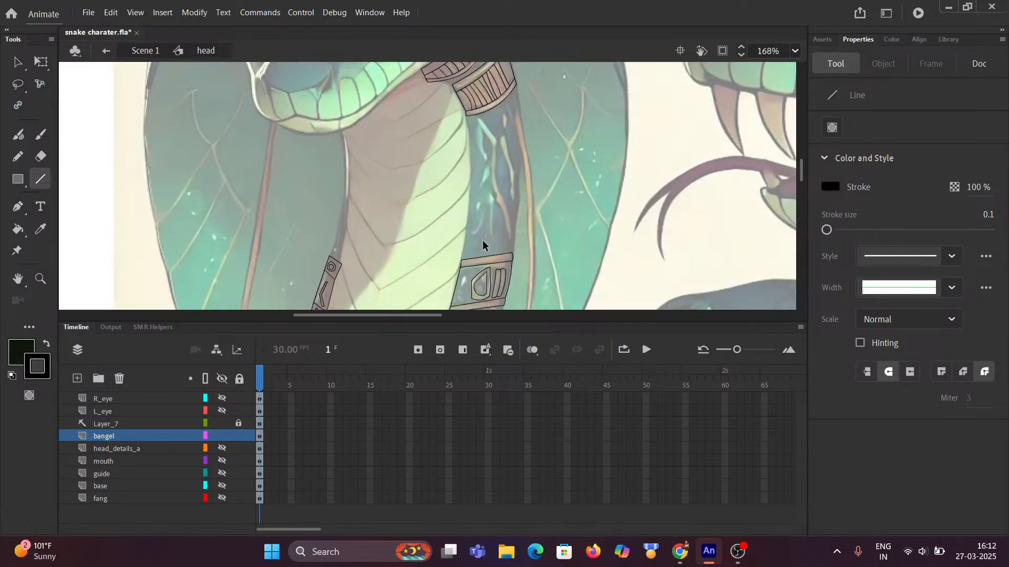
pyautogui.scroll(6, 483, 231)
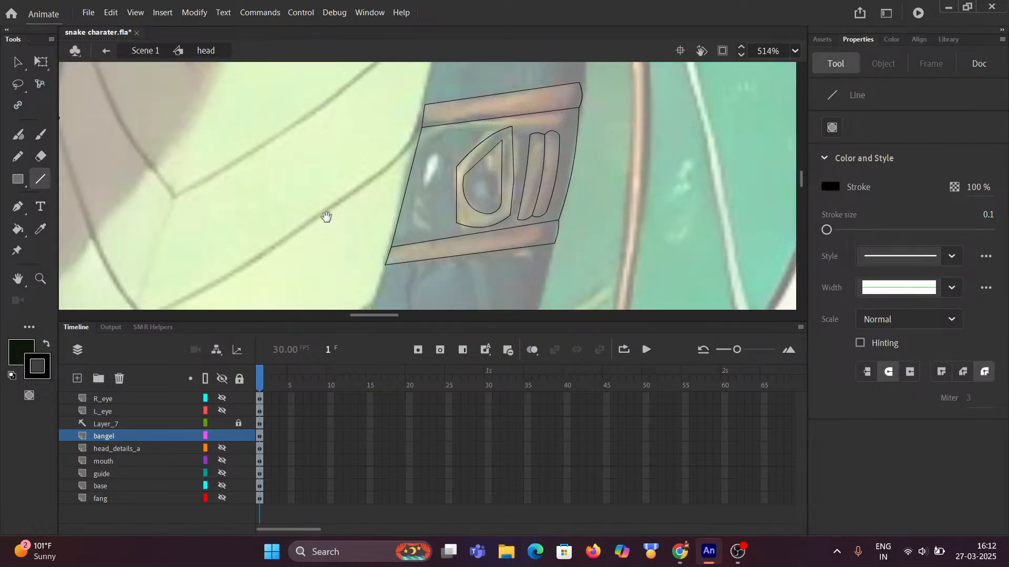
pyautogui.scroll(-10, 339, 196)
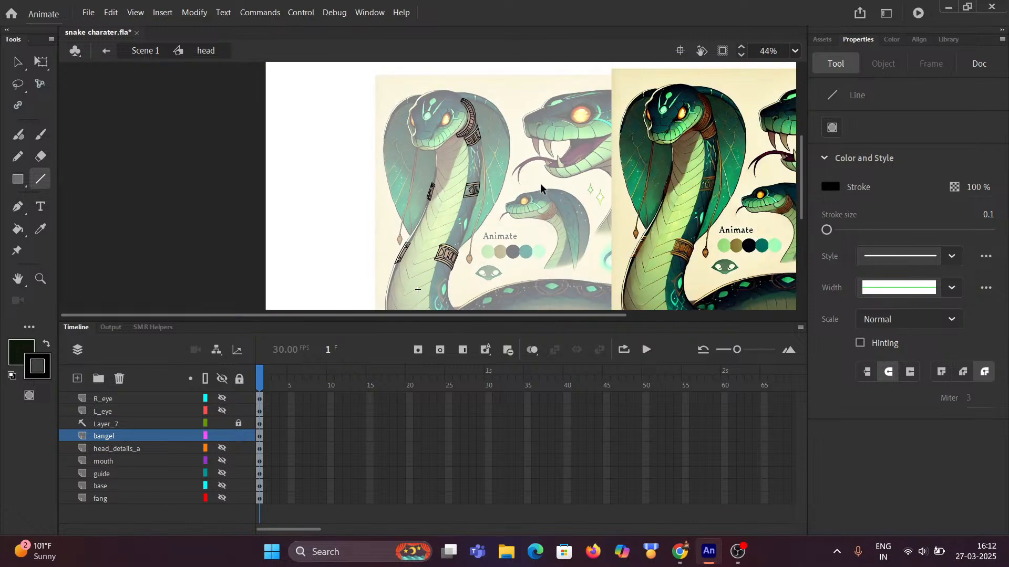
pyautogui.scroll(3, 499, 200)
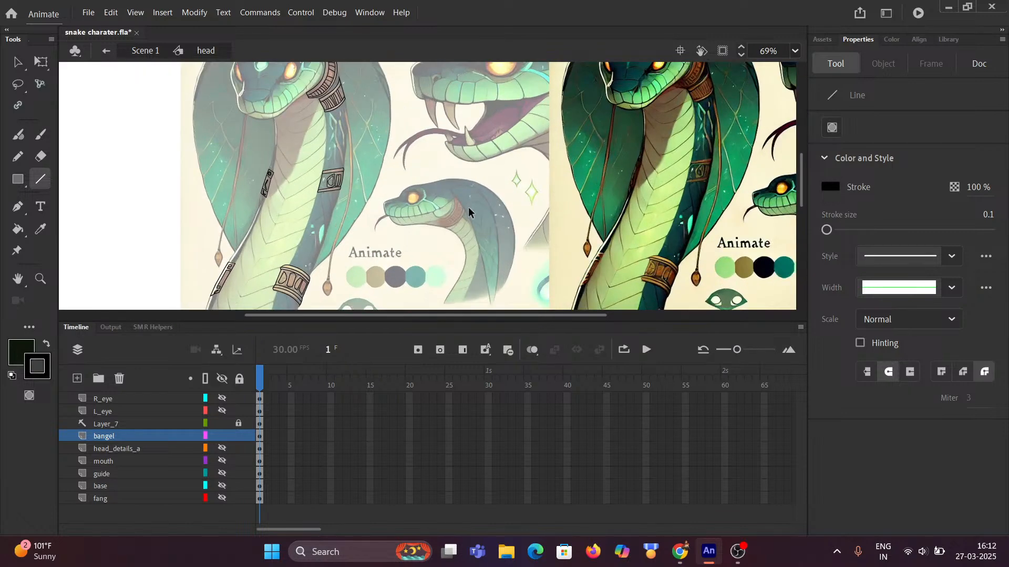
pyautogui.scroll(4, 443, 256)
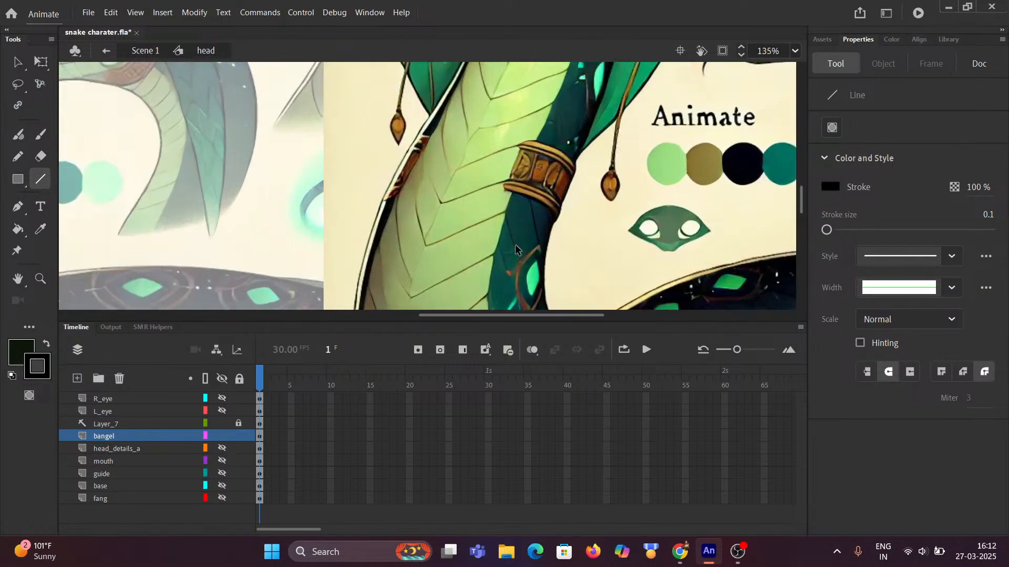
pyautogui.scroll(4, 512, 213)
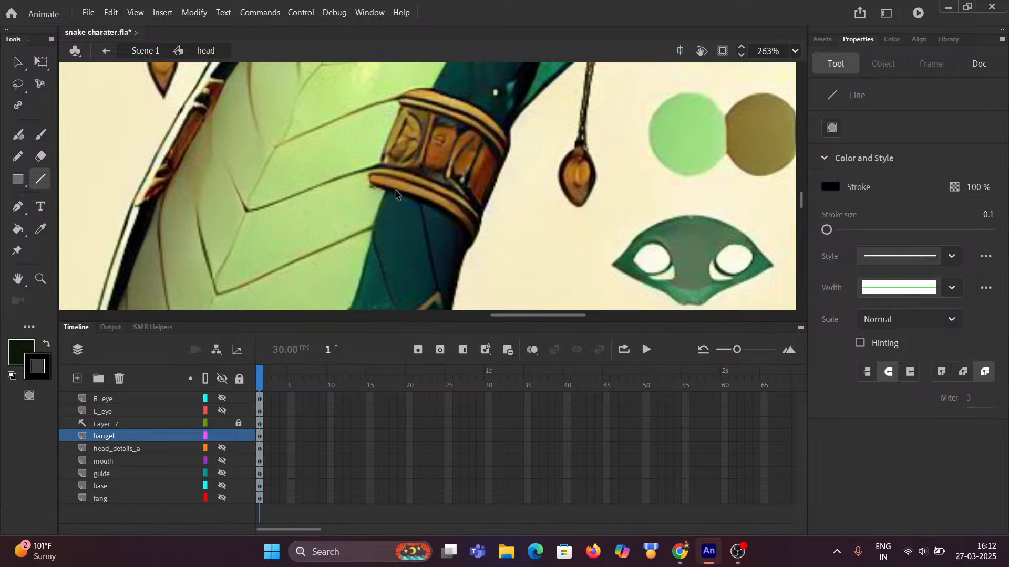
pyautogui.scroll(3, 402, 191)
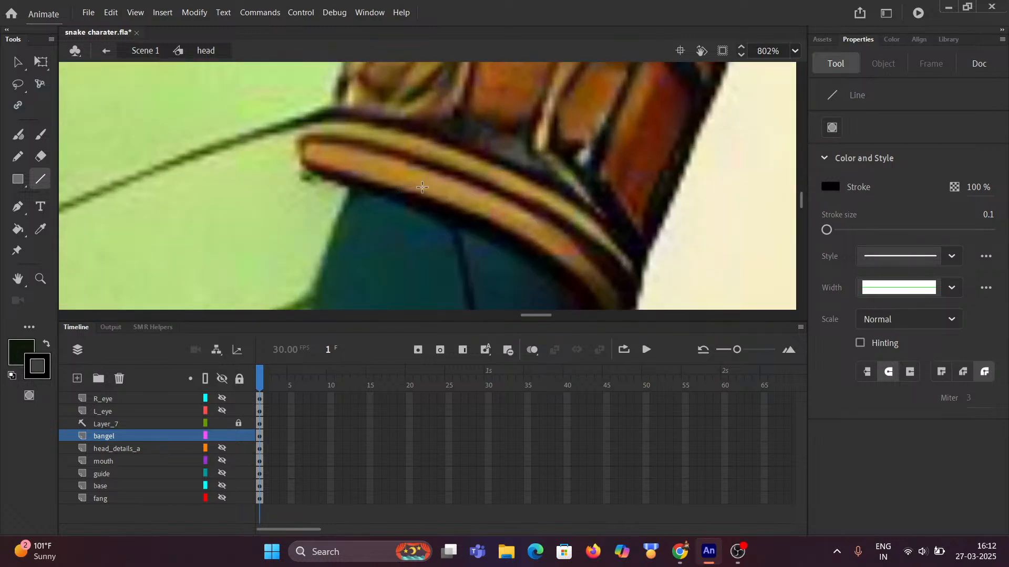
pyautogui.press('i')
pyautogui.click(435, 178)
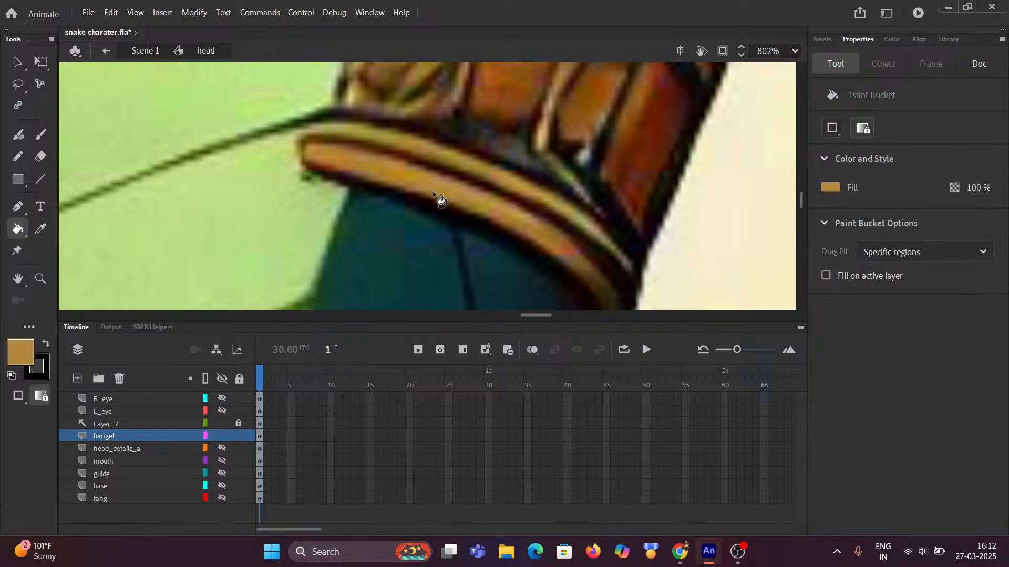
pyautogui.scroll(-5, 430, 199)
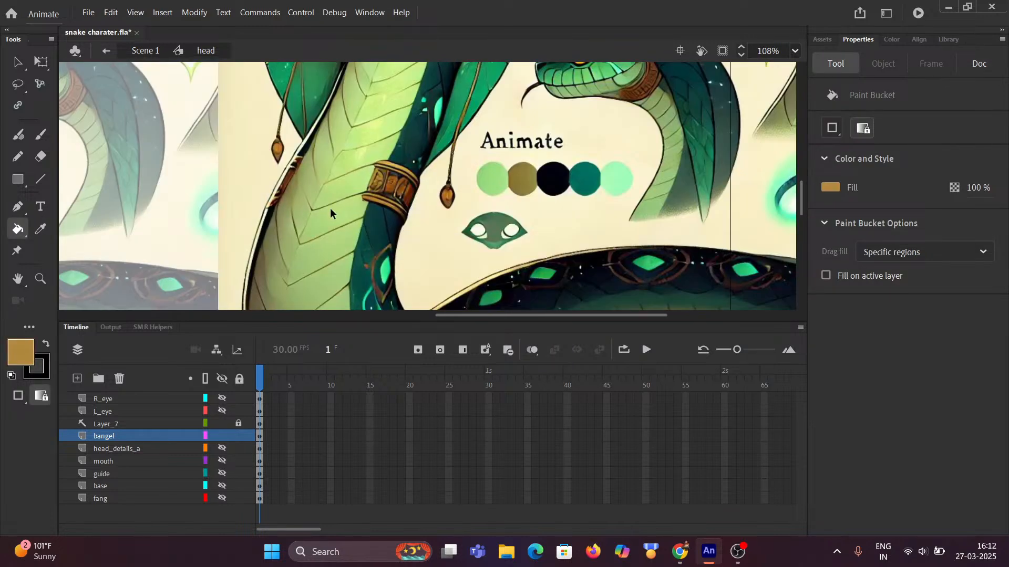
pyautogui.hscroll(-5, 218, 198)
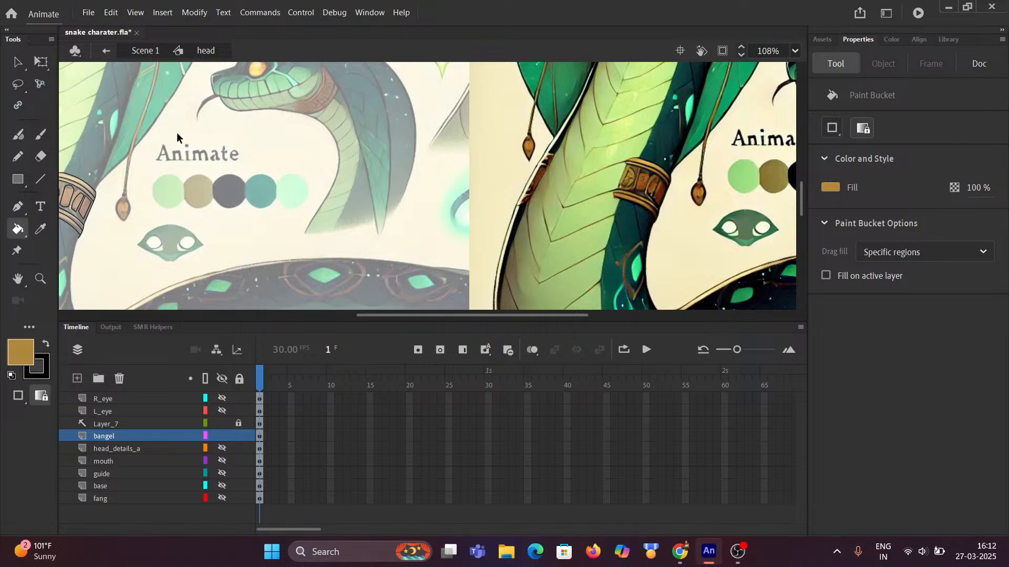
# Fill the top rim band of the lowest traced neck bangle with the sampled golden brown and copy its hex code B2883F
pyautogui.hscroll(-5, 182, 144)
pyautogui.scroll(5, 396, 201)
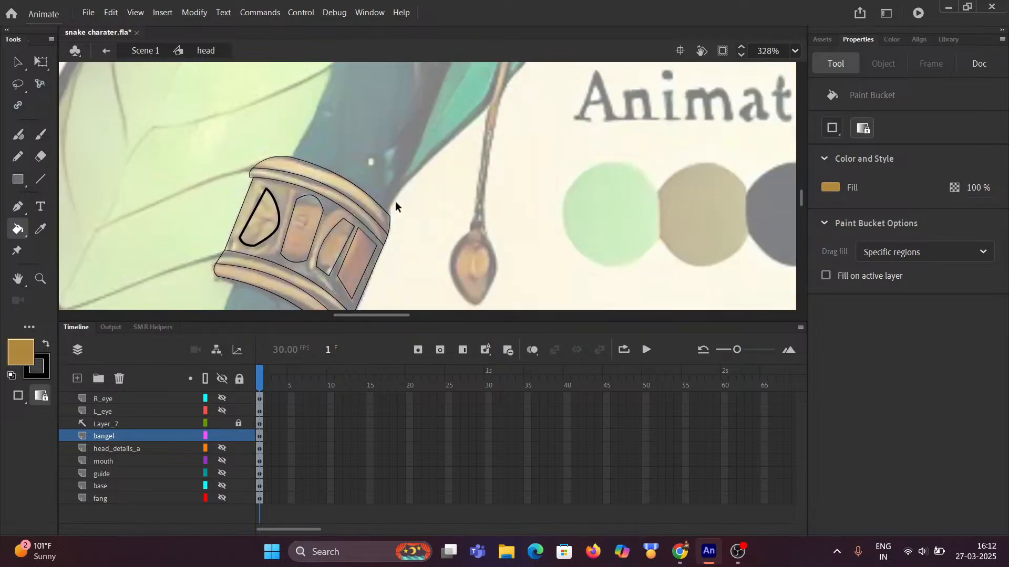
pyautogui.click(354, 205)
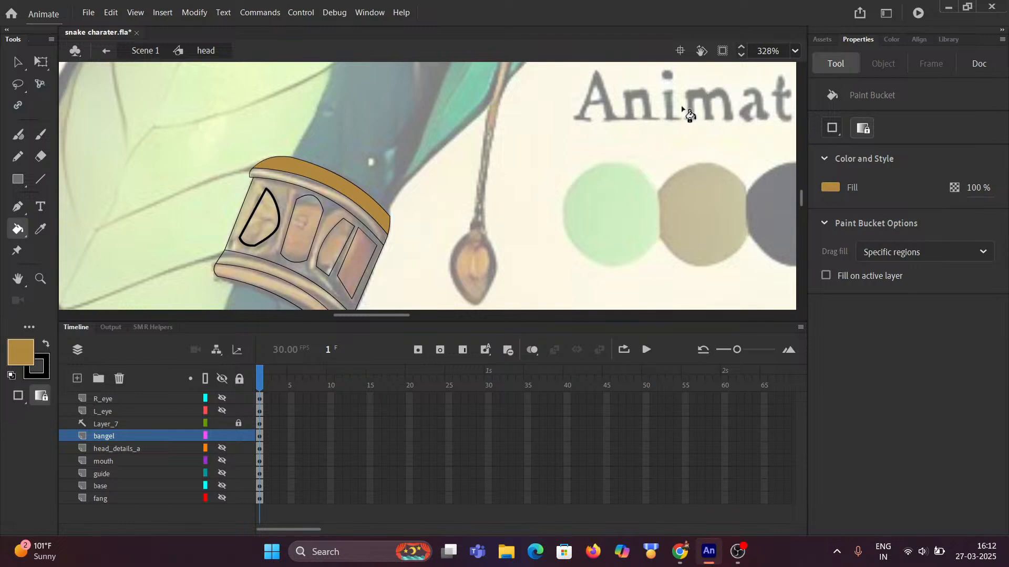
pyautogui.click(891, 39)
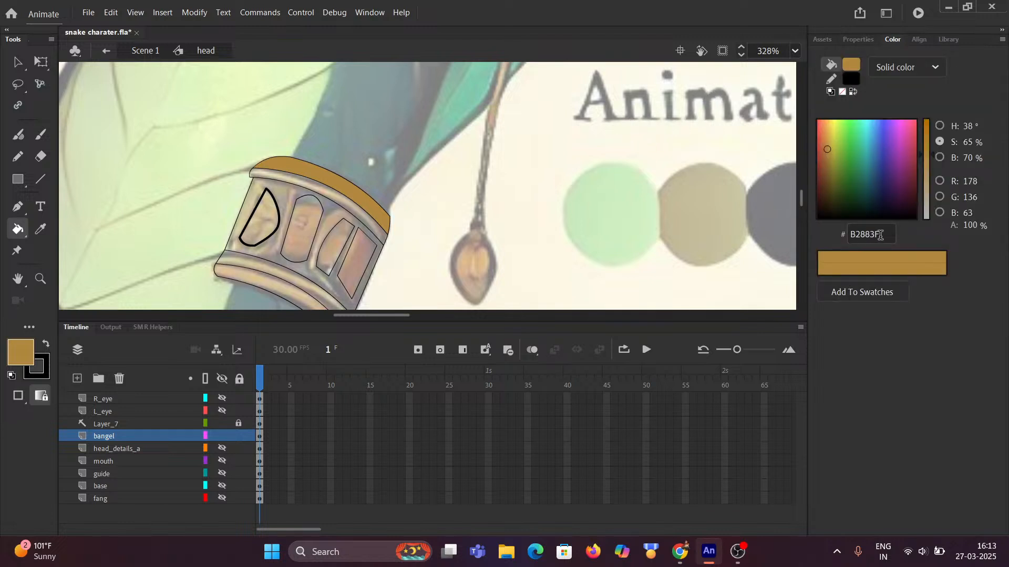
pyautogui.moveTo(877, 234); pyautogui.dragTo(844, 237)
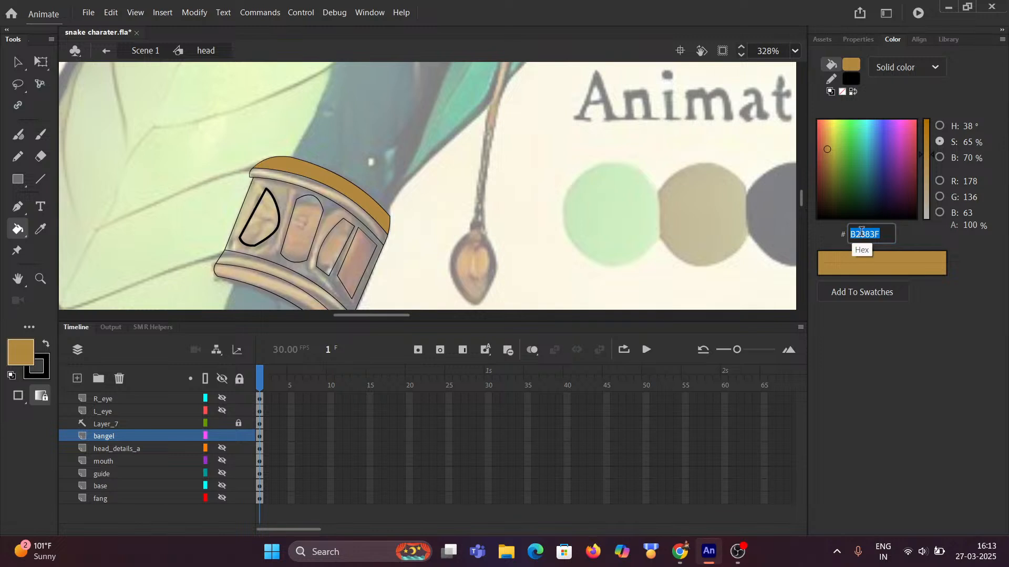
pyautogui.rightClick(857, 234)
pyautogui.click(704, 274)
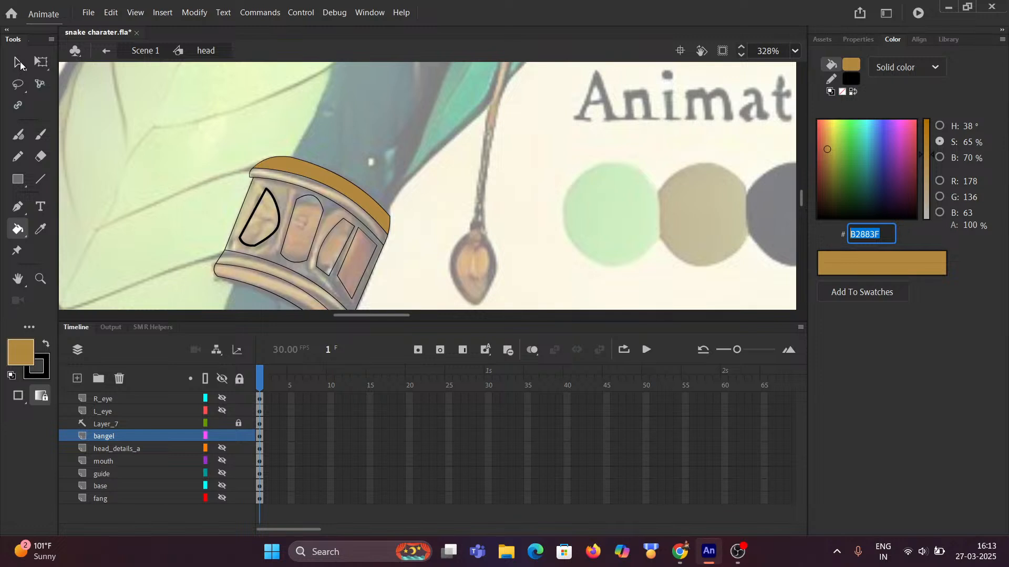
# Change the top rim band's fill to a linear gradient and set its white end color stop to B2883F
pyautogui.click(18, 63)
pyautogui.click(313, 179)
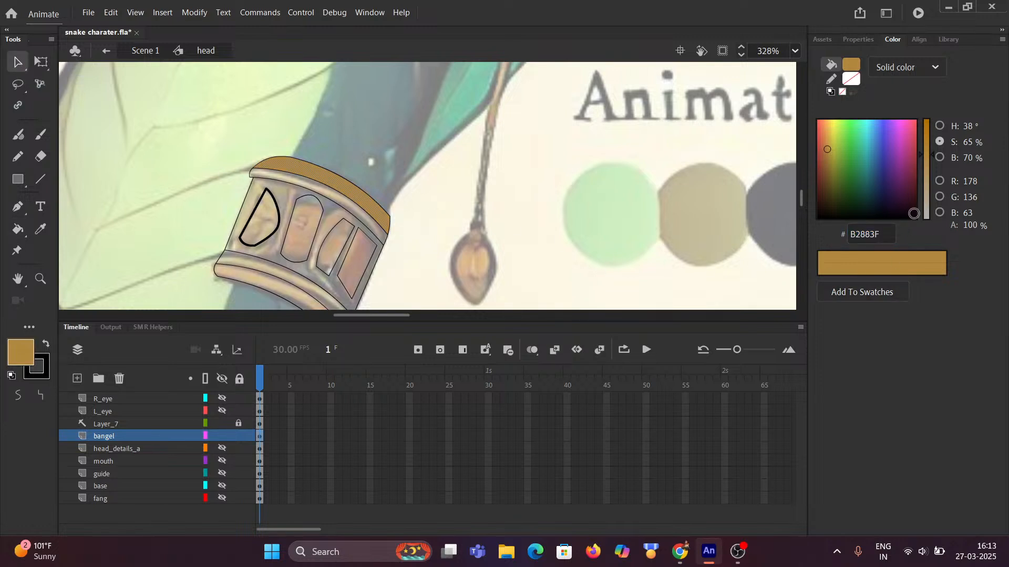
pyautogui.click(924, 66)
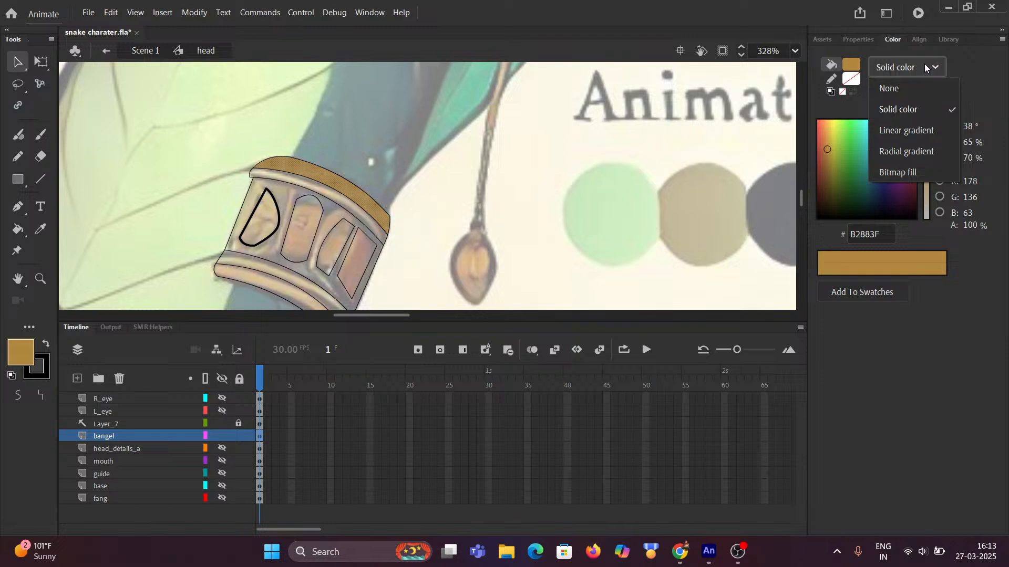
pyautogui.click(913, 130)
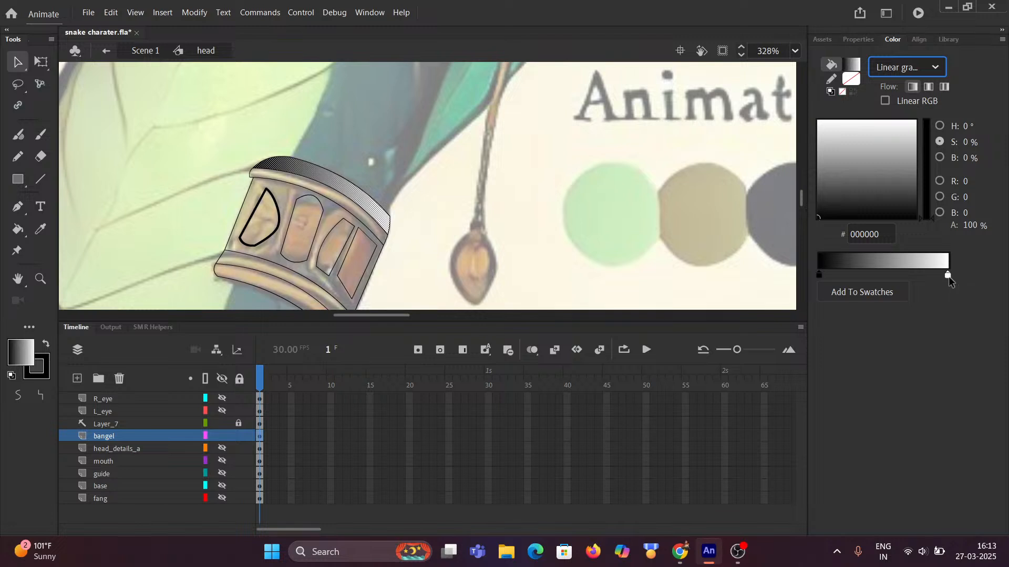
pyautogui.click(949, 277)
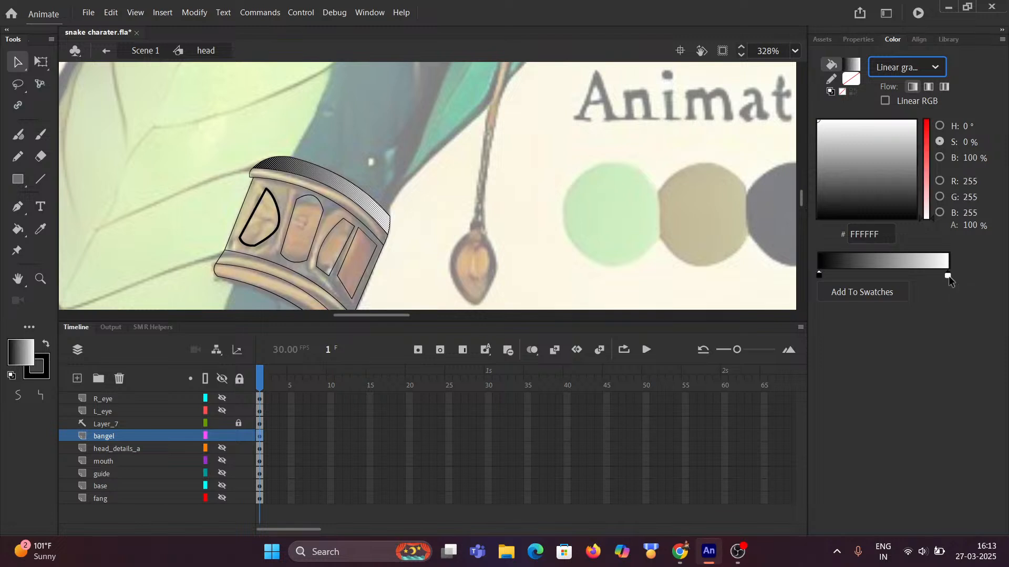
pyautogui.click(884, 233)
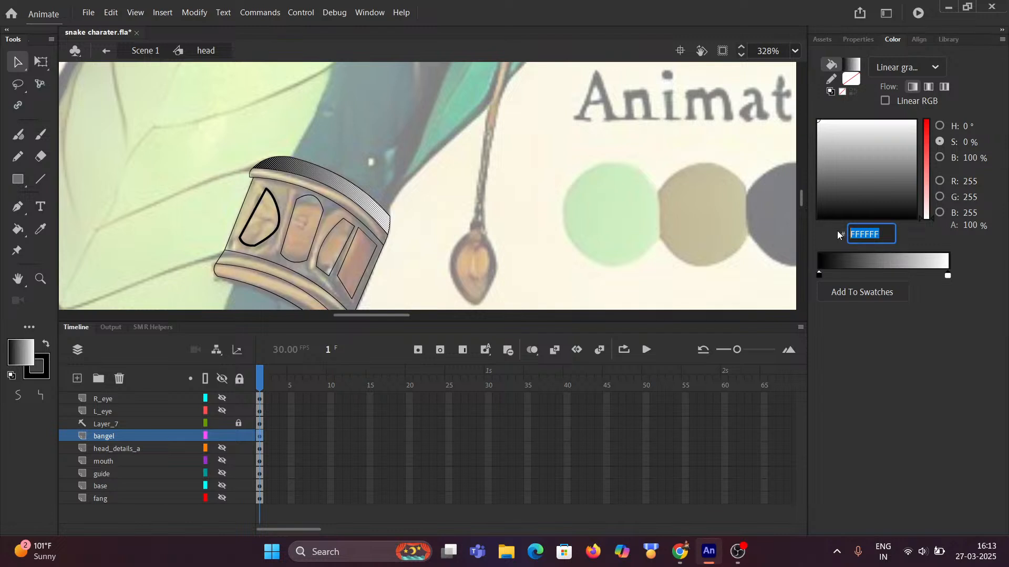
pyautogui.hotkey('ctrl', 'v')
pyautogui.click(898, 348)
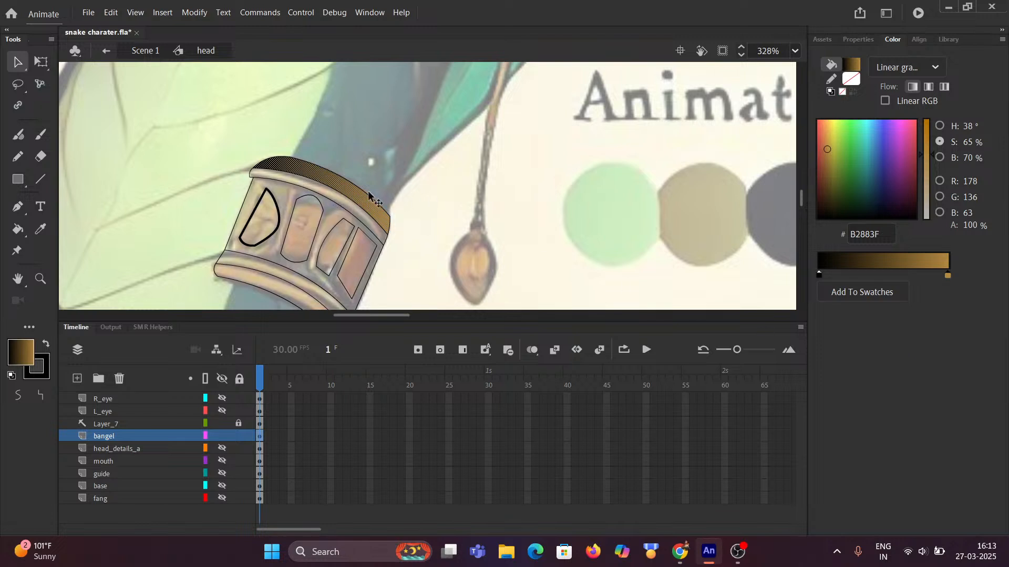
# Sample the orange-brown of the lowest bangle's rounded middle panel in the full-color reference as the fill color
pyautogui.scroll(-3, 674, 195)
pyautogui.scroll(-5, 667, 148)
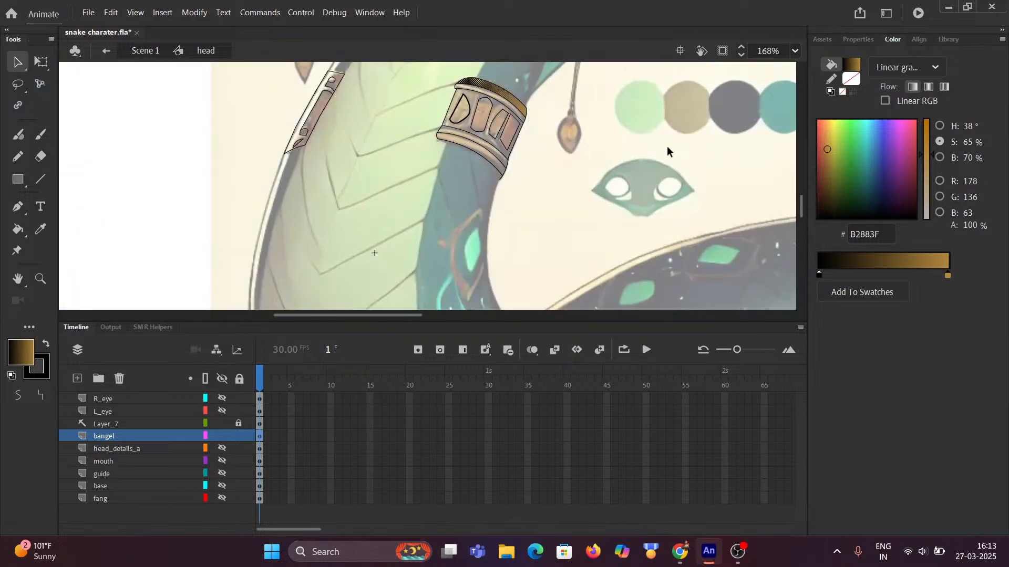
pyautogui.moveTo(675, 151); pyautogui.dragTo(318, 169)
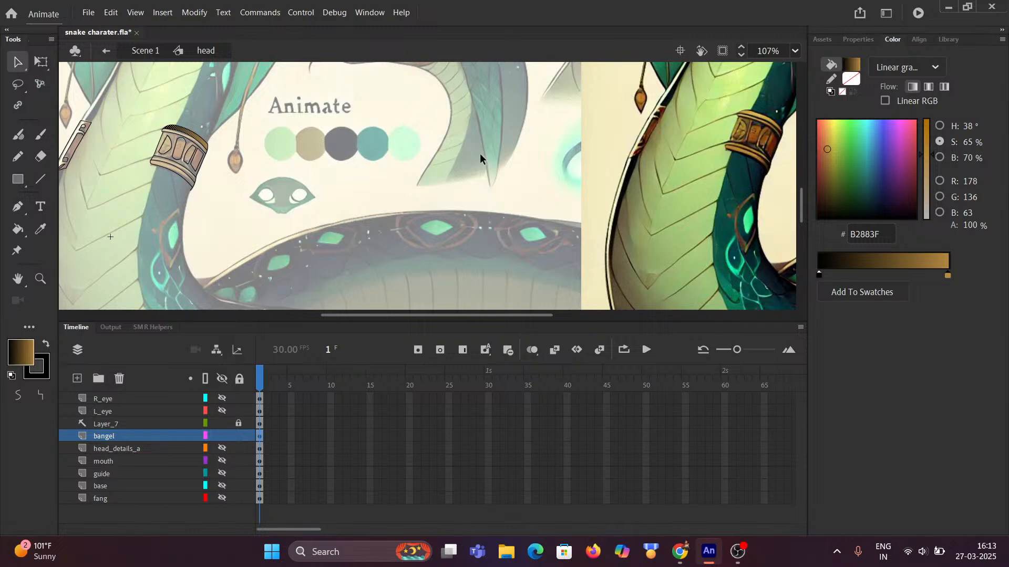
pyautogui.scroll(2, 736, 138)
pyautogui.scroll(1, 737, 138)
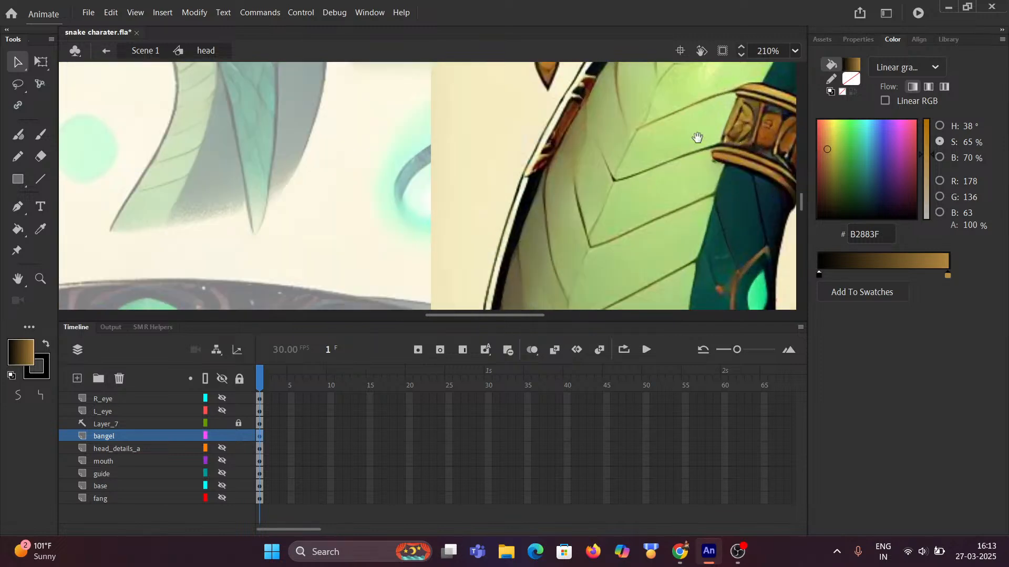
pyautogui.moveTo(705, 140); pyautogui.dragTo(423, 158)
pyautogui.scroll(5, 424, 157)
pyautogui.scroll(2, 522, 174)
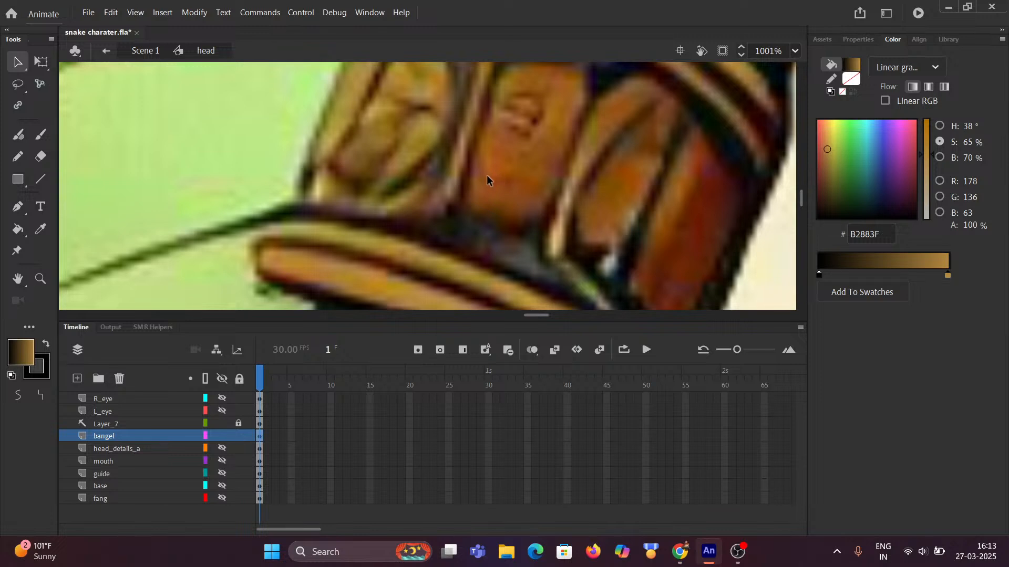
pyautogui.press('i')
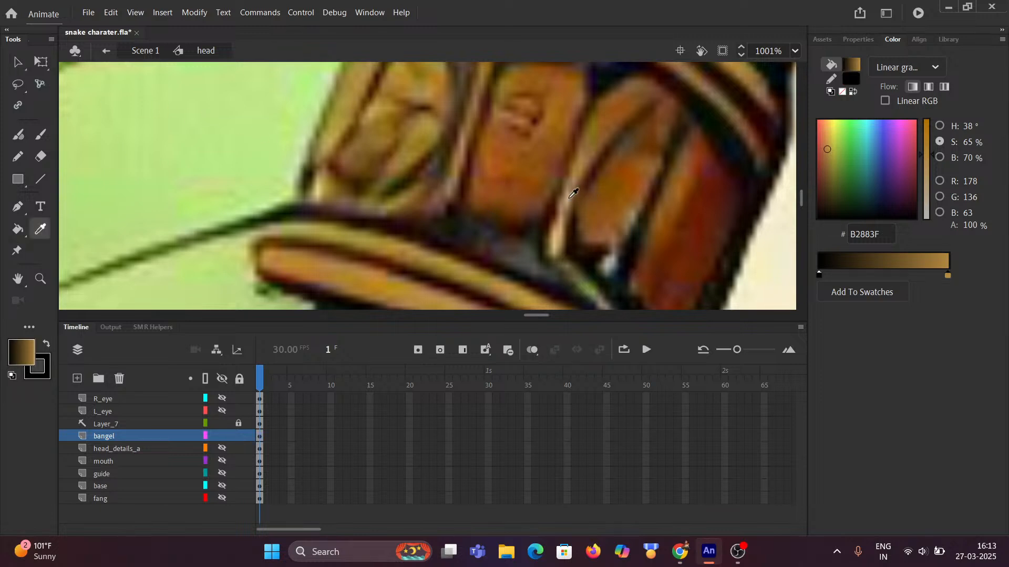
pyautogui.click(508, 173)
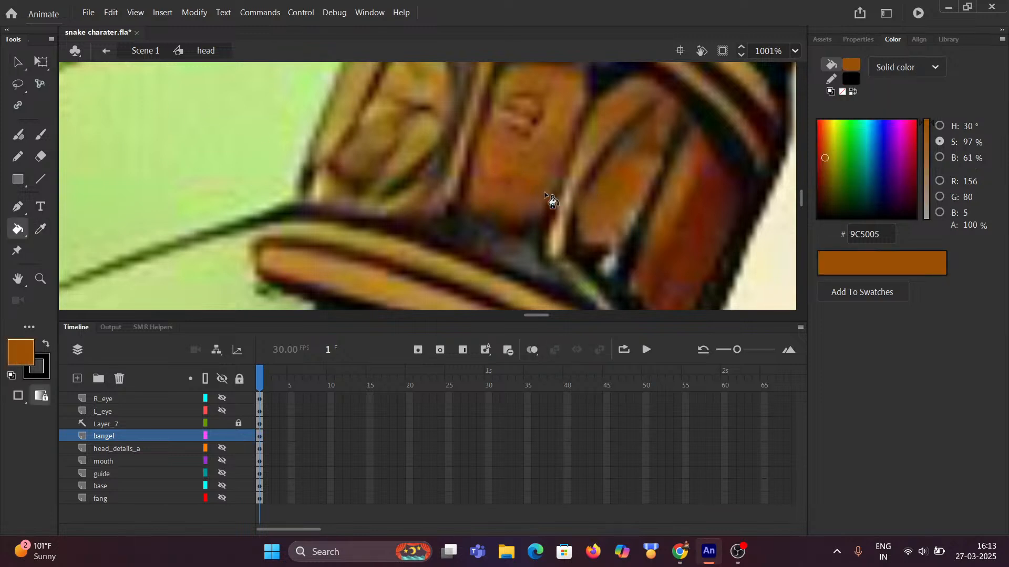
# Copy the sampled orange-brown's hex code 9C5005
pyautogui.click(883, 234)
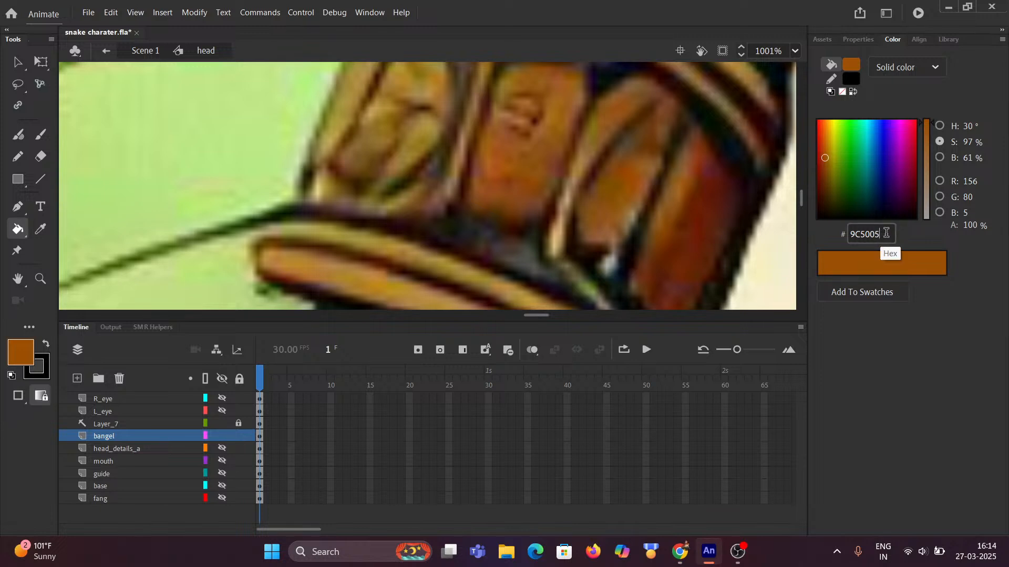
pyautogui.doubleClick(886, 233)
pyautogui.hotkey('ctrl', 'c')
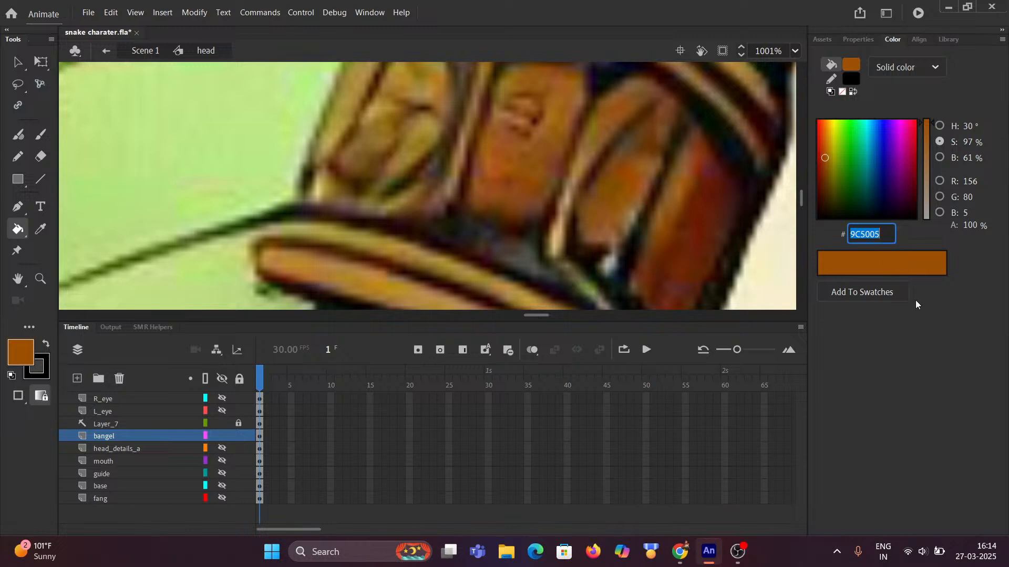
# Set the black start color stop of the top rim band's linear gradient to 9C5005
pyautogui.scroll(-5, 561, 182)
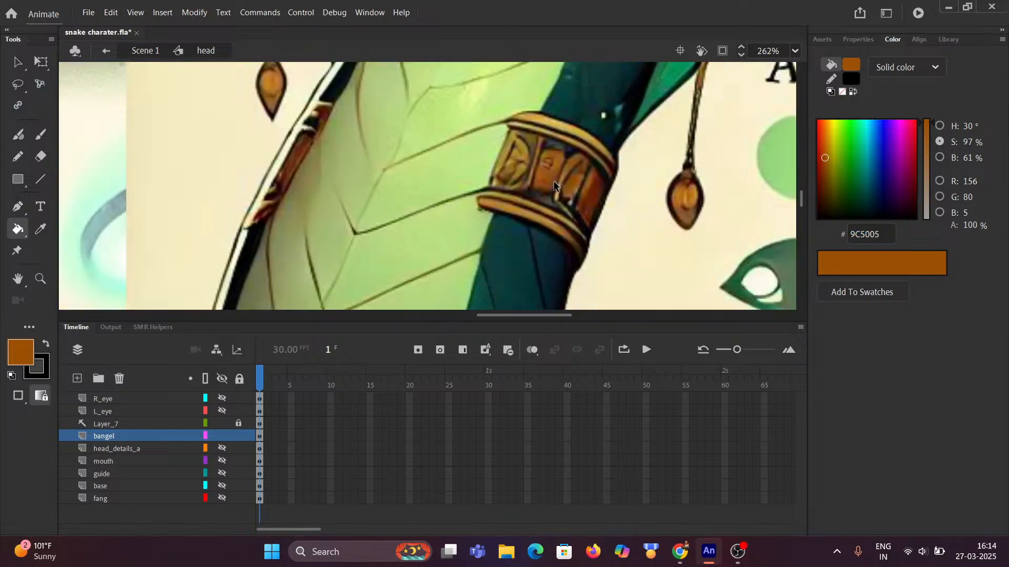
pyautogui.scroll(-2, 336, 178)
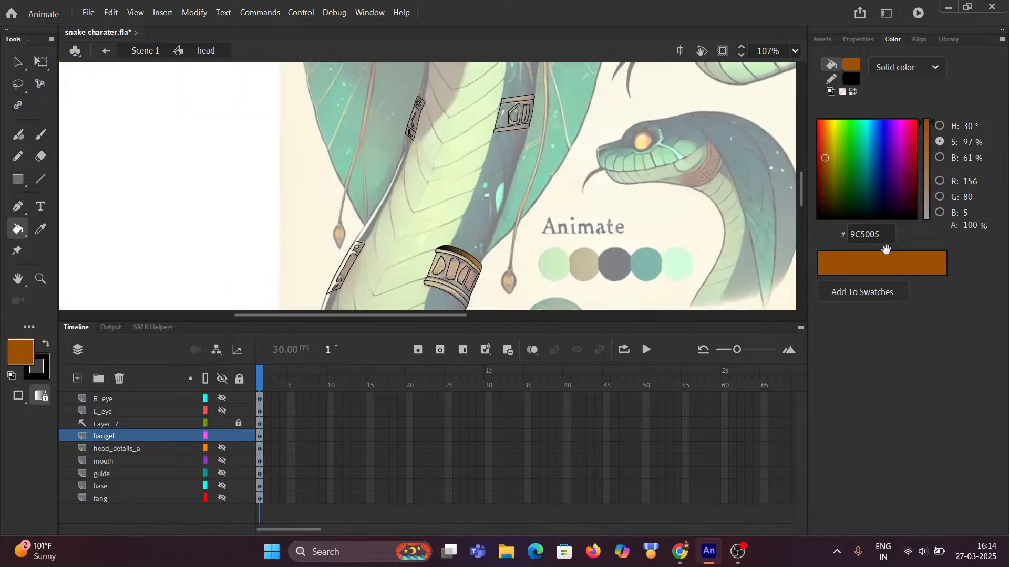
pyautogui.scroll(3, 546, 205)
pyautogui.scroll(3, 529, 211)
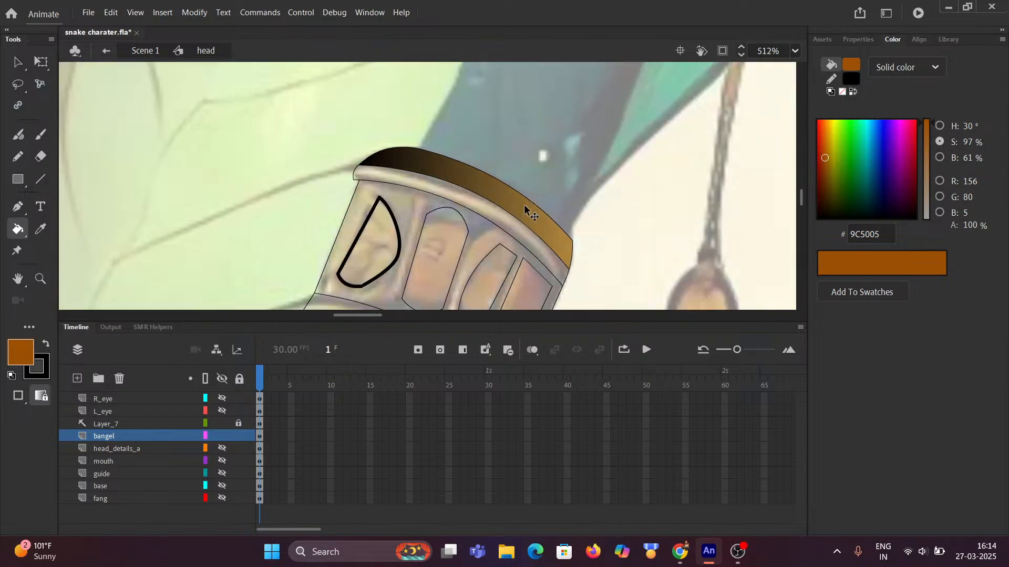
pyautogui.click(17, 64)
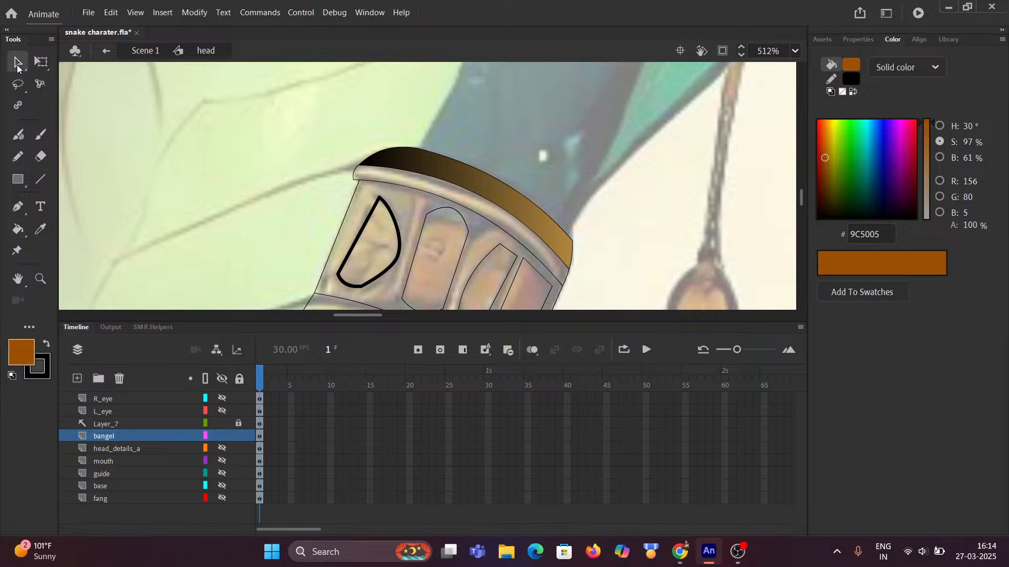
pyautogui.click(436, 175)
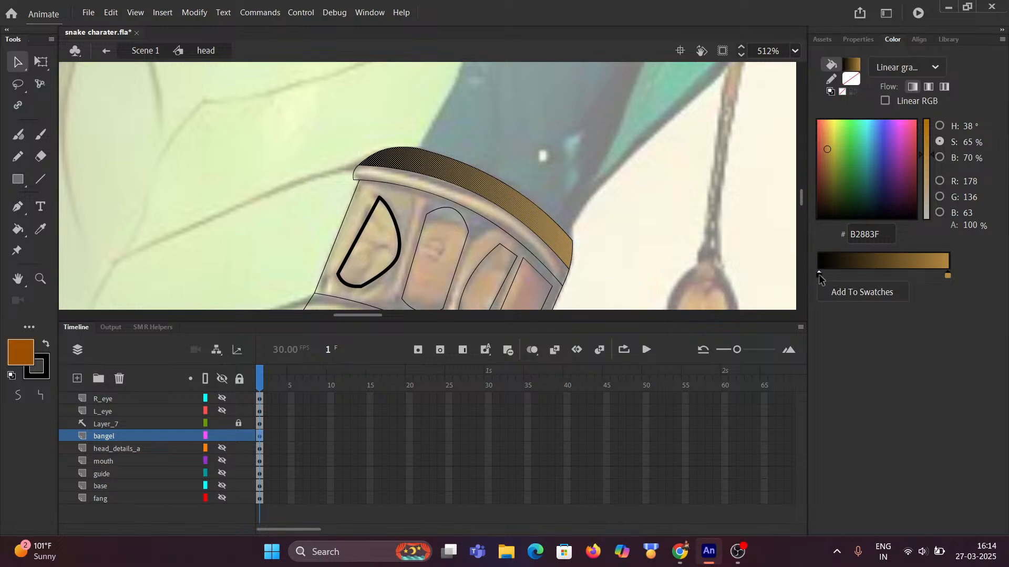
pyautogui.click(818, 274)
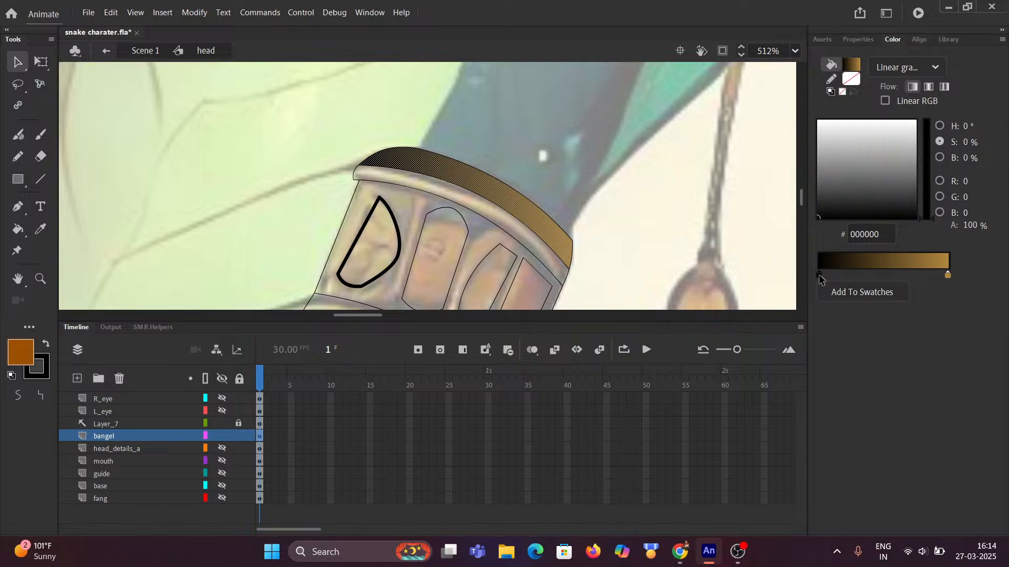
pyautogui.click(889, 234)
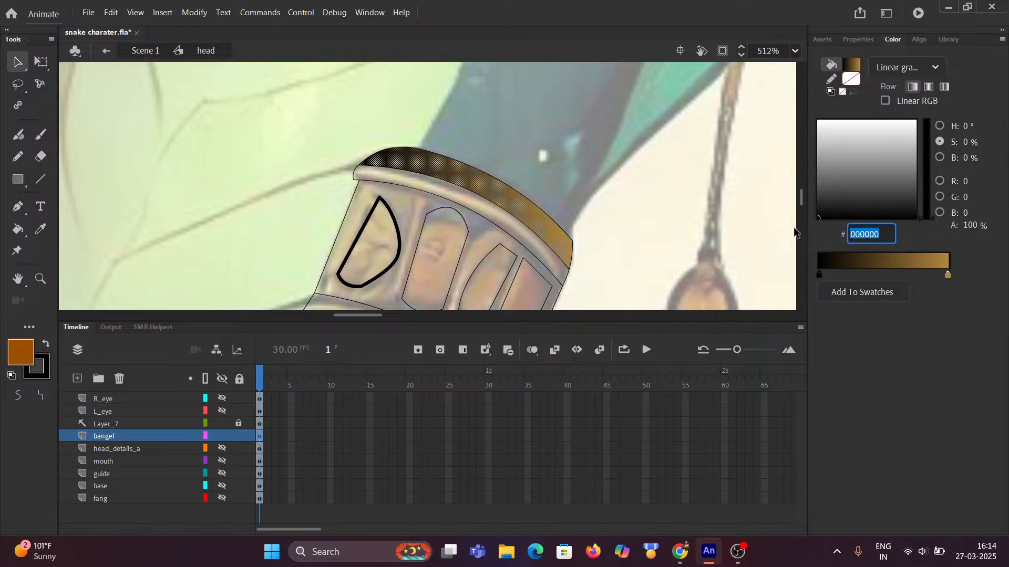
pyautogui.hotkey('ctrl', 'v')
pyautogui.press('Return')
pyautogui.click(684, 231)
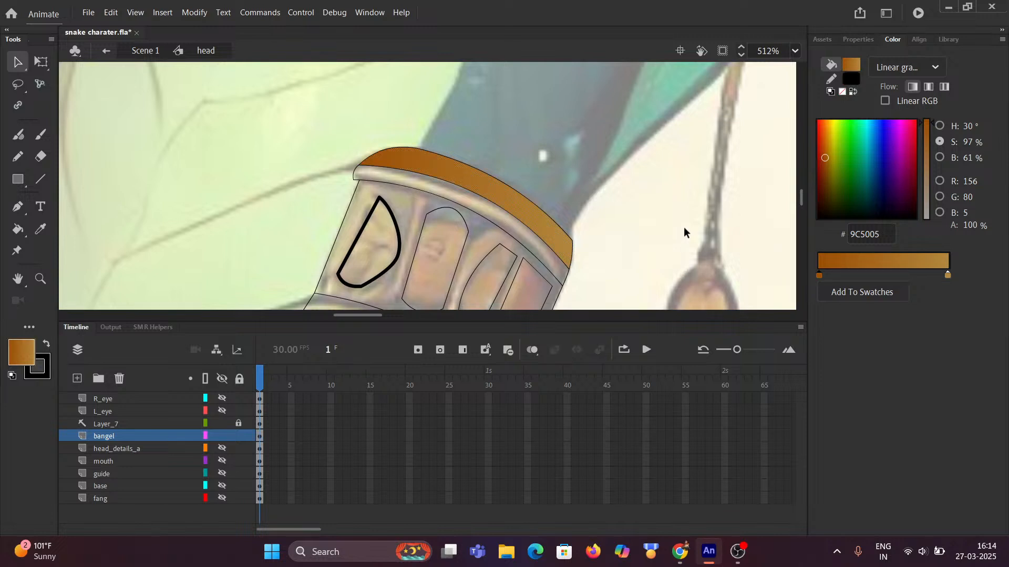
# Compare the traced bangle's rim gradient with the shading of the same bangle in the full-color reference
pyautogui.scroll(-3, 630, 235)
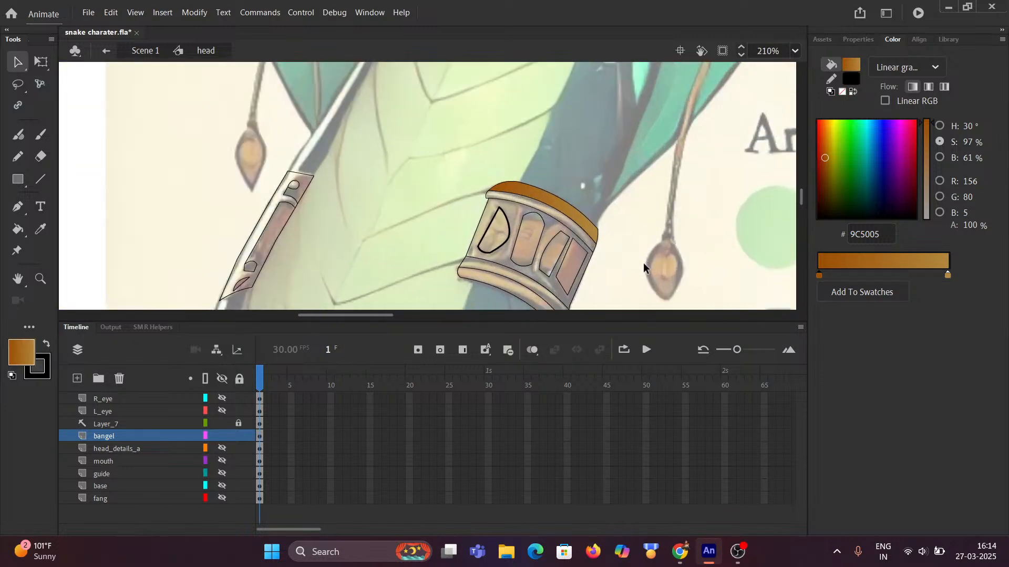
pyautogui.moveTo(641, 247); pyautogui.dragTo(383, 191)
pyautogui.moveTo(592, 202); pyautogui.dragTo(320, 196)
pyautogui.moveTo(550, 198); pyautogui.dragTo(513, 173)
pyautogui.scroll(4, 507, 156)
pyautogui.scroll(-6, 381, 213)
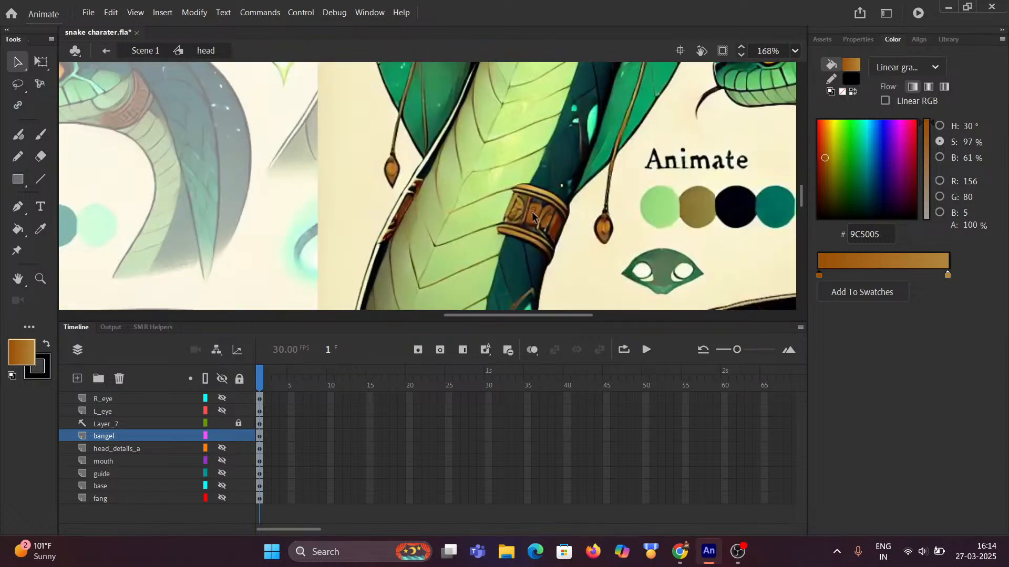
pyautogui.scroll(2, 380, 213)
pyautogui.scroll(2, 328, 176)
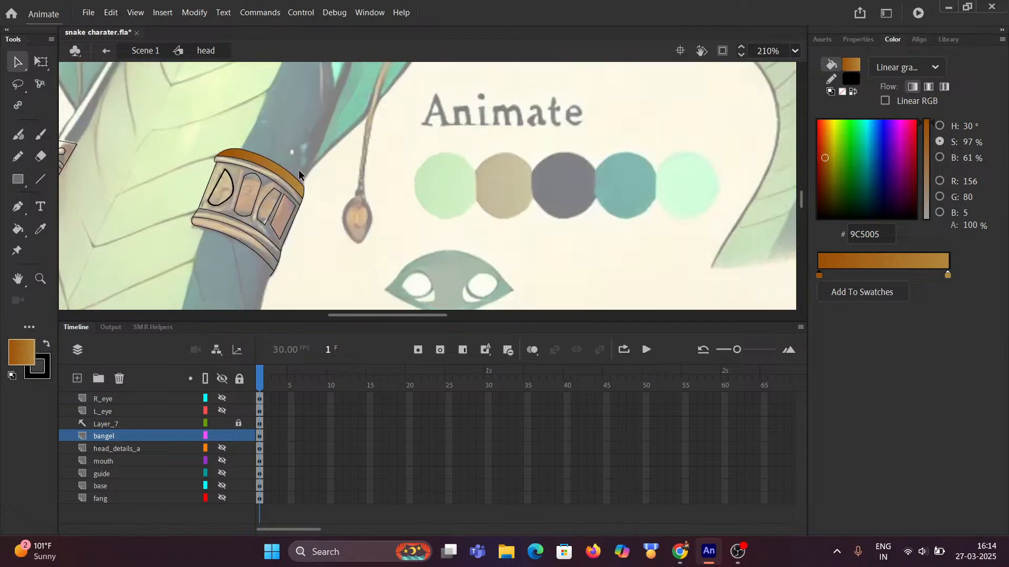
pyautogui.scroll(4, 306, 167)
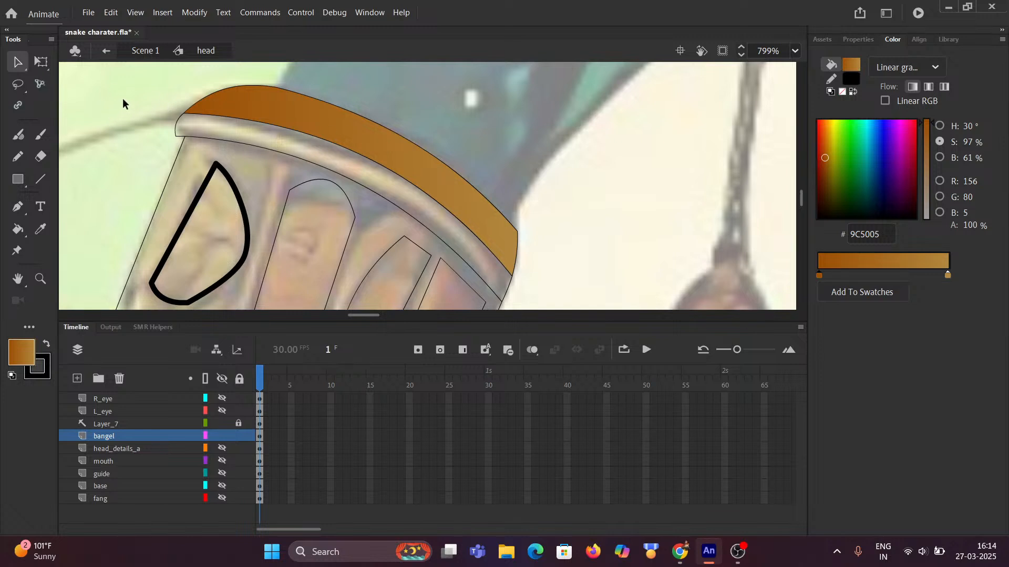
# Rotate the top rim band's linear gradient clockwise with the Gradient Transform tool to follow the band's slope
pyautogui.click(42, 63)
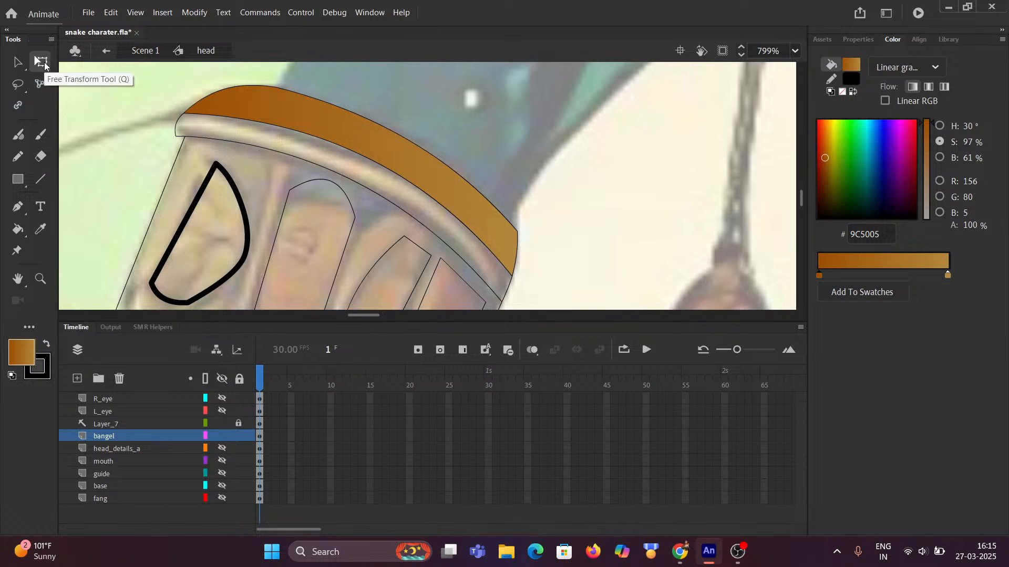
pyautogui.click(45, 65)
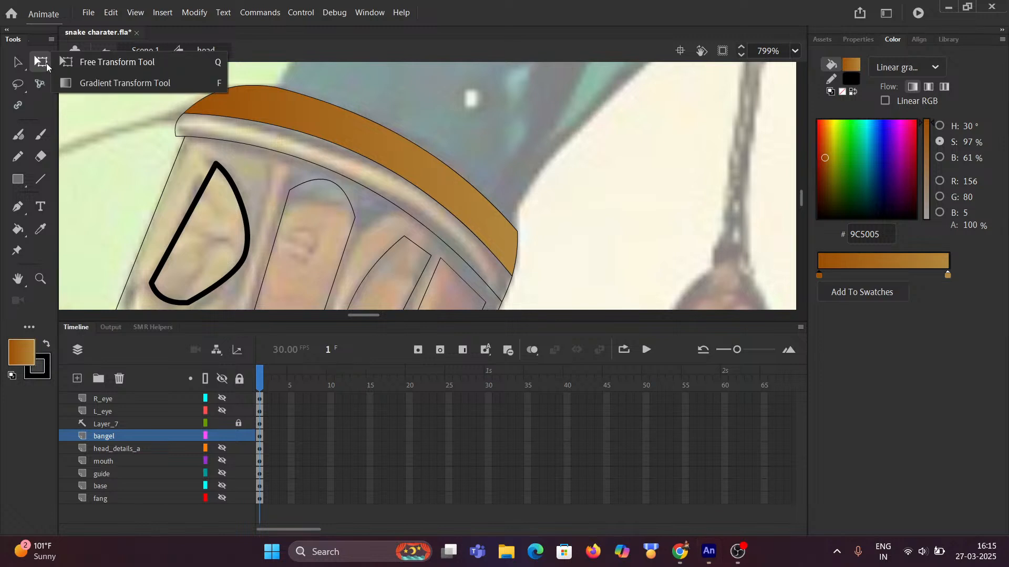
pyautogui.click(112, 84)
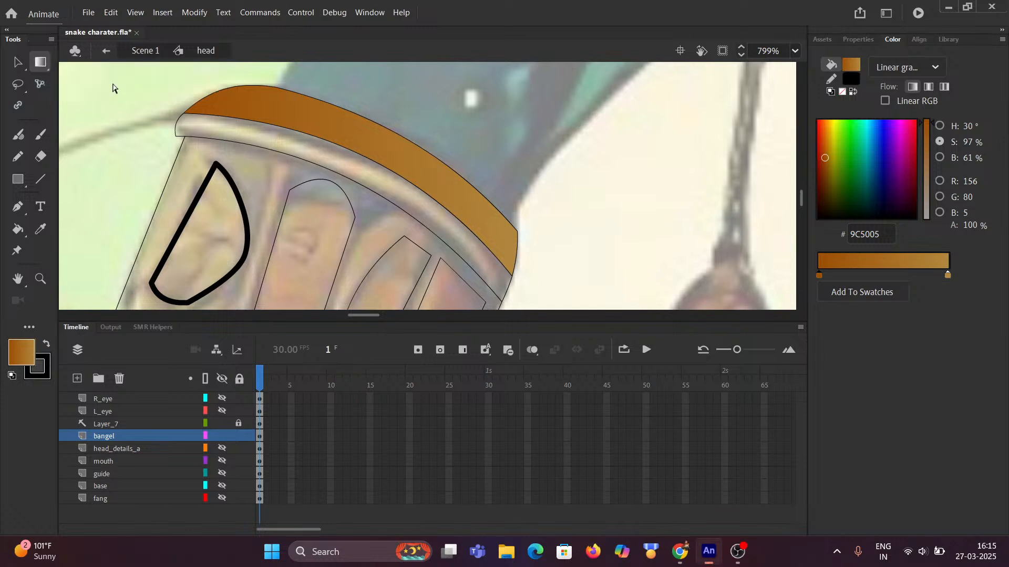
pyautogui.click(378, 147)
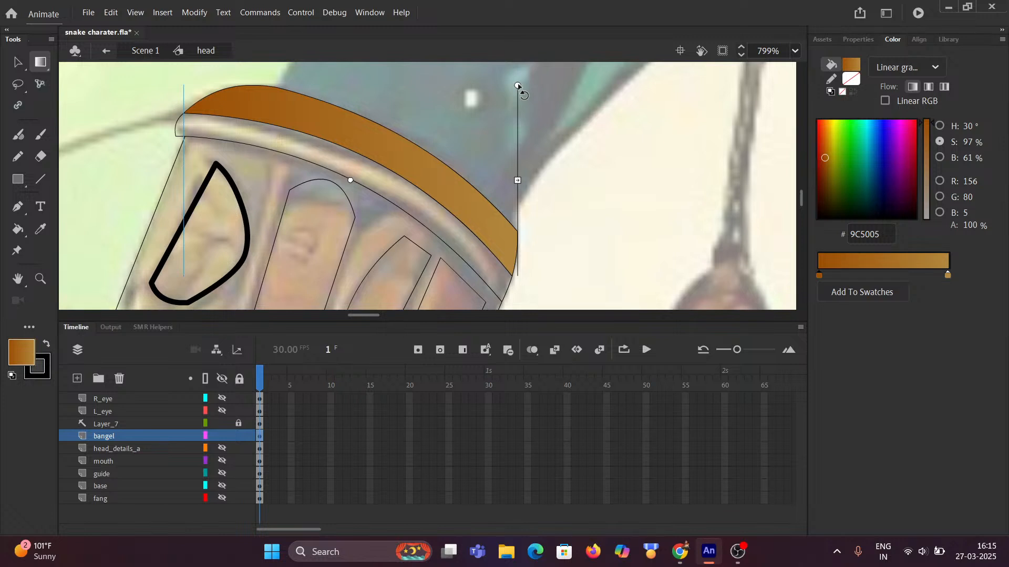
pyautogui.moveTo(517, 85); pyautogui.dragTo(471, 156)
# Sample the golden yellow of the same bangle's top rim in the full-color reference as the fill color
pyautogui.scroll(-3, 582, 152)
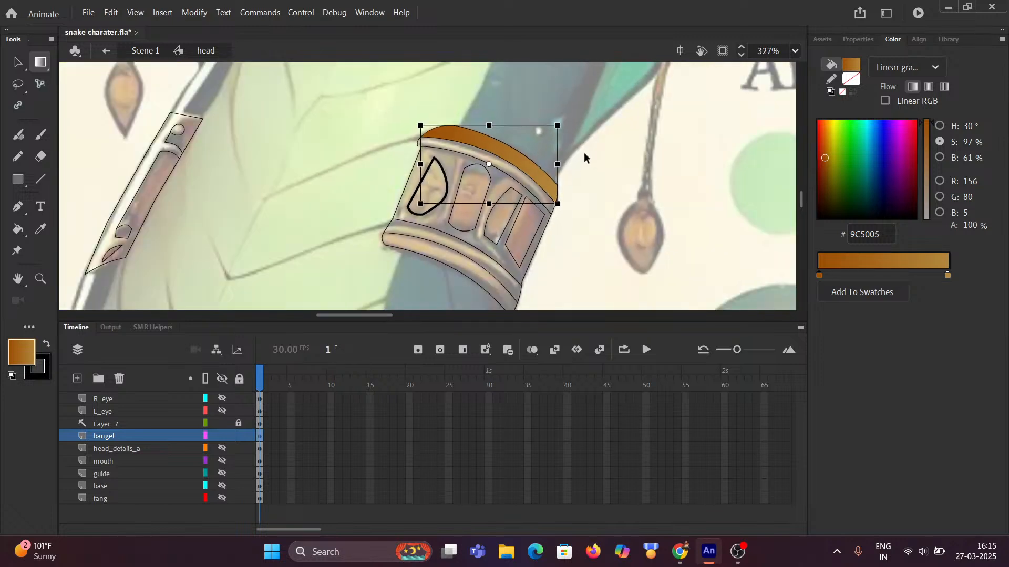
pyautogui.moveTo(656, 151); pyautogui.dragTo(236, 140)
pyautogui.hscroll(10, 210, 129)
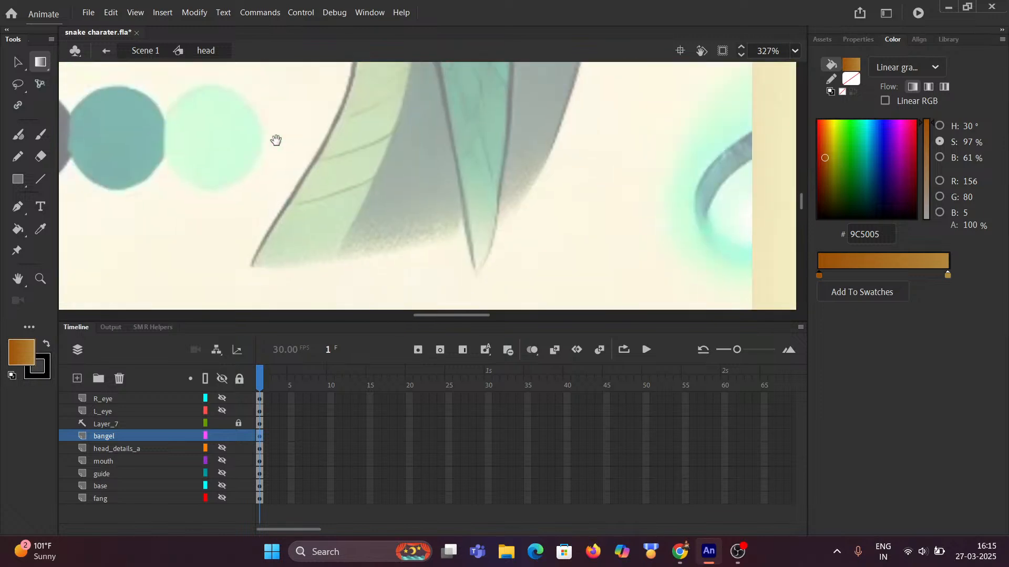
pyautogui.scroll(-2, 580, 154)
pyautogui.hscroll(-10, 581, 154)
pyautogui.scroll(4, 438, 156)
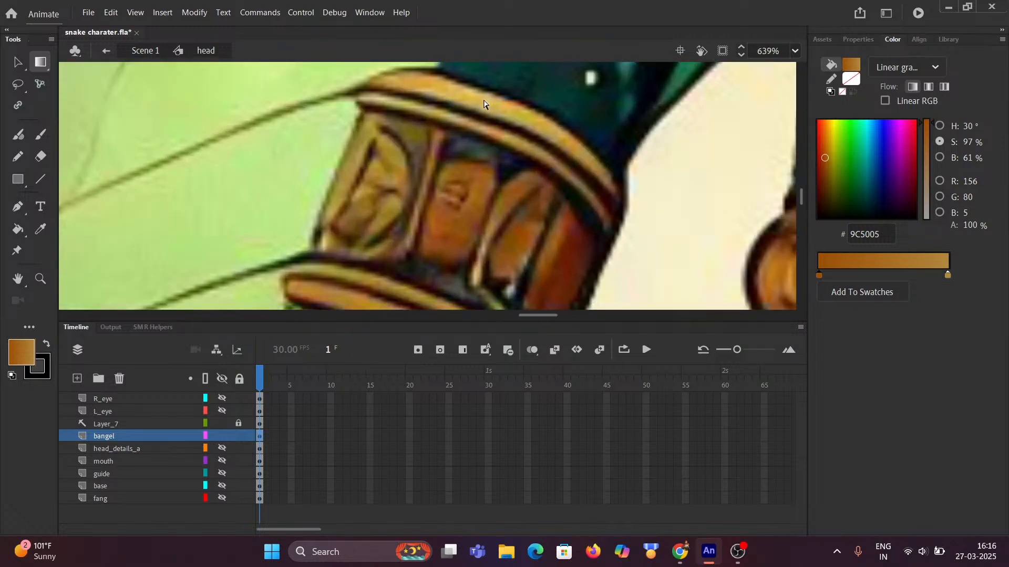
pyautogui.press('k')
pyautogui.keyDown('alt'); pyautogui.click(435, 89); pyautogui.keyUp('alt')
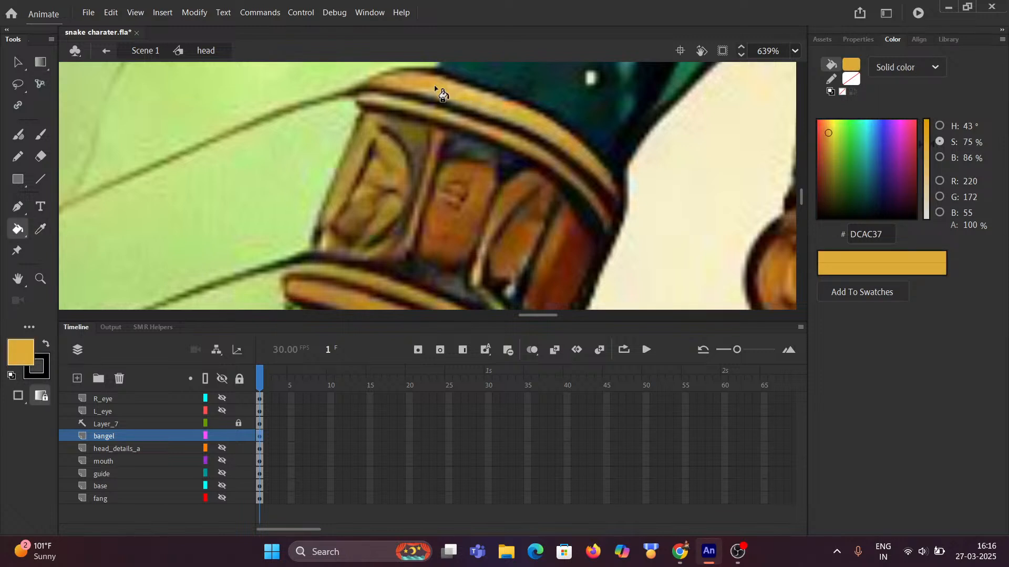
# Copy the sampled golden yellow's hex code DCAC37 and return to the traced bangle
pyautogui.click(886, 233)
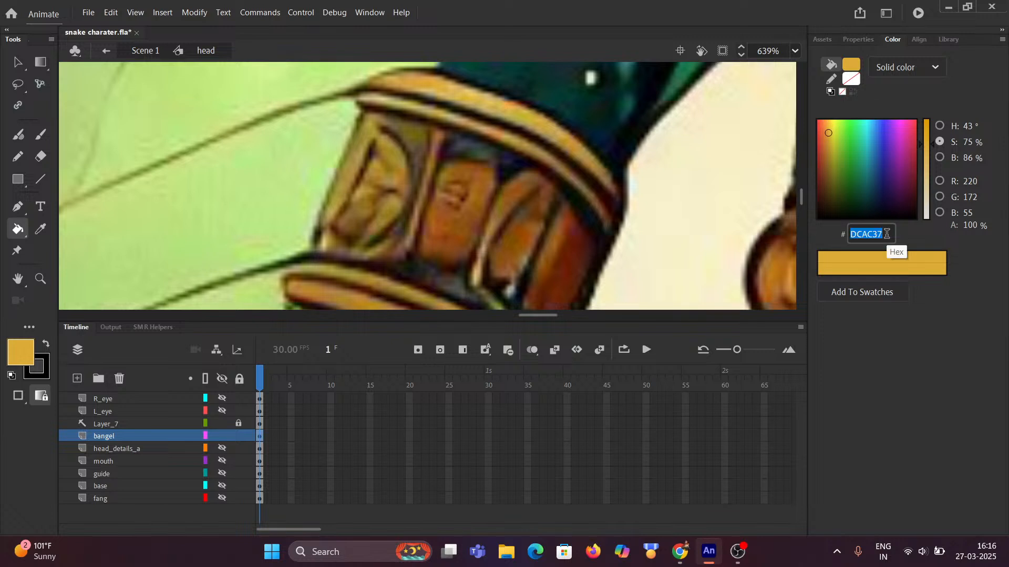
pyautogui.scroll(-5, 406, 184)
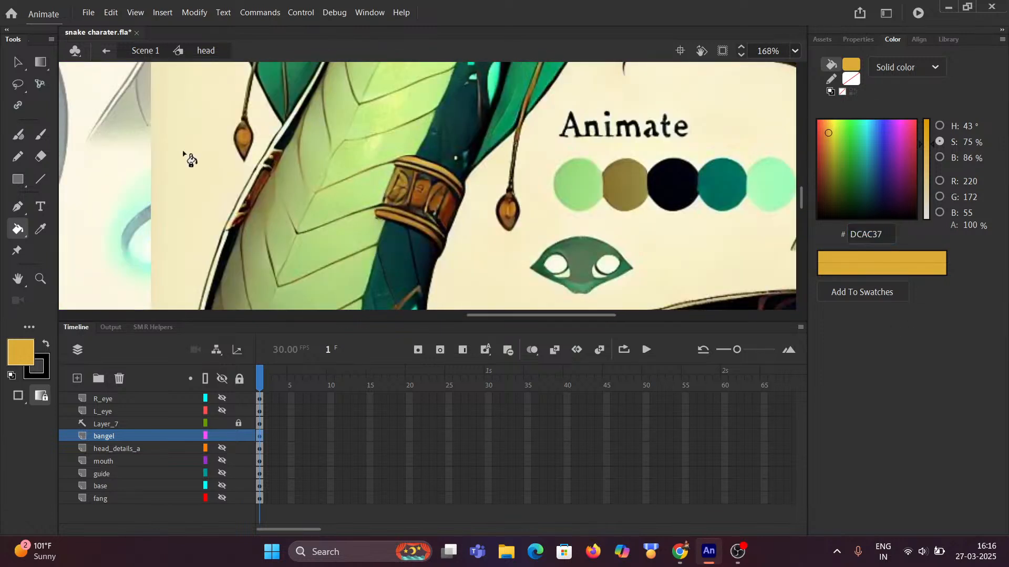
pyautogui.hscroll(5, 648, 203)
pyautogui.hscroll(-8, 649, 203)
pyautogui.scroll(5, 481, 226)
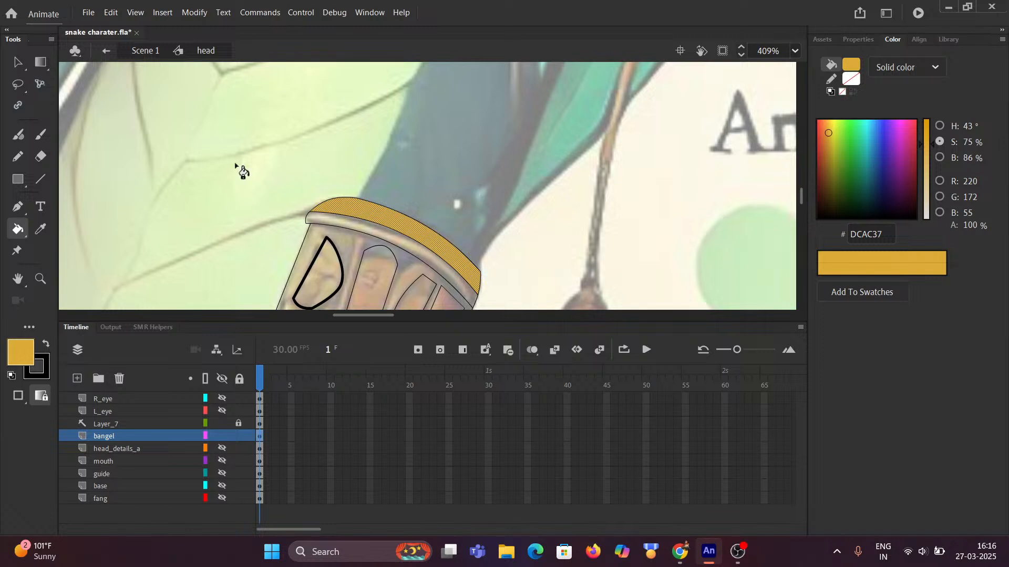
pyautogui.click(18, 62)
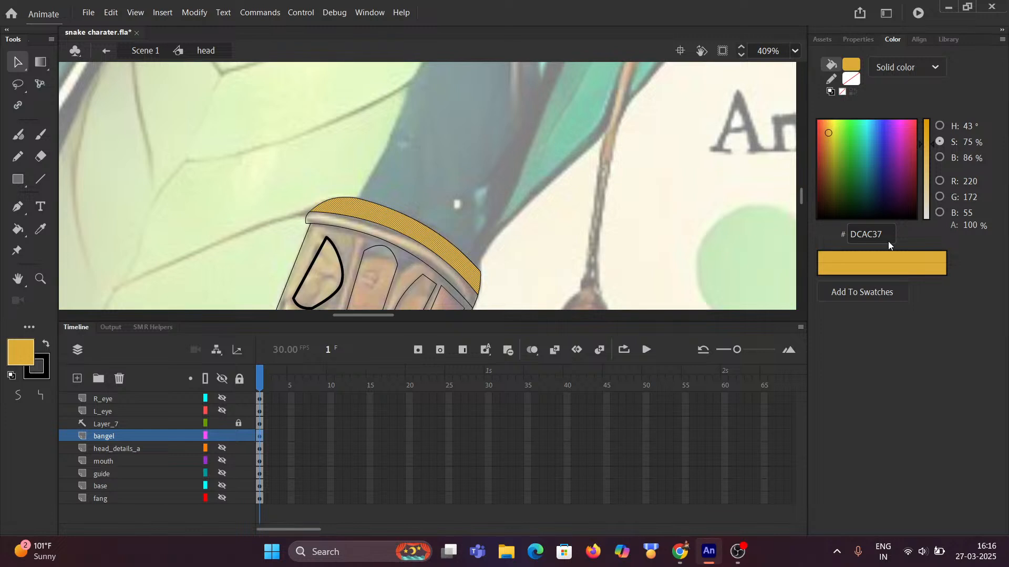
pyautogui.moveTo(882, 235); pyautogui.dragTo(842, 235)
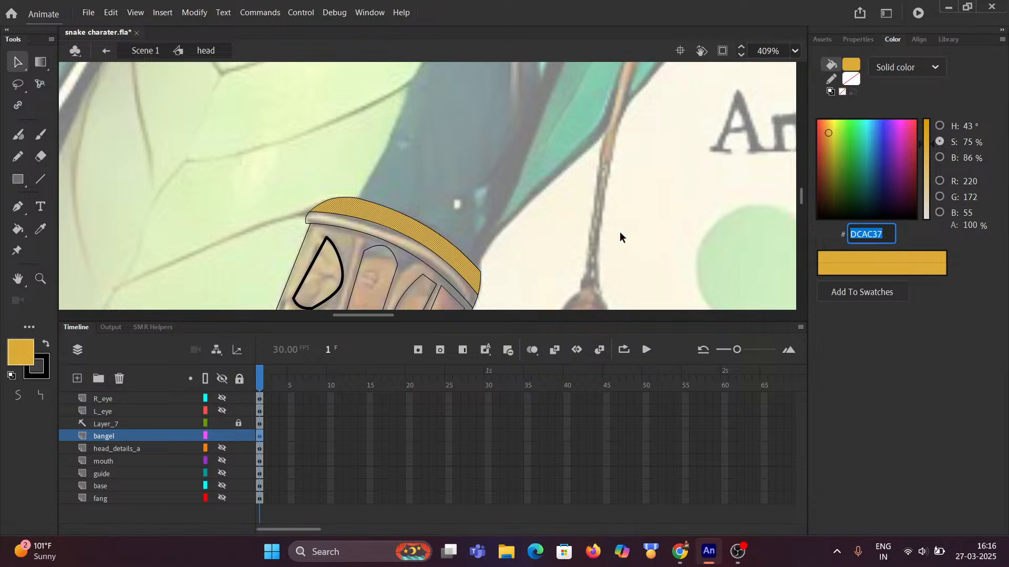
pyautogui.scroll(-2, 564, 220)
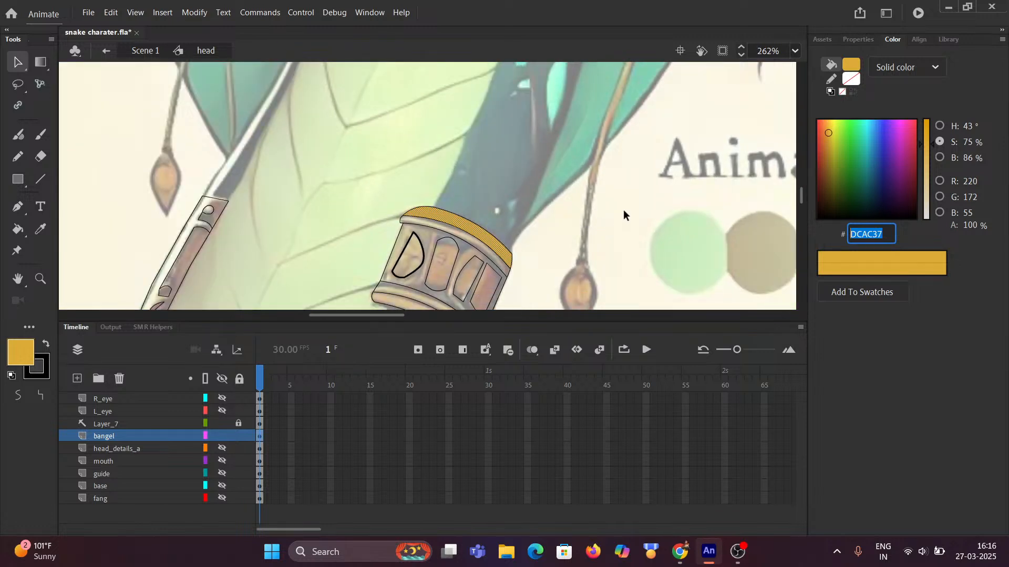
# Undo the solid fill on the lower bangle's upper rim and set its gradient's first colour stop to DCAC37
pyautogui.click(487, 178)
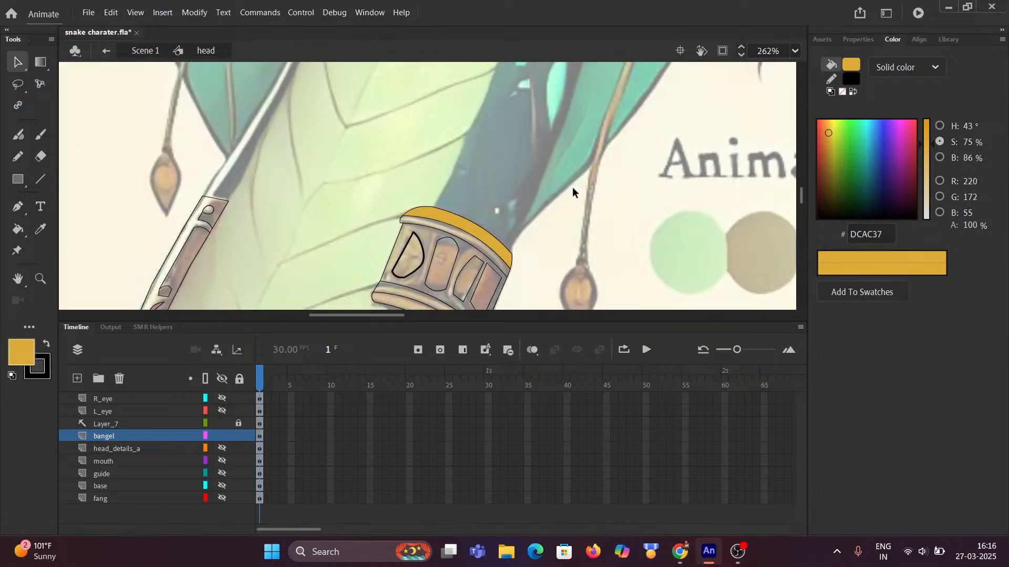
pyautogui.hotkey('ctrl', 'a')
pyautogui.hotkey('ctrl', 'z')
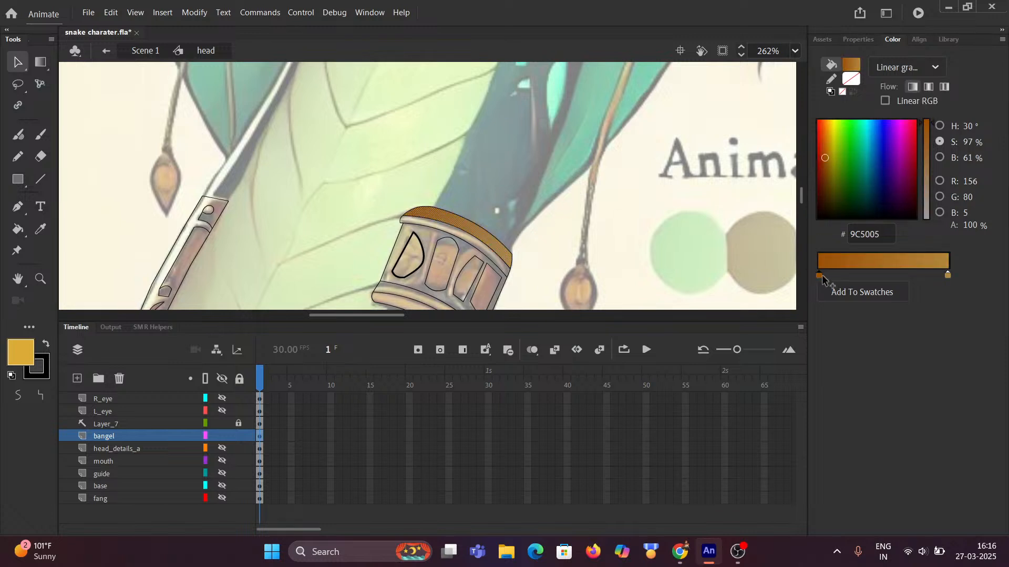
pyautogui.click(883, 235)
pyautogui.write('DCAC37')
pyautogui.press('Return')
pyautogui.scroll(2, 484, 239)
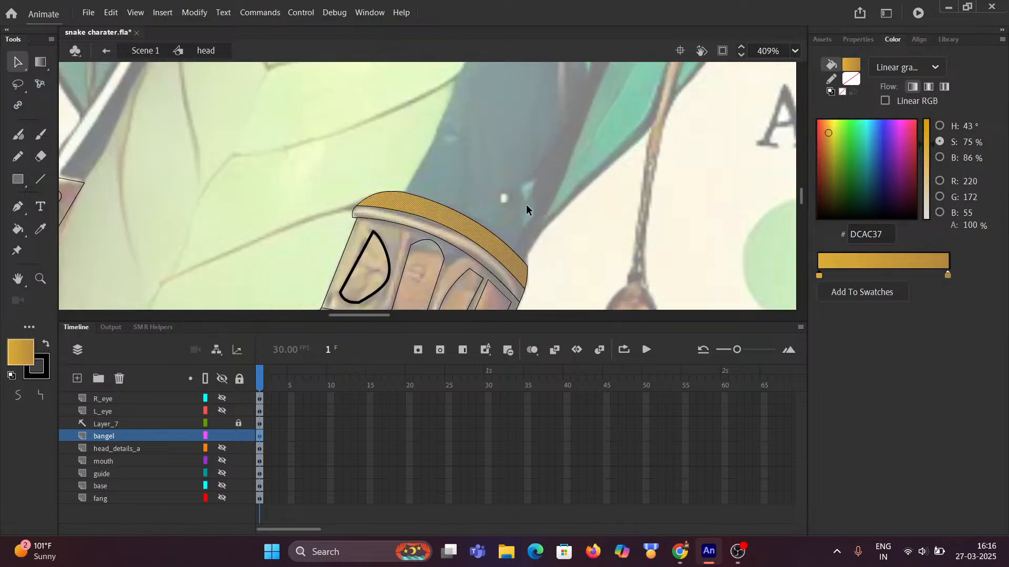
pyautogui.click(526, 205)
pyautogui.scroll(3, 489, 241)
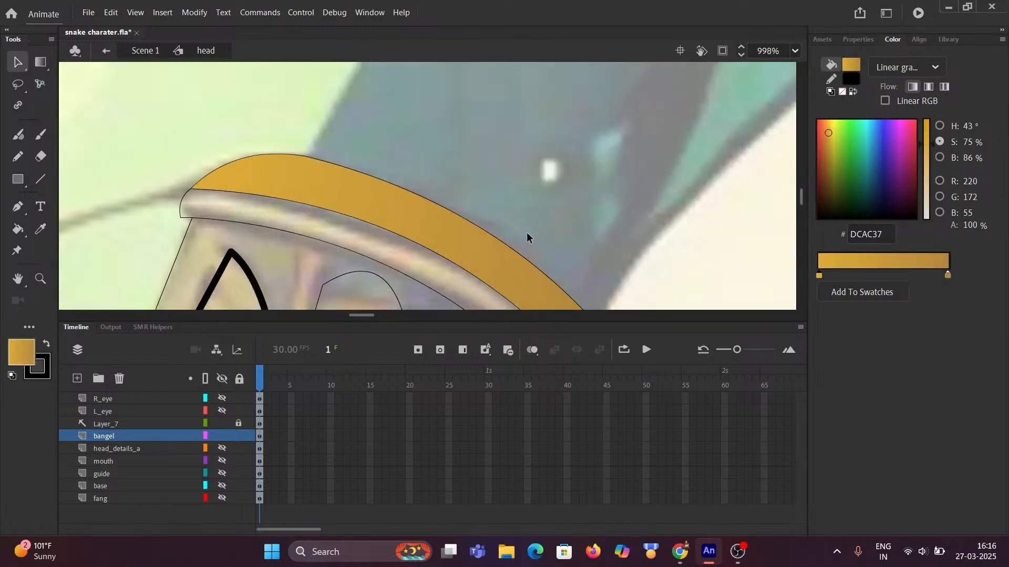
pyautogui.scroll(-5, 522, 225)
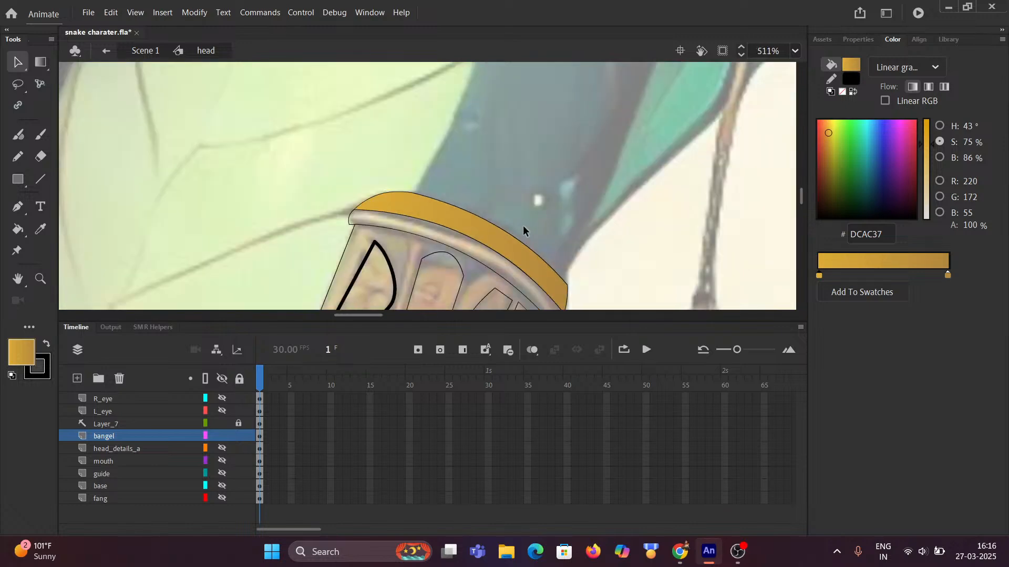
# Compare the filled upper rim of the lower bangle with the same bangle in the full-colour reference artwork
pyautogui.moveTo(599, 232); pyautogui.dragTo(205, 132)
pyautogui.moveTo(592, 195); pyautogui.dragTo(254, 182)
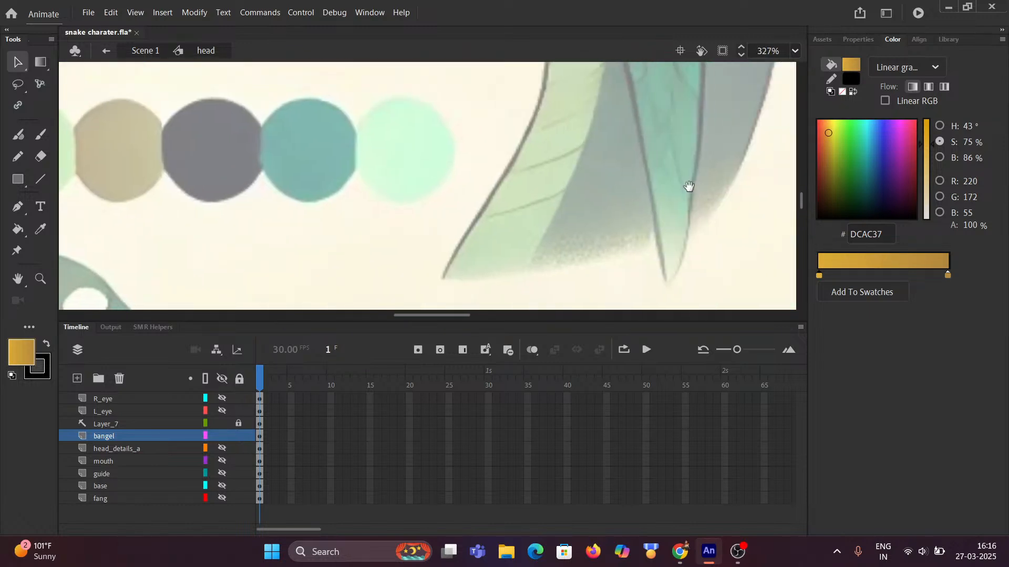
pyautogui.moveTo(744, 184); pyautogui.dragTo(261, 189)
pyautogui.scroll(-4, 441, 184)
pyautogui.moveTo(566, 177); pyautogui.dragTo(330, 196)
pyautogui.scroll(6, 368, 179)
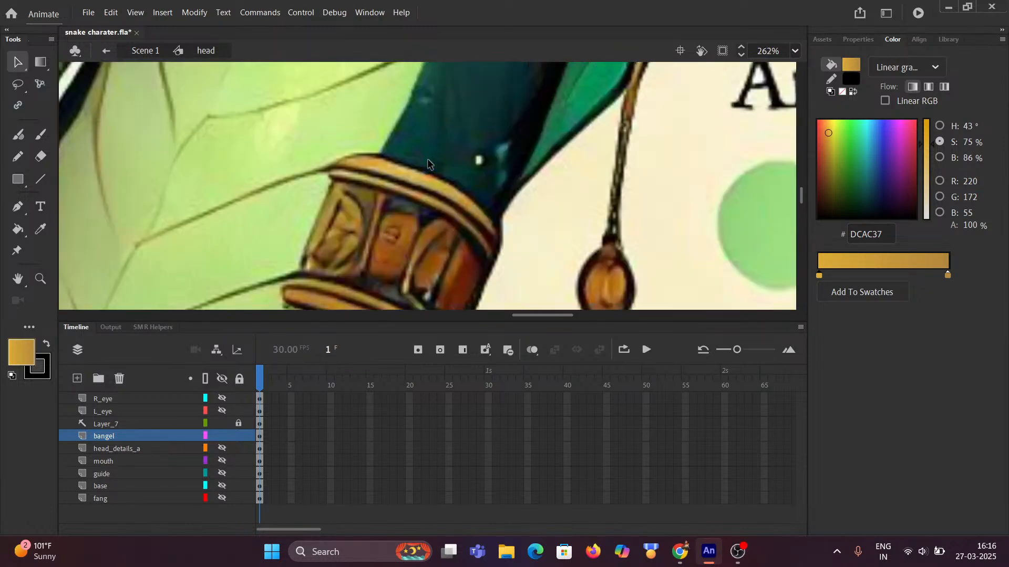
pyautogui.moveTo(448, 210); pyautogui.dragTo(493, 162)
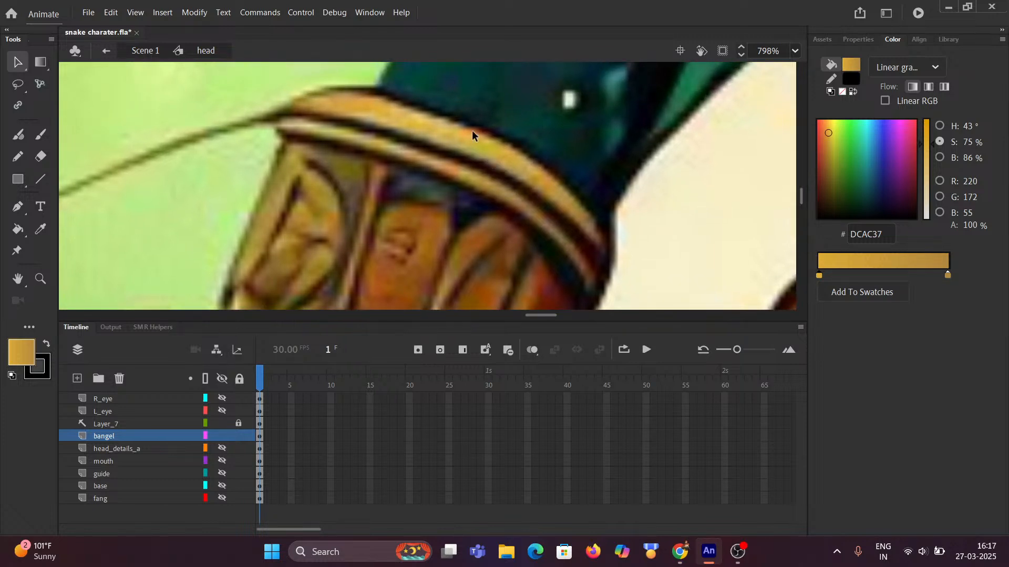
pyautogui.scroll(-5, 476, 160)
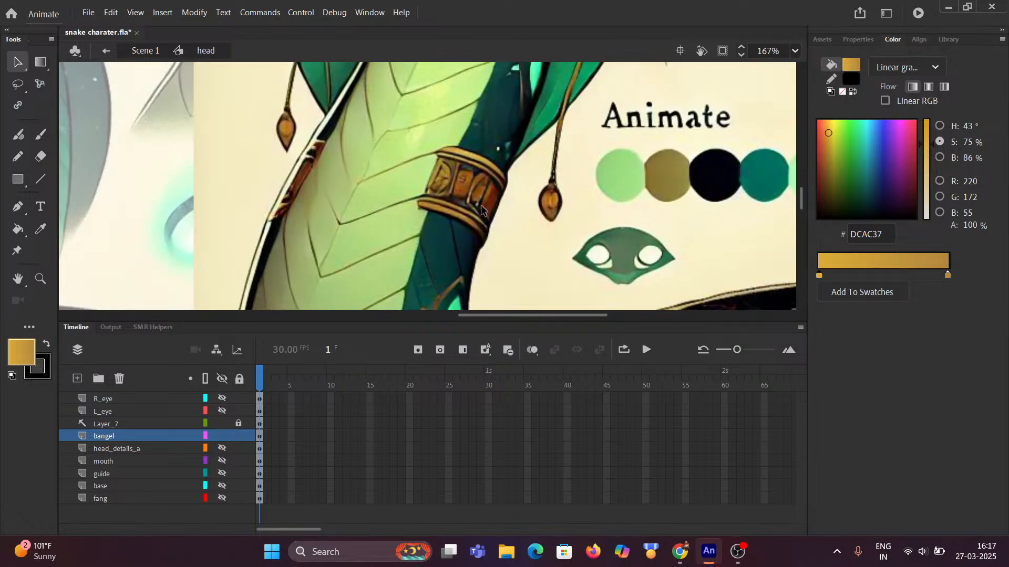
pyautogui.scroll(-3, 481, 204)
pyautogui.scroll(5, 345, 198)
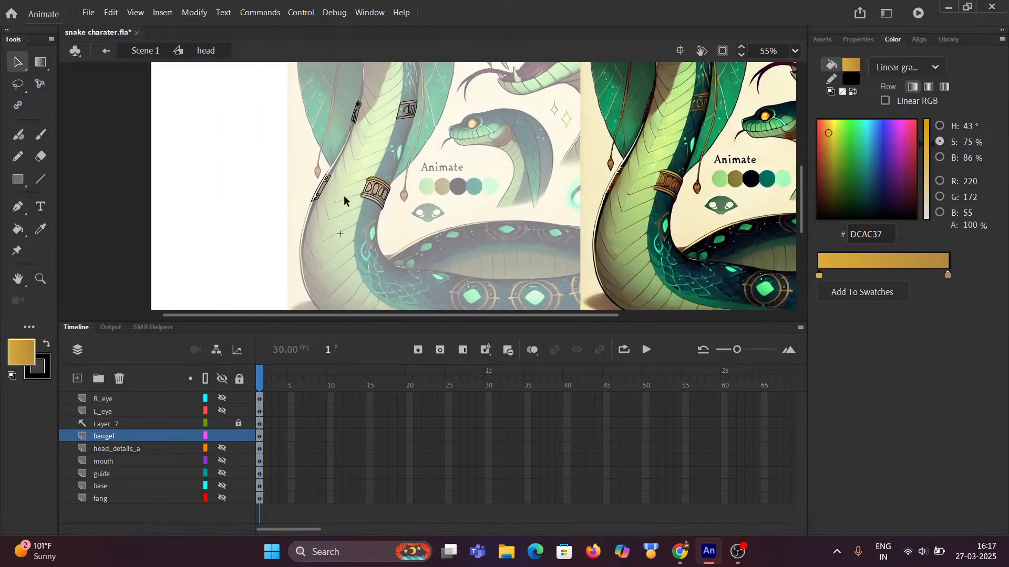
pyautogui.scroll(5, 339, 180)
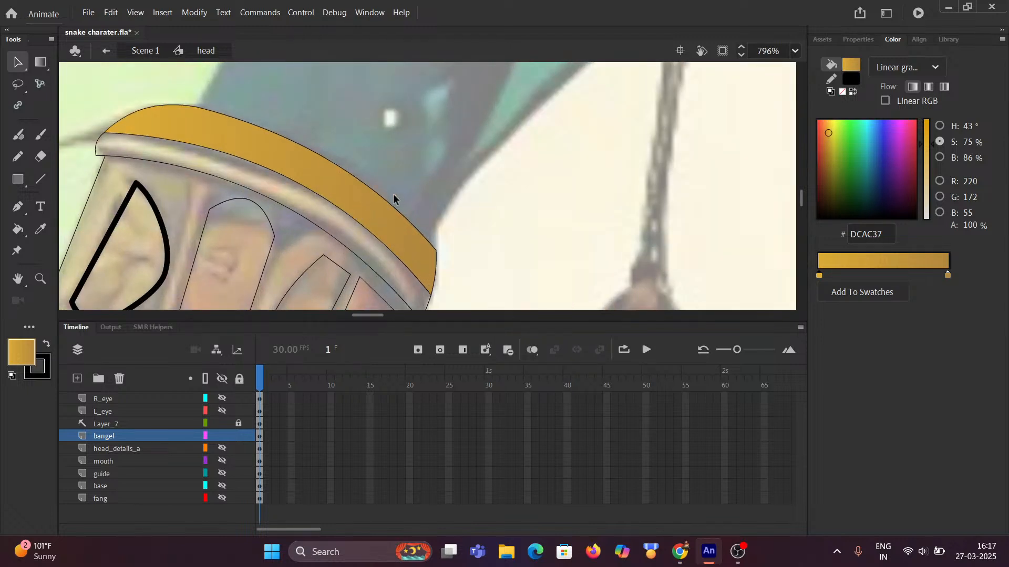
pyautogui.scroll(-3, 342, 201)
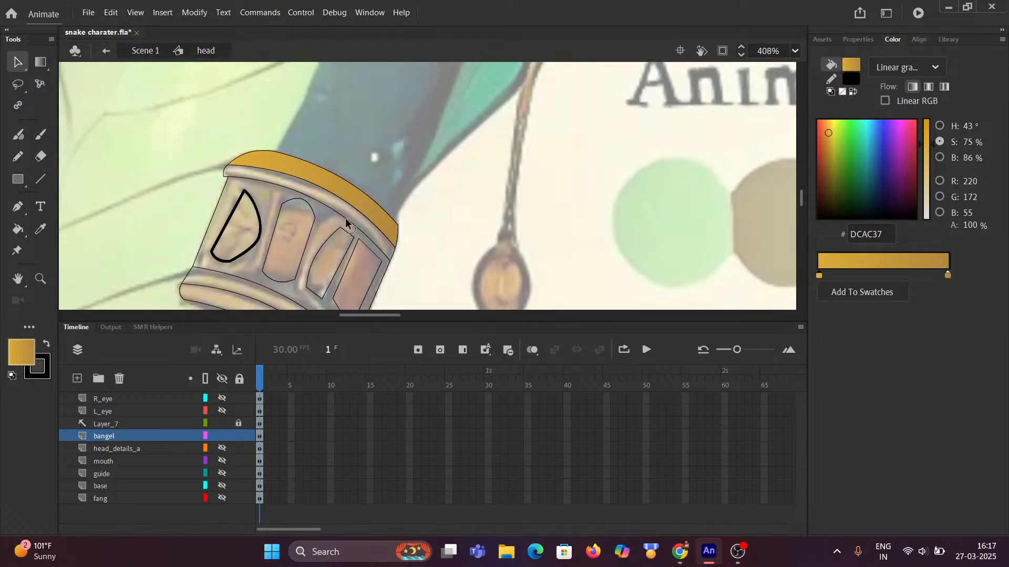
pyautogui.moveTo(357, 221); pyautogui.dragTo(432, 186)
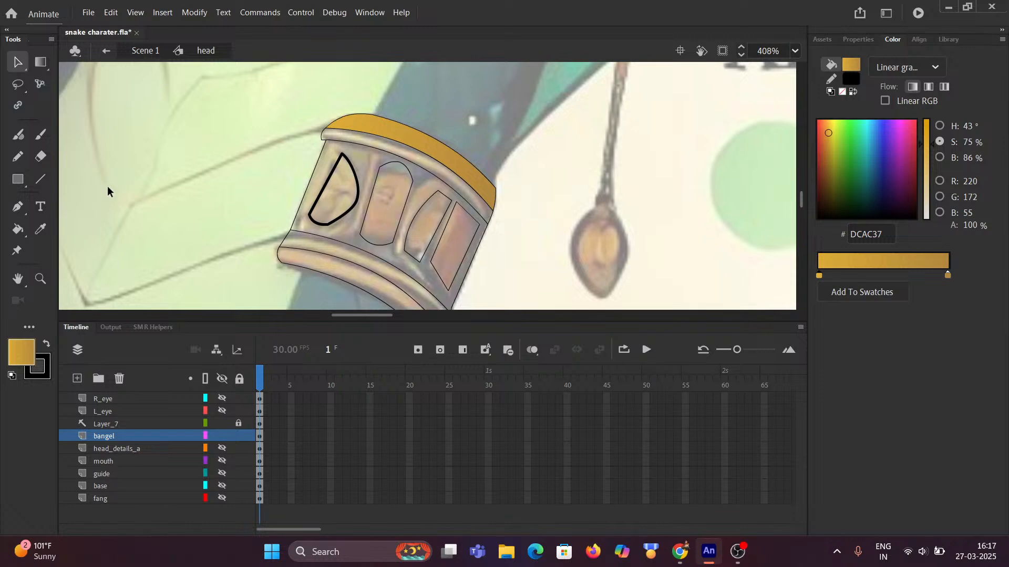
# Sample the golden brown 9D7D39 from the lower rim of the bangle in the full-colour reference artwork
pyautogui.scroll(-6, 723, 175)
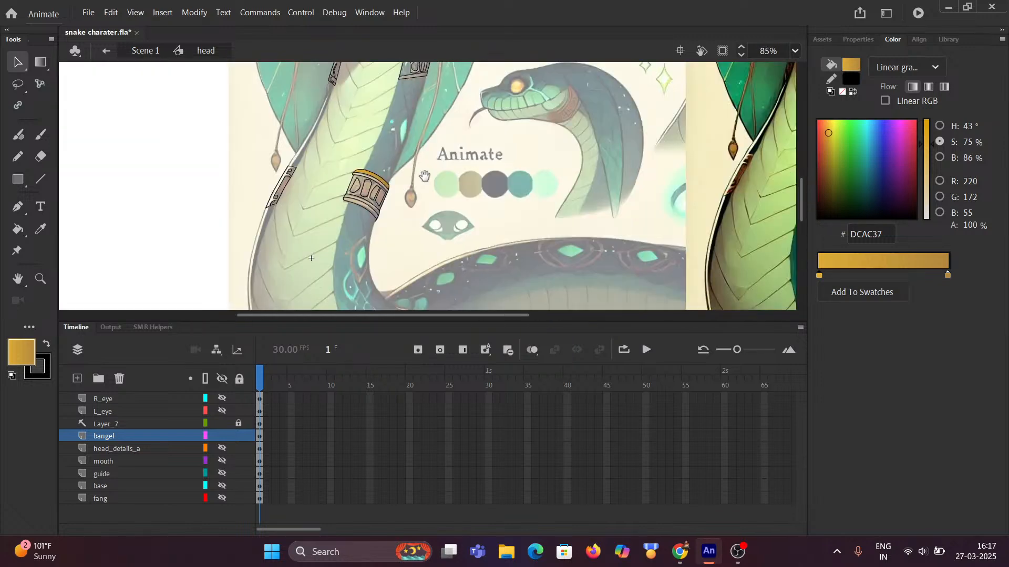
pyautogui.scroll(6, 525, 173)
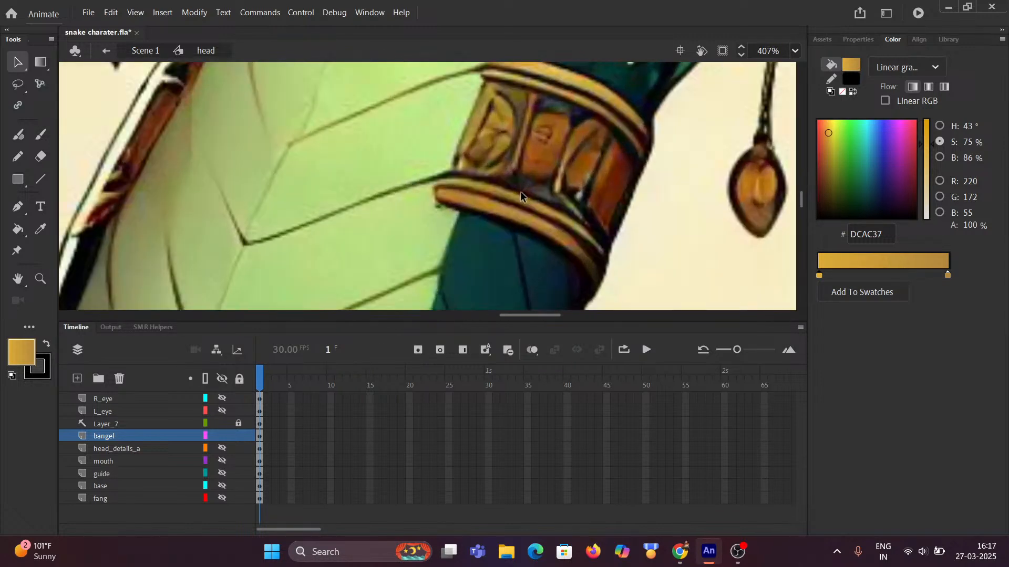
pyautogui.moveTo(524, 165); pyautogui.dragTo(489, 174)
pyautogui.scroll(3, 488, 169)
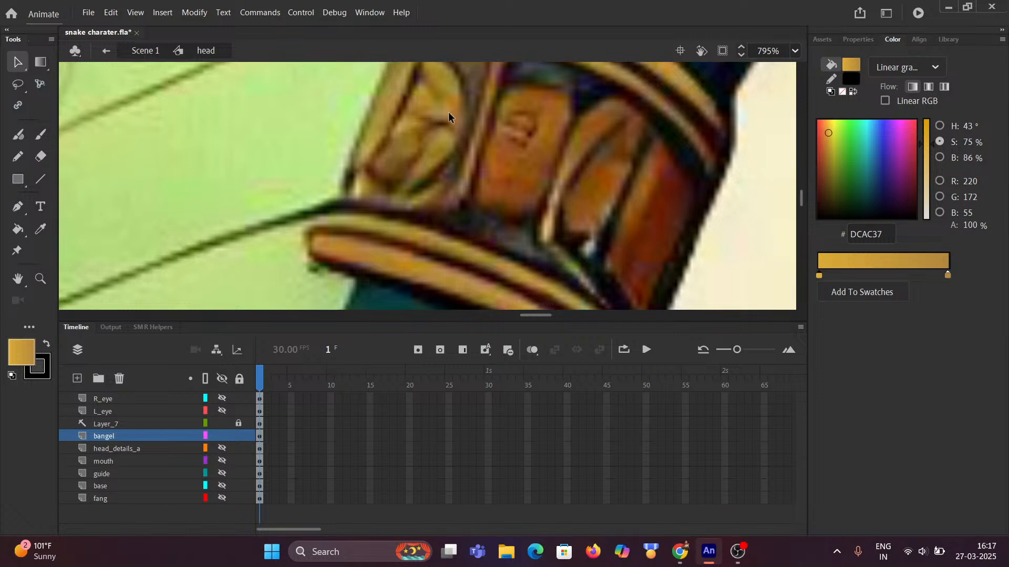
pyautogui.press('i')
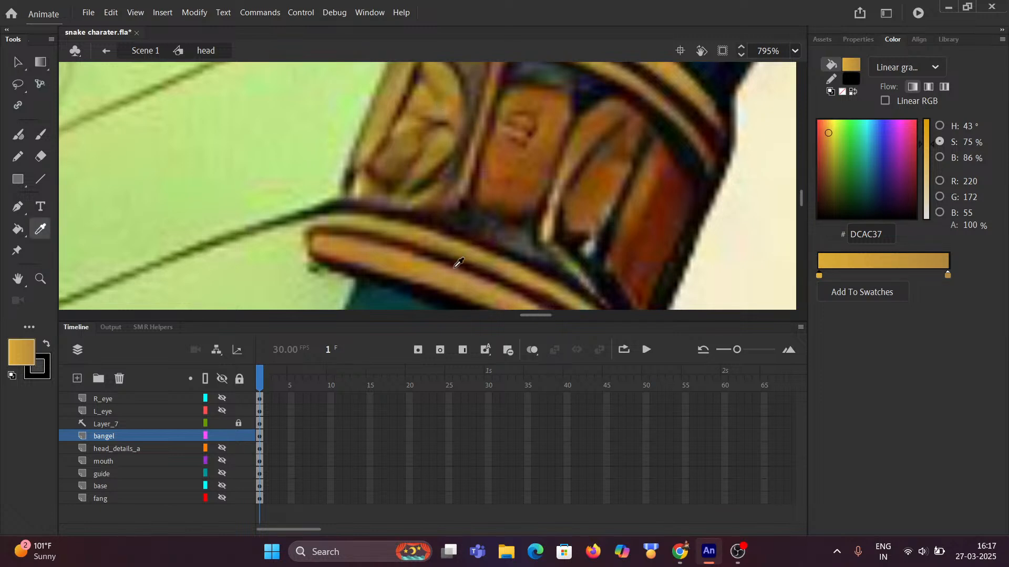
pyautogui.click(440, 246)
# Fill the traced lower bangle's top rim, the band beneath it and the main body with solid 9D7D39
pyautogui.scroll(-6, 442, 251)
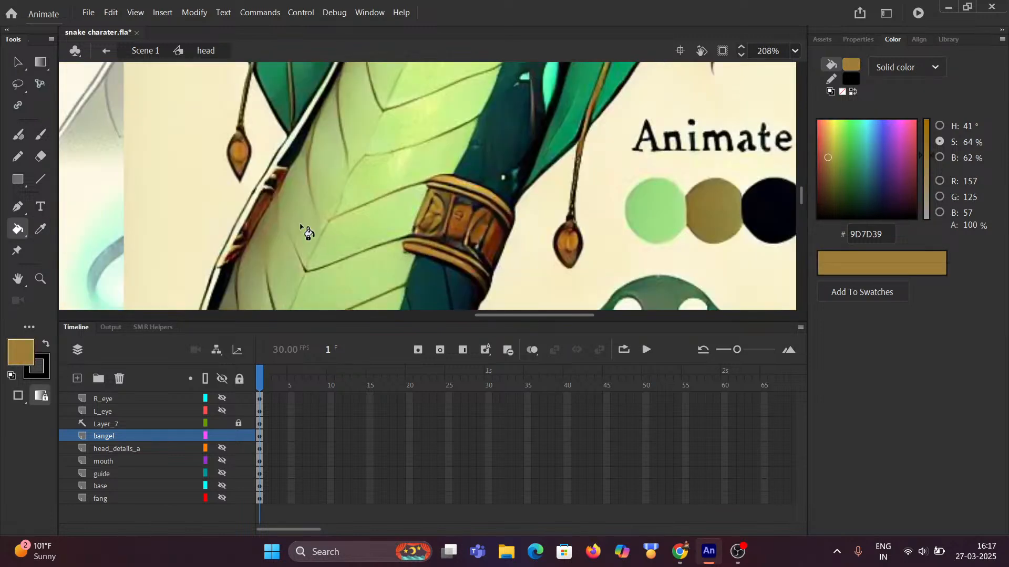
pyautogui.scroll(5, 339, 197)
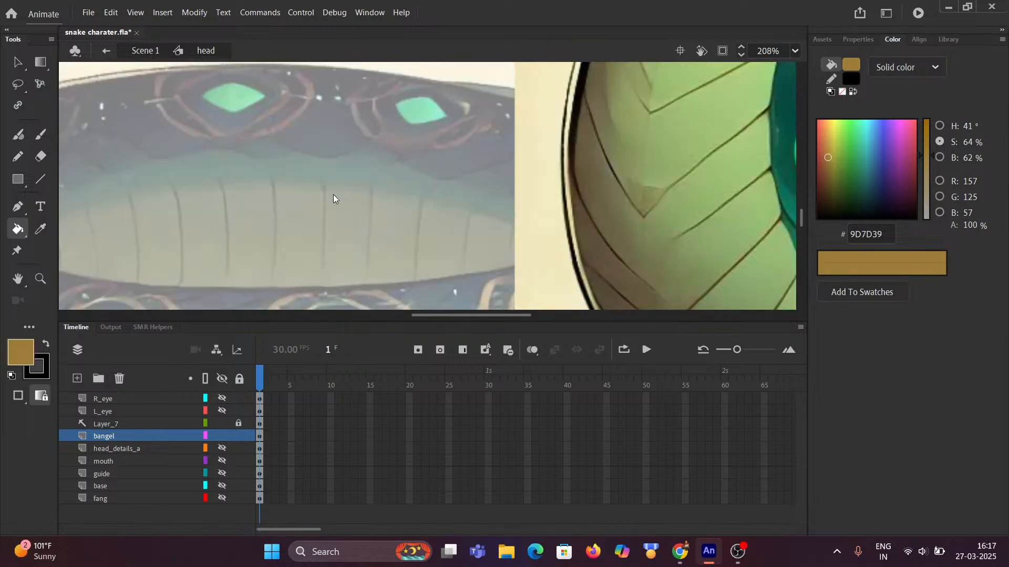
pyautogui.scroll(-4, 292, 134)
pyautogui.scroll(2, 239, 172)
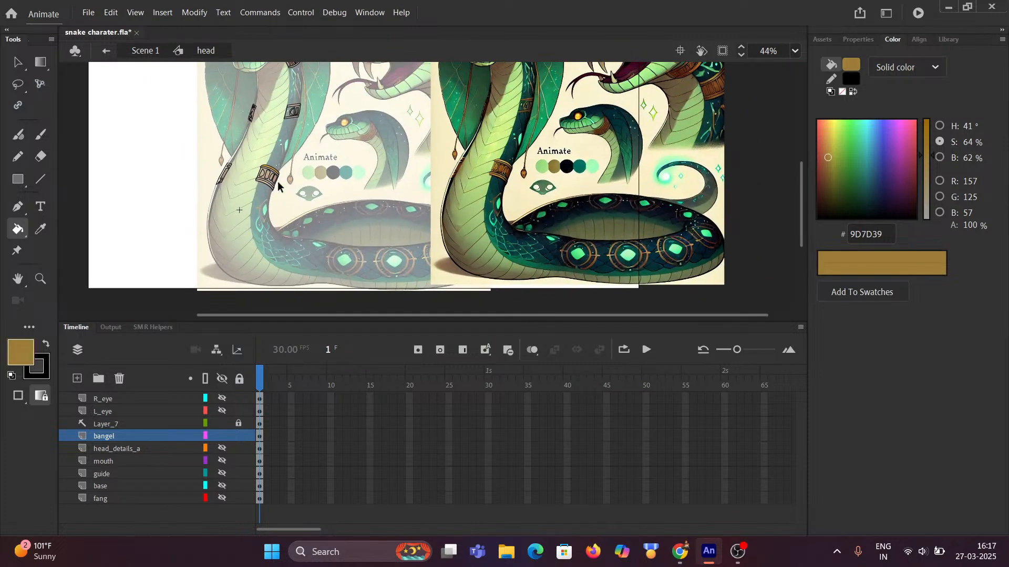
pyautogui.scroll(4, 239, 172)
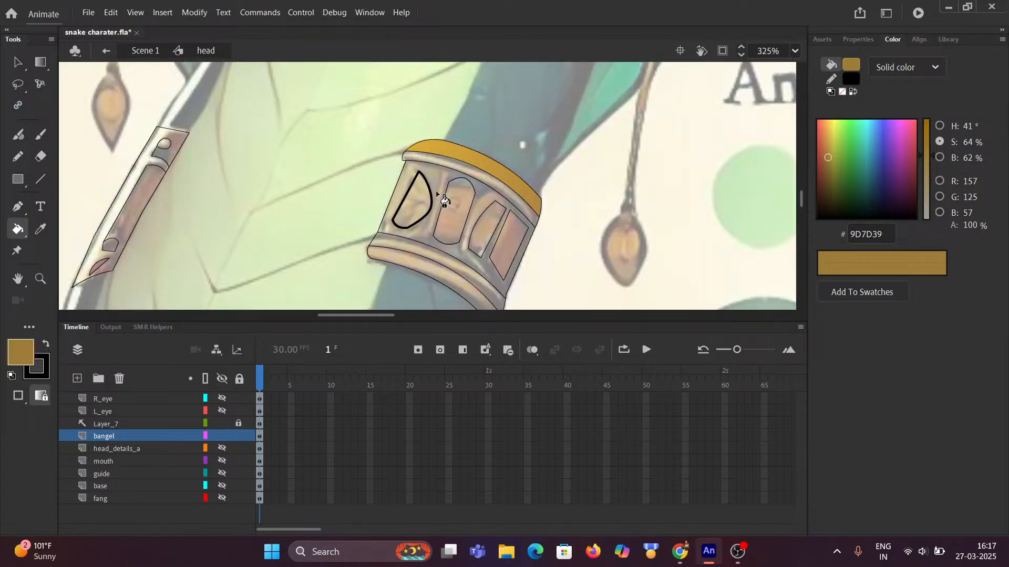
pyautogui.click(460, 154)
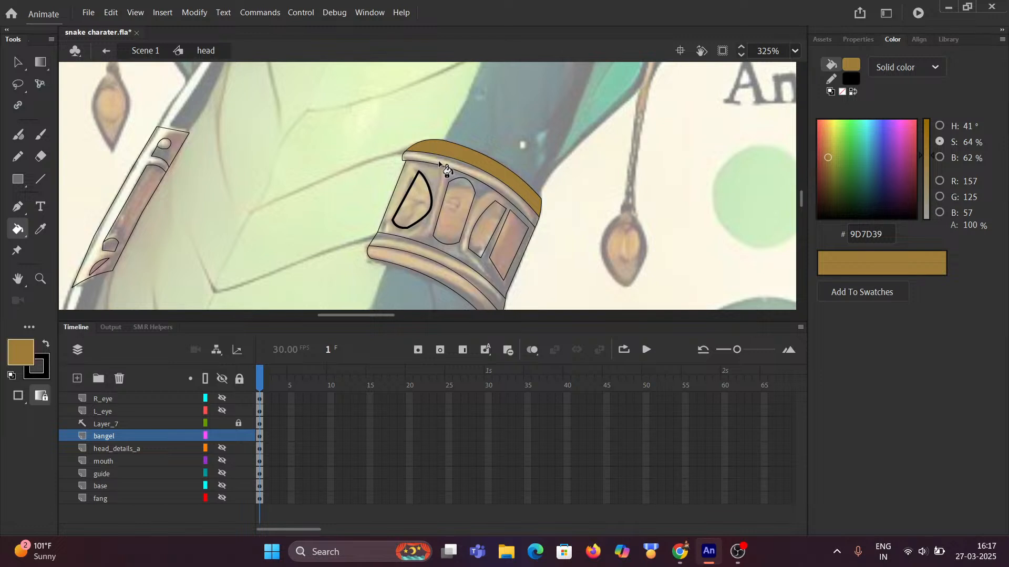
pyautogui.click(442, 164)
pyautogui.click(435, 190)
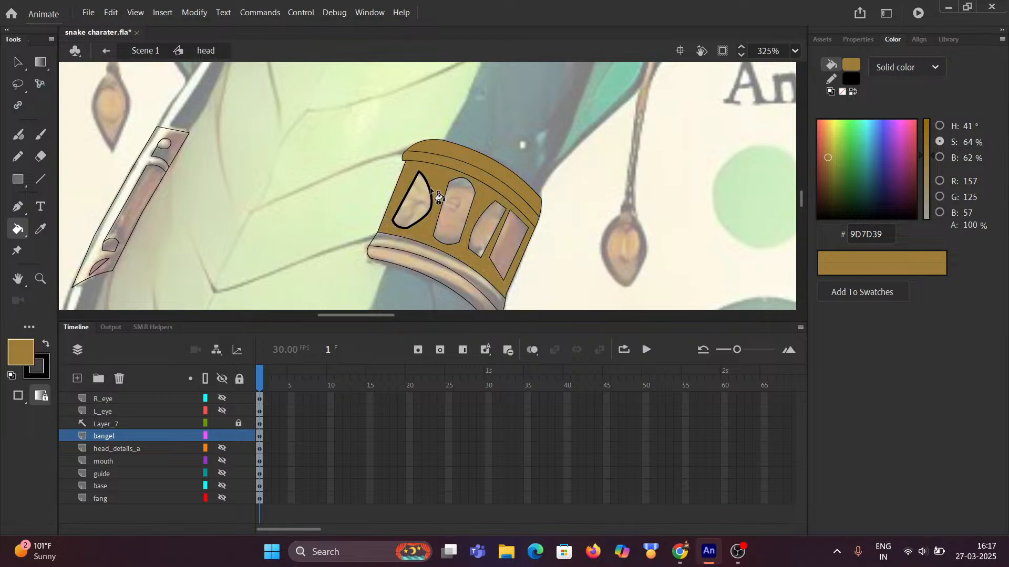
# Fill the bangle's four inset panels and its two lower rim bands with the same 9D7D39
pyautogui.click(423, 206)
pyautogui.click(455, 214)
pyautogui.click(486, 231)
pyautogui.click(507, 245)
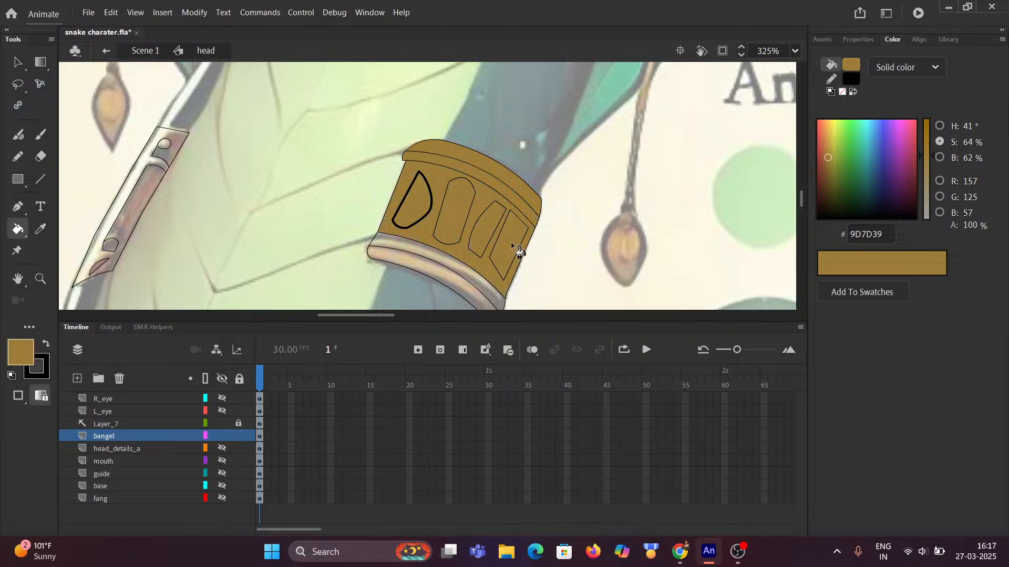
pyautogui.click(454, 277)
pyautogui.click(487, 276)
pyautogui.scroll(-4, 567, 252)
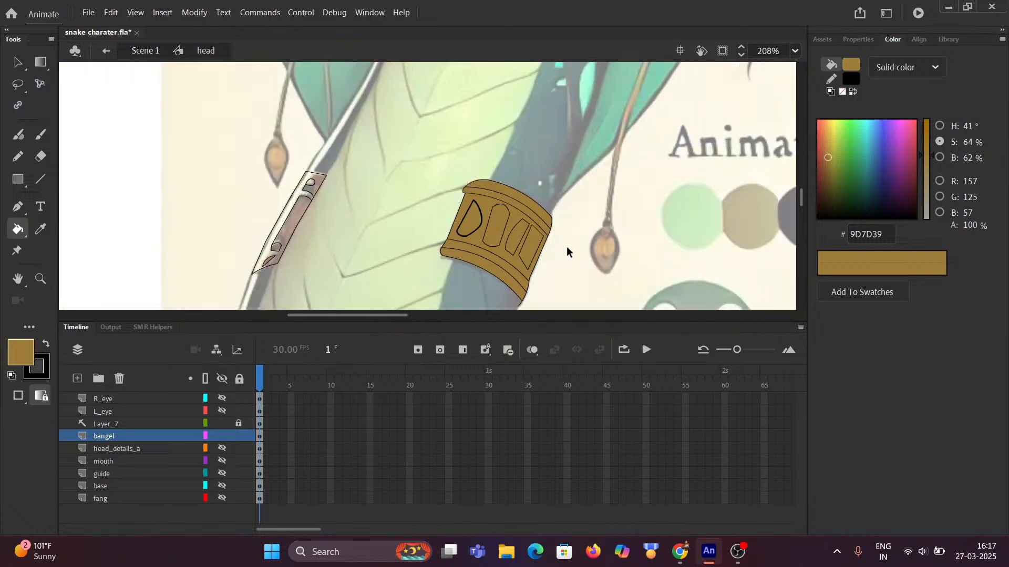
# Sample the reddish brown 965823 from the middle inset panel of the bangle in the full-colour reference artwork
pyautogui.hscroll(5, 567, 212)
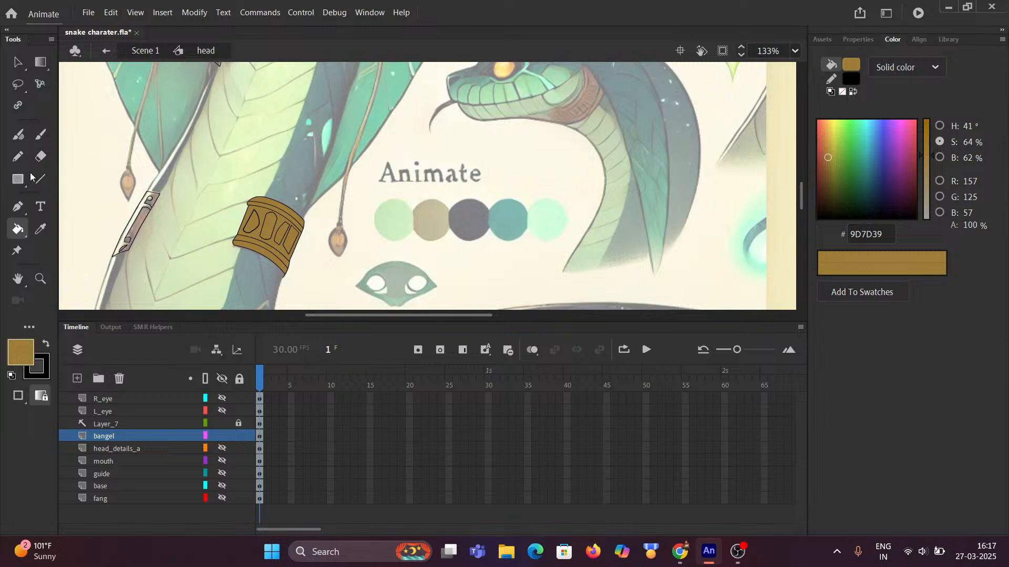
pyautogui.click(42, 136)
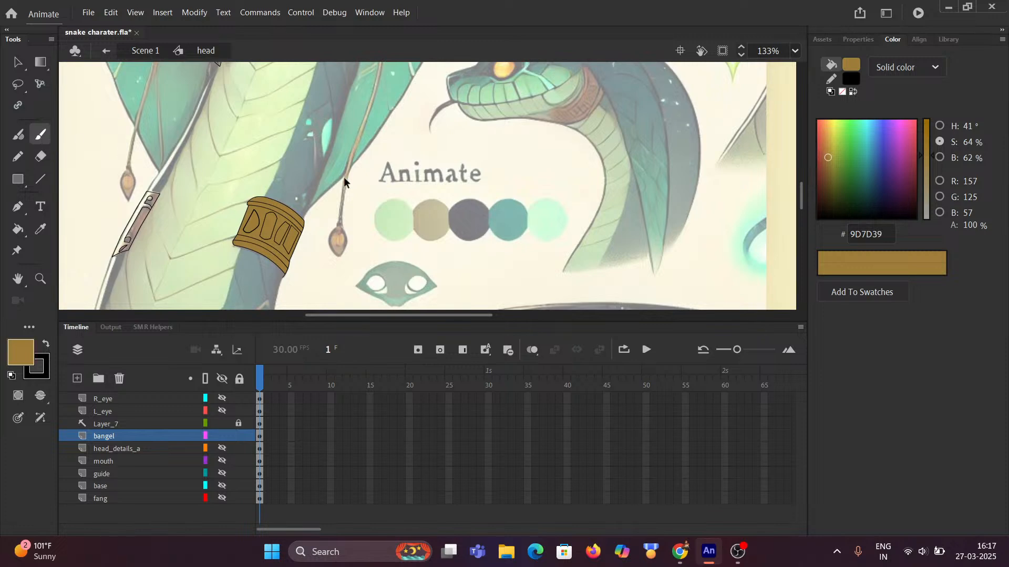
pyautogui.hscroll(-5, 324, 177)
pyautogui.scroll(3, 518, 196)
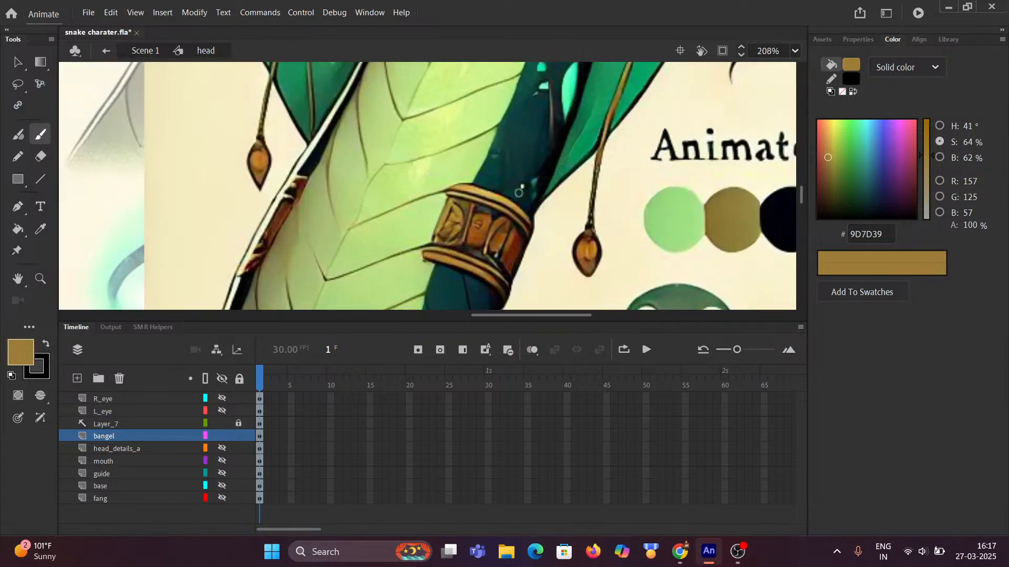
pyautogui.scroll(5, 518, 196)
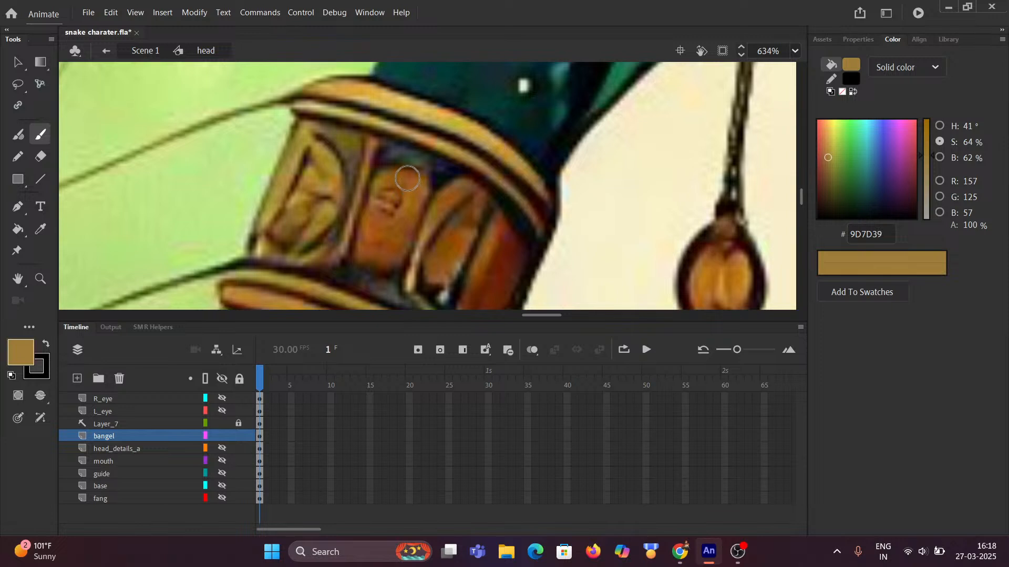
pyautogui.press('i')
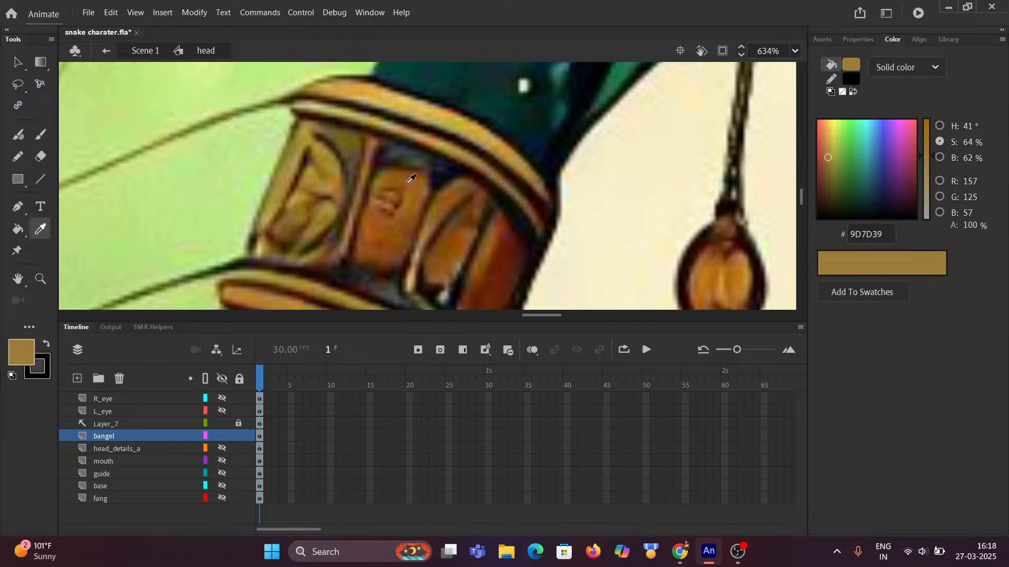
pyautogui.click(416, 188)
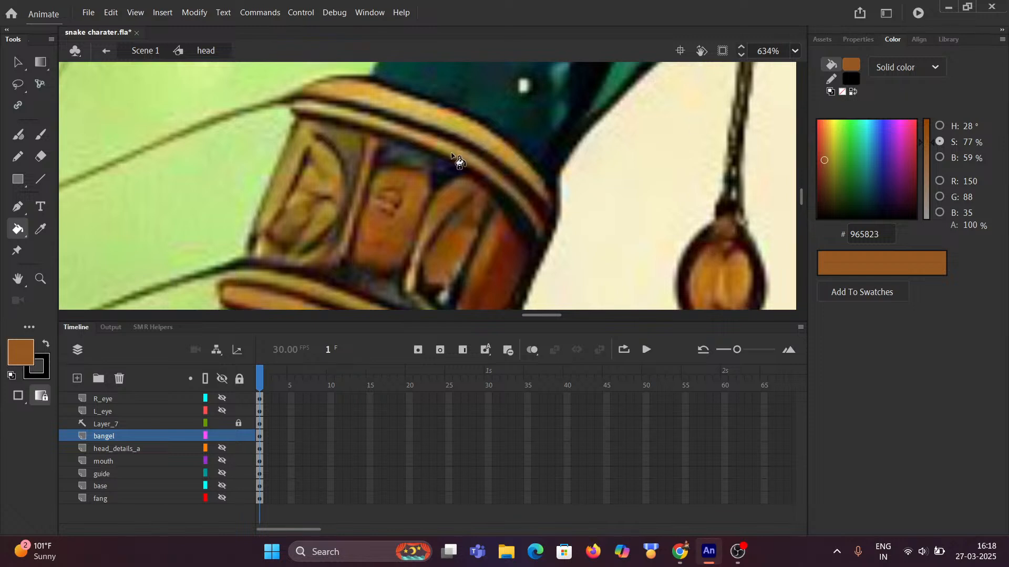
# Set the Classic Brush to Paint Selection mode and return to the traced lower bangle
pyautogui.press('b')
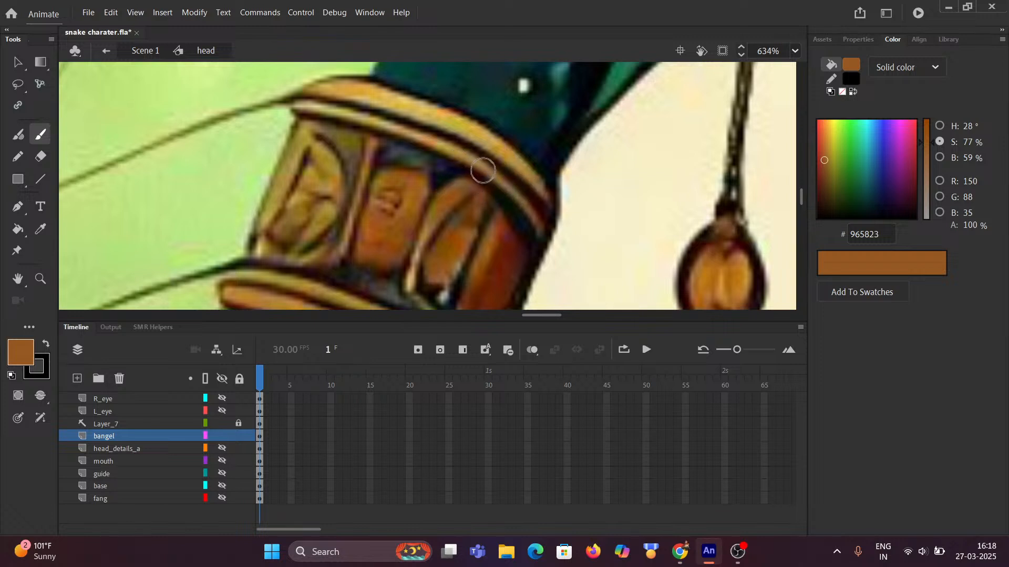
pyautogui.scroll(-2, 504, 164)
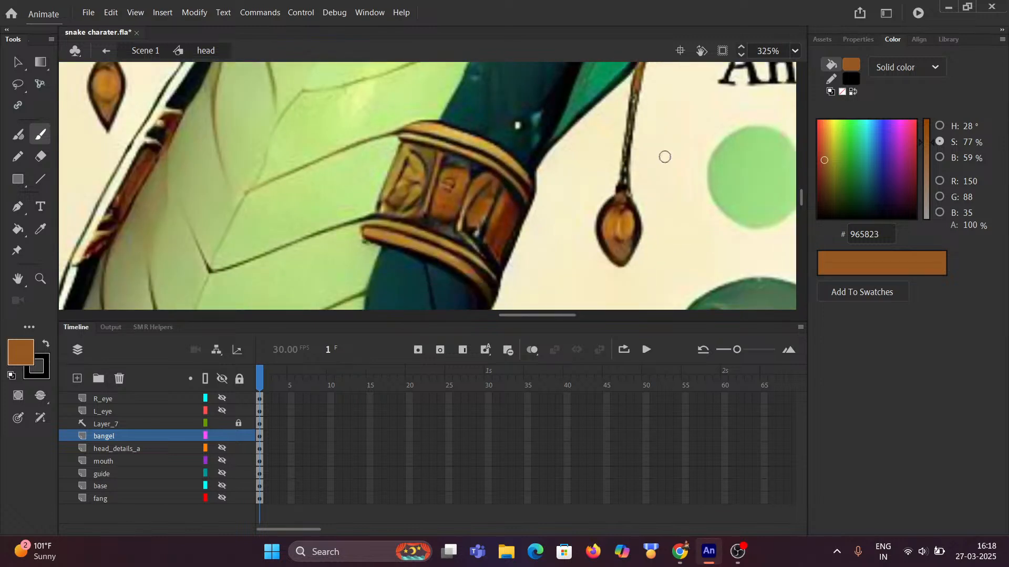
pyautogui.click(859, 40)
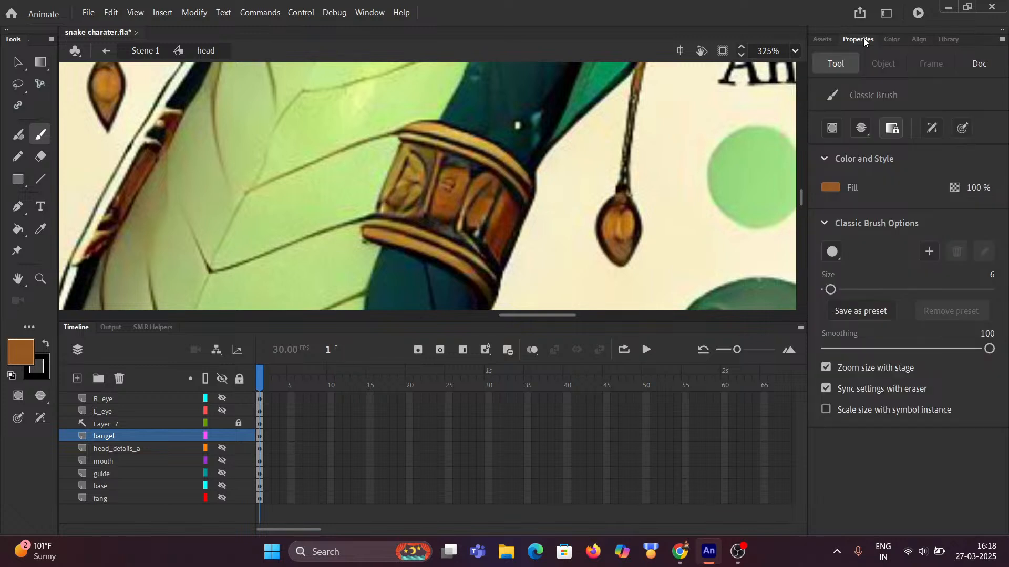
pyautogui.scroll(-3, 592, 167)
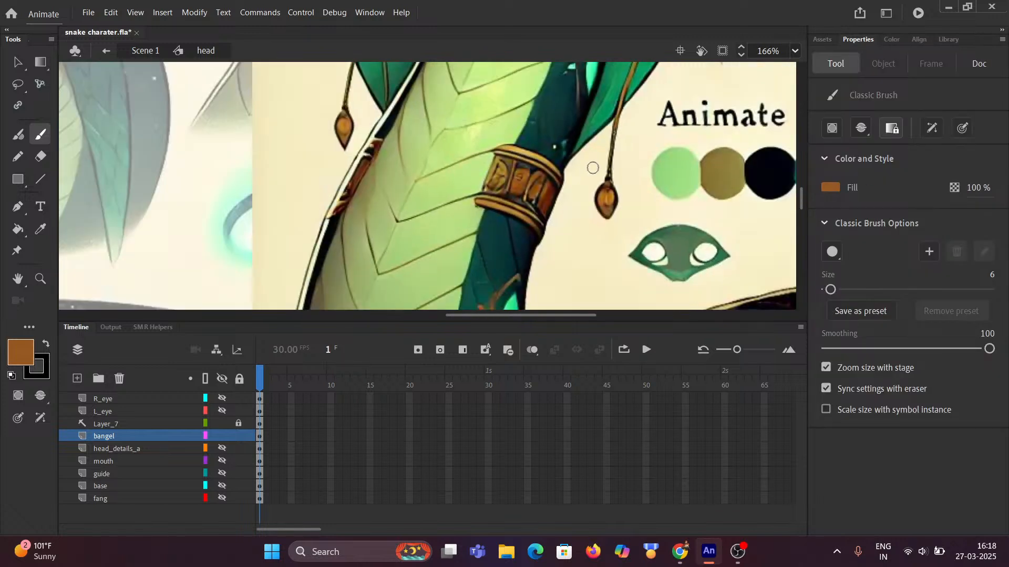
pyautogui.hscroll(5, 631, 200)
pyautogui.hscroll(-5, 592, 192)
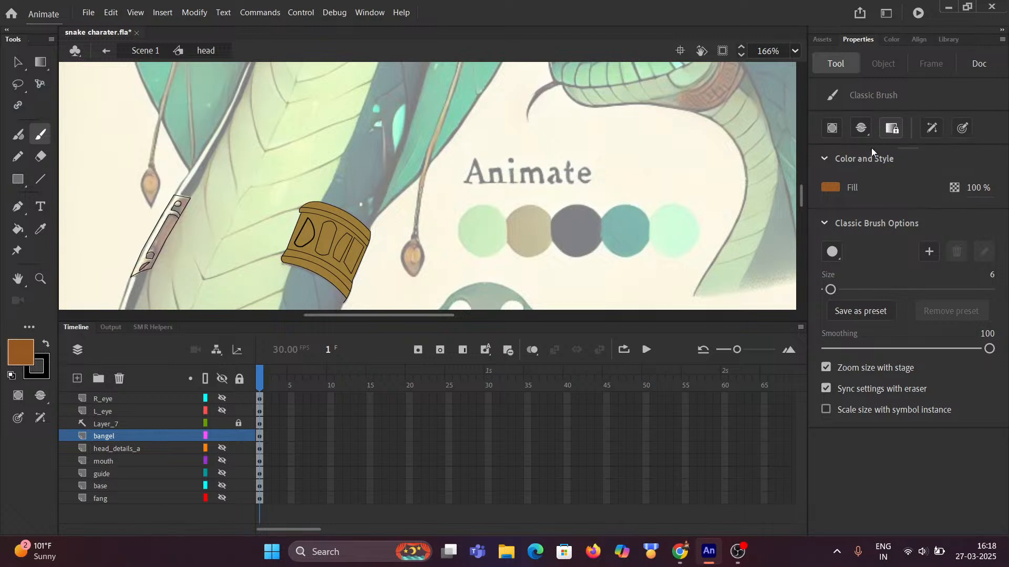
pyautogui.click(869, 130)
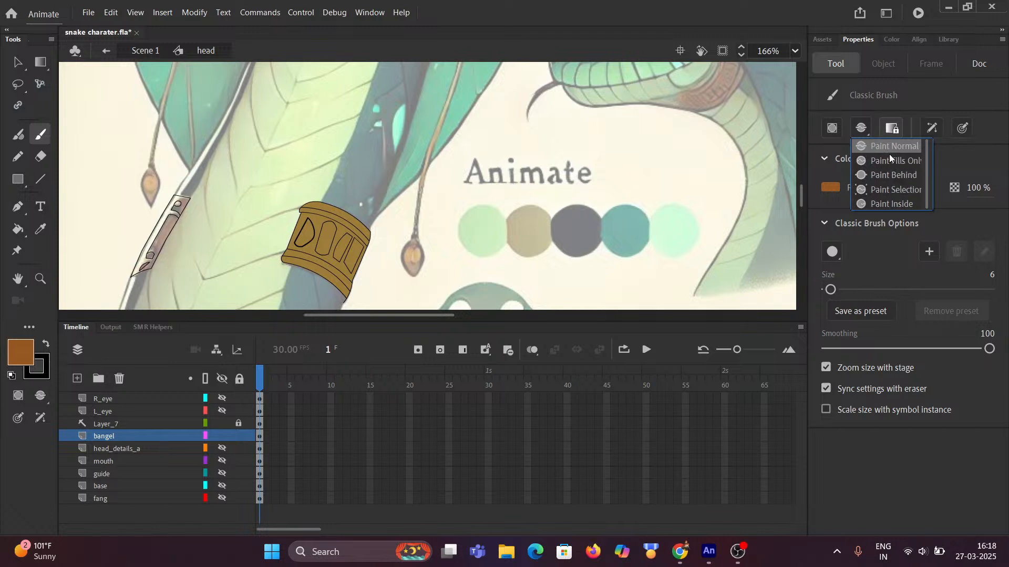
pyautogui.click(892, 189)
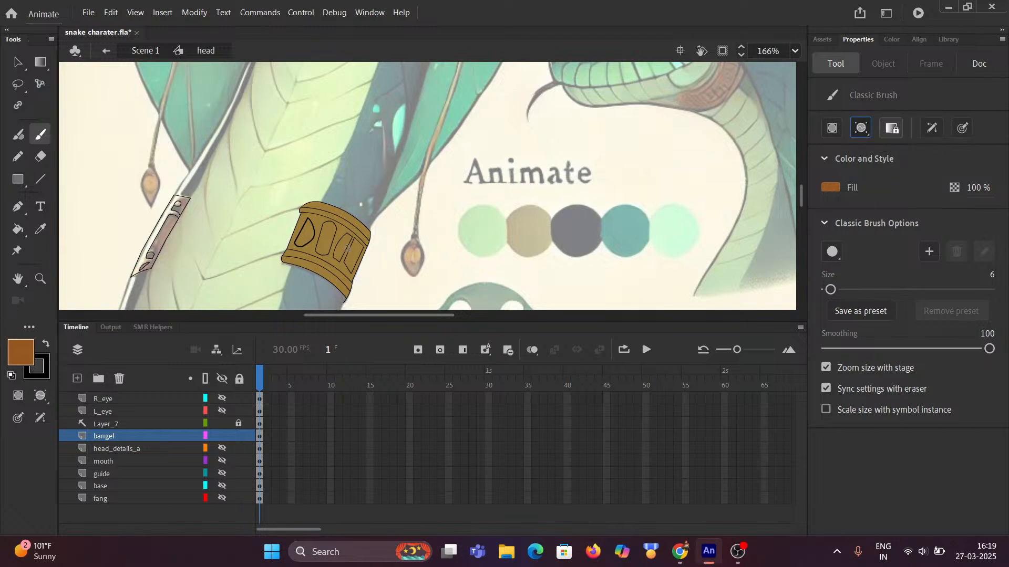
# Select the lower bangle's second inset panel and brush 965823 patches inside it
pyautogui.scroll(2, 344, 273)
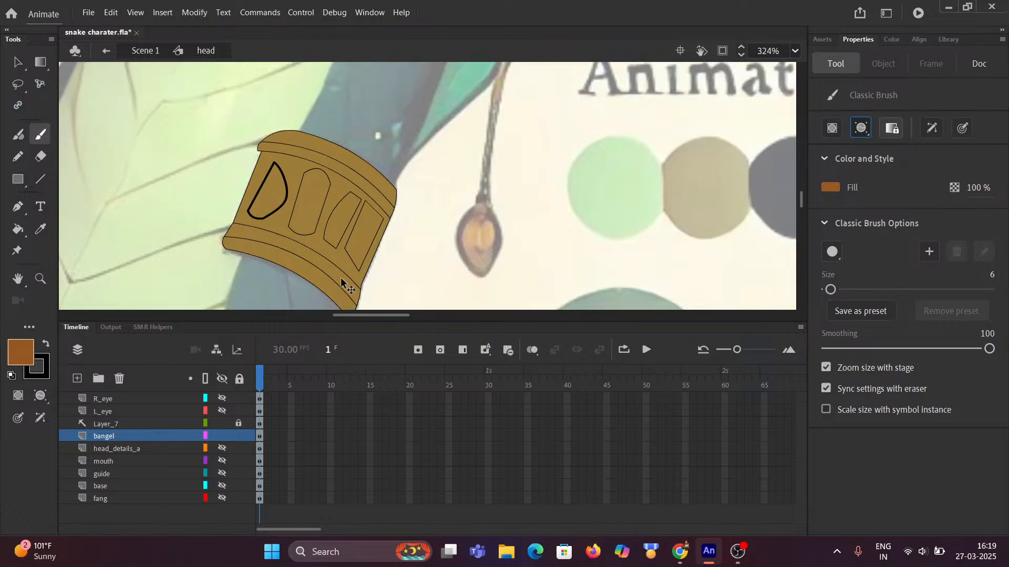
pyautogui.keyDown('ctrl'); pyautogui.click(311, 216); pyautogui.keyUp('ctrl')
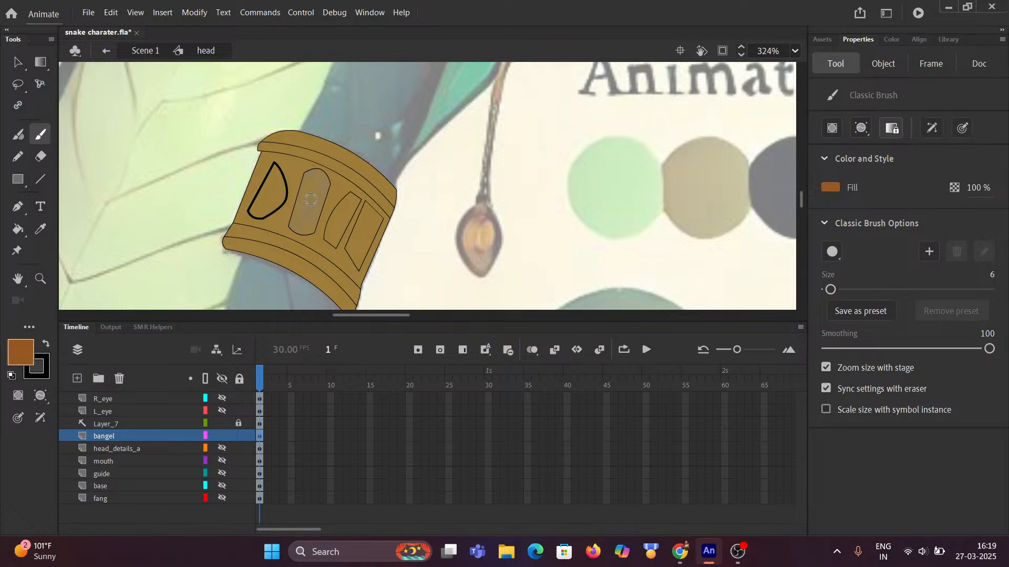
pyautogui.scroll(1, 311, 199)
pyautogui.moveTo(302, 181); pyautogui.dragTo(327, 200)
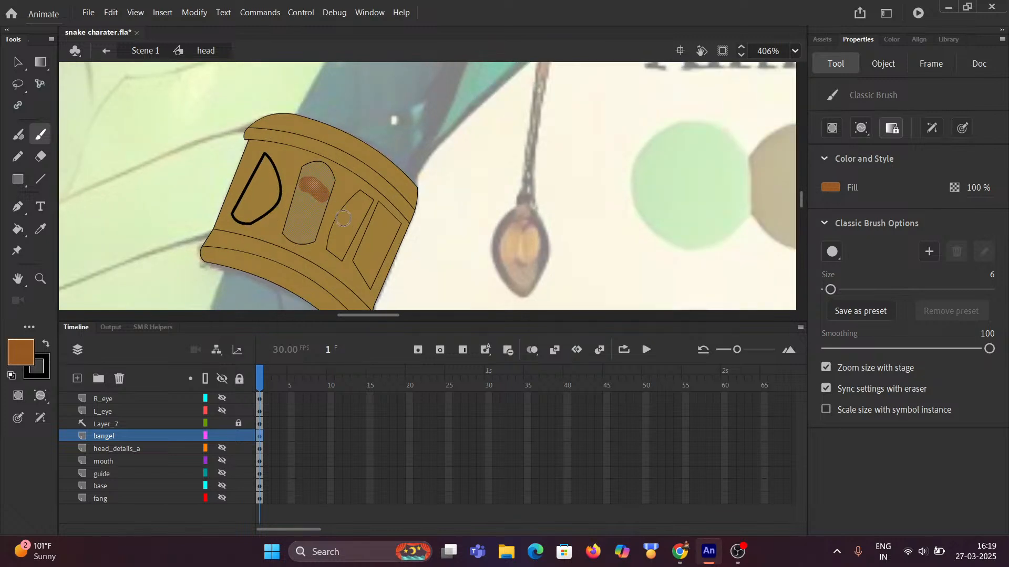
pyautogui.scroll(-6, 339, 219)
pyautogui.hscroll(10, 378, 244)
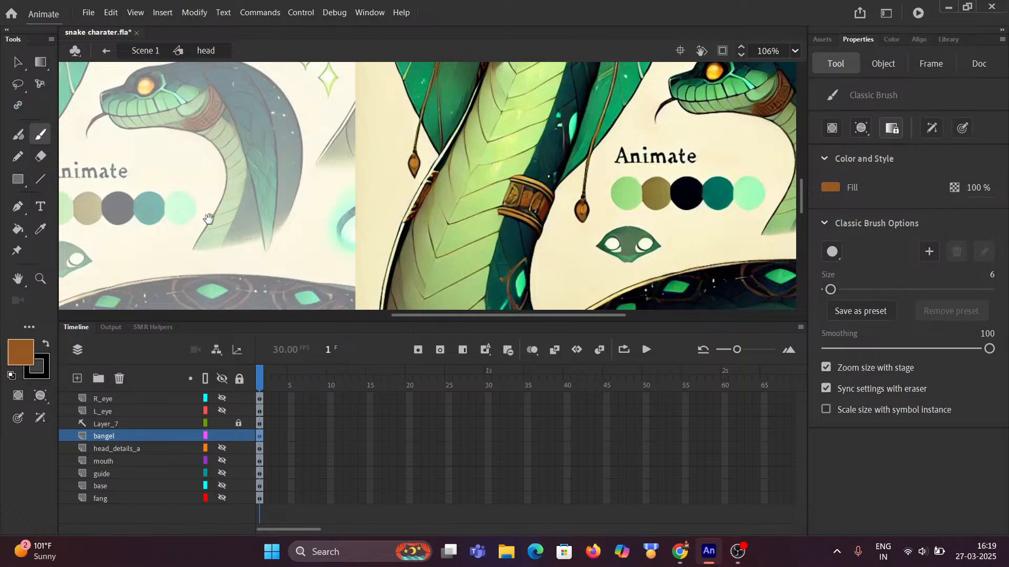
pyautogui.hscroll(-5, 189, 217)
pyautogui.scroll(-1, 189, 217)
pyautogui.scroll(3, 163, 203)
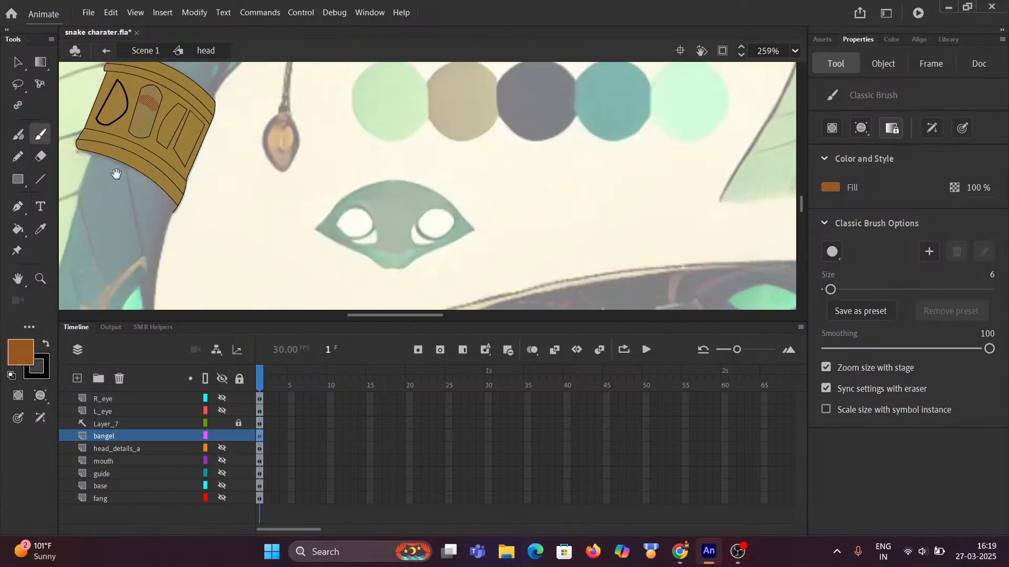
pyautogui.hscroll(-1, 247, 212)
pyautogui.scroll(2, 299, 155)
pyautogui.moveTo(289, 138)
pyautogui.mouseDown()
pyautogui.moveTo(293, 162)
pyautogui.moveTo(286, 126)
pyautogui.moveTo(275, 149)
pyautogui.moveTo(295, 129)
pyautogui.moveTo(302, 137)
pyautogui.moveTo(281, 145)
pyautogui.mouseUp()
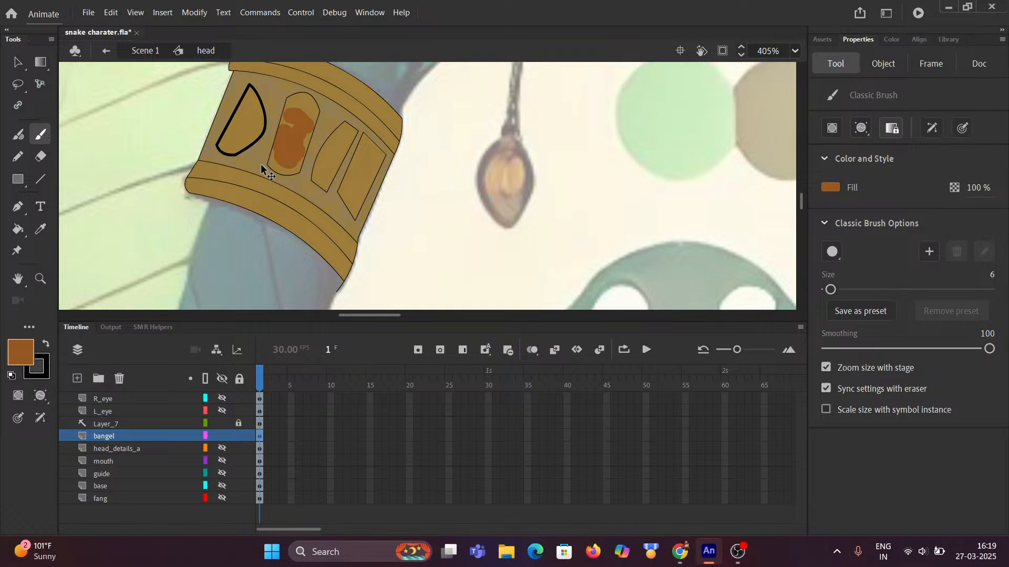
# Brush 965823 patches onto the bangle's main body beneath the panels and inside its first, third and fourth inset panels
pyautogui.scroll(-5, 436, 194)
pyautogui.moveTo(509, 187); pyautogui.dragTo(441, 180)
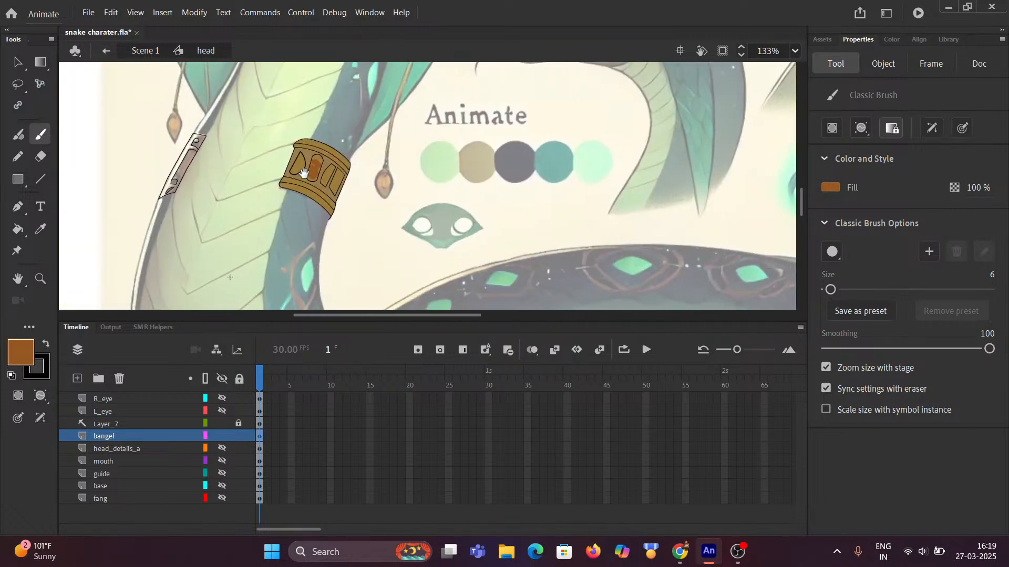
pyautogui.scroll(5, 324, 176)
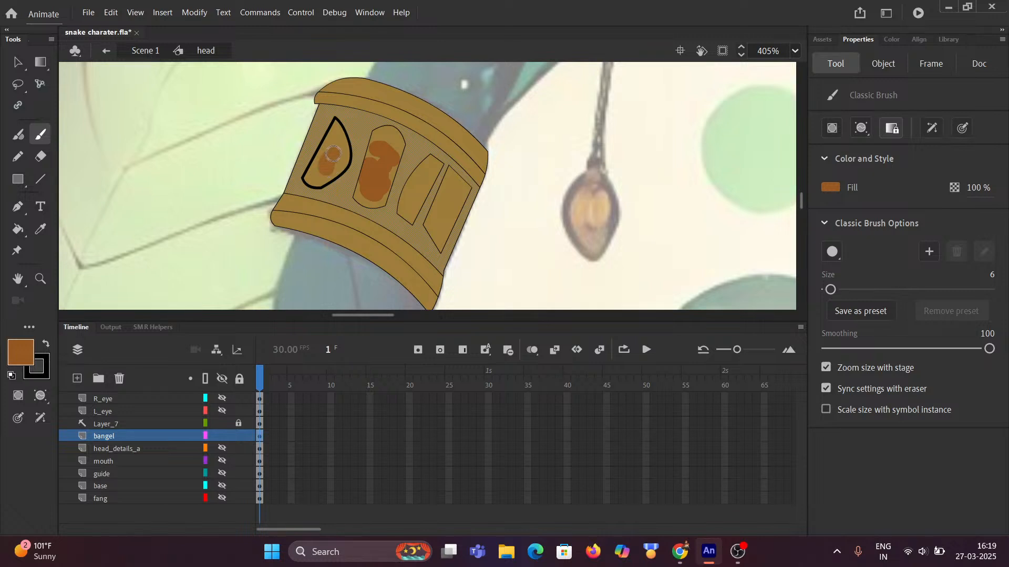
pyautogui.moveTo(329, 184); pyautogui.dragTo(399, 226)
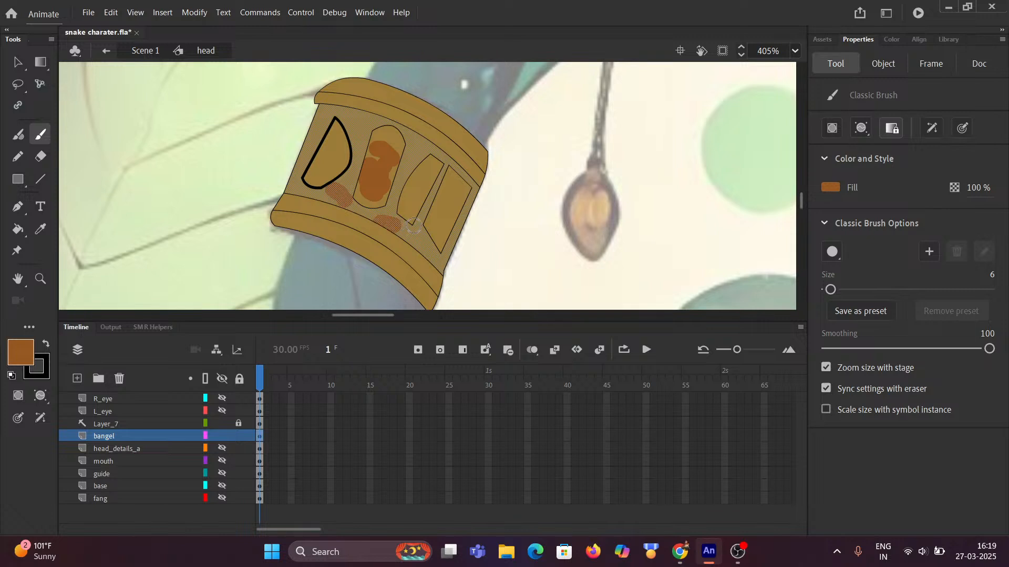
pyautogui.moveTo(327, 160)
pyautogui.mouseDown()
pyautogui.moveTo(336, 126)
pyautogui.moveTo(310, 110)
pyautogui.mouseUp()
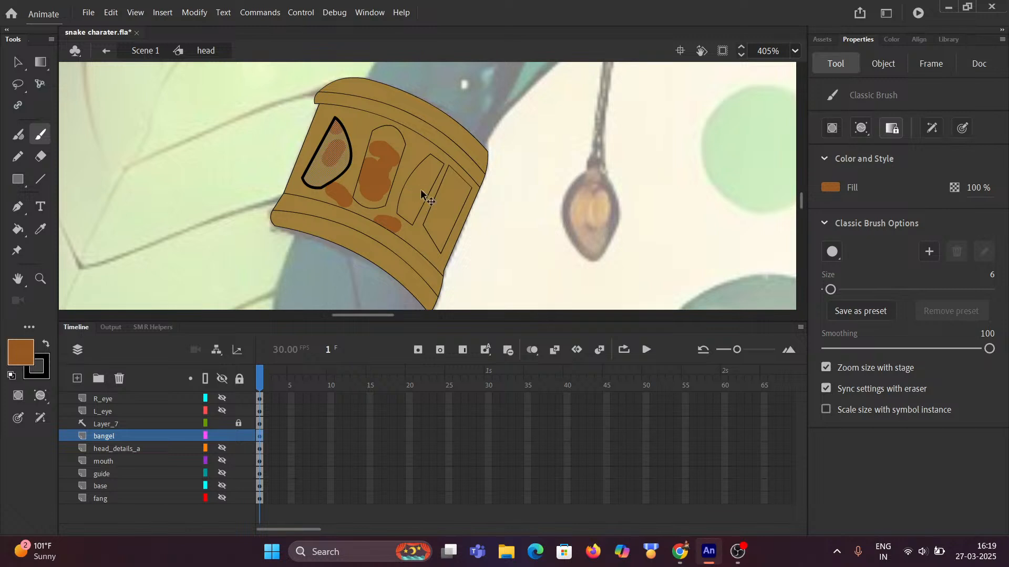
pyautogui.moveTo(425, 188); pyautogui.dragTo(432, 170)
pyautogui.moveTo(449, 206); pyautogui.dragTo(461, 181)
pyautogui.scroll(-3, 452, 226)
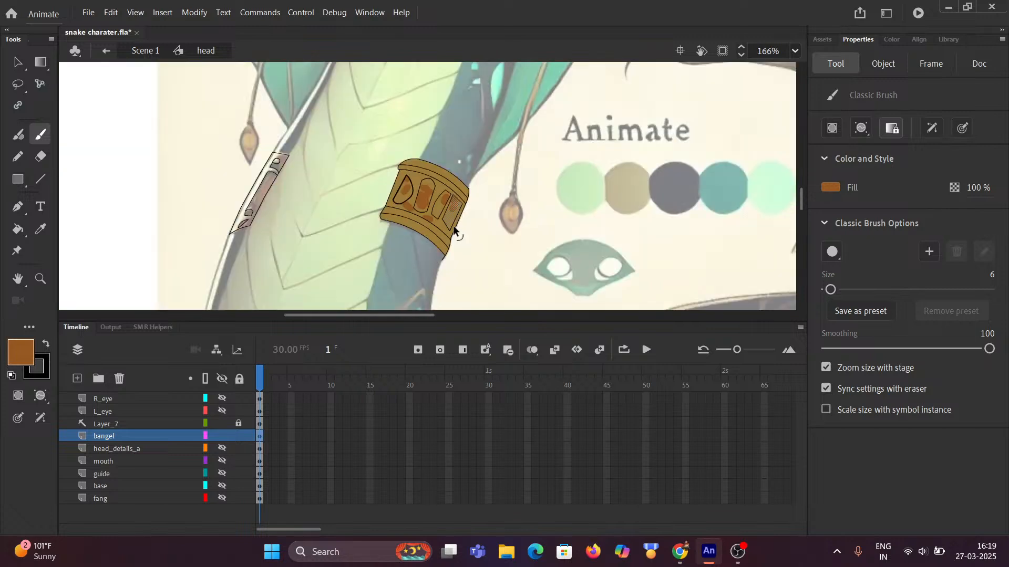
pyautogui.scroll(-2, 453, 225)
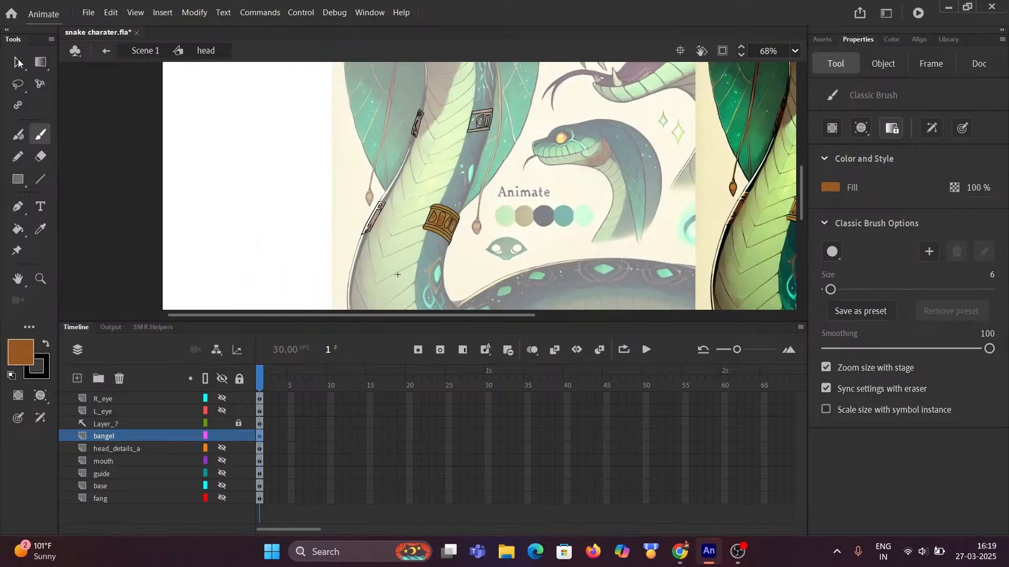
pyautogui.click(17, 62)
pyautogui.click(468, 241)
pyautogui.scroll(3, 456, 238)
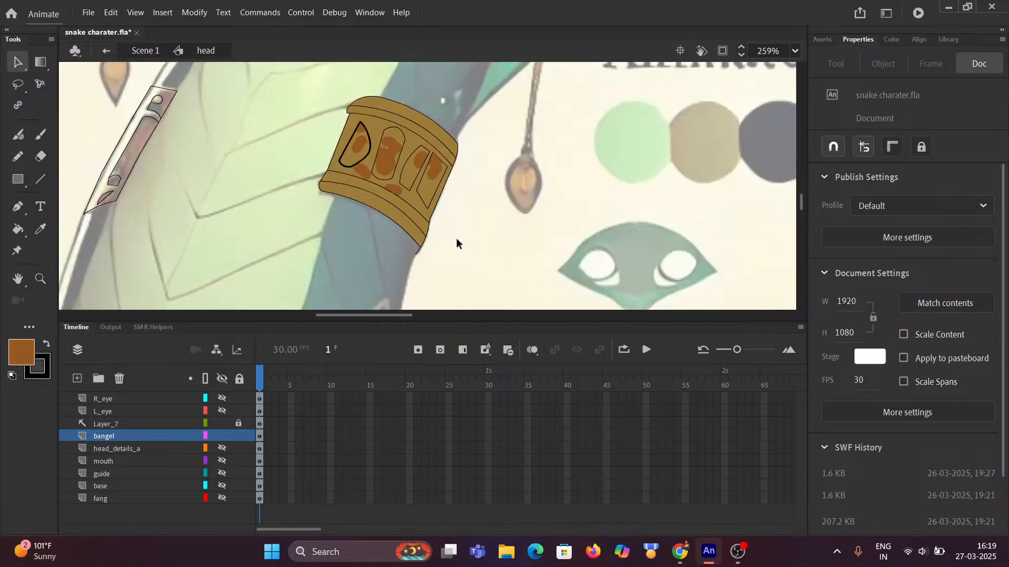
# Try to recolour the linear gradient's end stop with a brown sampled from the middle inset panel in the full-colour reference
pyautogui.scroll(-4, 456, 238)
pyautogui.moveTo(463, 237); pyautogui.dragTo(252, 201)
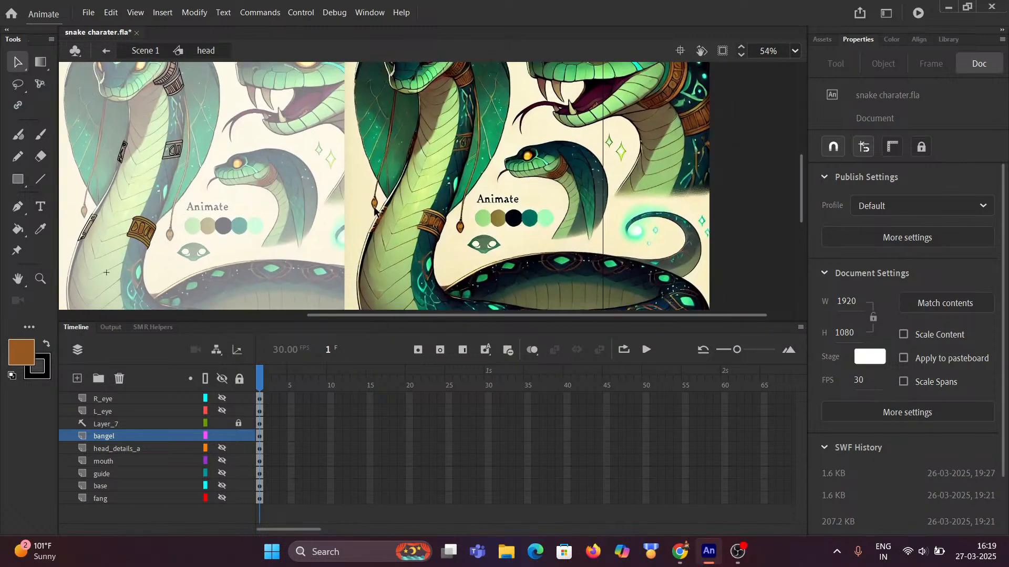
pyautogui.scroll(3, 401, 226)
pyautogui.scroll(-1, 433, 199)
pyautogui.scroll(5, 335, 234)
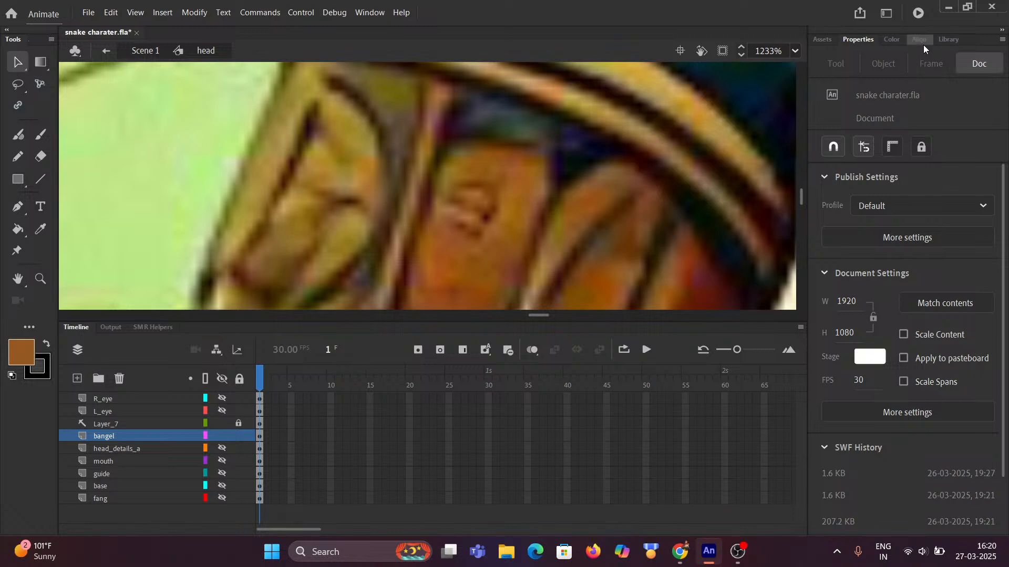
pyautogui.click(896, 40)
pyautogui.click(904, 67)
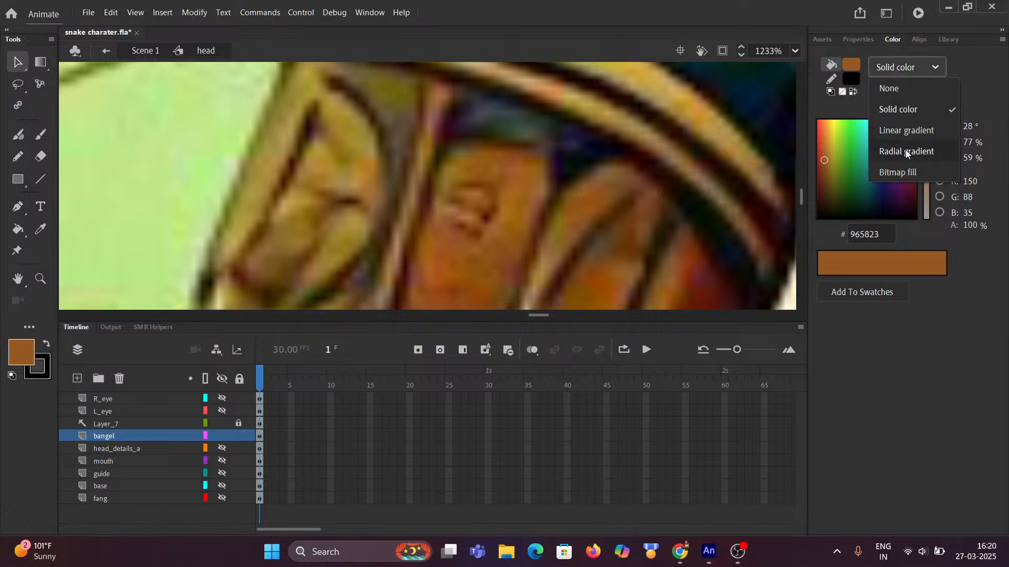
pyautogui.click(908, 131)
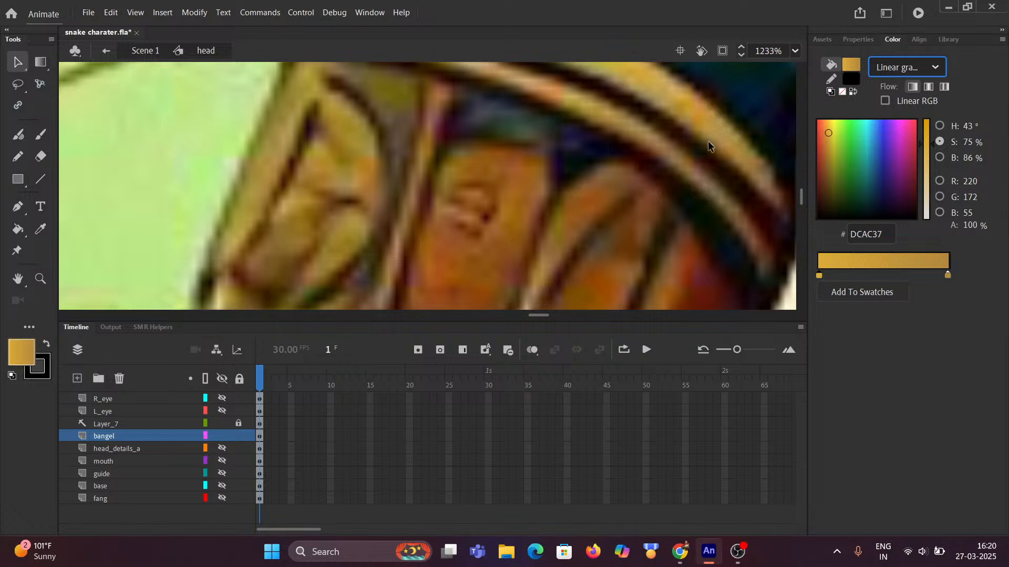
pyautogui.click(948, 276)
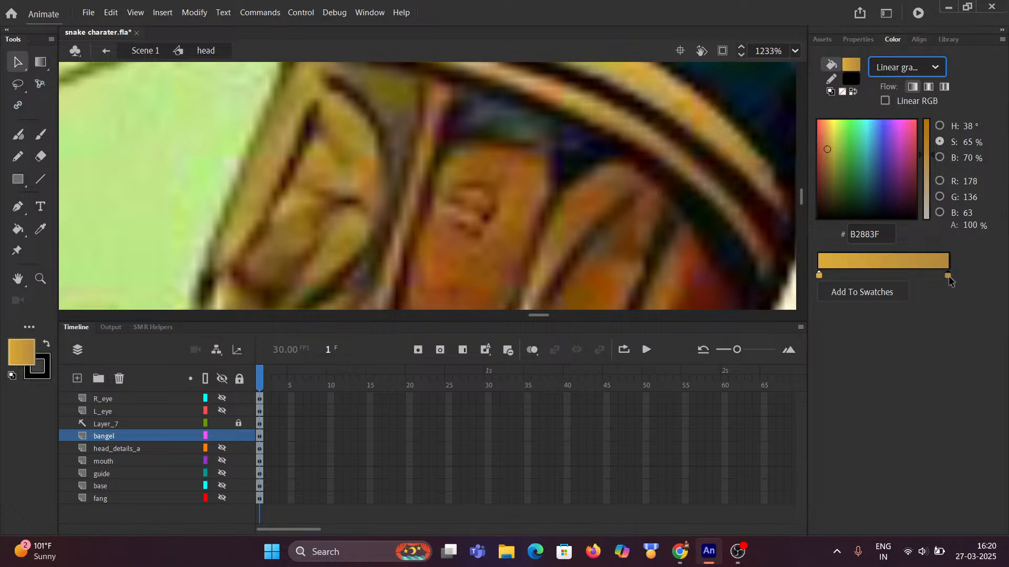
pyautogui.press('i')
pyautogui.click(515, 194)
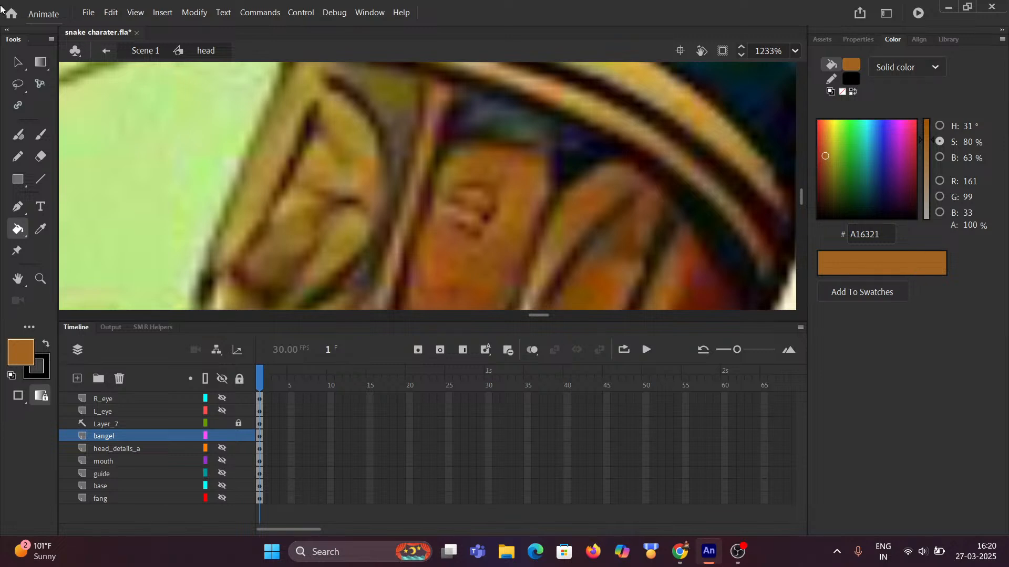
# Change the fill to a linear gradient and set its end stop to the orange-red CD6448
pyautogui.click(12, 63)
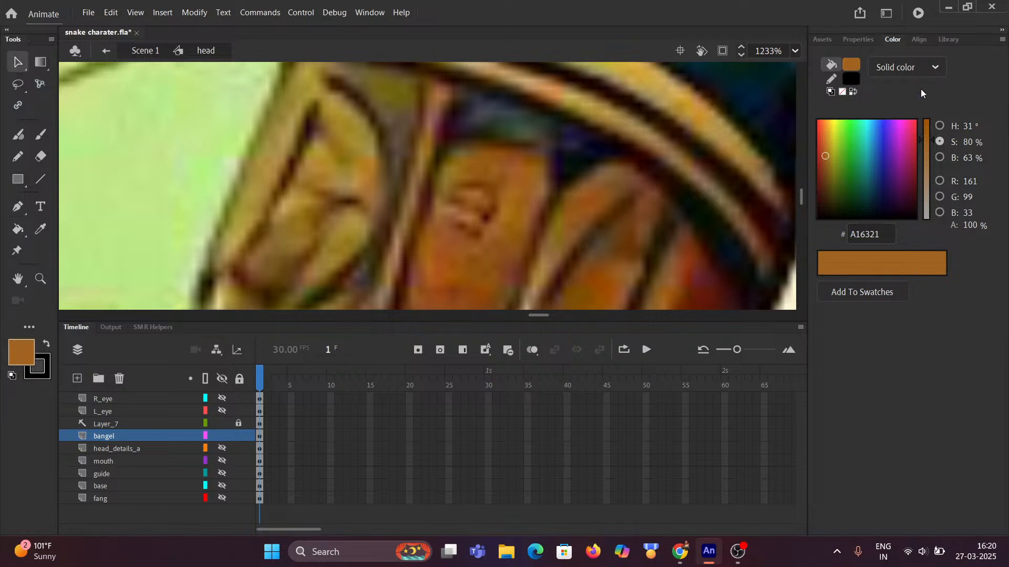
pyautogui.click(928, 68)
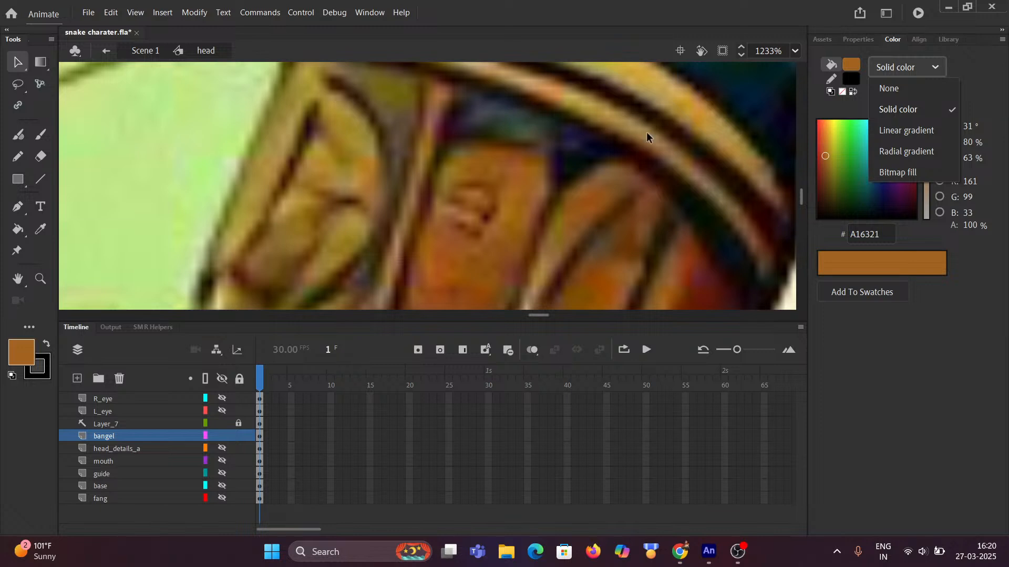
pyautogui.click(930, 131)
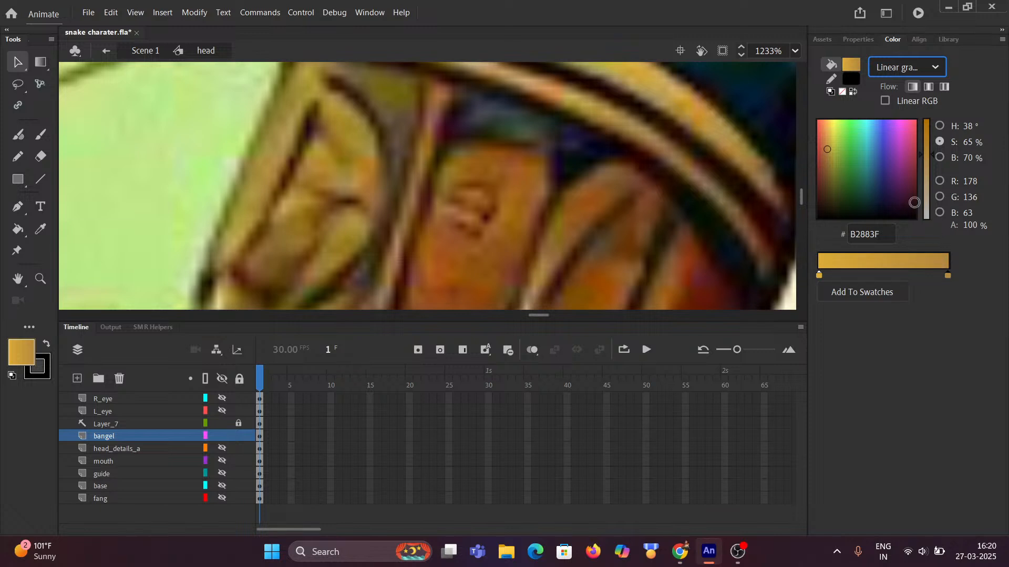
pyautogui.moveTo(827, 149)
pyautogui.mouseDown()
pyautogui.moveTo(831, 138)
pyautogui.moveTo(820, 139)
pyautogui.mouseUp()
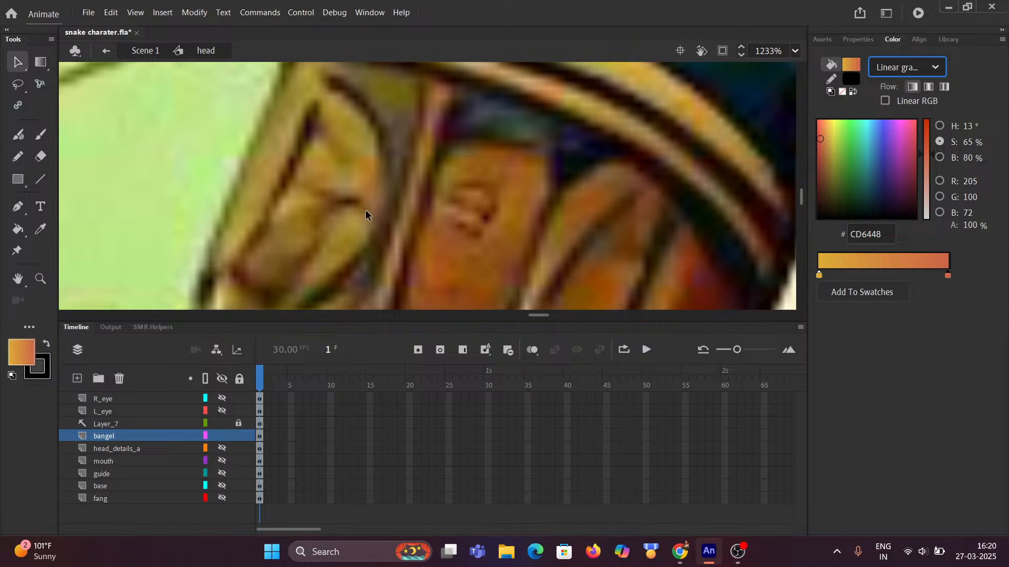
# Fill the lowest rim band of the traced lower bangle with the golden to CD6448 linear gradient
pyautogui.click(19, 231)
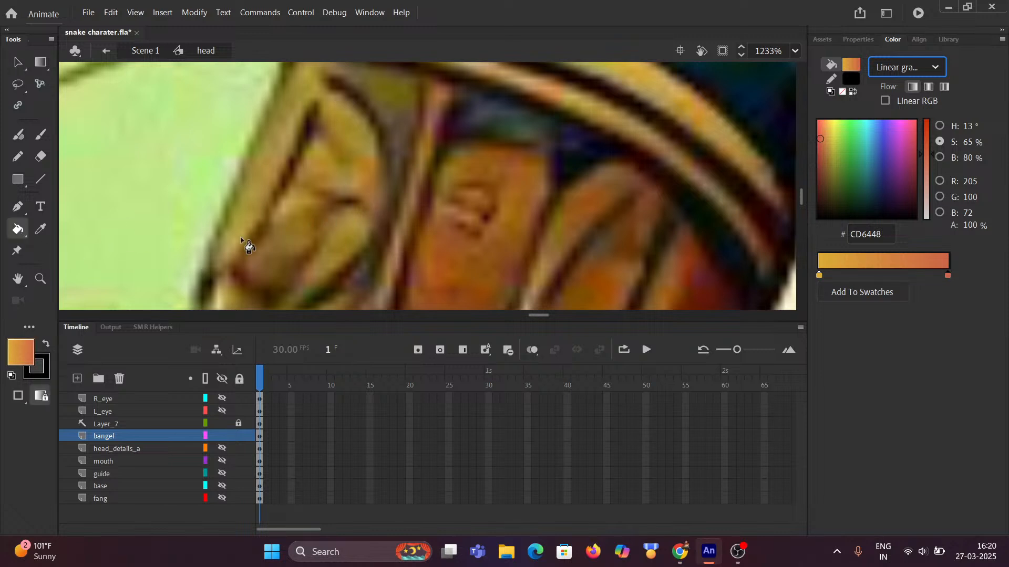
pyautogui.scroll(-2, 245, 238)
pyautogui.moveTo(149, 236); pyautogui.dragTo(561, 235)
pyautogui.scroll(-3, 589, 203)
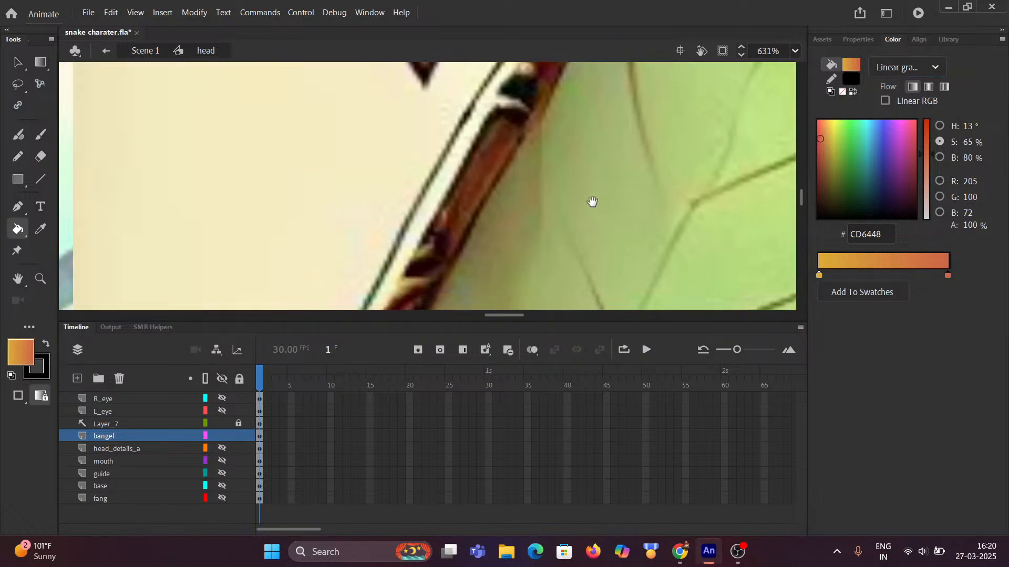
pyautogui.scroll(-4, 502, 217)
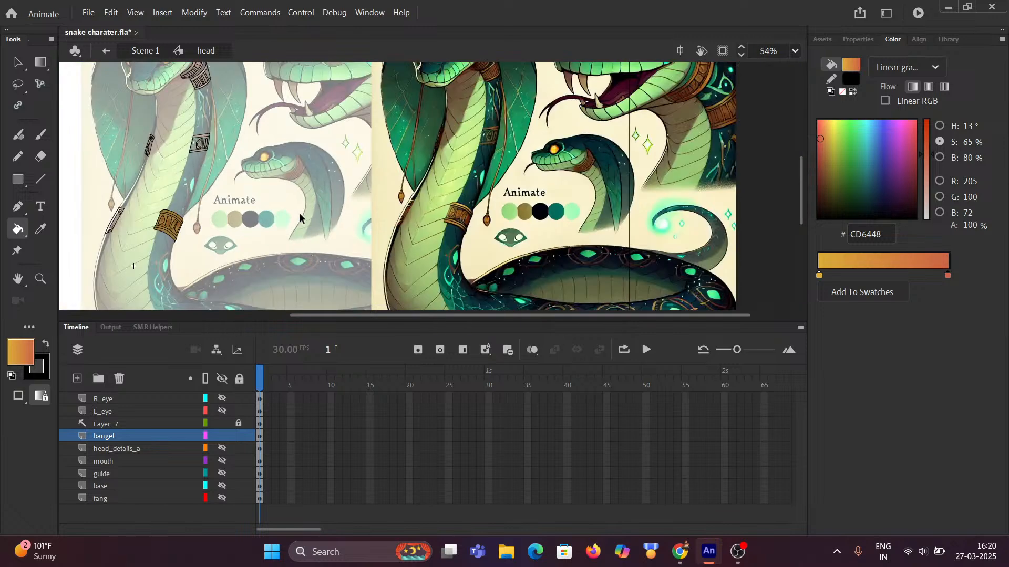
pyautogui.scroll(6, 437, 196)
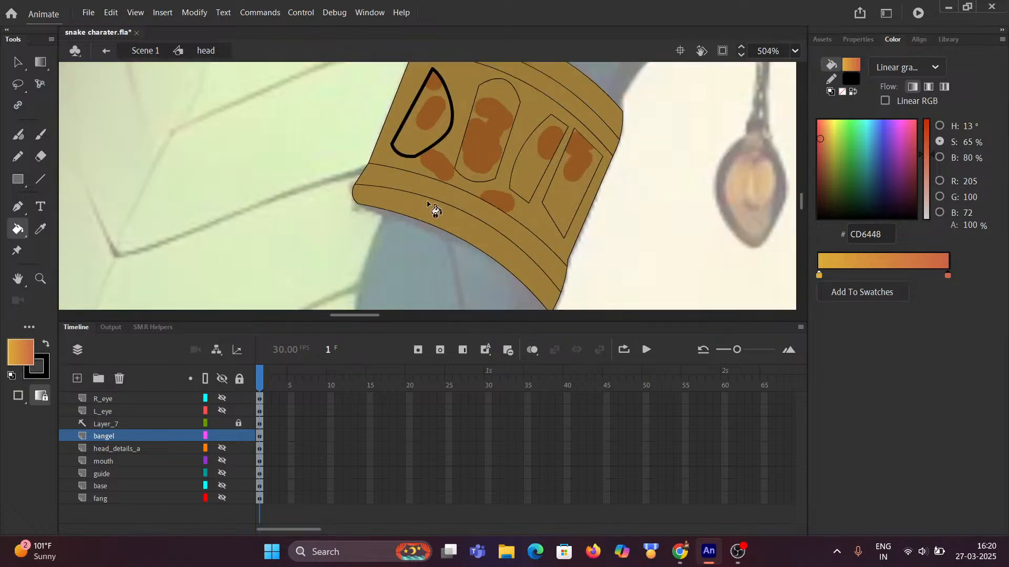
pyautogui.click(436, 210)
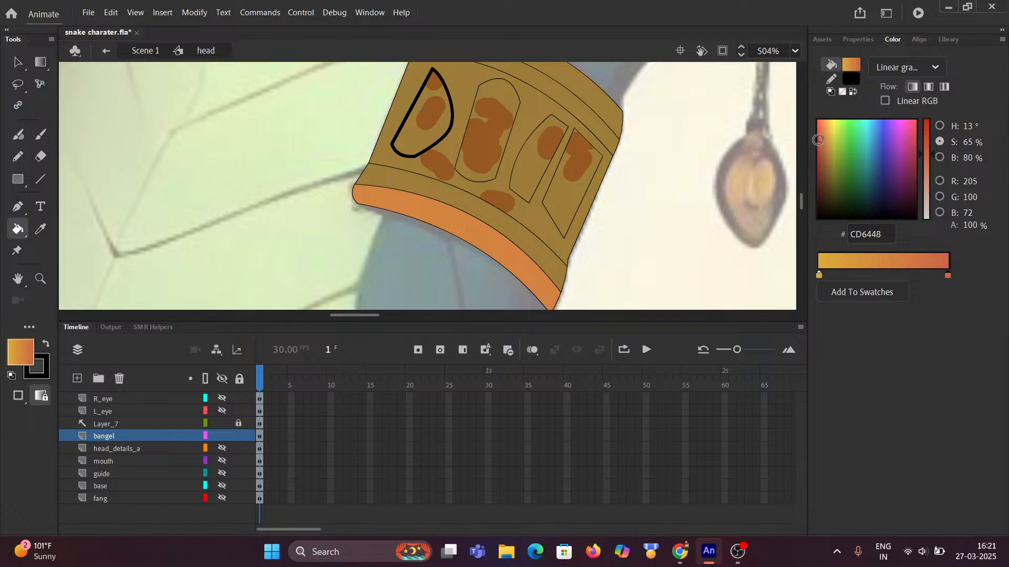
# Recolour the linear gradient from A06028 to F6D957 and fill the lower bangle's lowest rim band with it
pyautogui.moveTo(820, 139)
pyautogui.mouseDown()
pyautogui.moveTo(840, 153)
pyautogui.moveTo(839, 173)
pyautogui.moveTo(829, 123)
pyautogui.mouseUp()
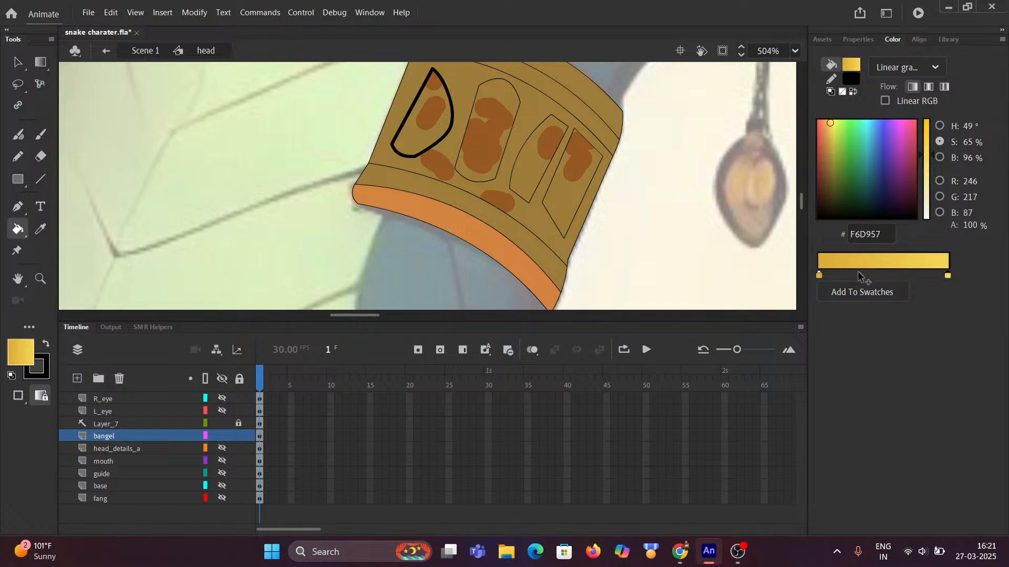
pyautogui.click(819, 275)
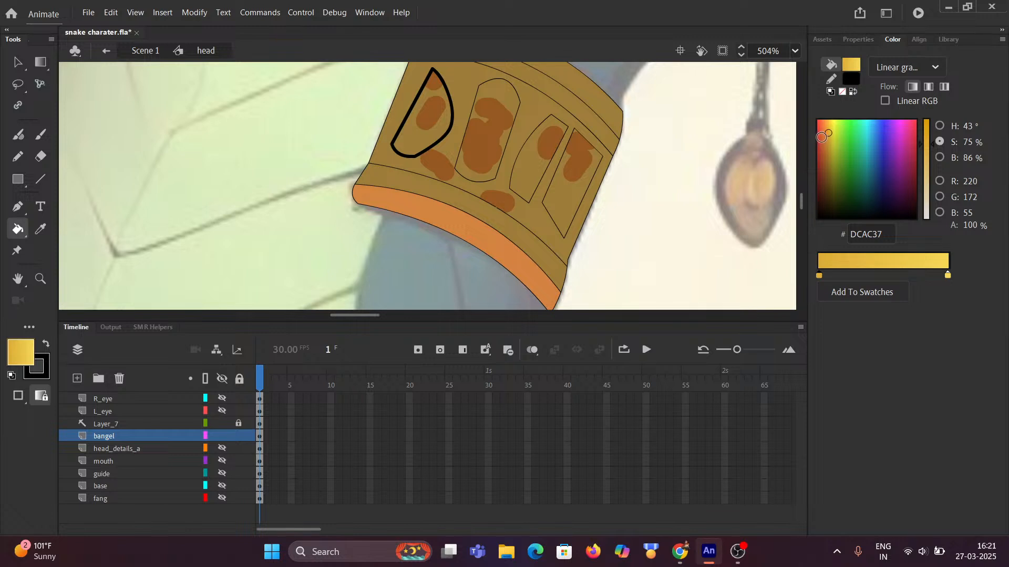
pyautogui.click(824, 146)
pyautogui.moveTo(824, 146); pyautogui.dragTo(824, 156)
pyautogui.click(506, 256)
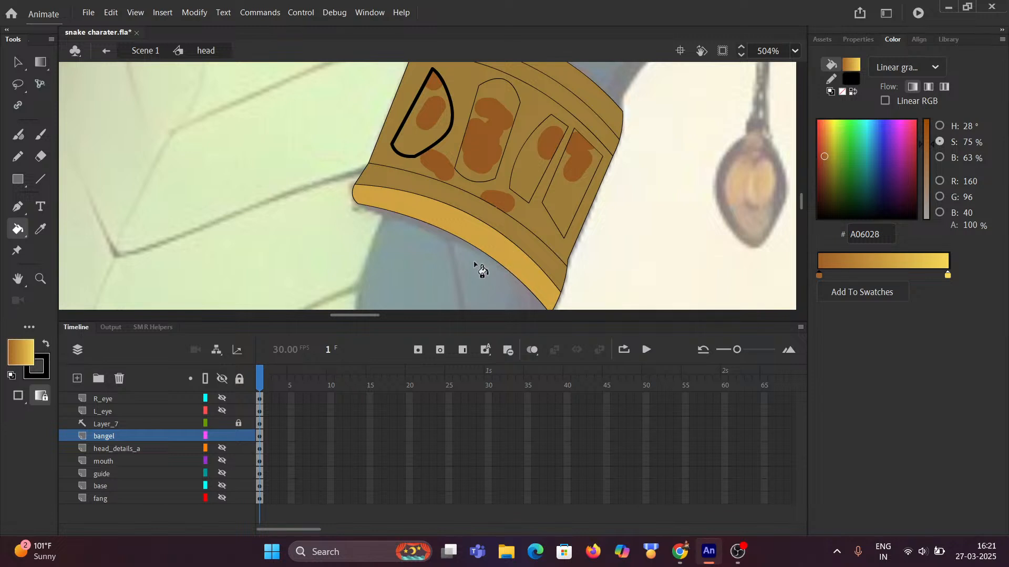
# Try to adjust the lowest rim band's linear gradient with the Gradient Transform tool
pyautogui.click(42, 63)
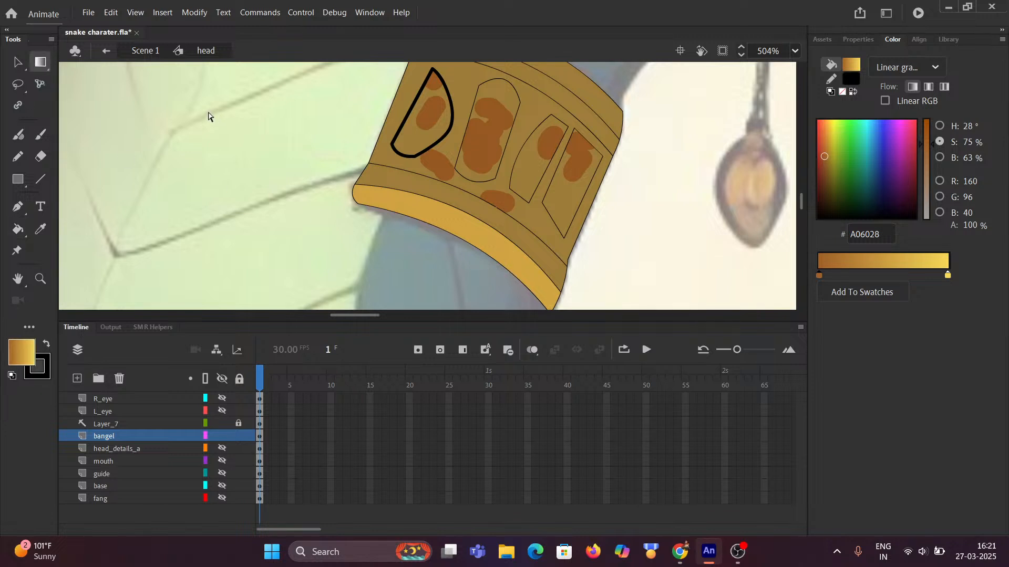
pyautogui.click(516, 268)
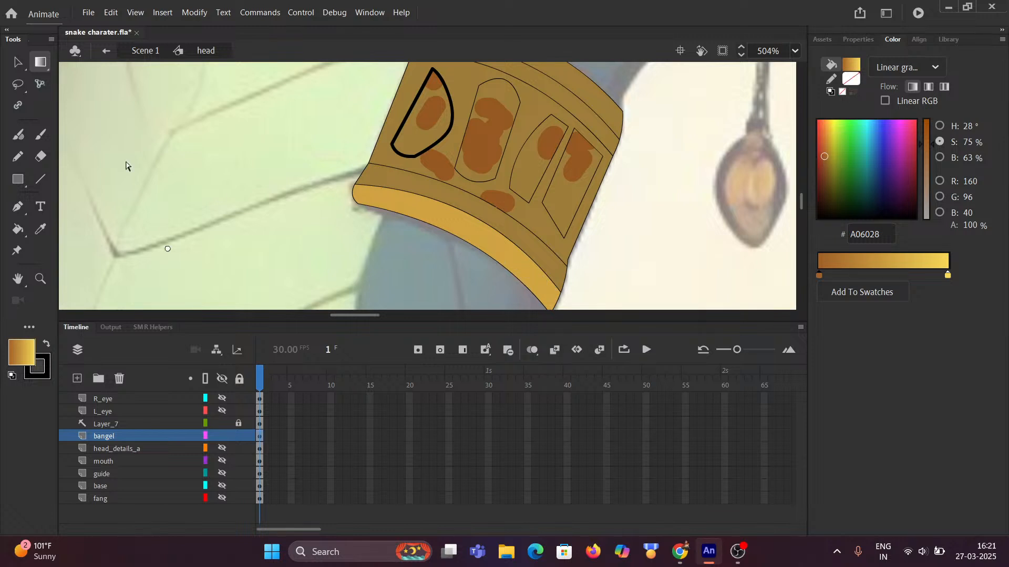
pyautogui.click(17, 61)
pyautogui.click(464, 232)
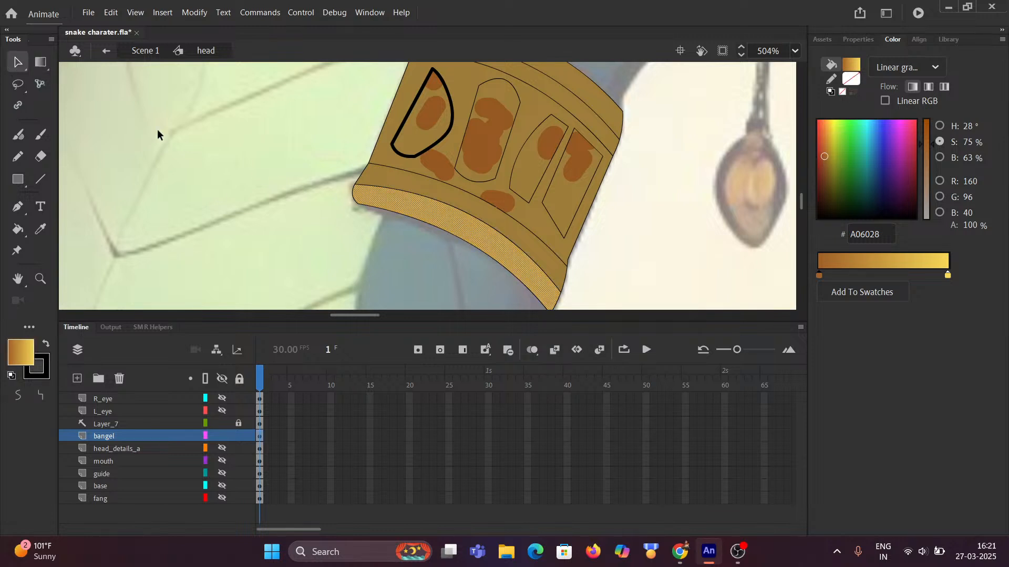
pyautogui.click(43, 62)
pyautogui.click(457, 220)
pyautogui.click(42, 63)
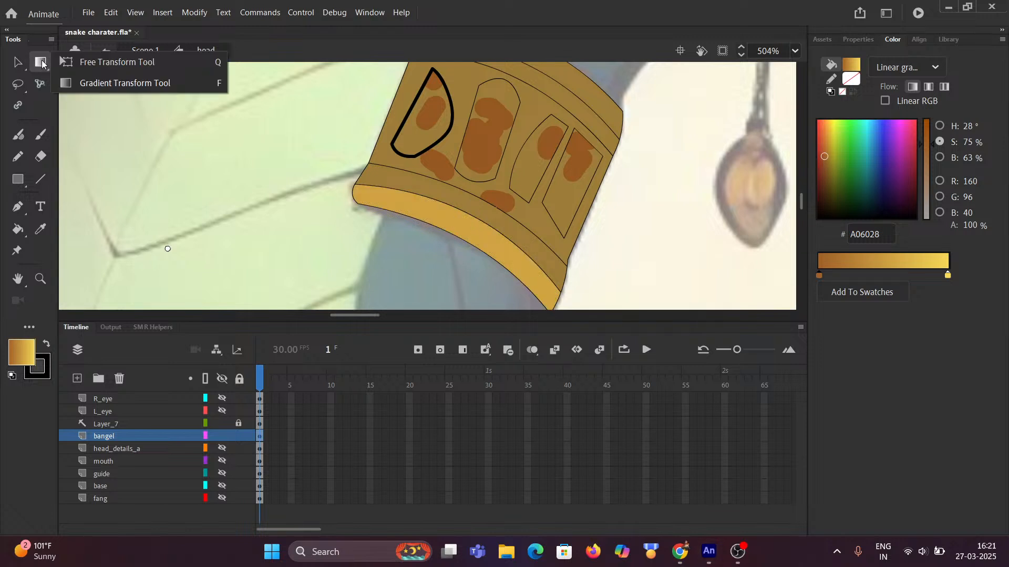
pyautogui.click(81, 83)
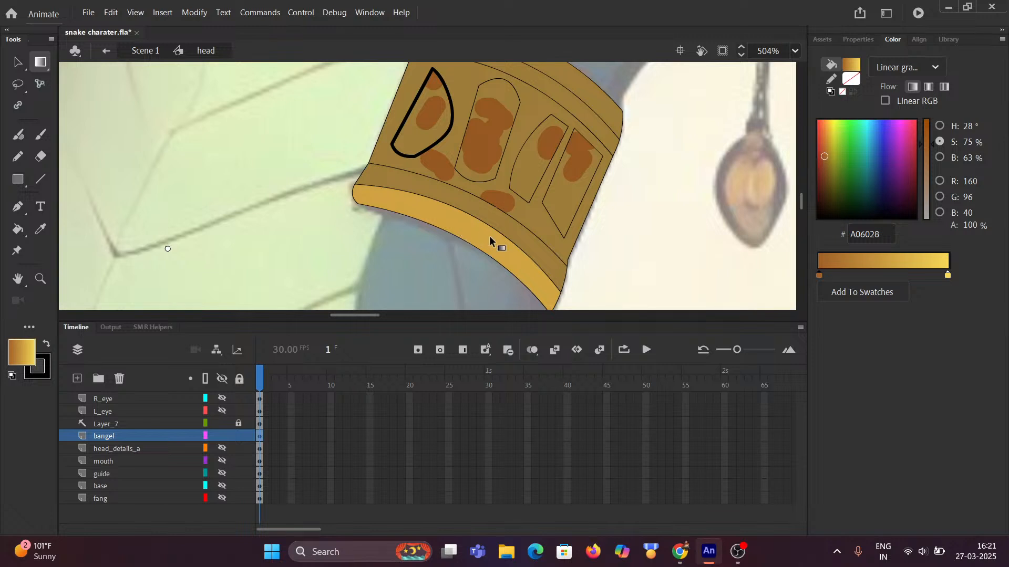
# Apply the F7FFCE-to-orange radial gradient swatch to the lowest rim band and narrow the gradient's width
pyautogui.click(27, 359)
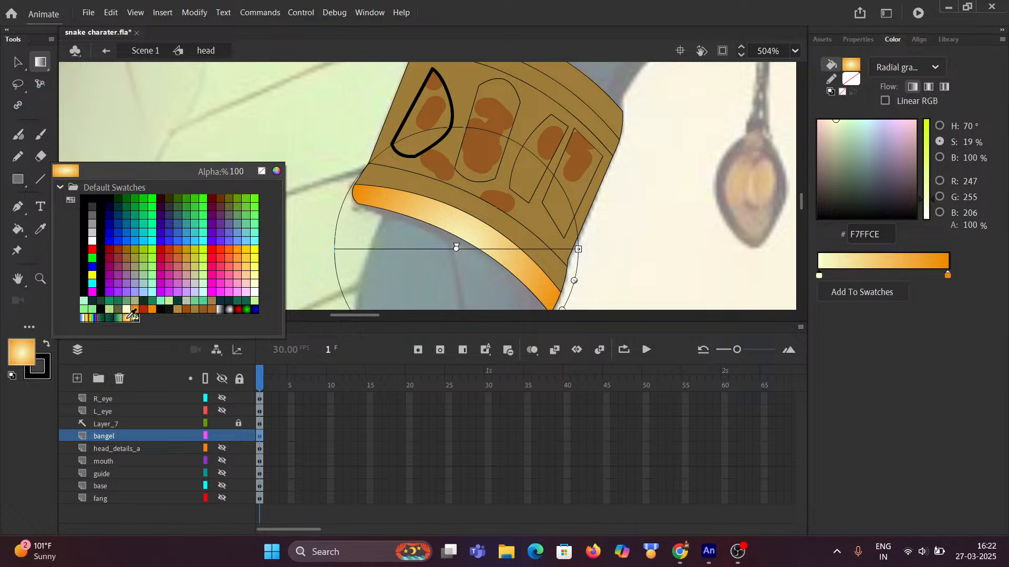
pyautogui.click(131, 314)
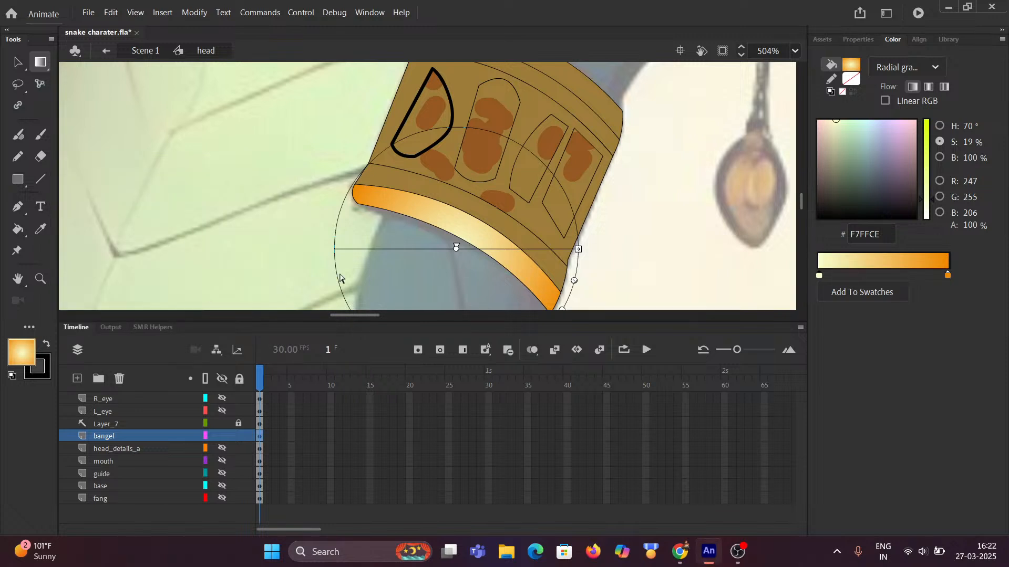
pyautogui.moveTo(579, 249); pyautogui.dragTo(529, 249)
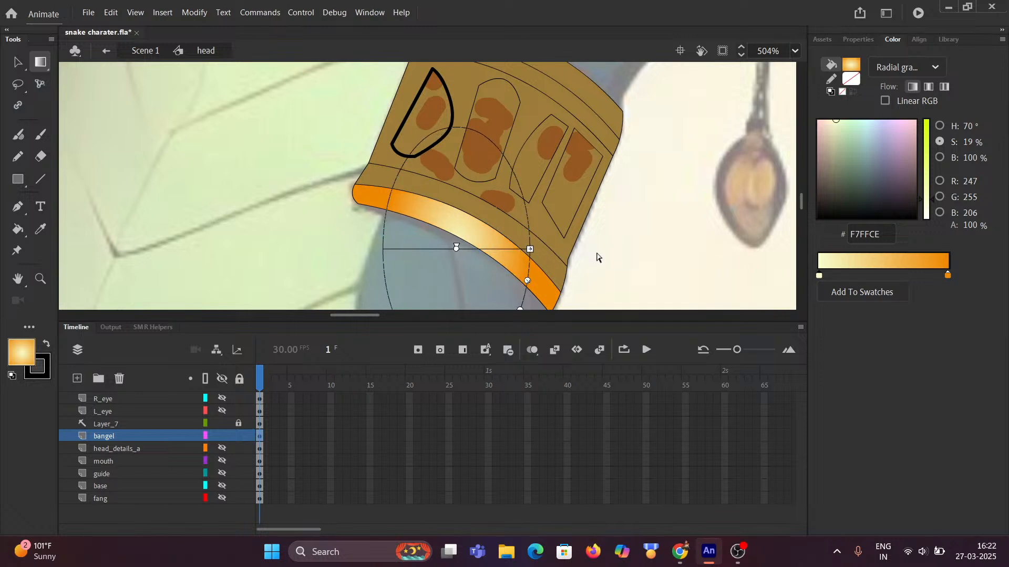
pyautogui.scroll(-3, 583, 235)
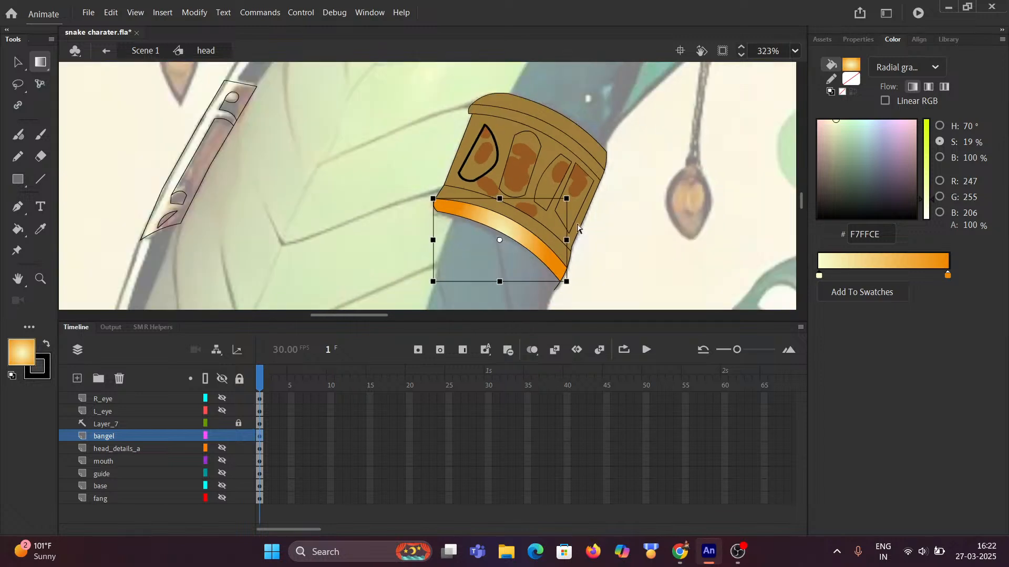
pyautogui.click(604, 229)
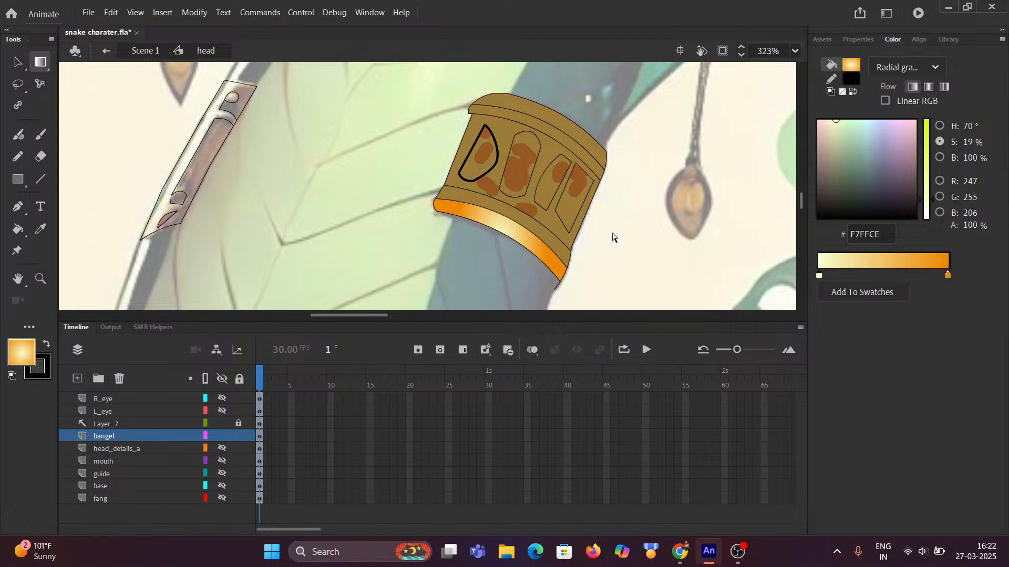
# Fill the band above the lowest rim and the bangle's main body with the cream-to-orange radial gradient
pyautogui.scroll(3, 605, 232)
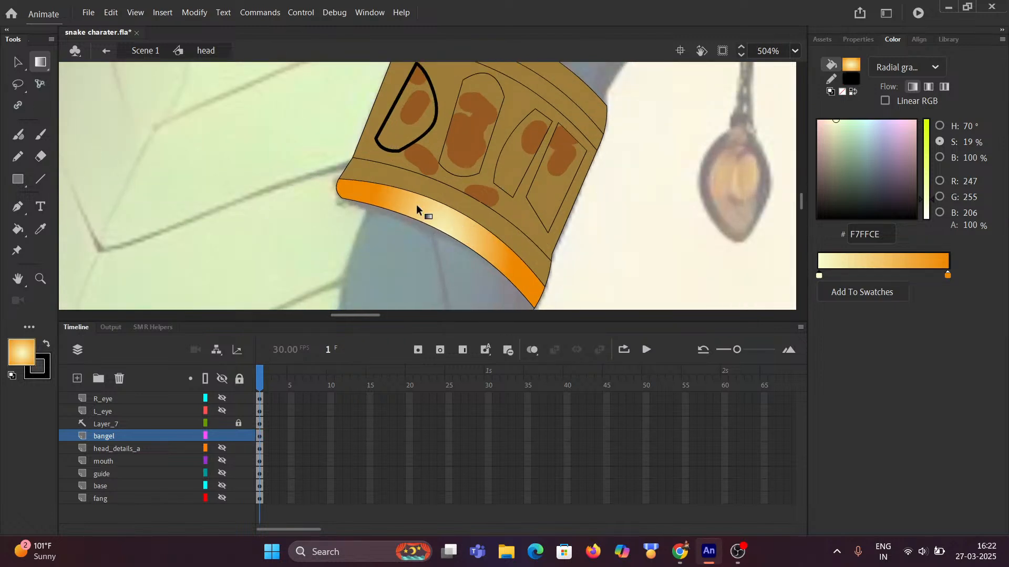
pyautogui.press('k')
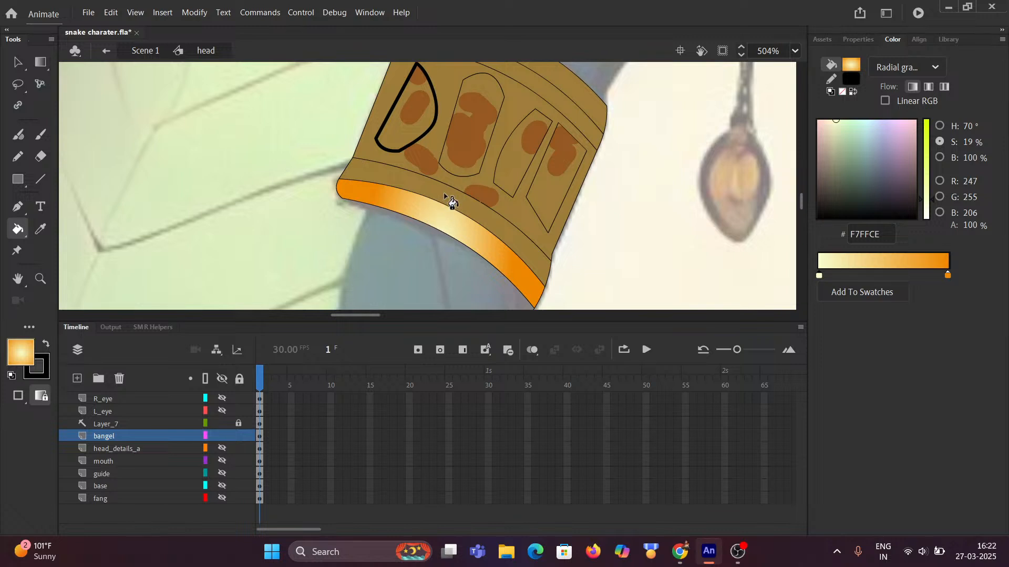
pyautogui.click(452, 203)
pyautogui.click(542, 222)
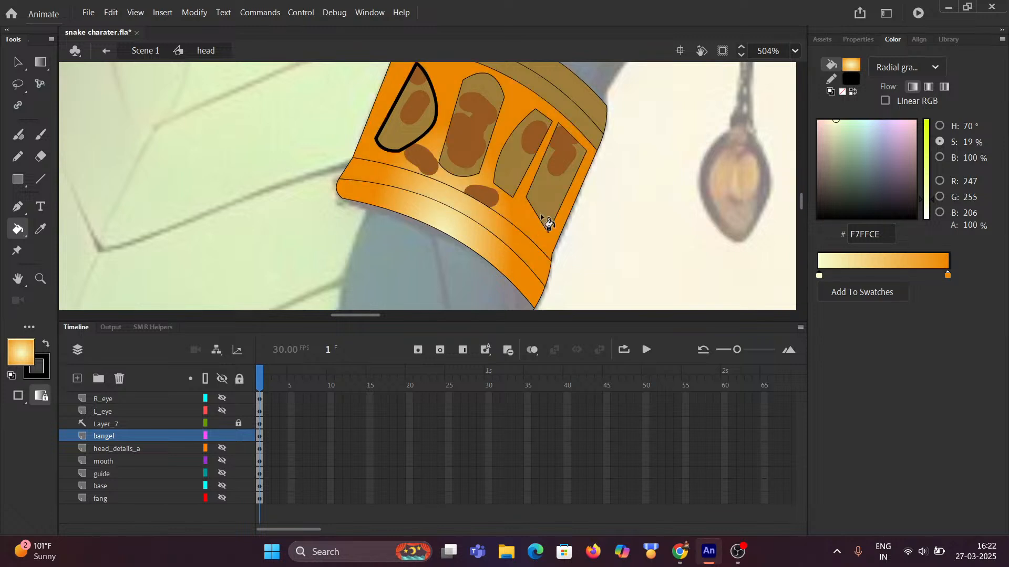
# Fill the fourth, third and second inset panels and the first panel's central patch with the radial gradient
pyautogui.click(558, 196)
pyautogui.click(523, 179)
pyautogui.click(477, 149)
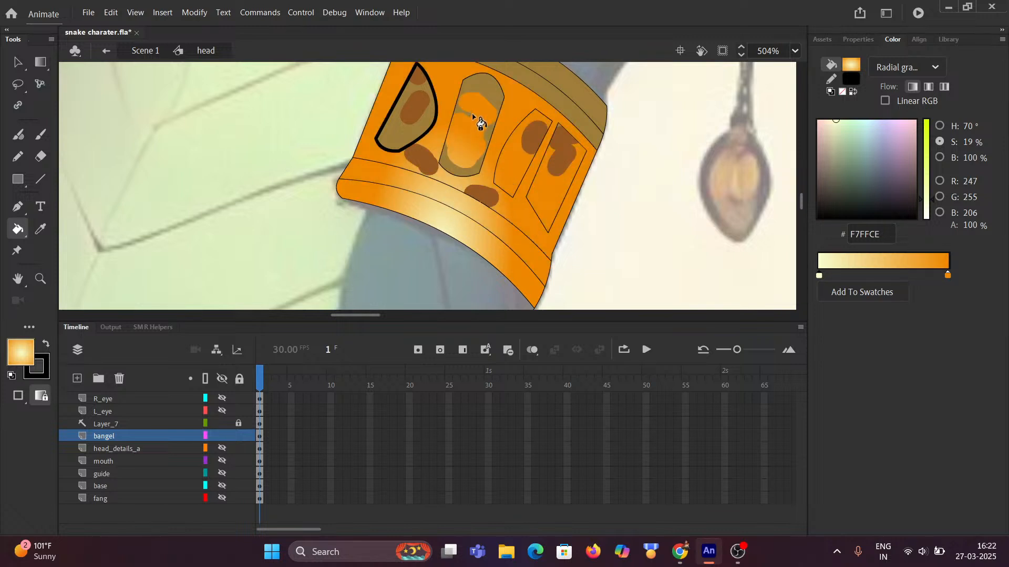
pyautogui.click(481, 95)
pyautogui.click(415, 108)
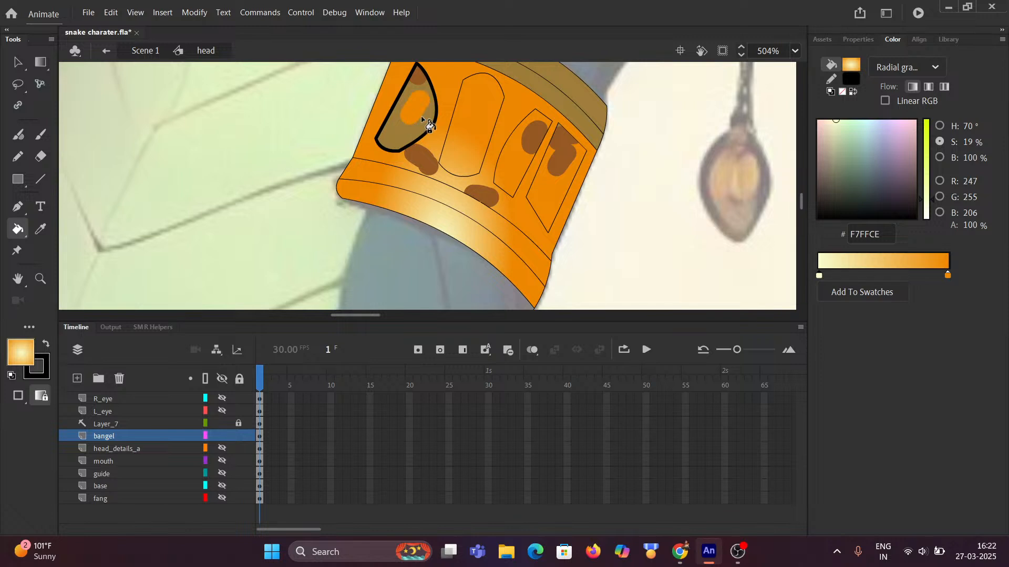
# Fill the rest of the first panel, the remaining brown patches and the bangle's upper rim with the radial gradient
pyautogui.click(421, 156)
pyautogui.click(482, 195)
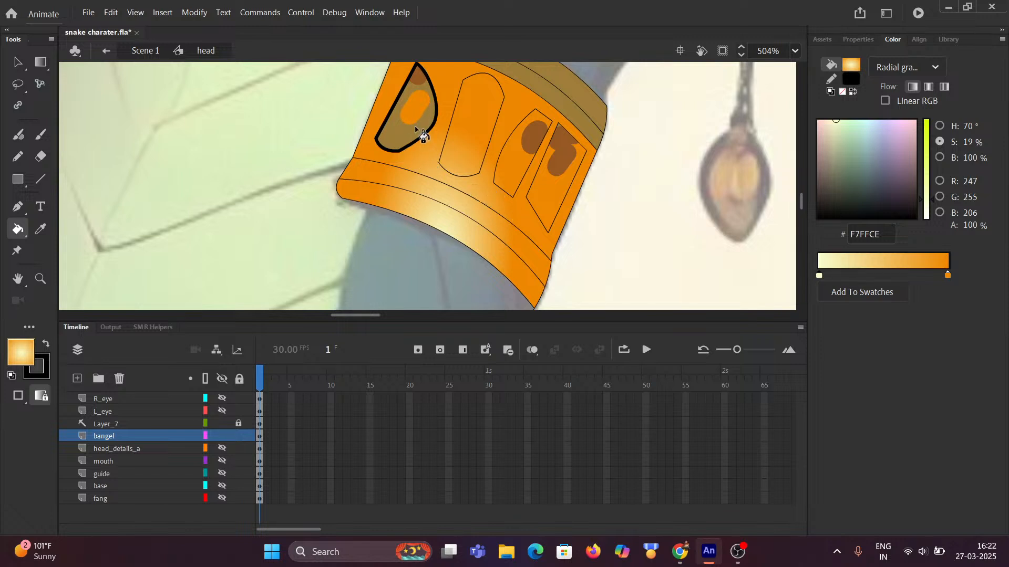
pyautogui.click(411, 124)
pyautogui.click(420, 84)
pyautogui.click(537, 142)
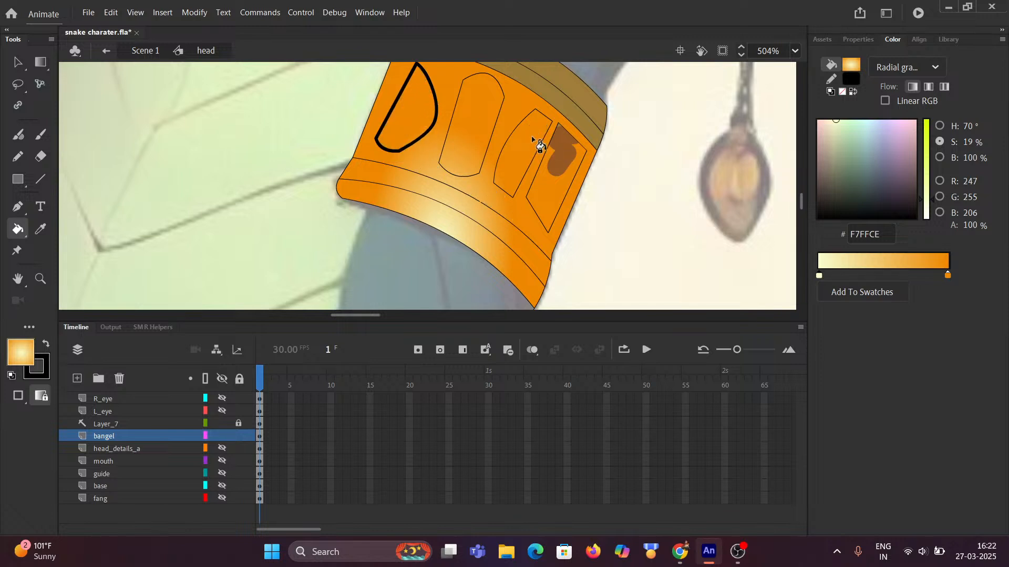
pyautogui.click(563, 153)
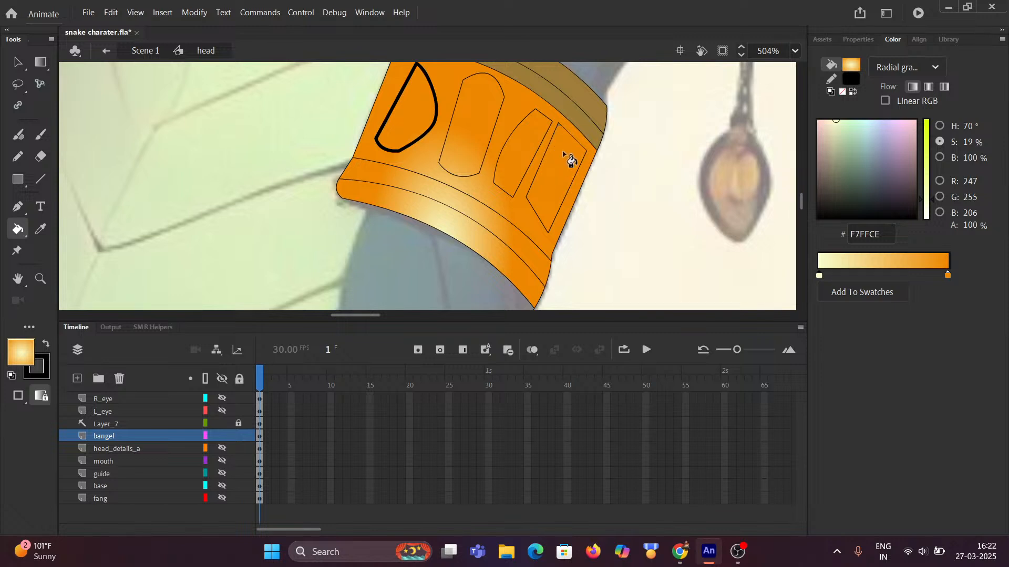
pyautogui.click(570, 99)
# Fill the slim bangle on the snake's outer edge, including its inner details, with the same radial gradient
pyautogui.scroll(-6, 536, 138)
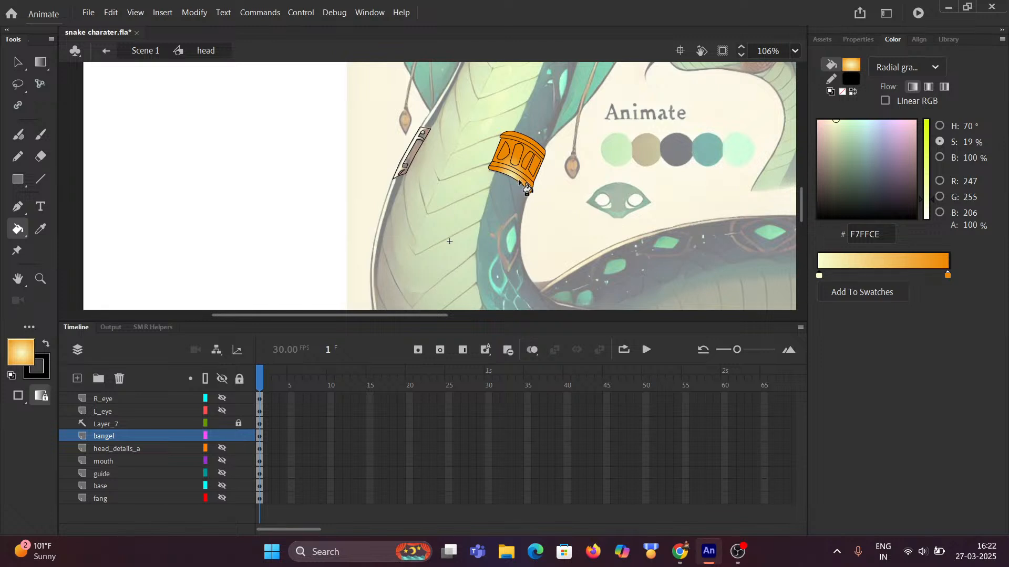
pyautogui.scroll(3, 375, 157)
pyautogui.scroll(4, 501, 190)
pyautogui.click(466, 160)
pyautogui.click(432, 208)
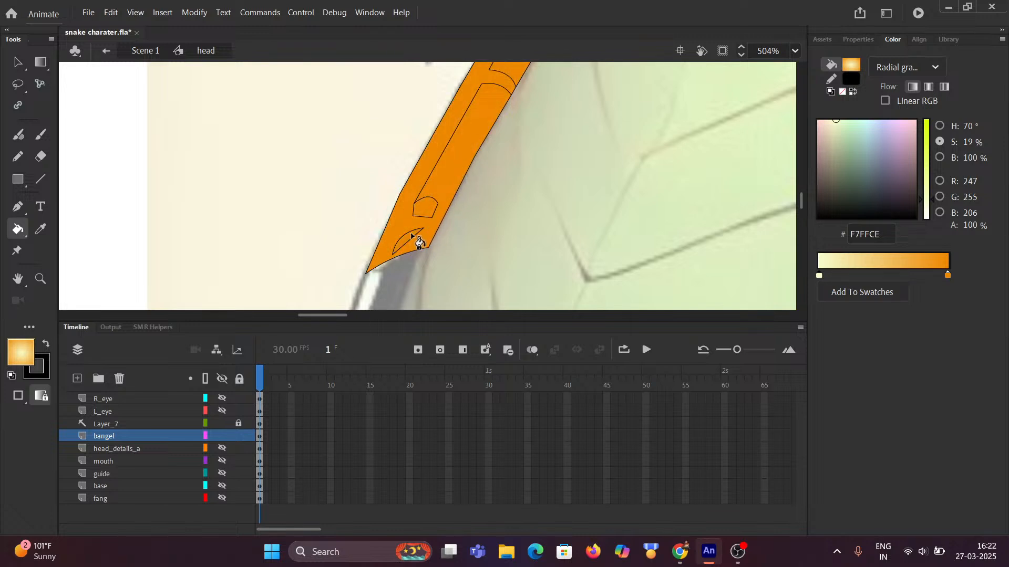
pyautogui.scroll(3, 399, 196)
pyautogui.click(489, 154)
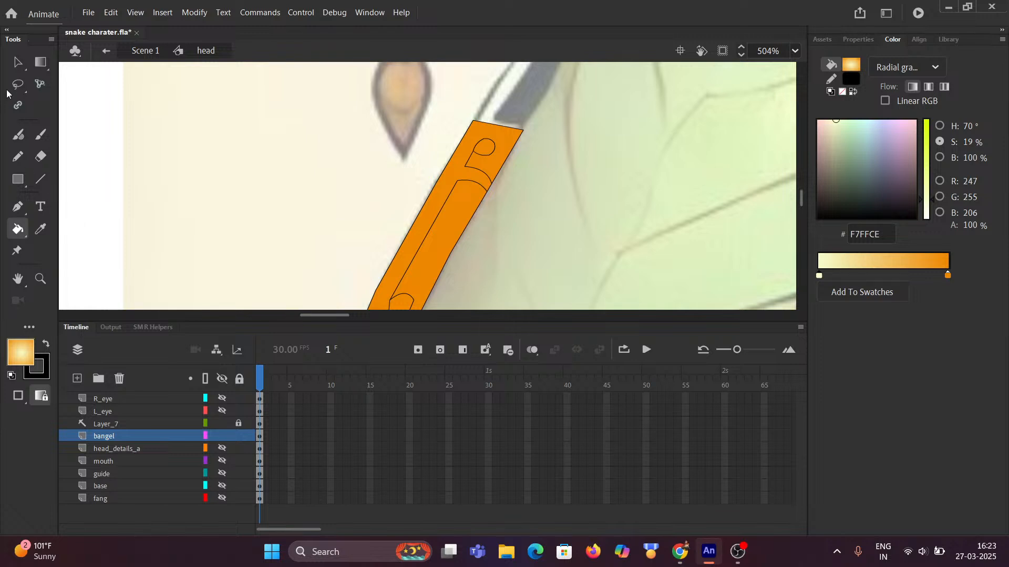
# Try to adjust the gradient on the slim bangle's body and small lower detail with the Gradient Transform tool
pyautogui.click(39, 64)
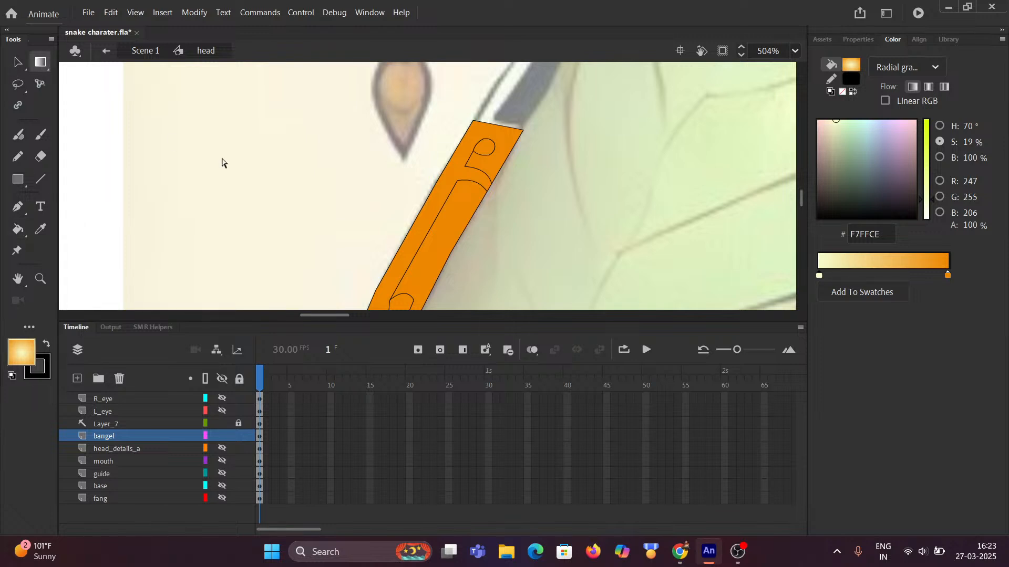
pyautogui.click(440, 243)
pyautogui.scroll(-3, 440, 243)
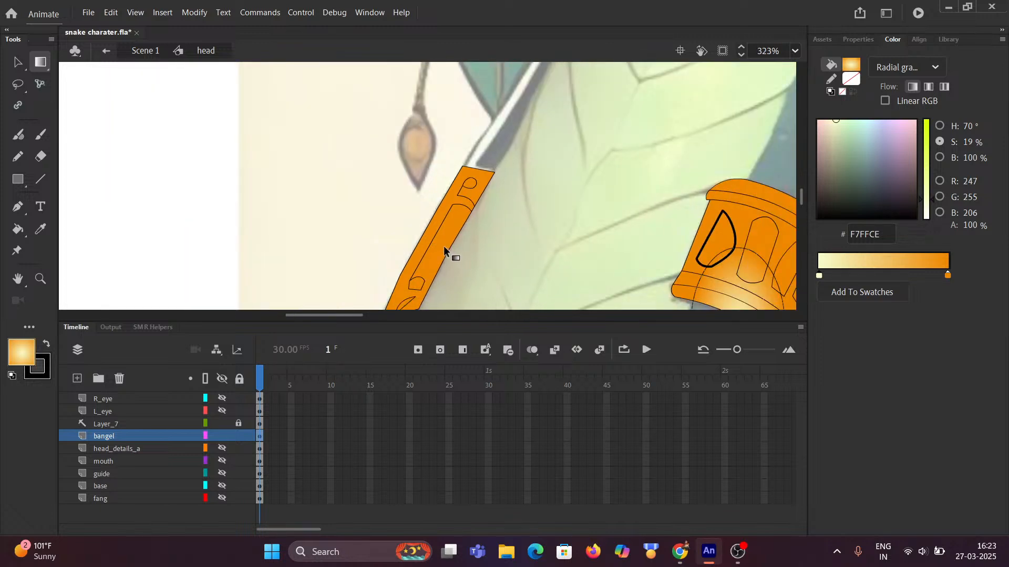
pyautogui.click(437, 243)
pyautogui.scroll(3, 437, 243)
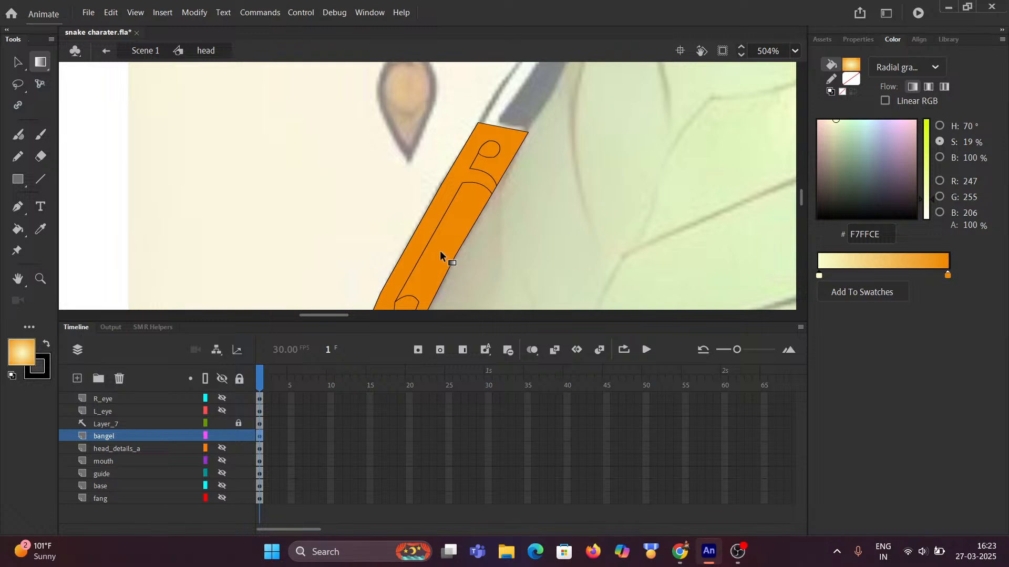
pyautogui.scroll(-3, 443, 242)
pyautogui.click(392, 160)
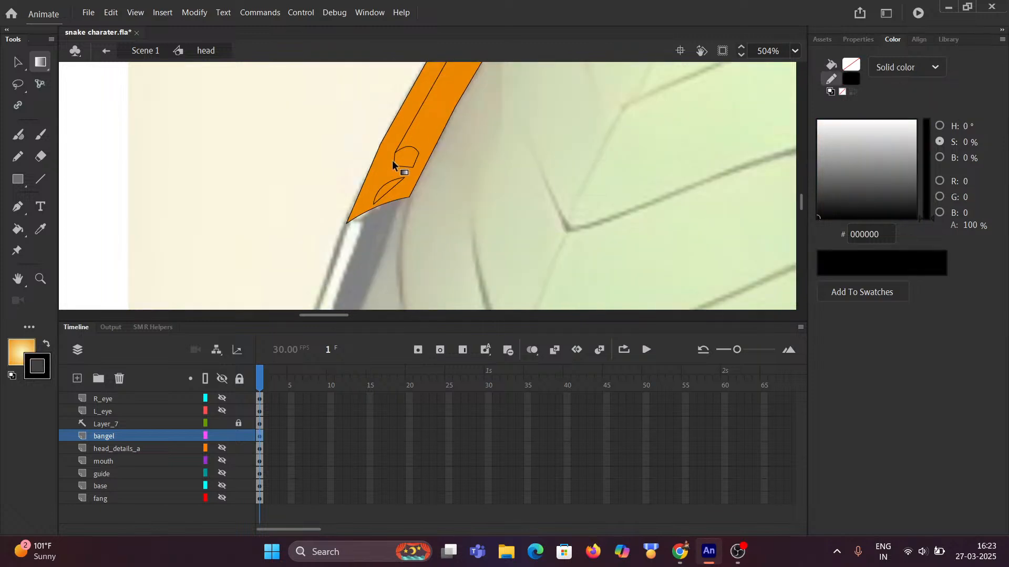
pyautogui.click(402, 161)
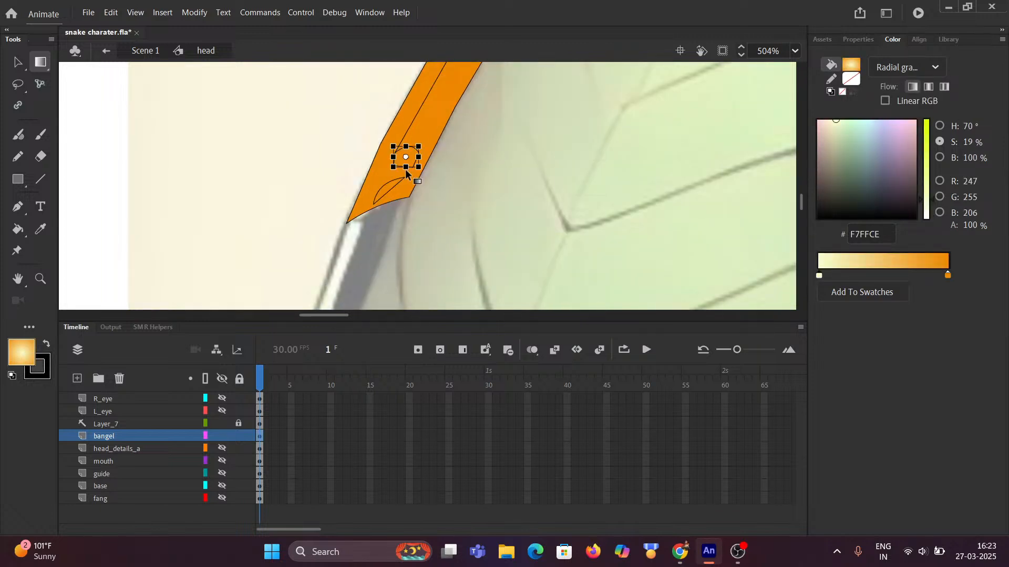
# Select the slim bangle's fill for gradient transformation and slightly narrow its radial gradient
pyautogui.scroll(-2, 405, 163)
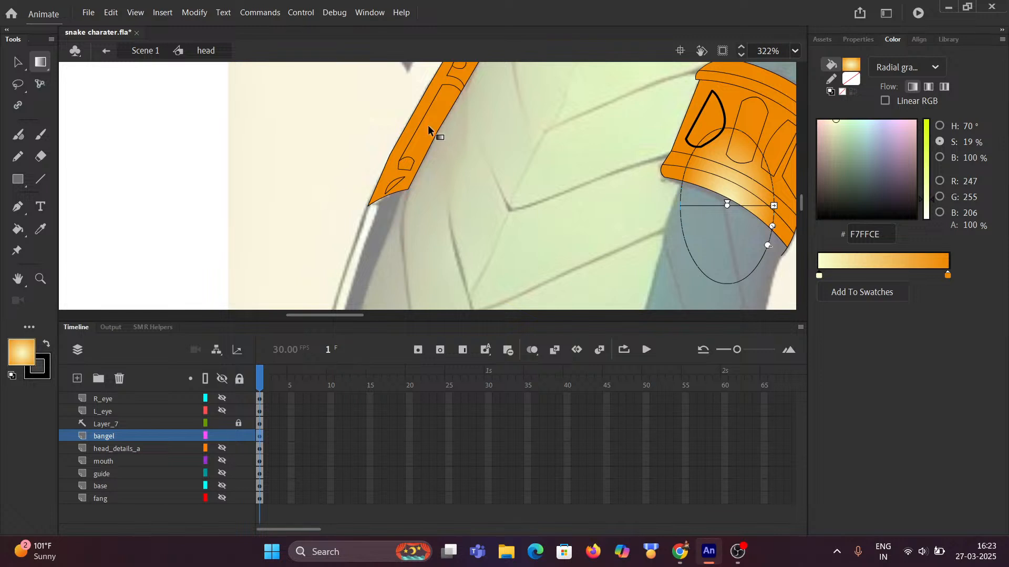
pyautogui.click(344, 145)
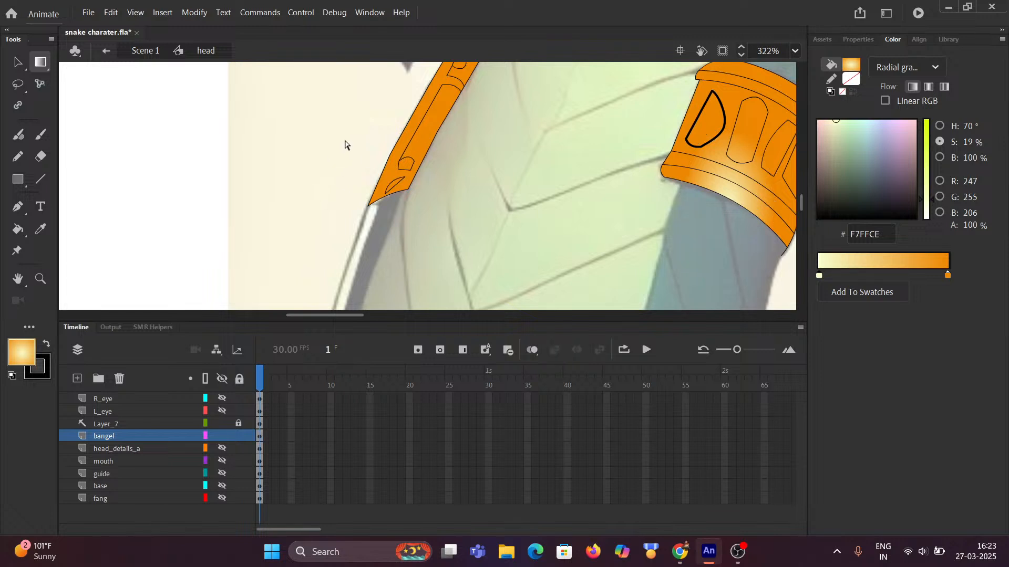
pyautogui.click(418, 149)
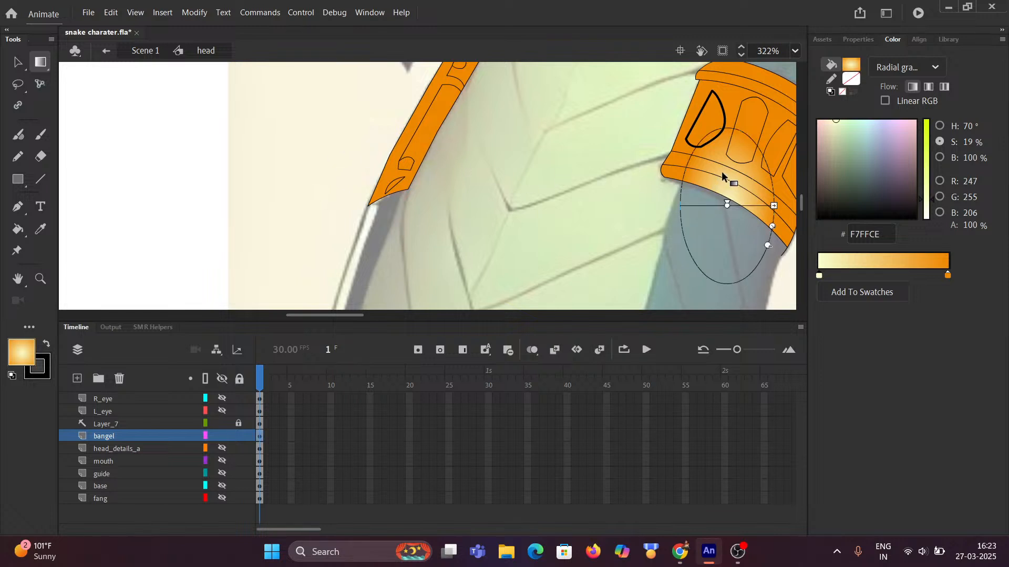
pyautogui.moveTo(774, 206); pyautogui.dragTo(753, 173)
pyautogui.moveTo(758, 172); pyautogui.dragTo(767, 170)
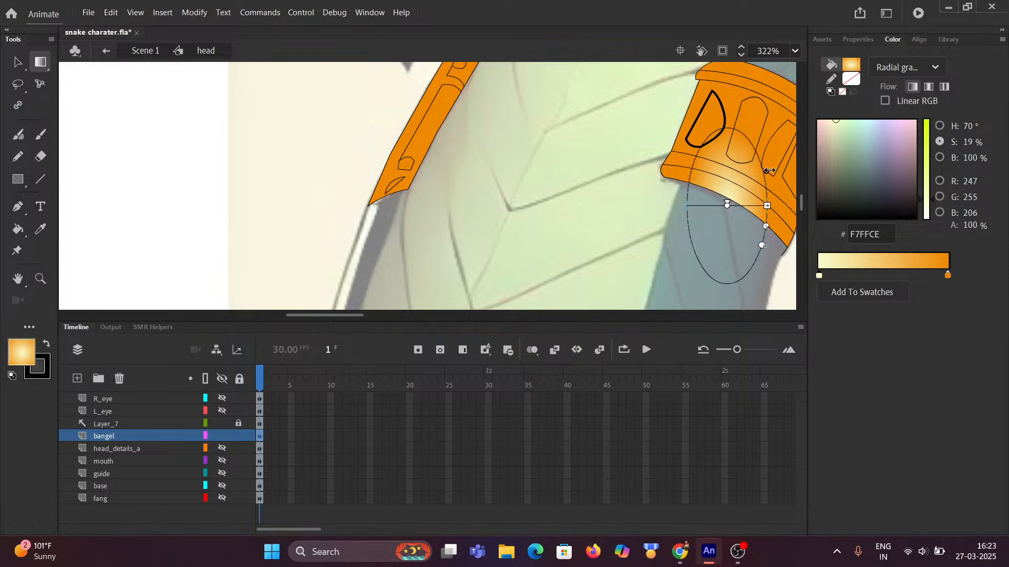
pyautogui.click(523, 159)
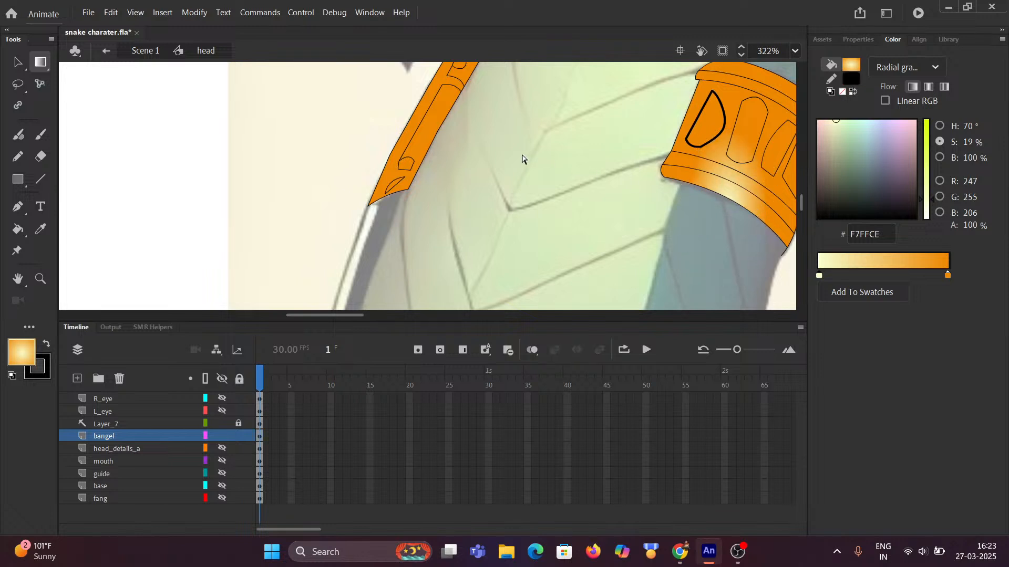
# Try to bring up the gradient controls for the lower slim bangle's fill with the Gradient Transform tool
pyautogui.keyDown('ctrl'); pyautogui.scroll(1, 441, 146); pyautogui.keyUp('ctrl')
pyautogui.keyDown('ctrl'); pyautogui.scroll(-1, 403, 147); pyautogui.keyUp('ctrl')
pyautogui.click(406, 145)
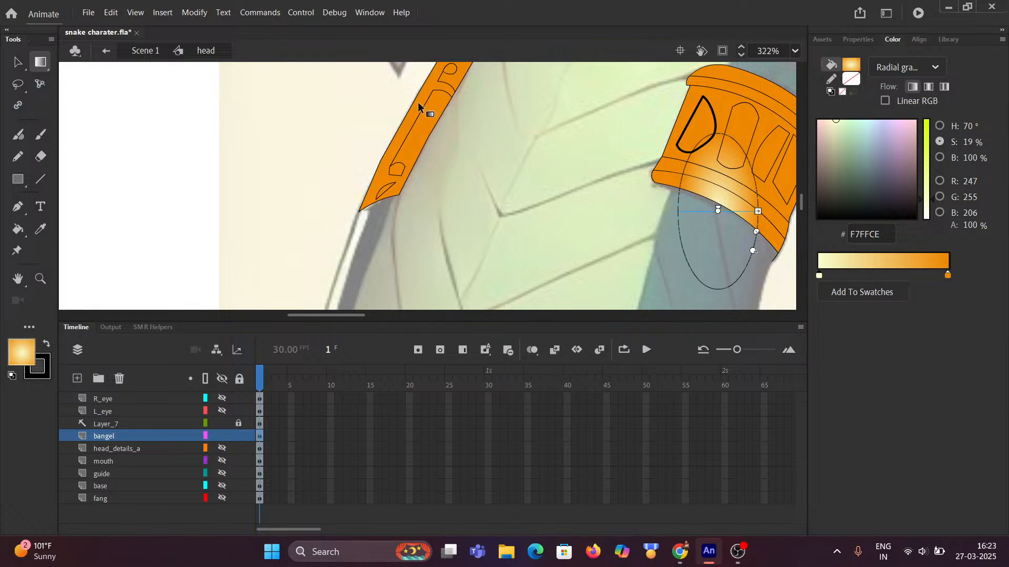
pyautogui.click(17, 62)
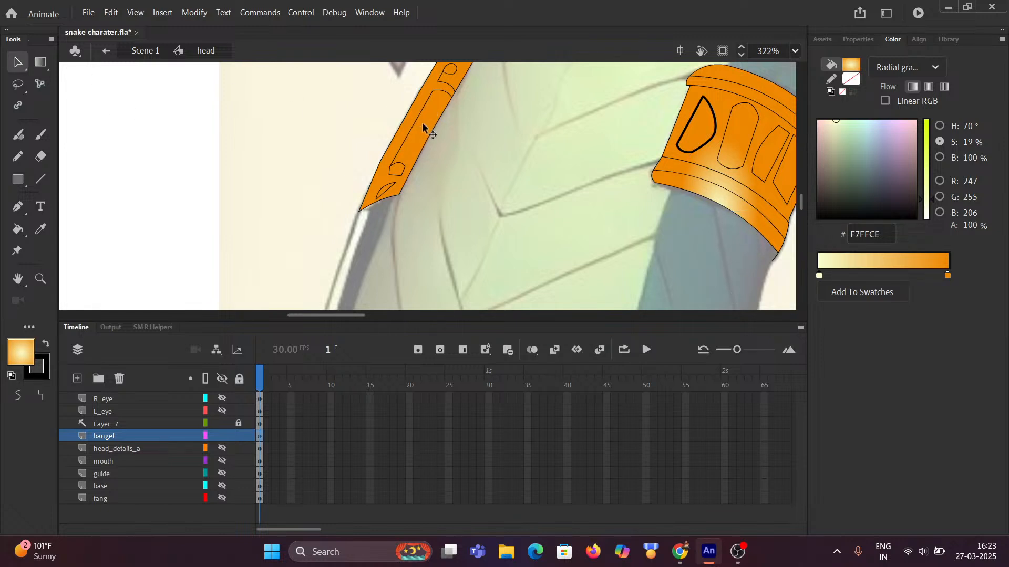
pyautogui.click(40, 62)
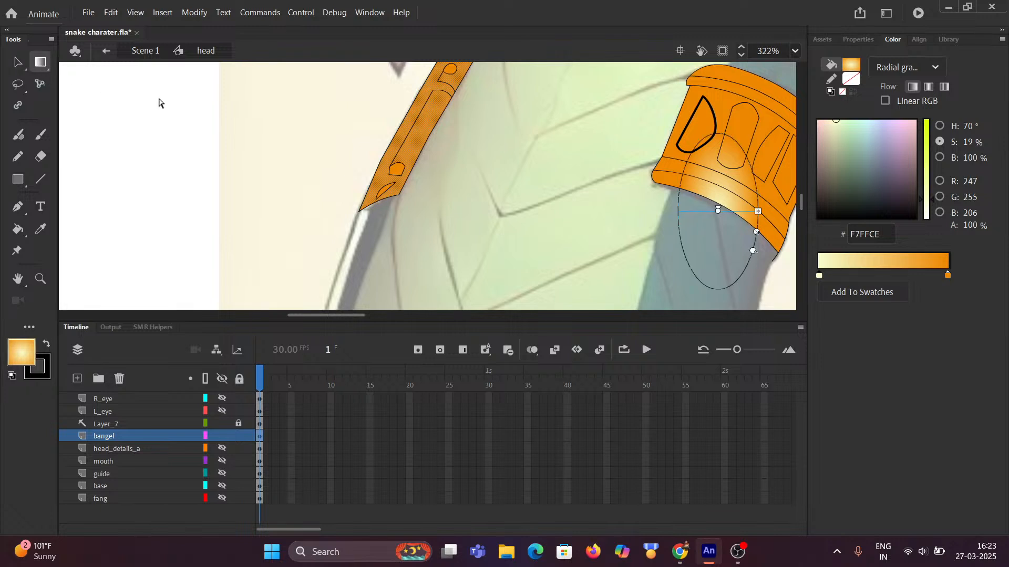
pyautogui.click(337, 135)
pyautogui.click(405, 139)
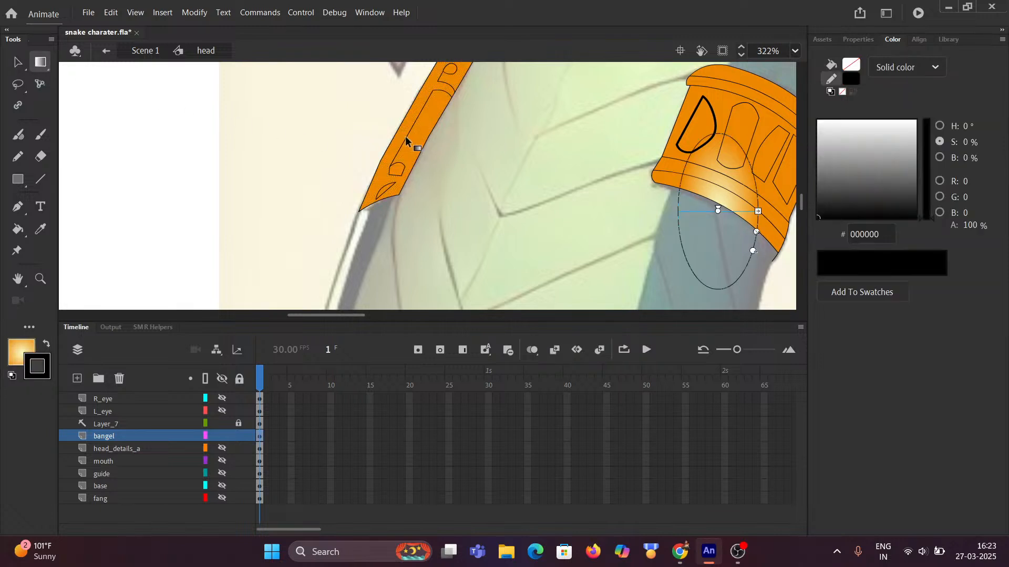
pyautogui.click(359, 120)
pyautogui.click(405, 128)
pyautogui.click(429, 131)
pyautogui.click(435, 103)
pyautogui.moveTo(361, 107); pyautogui.dragTo(287, 228)
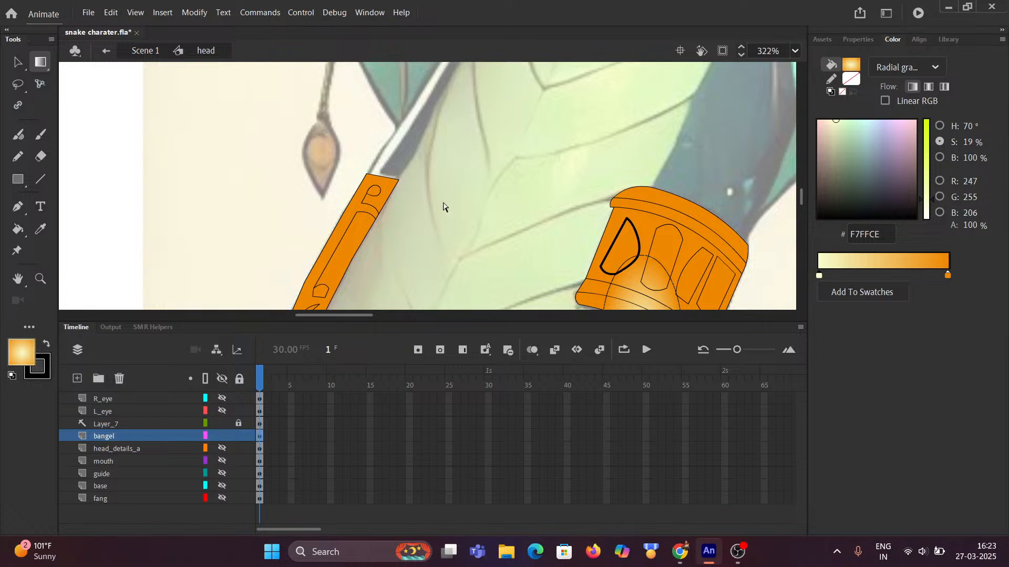
pyautogui.scroll(-2, 502, 175)
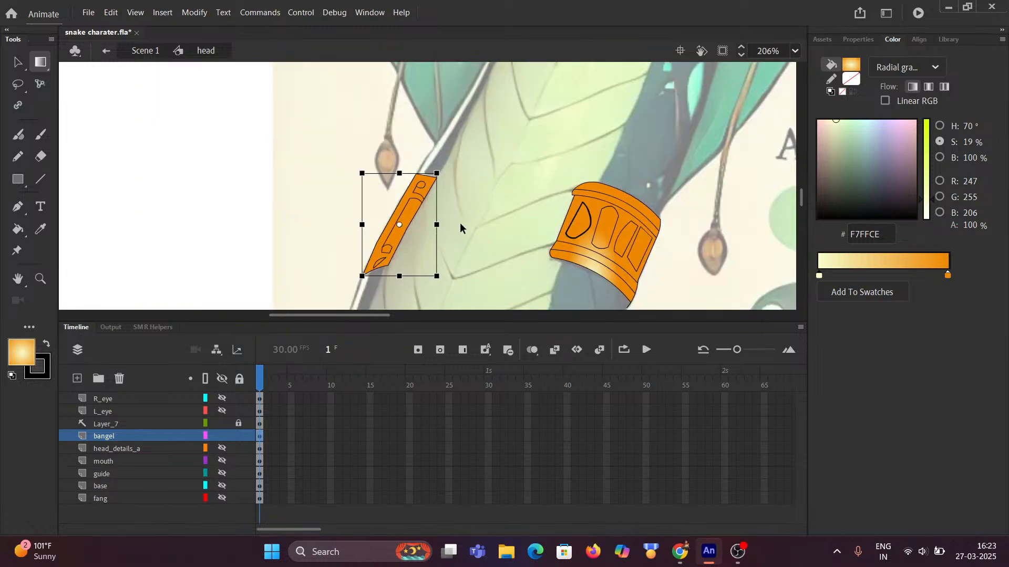
pyautogui.click(399, 215)
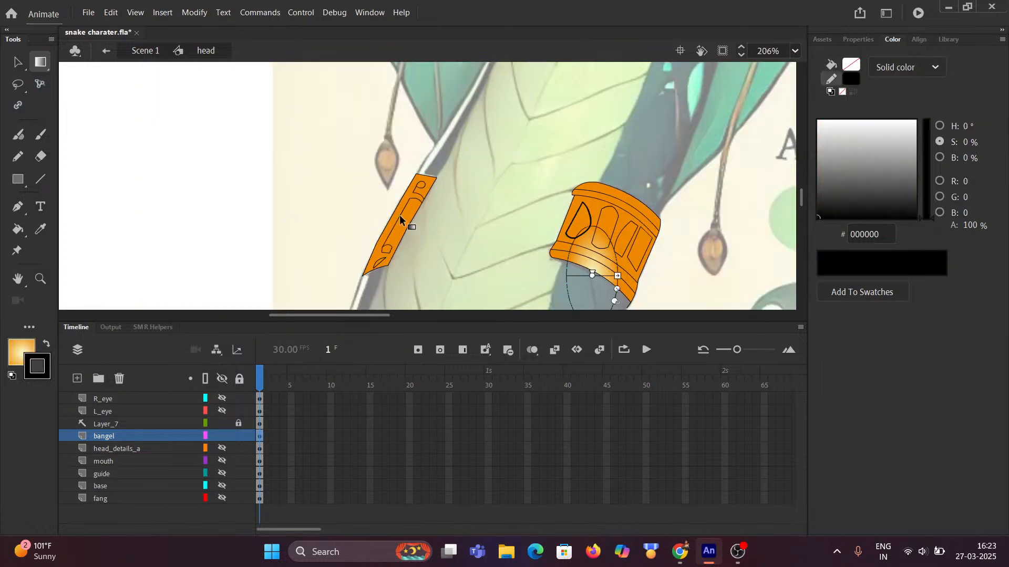
pyautogui.click(370, 196)
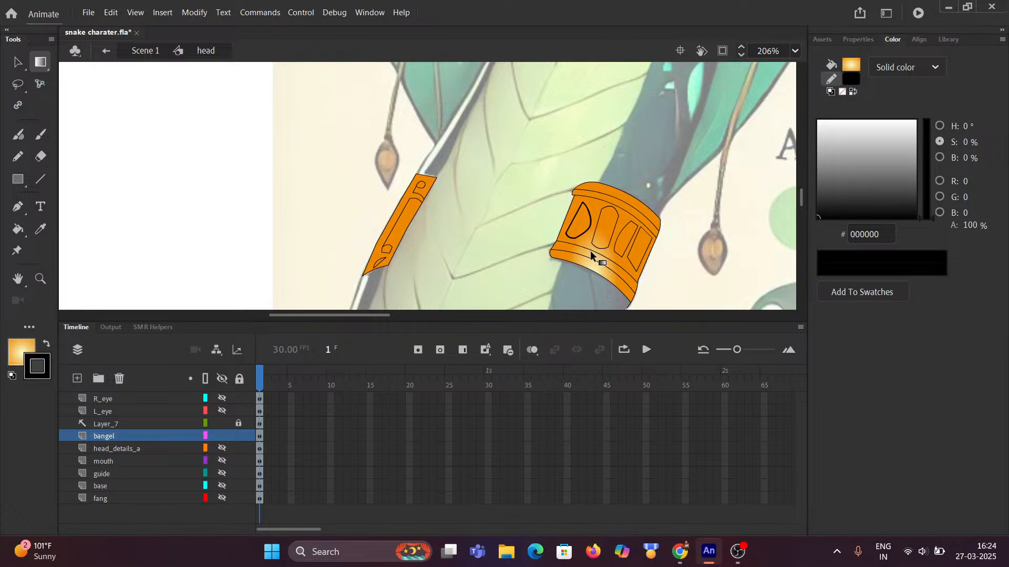
# Select the arched panel on the lower wide bangle and bring up its gradient controls
pyautogui.click(603, 238)
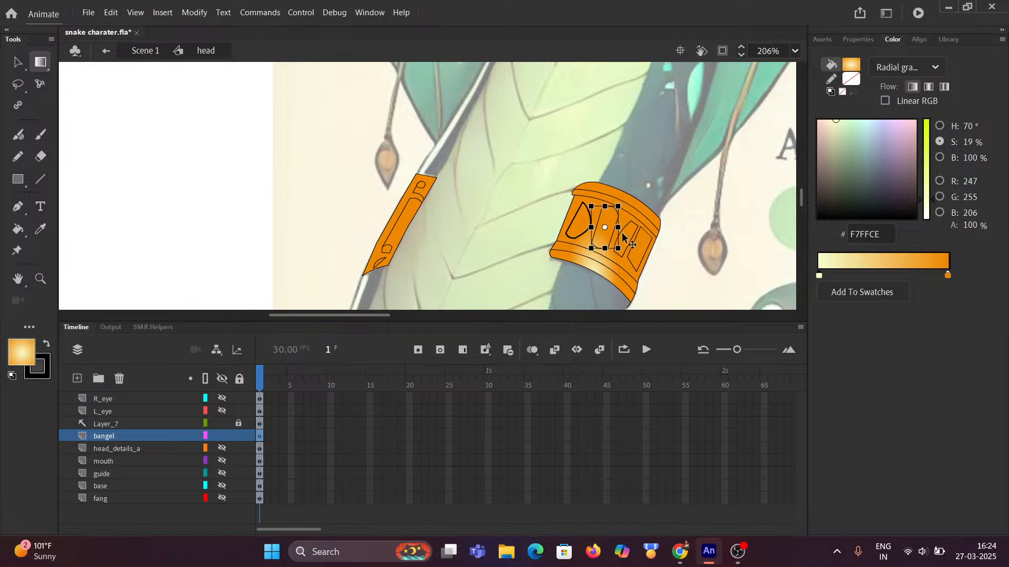
pyautogui.scroll(6, 610, 223)
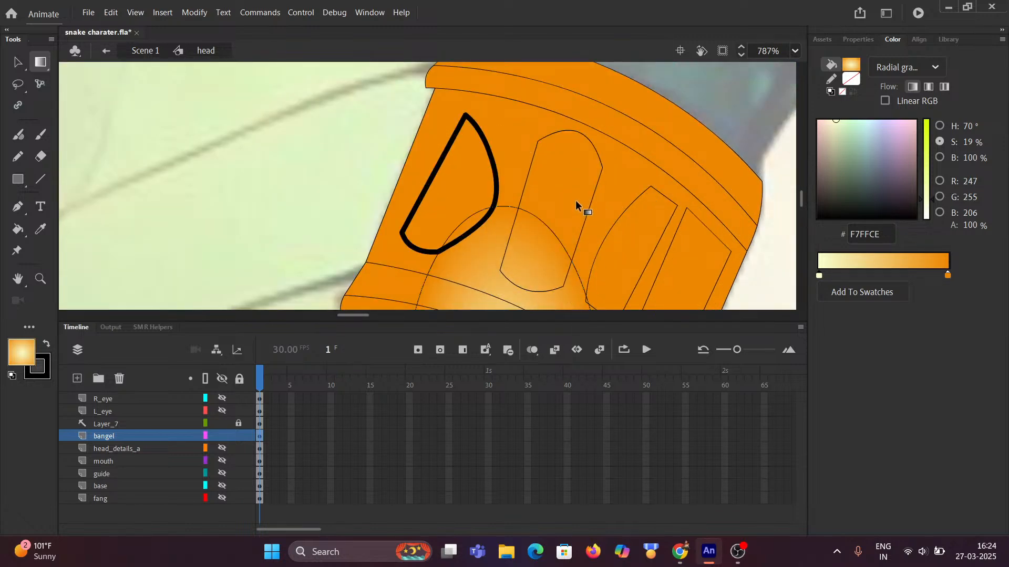
pyautogui.press('q')
pyautogui.scroll(-7, 470, 194)
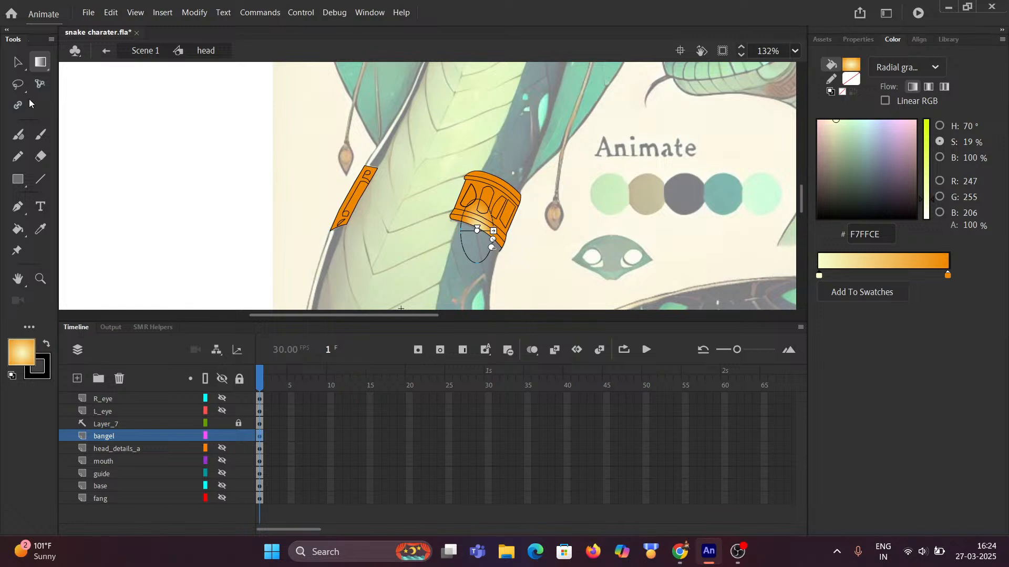
# Set the fill type to None and try again to transform the gradient on the lower slim bangle's body
pyautogui.click(17, 62)
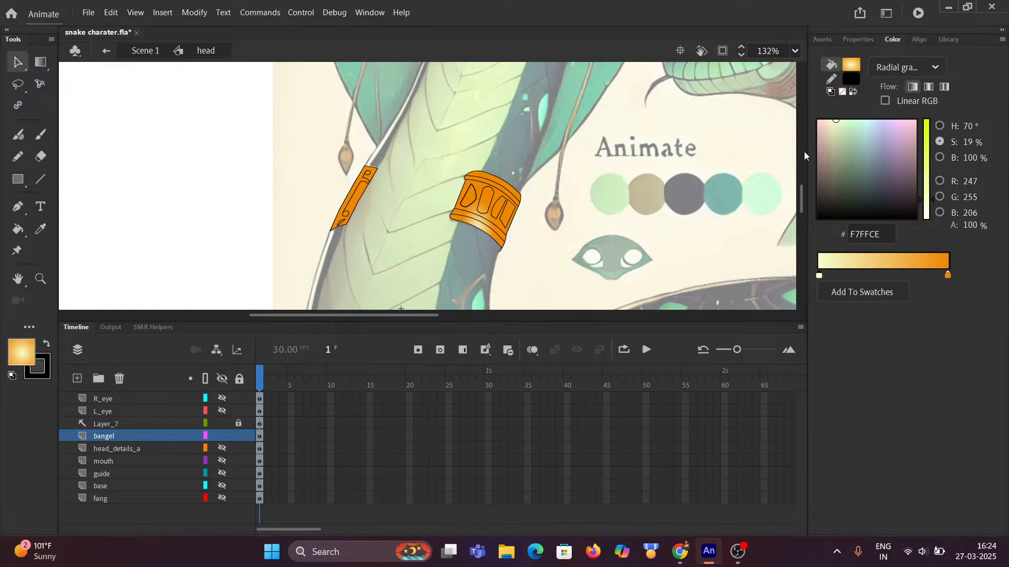
pyautogui.click(907, 70)
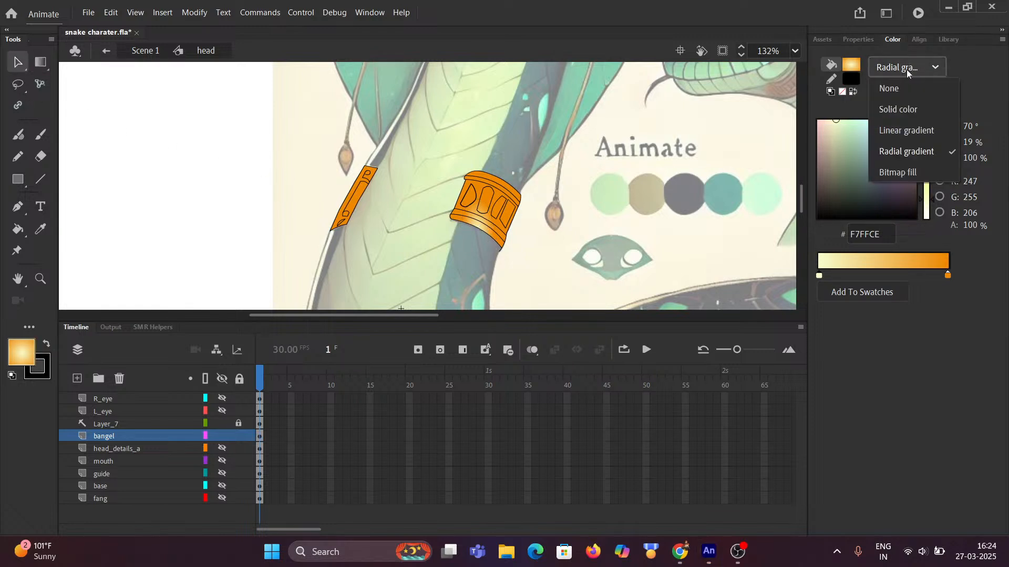
pyautogui.click(889, 88)
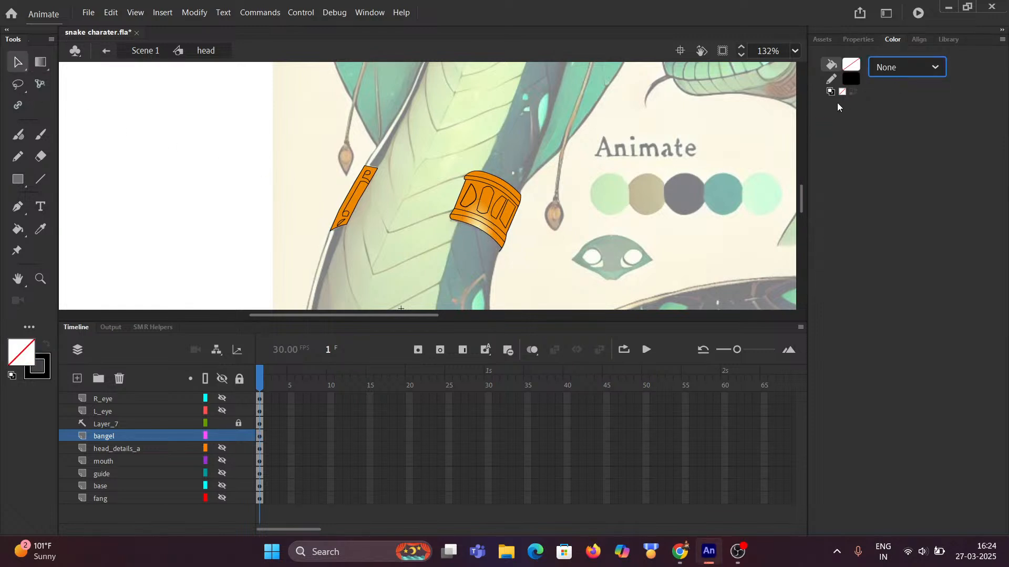
pyautogui.click(351, 200)
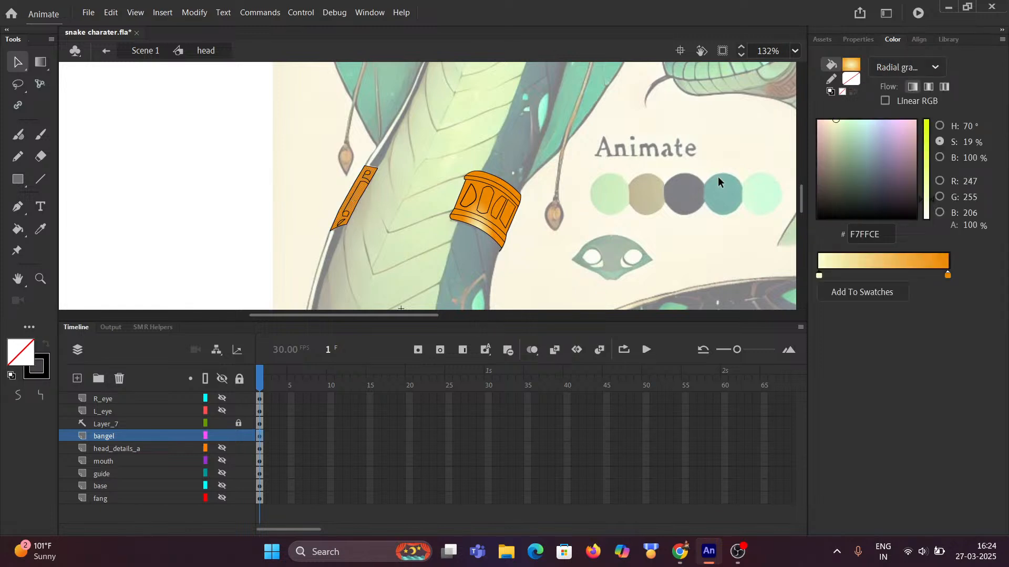
pyautogui.click(40, 62)
pyautogui.scroll(3, 481, 253)
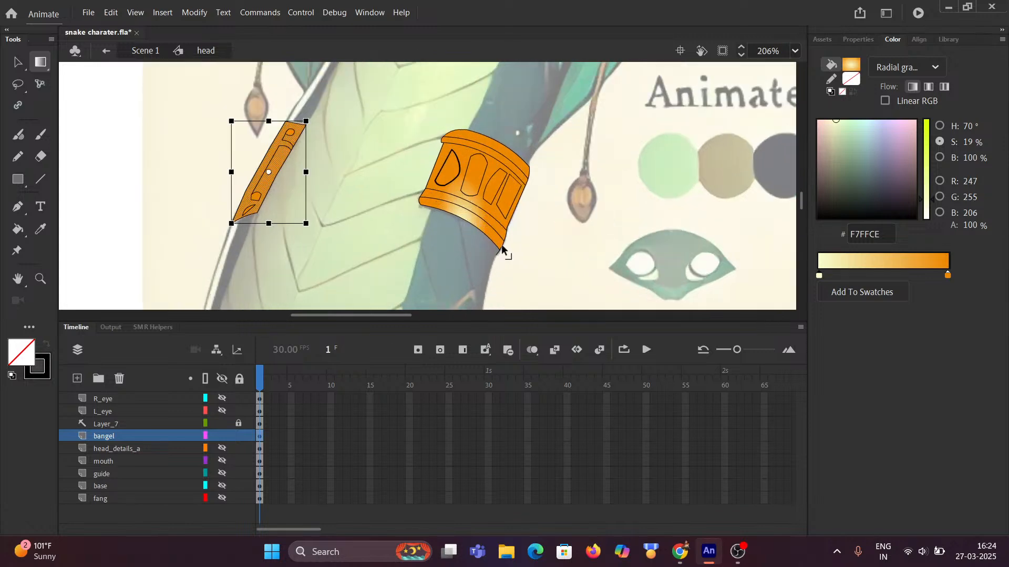
pyautogui.click(309, 175)
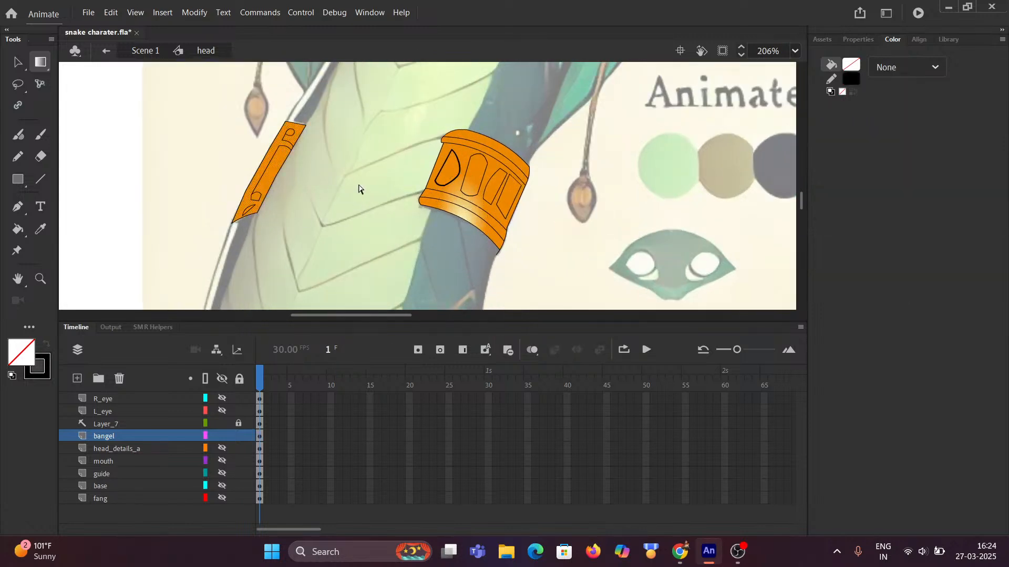
pyautogui.scroll(-6, 411, 143)
pyautogui.scroll(4, 393, 108)
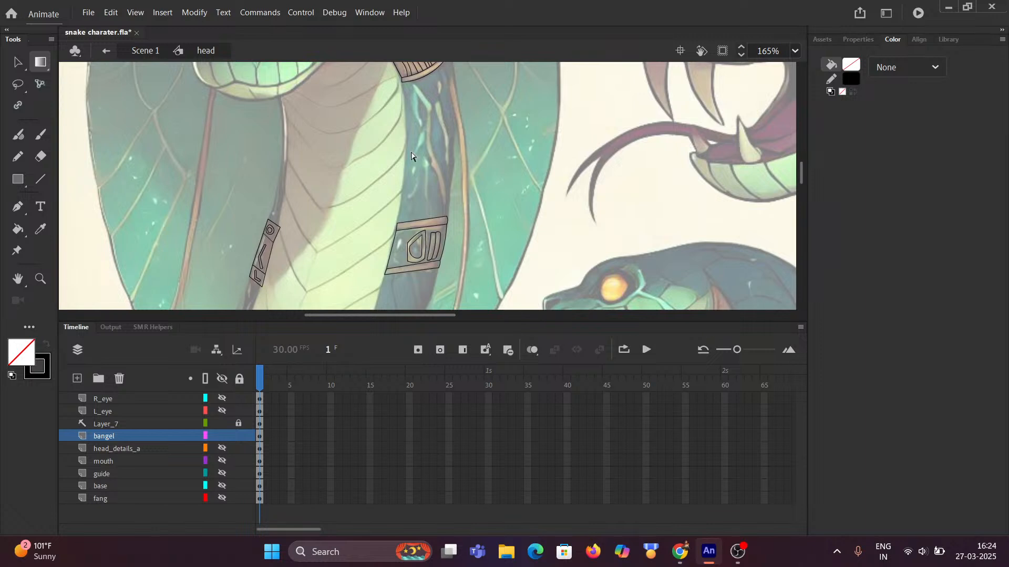
# Change the fill type to a linear and then a radial gradient running from brown A06028 to yellow
pyautogui.click(887, 73)
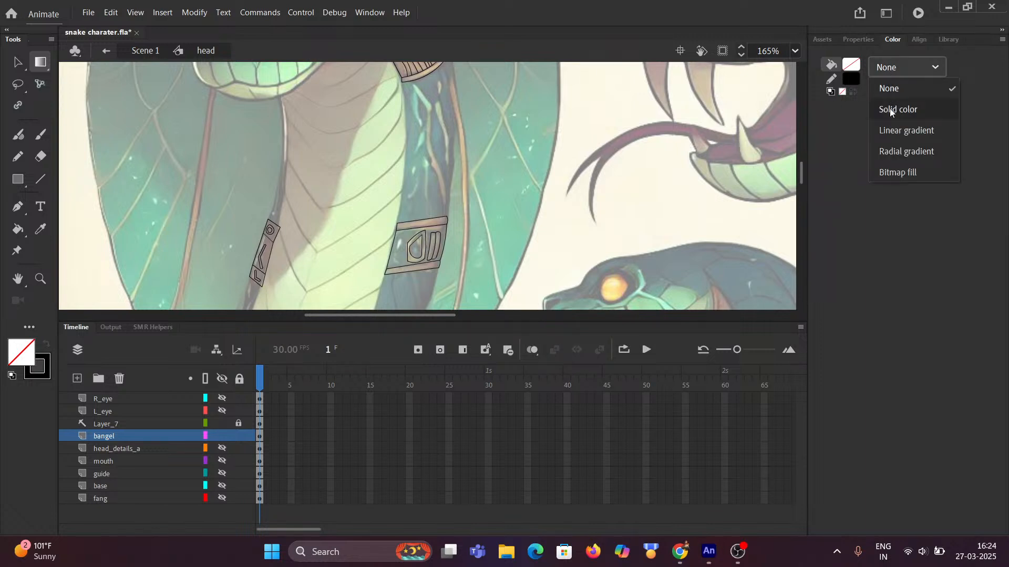
pyautogui.click(892, 128)
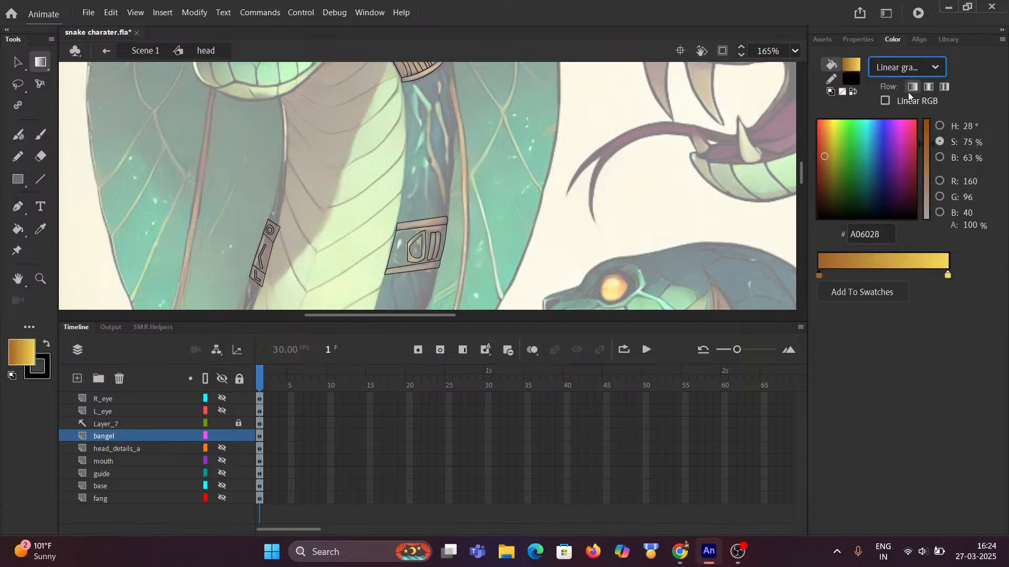
pyautogui.click(915, 69)
pyautogui.click(910, 152)
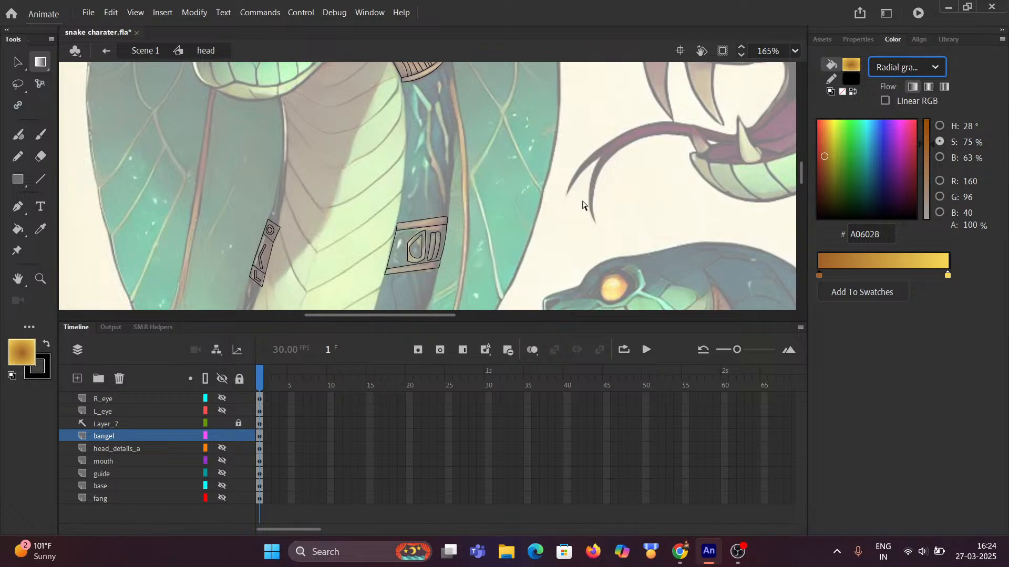
# Sample the cream-to-orange radial gradient from the lower wide bangle and fill the upper wide bangle's bands, body and inner details with it
pyautogui.scroll(-3, 566, 233)
pyautogui.scroll(2, 520, 231)
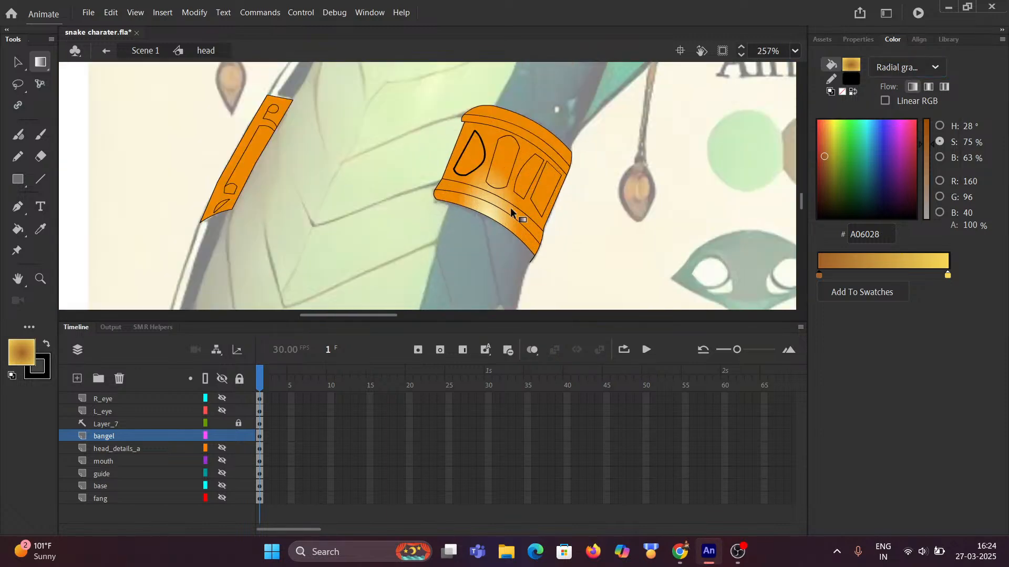
pyautogui.press('k')
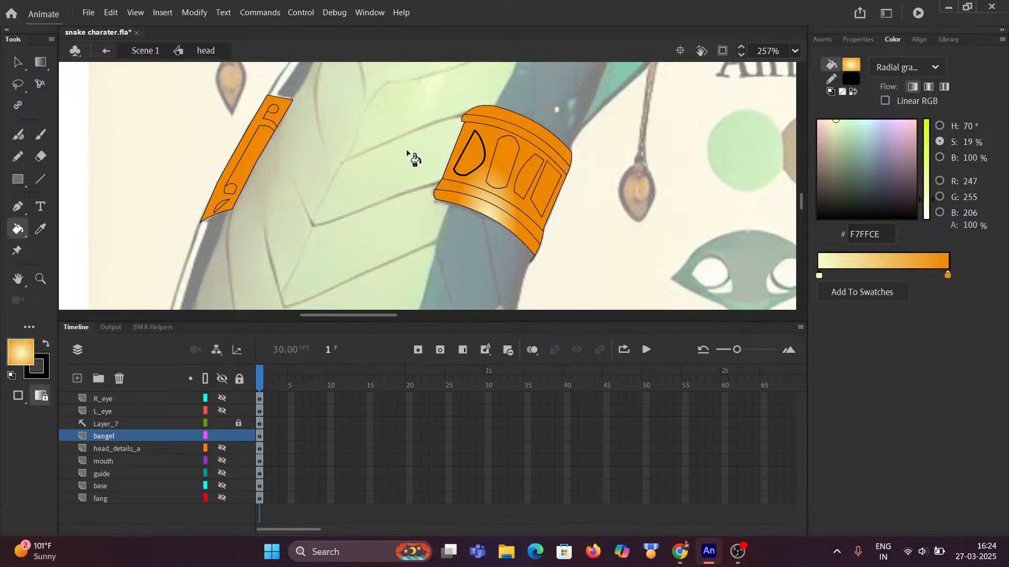
pyautogui.moveTo(436, 102)
pyautogui.mouseDown()
pyautogui.moveTo(383, 162)
pyautogui.moveTo(342, 274)
pyautogui.mouseUp()
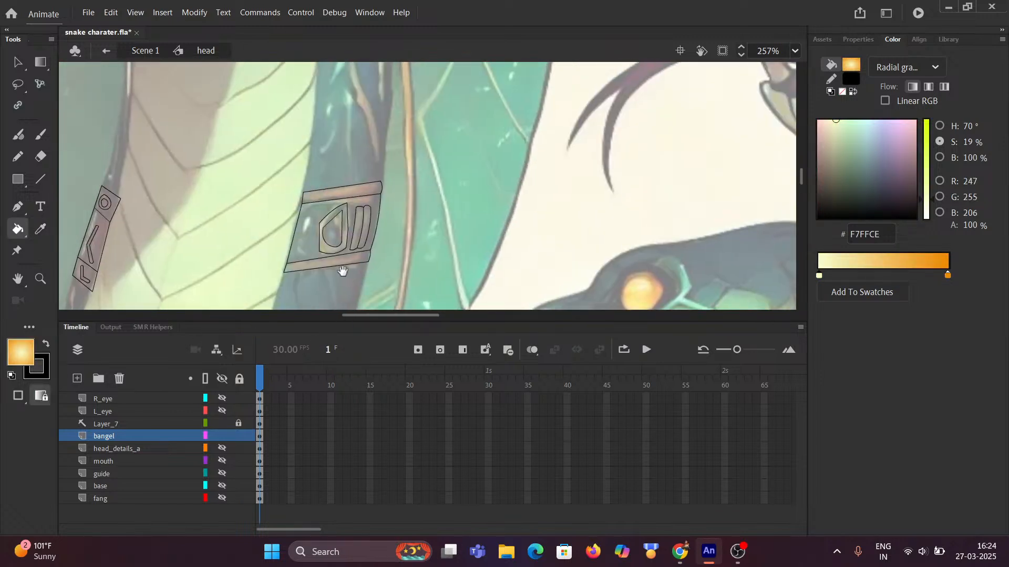
pyautogui.click(316, 268)
pyautogui.click(311, 251)
pyautogui.click(339, 226)
pyautogui.click(344, 235)
pyautogui.click(358, 231)
pyautogui.click(367, 236)
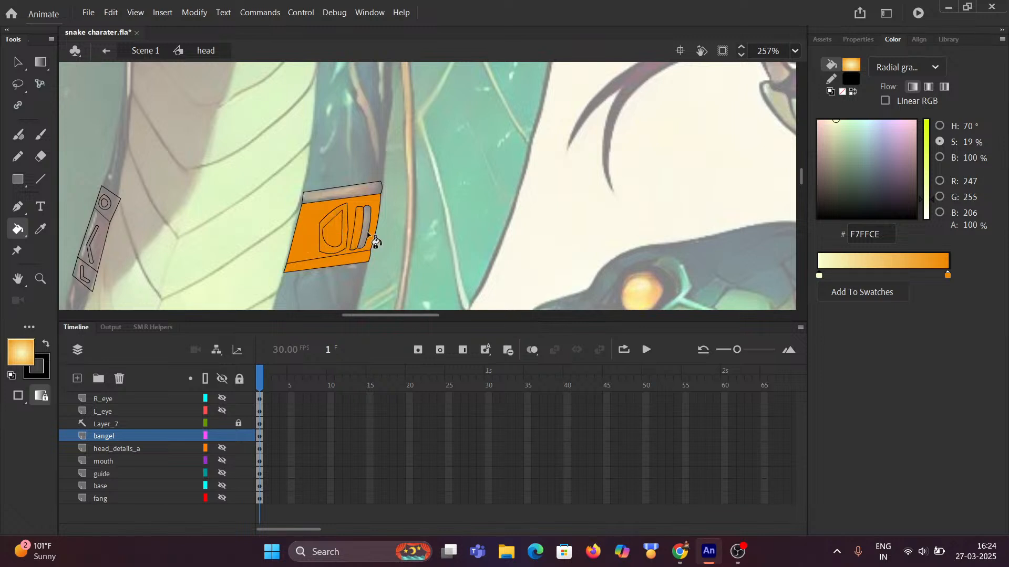
pyautogui.click(335, 197)
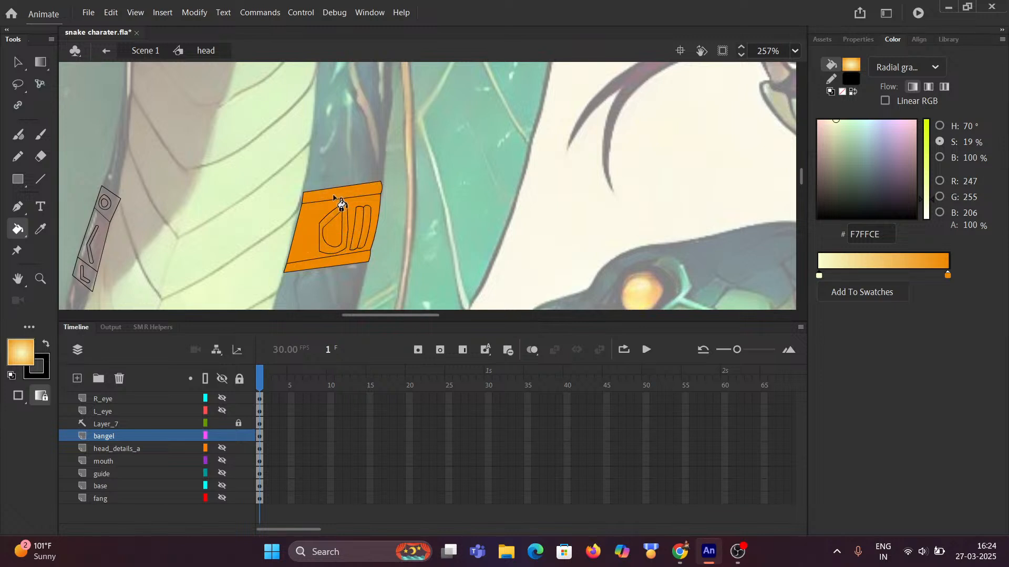
# Fill the sections of the upper slim bangle on the snake's outer edge with the same radial gradient
pyautogui.click(104, 215)
pyautogui.click(102, 224)
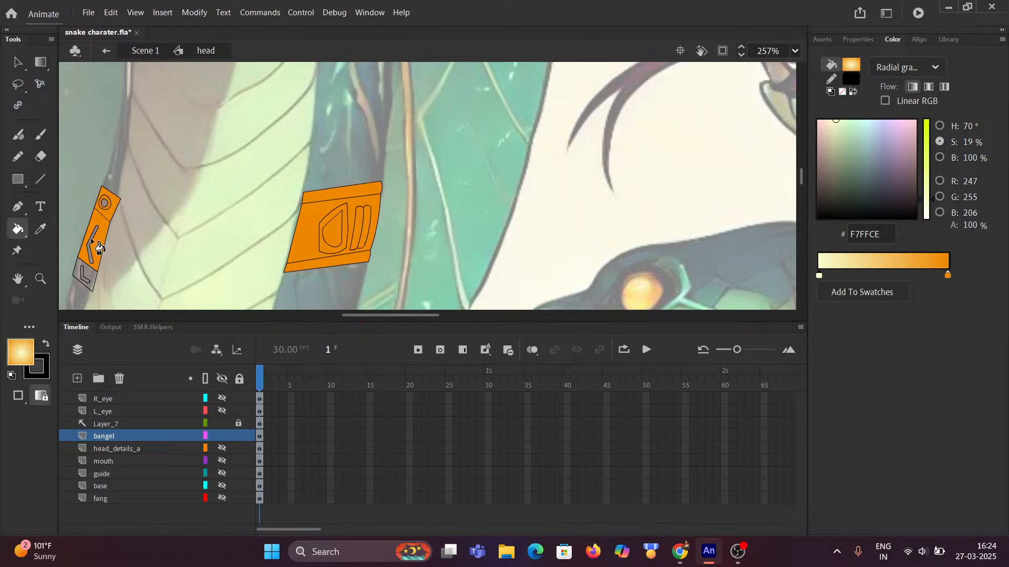
pyautogui.click(83, 276)
# Select the fill of the inner teardrop detail on the upper wide bangle and try to delete it
pyautogui.scroll(3, 324, 247)
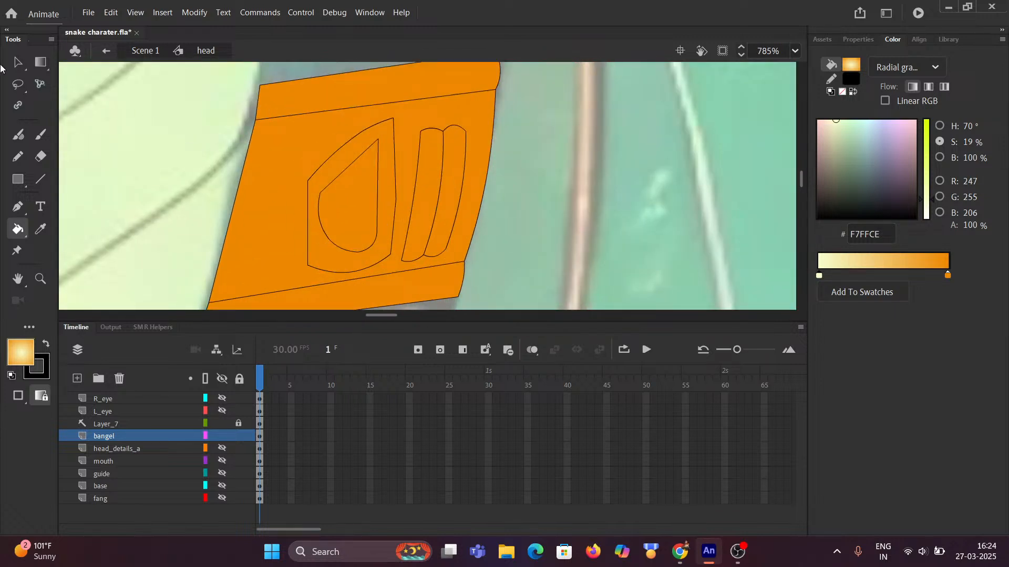
pyautogui.click(13, 62)
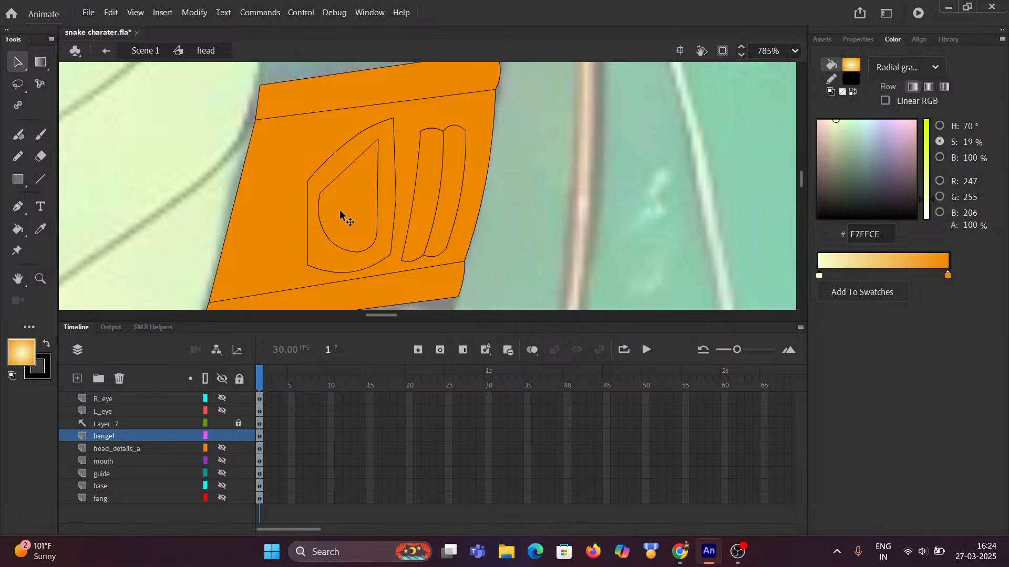
pyautogui.click(356, 200)
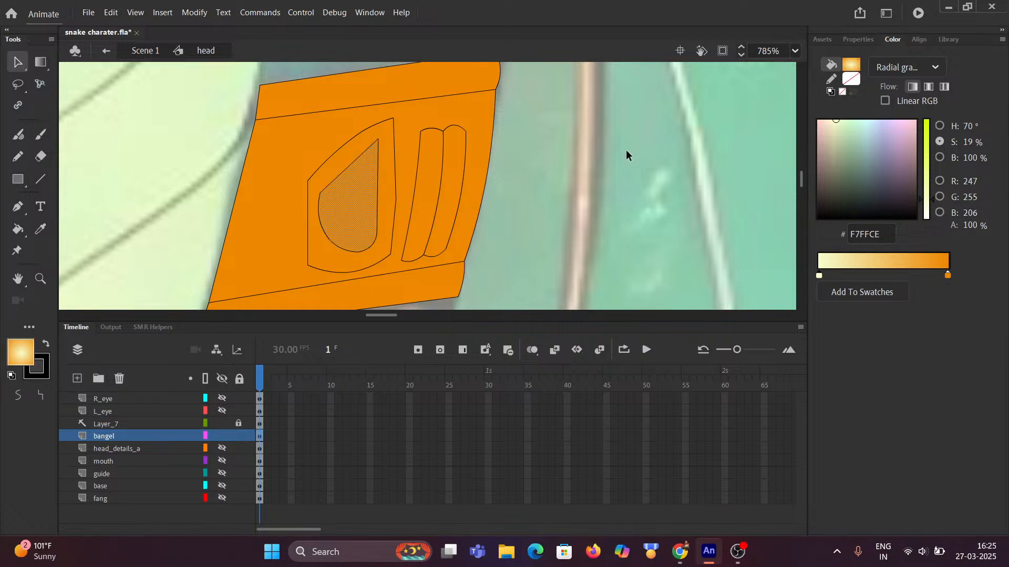
pyautogui.press('Delete')
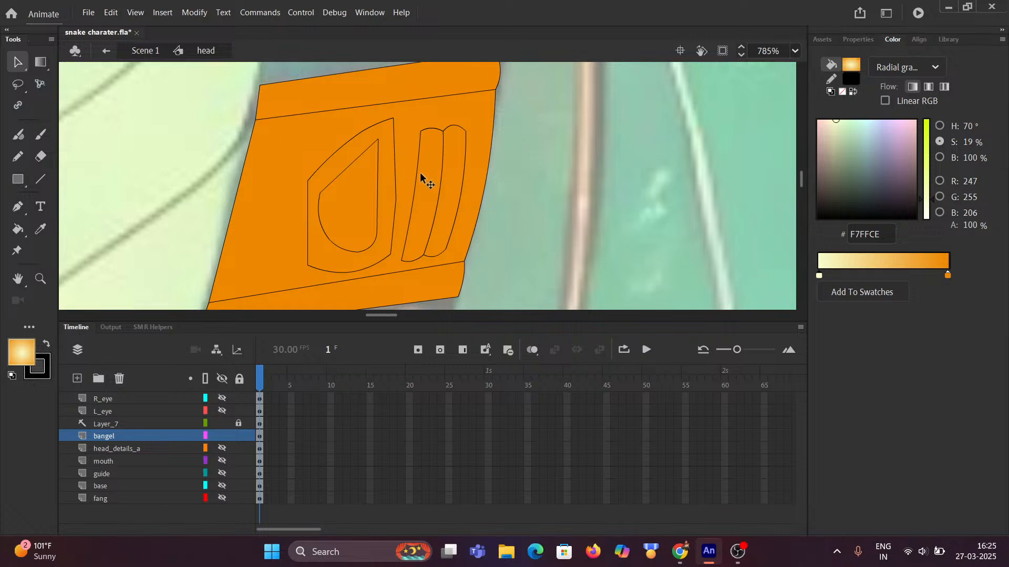
# Use the Gradient Transform tool to examine how the radial gradient sits on the upper wide bangle's teardrop and the lower wide bangle
pyautogui.click(50, 66)
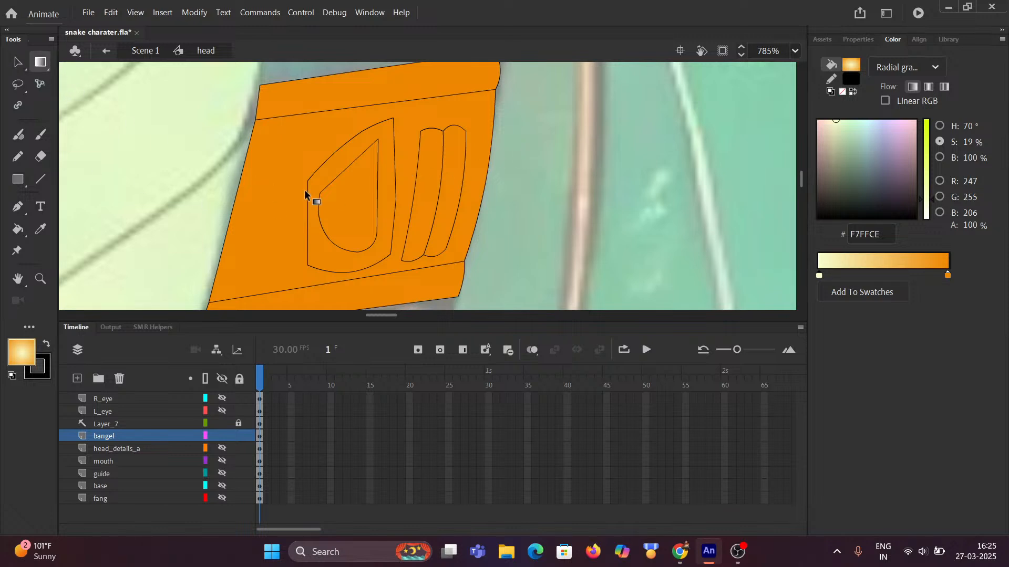
pyautogui.click(365, 208)
pyautogui.scroll(-8, 429, 194)
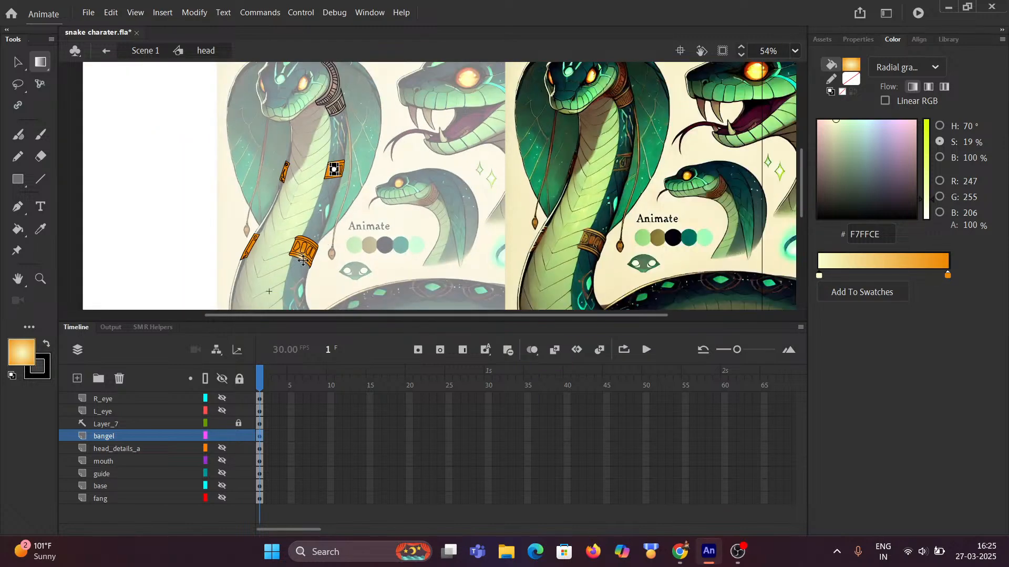
pyautogui.scroll(5, 300, 263)
pyautogui.click(297, 260)
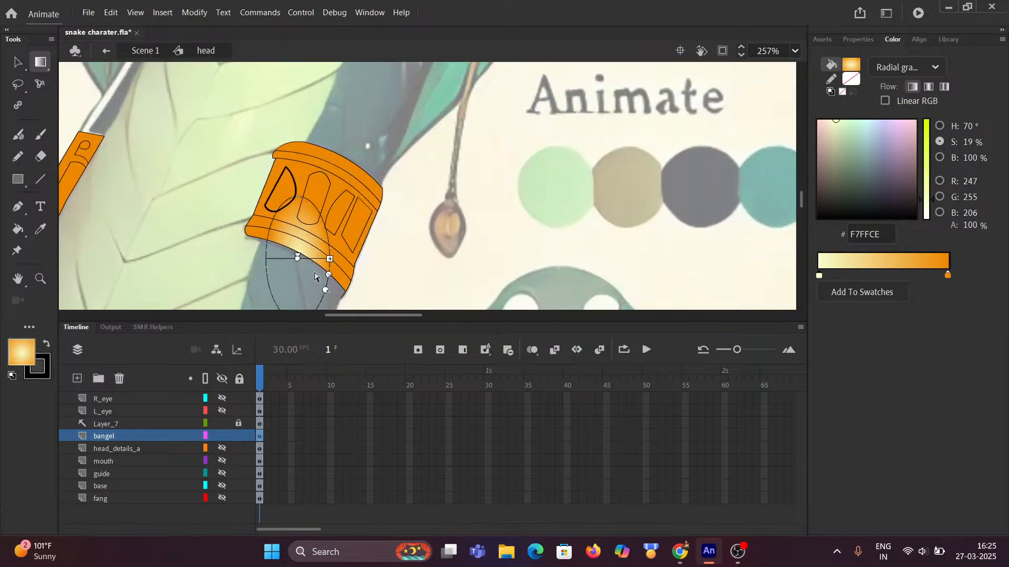
pyautogui.scroll(-5, 351, 223)
pyautogui.scroll(8, 363, 148)
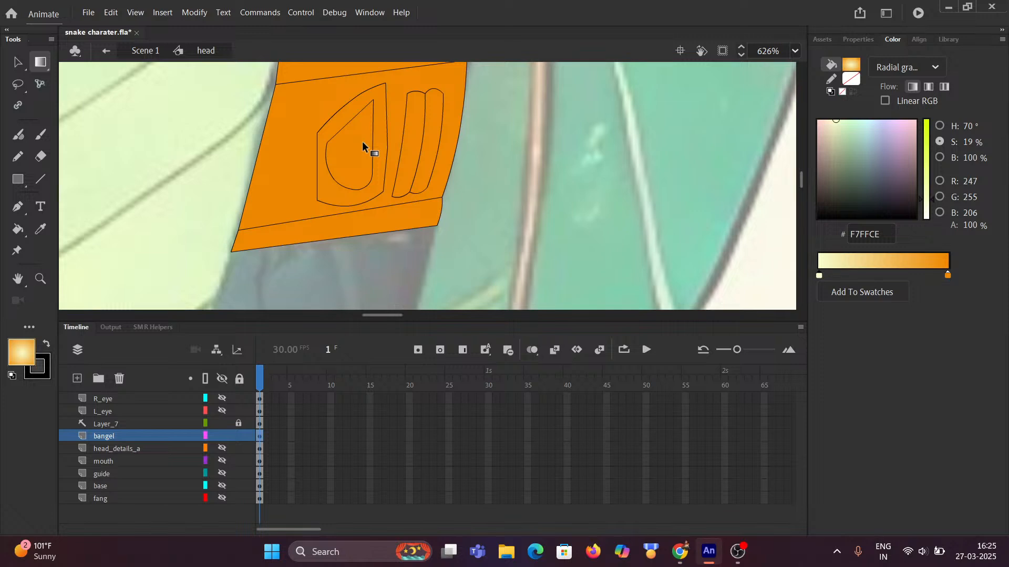
pyautogui.hscroll(6, 363, 146)
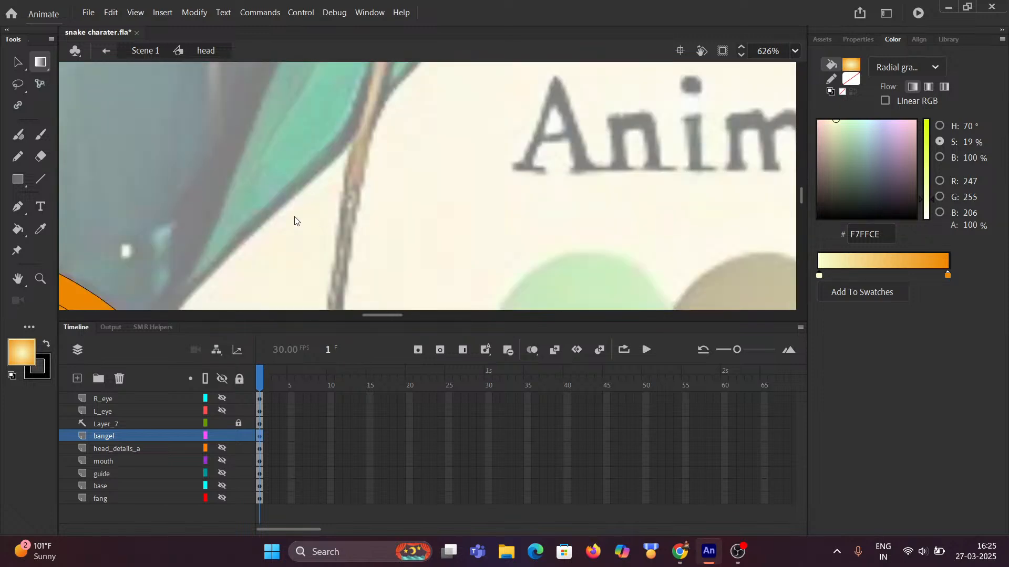
pyautogui.scroll(-5, 213, 149)
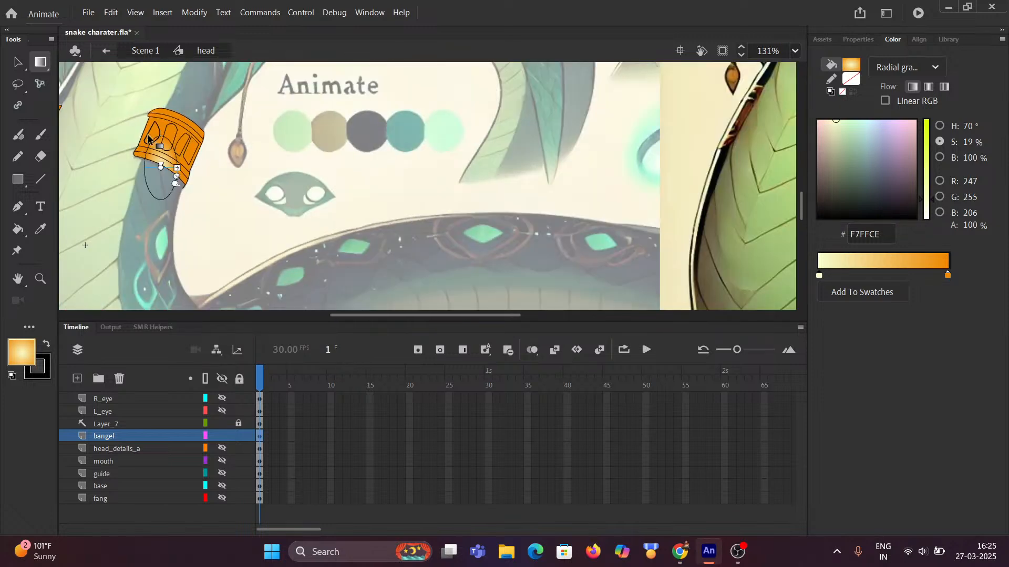
pyautogui.scroll(3, 146, 163)
pyautogui.scroll(2, 146, 168)
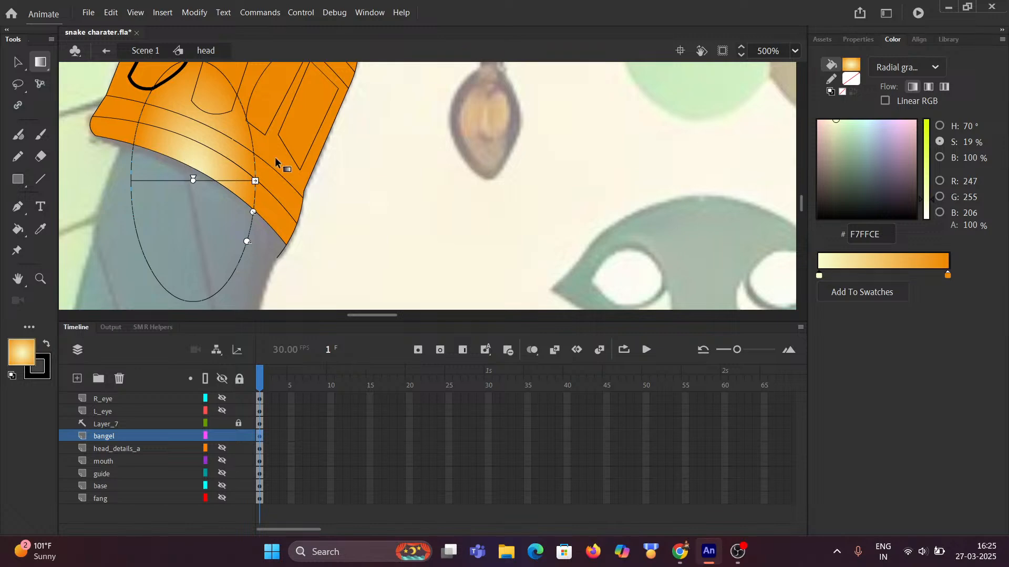
pyautogui.scroll(-4, 221, 152)
pyautogui.scroll(3, 242, 146)
pyautogui.scroll(2, 247, 153)
pyautogui.scroll(-5, 258, 163)
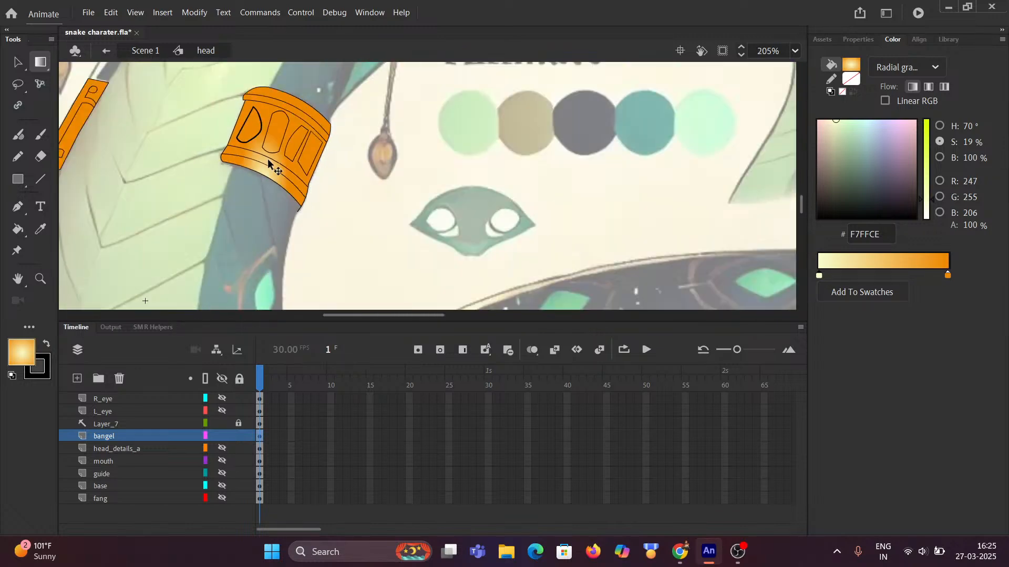
# Check the hex codes of the cream and orange colour stops in the current radial gradient
pyautogui.scroll(1, 234, 110)
pyautogui.scroll(5, 232, 108)
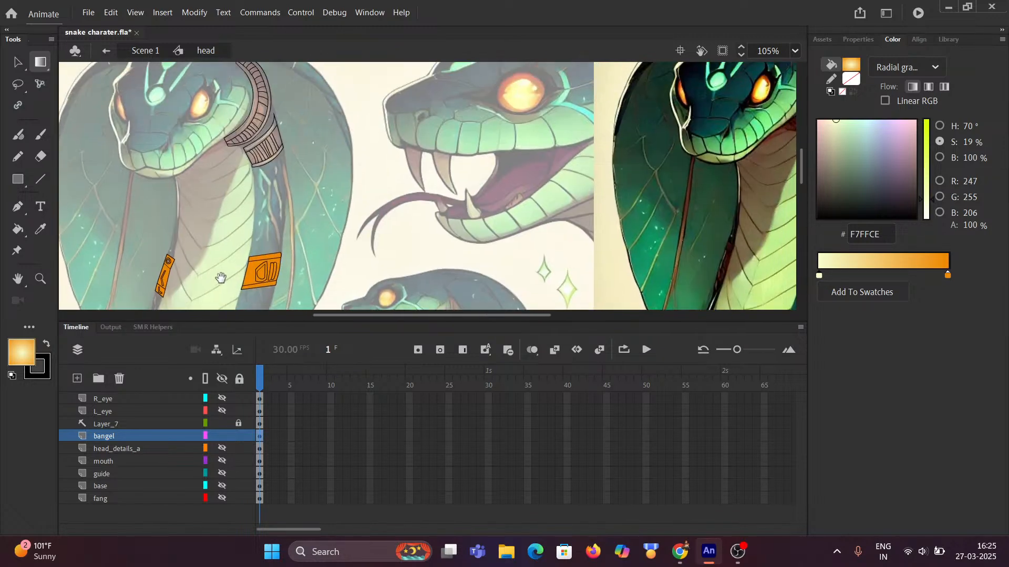
pyautogui.scroll(3, 241, 185)
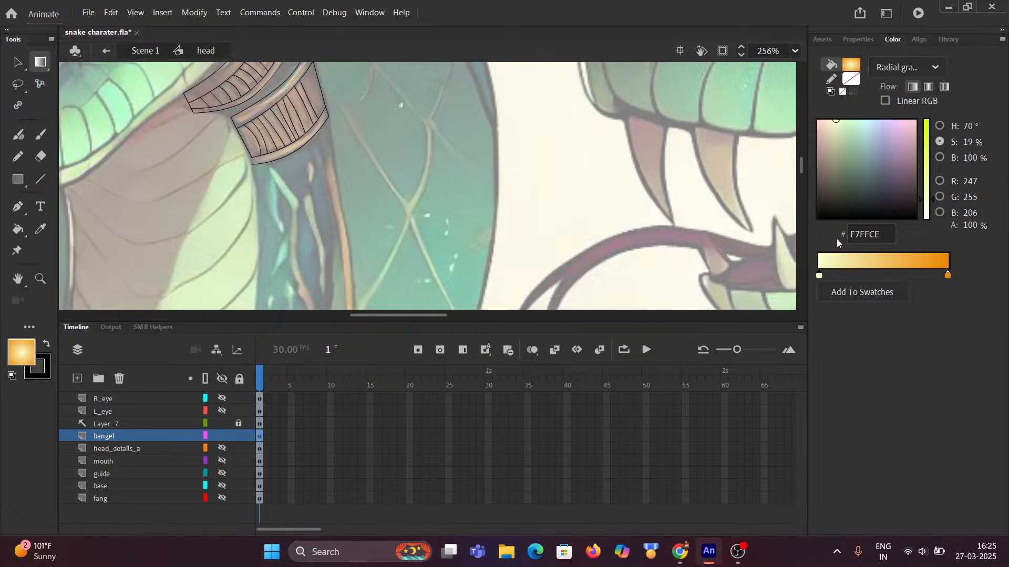
pyautogui.moveTo(887, 235); pyautogui.dragTo(836, 243)
pyautogui.click(920, 333)
pyautogui.click(948, 275)
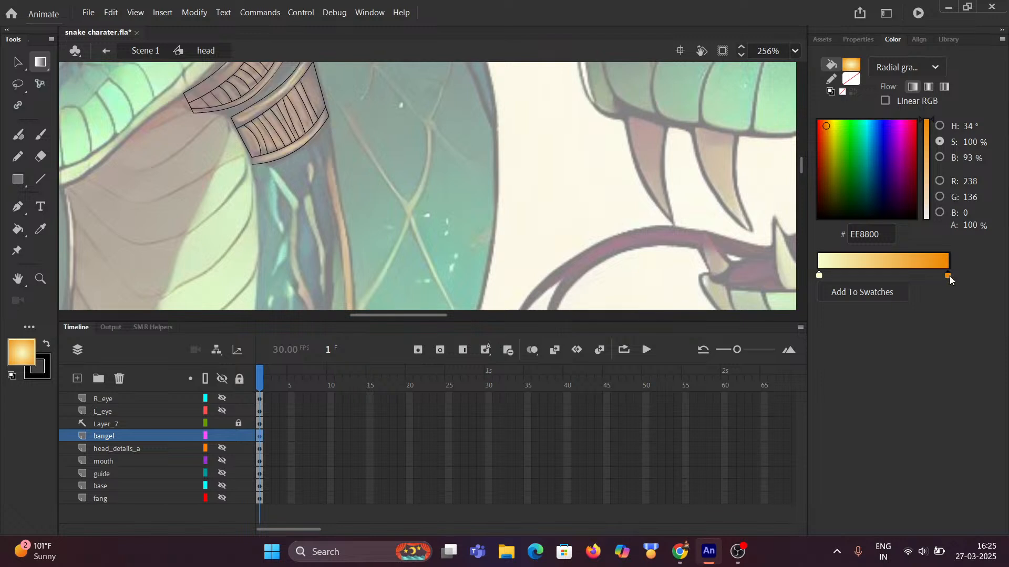
pyautogui.moveTo(892, 235); pyautogui.dragTo(824, 236)
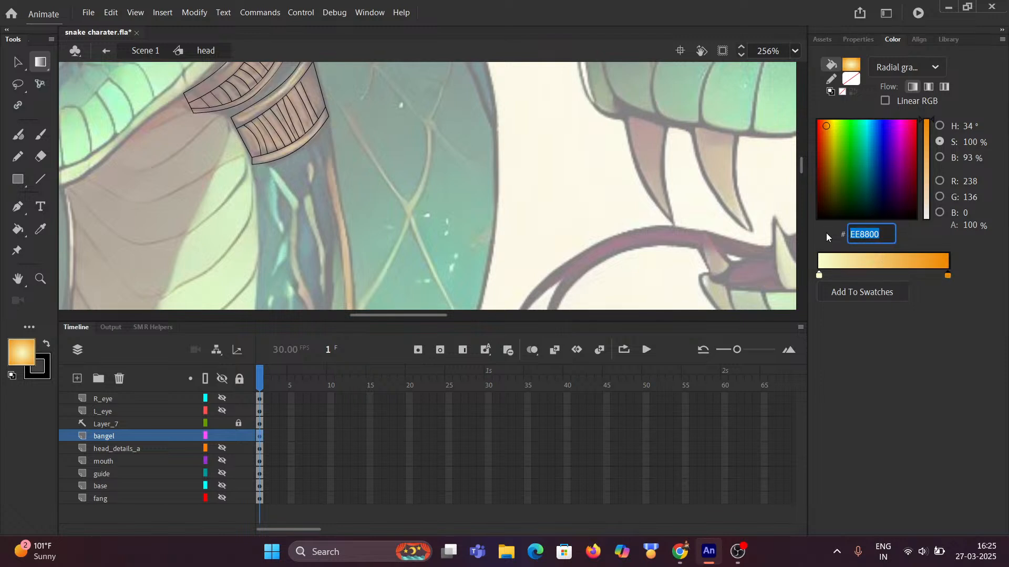
pyautogui.click(928, 363)
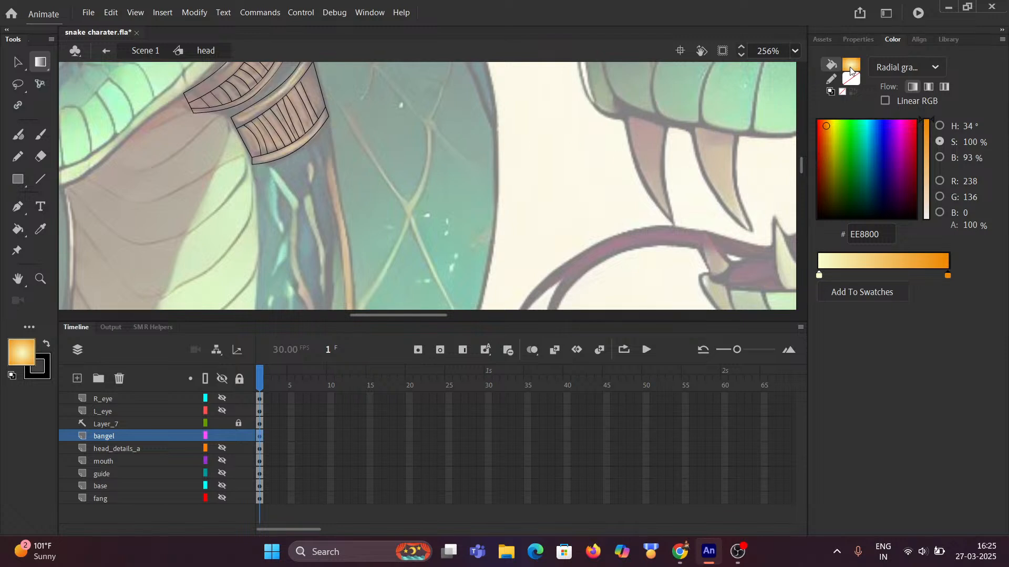
# Change the fill to a linear gradient and fill the outer slats of the lower neck bangle with the Paint Bucket
pyautogui.click(899, 60)
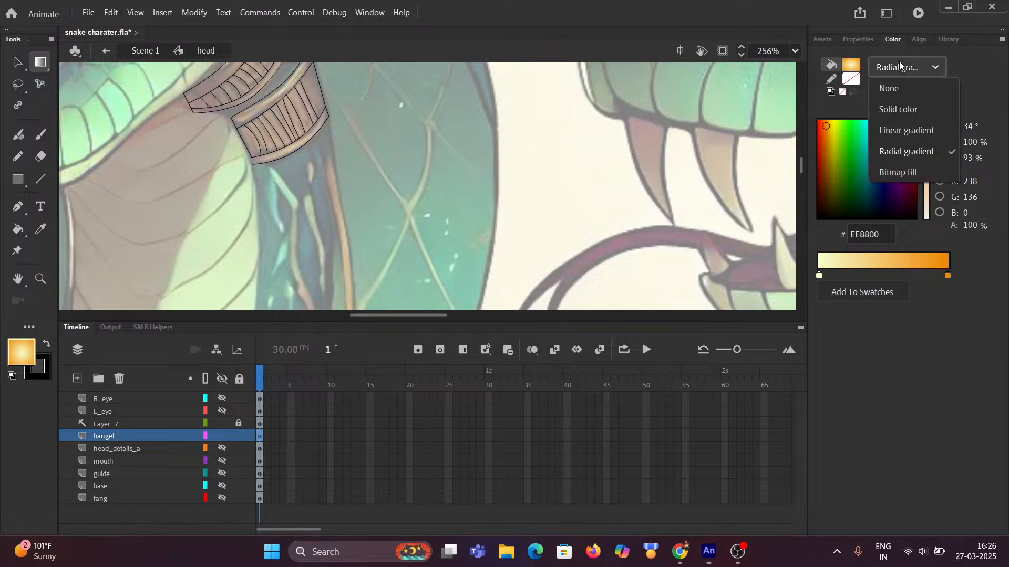
pyautogui.click(913, 132)
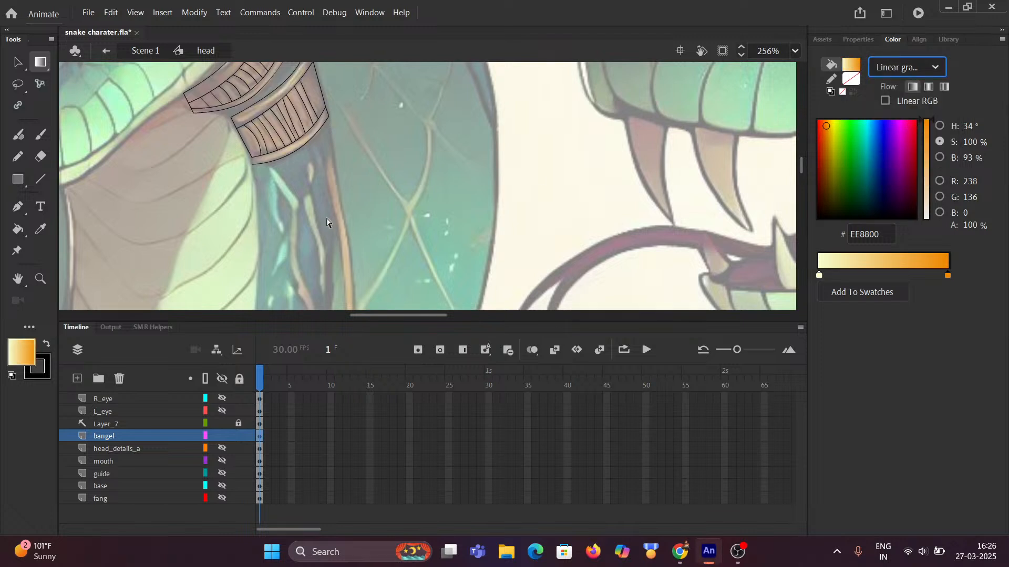
pyautogui.click(19, 229)
pyautogui.click(318, 95)
pyautogui.scroll(5, 319, 121)
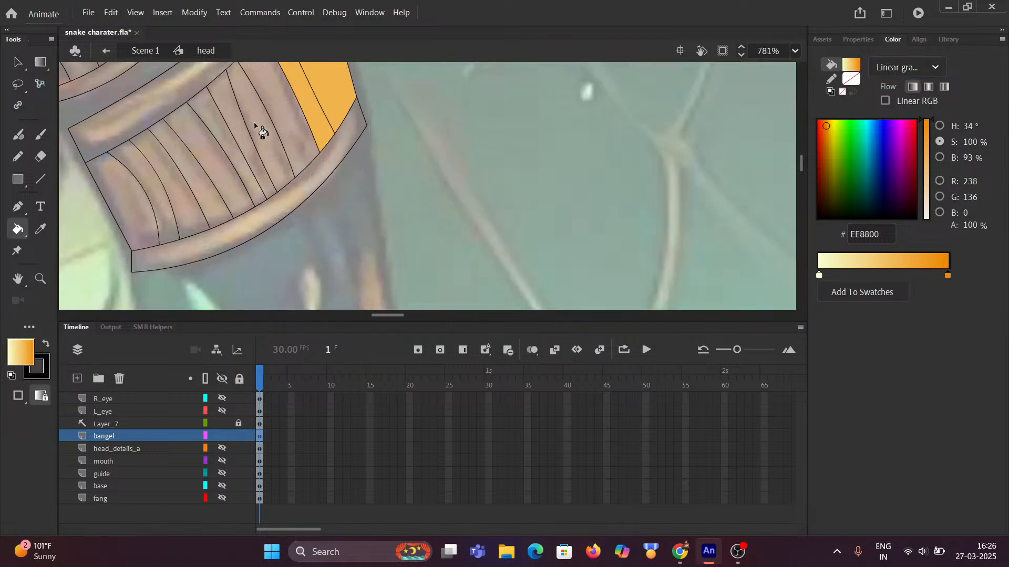
pyautogui.scroll(2, 272, 203)
pyautogui.click(327, 204)
pyautogui.click(304, 237)
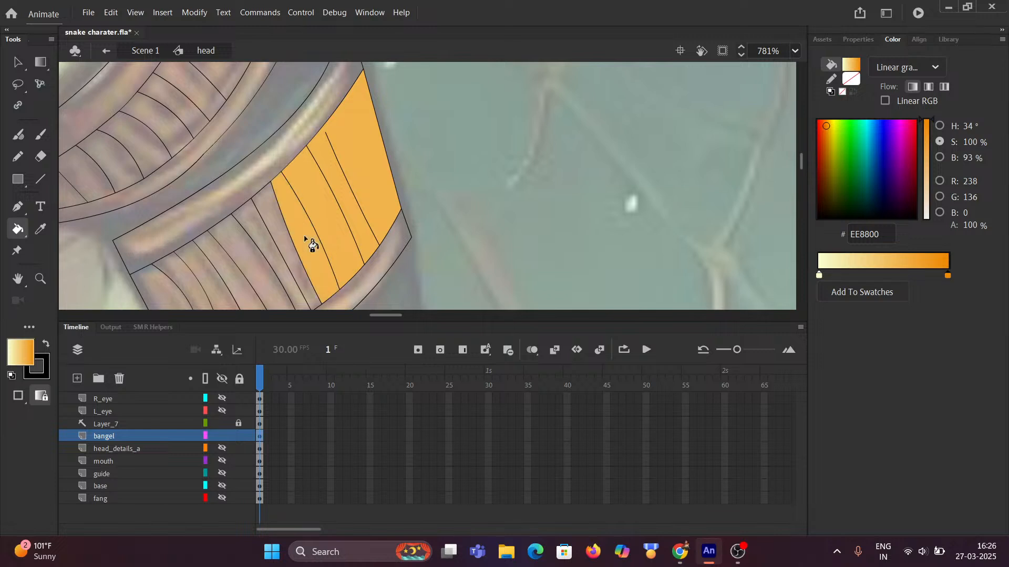
# Fill the lower neck bangle's remaining slats and its upper and lower rims with the linear gradient
pyautogui.scroll(-3, 303, 238)
pyautogui.click(299, 248)
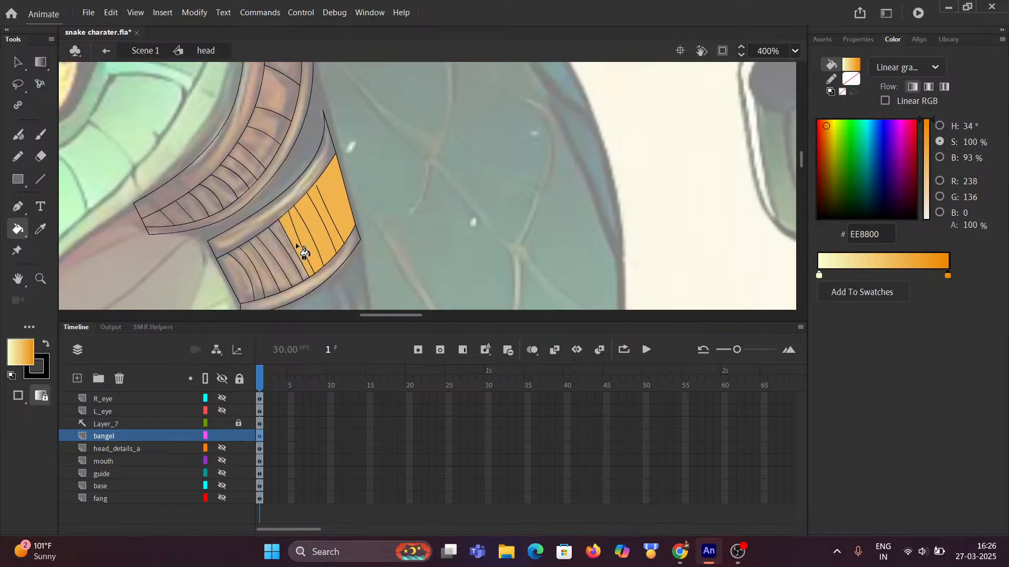
pyautogui.click(288, 259)
pyautogui.click(273, 264)
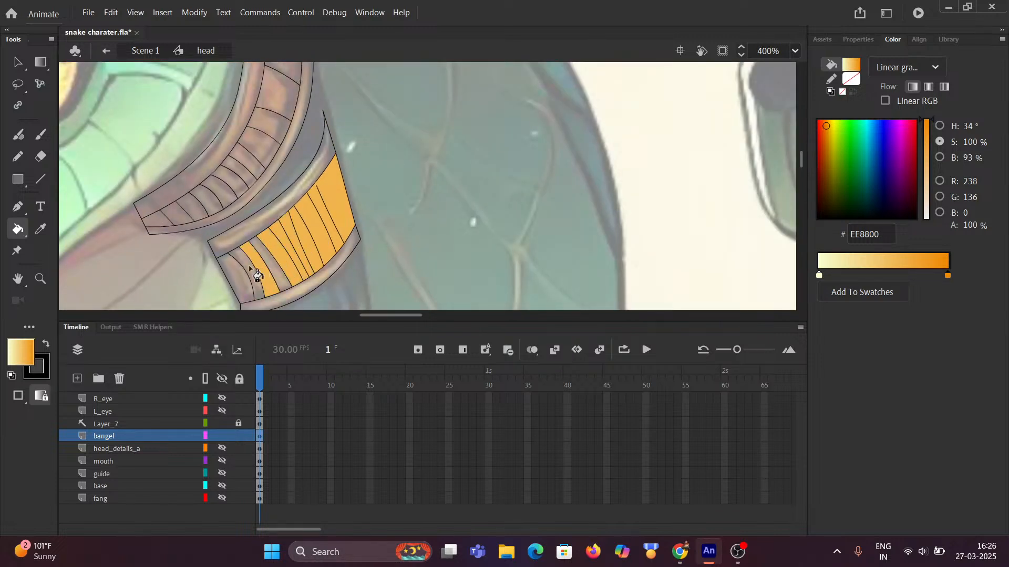
pyautogui.click(248, 271)
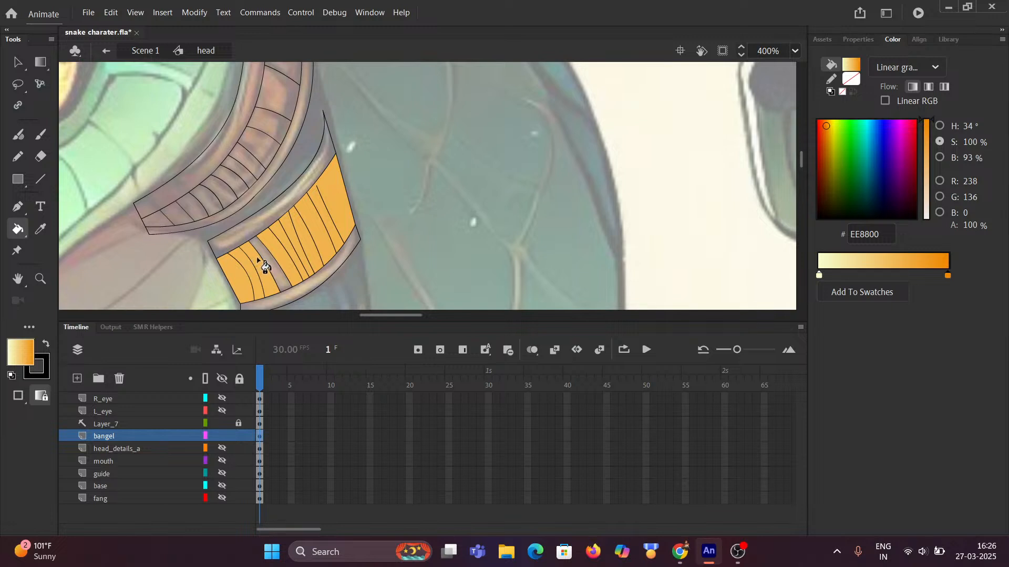
pyautogui.click(269, 261)
pyautogui.click(297, 293)
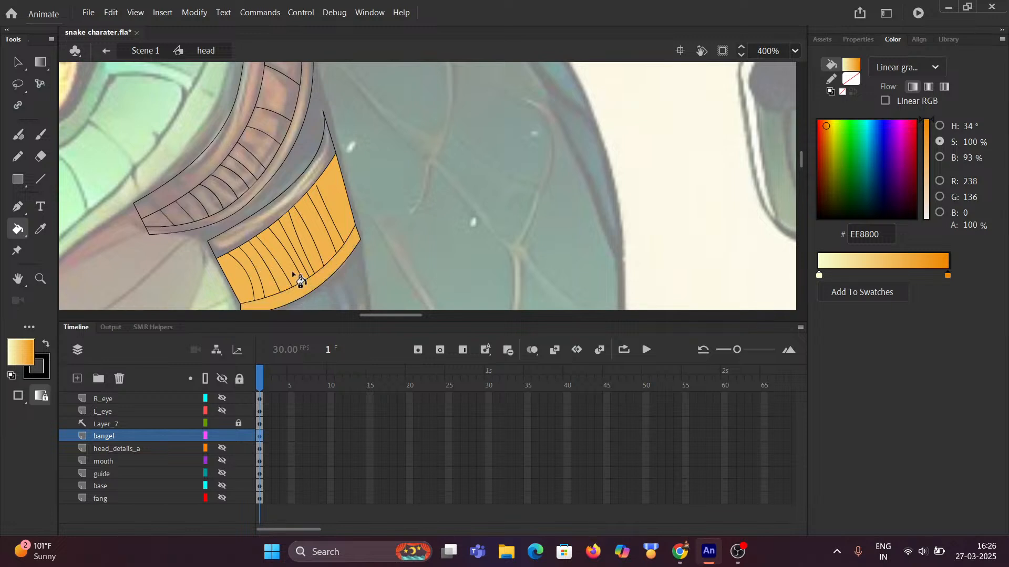
pyautogui.click(272, 226)
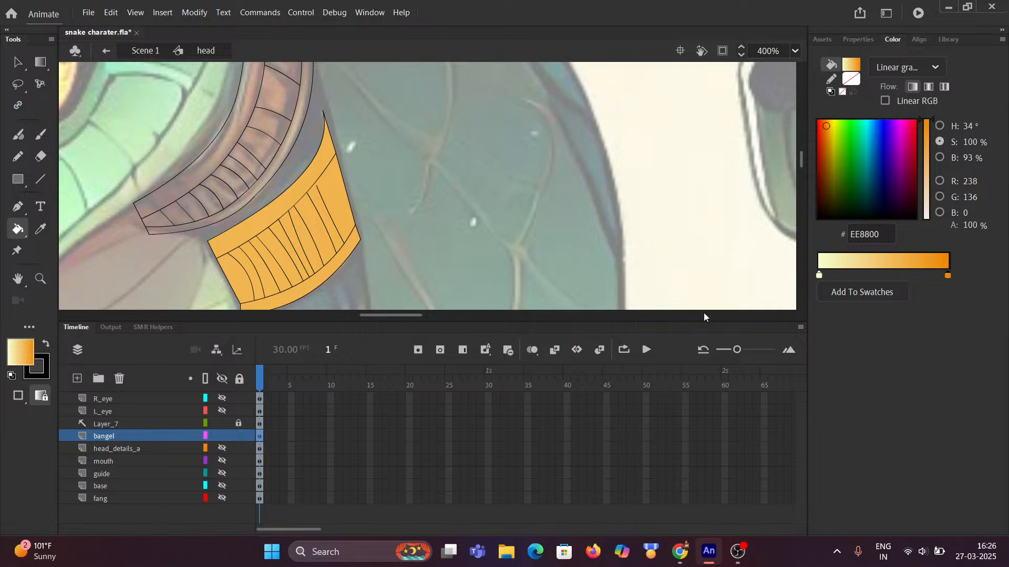
# Choose the saved cream-to-orange radial gradient swatch and fill the curved neck collar's outer rim and a few lower slats
pyautogui.click(819, 276)
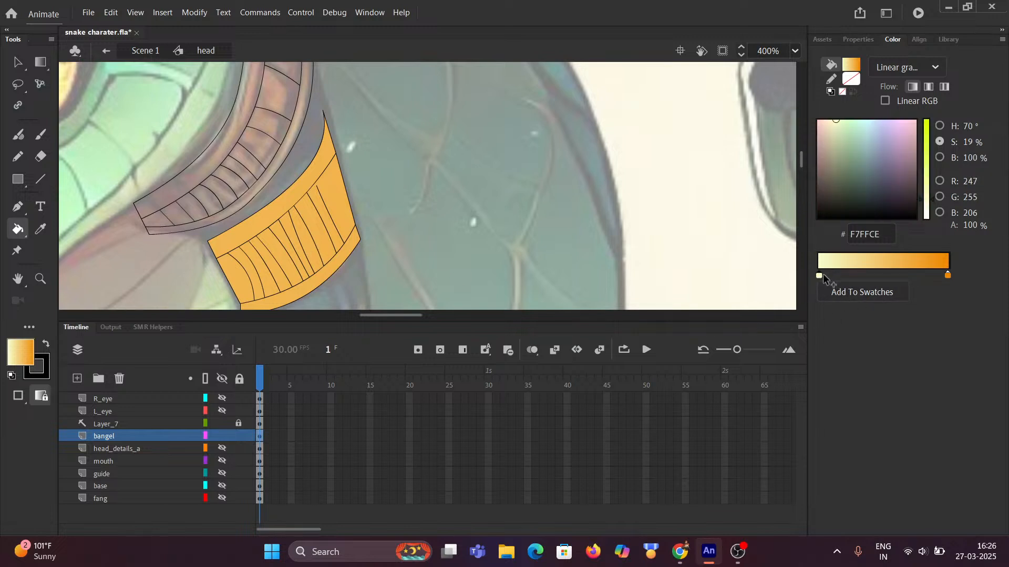
pyautogui.click(882, 234)
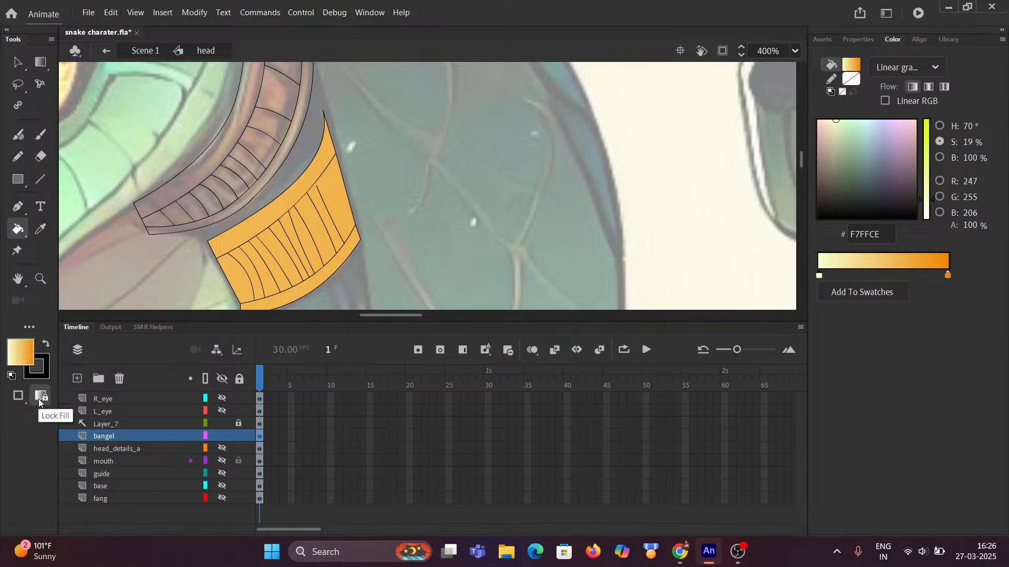
pyautogui.click(21, 352)
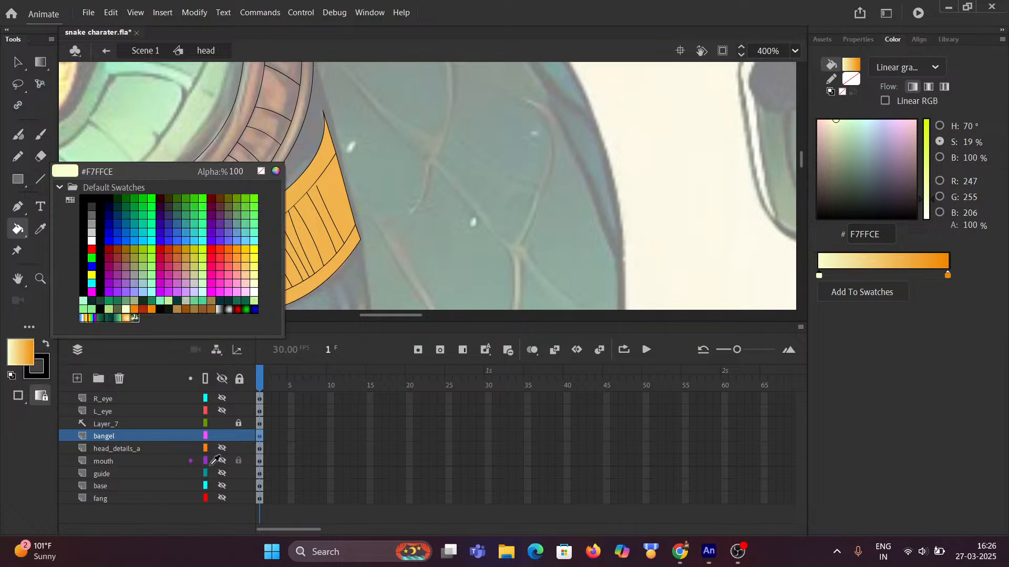
pyautogui.click(126, 318)
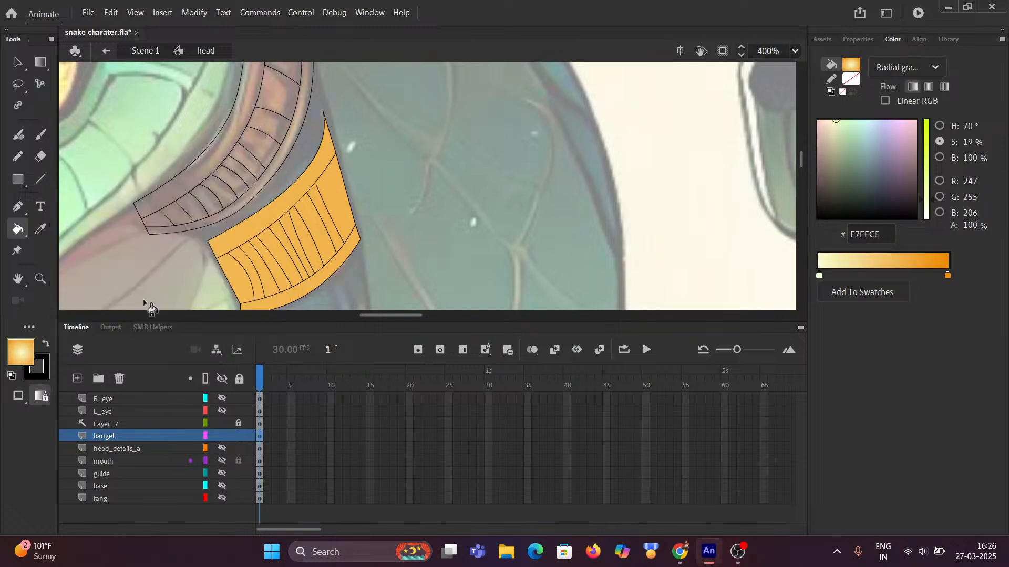
pyautogui.click(237, 205)
pyautogui.click(230, 197)
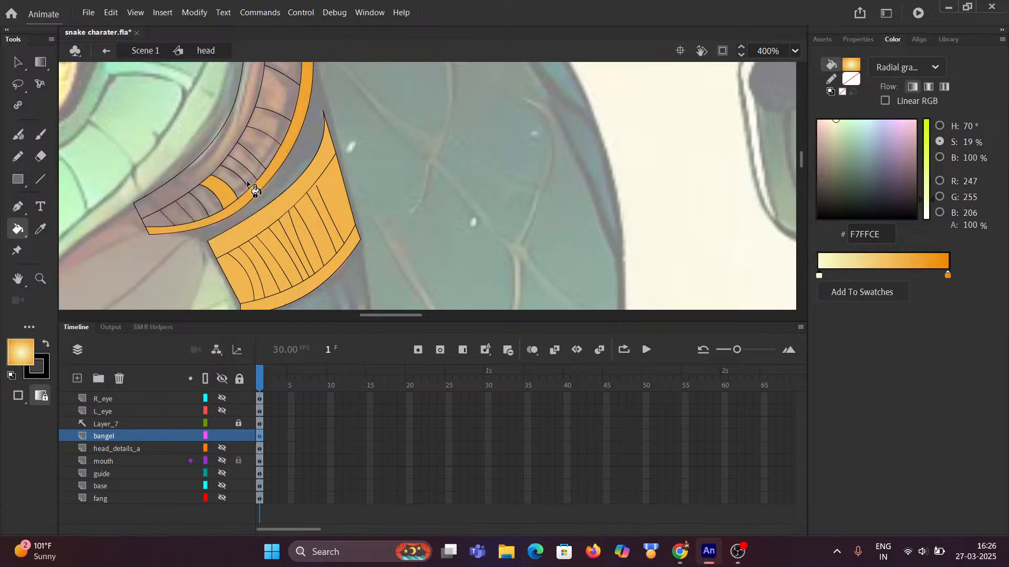
pyautogui.click(246, 184)
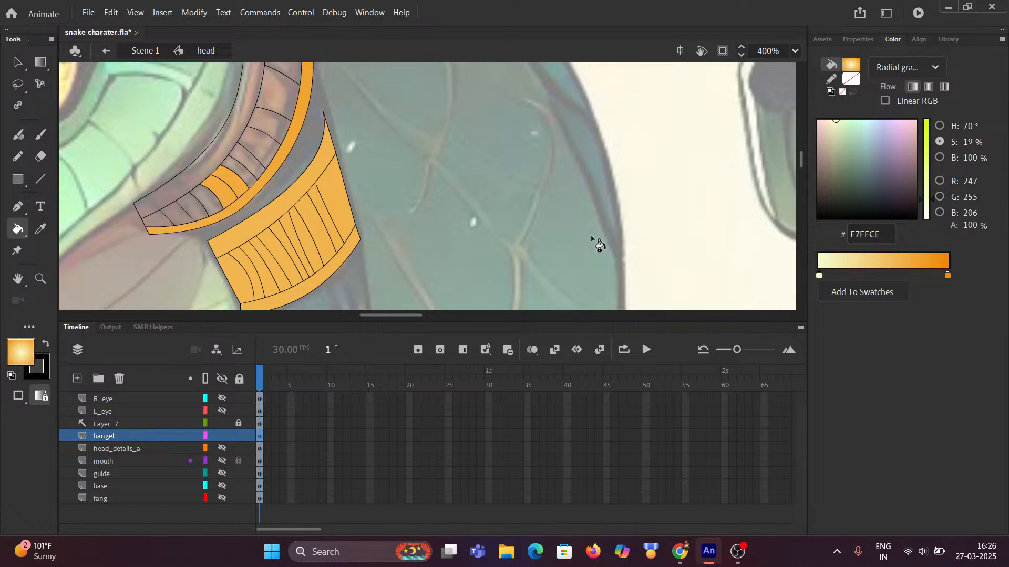
# Select the upper wide bangle's body and refill it and both edge bands with the radial gradient
pyautogui.scroll(-3, 278, 187)
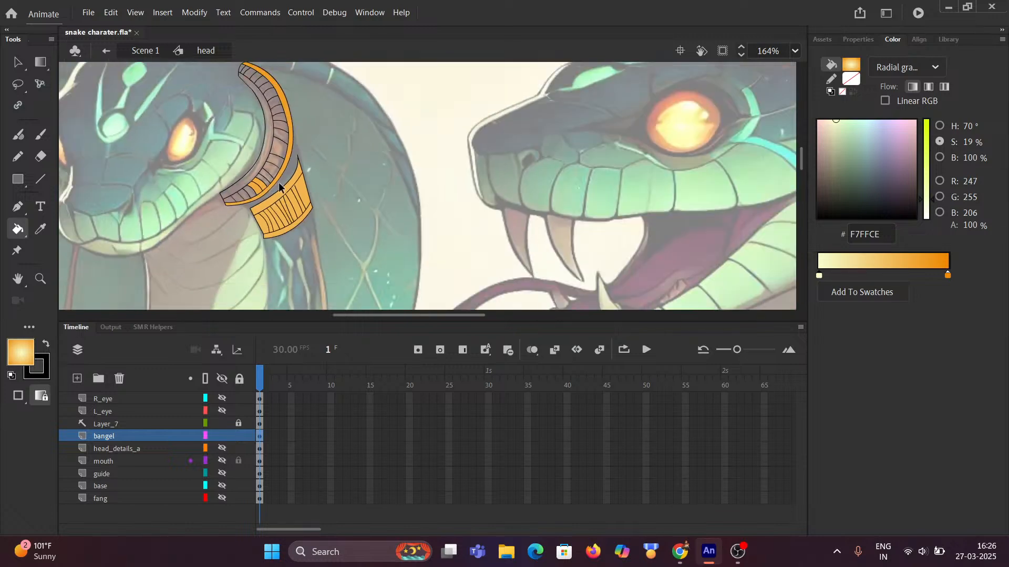
pyautogui.scroll(-3, 278, 186)
pyautogui.scroll(6, 273, 248)
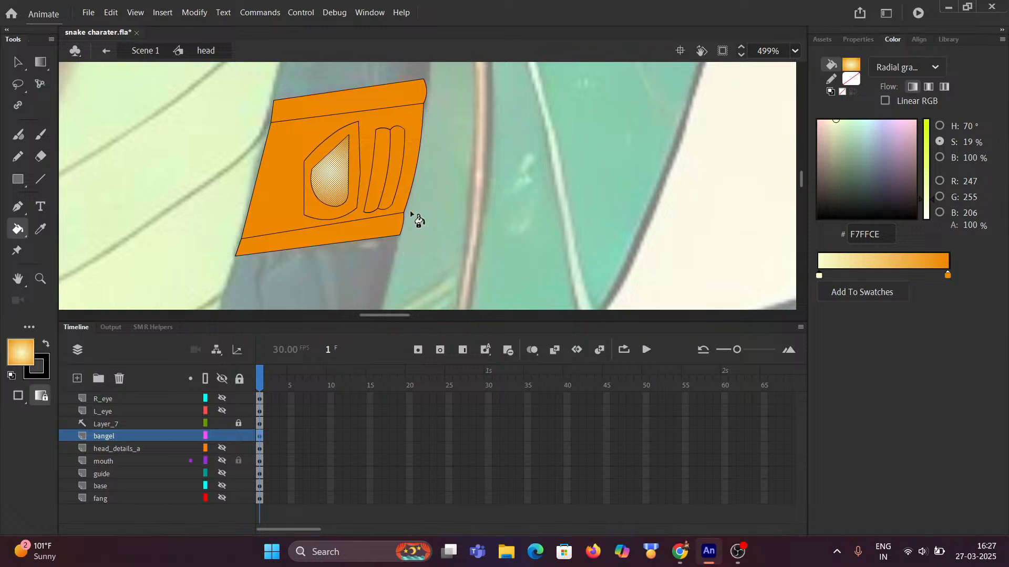
pyautogui.click(18, 62)
pyautogui.click(206, 140)
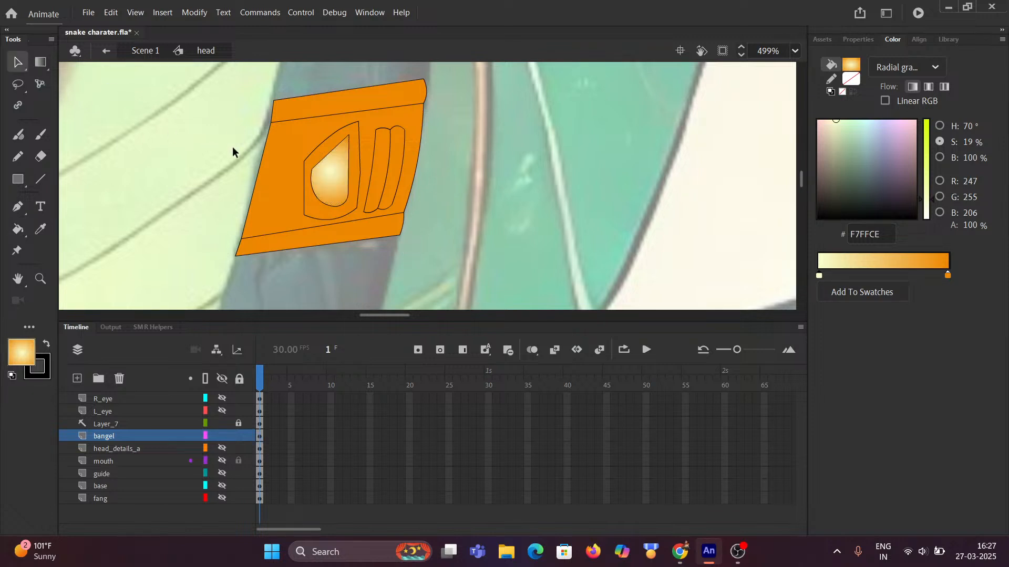
pyautogui.click(285, 197)
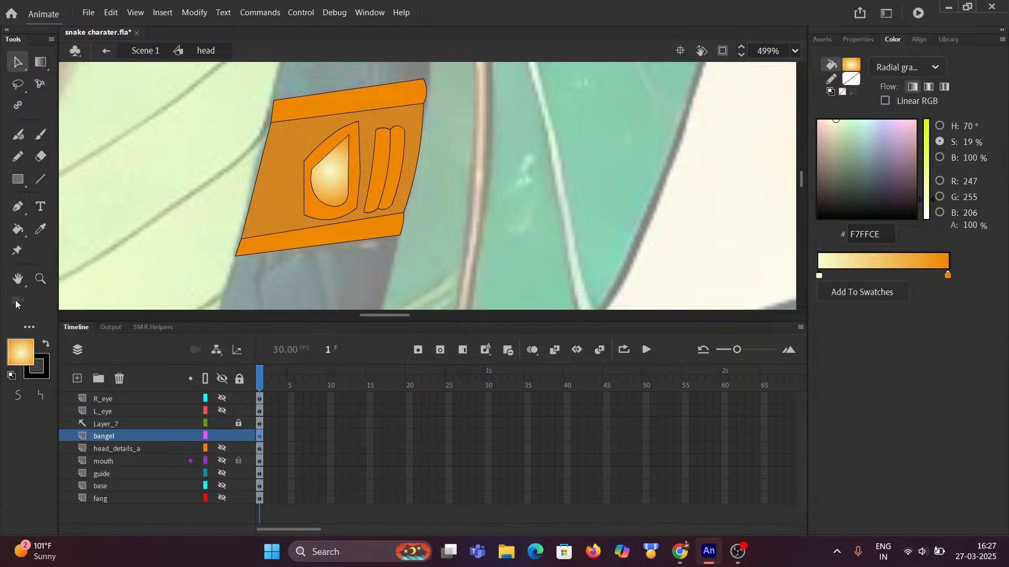
pyautogui.click(17, 229)
pyautogui.click(292, 210)
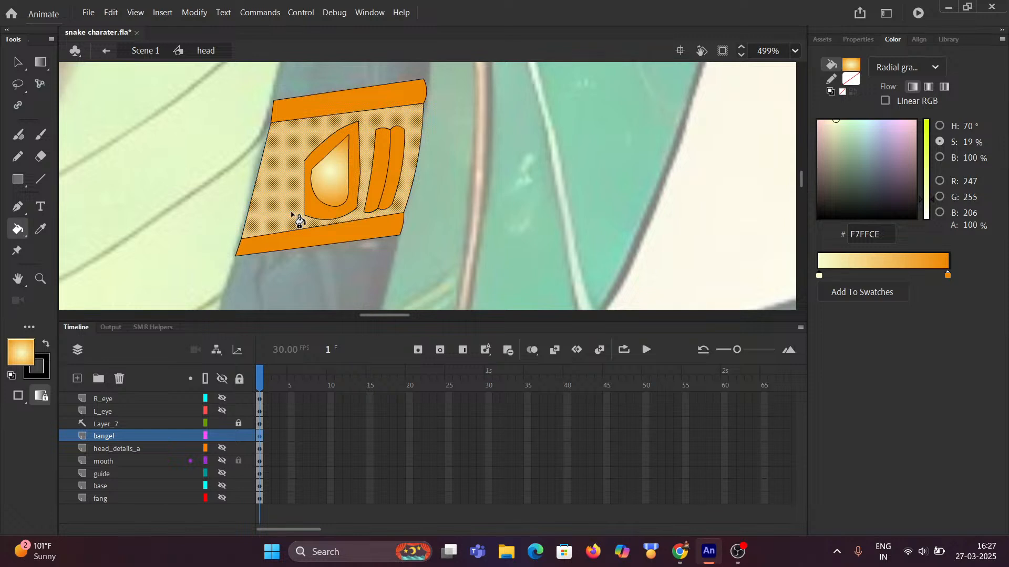
pyautogui.click(303, 237)
pyautogui.click(318, 112)
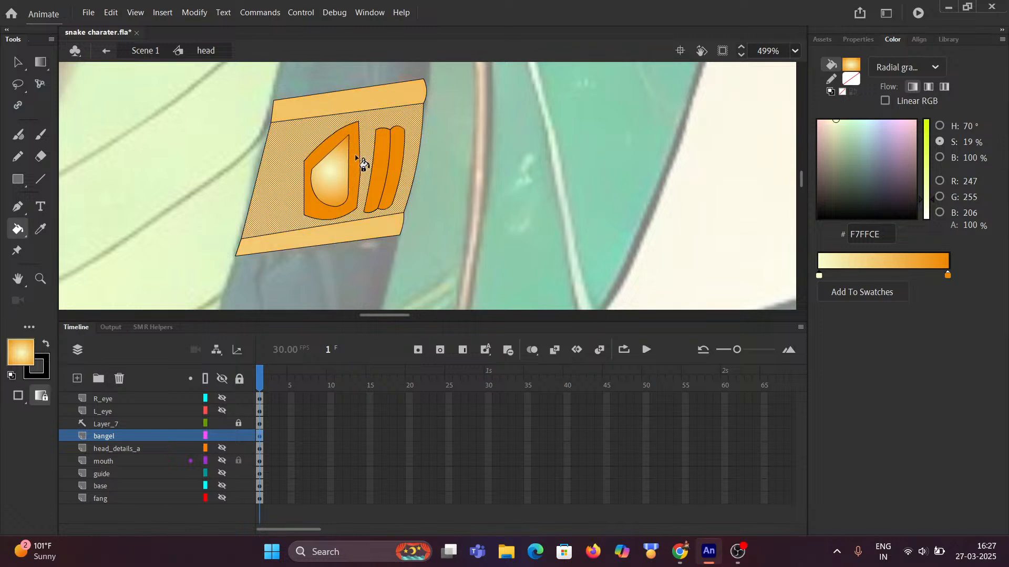
# Refill the upper wide bangle's teardrop ornament, its frame and the two curved bars beside it with the radial gradient, and clear the selection
pyautogui.click(366, 170)
pyautogui.click(345, 179)
pyautogui.click(381, 184)
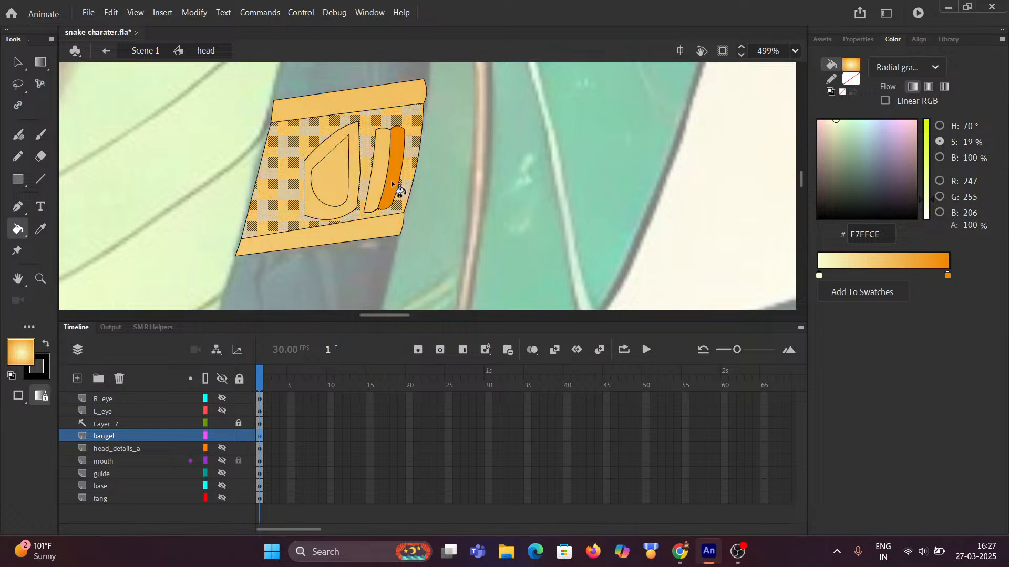
pyautogui.click(394, 184)
pyautogui.click(17, 62)
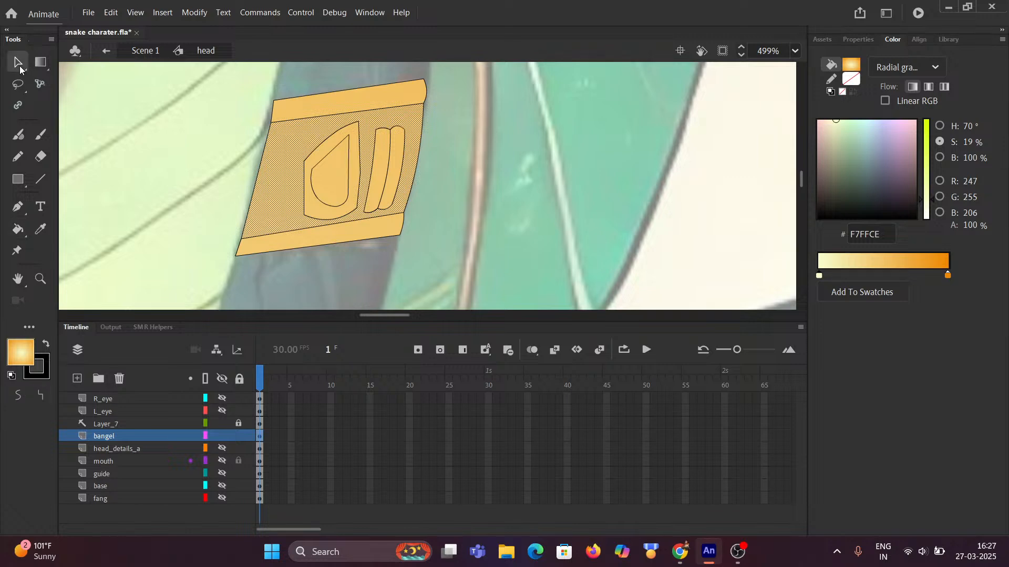
pyautogui.click(126, 100)
# Fill the unfilled slats just above the already coloured ones on the curved neck collar with the radial gradient using the Paint Bucket
pyautogui.scroll(-5, 197, 154)
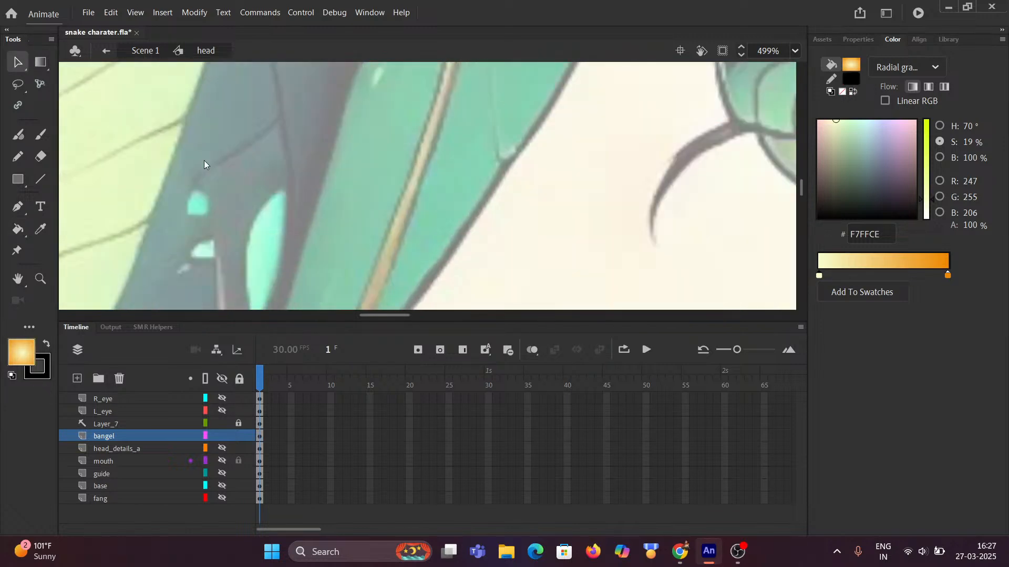
pyautogui.scroll(-5, 205, 127)
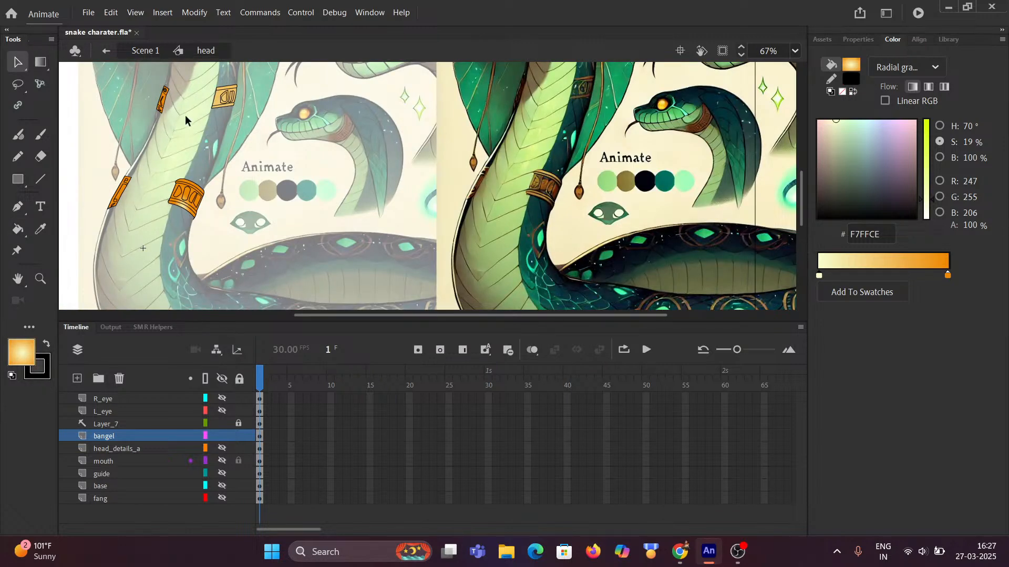
pyautogui.scroll(1, 190, 122)
pyautogui.scroll(3, 190, 122)
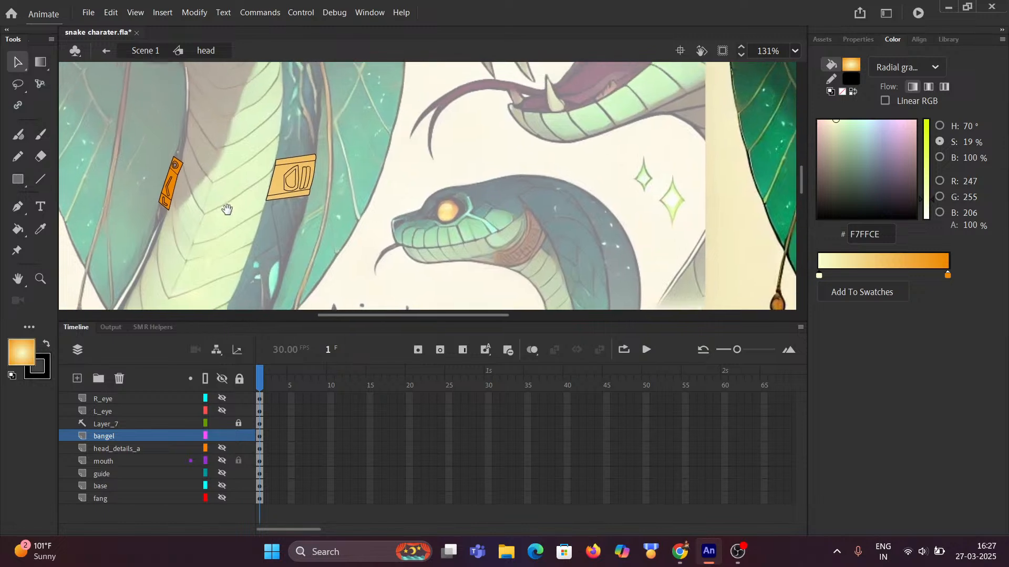
pyautogui.scroll(2, 264, 205)
pyautogui.scroll(-5, 273, 153)
pyautogui.moveTo(275, 152); pyautogui.dragTo(333, 246)
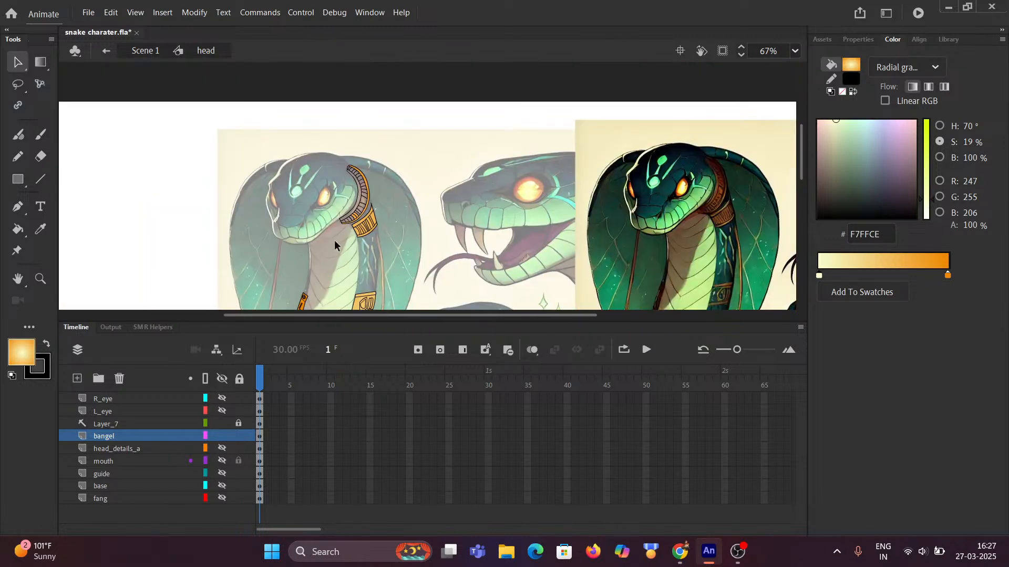
pyautogui.scroll(3, 327, 204)
pyautogui.moveTo(352, 203); pyautogui.dragTo(260, 188)
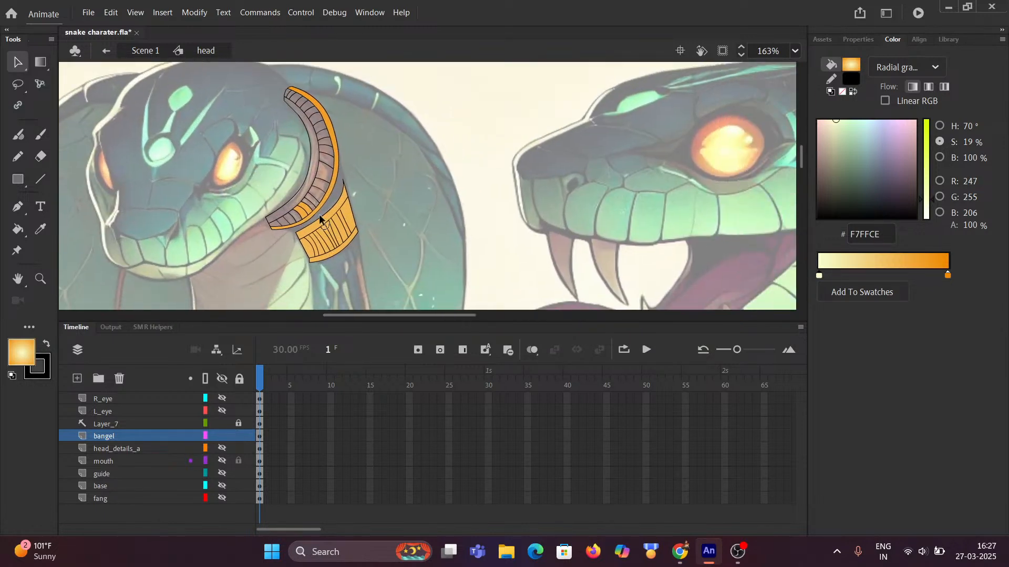
pyautogui.scroll(4, 309, 205)
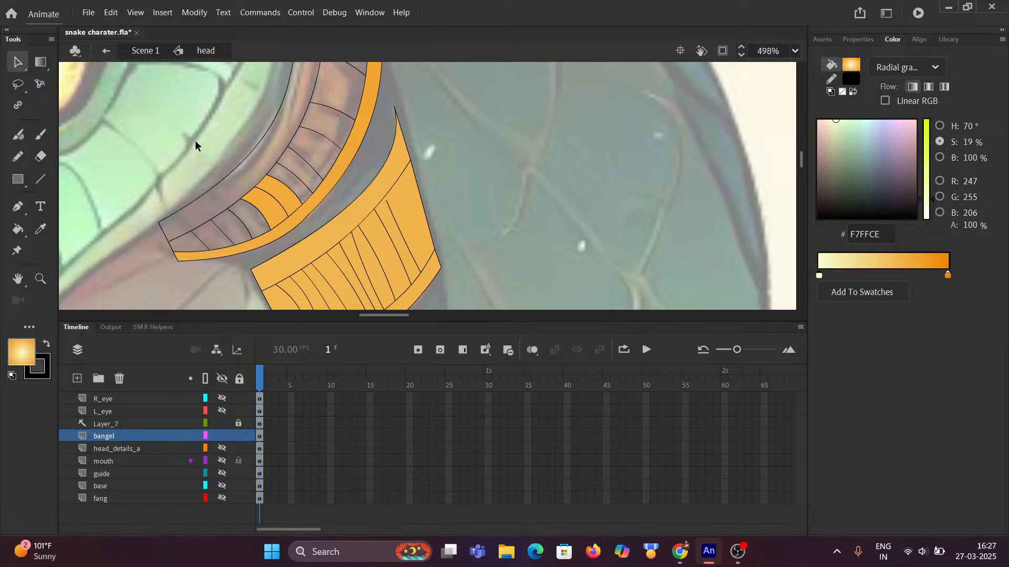
pyautogui.click(18, 230)
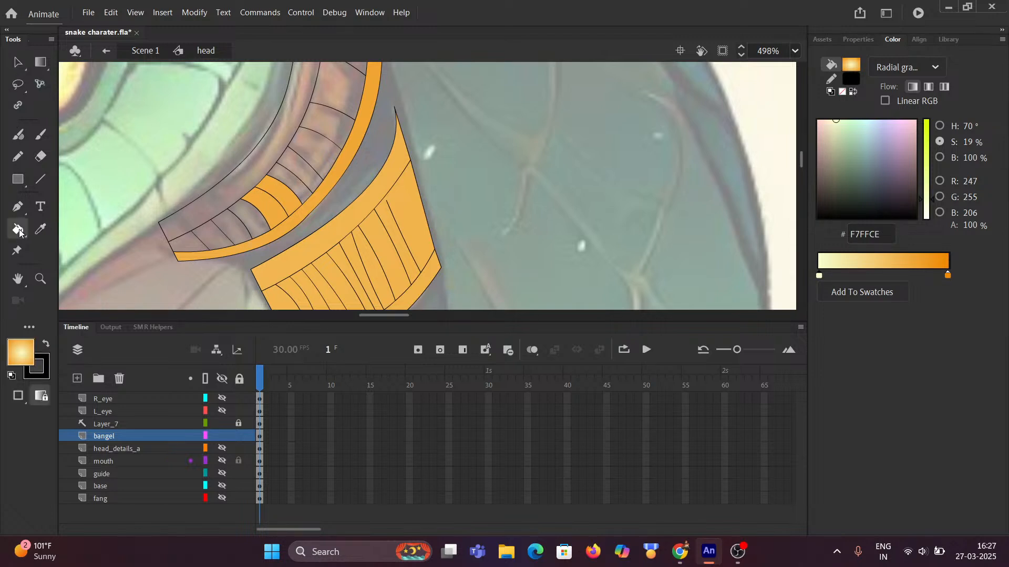
pyautogui.click(294, 188)
pyautogui.click(310, 162)
pyautogui.click(325, 138)
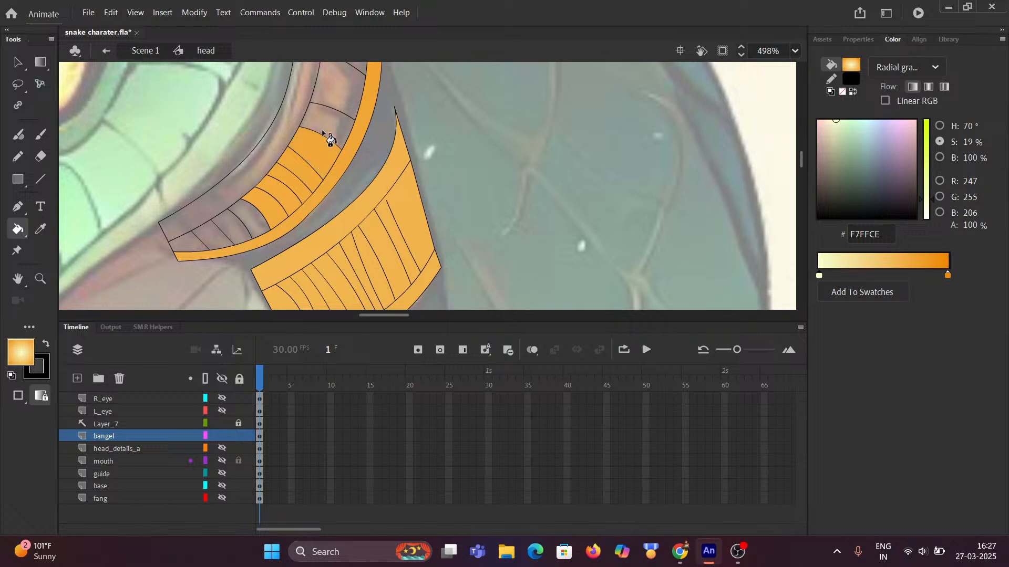
pyautogui.click(335, 112)
pyautogui.click(344, 88)
# Fill the slats along the middle stretch of the curved neck collar with the radial gradient
pyautogui.moveTo(297, 99); pyautogui.dragTo(301, 203)
pyautogui.click(329, 167)
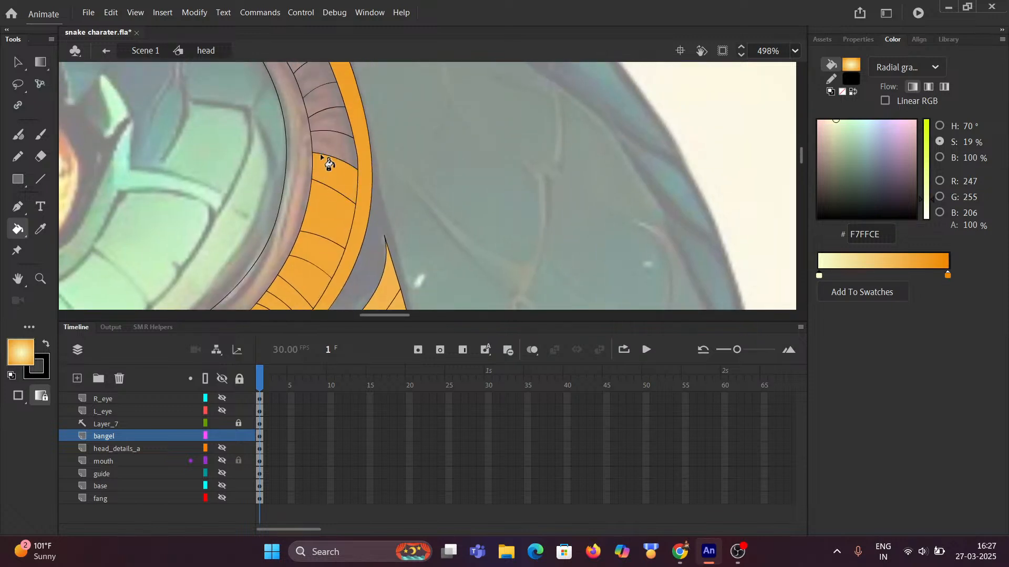
pyautogui.click(324, 142)
pyautogui.click(319, 122)
pyautogui.moveTo(299, 103); pyautogui.dragTo(322, 205)
pyautogui.click(336, 203)
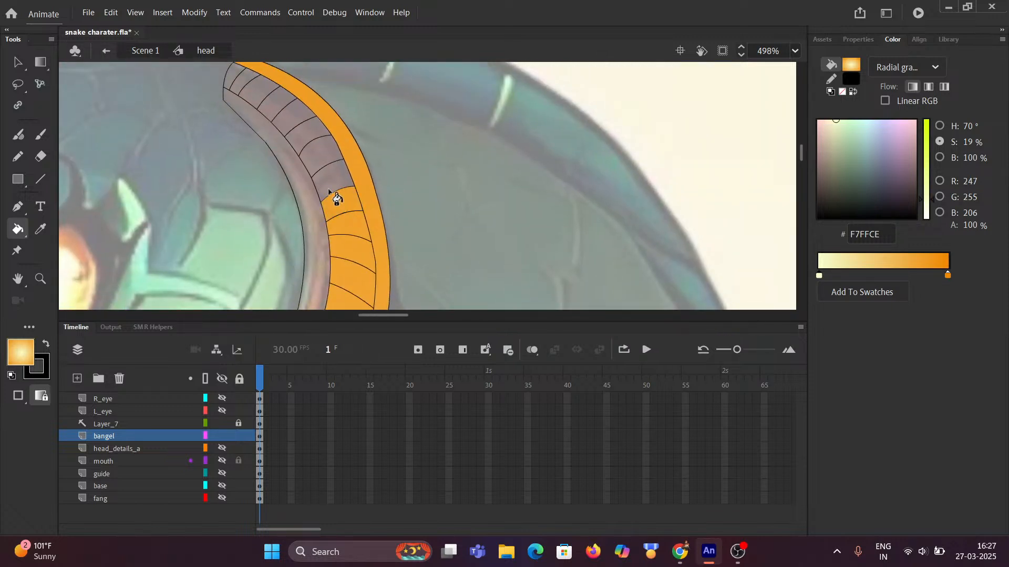
# Fill the remaining slats up to the upper tip of the curved neck collar with the radial gradient
pyautogui.click(315, 167)
pyautogui.click(297, 138)
pyautogui.click(283, 121)
pyautogui.click(243, 84)
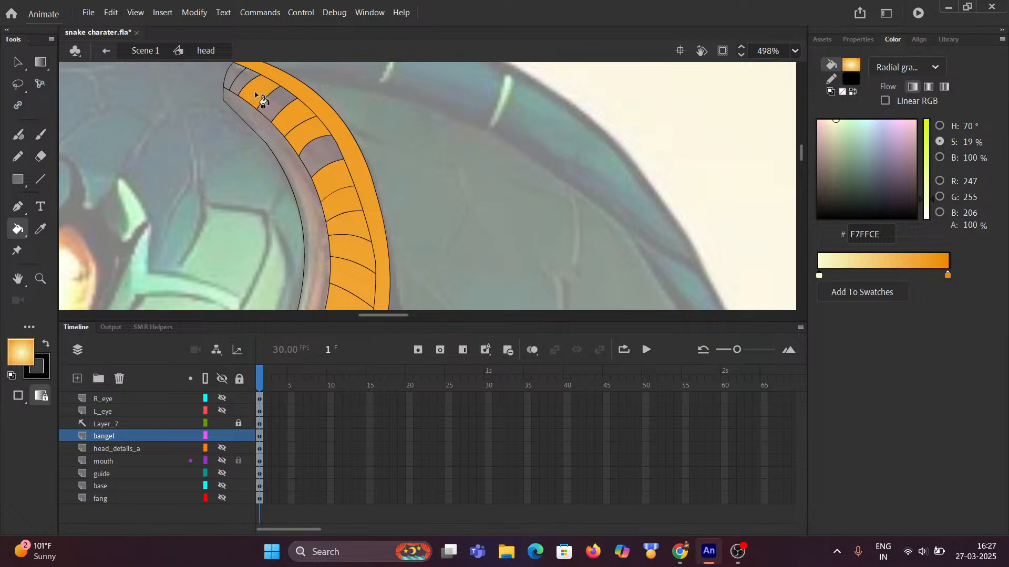
pyautogui.click(231, 79)
pyautogui.click(163, 12)
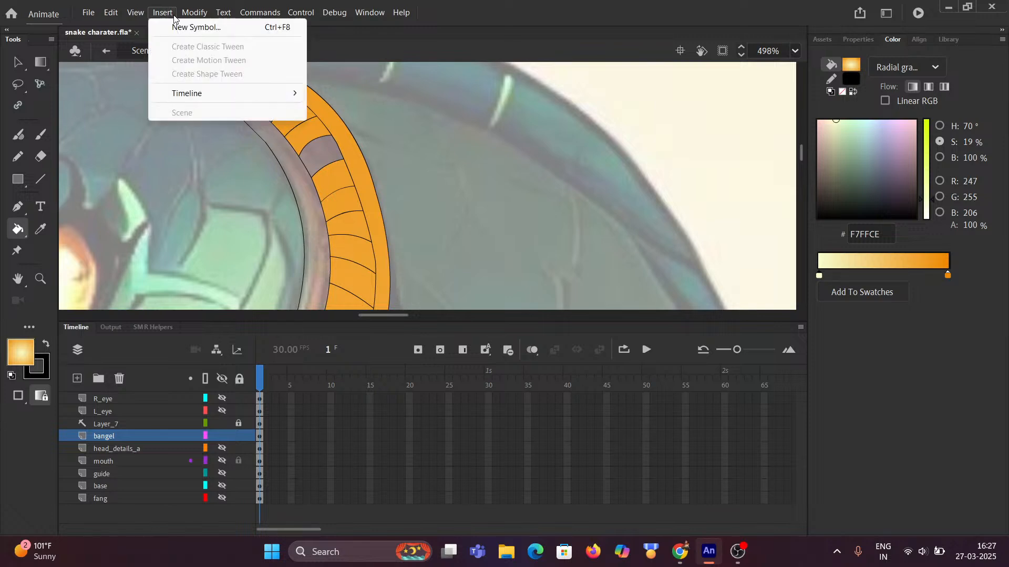
pyautogui.click(106, 173)
pyautogui.click(278, 107)
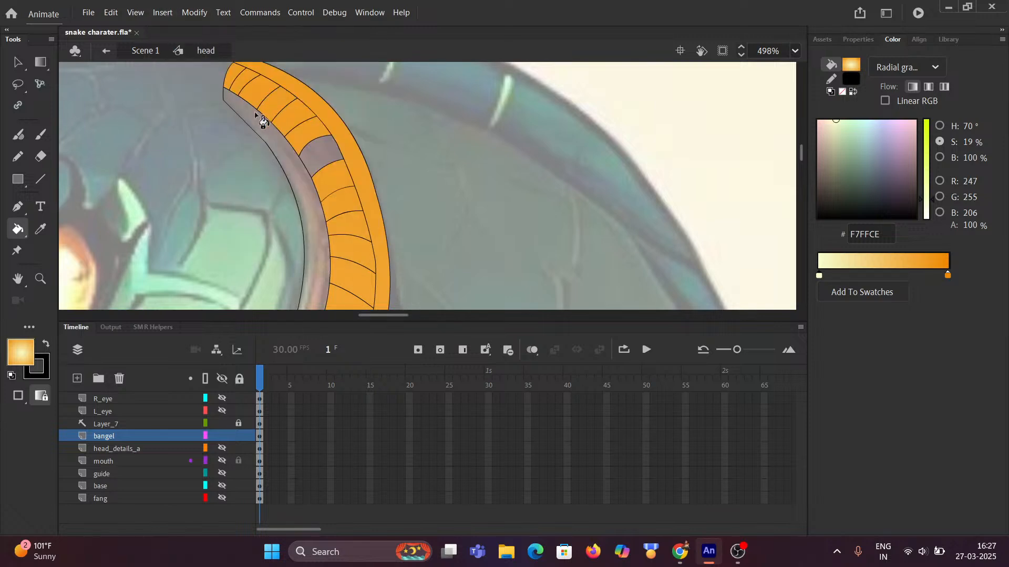
pyautogui.click(323, 157)
# Fill the last empty slats at the lower end of the curved neck collar with the radial gradient
pyautogui.scroll(-3, 326, 180)
pyautogui.moveTo(299, 216); pyautogui.dragTo(356, 93)
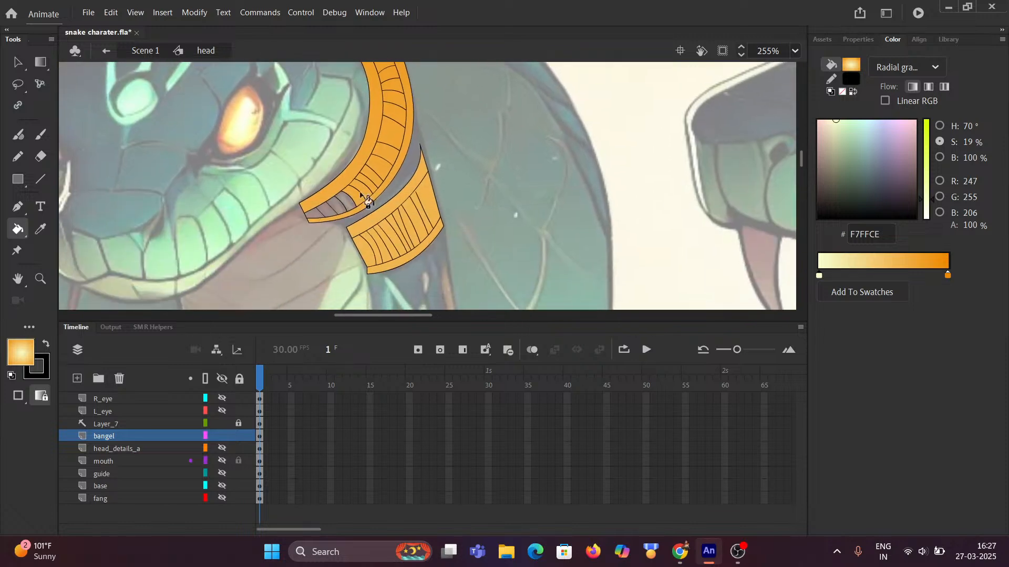
pyautogui.click(328, 215)
pyautogui.click(318, 216)
pyautogui.click(310, 213)
# Sample the lower wide bangle with the Eyedropper and switch back to the Paint Bucket
pyautogui.scroll(-5, 339, 202)
pyautogui.scroll(-3, 331, 210)
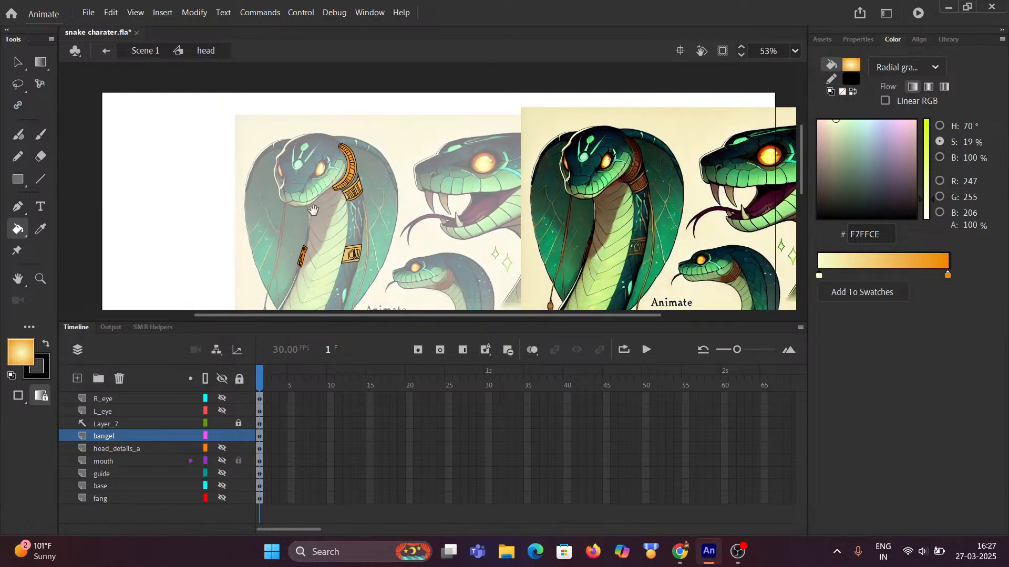
pyautogui.hscroll(-2, 322, 231)
pyautogui.scroll(4, 400, 200)
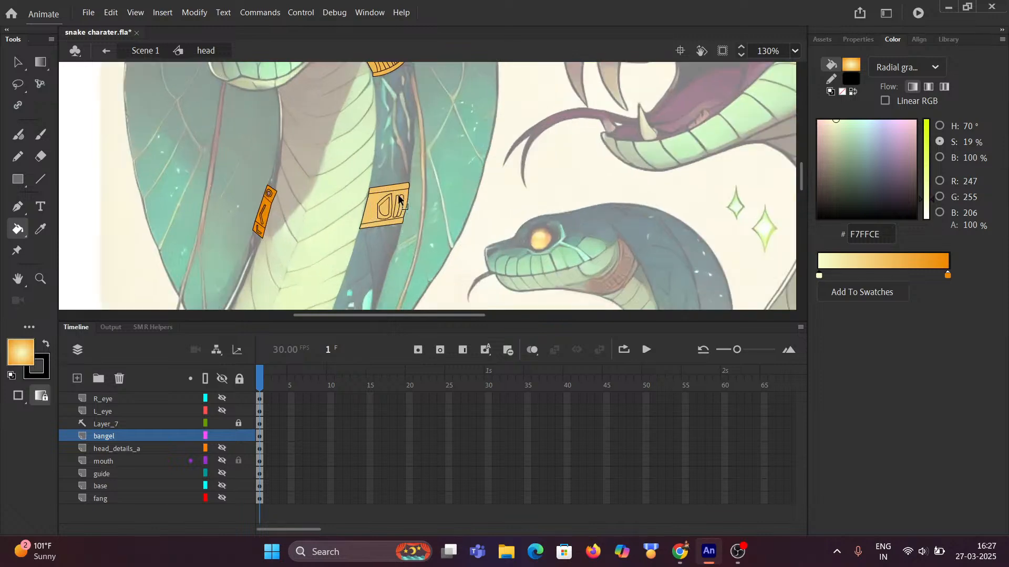
pyautogui.scroll(-5, 320, 239)
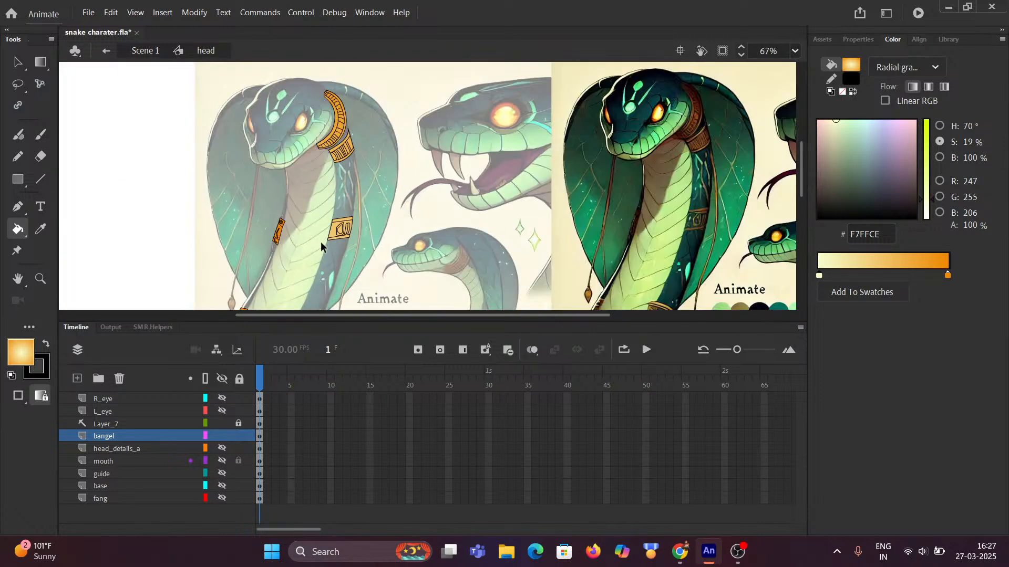
pyautogui.scroll(3, 320, 245)
pyautogui.moveTo(315, 247); pyautogui.dragTo(290, 127)
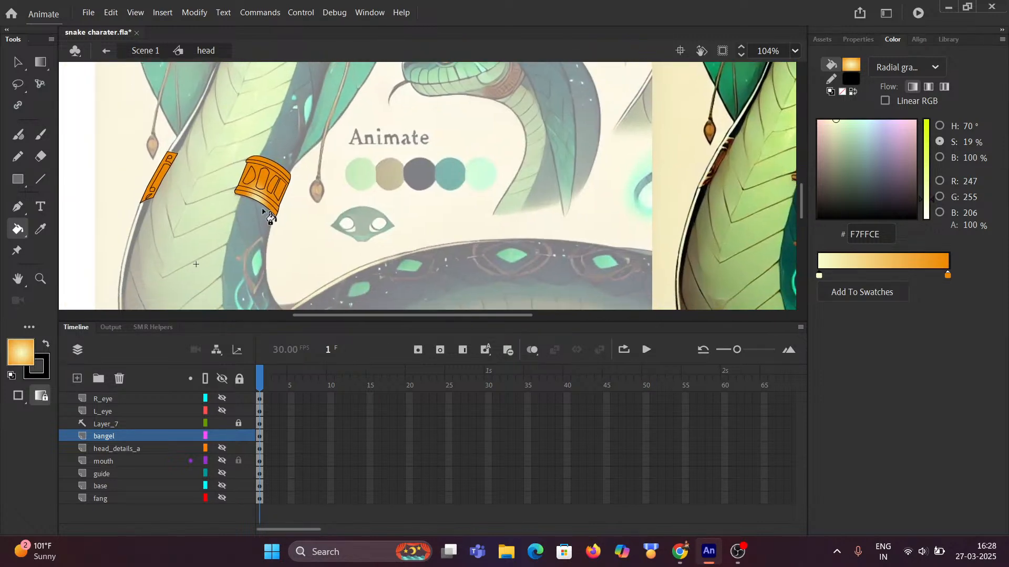
pyautogui.press('i')
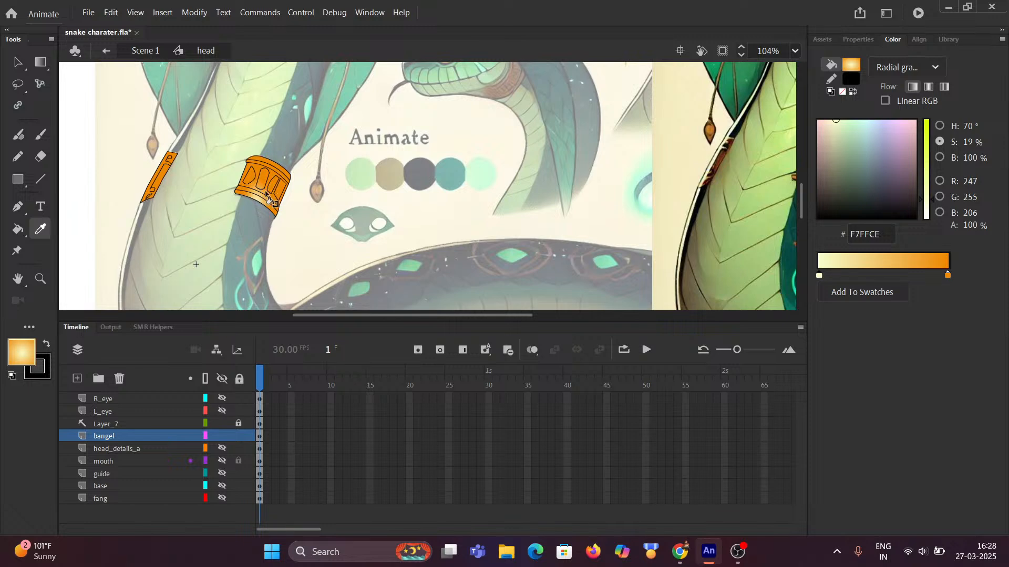
pyautogui.click(271, 187)
pyautogui.moveTo(303, 63); pyautogui.dragTo(331, 176)
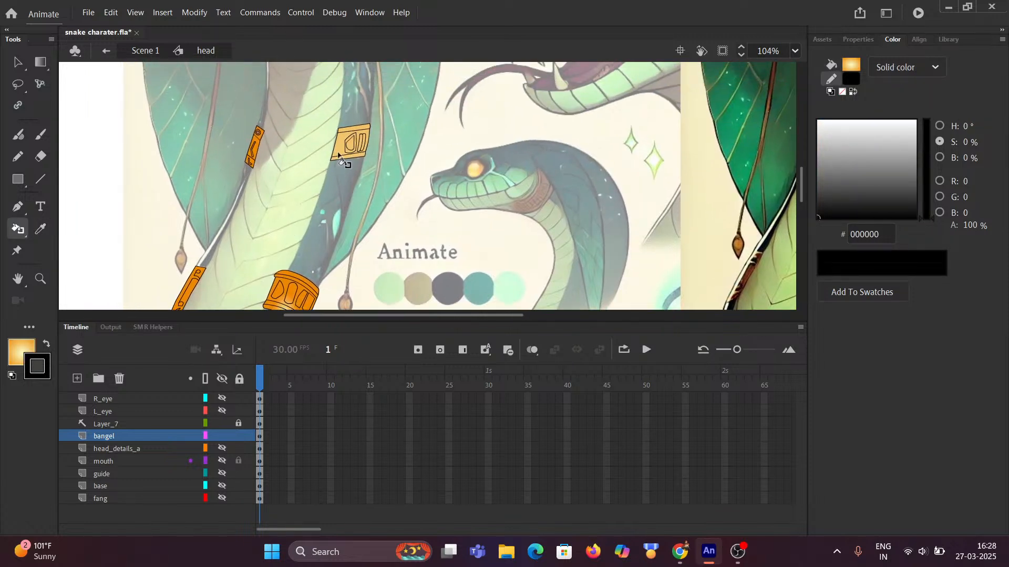
pyautogui.scroll(3, 303, 292)
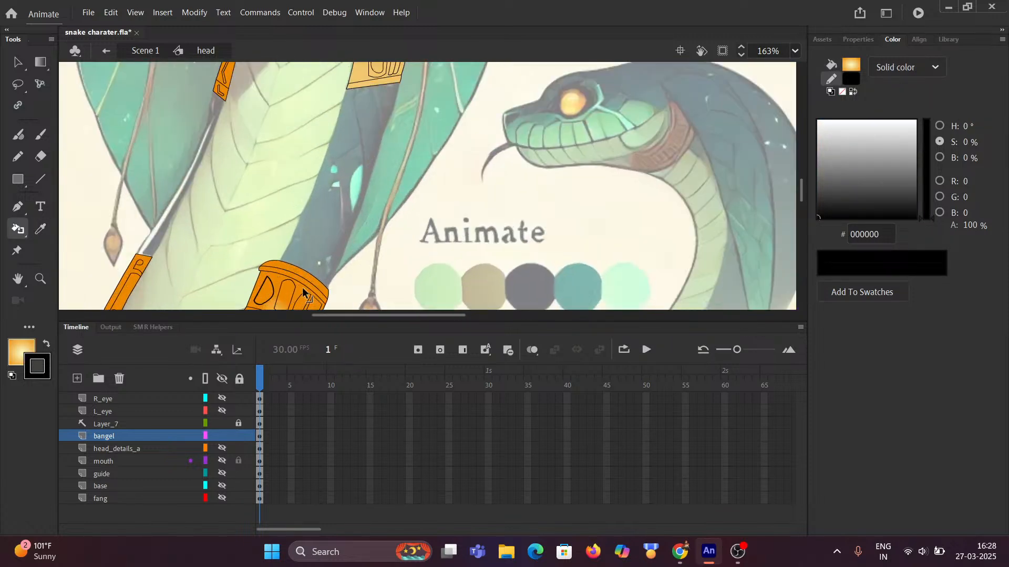
pyautogui.moveTo(303, 297); pyautogui.dragTo(326, 218)
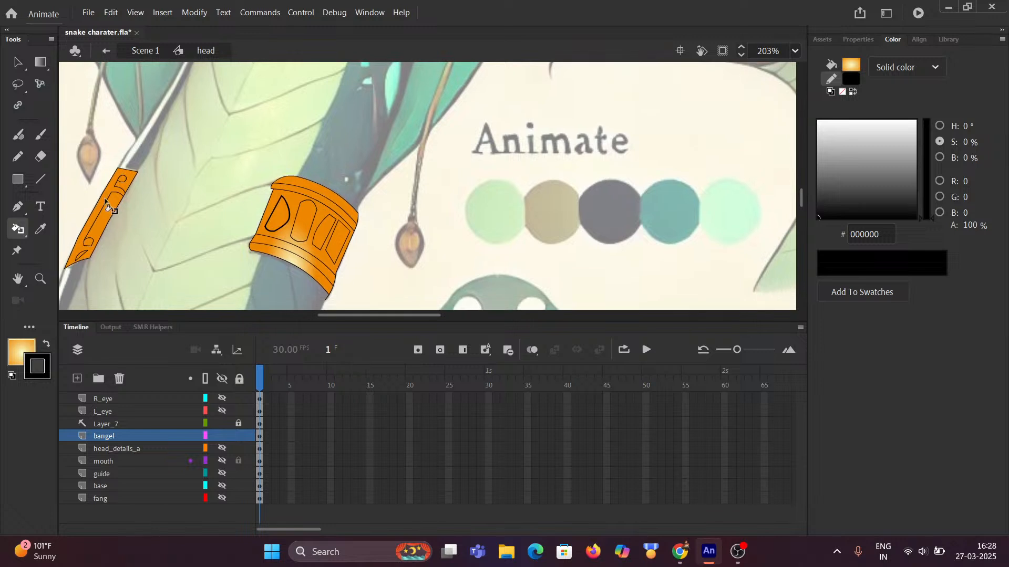
pyautogui.click(18, 231)
pyautogui.click(62, 236)
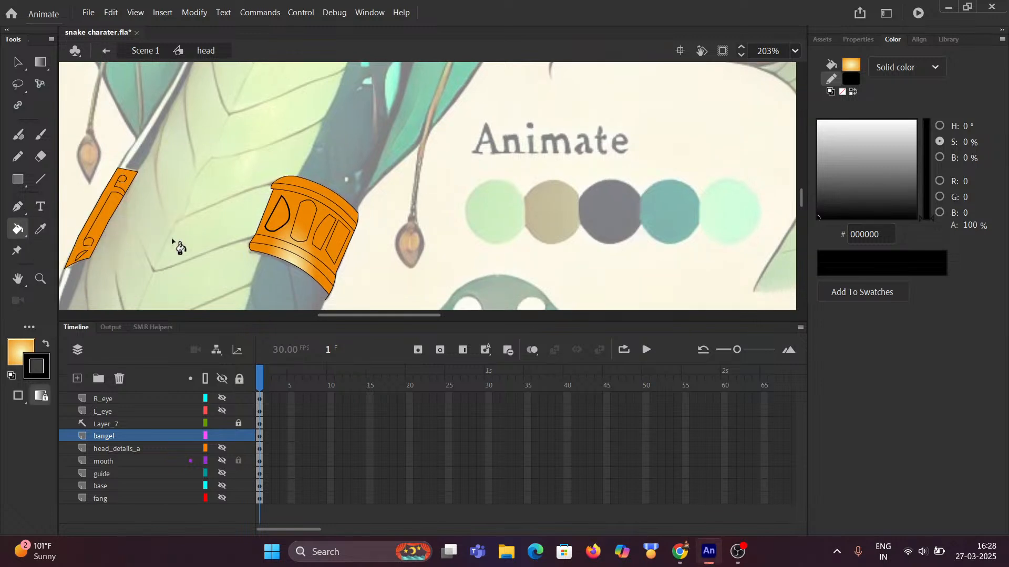
# Refill the upper wide bangle's body, teardrop ornament, curved bars and both edge bands with the deeper orange part of the radial gradient
pyautogui.scroll(3, 315, 245)
pyautogui.scroll(-1, 294, 236)
pyautogui.scroll(-1, 336, 150)
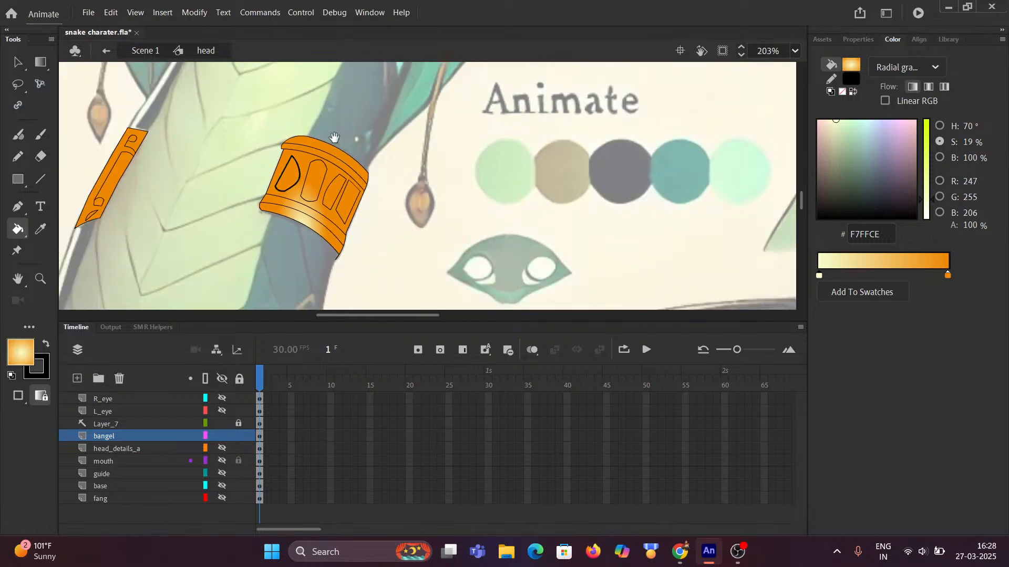
pyautogui.scroll(5, 334, 140)
pyautogui.click(364, 150)
pyautogui.click(368, 153)
pyautogui.click(381, 140)
pyautogui.click(387, 132)
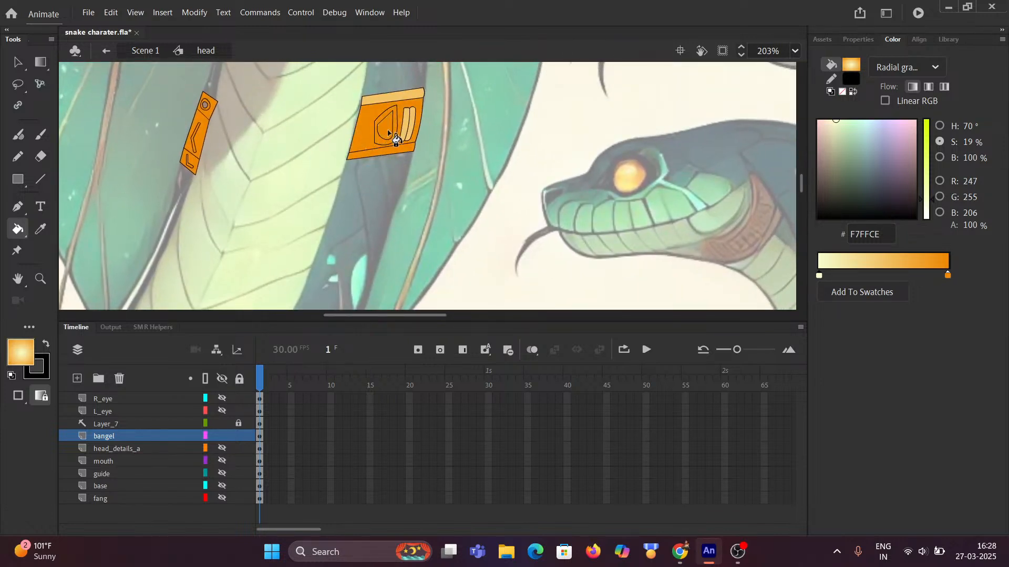
pyautogui.click(406, 134)
pyautogui.click(414, 131)
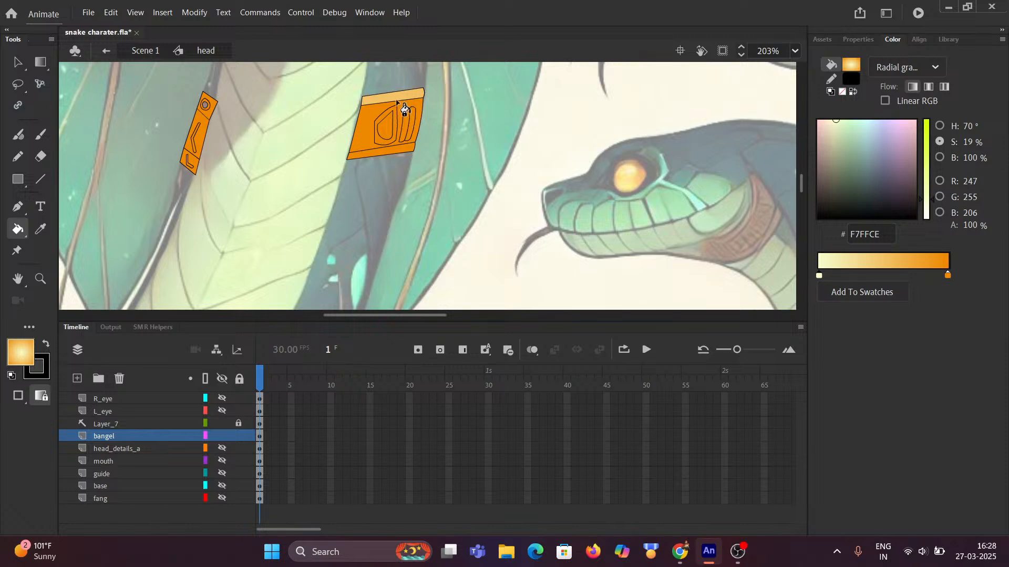
pyautogui.click(398, 99)
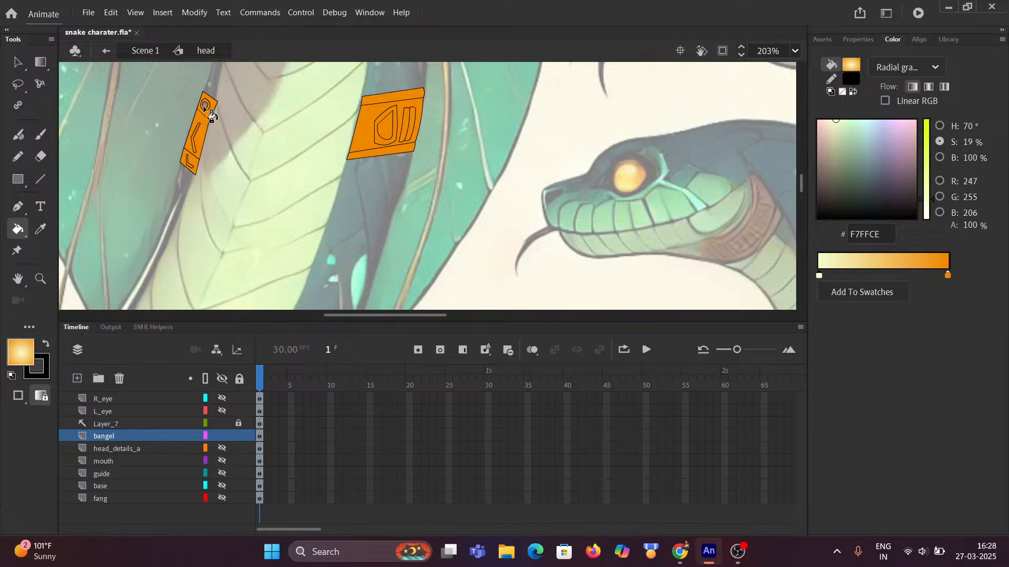
# Refill the lower rim and the middle slats of the lower neck bangle with the deeper orange part of the radial gradient
pyautogui.hscroll(10, 234, 104)
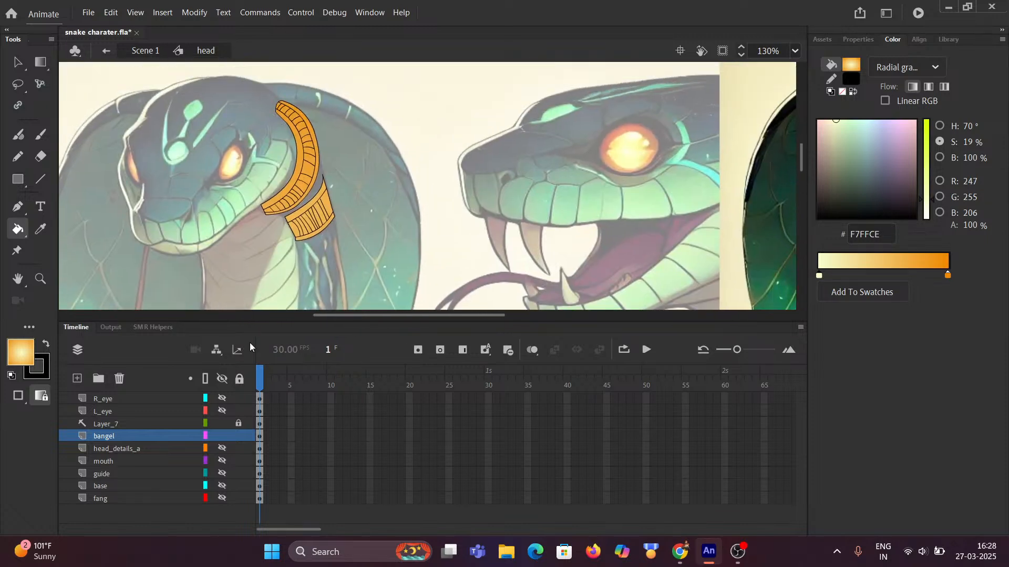
pyautogui.scroll(3, 310, 228)
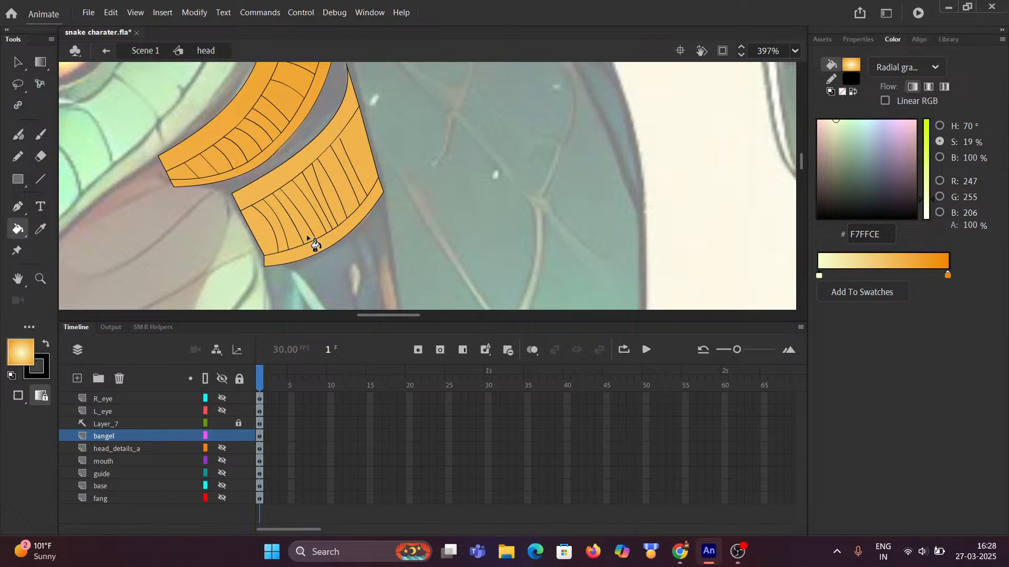
pyautogui.click(313, 244)
pyautogui.click(317, 232)
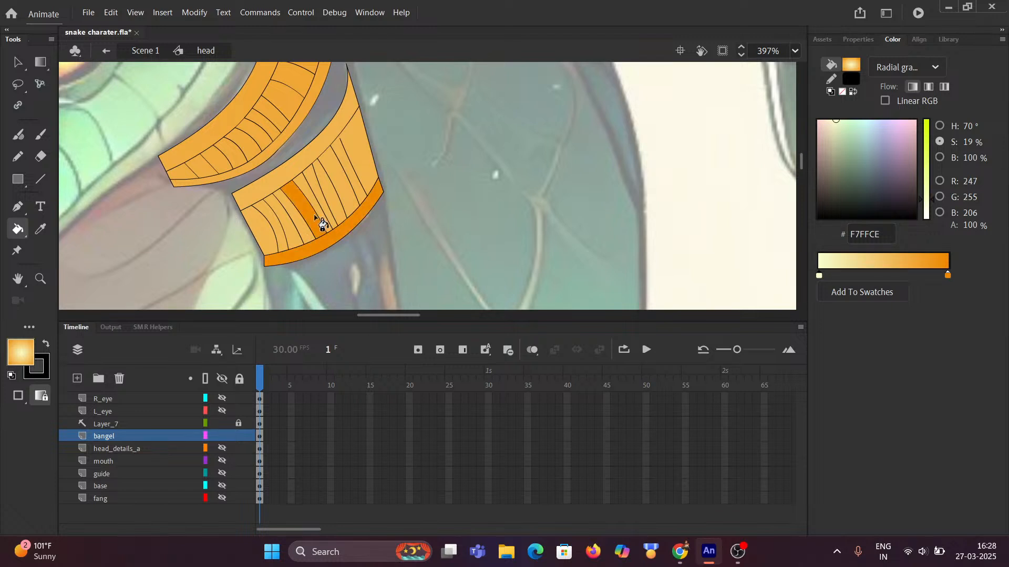
pyautogui.click(323, 220)
pyautogui.click(328, 207)
pyautogui.click(340, 201)
pyautogui.click(353, 187)
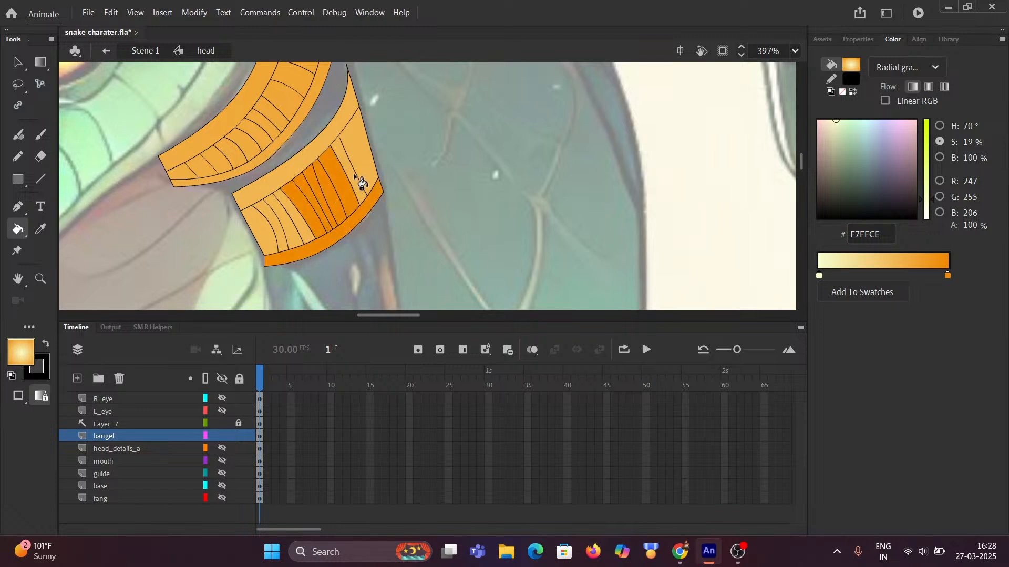
# Refill the lower neck bangle's remaining outer slats and its upper rim with the same deep orange gradient fill
pyautogui.click(364, 175)
pyautogui.click(292, 229)
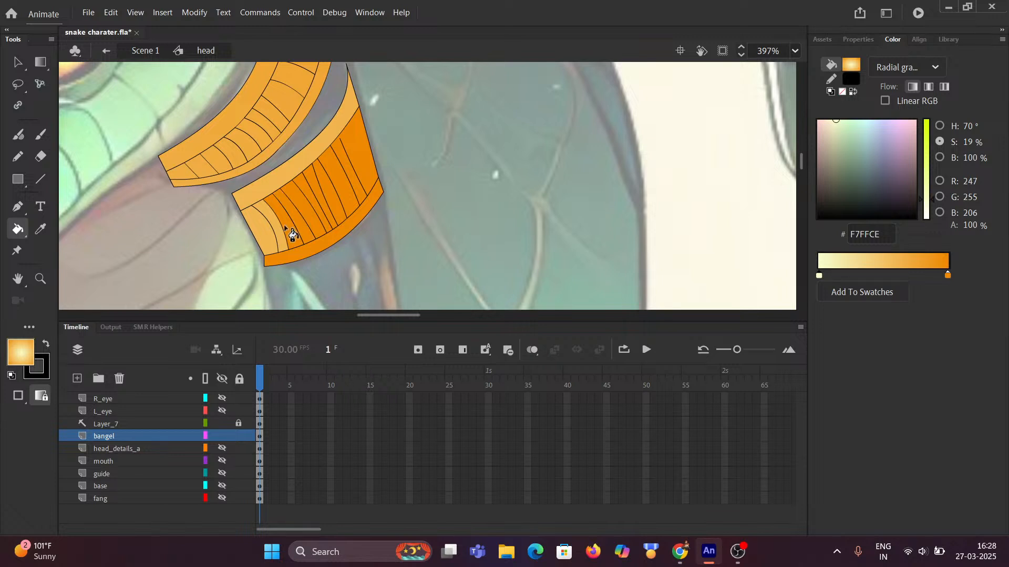
pyautogui.click(279, 237)
pyautogui.click(270, 237)
pyautogui.click(257, 195)
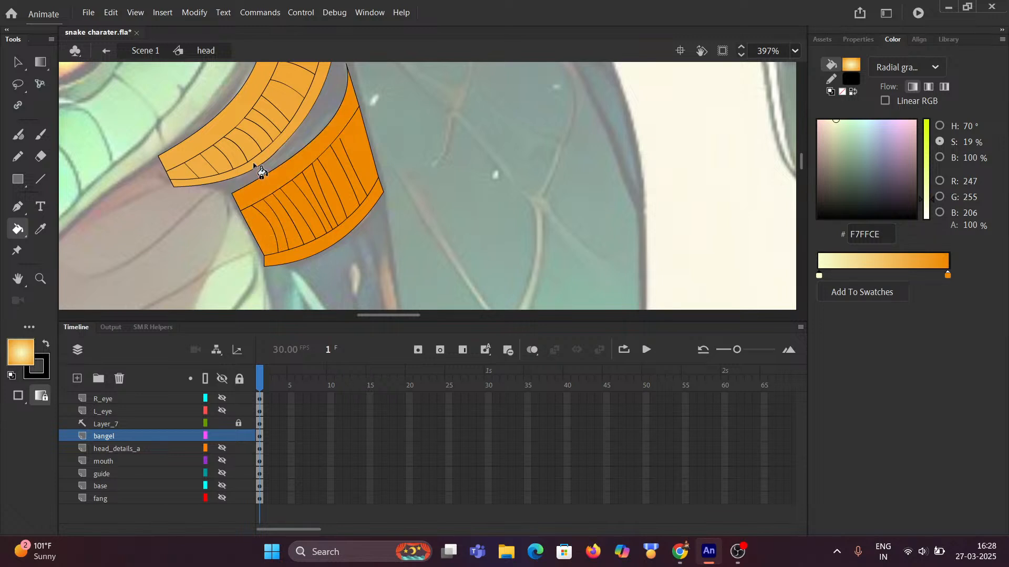
# Refill the curved bangle's outer edge band and the slats at its lower end with the deep orange gradient fill
pyautogui.click(256, 169)
pyautogui.click(243, 156)
pyautogui.click(220, 162)
pyautogui.click(197, 170)
pyautogui.click(181, 178)
pyautogui.click(230, 153)
pyautogui.moveTo(216, 151); pyautogui.dragTo(202, 254)
# Refill the slats along the middle bend of the curved bangle with the same deep orange gradient fill
pyautogui.click(242, 237)
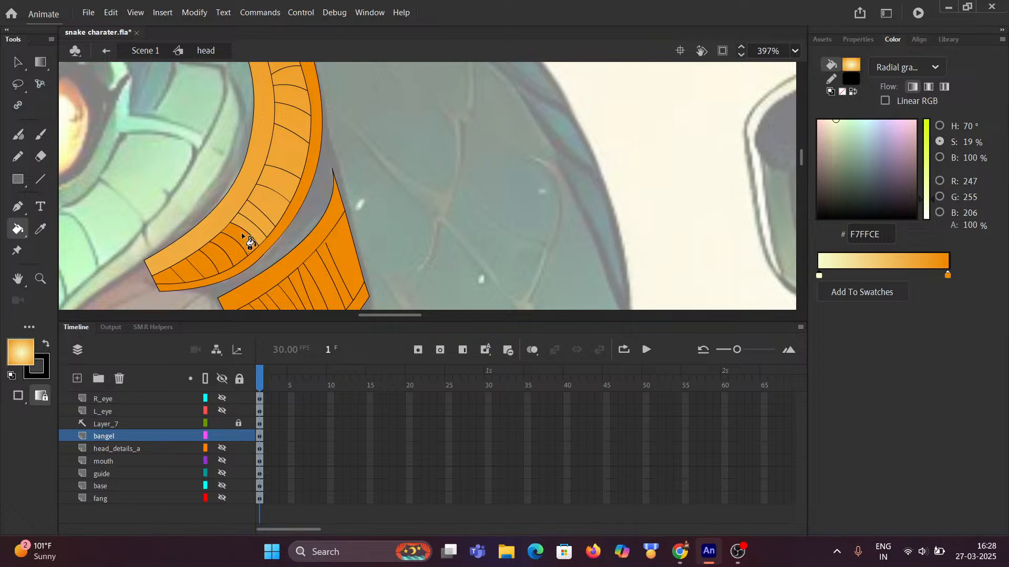
pyautogui.click(262, 220)
pyautogui.click(274, 202)
pyautogui.click(281, 181)
pyautogui.click(286, 155)
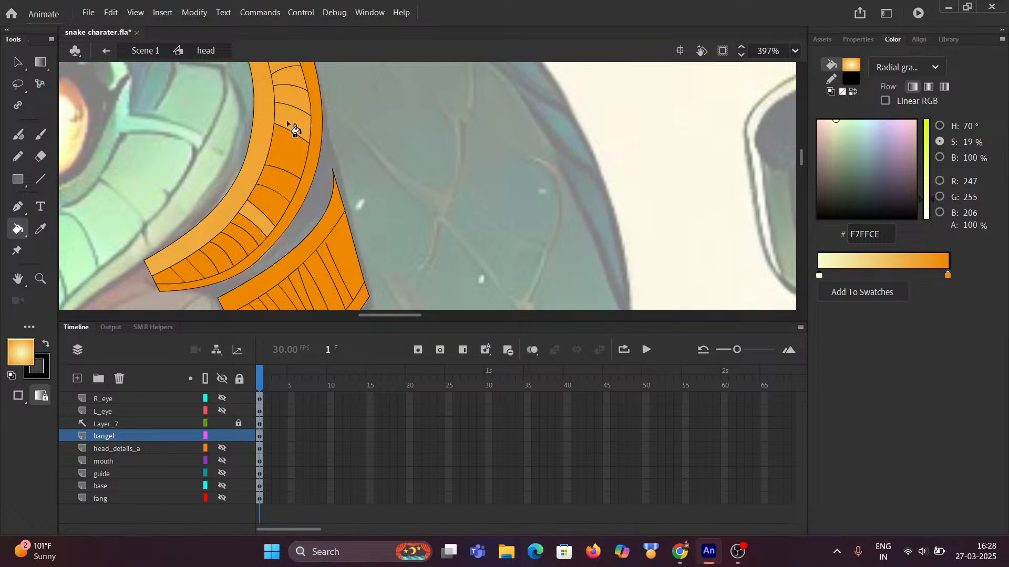
pyautogui.click(290, 128)
# Refill the curved bangle's remaining upper slats up to its rounded tip with the deep orange gradient fill
pyautogui.moveTo(258, 160); pyautogui.dragTo(256, 321)
pyautogui.click(287, 273)
pyautogui.click(292, 263)
pyautogui.click(286, 248)
pyautogui.click(280, 228)
pyautogui.click(270, 198)
pyautogui.click(257, 176)
pyautogui.click(247, 163)
pyautogui.click(226, 143)
pyautogui.click(214, 132)
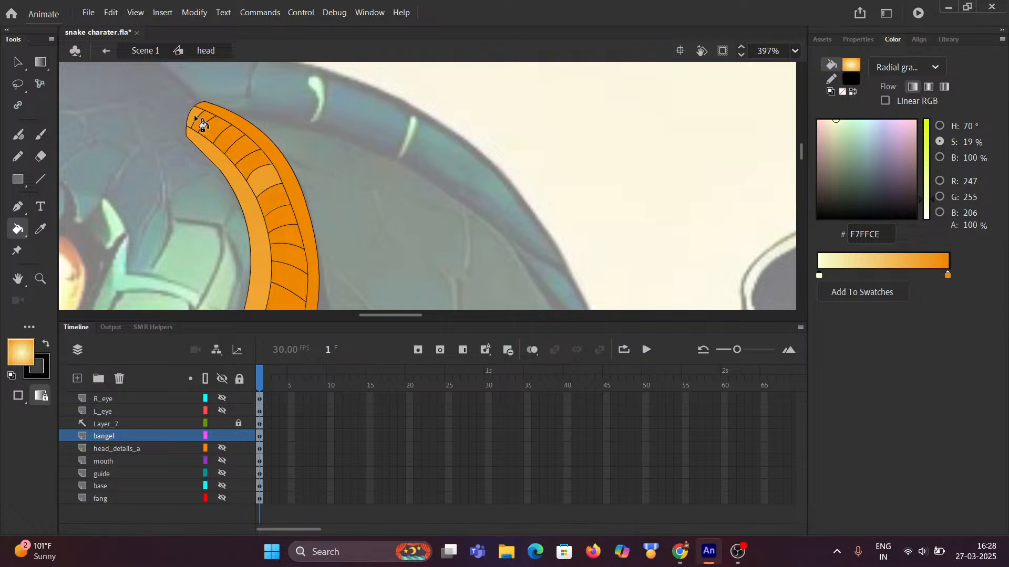
# Show all the head symbol's layers and check the bangles against the complete coloured snake
pyautogui.scroll(-5, 250, 201)
pyautogui.scroll(-4, 270, 293)
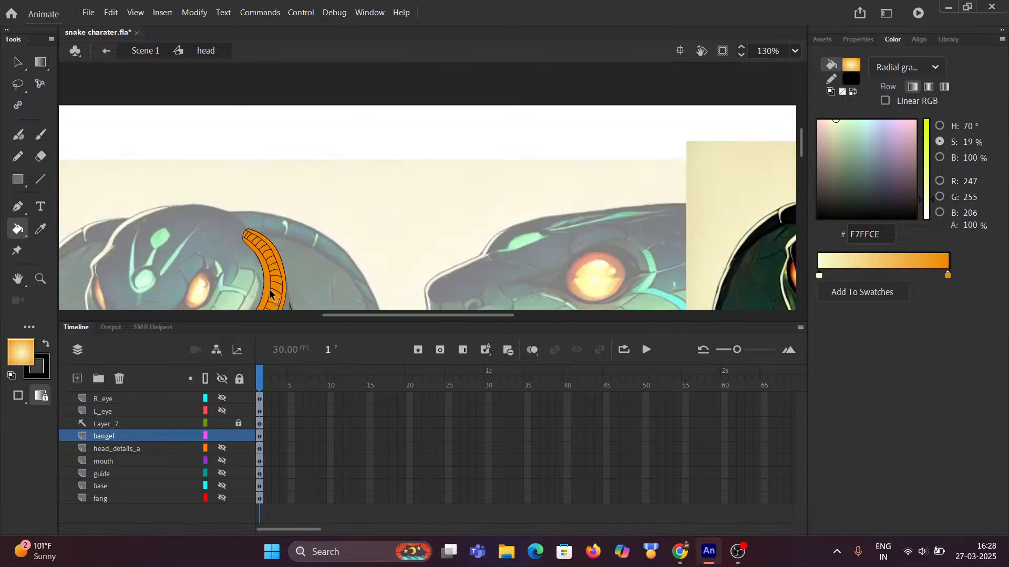
pyautogui.scroll(2, 369, 234)
pyautogui.scroll(-6, 387, 210)
pyautogui.scroll(3, 376, 212)
pyautogui.scroll(2, 376, 213)
pyautogui.click(221, 380)
pyautogui.click(221, 379)
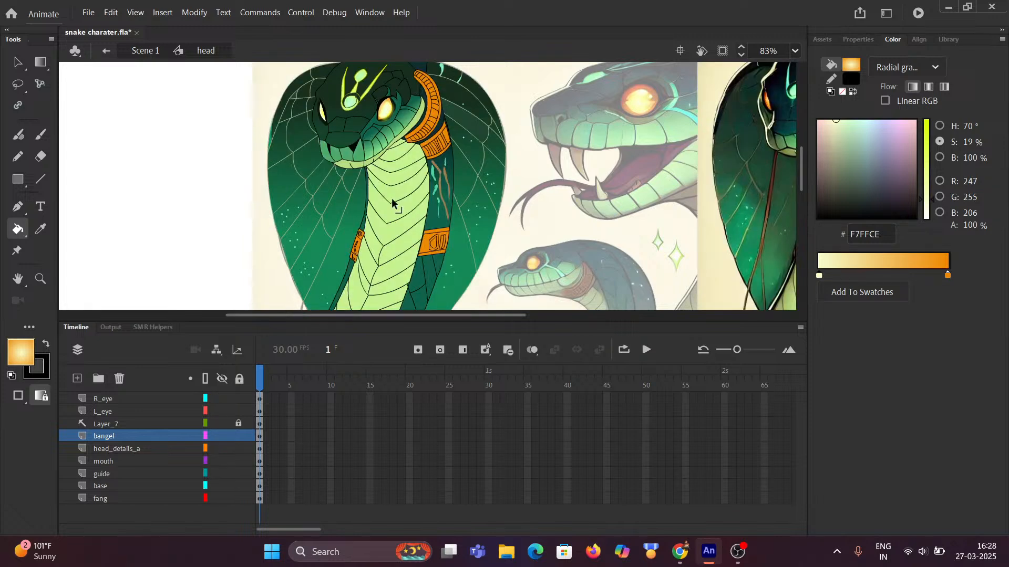
pyautogui.scroll(-2, 390, 205)
pyautogui.scroll(-3, 420, 205)
pyautogui.scroll(4, 447, 202)
pyautogui.scroll(-3, 448, 202)
pyautogui.scroll(1, 448, 203)
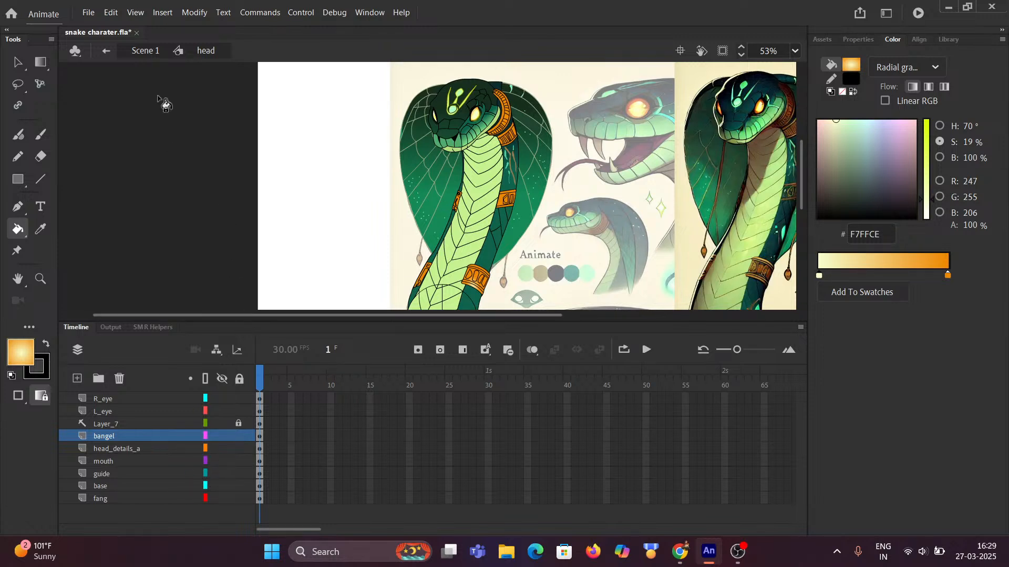
# Return to Scene 1 and hide the BG layer to inspect the coloured snake on its own
pyautogui.click(143, 53)
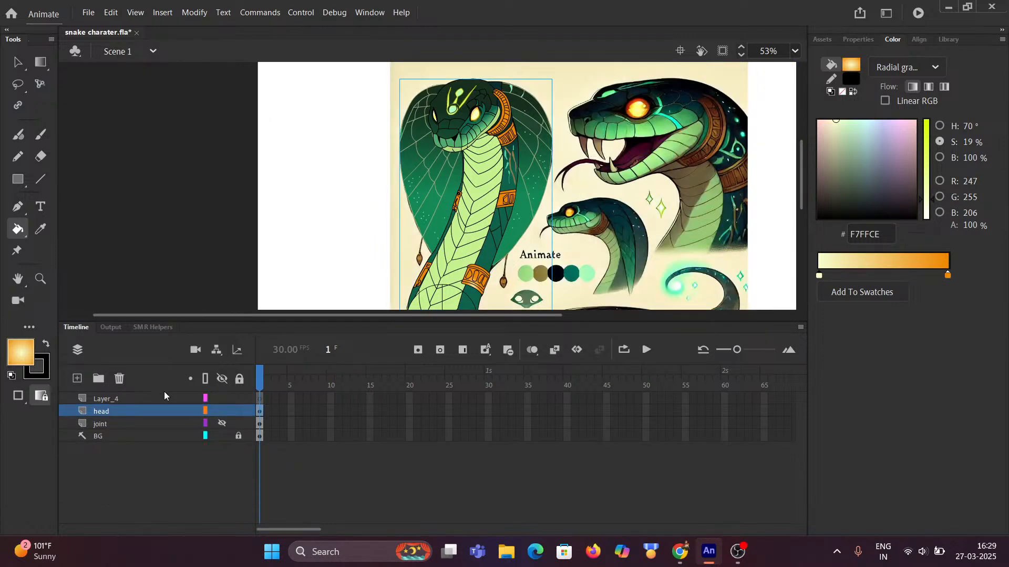
pyautogui.click(220, 436)
pyautogui.scroll(-2, 351, 247)
pyautogui.scroll(2, 326, 152)
pyautogui.scroll(2, 273, 131)
pyautogui.hscroll(-2, 273, 131)
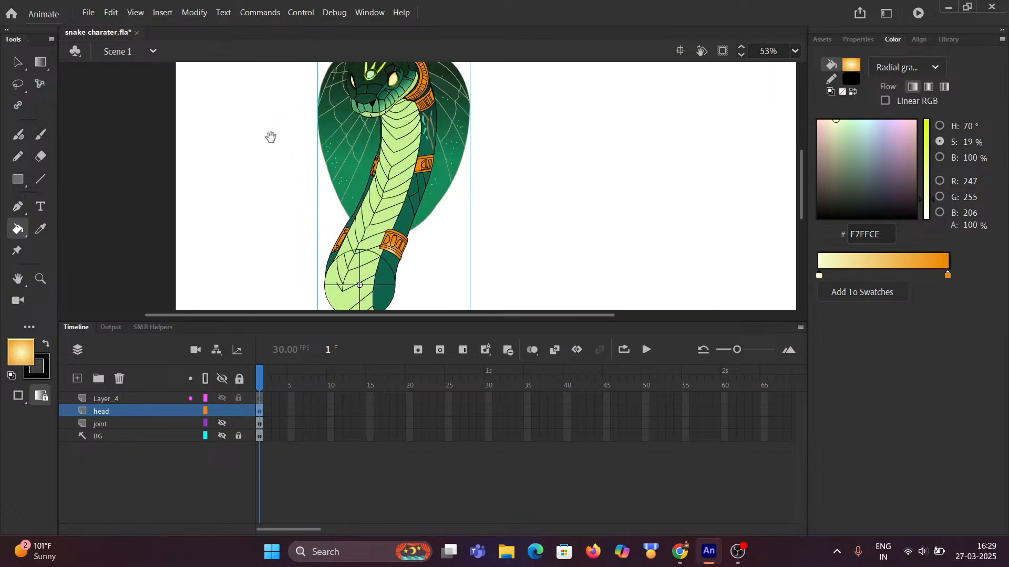
pyautogui.scroll(2, 378, 126)
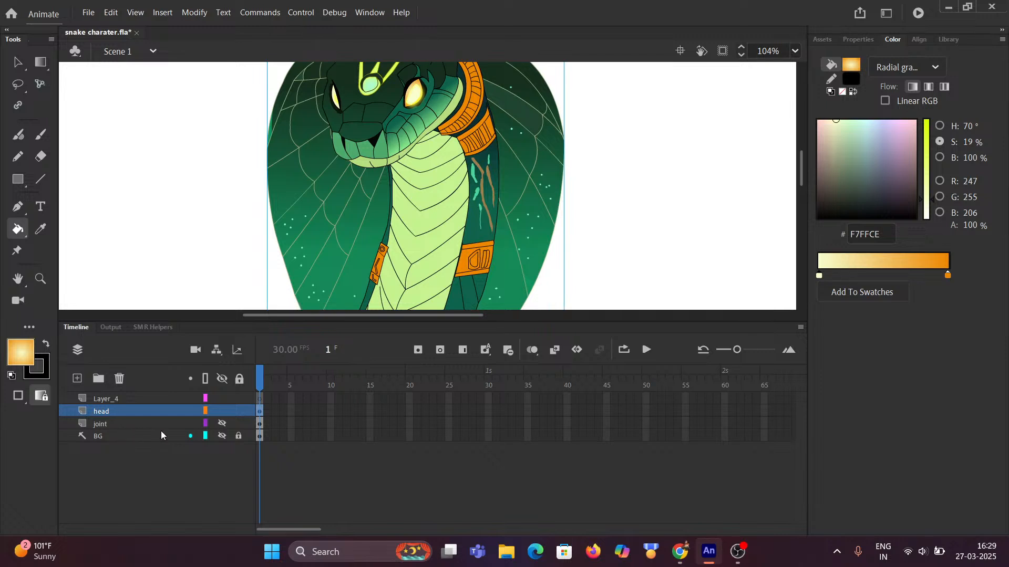
# Show the BG layer and hide the head layer to examine the cords and pendants in the reference art
pyautogui.click(220, 435)
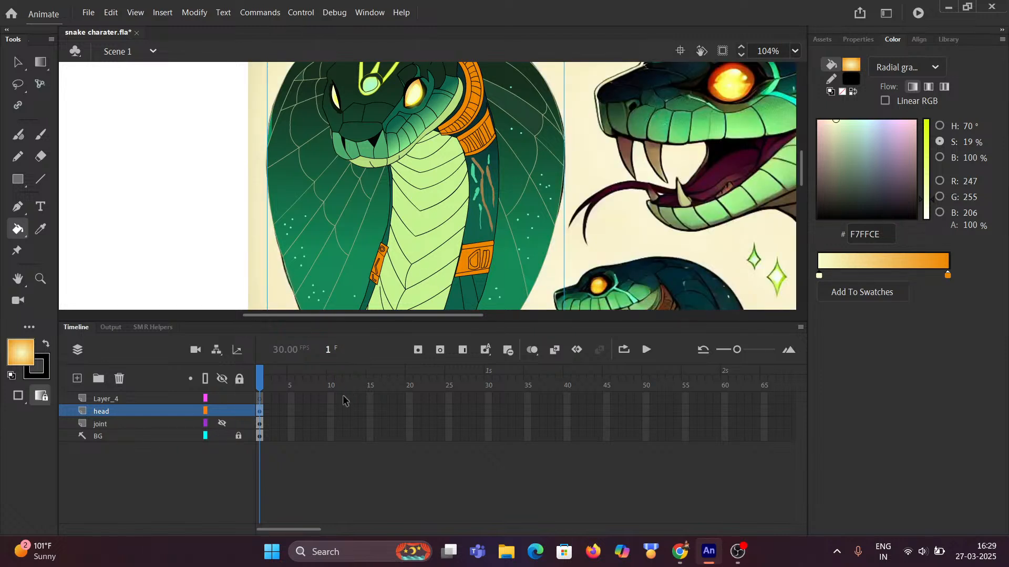
pyautogui.click(223, 411)
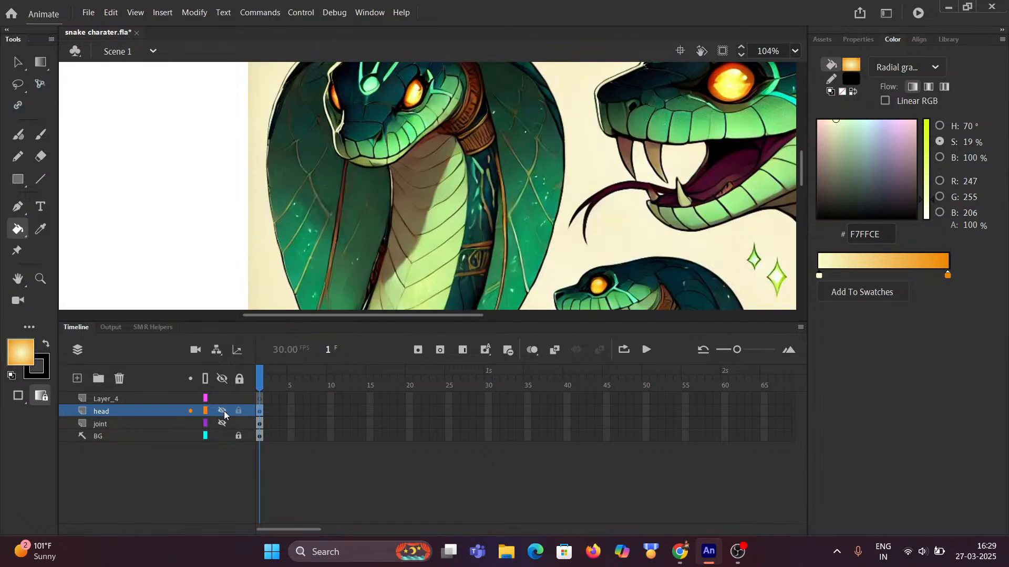
pyautogui.scroll(-3, 367, 270)
pyautogui.hscroll(-2, 367, 270)
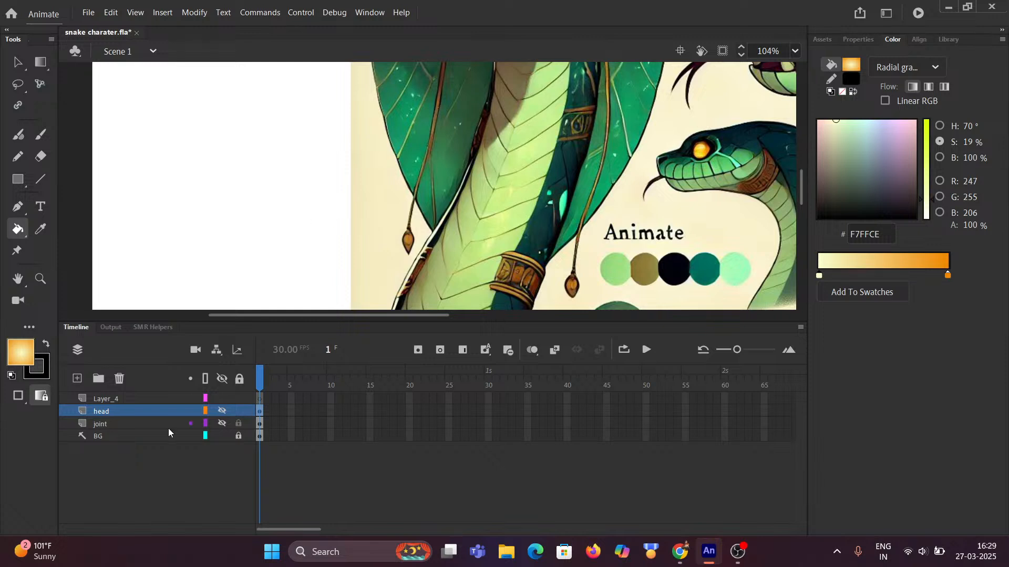
pyautogui.moveTo(338, 86); pyautogui.dragTo(247, 243)
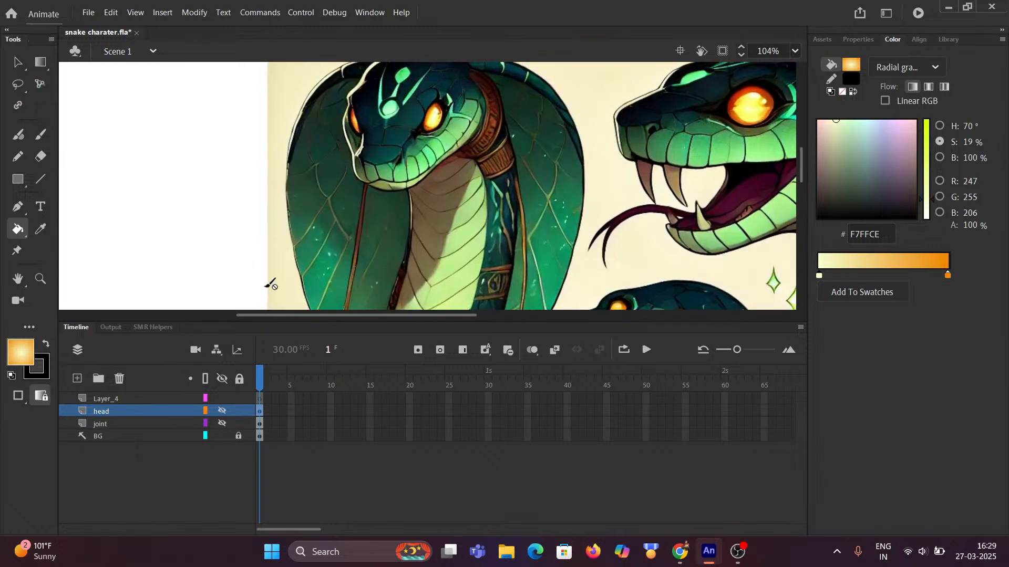
# Rename the layer Layer_4 as assoreries
pyautogui.doubleClick(109, 399)
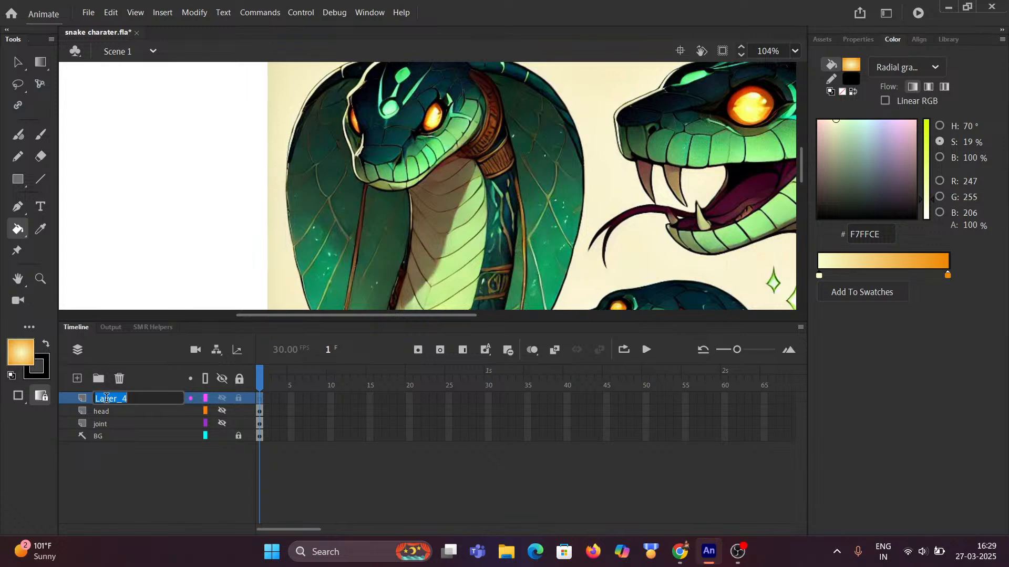
pyautogui.write('a')
pyautogui.write('ssoreries')
pyautogui.press('Return')
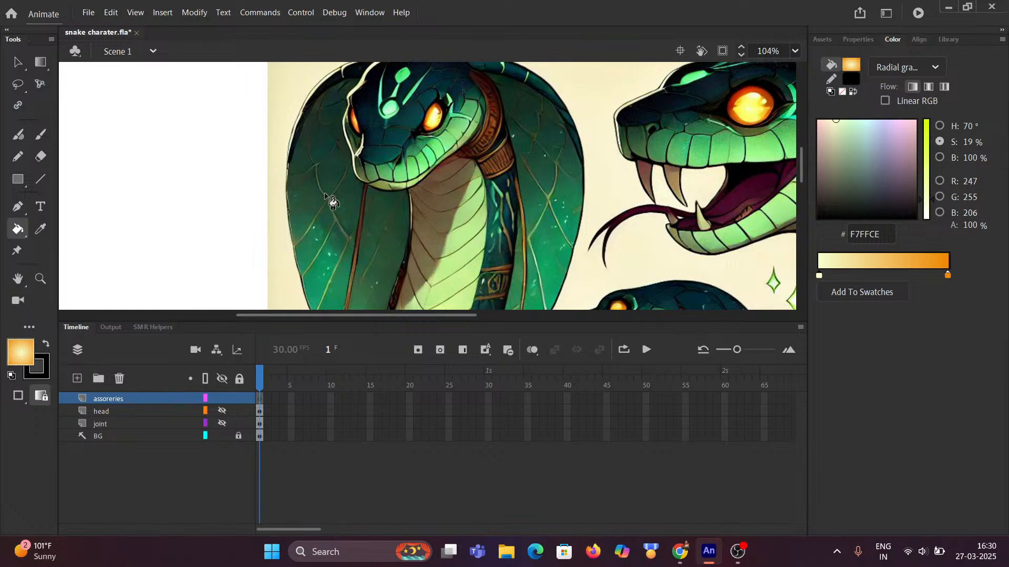
# Pick the Line tool and fade the BG reference layer to 50% opacity
pyautogui.scroll(-5, 323, 197)
pyautogui.moveTo(342, 227)
pyautogui.mouseDown()
pyautogui.moveTo(397, 159)
pyautogui.moveTo(317, 191)
pyautogui.moveTo(313, 203)
pyautogui.mouseUp()
pyautogui.scroll(5, 396, 159)
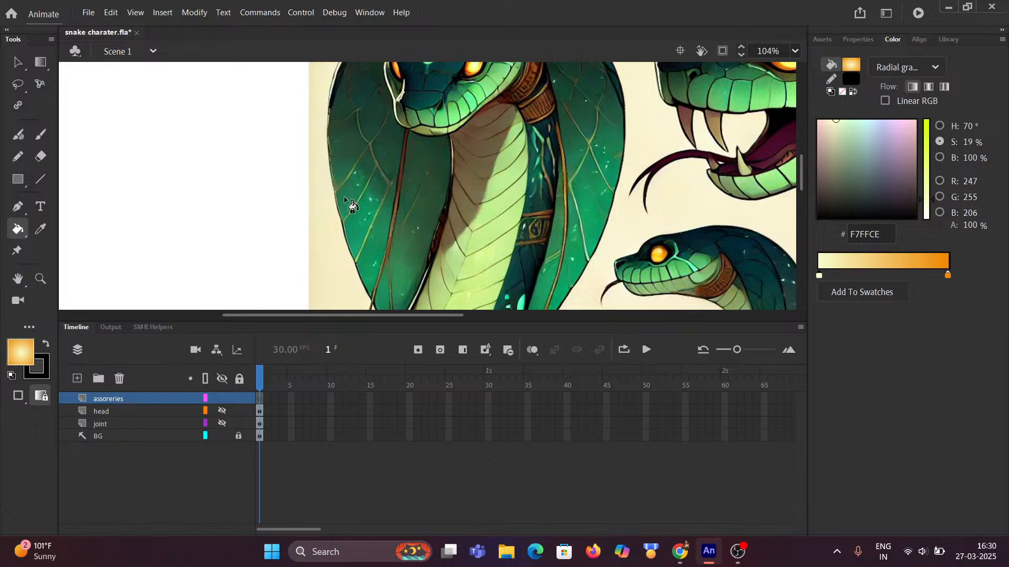
pyautogui.moveTo(341, 204); pyautogui.dragTo(333, 228)
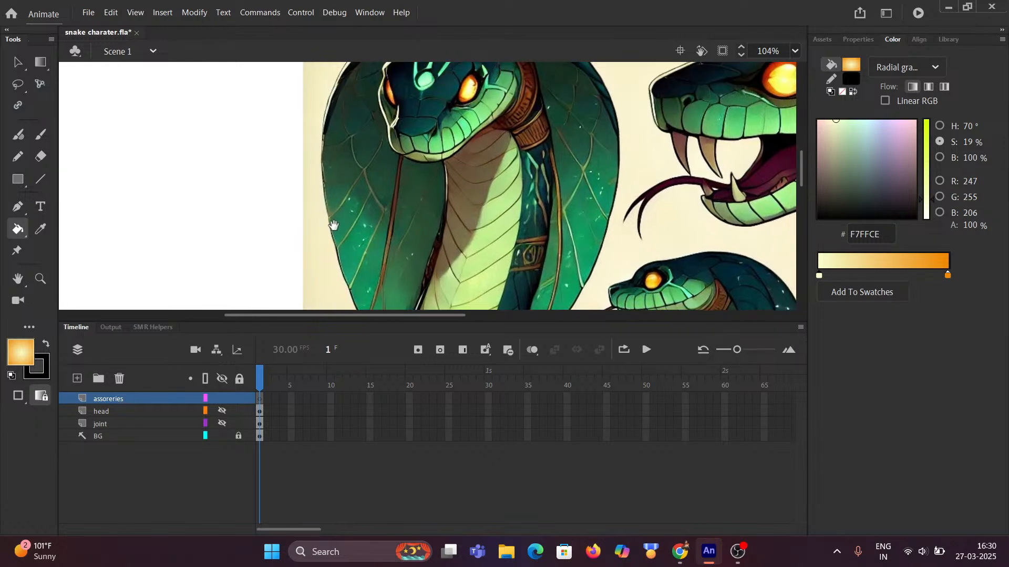
pyautogui.click(40, 179)
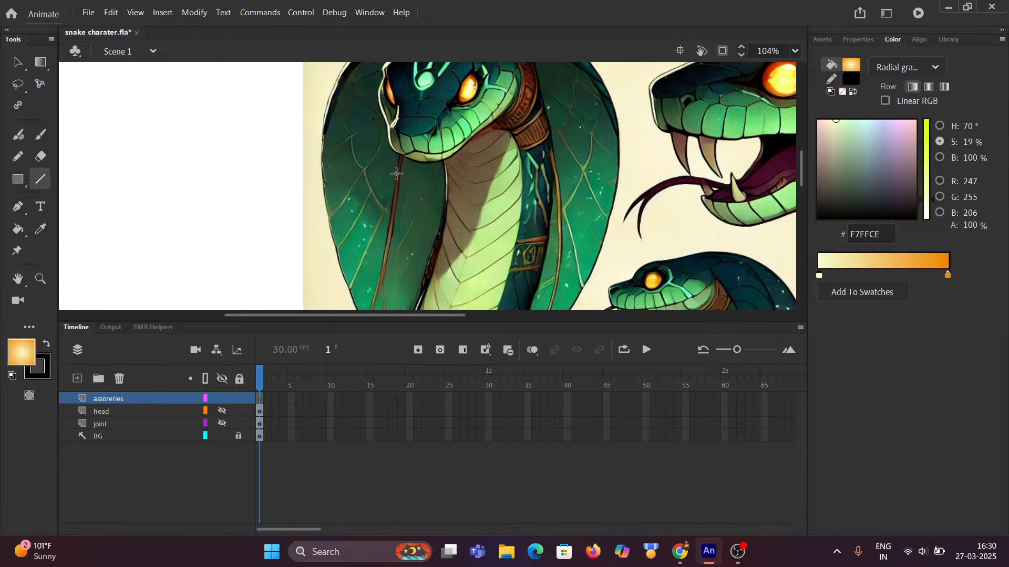
pyautogui.scroll(3, 398, 163)
pyautogui.moveTo(400, 141); pyautogui.dragTo(381, 266)
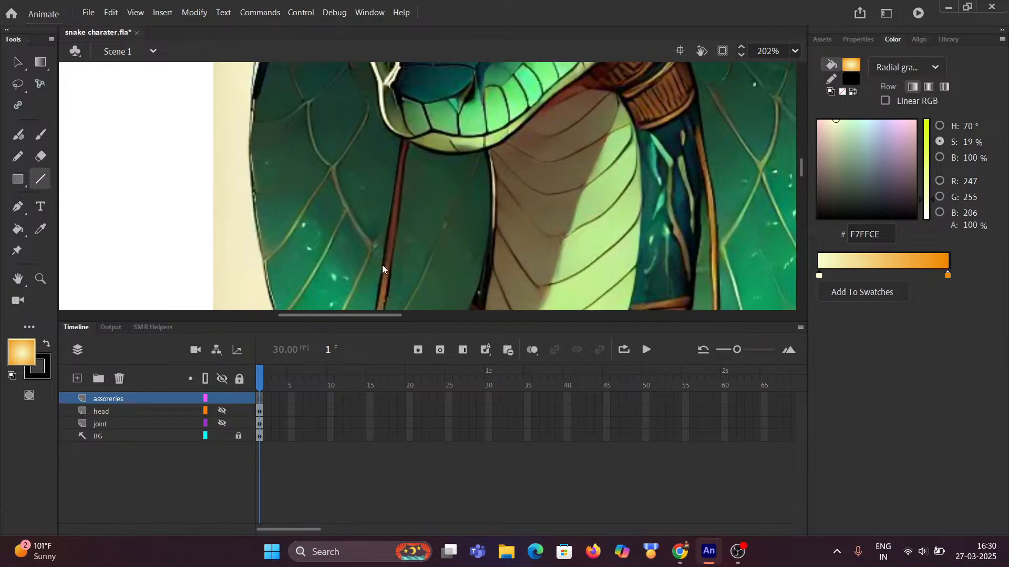
pyautogui.doubleClick(107, 437)
pyautogui.doubleClick(82, 436)
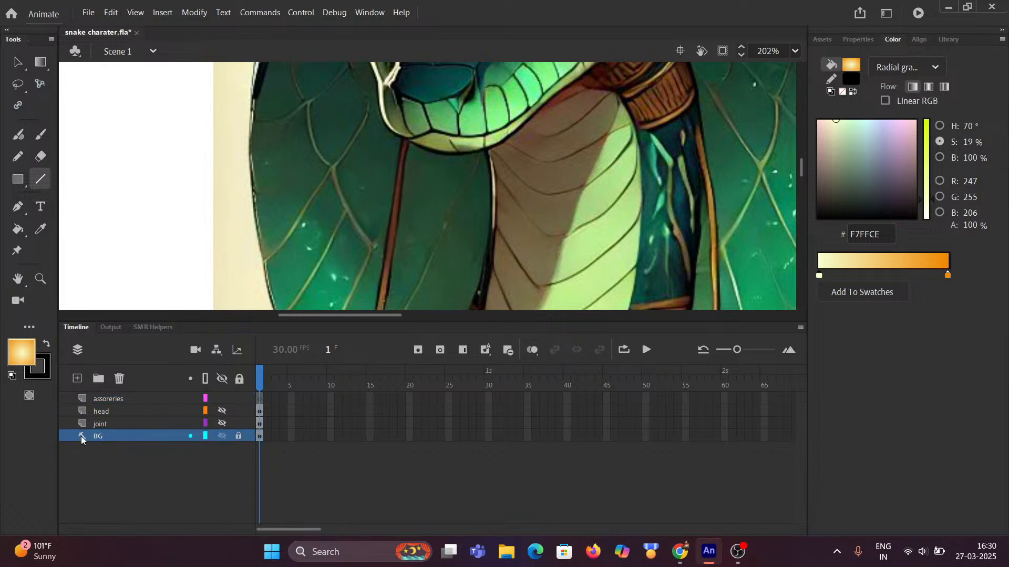
pyautogui.click(449, 224)
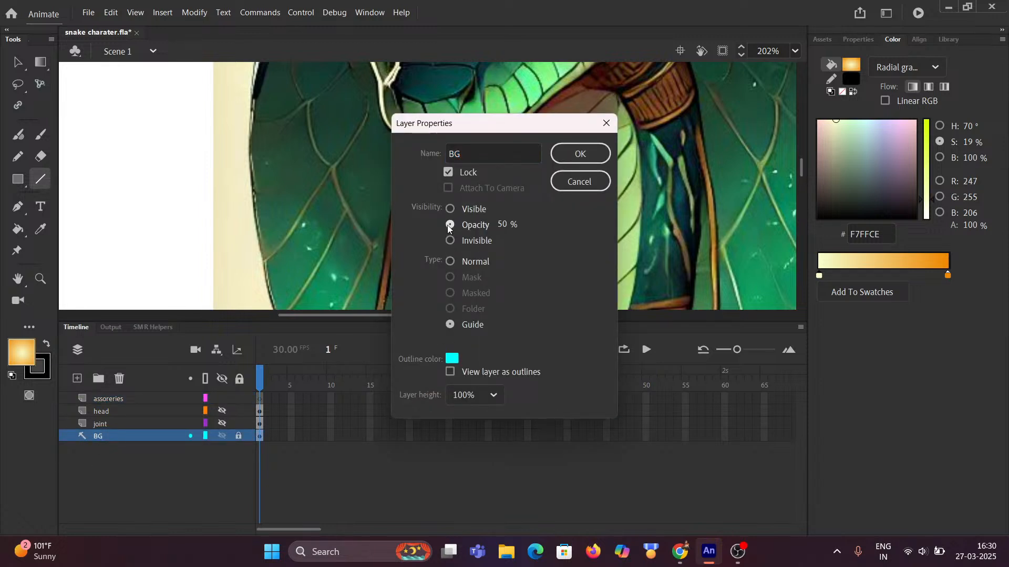
pyautogui.click(580, 153)
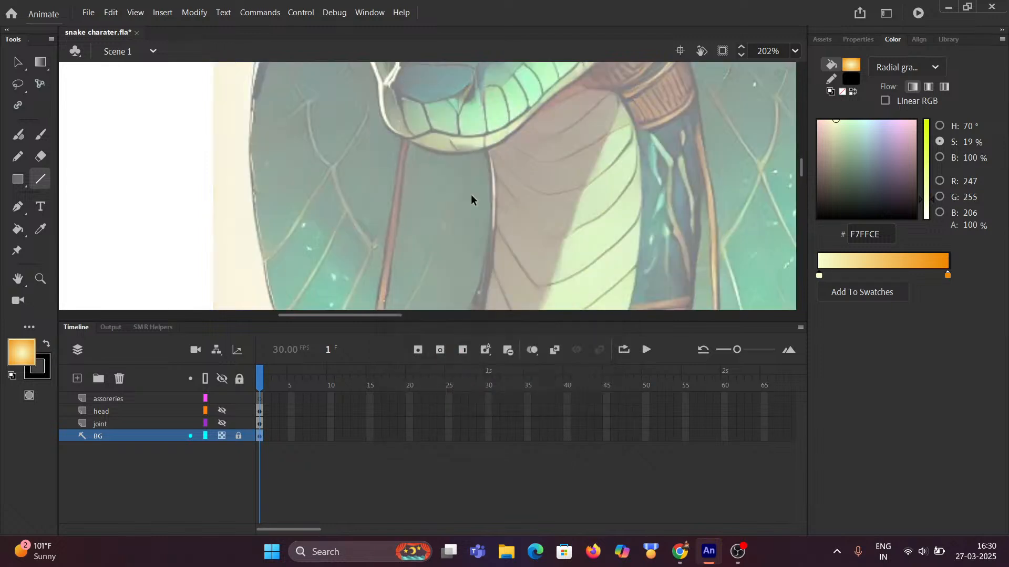
# Try to trace the outer edge of the left hanging cord from the jaw to its pendant on the assoreries layer
pyautogui.scroll(-2, 388, 225)
pyautogui.moveTo(376, 223); pyautogui.dragTo(375, 165)
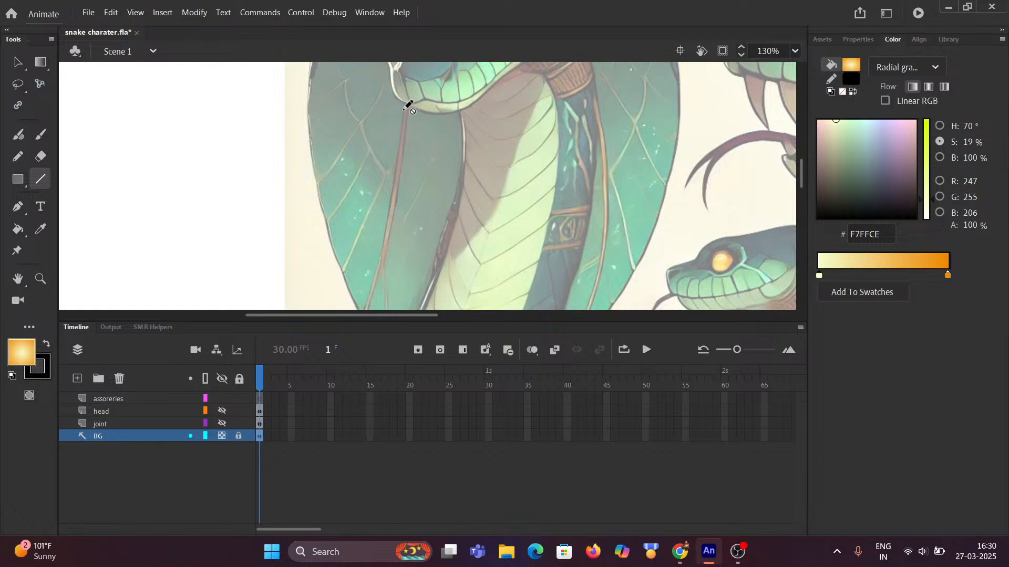
pyautogui.click(118, 399)
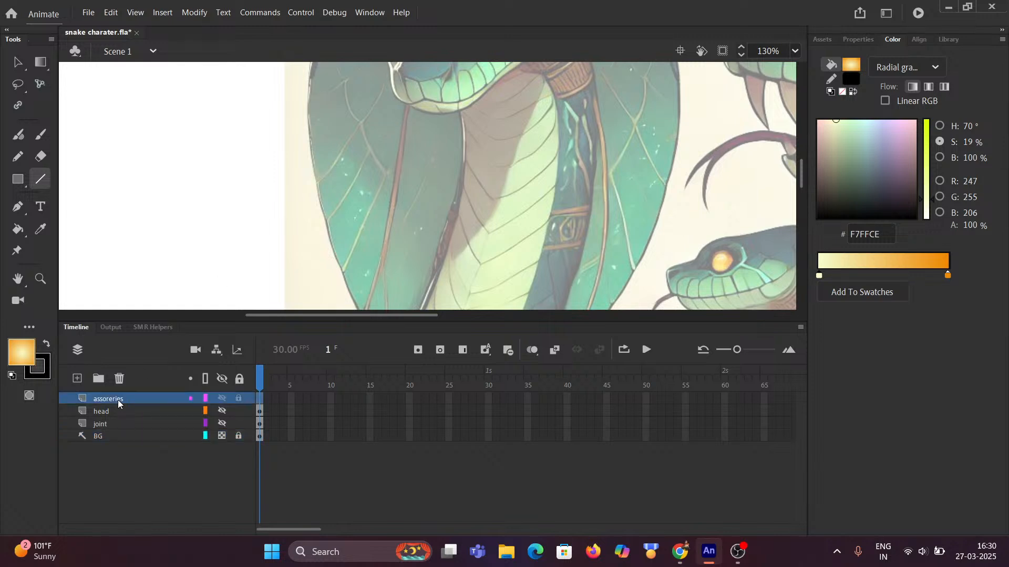
pyautogui.moveTo(406, 102)
pyautogui.mouseDown()
pyautogui.moveTo(366, 305)
pyautogui.moveTo(426, 180)
pyautogui.moveTo(401, 175)
pyautogui.mouseUp()
pyautogui.moveTo(403, 212); pyautogui.dragTo(399, 235)
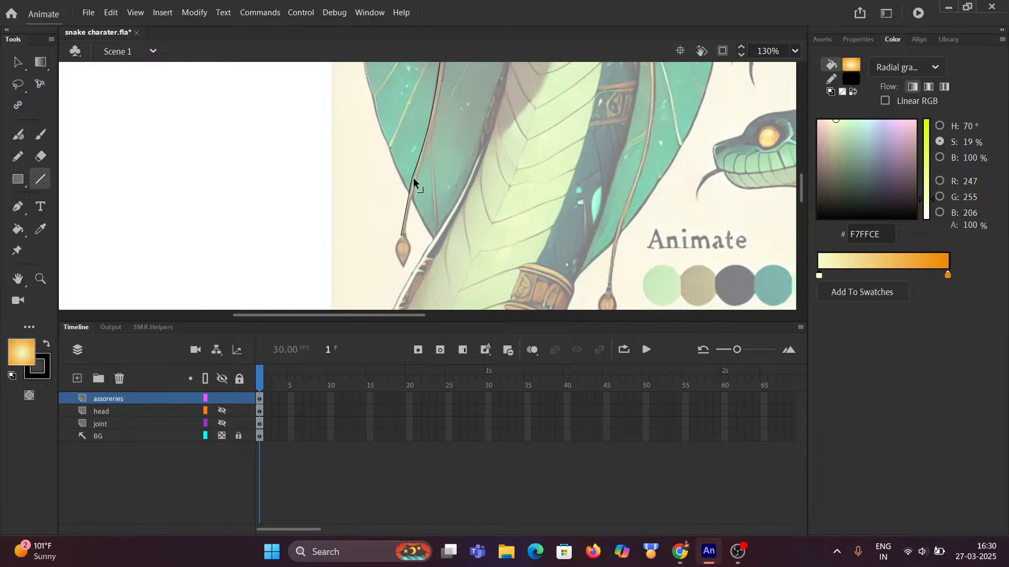
pyautogui.scroll(5, 412, 180)
pyautogui.moveTo(410, 173); pyautogui.dragTo(411, 176)
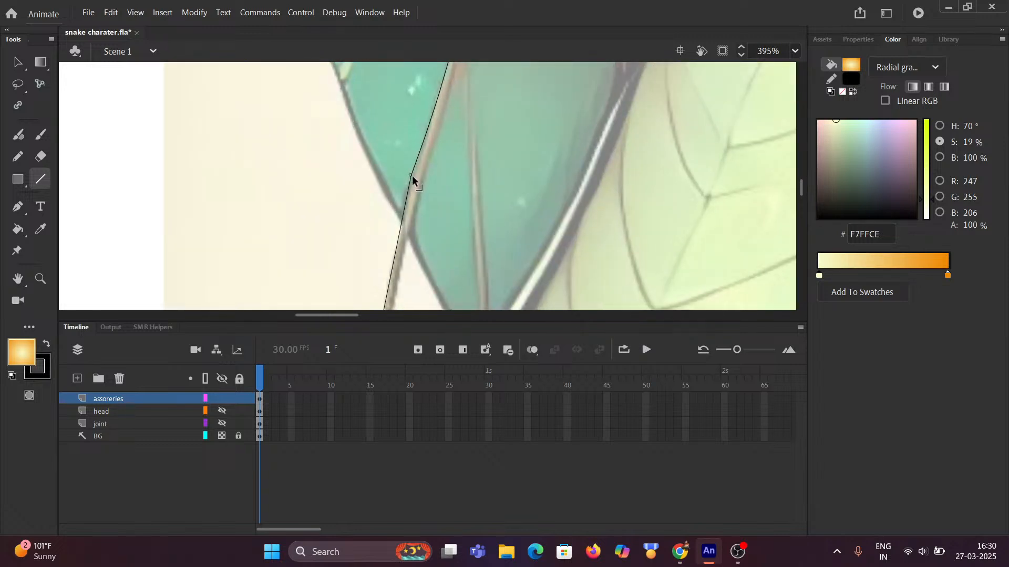
pyautogui.moveTo(425, 125); pyautogui.dragTo(317, 308)
pyautogui.scroll(-3, 371, 157)
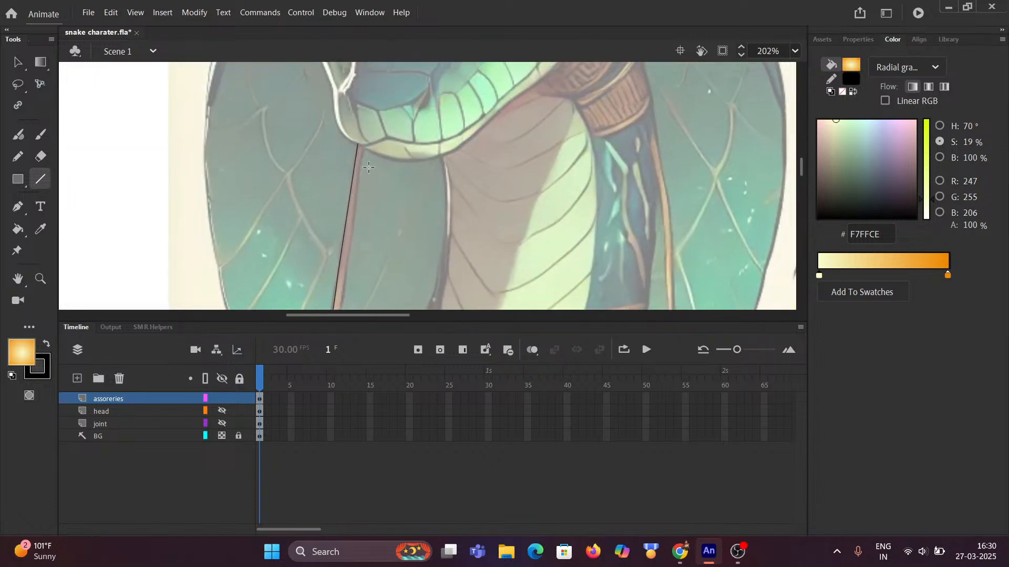
# Try to trace the inner edge of the same cord with a line curved to start beneath the jaw
pyautogui.moveTo(368, 149); pyautogui.dragTo(358, 186)
pyautogui.scroll(5, 358, 178)
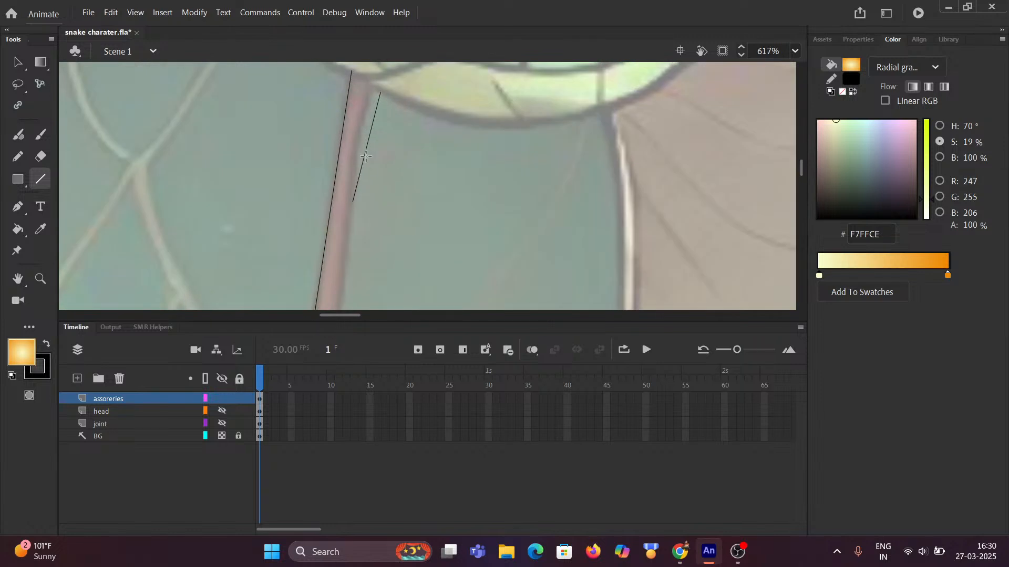
pyautogui.moveTo(365, 150); pyautogui.dragTo(361, 144)
pyautogui.scroll(-3, 367, 209)
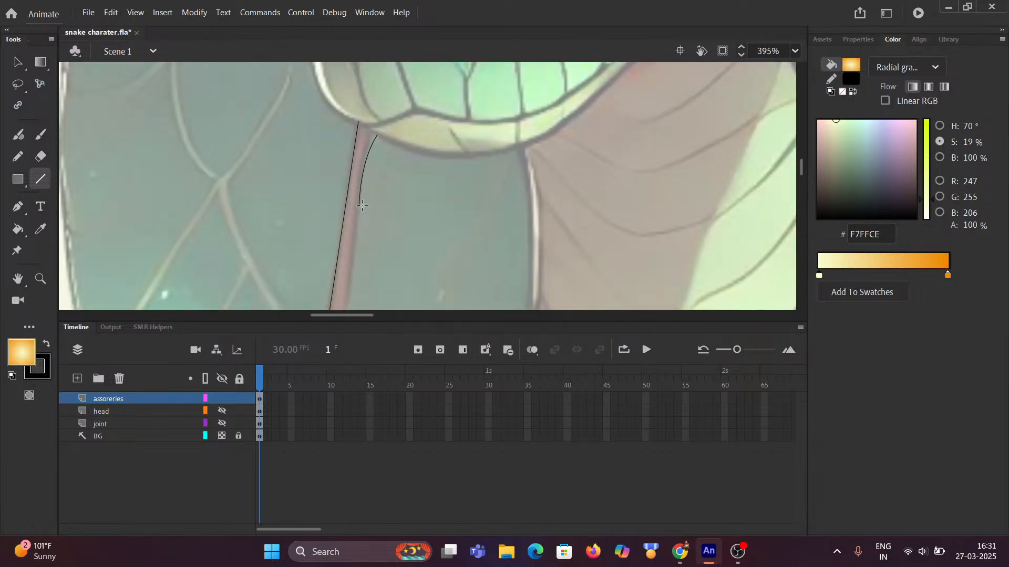
pyautogui.moveTo(356, 231)
pyautogui.mouseDown()
pyautogui.moveTo(350, 276)
pyautogui.moveTo(457, 136)
pyautogui.mouseUp()
# Undo all the lines traced along both edges of the hanging cord
pyautogui.hotkey('ctrl', 'z')
pyautogui.scroll(-4, 427, 237)
pyautogui.hotkey('ctrl', 'z')
pyautogui.moveTo(407, 246); pyautogui.dragTo(448, 152)
pyautogui.hotkey('ctrl', 'z')
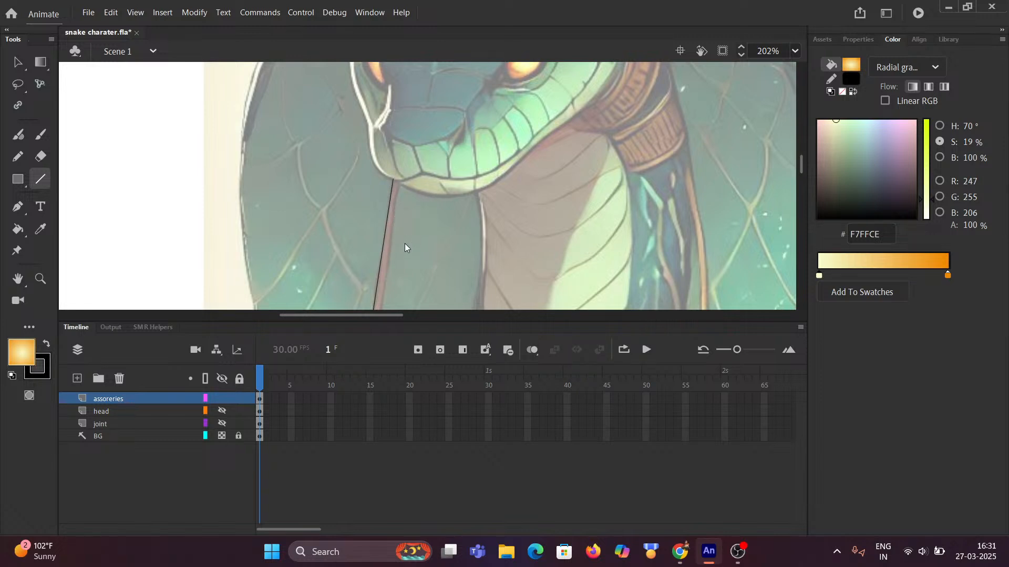
pyautogui.scroll(-3, 399, 239)
pyautogui.scroll(-5, 387, 212)
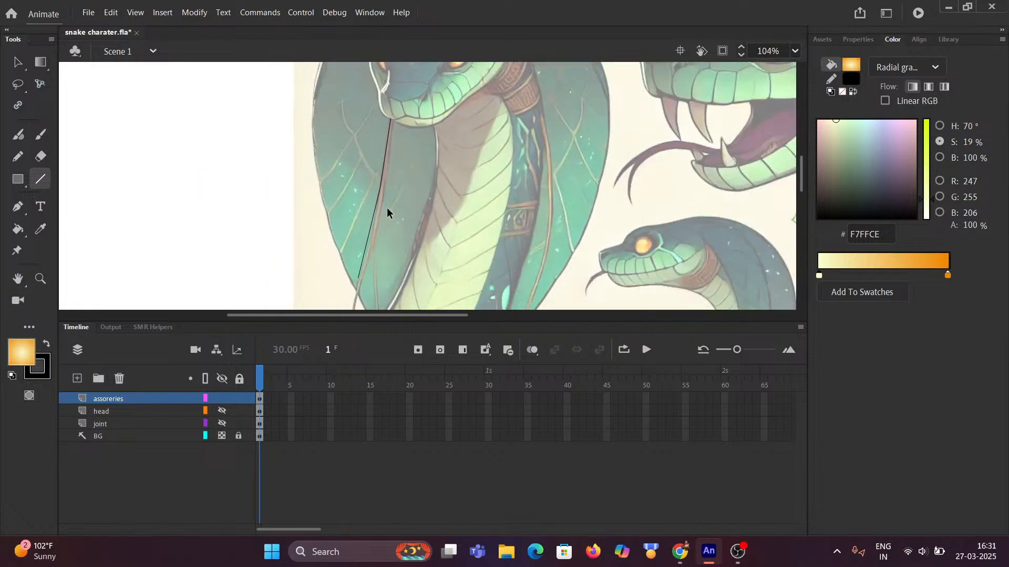
pyautogui.hotkey('ctrl', 'z')
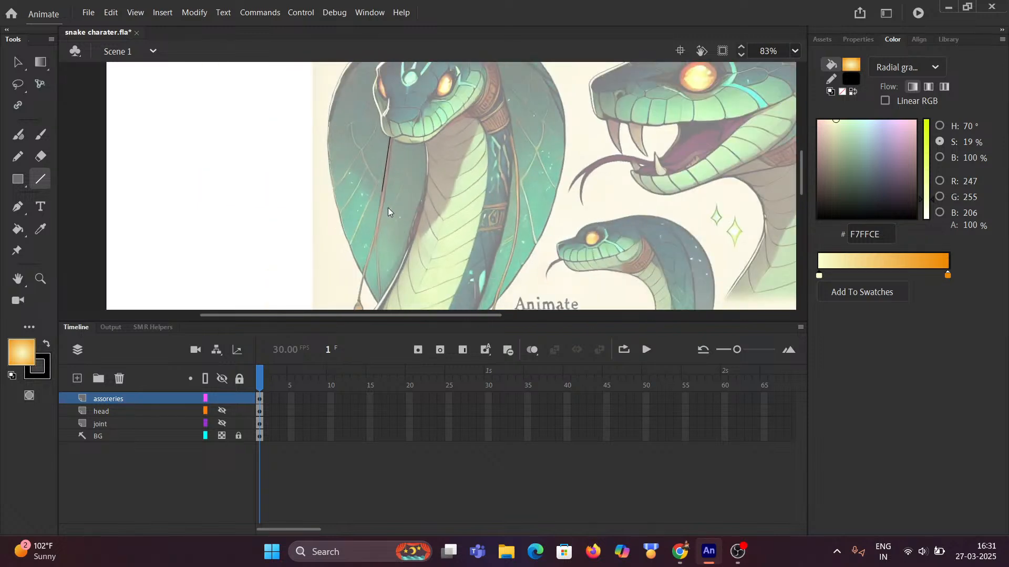
pyautogui.hotkey('ctrl', 'z')
# Unhide the head layer and open the head symbol for editing
pyautogui.click(222, 411)
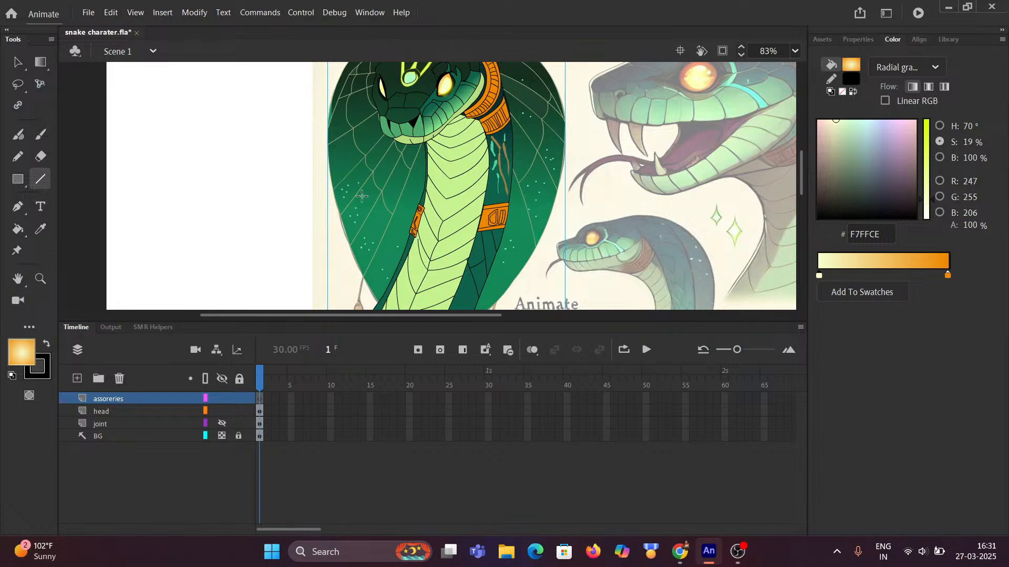
pyautogui.click(108, 412)
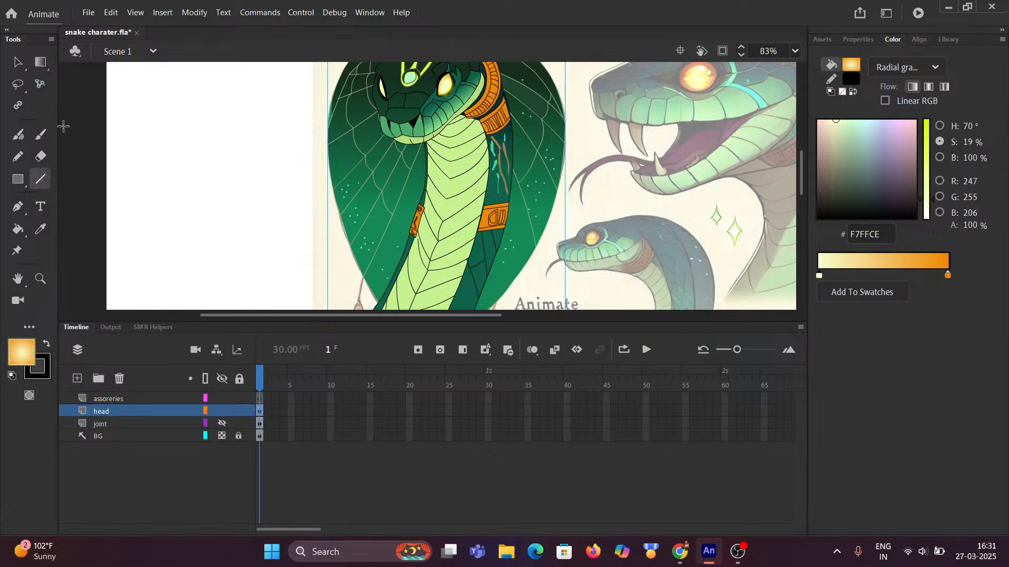
pyautogui.click(17, 62)
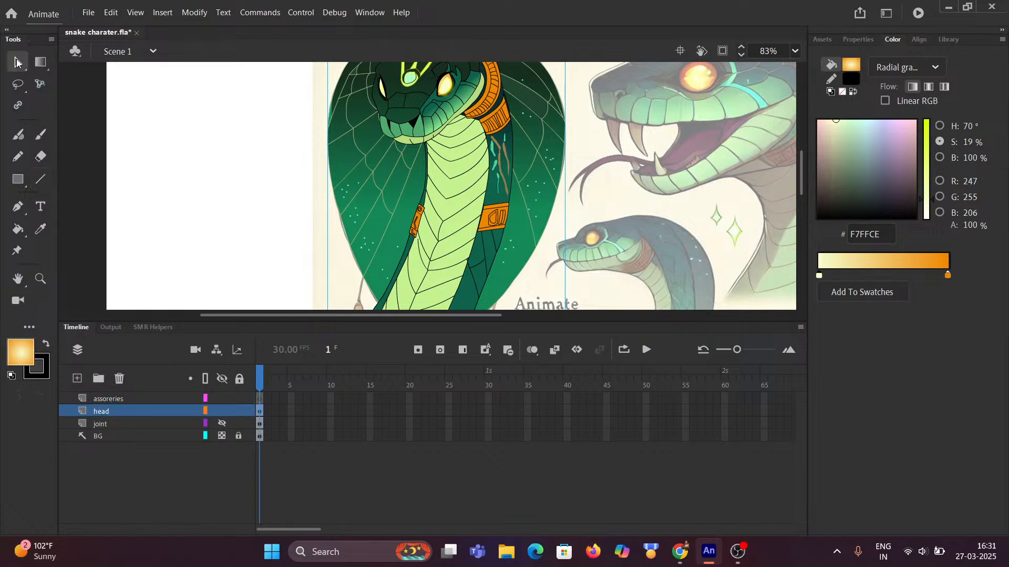
pyautogui.doubleClick(480, 196)
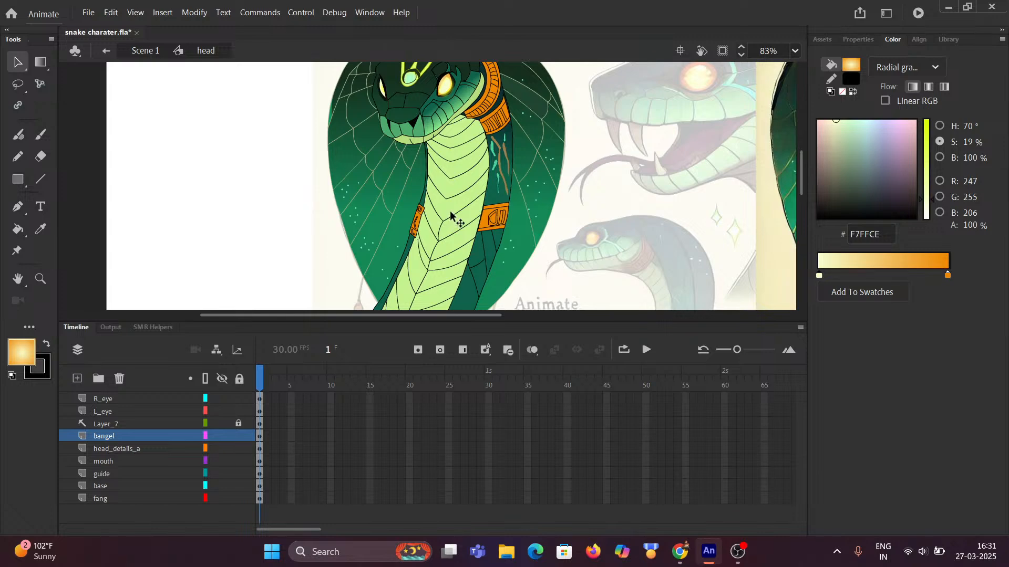
pyautogui.scroll(-3, 451, 221)
pyautogui.scroll(3, 452, 223)
# Hide all layers inside the head symbol to expose the faded reference art
pyautogui.click(221, 436)
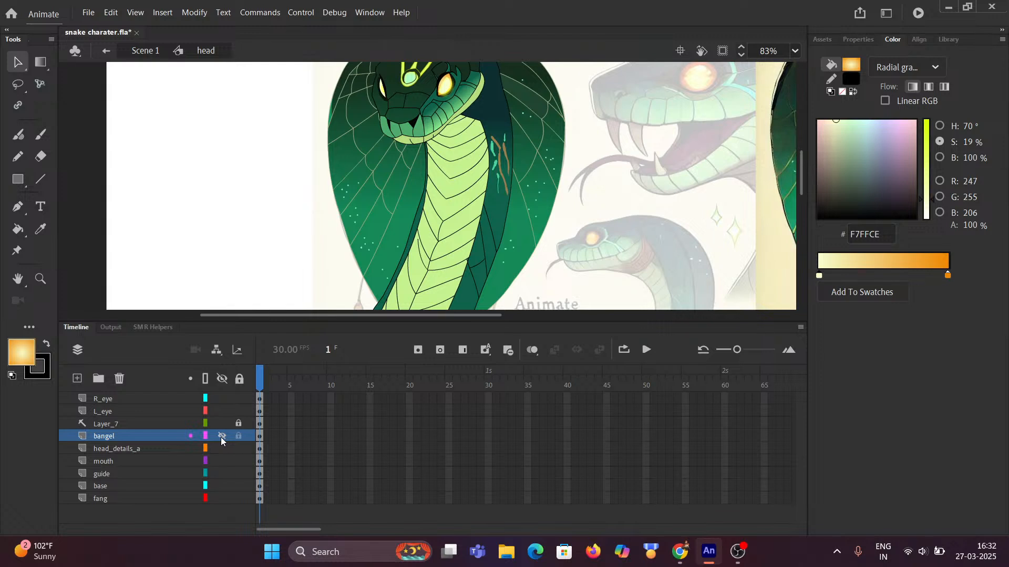
pyautogui.click(223, 379)
pyautogui.click(109, 402)
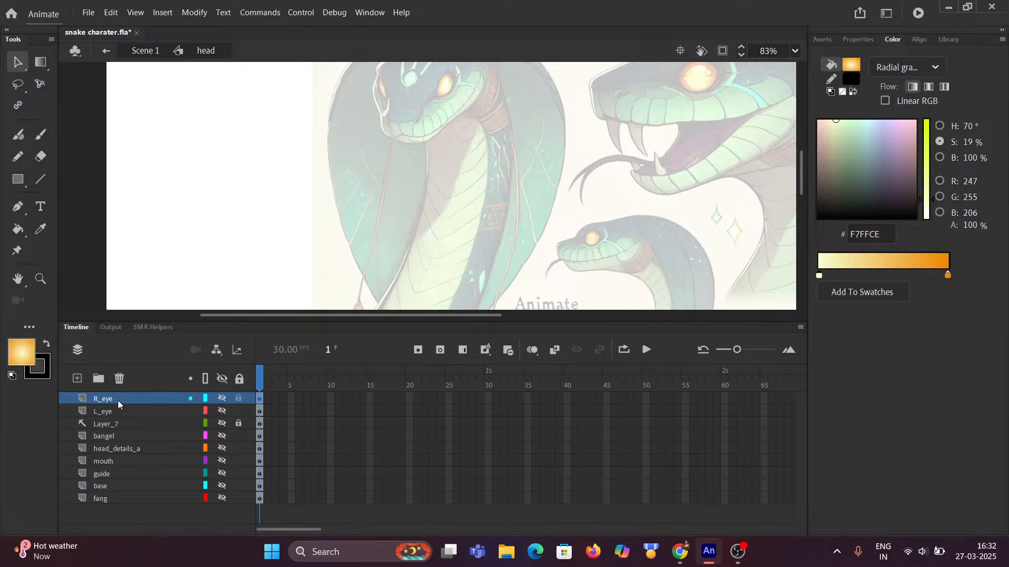
# Add a new layer directly above the fang layer and name it assesories
pyautogui.click(116, 498)
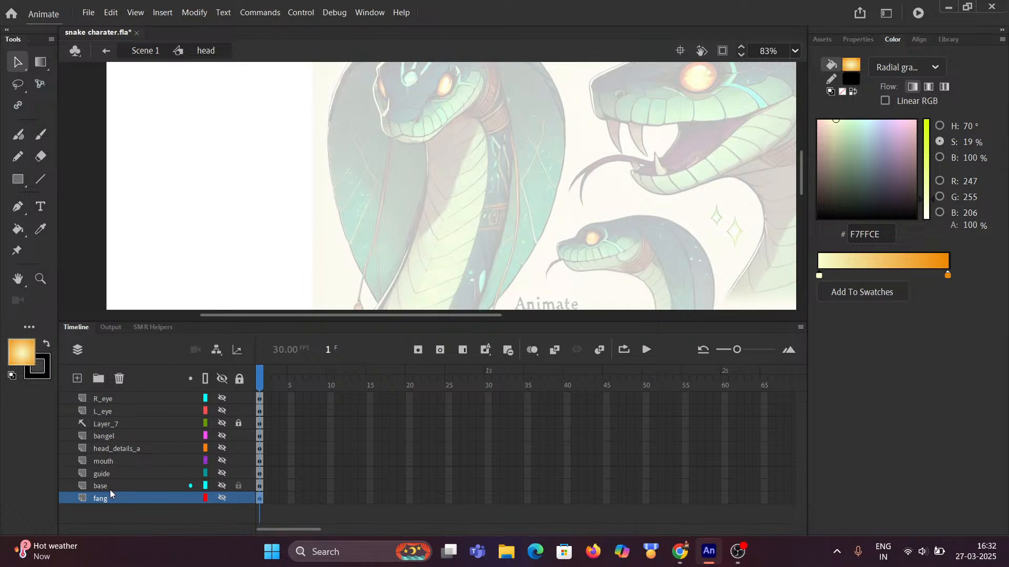
pyautogui.click(76, 378)
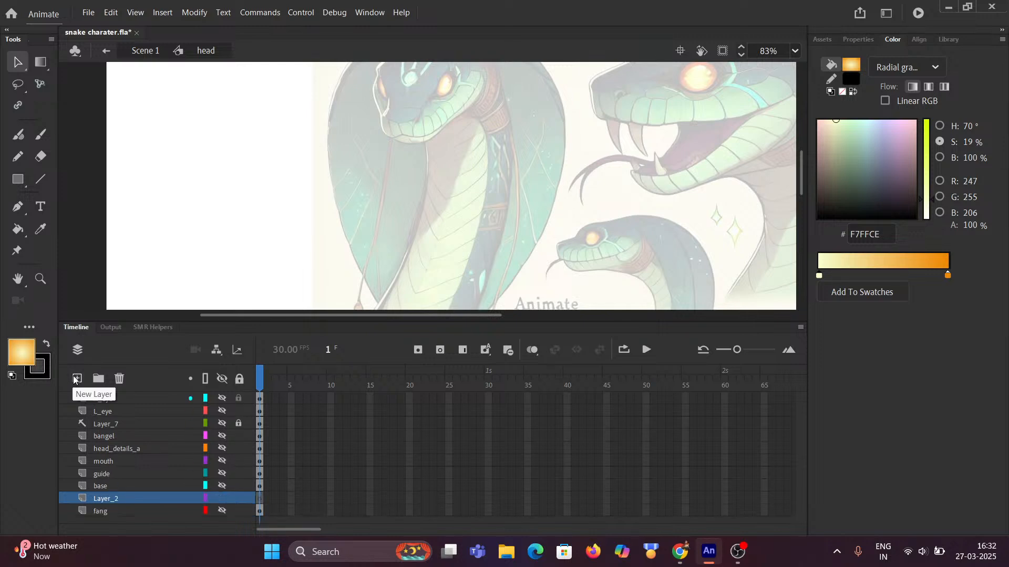
pyautogui.doubleClick(111, 499)
pyautogui.write('asse')
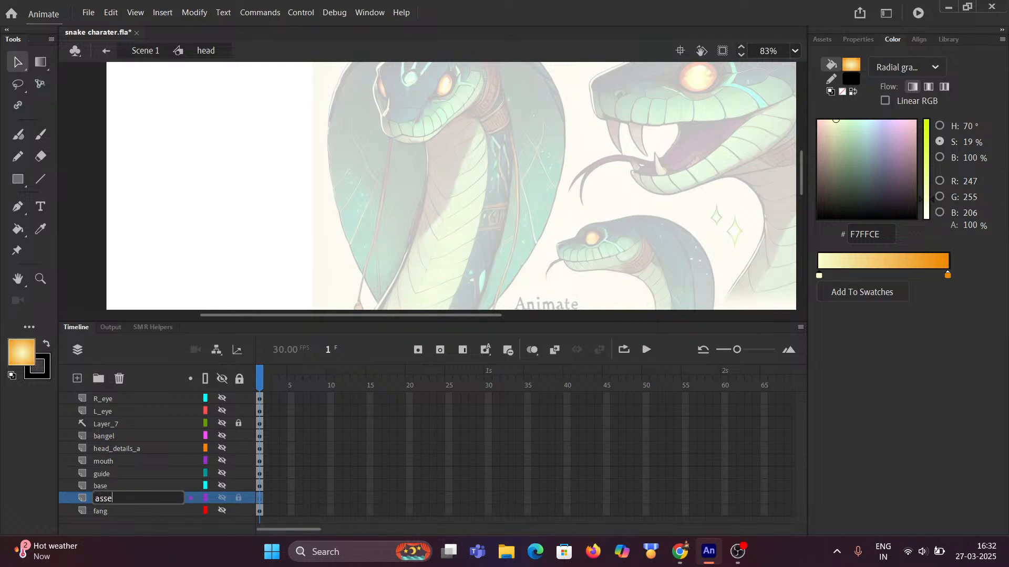
pyautogui.write('sories')
pyautogui.click(26, 472)
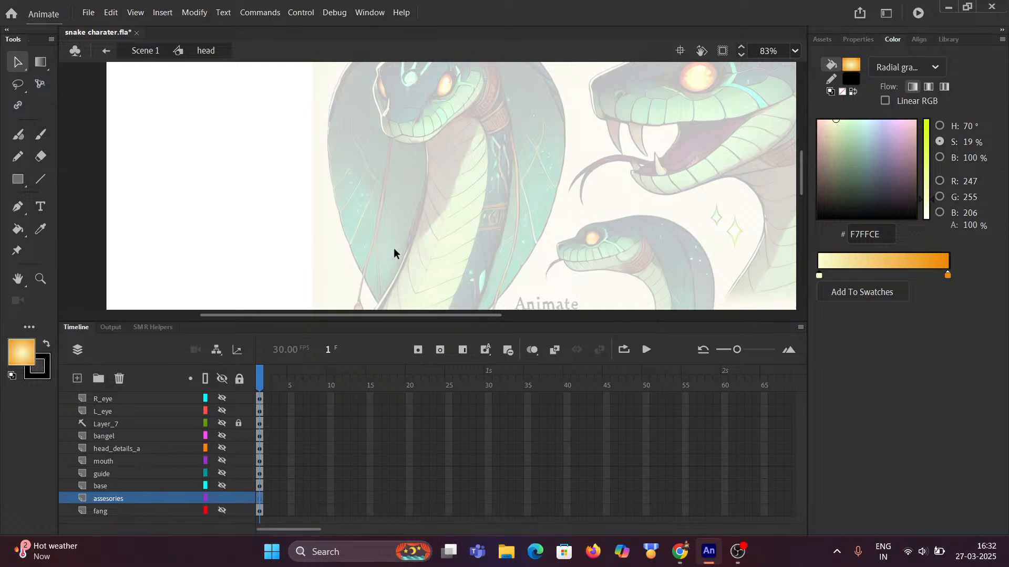
# Trace the outer edge of the left hanging cord with lines from the jaw to the pendant, curving the lower segment to the reference
pyautogui.scroll(3, 390, 157)
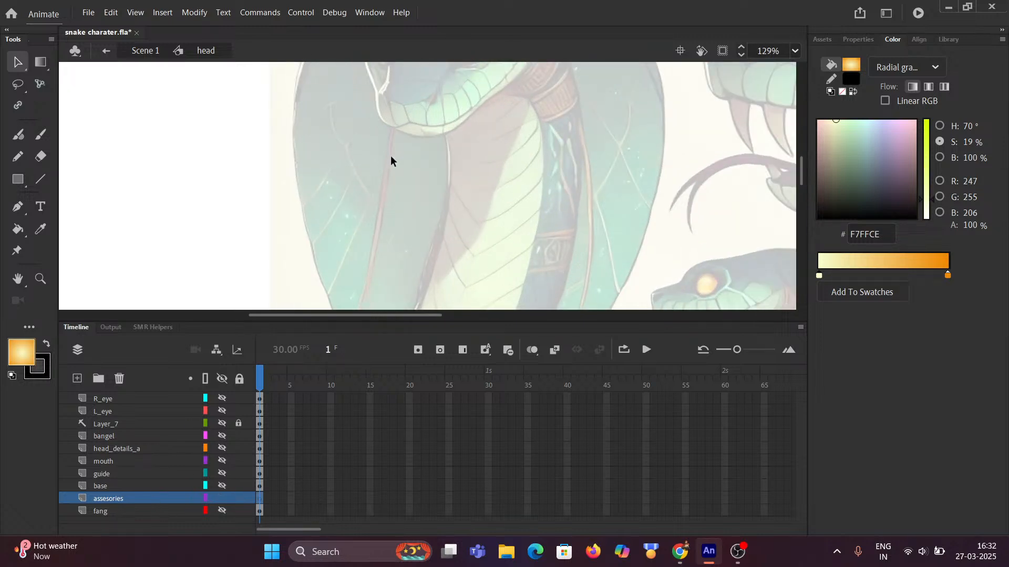
pyautogui.click(38, 182)
pyautogui.moveTo(389, 125); pyautogui.dragTo(508, 89)
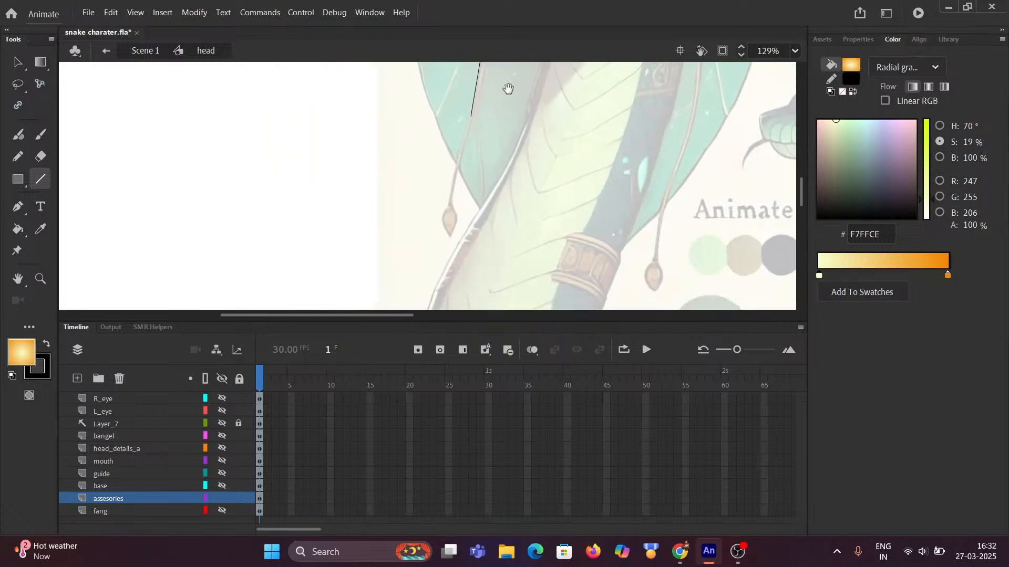
pyautogui.moveTo(471, 116); pyautogui.dragTo(445, 200)
pyautogui.scroll(4, 472, 167)
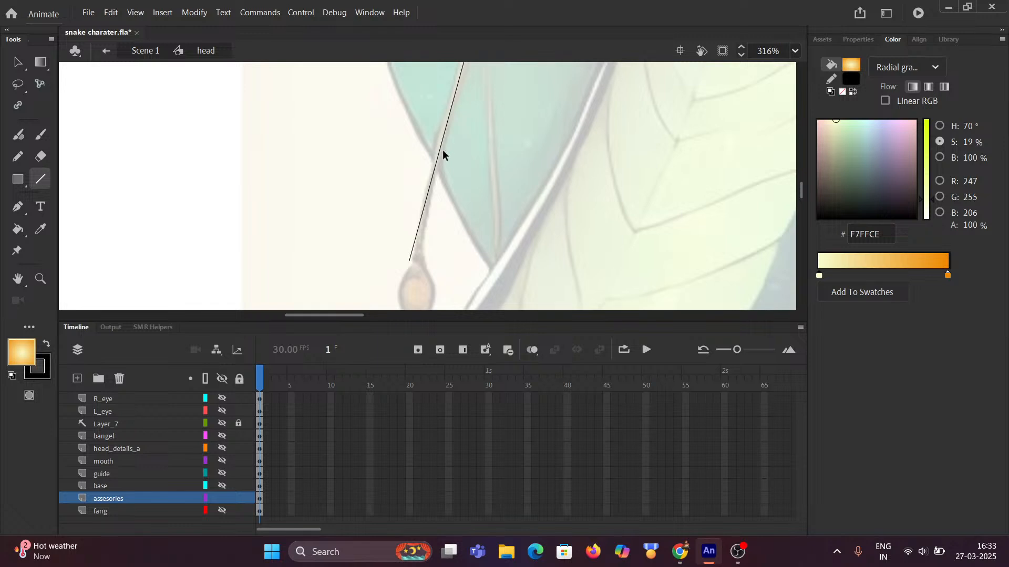
pyautogui.moveTo(440, 147); pyautogui.dragTo(436, 147)
pyautogui.scroll(-4, 436, 152)
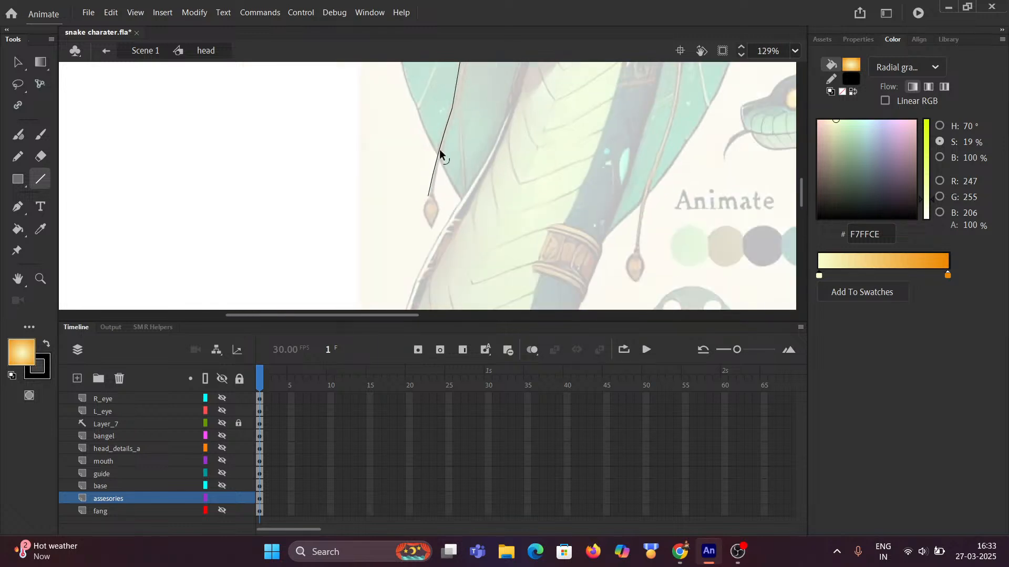
# Trace the upper part of the left cord's inner edge from beneath the jaw to the cord's bend, undoing the stray line
pyautogui.scroll(4, 380, 158)
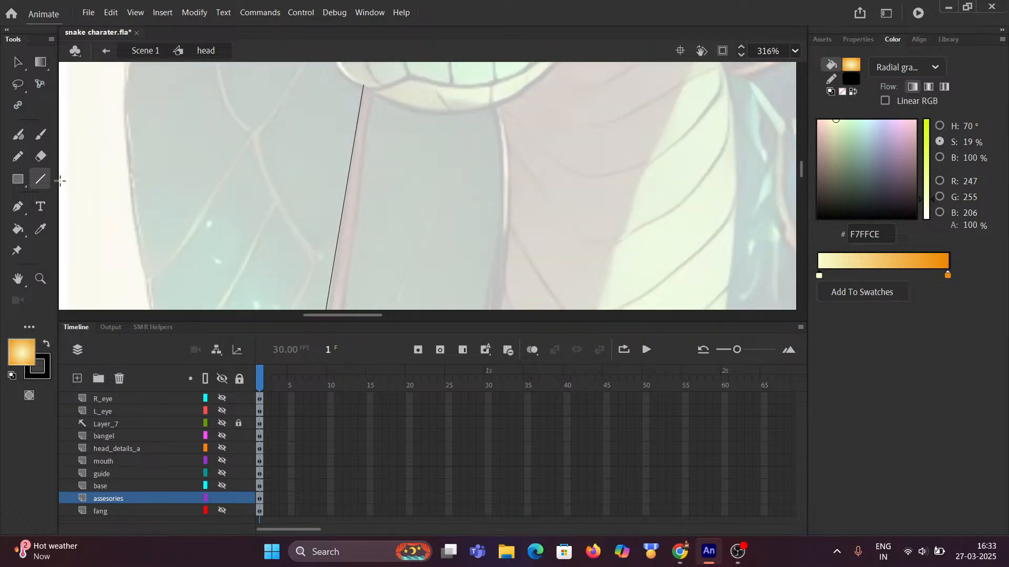
pyautogui.moveTo(379, 93)
pyautogui.mouseDown()
pyautogui.moveTo(352, 236)
pyautogui.moveTo(471, 75)
pyautogui.mouseUp()
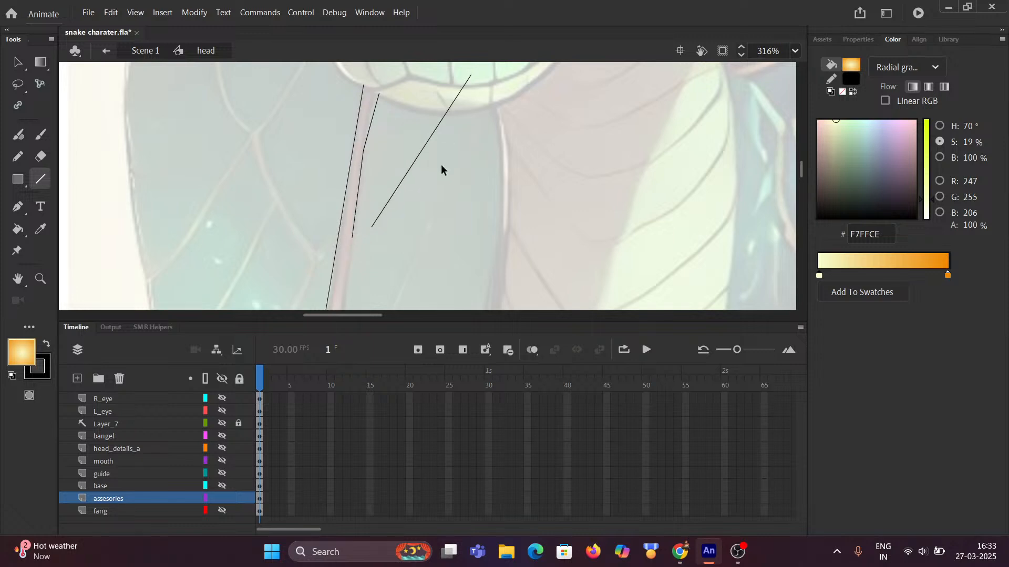
pyautogui.hotkey('ctrl', 'z')
pyautogui.moveTo(407, 228)
pyautogui.mouseDown()
pyautogui.moveTo(477, 86)
pyautogui.moveTo(408, 181)
pyautogui.moveTo(405, 209)
pyautogui.mouseUp()
pyautogui.scroll(-5, 451, 168)
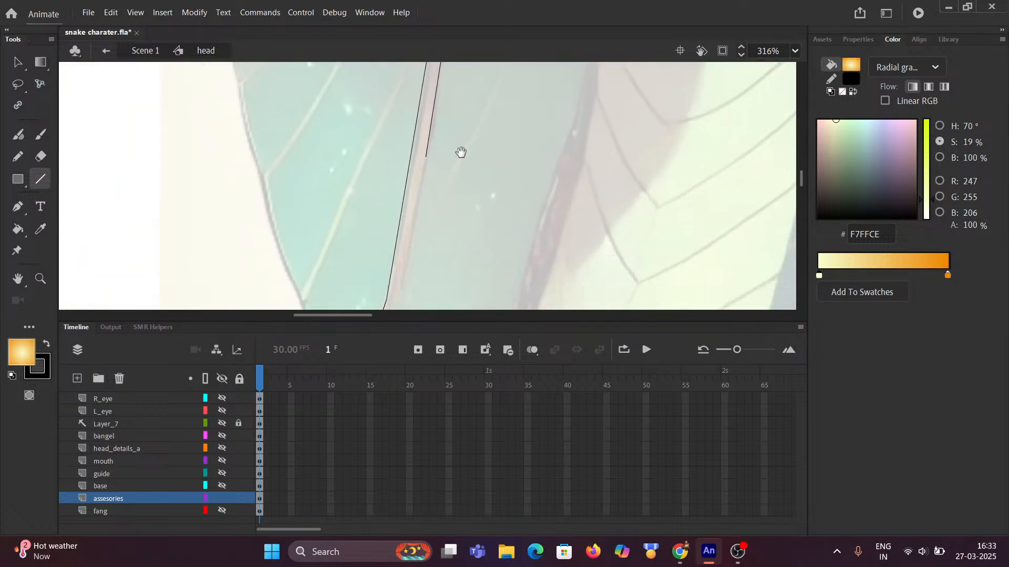
pyautogui.scroll(-2, 470, 115)
pyautogui.scroll(3, 478, 151)
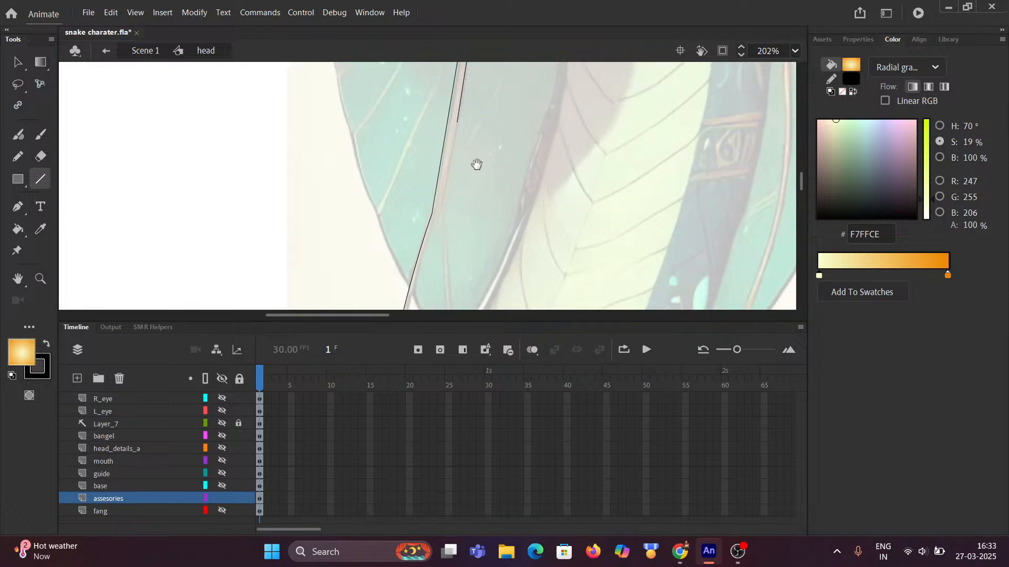
pyautogui.moveTo(427, 252); pyautogui.dragTo(427, 269)
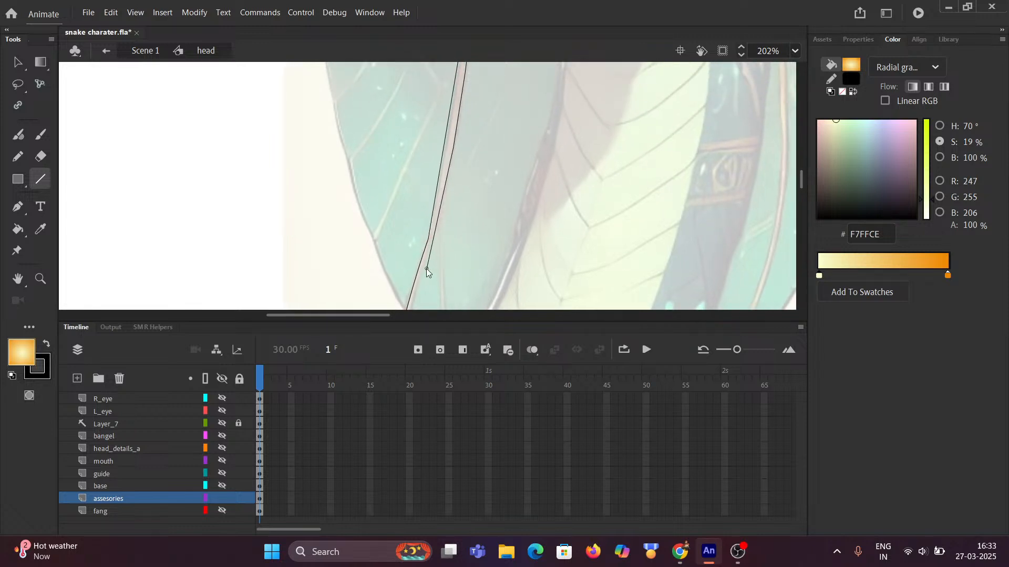
# Continue the cord's inner edge down to the pendant and curve the line to follow the reference
pyautogui.scroll(-5, 500, 172)
pyautogui.hscroll(-2, 490, 157)
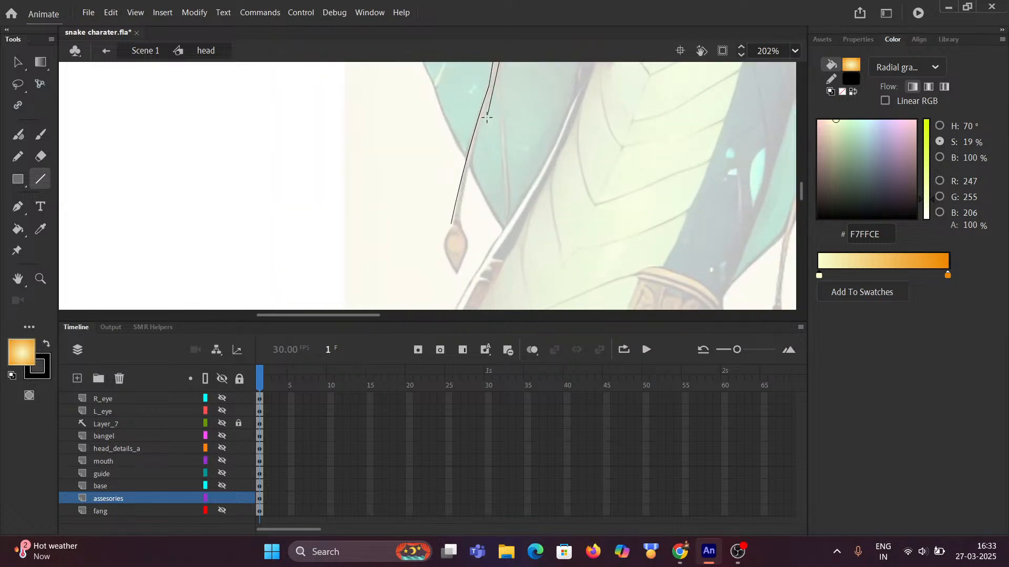
pyautogui.moveTo(486, 117); pyautogui.dragTo(460, 223)
pyautogui.scroll(2, 468, 187)
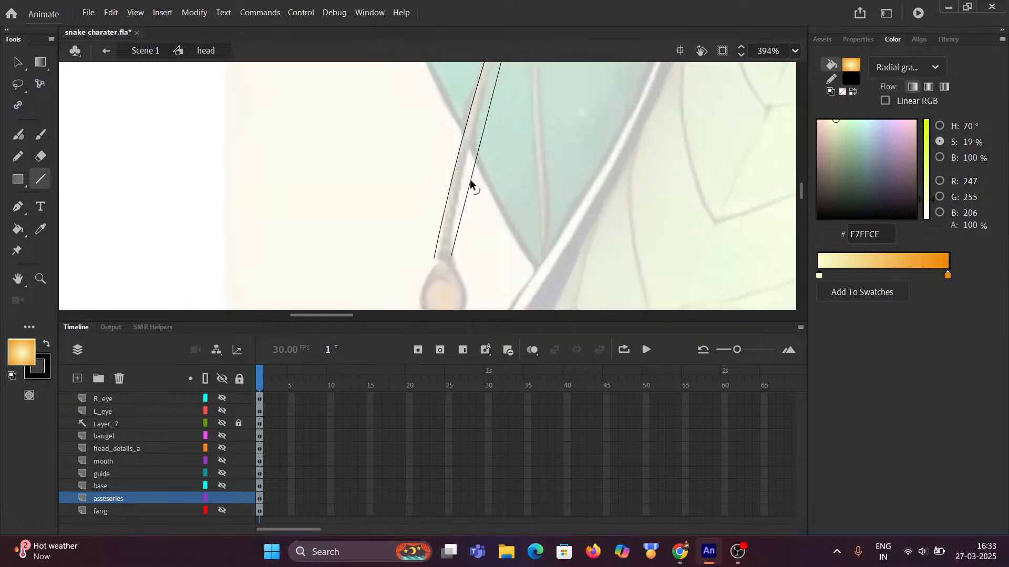
pyautogui.moveTo(473, 176); pyautogui.dragTo(466, 170)
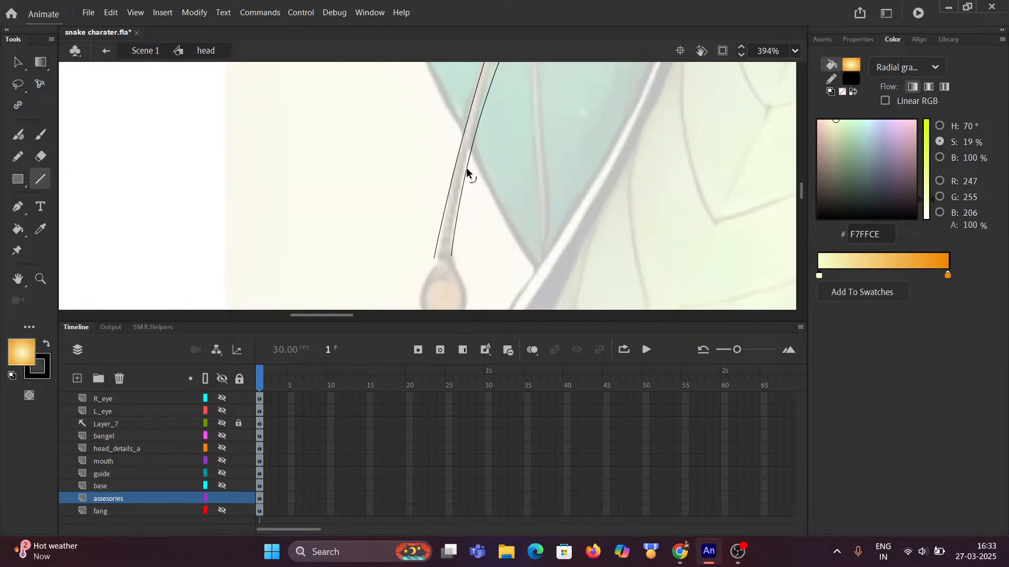
# Outline the teardrop-shaped pendant at the end of the left cord and bend its sides into curves
pyautogui.moveTo(483, 249)
pyautogui.mouseDown()
pyautogui.moveTo(498, 151)
pyautogui.moveTo(459, 263)
pyautogui.moveTo(430, 214)
pyautogui.moveTo(430, 177)
pyautogui.moveTo(444, 163)
pyautogui.moveTo(424, 177)
pyautogui.mouseUp()
pyautogui.scroll(3, 447, 200)
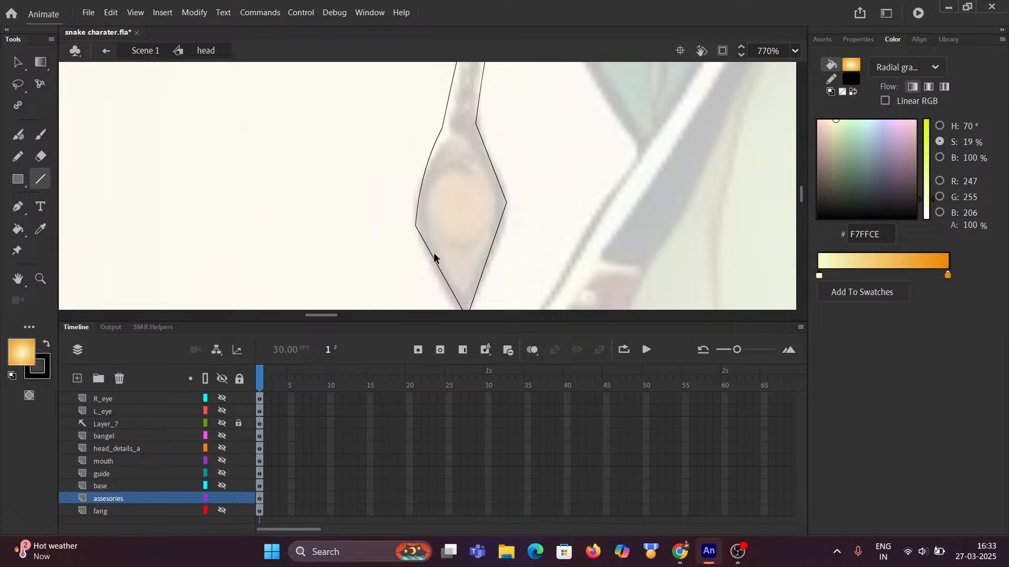
pyautogui.moveTo(433, 254); pyautogui.dragTo(426, 263)
pyautogui.moveTo(493, 248); pyautogui.dragTo(496, 246)
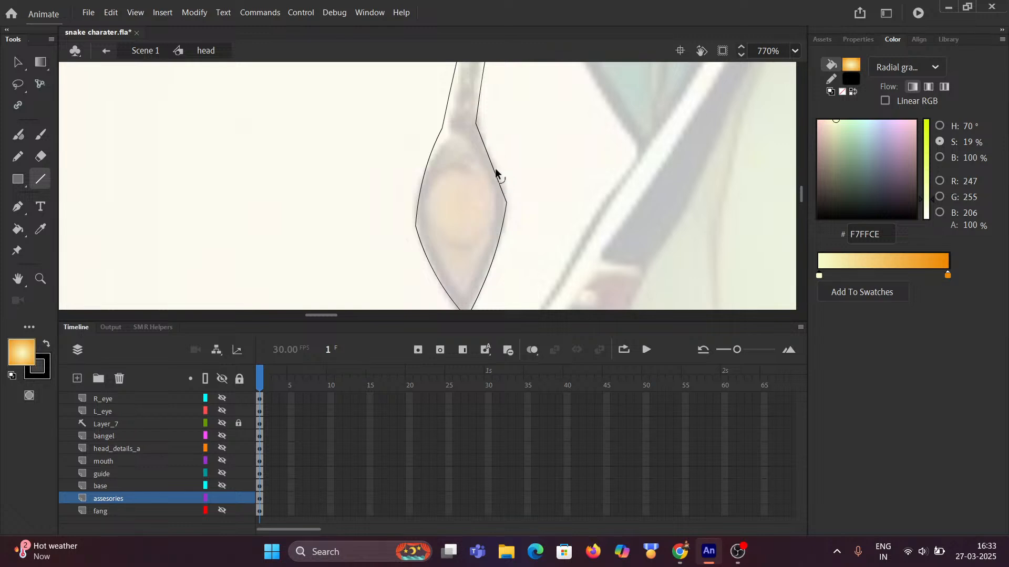
pyautogui.moveTo(496, 169); pyautogui.dragTo(500, 169)
# Draw the inner gem outline inside the pendant with a rounded top and curved sides meeting in a point
pyautogui.moveTo(492, 184); pyautogui.dragTo(455, 146)
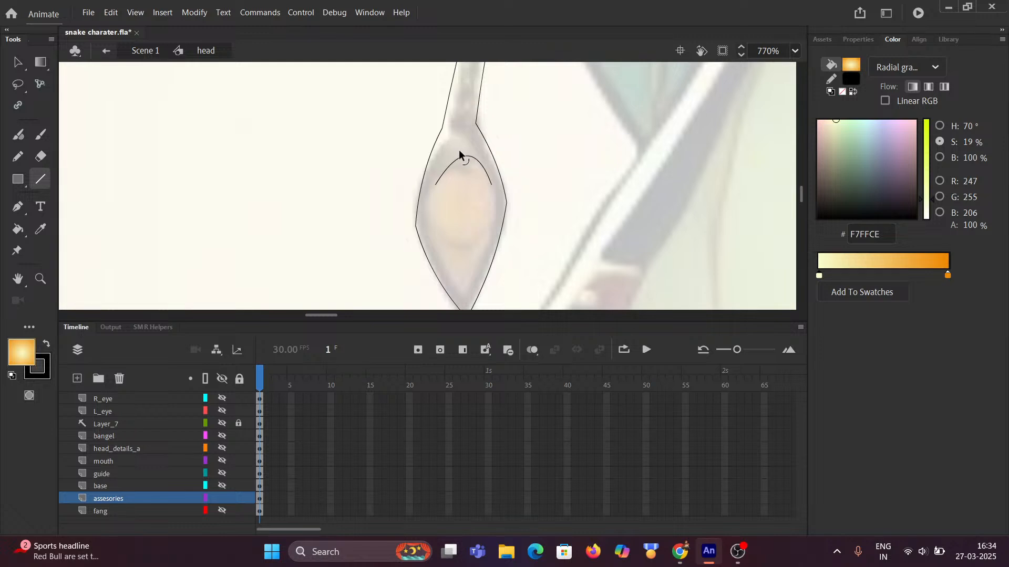
pyautogui.moveTo(435, 184)
pyautogui.mouseDown()
pyautogui.moveTo(435, 262)
pyautogui.moveTo(462, 290)
pyautogui.mouseUp()
pyautogui.moveTo(448, 240); pyautogui.dragTo(434, 240)
pyautogui.moveTo(464, 290); pyautogui.dragTo(491, 185)
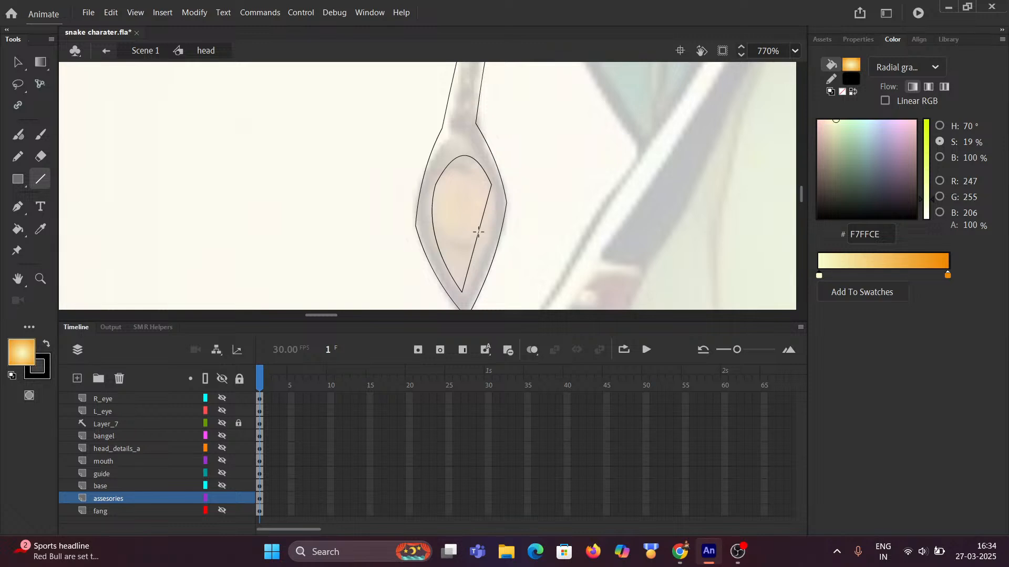
pyautogui.moveTo(479, 234); pyautogui.dragTo(486, 241)
# Examine the traced left cord and the untraced right cord with its pendant in the reference art
pyautogui.scroll(-5, 486, 238)
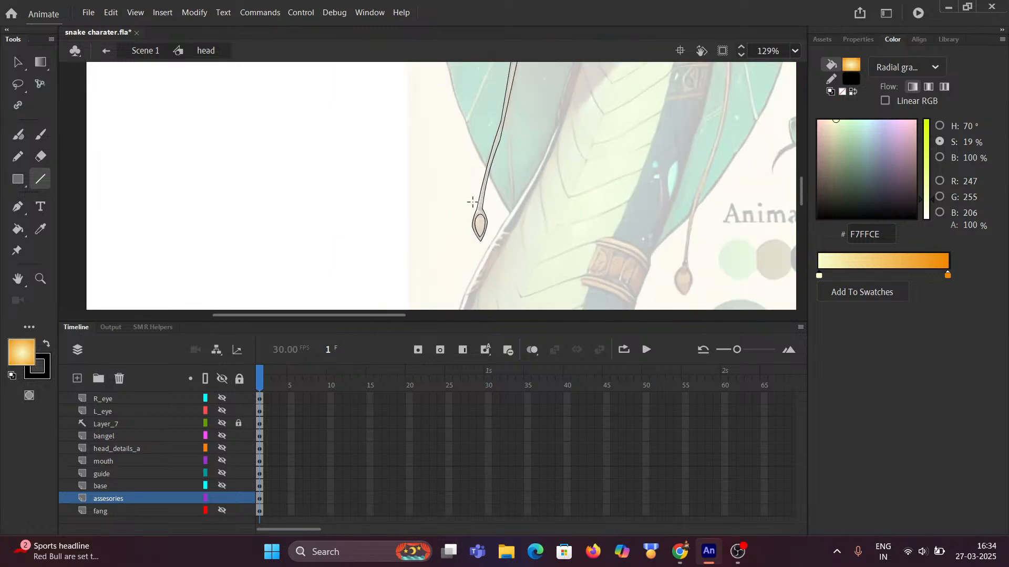
pyautogui.scroll(-3, 455, 180)
pyautogui.scroll(-2, 394, 255)
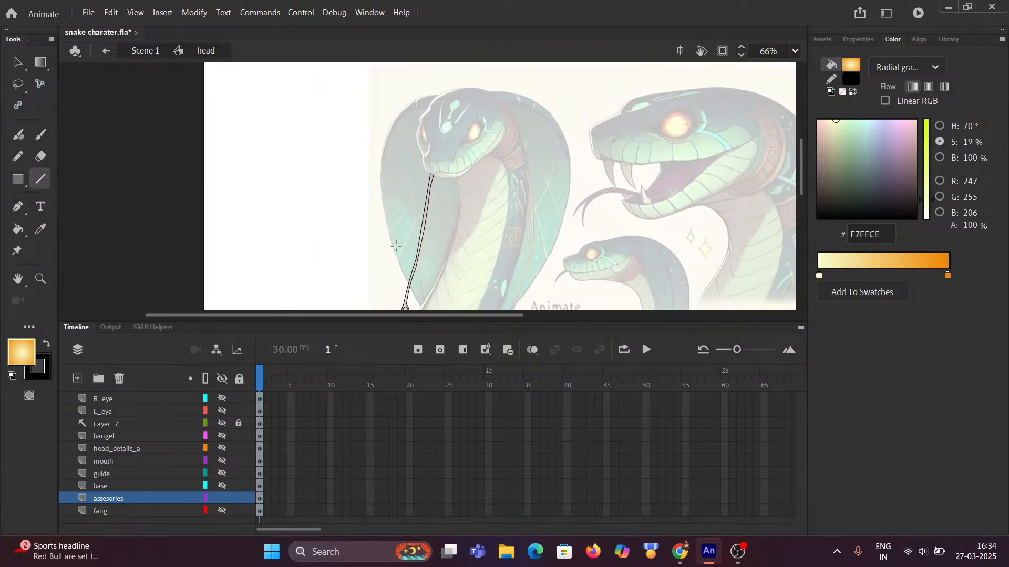
pyautogui.scroll(3, 500, 212)
pyautogui.scroll(-3, 509, 194)
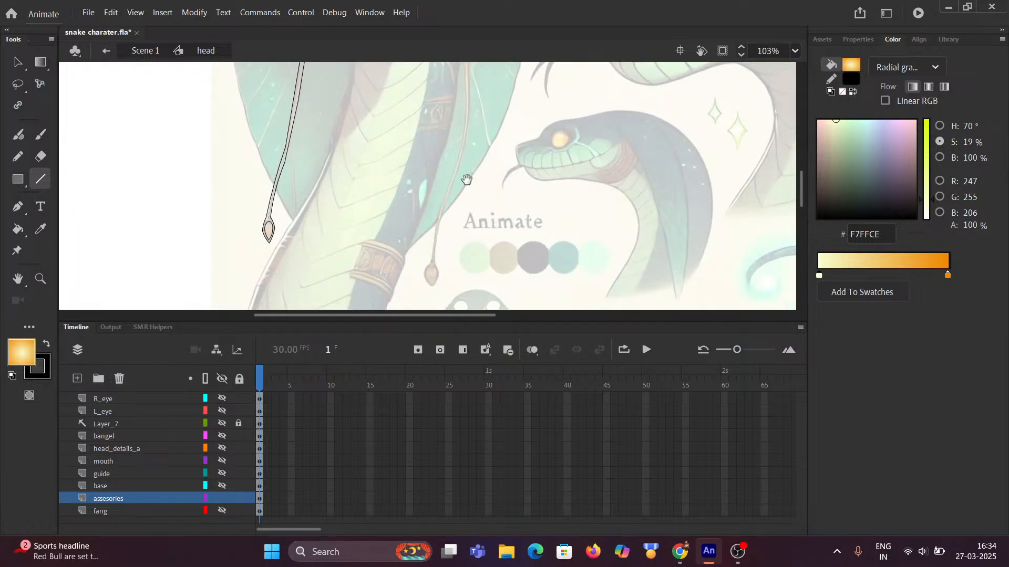
pyautogui.scroll(1, 439, 159)
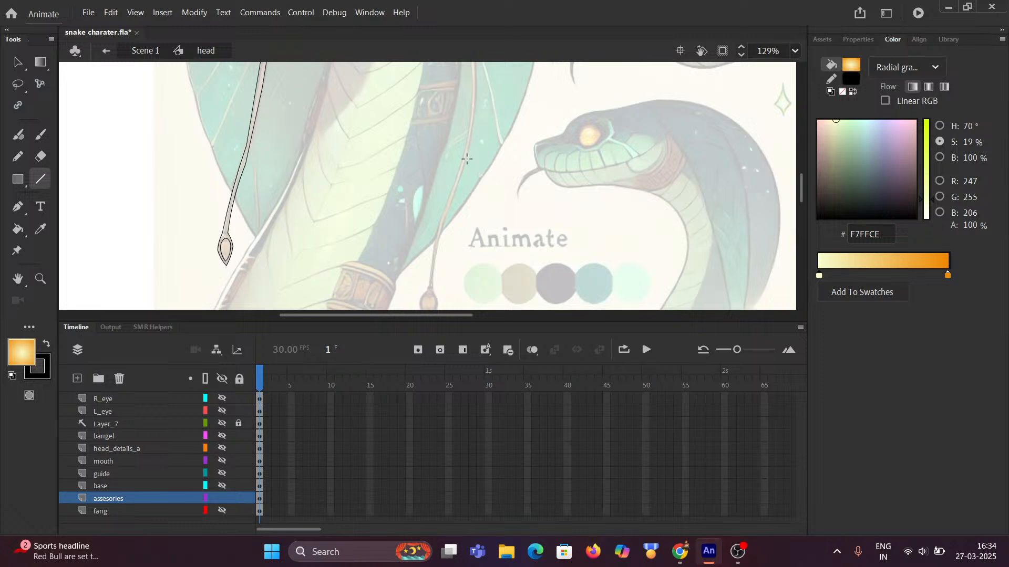
pyautogui.scroll(-2, 473, 145)
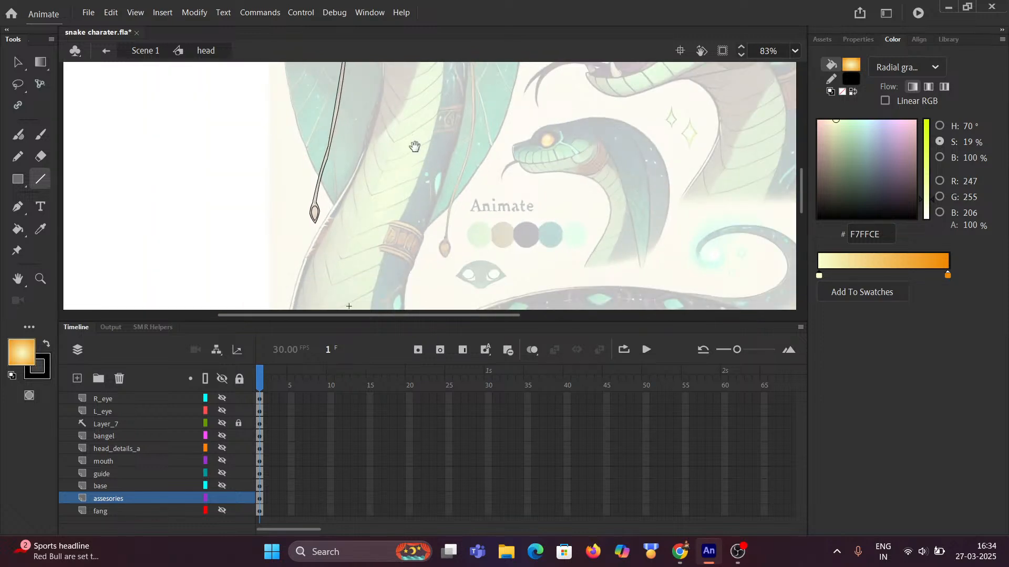
pyautogui.scroll(1, 415, 190)
pyautogui.moveTo(373, 234); pyautogui.dragTo(359, 152)
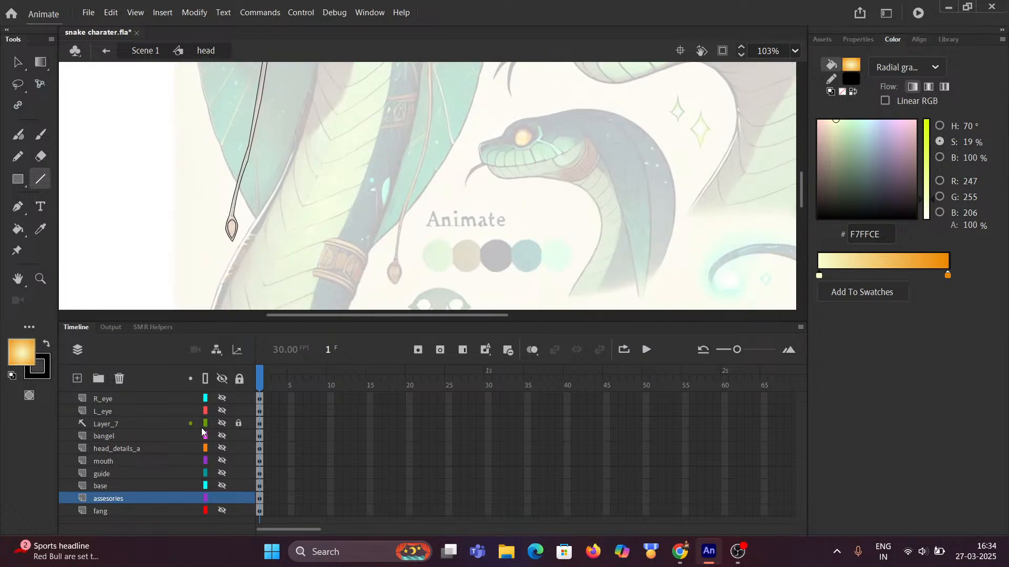
# Rename the assesories layer as assesories_A
pyautogui.doubleClick(132, 499)
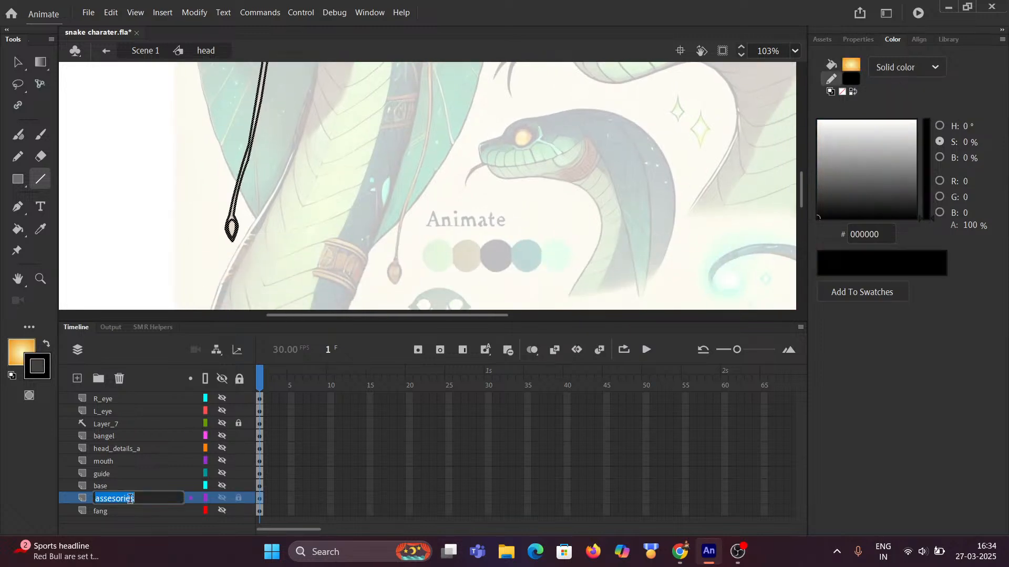
pyautogui.click(141, 499)
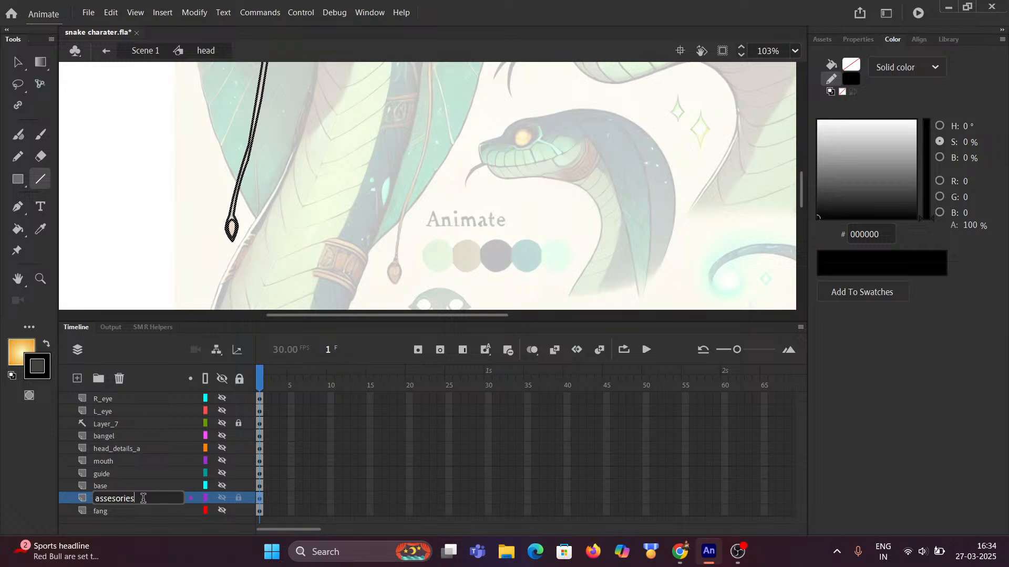
pyautogui.write('_A')
pyautogui.click(36, 492)
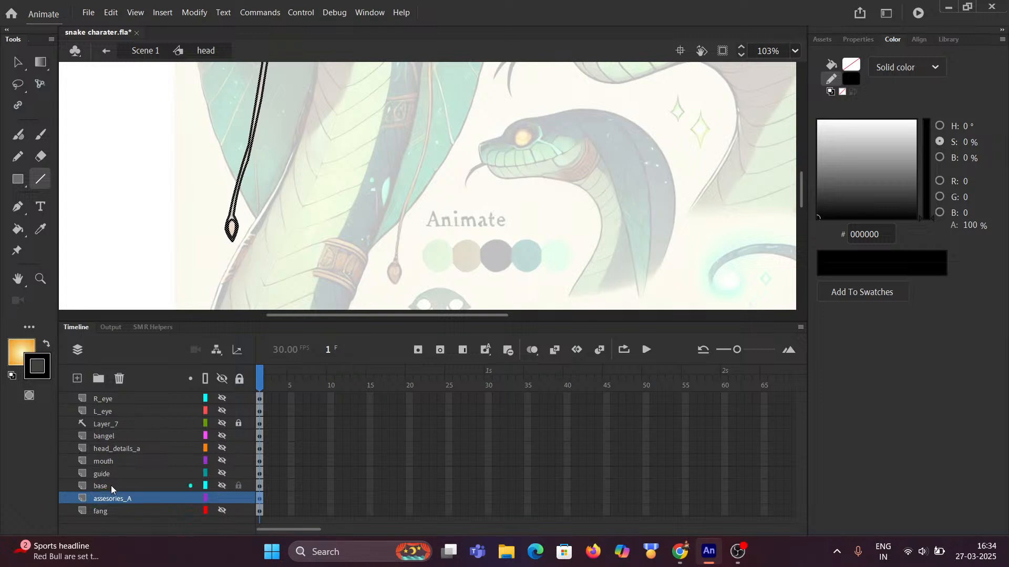
# Add a new layer directly above assesories_A and name it assesories_B
pyautogui.doubleClick(121, 498)
pyautogui.hotkey('ctrl', 'c')
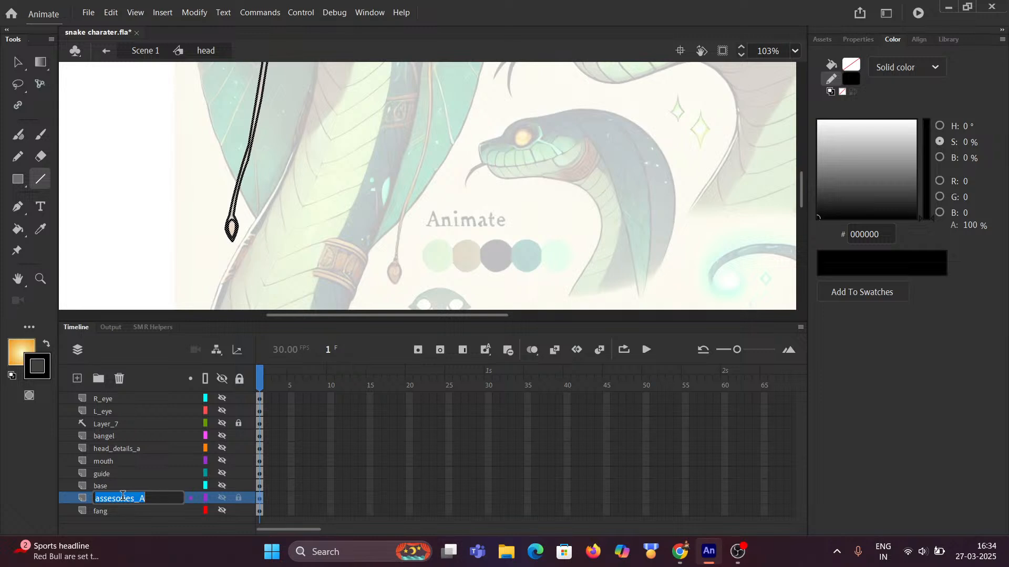
pyautogui.click(31, 462)
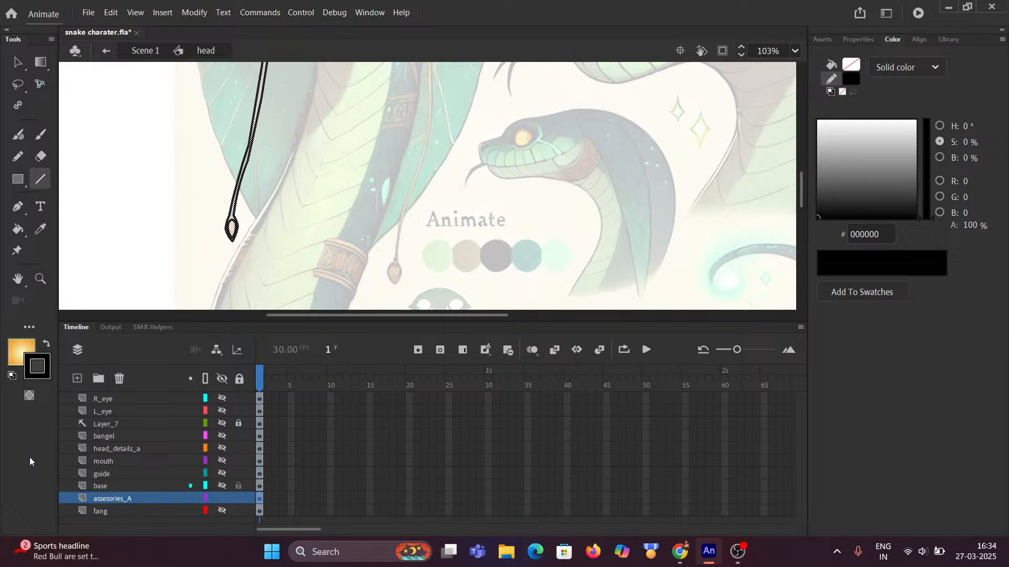
pyautogui.click(76, 379)
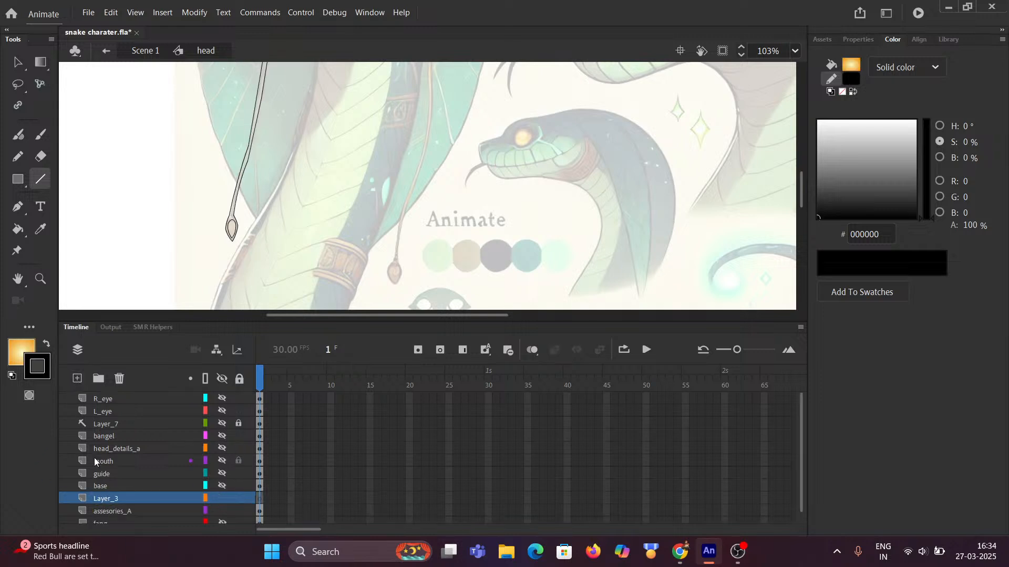
pyautogui.doubleClick(110, 498)
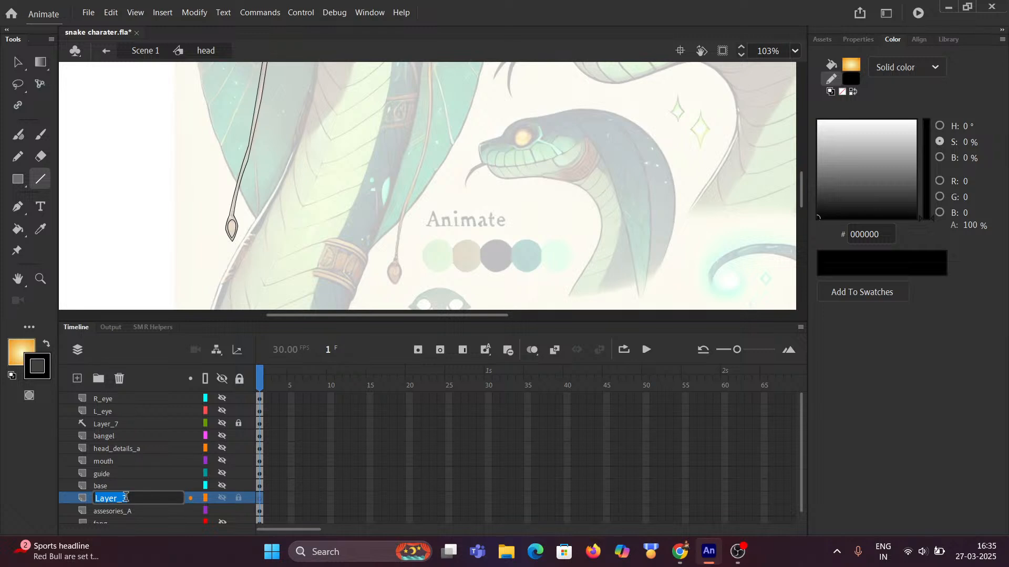
pyautogui.hotkey('ctrl', 'v')
pyautogui.write('b')
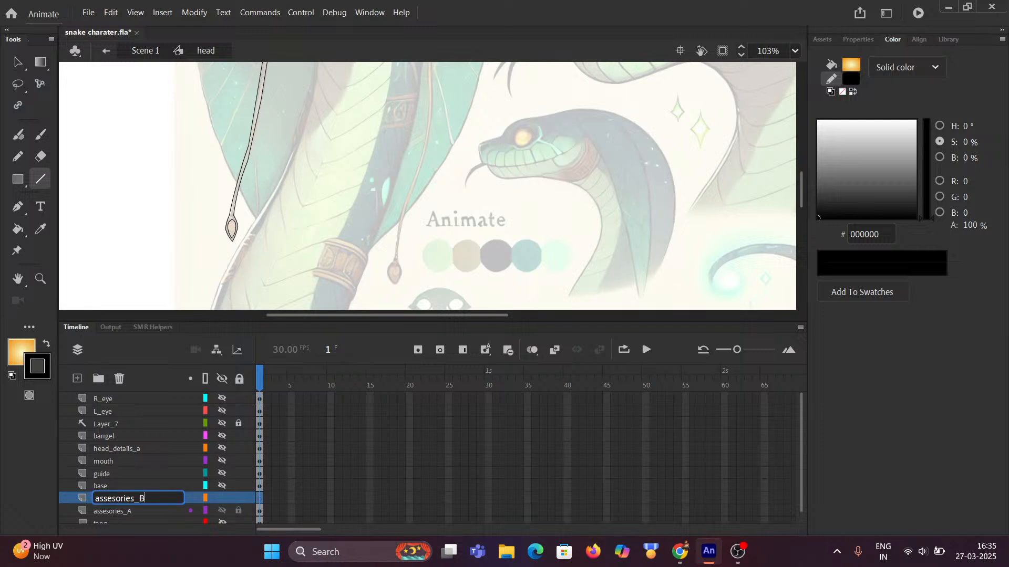
pyautogui.press('Return')
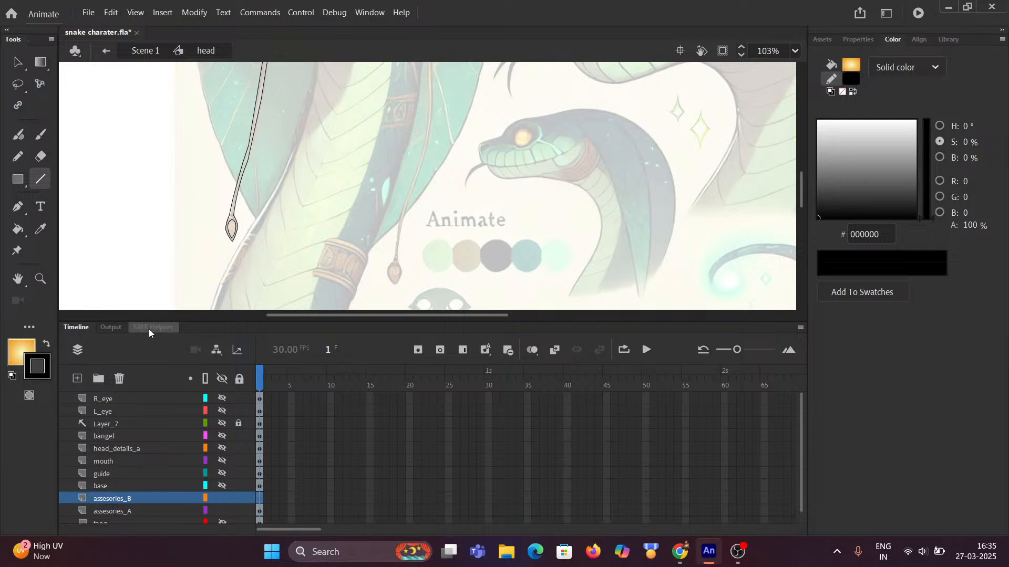
# Trace the inner edge of the right cord with connected lines from the collar down to its pendant, bending them to follow the reference
pyautogui.scroll(-5, 313, 210)
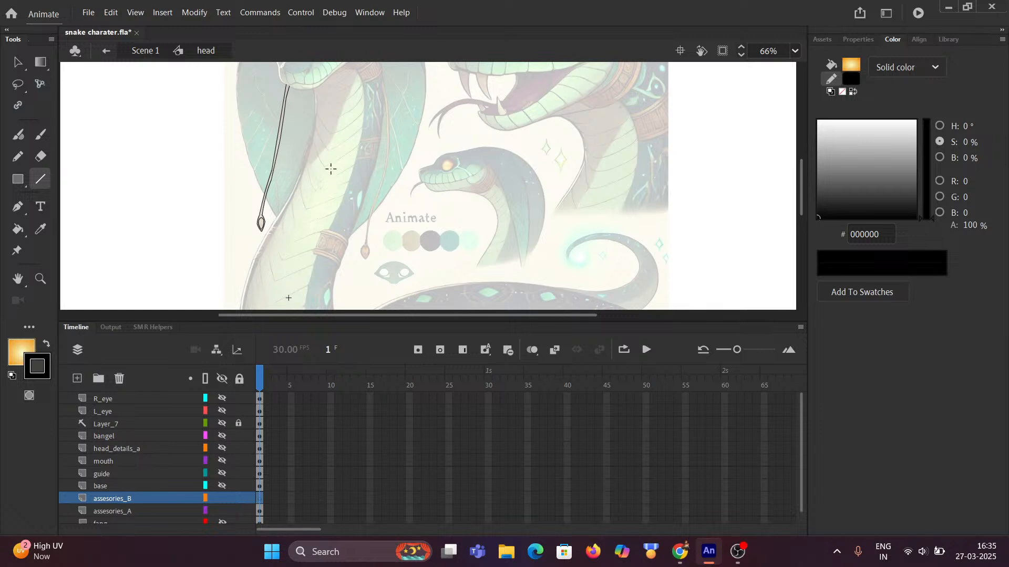
pyautogui.scroll(6, 334, 214)
pyautogui.moveTo(333, 214); pyautogui.dragTo(281, 193)
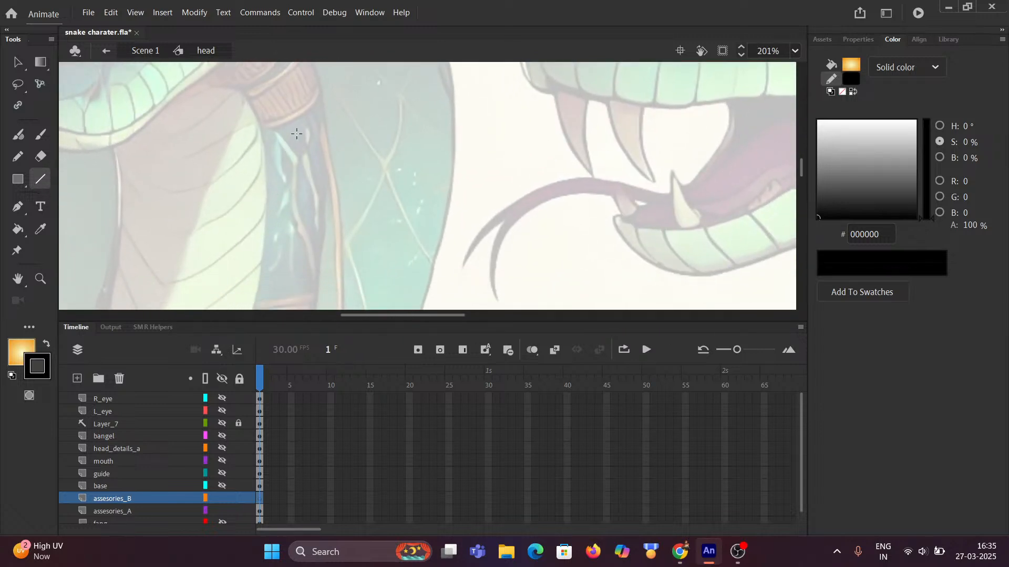
pyautogui.moveTo(315, 103)
pyautogui.mouseDown()
pyautogui.moveTo(332, 227)
pyautogui.moveTo(333, 202)
pyautogui.mouseUp()
pyautogui.moveTo(338, 252)
pyautogui.mouseDown()
pyautogui.moveTo(367, 139)
pyautogui.moveTo(357, 270)
pyautogui.mouseUp()
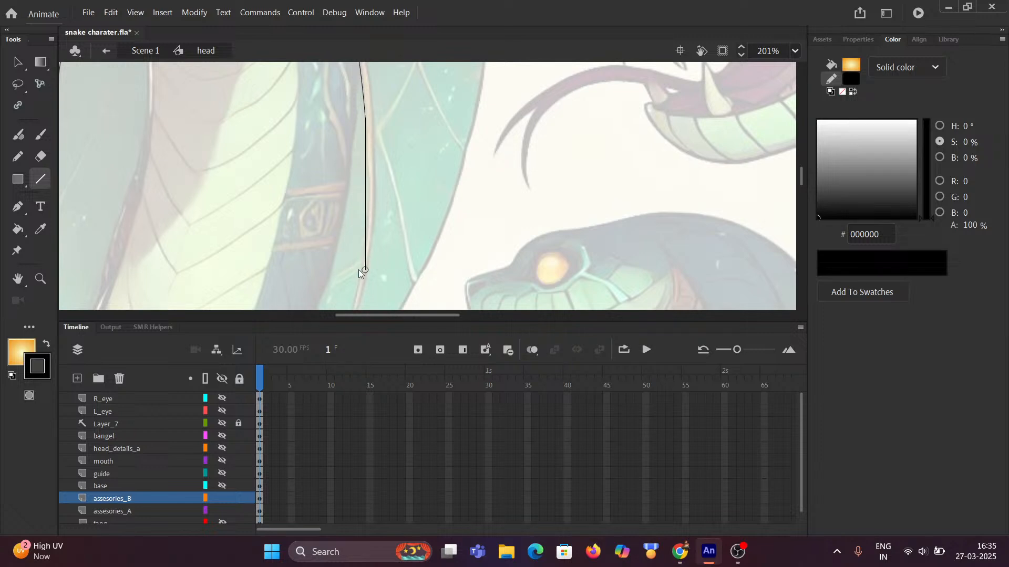
pyautogui.moveTo(360, 212); pyautogui.dragTo(367, 214)
pyautogui.moveTo(380, 256)
pyautogui.mouseDown()
pyautogui.moveTo(443, 135)
pyautogui.moveTo(405, 199)
pyautogui.moveTo(398, 265)
pyautogui.mouseUp()
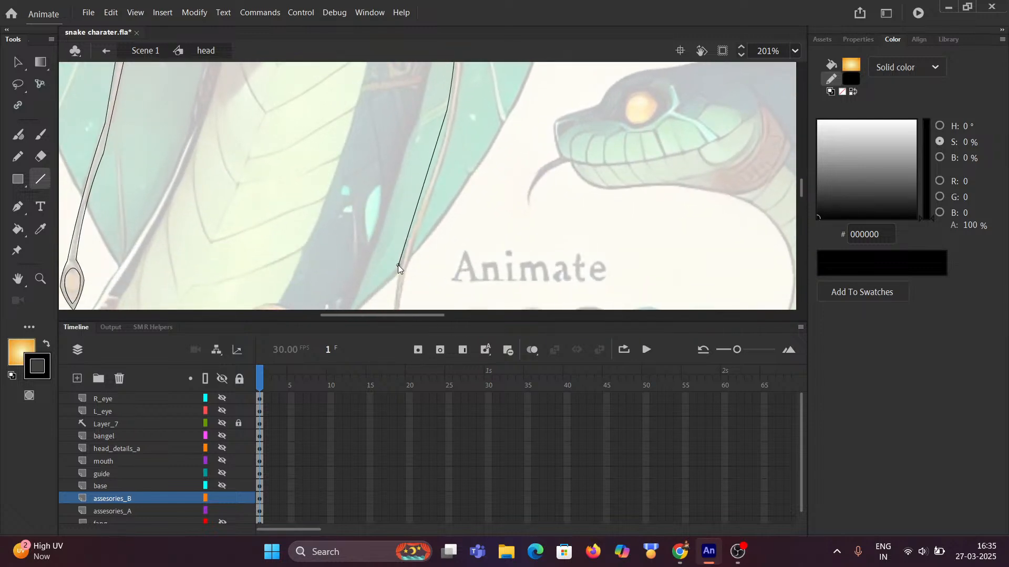
pyautogui.moveTo(428, 174); pyautogui.dragTo(430, 176)
pyautogui.moveTo(447, 227); pyautogui.dragTo(496, 83)
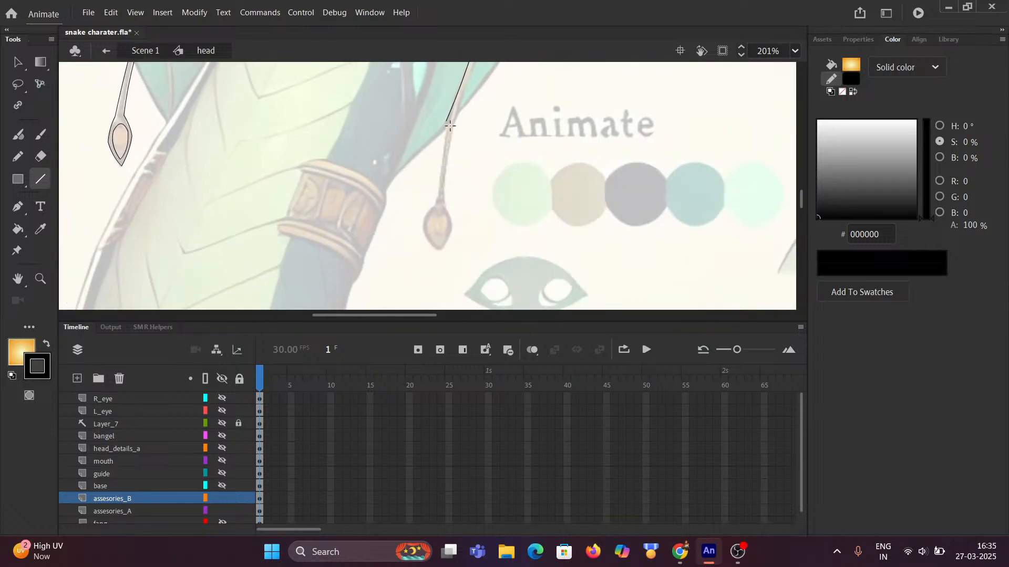
pyautogui.moveTo(446, 121)
pyautogui.mouseDown()
pyautogui.moveTo(435, 206)
pyautogui.moveTo(420, 228)
pyautogui.moveTo(424, 220)
pyautogui.moveTo(437, 258)
pyautogui.moveTo(452, 229)
pyautogui.moveTo(435, 205)
pyautogui.moveTo(446, 206)
pyautogui.moveTo(425, 214)
pyautogui.moveTo(405, 251)
pyautogui.mouseUp()
# Trace the outer edge of the right cord from the pendant back up to the collar, curving the lines along the reference
pyautogui.moveTo(405, 251)
pyautogui.mouseDown()
pyautogui.moveTo(426, 192)
pyautogui.moveTo(410, 171)
pyautogui.moveTo(448, 80)
pyautogui.moveTo(381, 135)
pyautogui.moveTo(334, 252)
pyautogui.moveTo(336, 240)
pyautogui.mouseUp()
pyautogui.moveTo(342, 155); pyautogui.dragTo(279, 213)
pyautogui.moveTo(323, 242)
pyautogui.mouseDown()
pyautogui.moveTo(345, 153)
pyautogui.moveTo(278, 229)
pyautogui.moveTo(269, 266)
pyautogui.mouseUp()
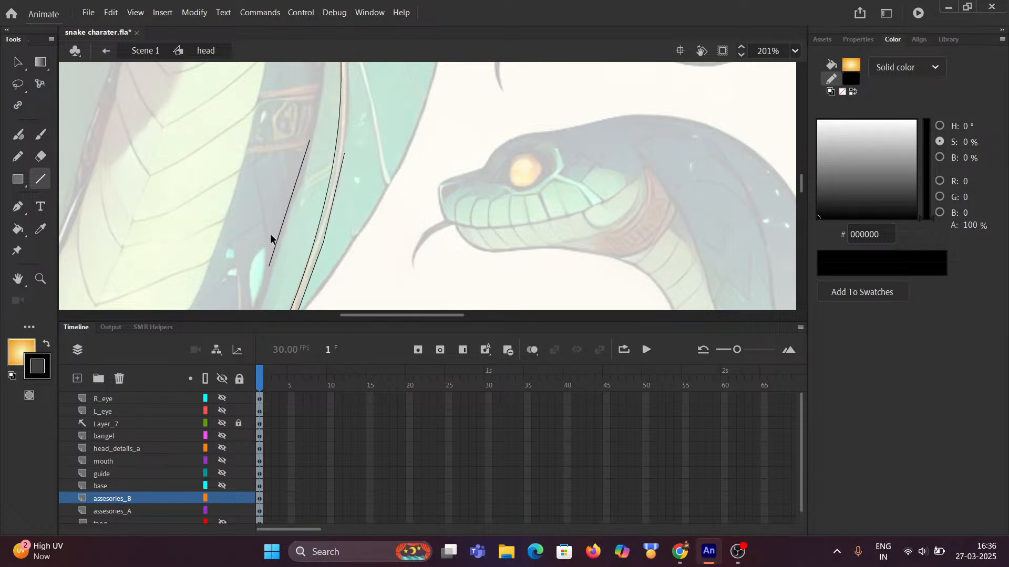
pyautogui.moveTo(261, 203); pyautogui.dragTo(234, 331)
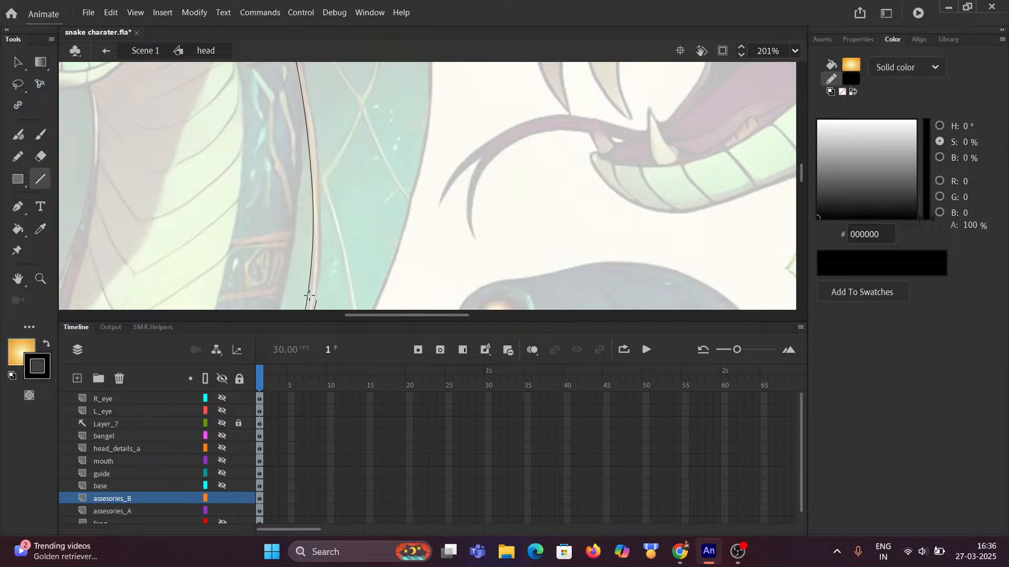
pyautogui.moveTo(316, 299); pyautogui.dragTo(324, 160)
pyautogui.moveTo(318, 197); pyautogui.dragTo(322, 197)
pyautogui.scroll(5, 277, 245)
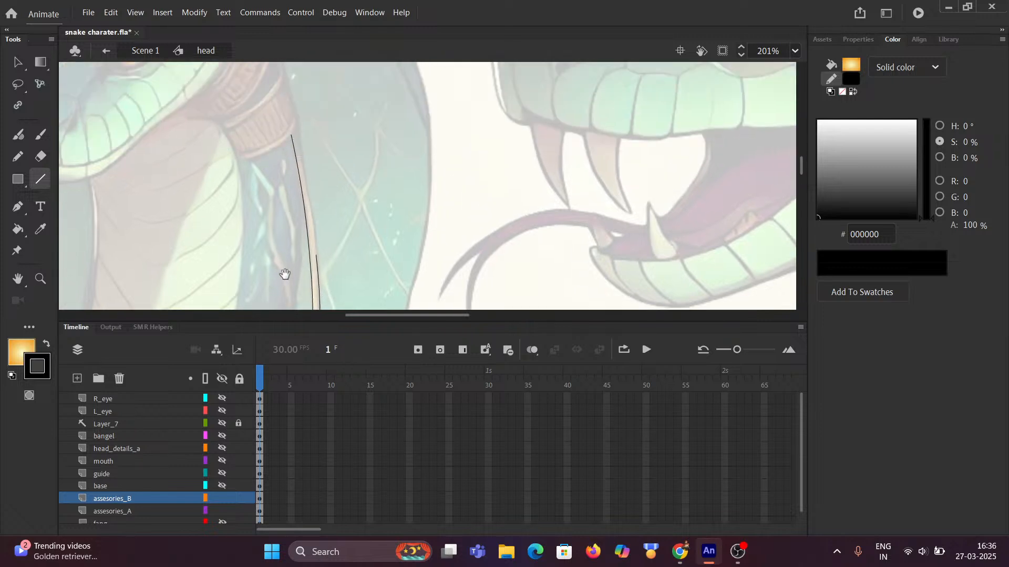
pyautogui.moveTo(324, 286)
pyautogui.mouseDown()
pyautogui.moveTo(323, 293)
pyautogui.moveTo(302, 156)
pyautogui.mouseUp()
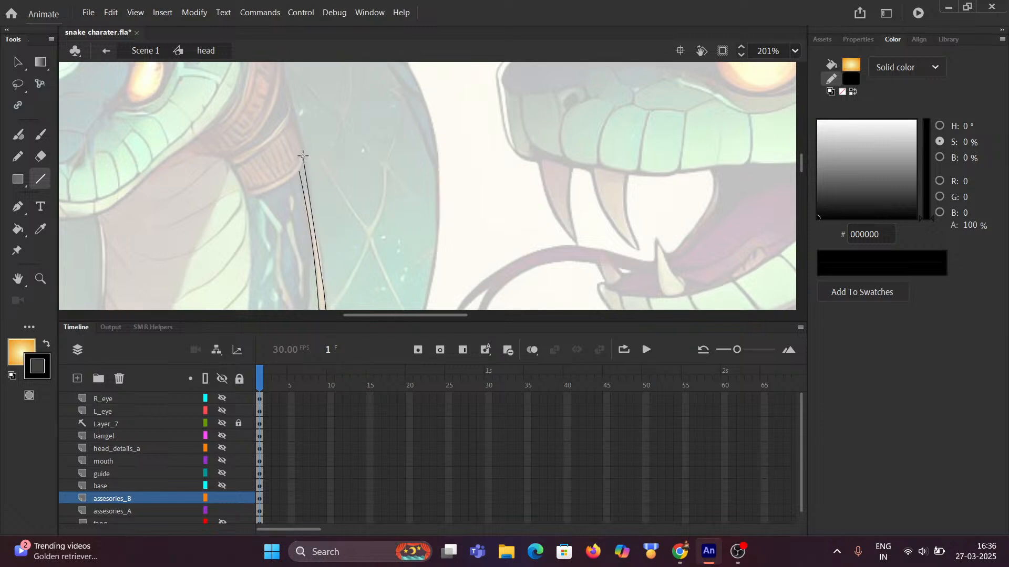
# Close the open upper end of the cord hanging beneath the neck band with a short line
pyautogui.scroll(4, 298, 161)
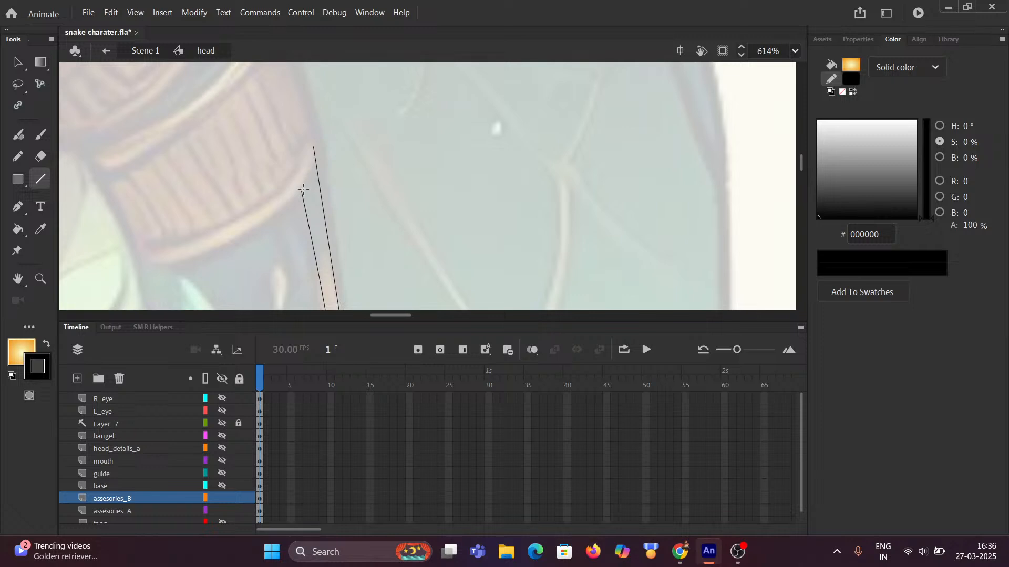
pyautogui.moveTo(302, 189); pyautogui.dragTo(314, 147)
pyautogui.scroll(-4, 310, 166)
# Bend the straight edges of the pendant at that cord's lower end into curves and align its lower tip with the reference drawing
pyautogui.moveTo(266, 262); pyautogui.dragTo(259, 109)
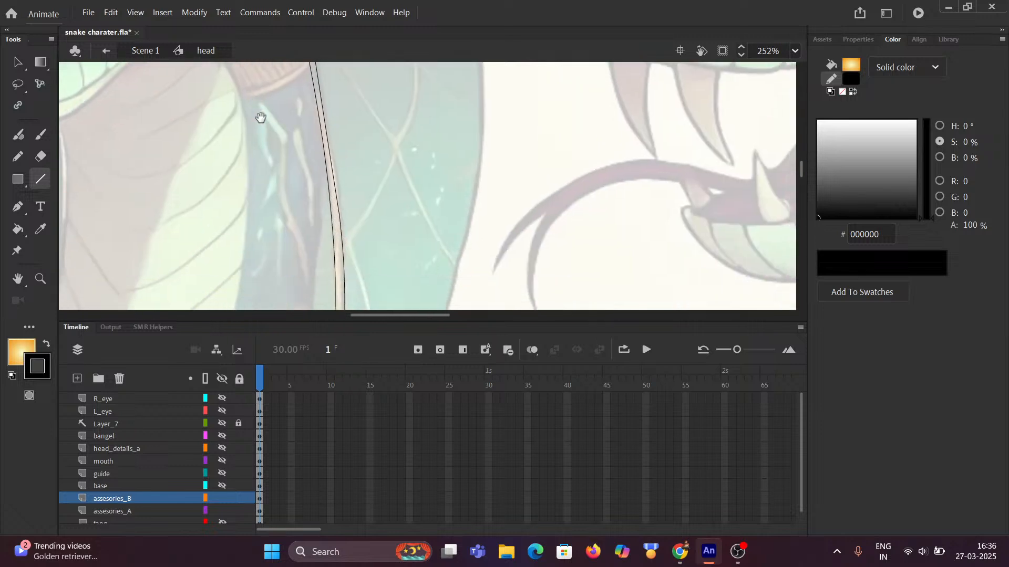
pyautogui.moveTo(246, 205); pyautogui.dragTo(266, 74)
pyautogui.moveTo(220, 215); pyautogui.dragTo(250, 120)
pyautogui.scroll(-10, 272, 230)
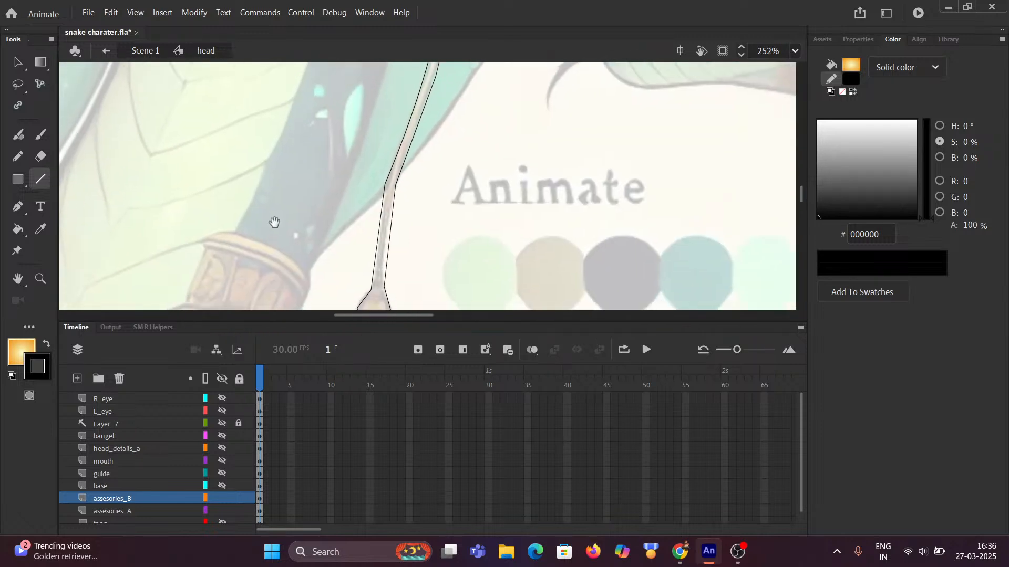
pyautogui.scroll(3, 420, 235)
pyautogui.scroll(3, 419, 235)
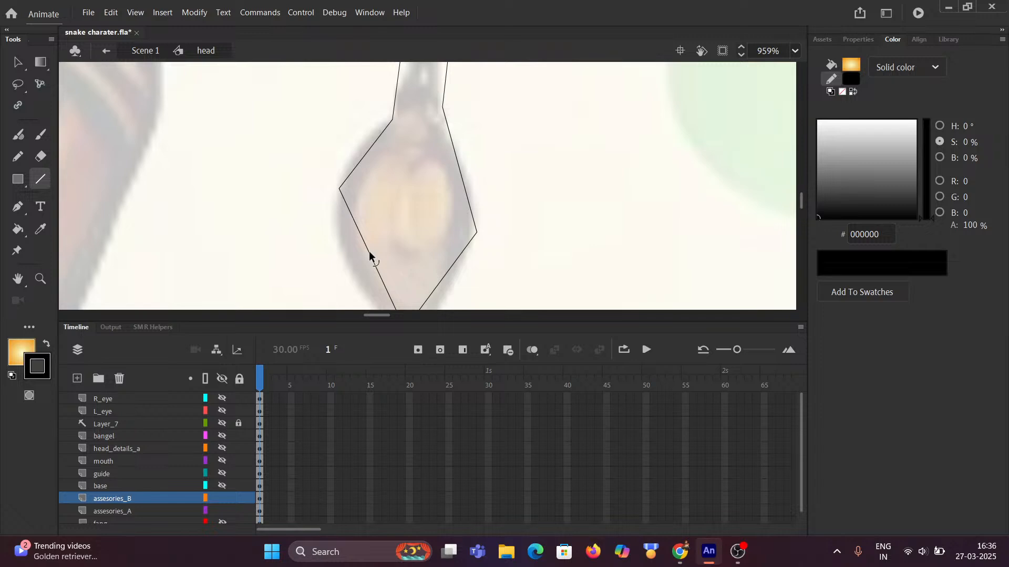
pyautogui.moveTo(368, 251); pyautogui.dragTo(347, 269)
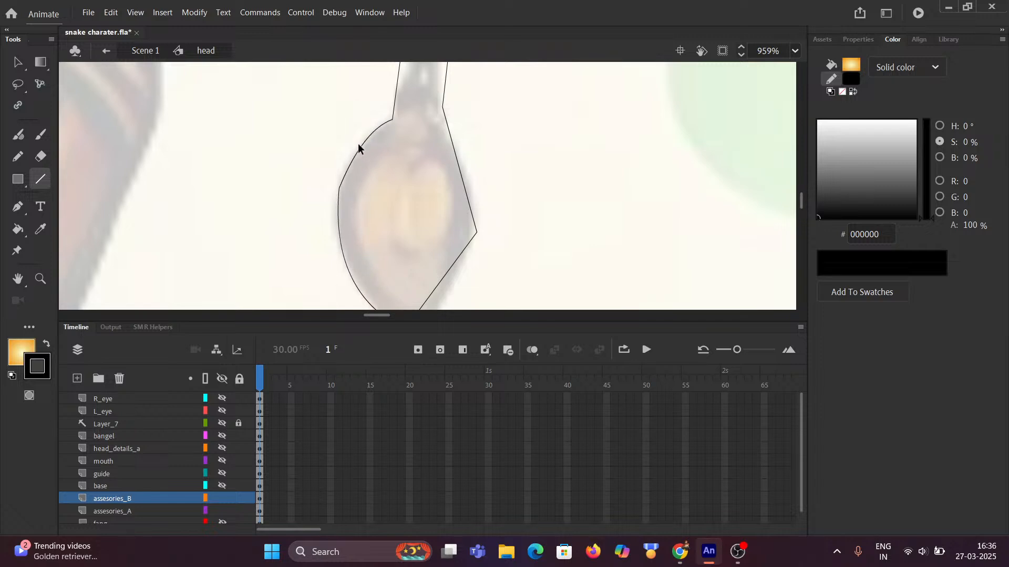
pyautogui.moveTo(458, 155); pyautogui.dragTo(464, 157)
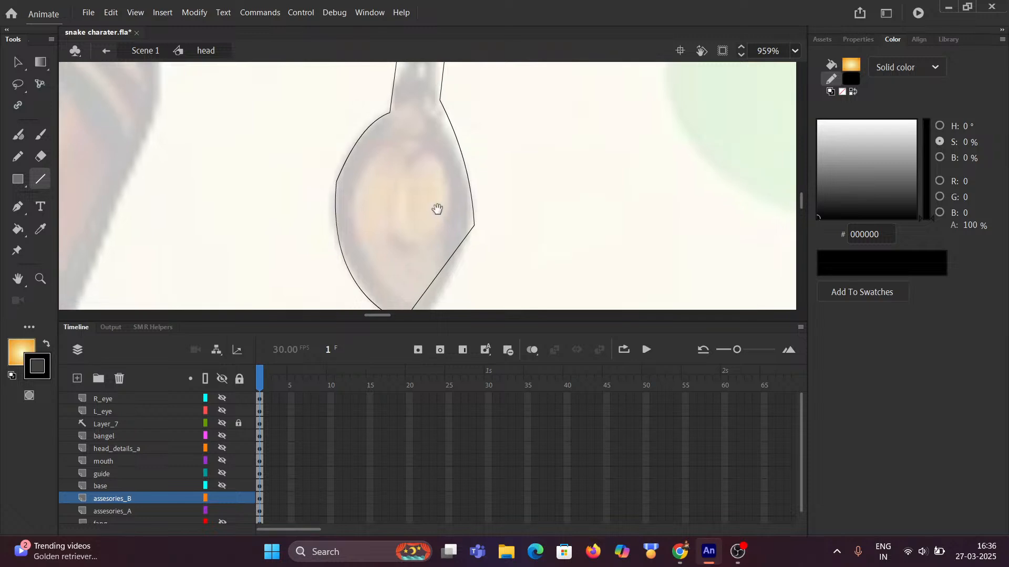
pyautogui.scroll(-3, 439, 219)
pyautogui.moveTo(422, 198); pyautogui.dragTo(432, 213)
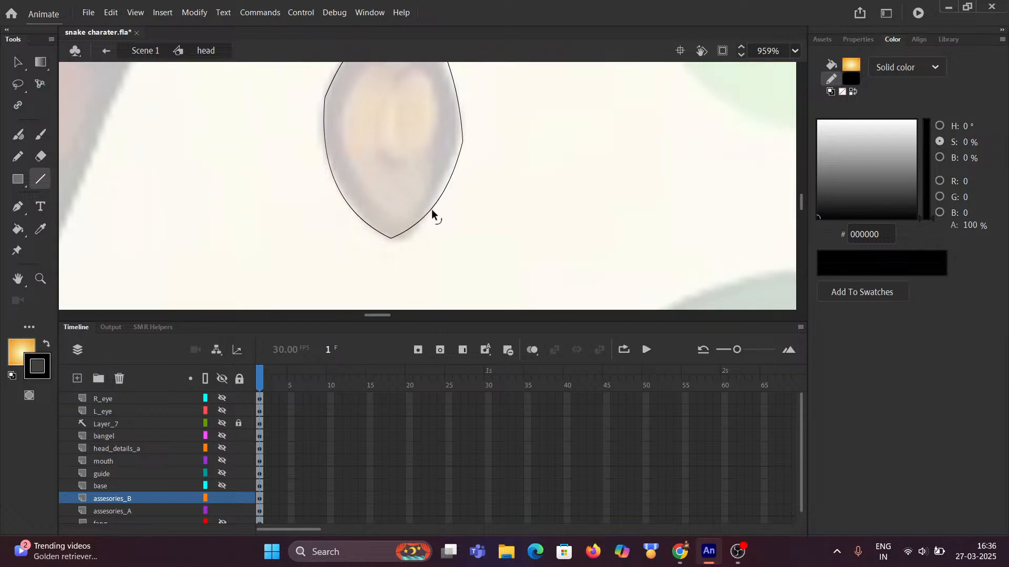
pyautogui.keyDown('ctrl'); pyautogui.click(402, 238); pyautogui.keyUp('ctrl')
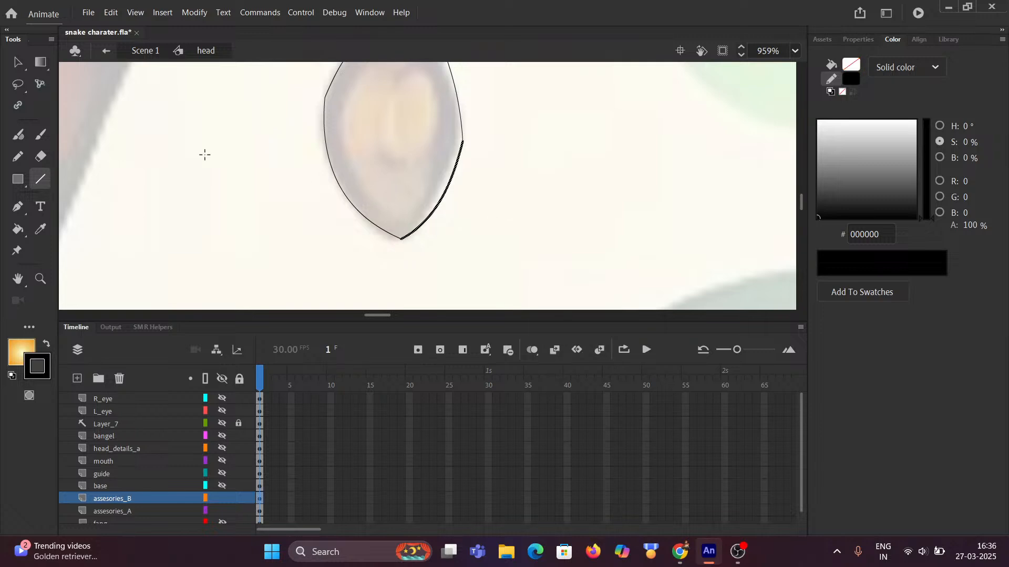
pyautogui.keyDown('ctrl'); pyautogui.click(301, 209); pyautogui.keyUp('ctrl')
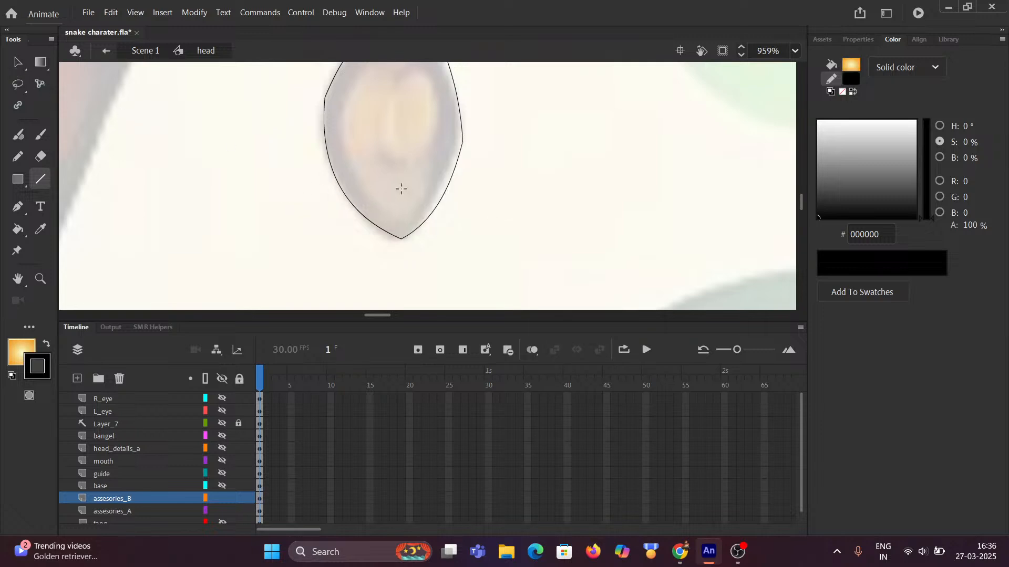
pyautogui.moveTo(459, 140); pyautogui.dragTo(459, 138)
pyautogui.scroll(4, 431, 173)
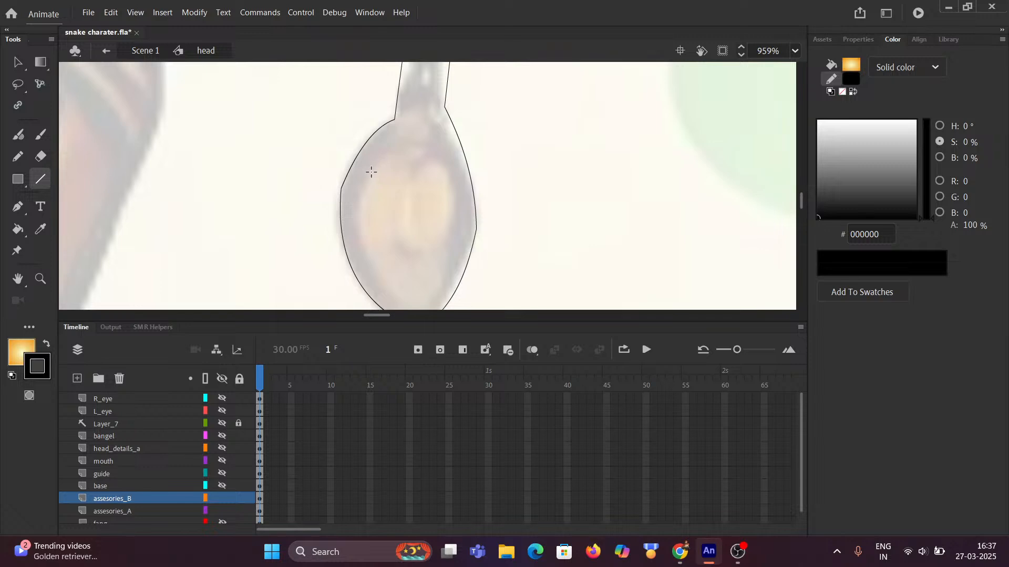
# Draw the curved inner teardrop outline inside the pendant, following the reference's golden centre
pyautogui.moveTo(366, 171); pyautogui.dragTo(381, 213)
pyautogui.scroll(-3, 402, 152)
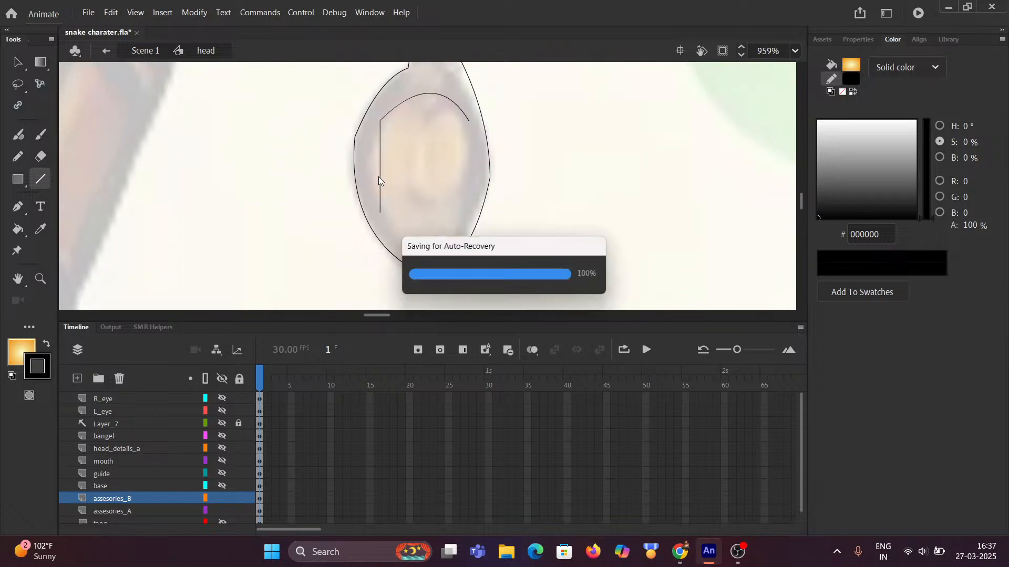
pyautogui.moveTo(379, 169); pyautogui.dragTo(373, 167)
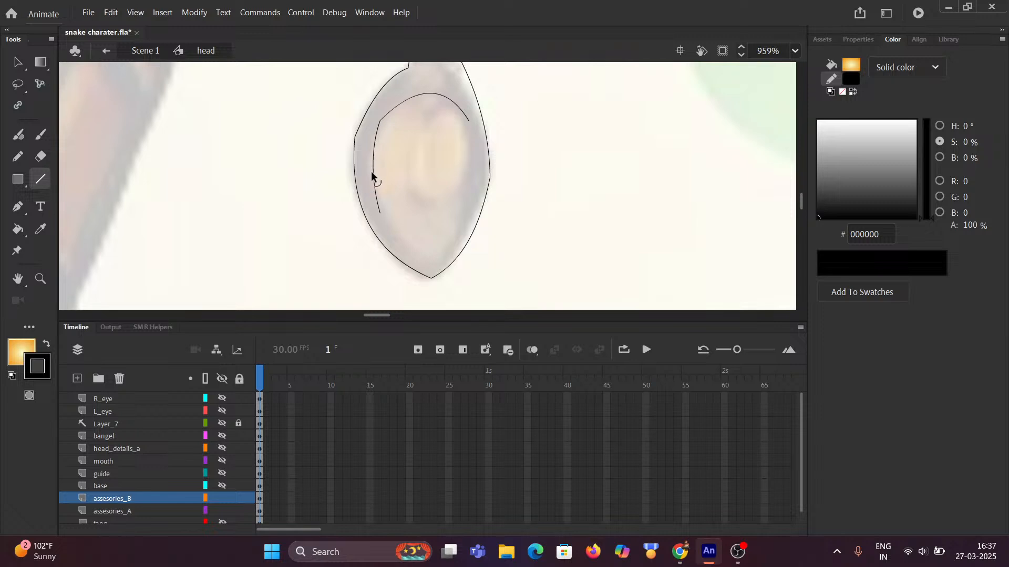
pyautogui.moveTo(379, 212)
pyautogui.mouseDown()
pyautogui.moveTo(408, 256)
pyautogui.moveTo(426, 256)
pyautogui.moveTo(469, 178)
pyautogui.moveTo(468, 120)
pyautogui.mouseUp()
pyautogui.moveTo(448, 221); pyautogui.dragTo(456, 219)
# On the assesories_A layer, extend both edges of the cord up to the snake's chin and close its upper end with a line
pyautogui.scroll(-10, 453, 158)
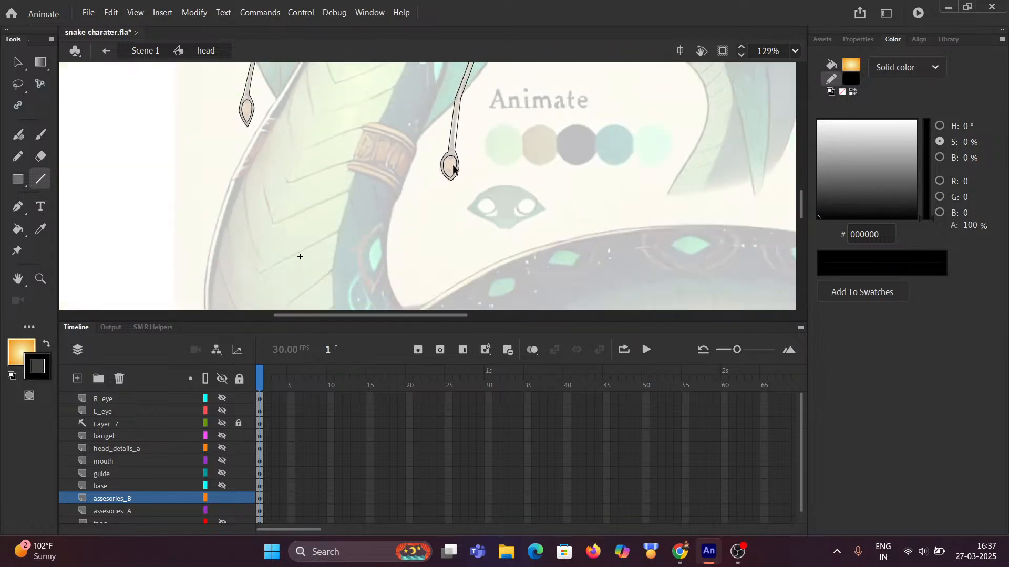
pyautogui.moveTo(384, 164); pyautogui.dragTo(379, 274)
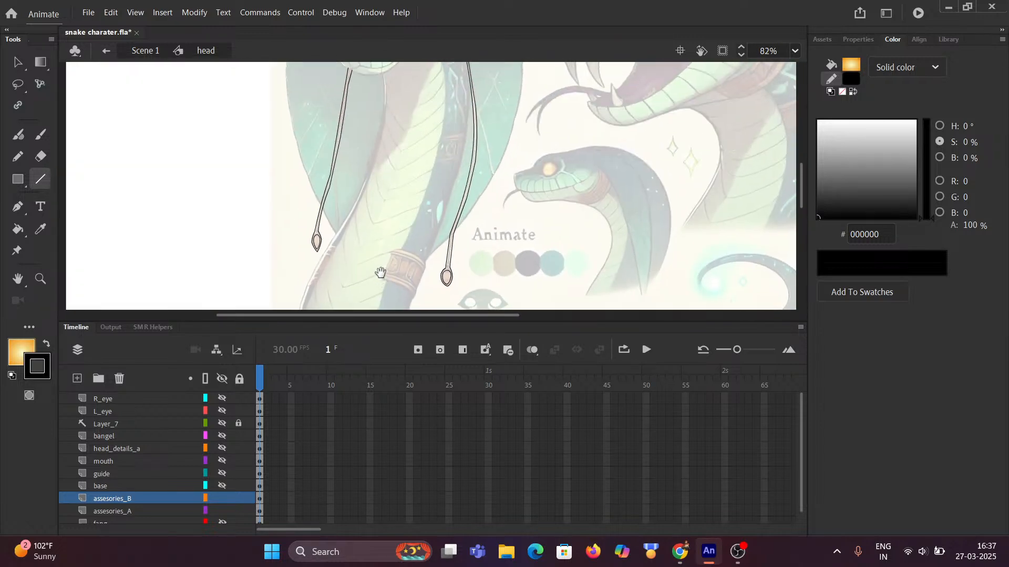
pyautogui.scroll(2, 373, 194)
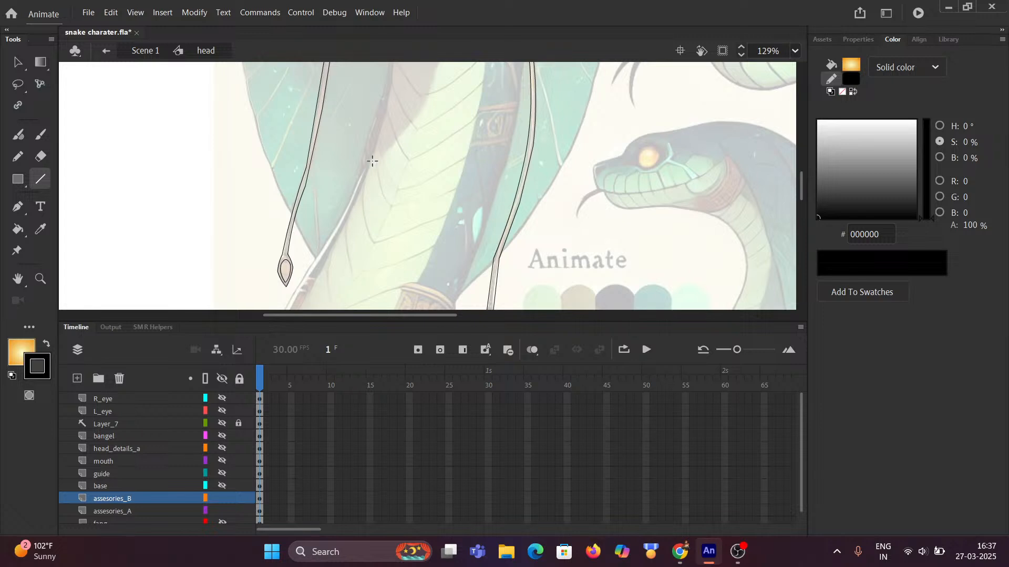
pyautogui.moveTo(371, 162); pyautogui.dragTo(398, 258)
pyautogui.scroll(-2, 421, 179)
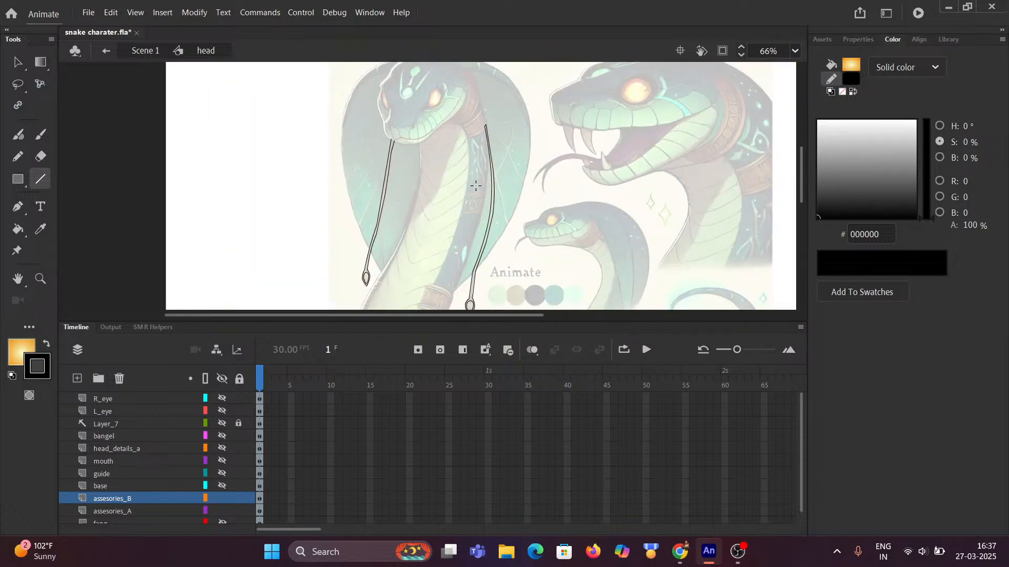
pyautogui.scroll(6, 394, 147)
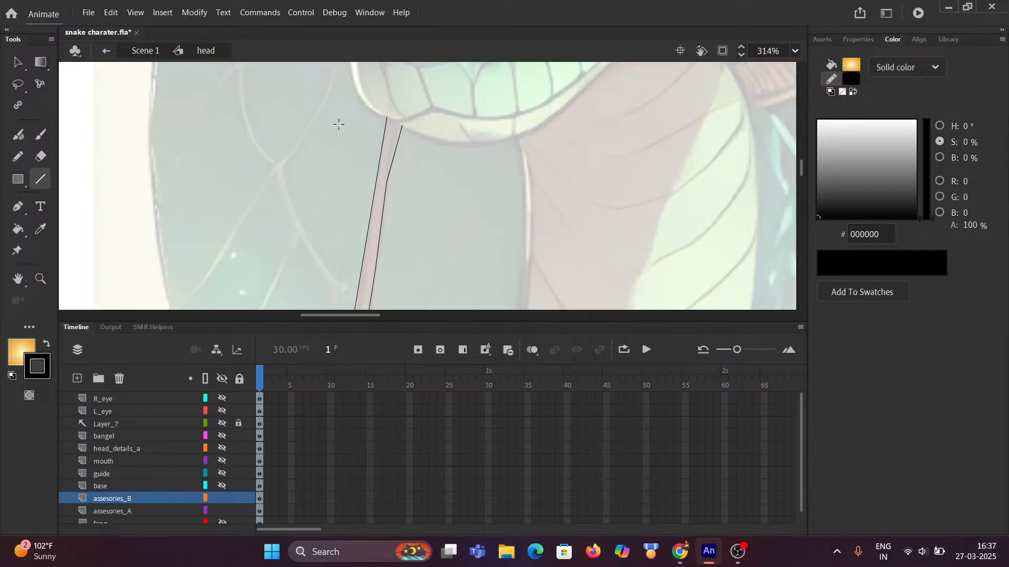
pyautogui.moveTo(336, 127); pyautogui.dragTo(344, 159)
pyautogui.scroll(1, 345, 159)
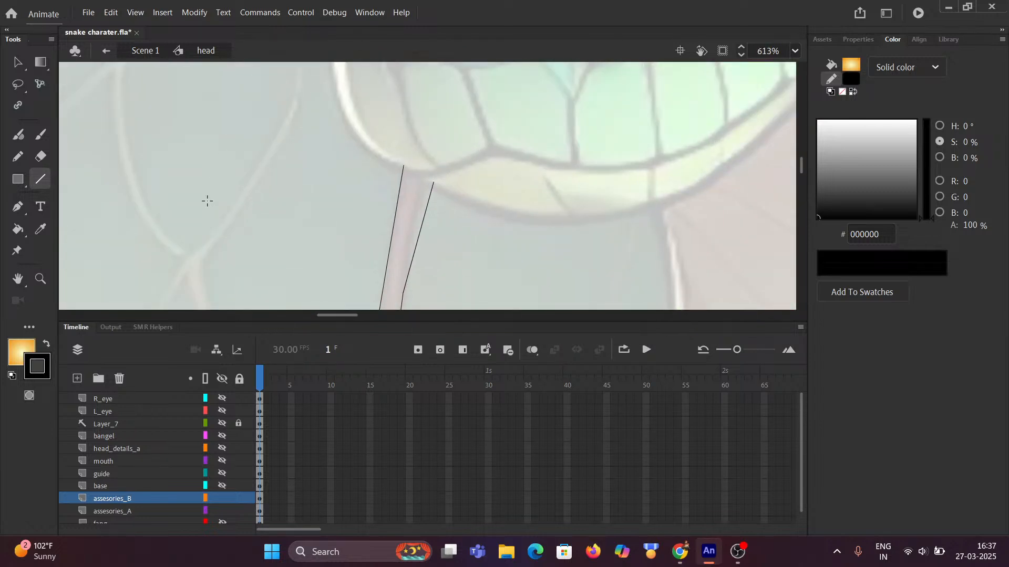
pyautogui.click(125, 510)
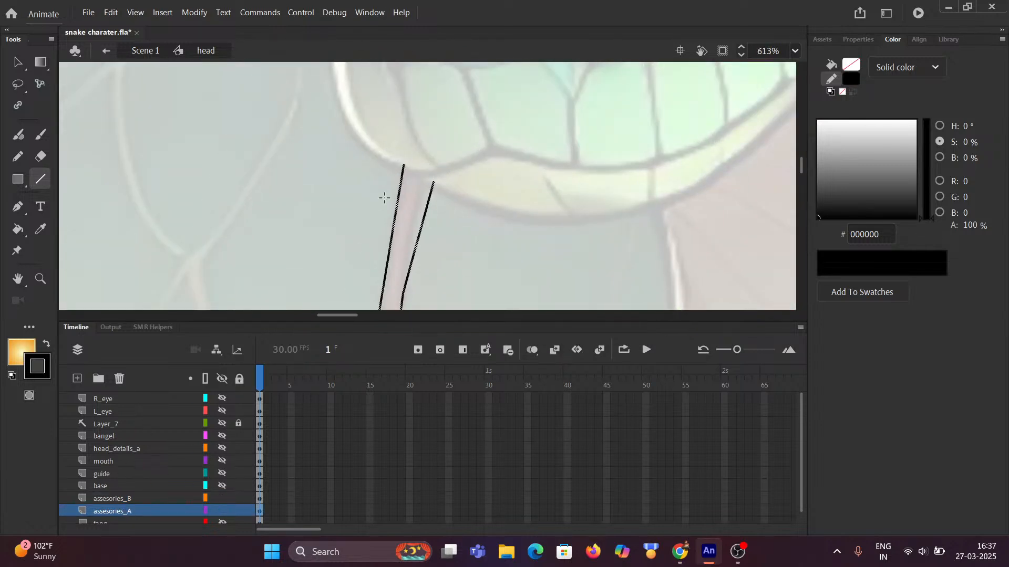
pyautogui.click(18, 62)
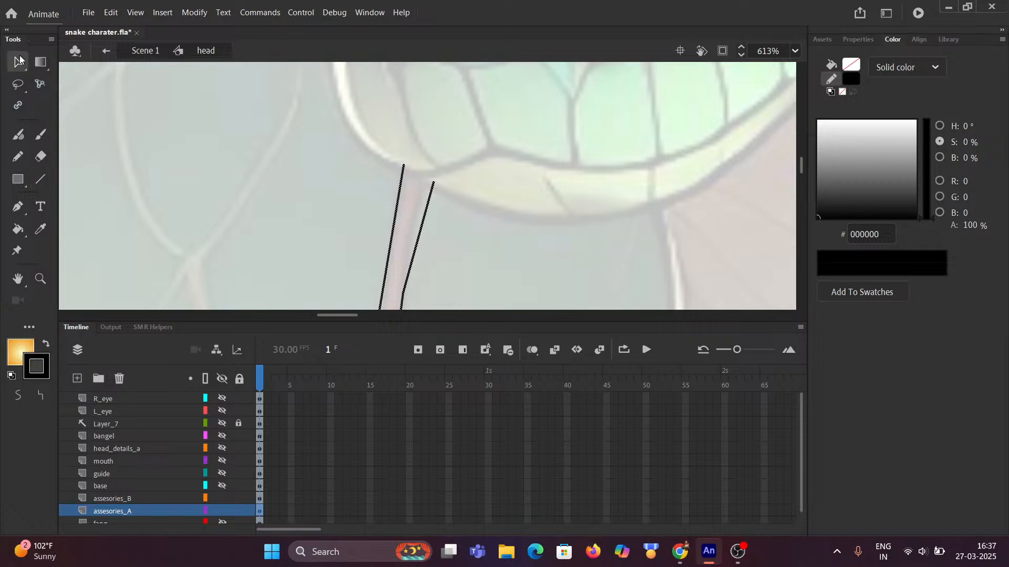
pyautogui.click(321, 136)
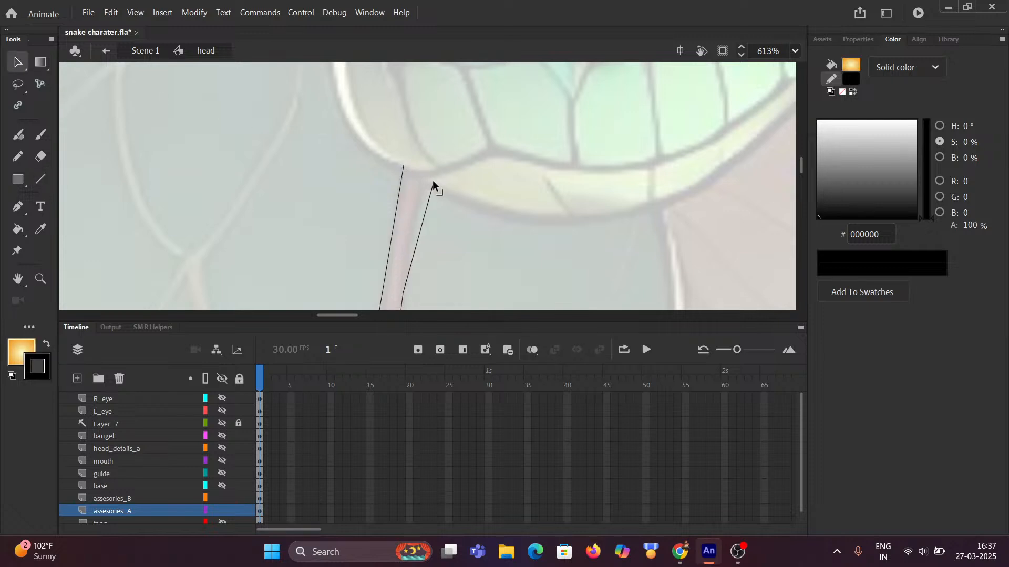
pyautogui.moveTo(433, 180)
pyautogui.mouseDown()
pyautogui.moveTo(438, 166)
pyautogui.moveTo(405, 159)
pyautogui.mouseUp()
pyautogui.click(40, 179)
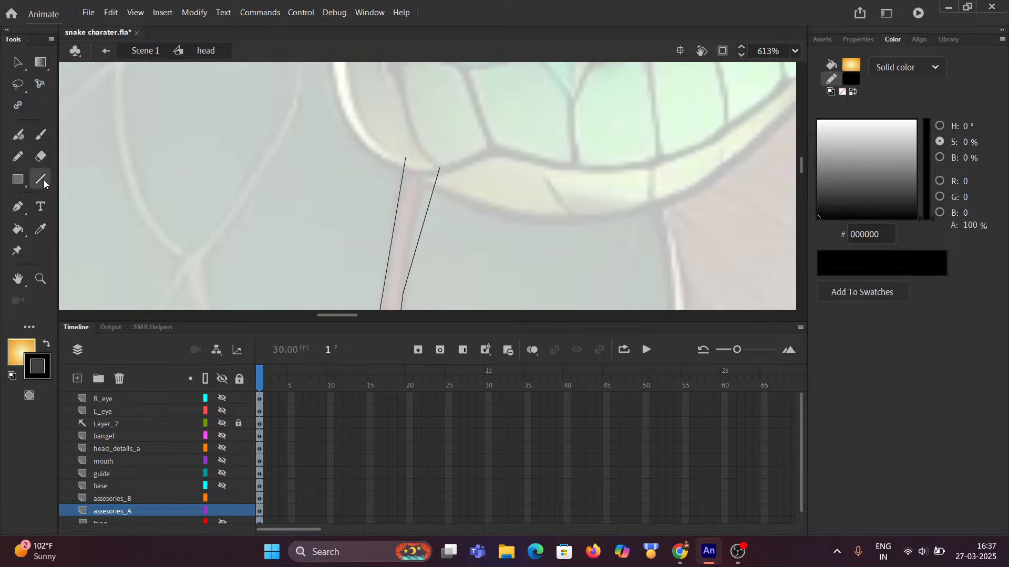
pyautogui.moveTo(439, 168)
pyautogui.mouseDown()
pyautogui.moveTo(405, 158)
pyautogui.moveTo(420, 159)
pyautogui.mouseUp()
# Set the stroke to none, and restore the default black stroke and white fill
pyautogui.scroll(-5, 419, 165)
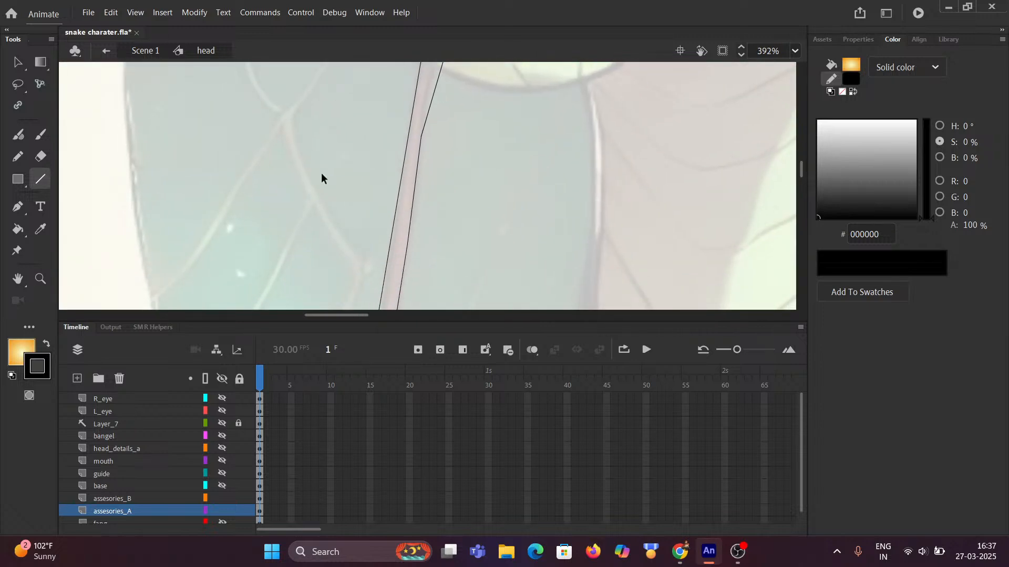
pyautogui.scroll(-3, 428, 196)
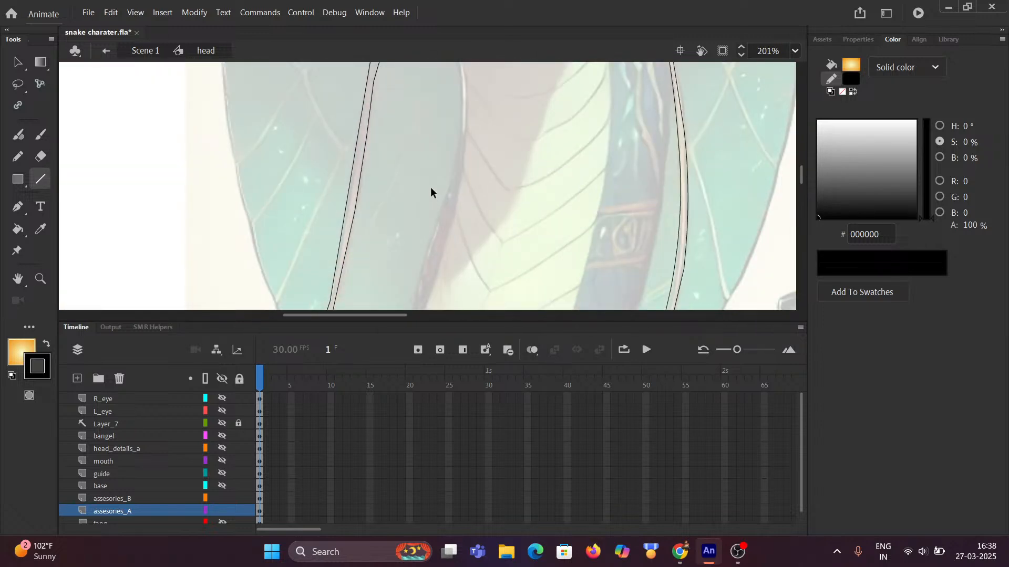
pyautogui.click(901, 68)
pyautogui.click(893, 88)
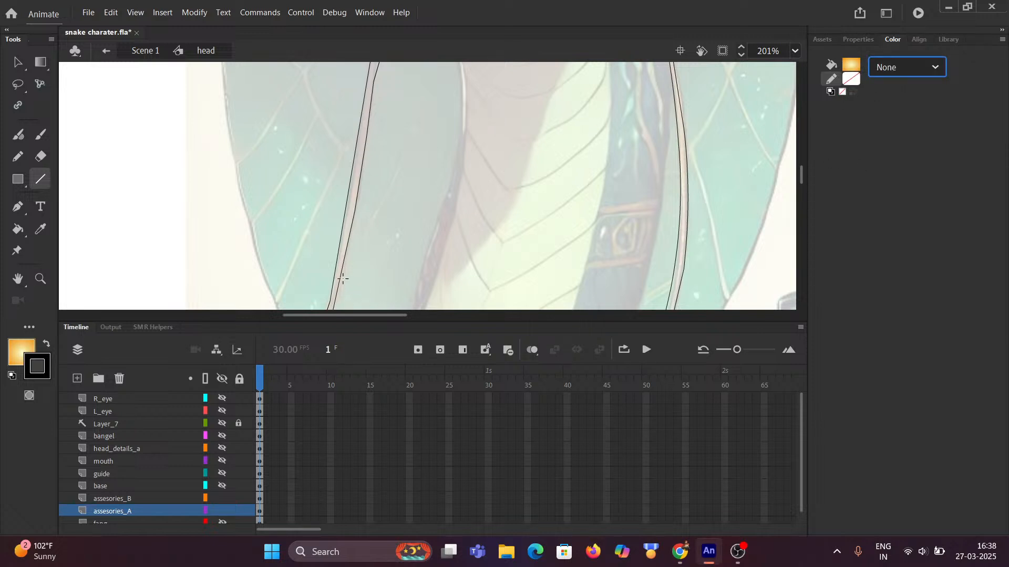
pyautogui.click(11, 377)
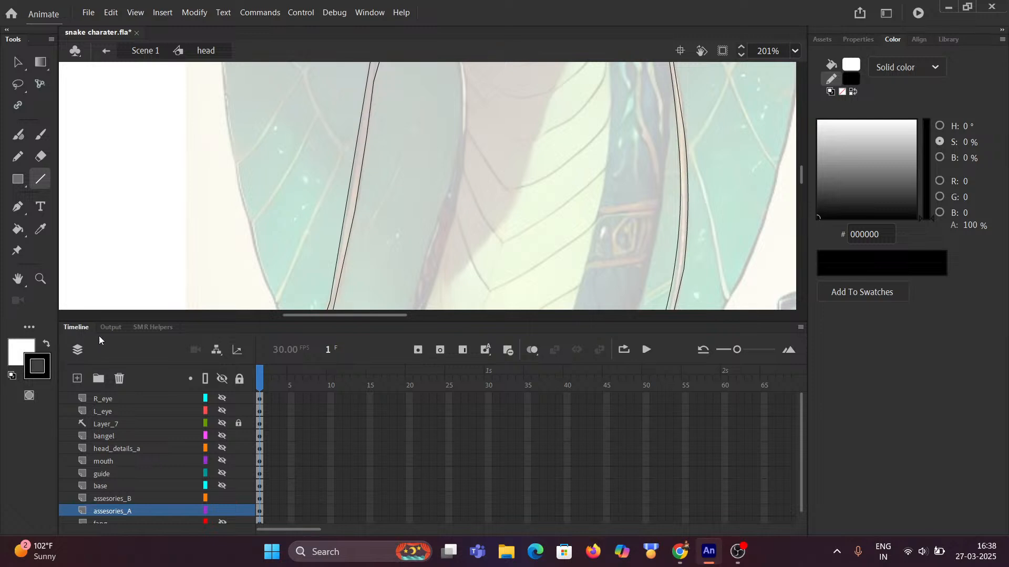
# Show the bangel layer and sample the orange radial gradient from the lower armband with the Eyedropper
pyautogui.scroll(-5, 209, 252)
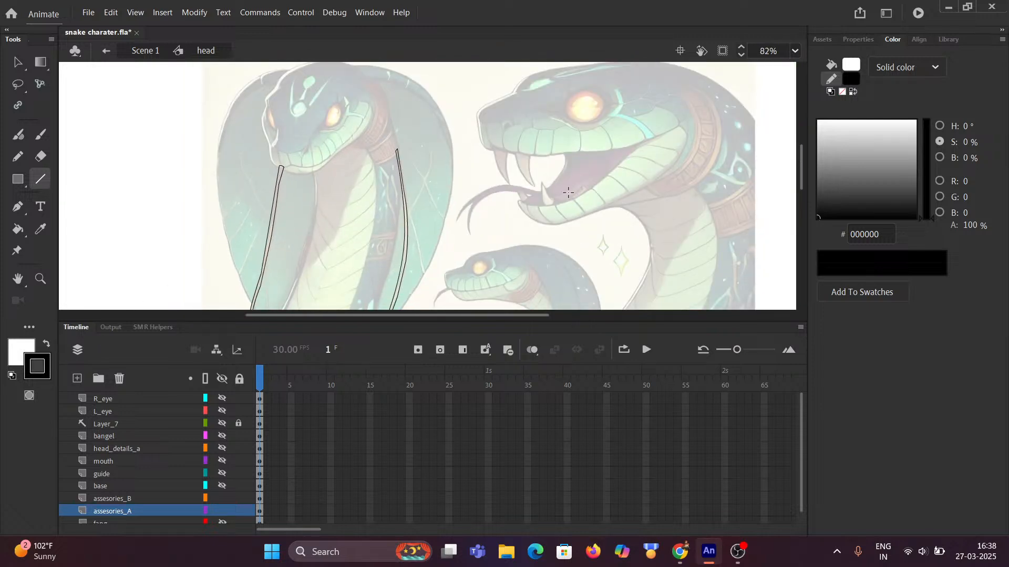
pyautogui.scroll(-3, 542, 217)
pyautogui.scroll(2, 408, 265)
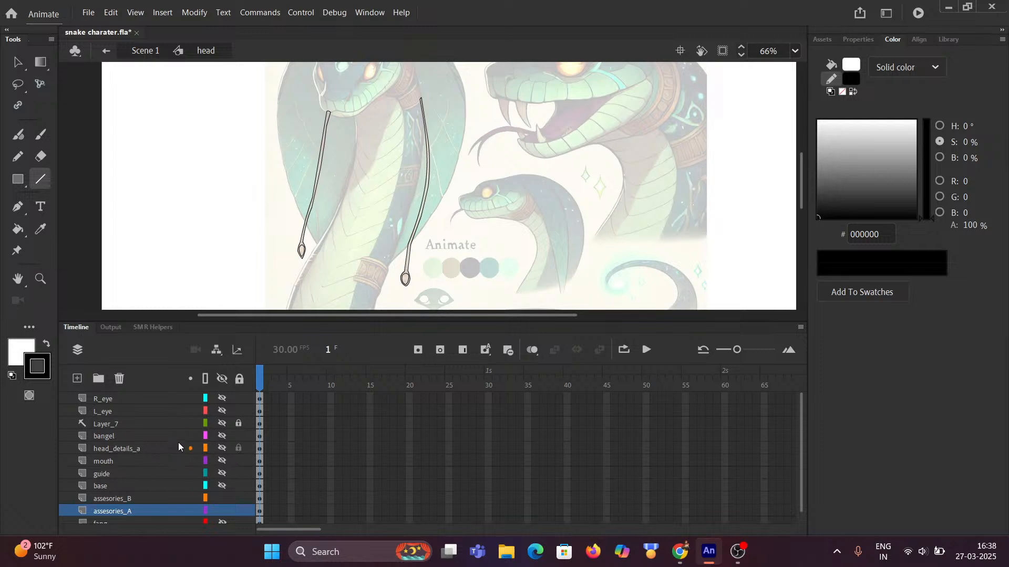
pyautogui.click(221, 437)
pyautogui.scroll(6, 396, 277)
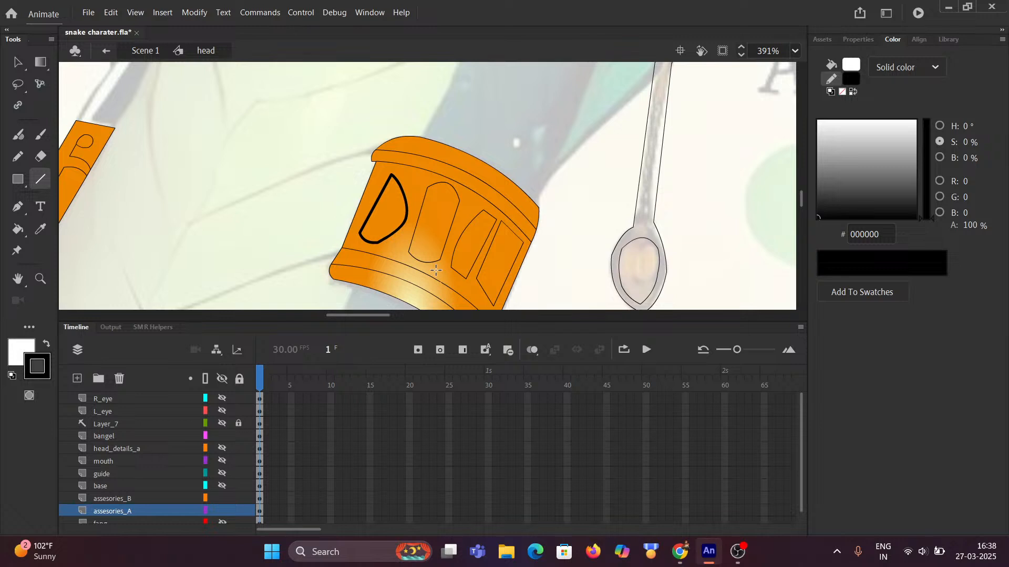
pyautogui.press('i')
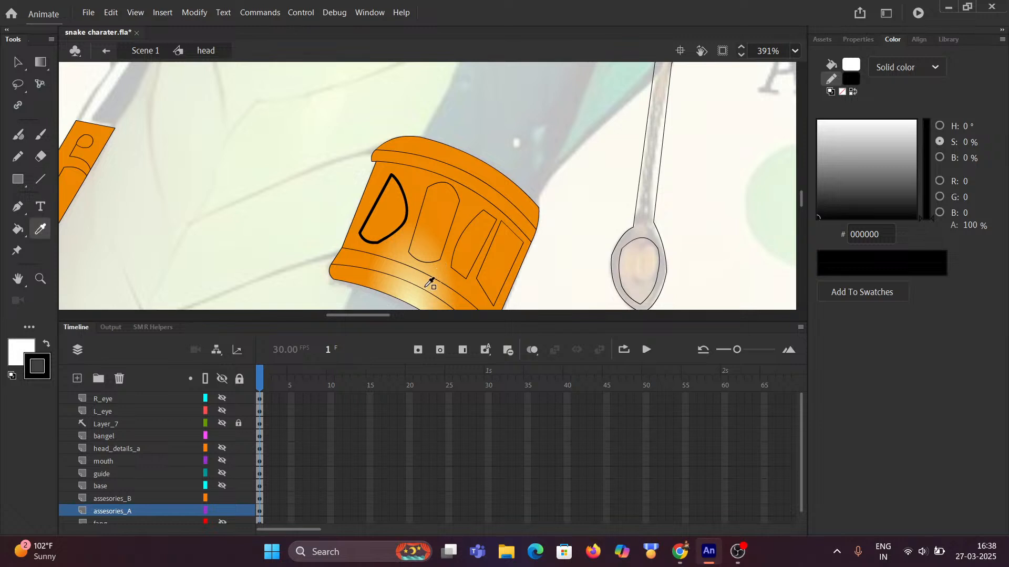
pyautogui.click(427, 288)
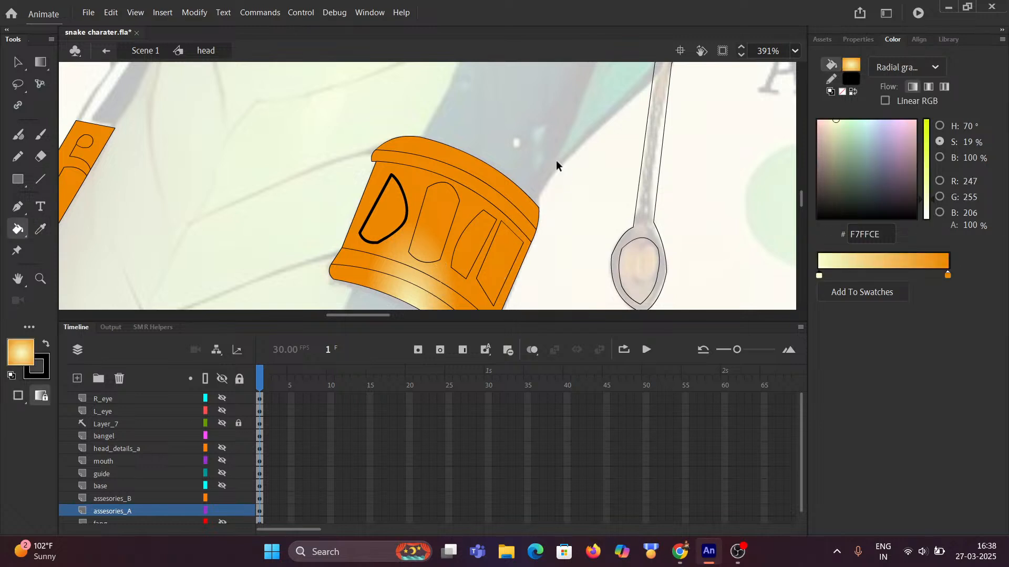
# Fill the assesories_A cord and its pendant rim with the sampled orange gradient using the Paint Bucket
pyautogui.scroll(-4, 556, 163)
pyautogui.scroll(-2, 446, 235)
pyautogui.scroll(4, 464, 243)
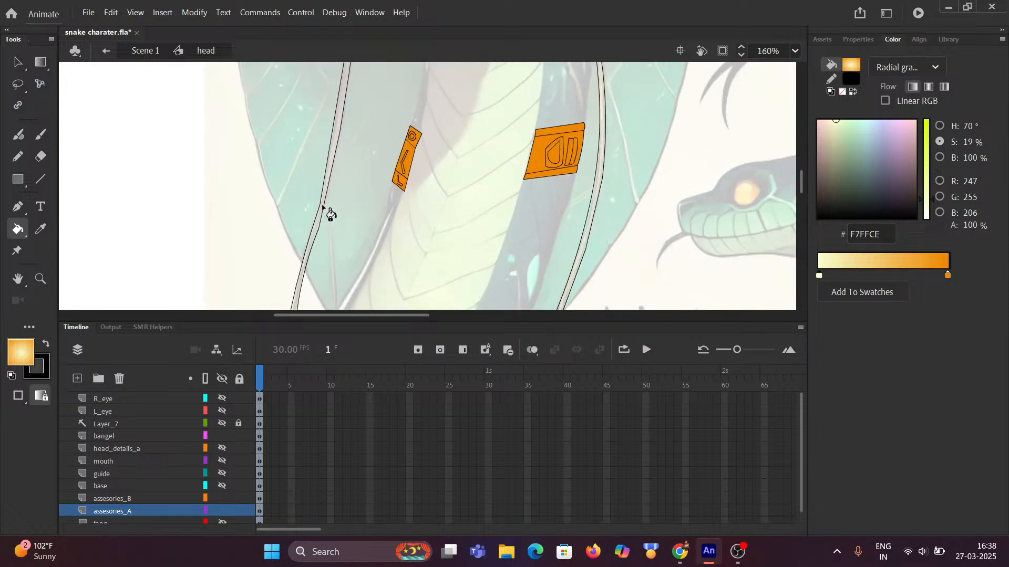
pyautogui.click(327, 189)
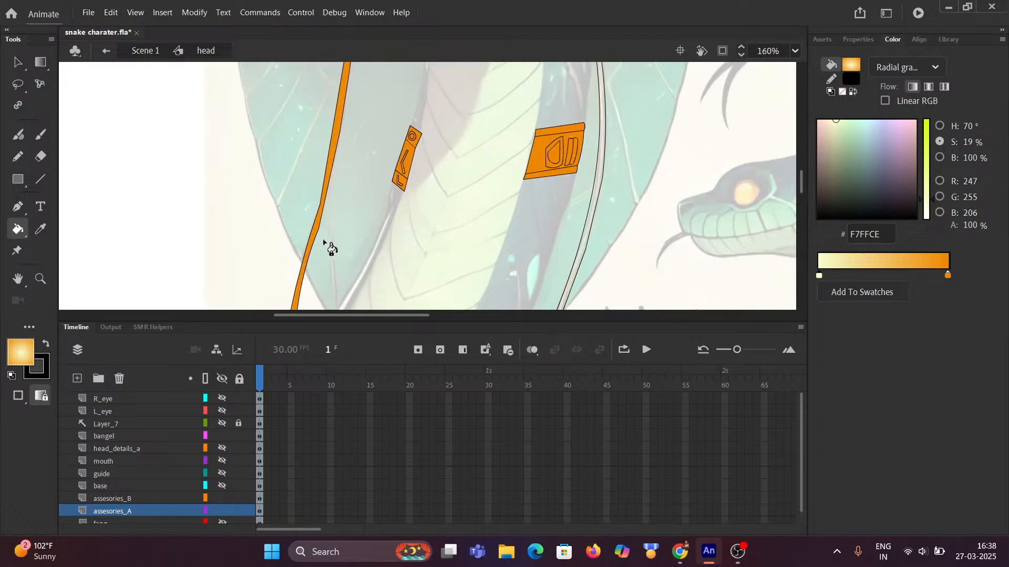
pyautogui.scroll(-2, 323, 255)
pyautogui.scroll(8, 322, 257)
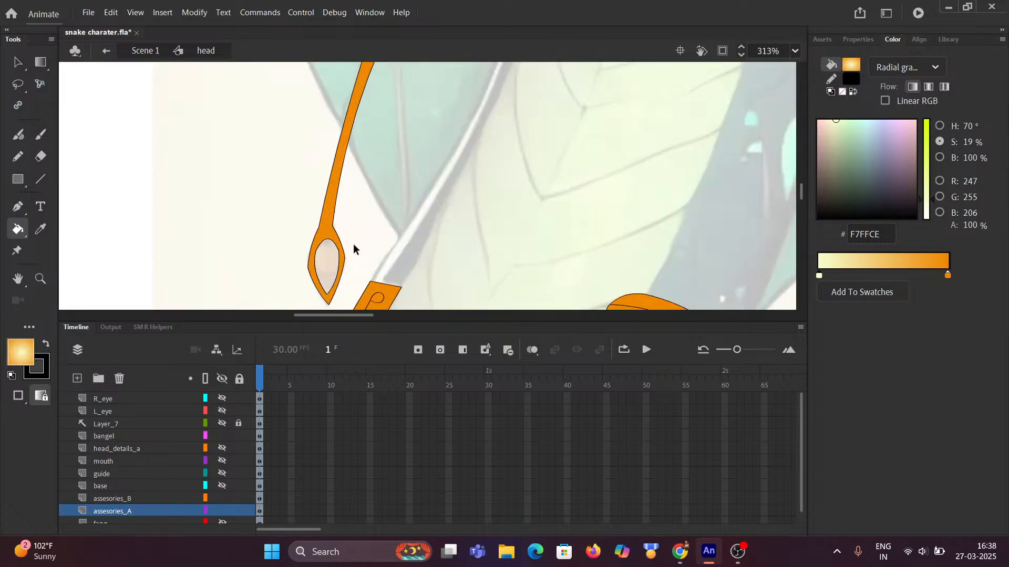
pyautogui.scroll(-3, 353, 244)
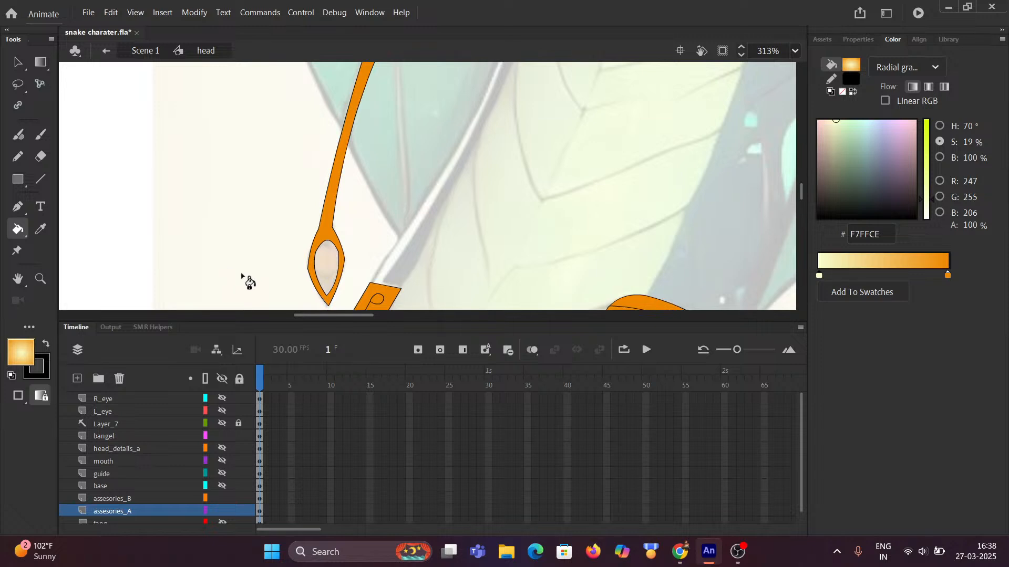
pyautogui.click(899, 67)
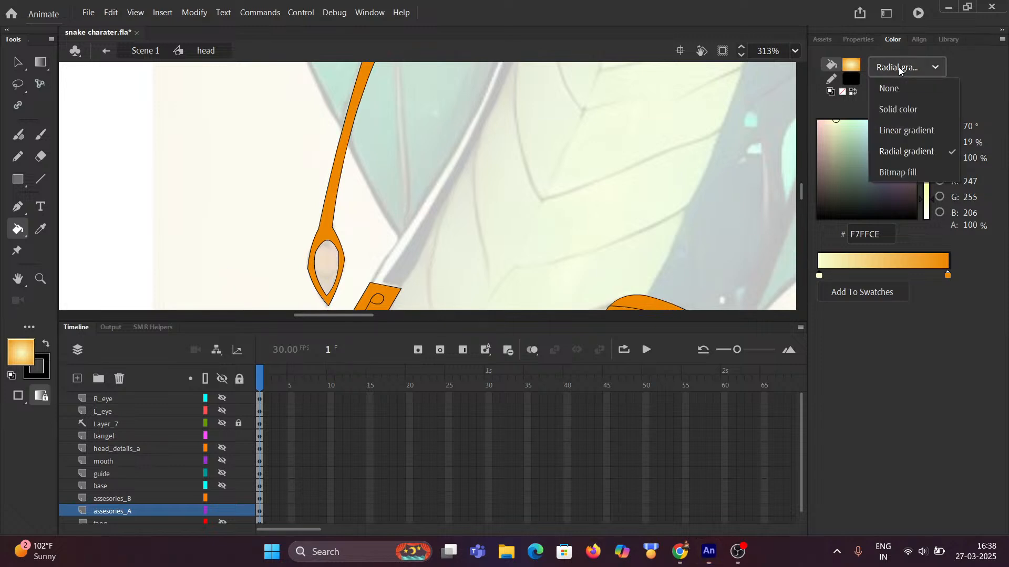
pyautogui.click(898, 87)
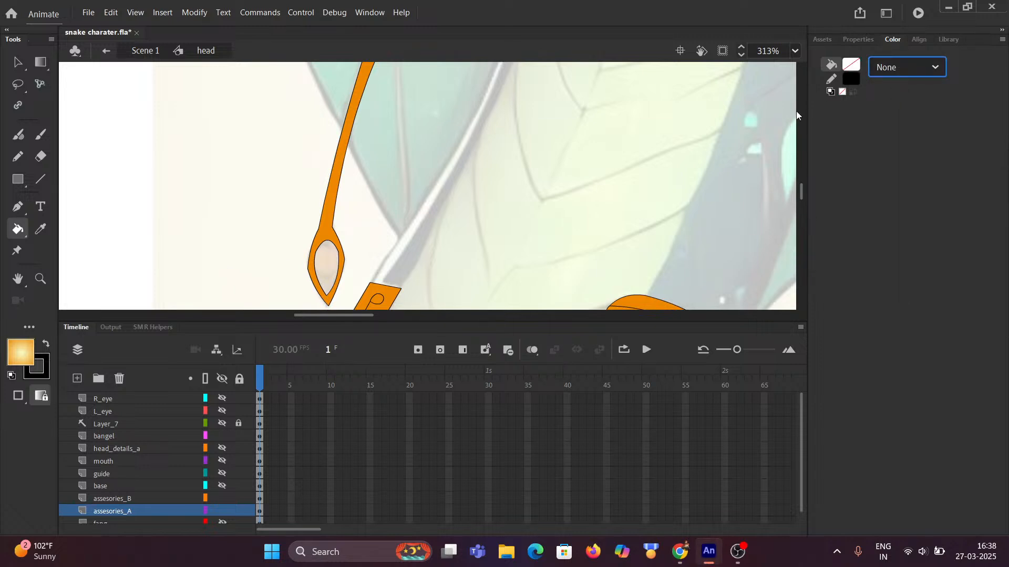
pyautogui.click(881, 70)
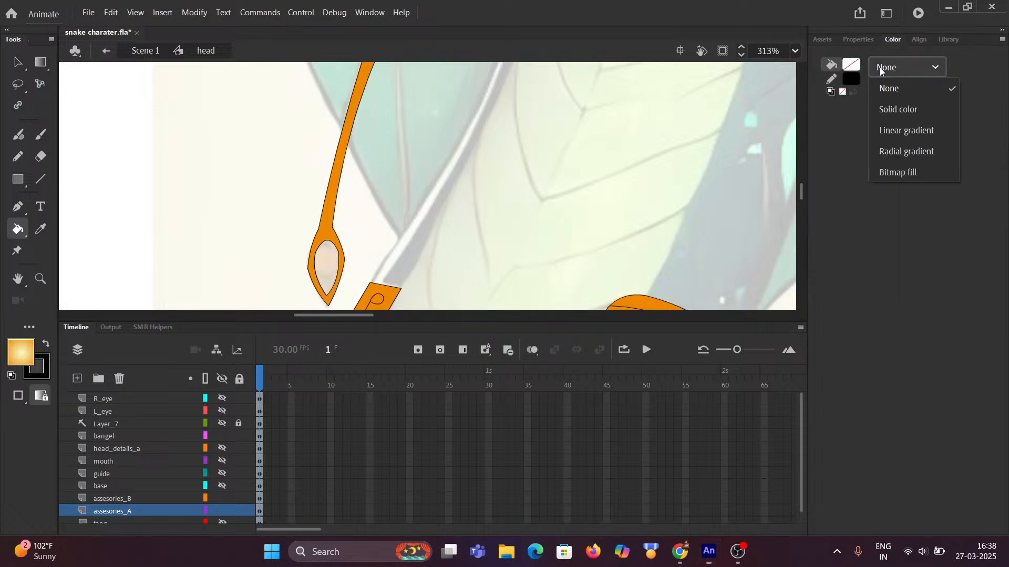
pyautogui.click(896, 108)
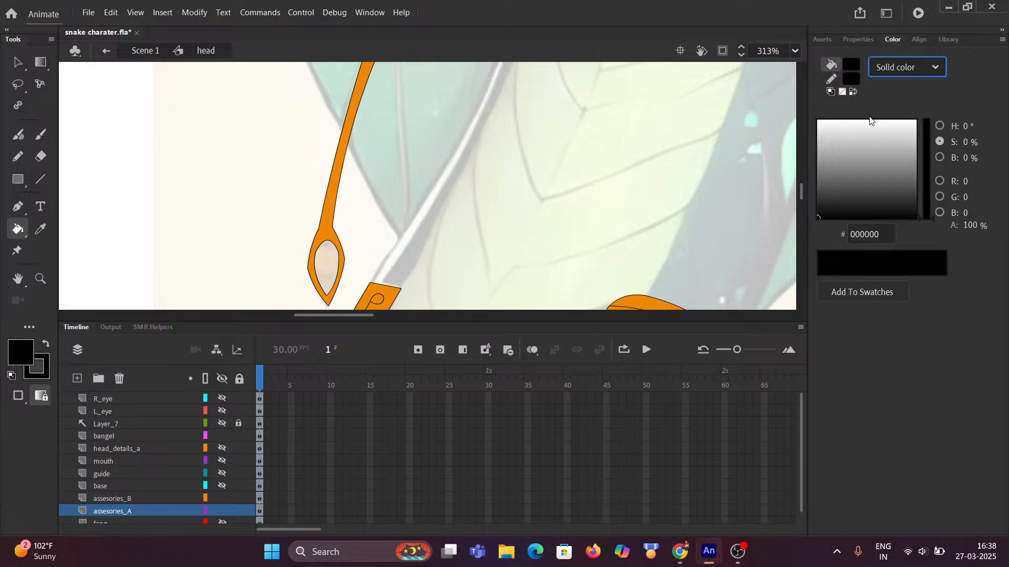
pyautogui.keyDown('alt'); pyautogui.click(351, 159); pyautogui.keyUp('alt')
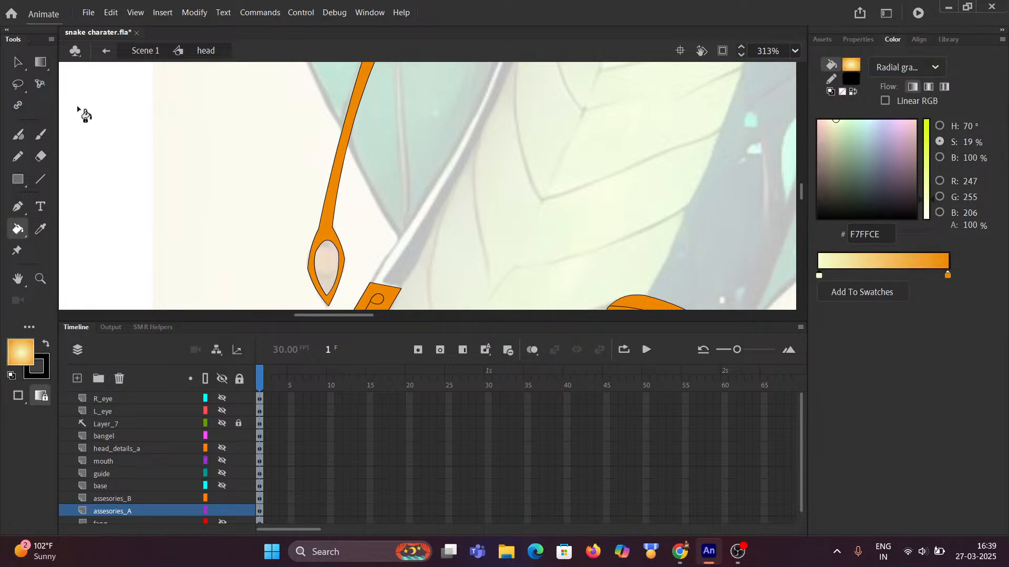
# Examine the orange-filled cord and its pendant, and the unfilled hanging cord on the other side of the snake's neck
pyautogui.click(17, 65)
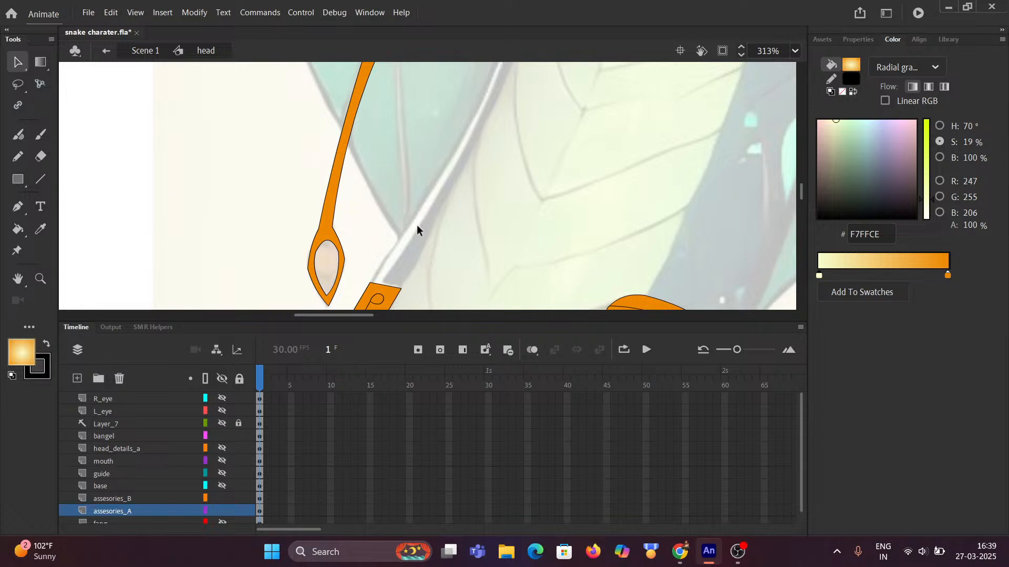
pyautogui.scroll(-3, 438, 235)
pyautogui.scroll(-2, 509, 213)
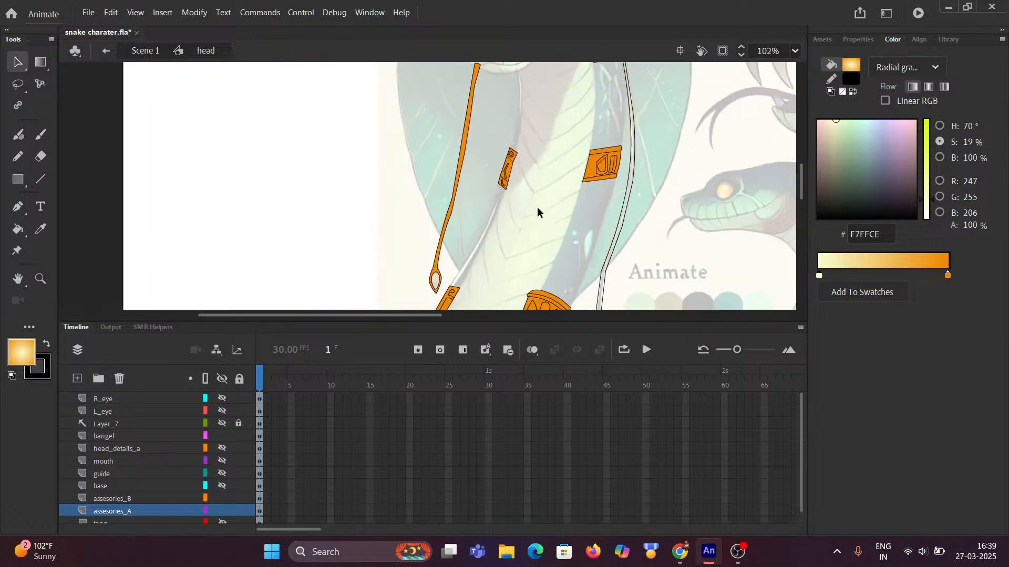
pyautogui.moveTo(505, 232); pyautogui.dragTo(514, 174)
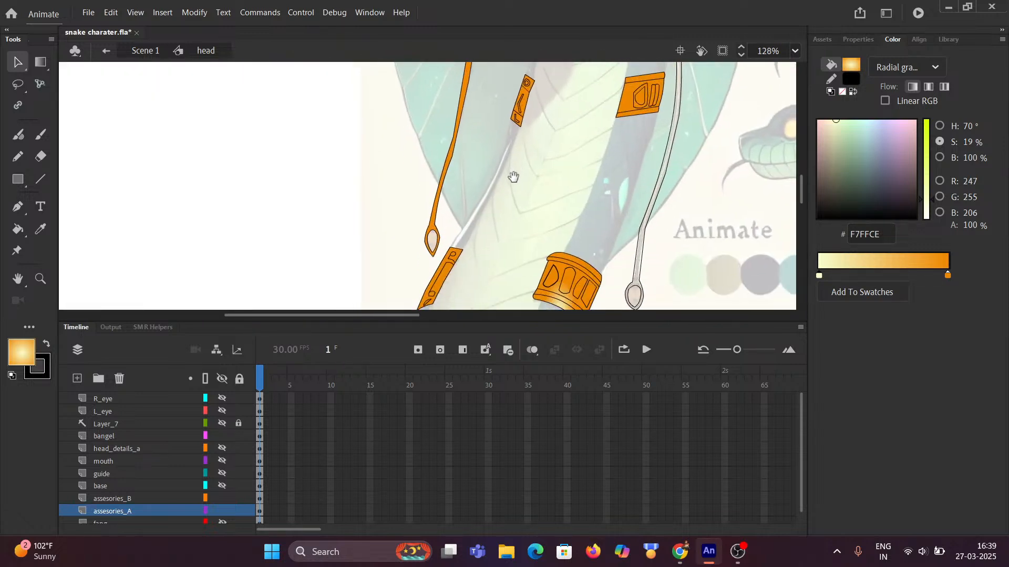
pyautogui.scroll(5, 457, 173)
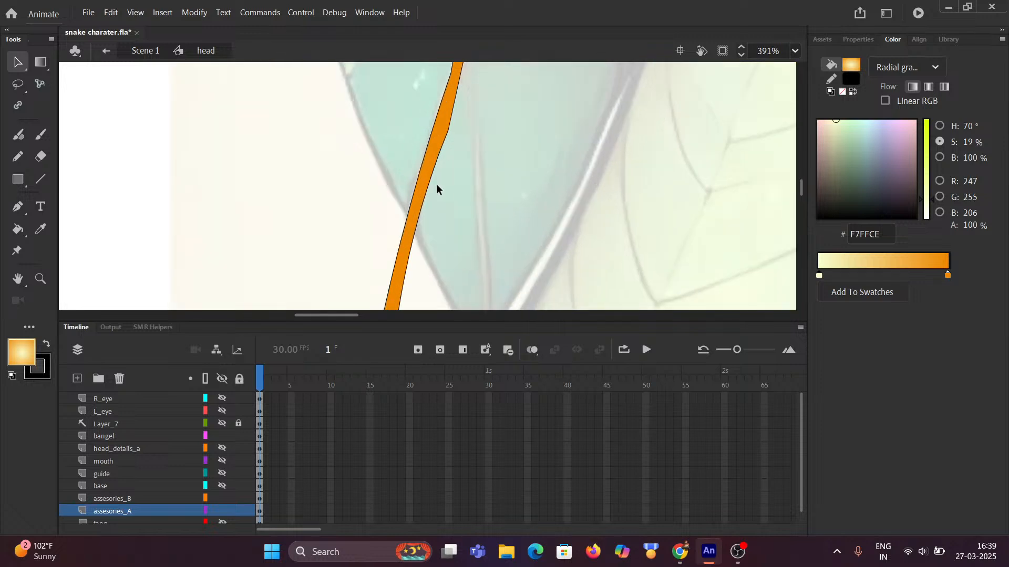
pyautogui.scroll(-3, 425, 185)
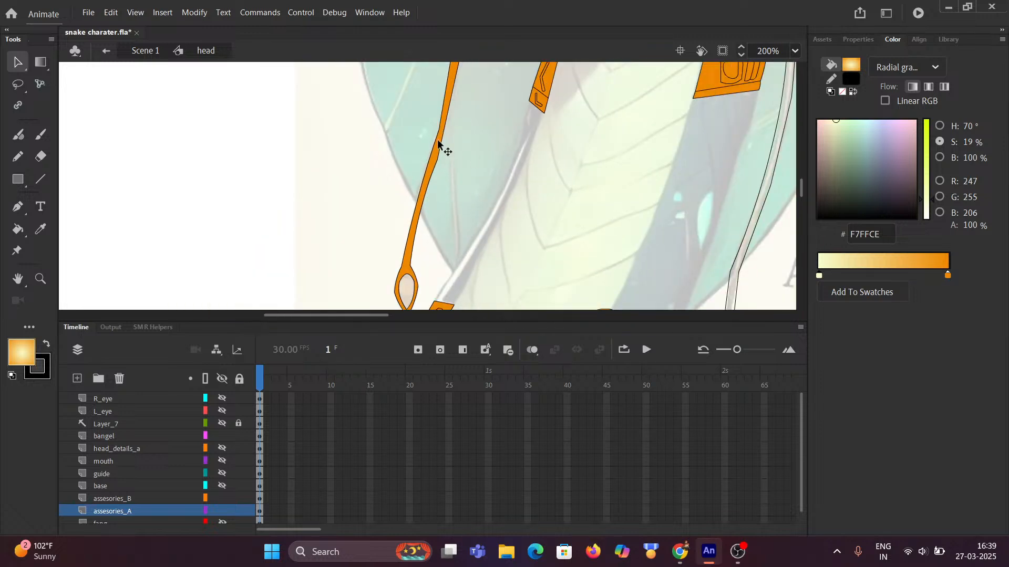
pyautogui.scroll(-3, 558, 142)
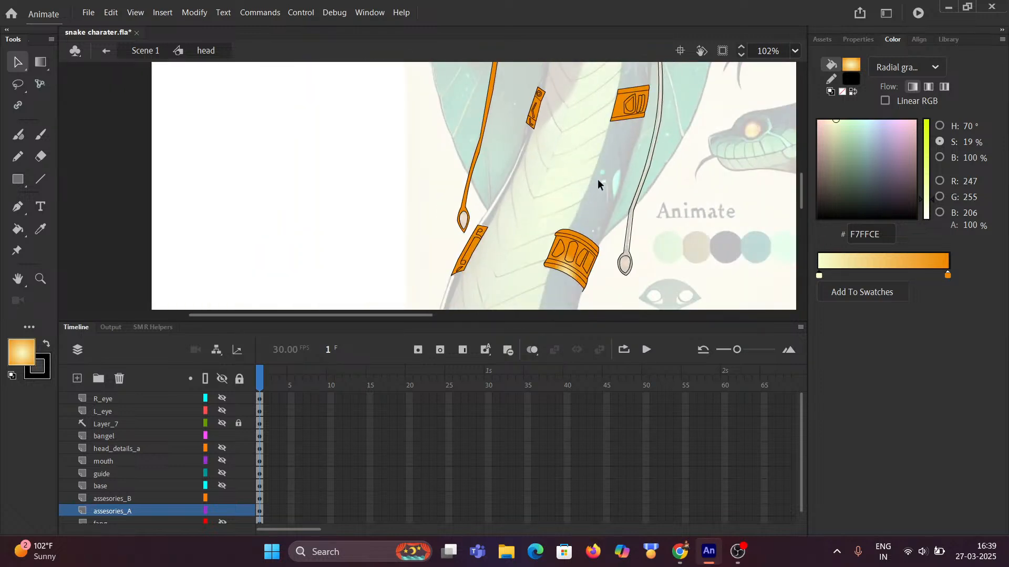
pyautogui.scroll(3, 604, 157)
pyautogui.moveTo(583, 138); pyautogui.dragTo(369, 144)
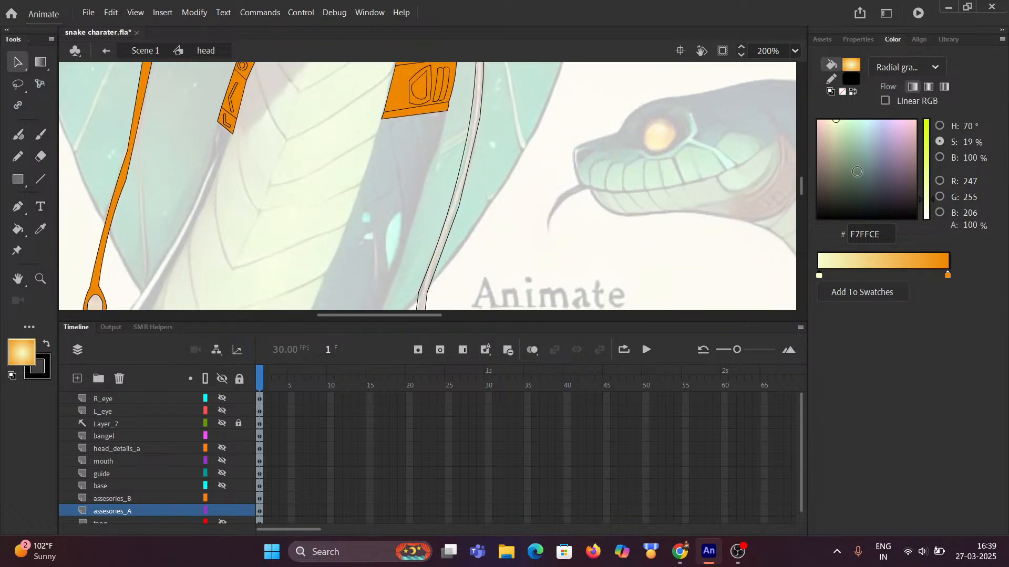
# Switch the fill to a solid color and show the Layer_7 reference artwork
pyautogui.click(893, 67)
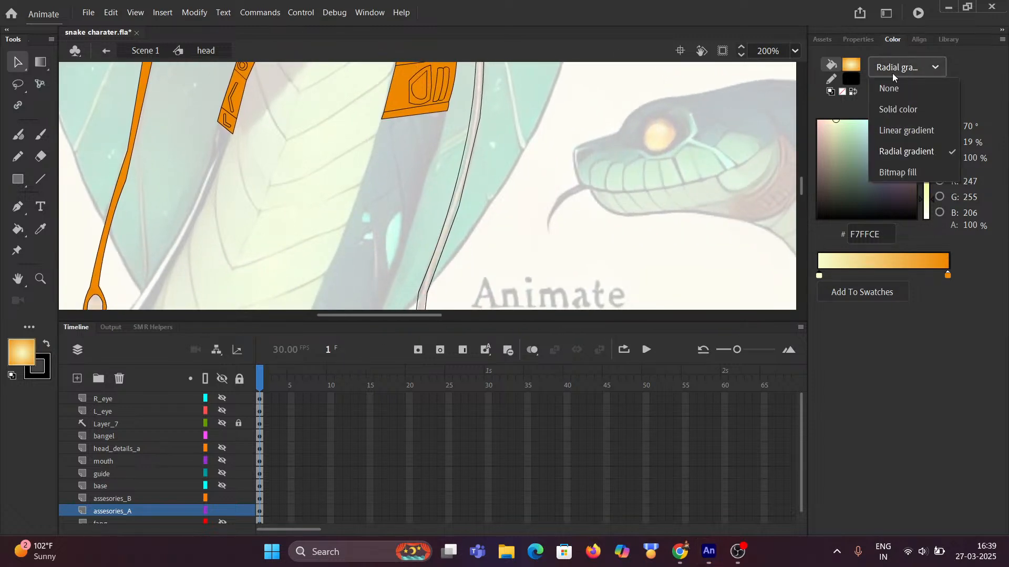
pyautogui.click(898, 109)
pyautogui.scroll(-5, 585, 137)
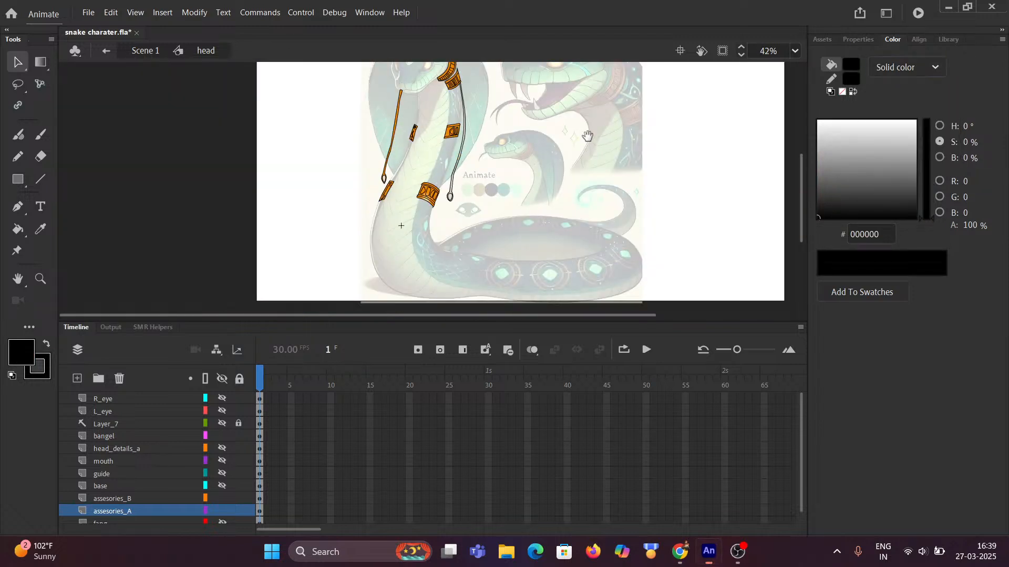
pyautogui.moveTo(598, 127); pyautogui.dragTo(561, 150)
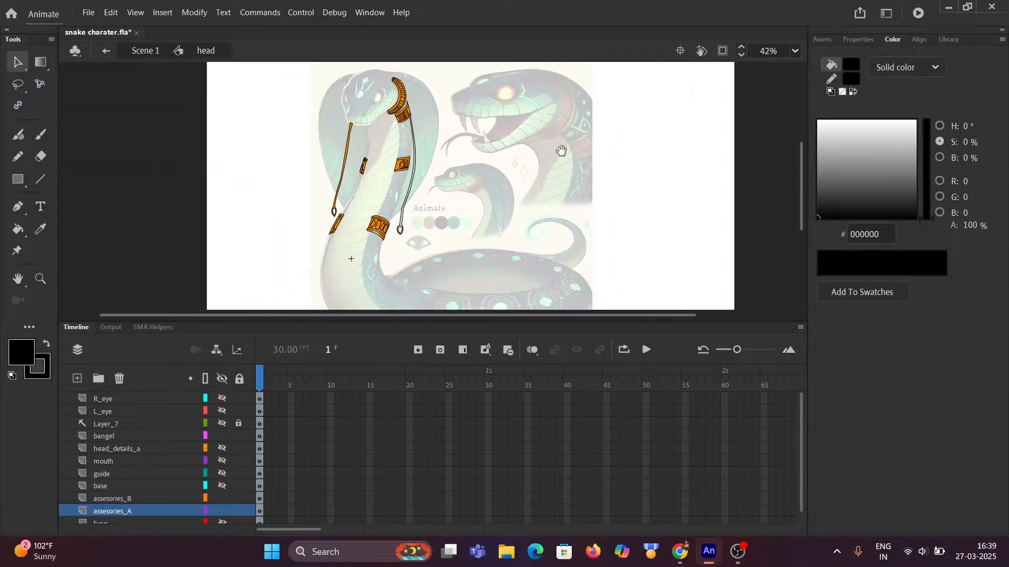
pyautogui.click(221, 424)
# Sample the gold color AD8C35 from the lower rim of the reference snake's neck band with the Eyedropper
pyautogui.scroll(3, 516, 214)
pyautogui.moveTo(598, 132); pyautogui.dragTo(445, 189)
pyautogui.scroll(4, 445, 189)
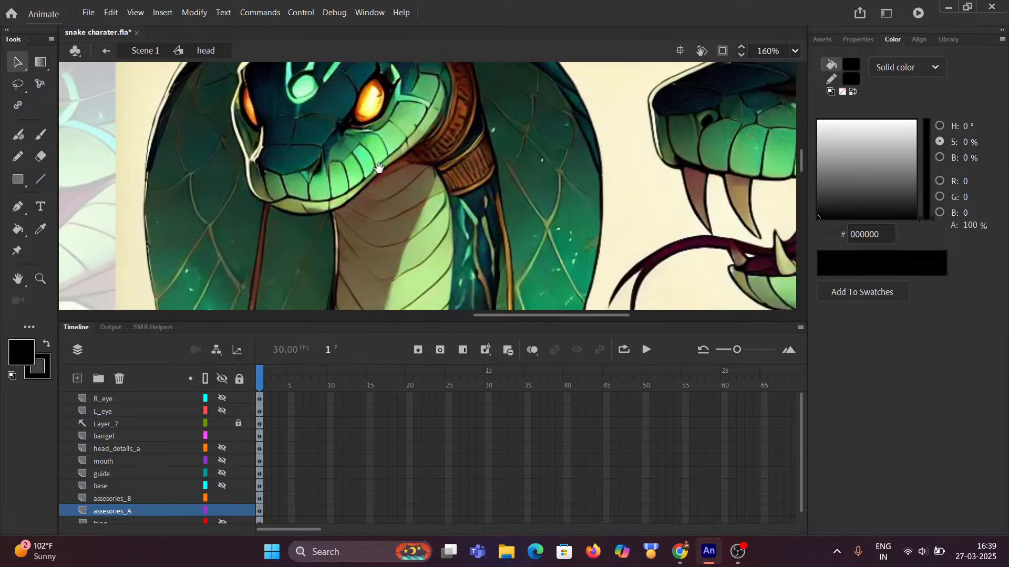
pyautogui.scroll(2, 398, 182)
pyautogui.scroll(2, 436, 150)
pyautogui.scroll(1, 435, 164)
pyautogui.press('i')
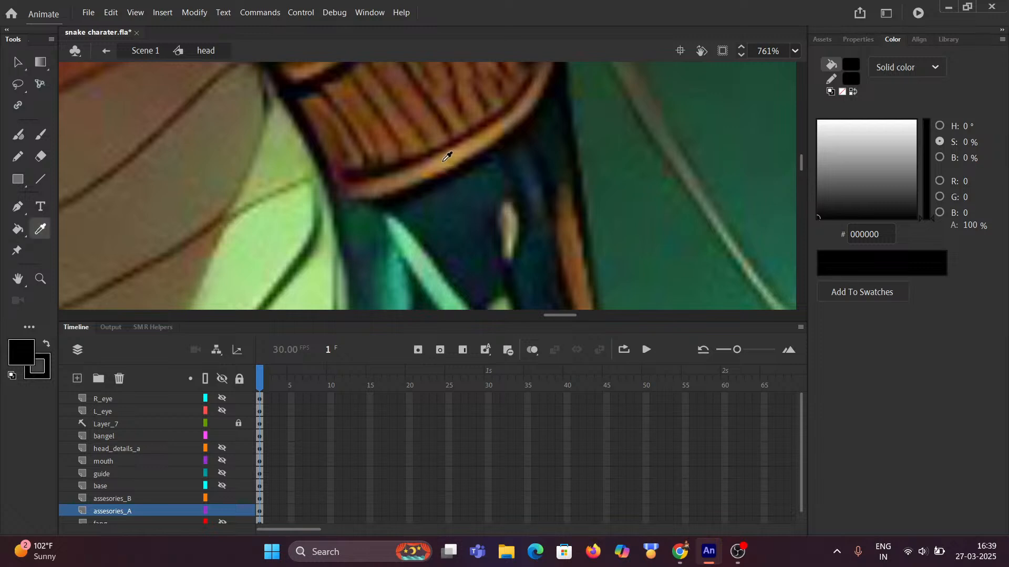
pyautogui.click(440, 162)
# Fill the assesories_A cord with the sampled solid gold using the Paint Bucket
pyautogui.scroll(-5, 440, 174)
pyautogui.scroll(-6, 439, 178)
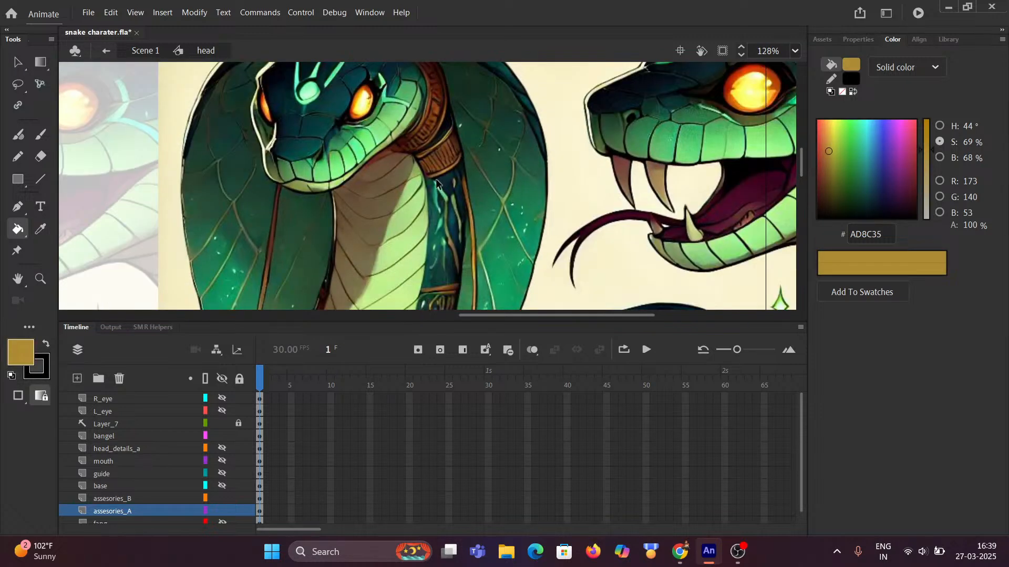
pyautogui.scroll(5, 421, 239)
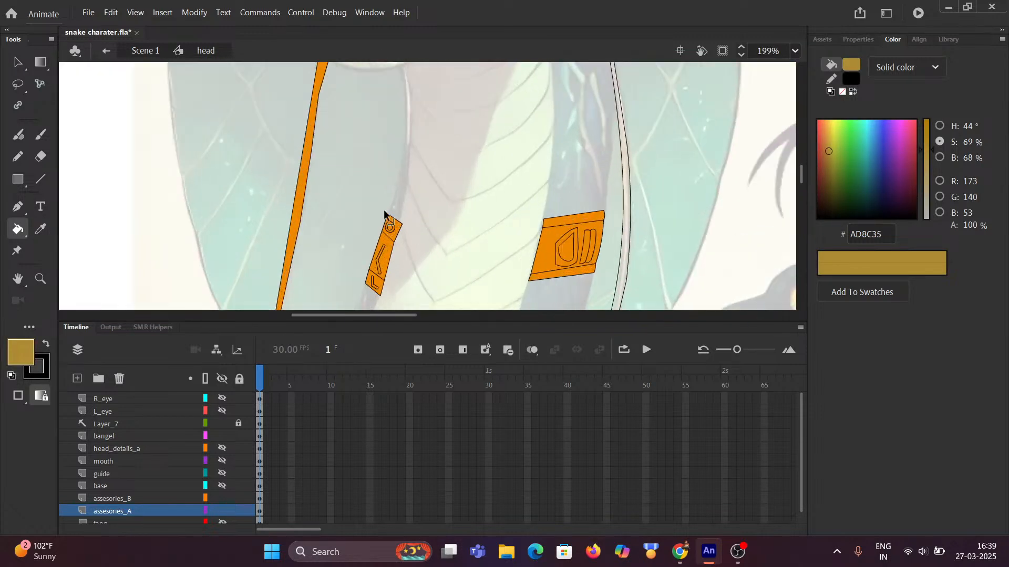
pyautogui.click(300, 195)
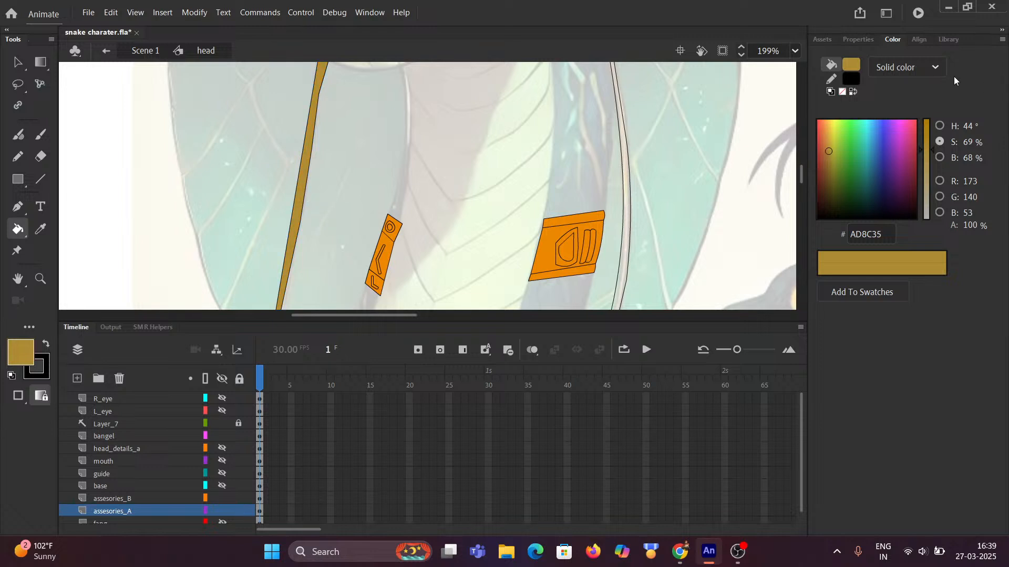
pyautogui.click(903, 68)
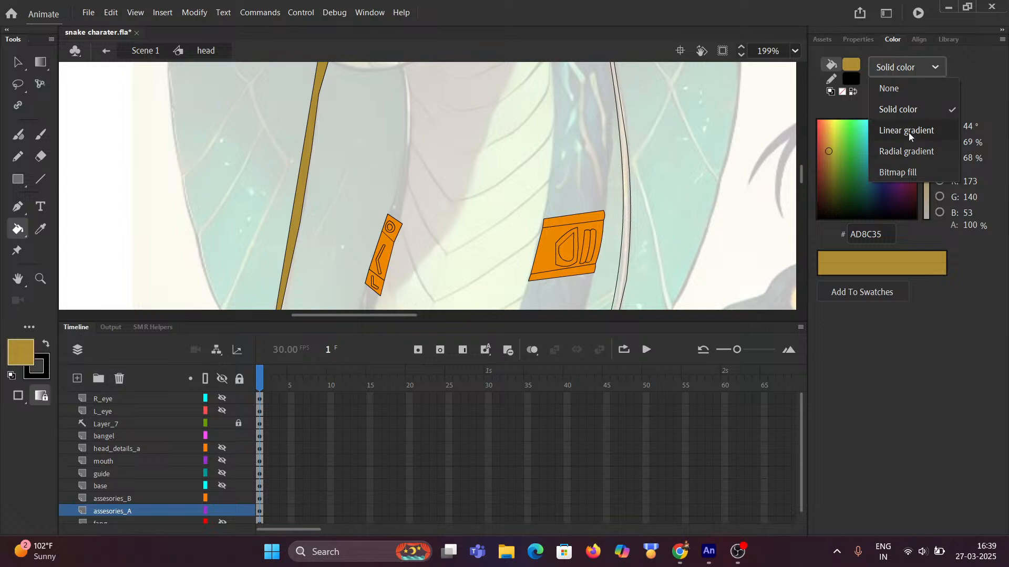
pyautogui.click(907, 152)
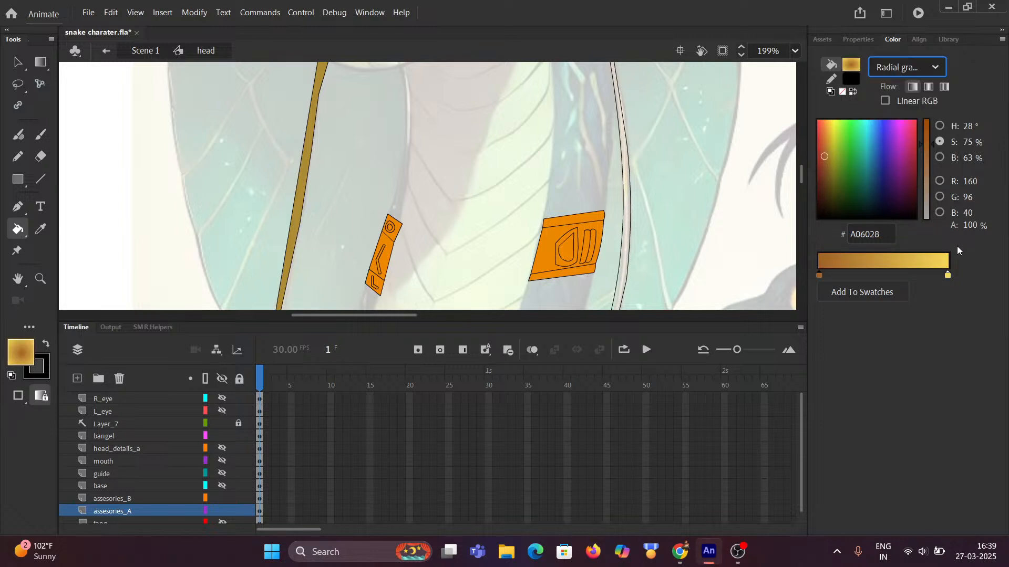
pyautogui.click(831, 91)
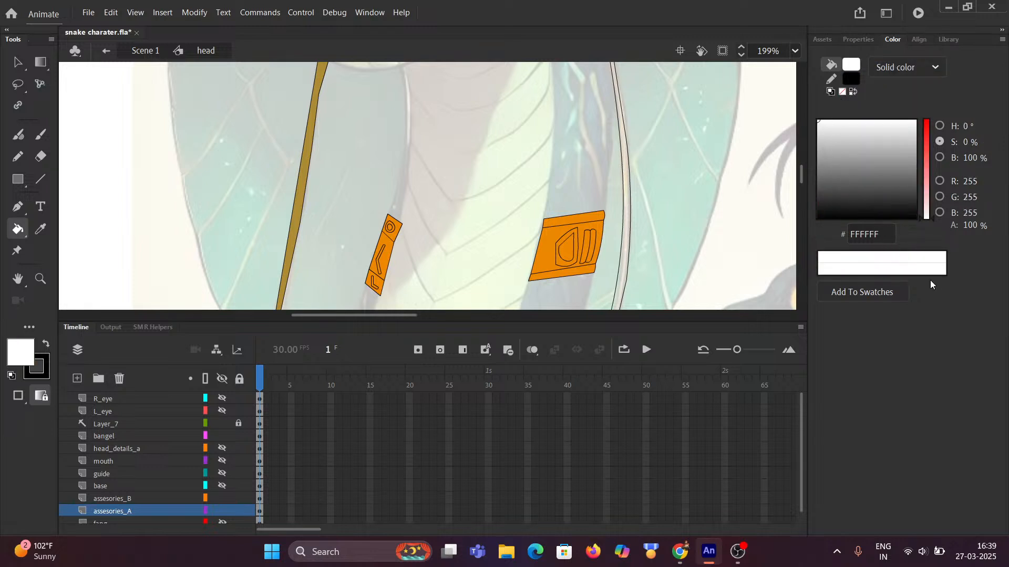
# Try a linear gradient fill, and settle on the brown-to-yellow radial gradient as the fill type
pyautogui.click(882, 66)
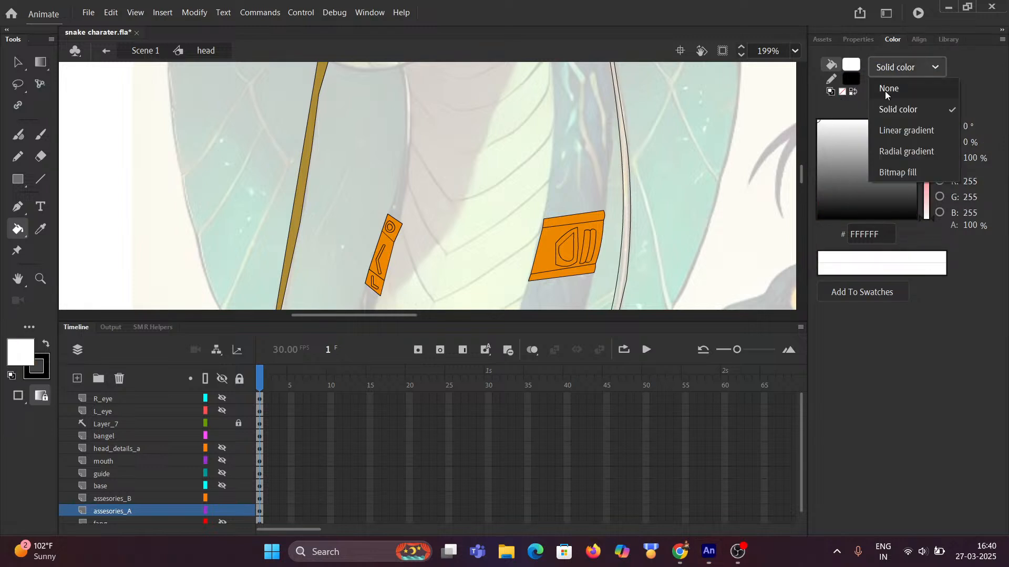
pyautogui.click(897, 132)
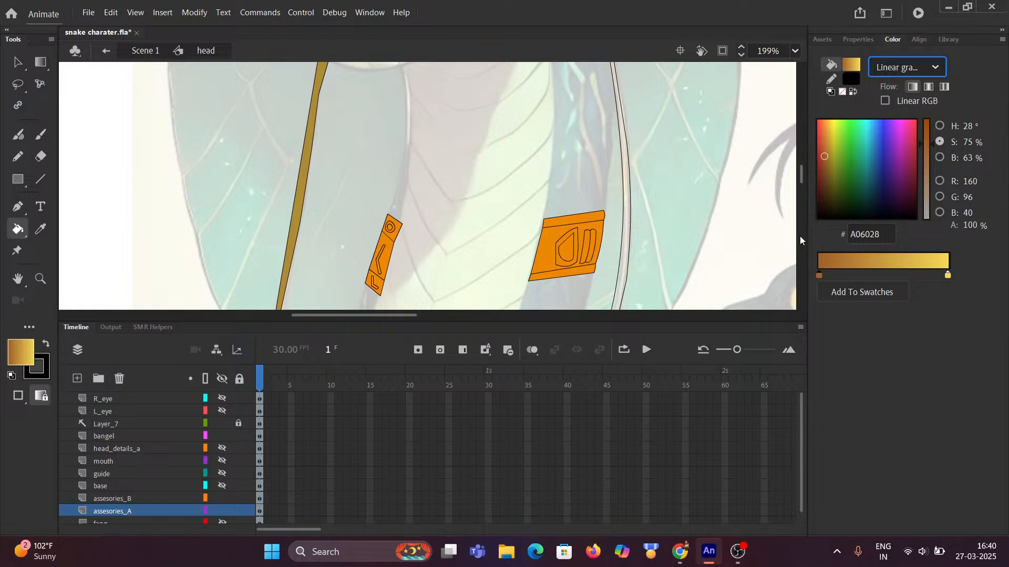
pyautogui.click(905, 68)
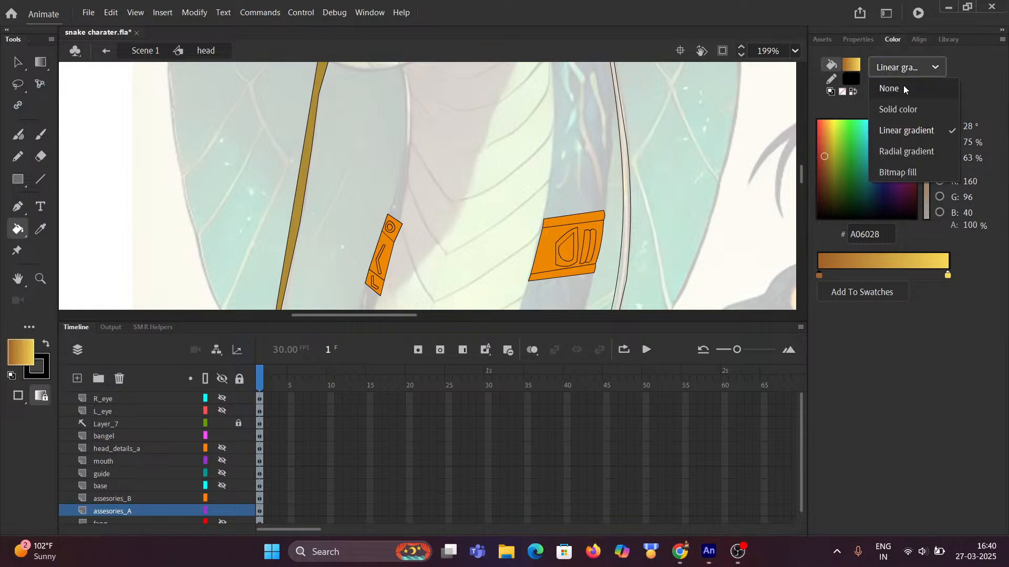
pyautogui.click(891, 152)
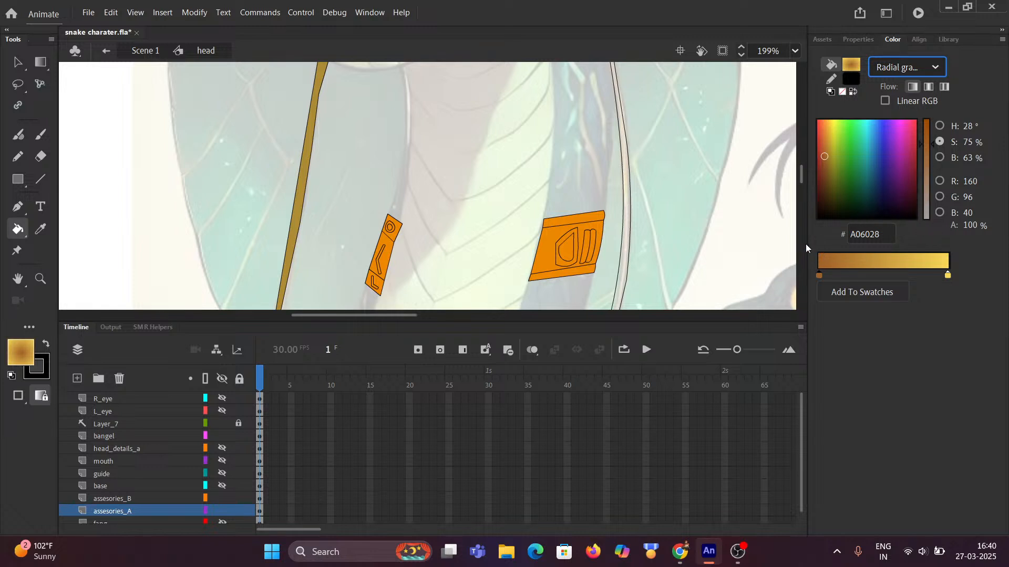
# Set the radial gradient's end stop to dark grey 323232 and fill the assesories_A cord with the gradient
pyautogui.click(947, 276)
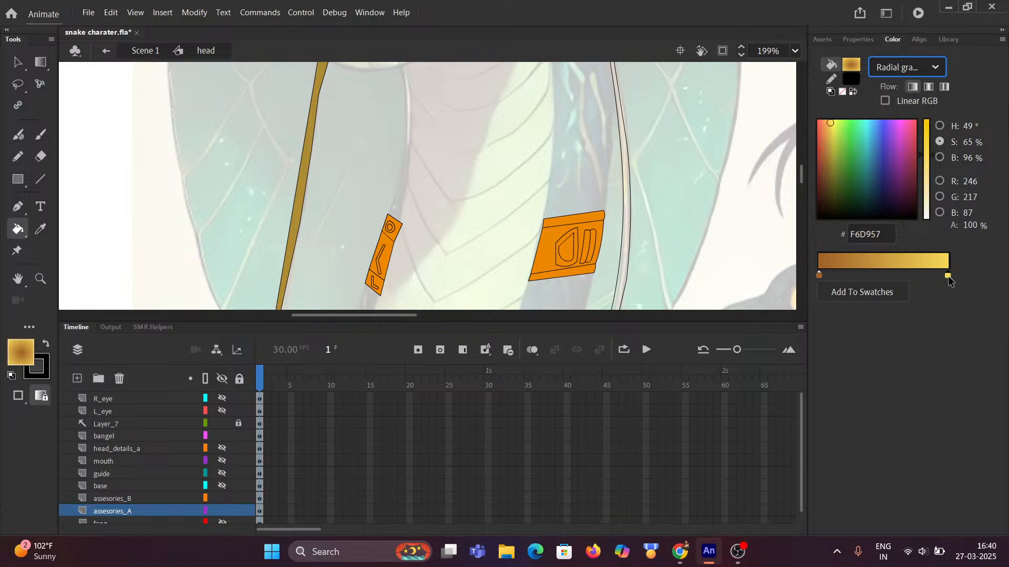
pyautogui.doubleClick(947, 276)
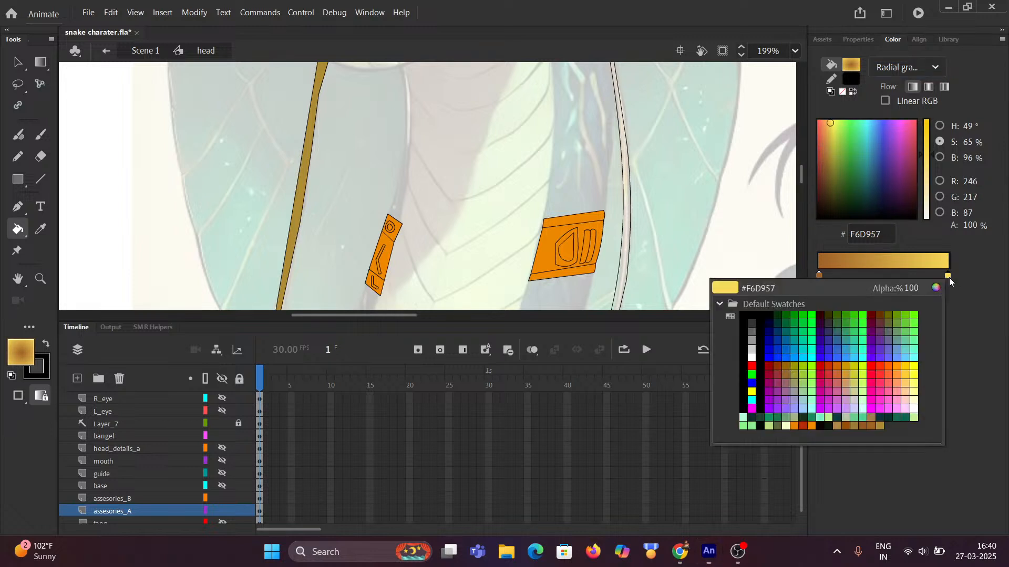
pyautogui.click(949, 277)
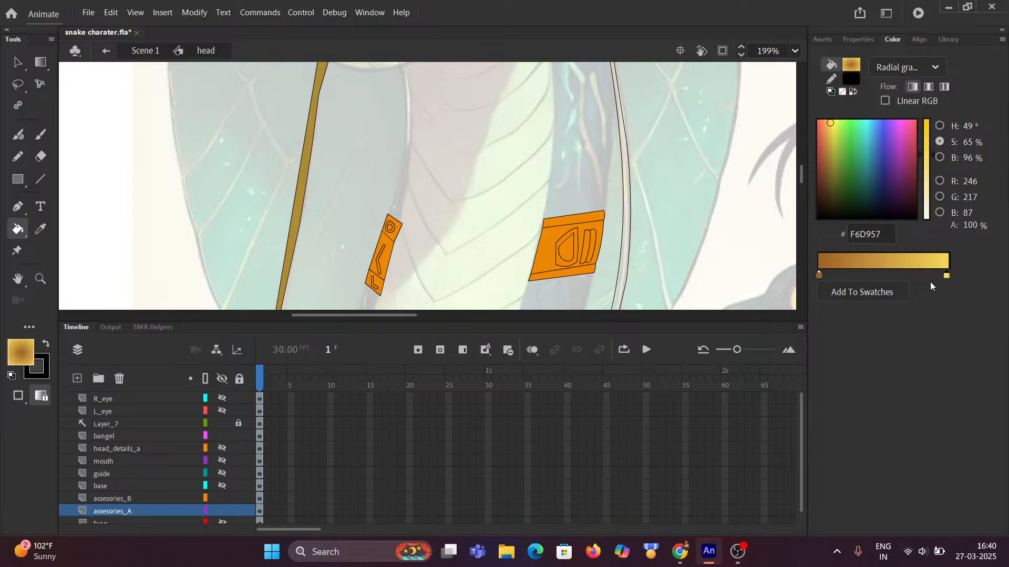
pyautogui.moveTo(944, 275)
pyautogui.mouseDown()
pyautogui.moveTo(909, 273)
pyautogui.moveTo(959, 273)
pyautogui.mouseUp()
pyautogui.doubleClick(949, 276)
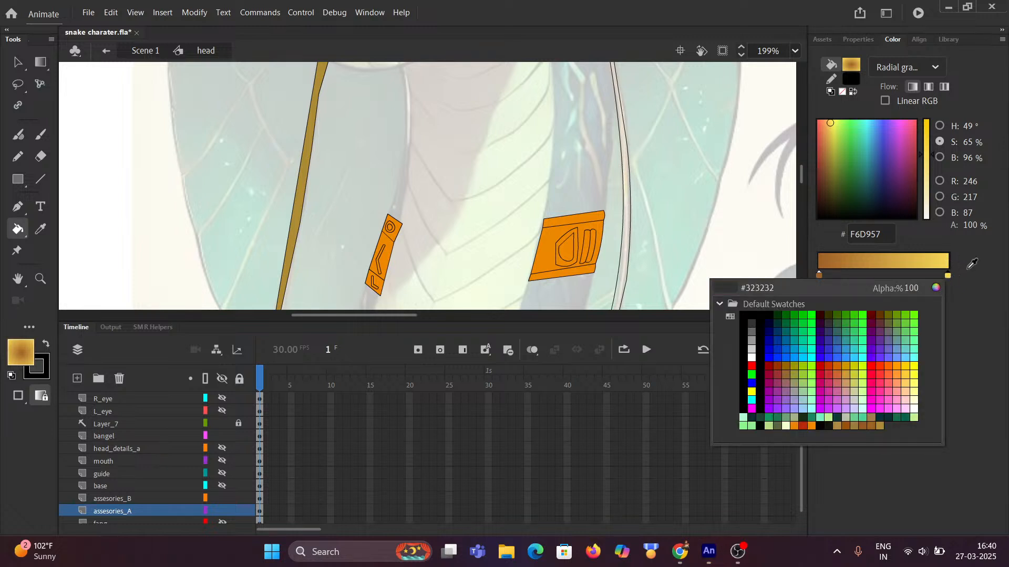
pyautogui.click(963, 278)
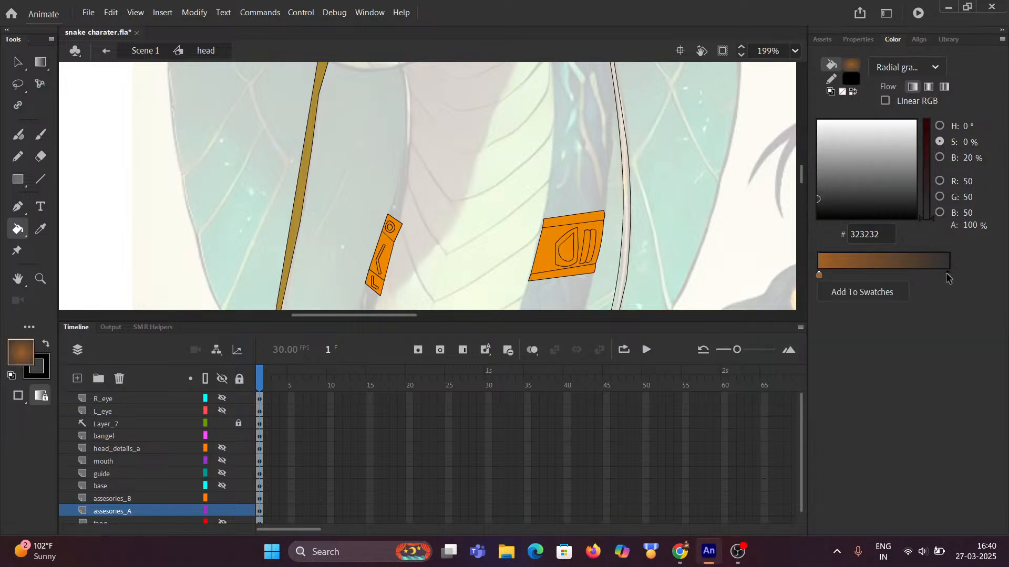
pyautogui.click(307, 159)
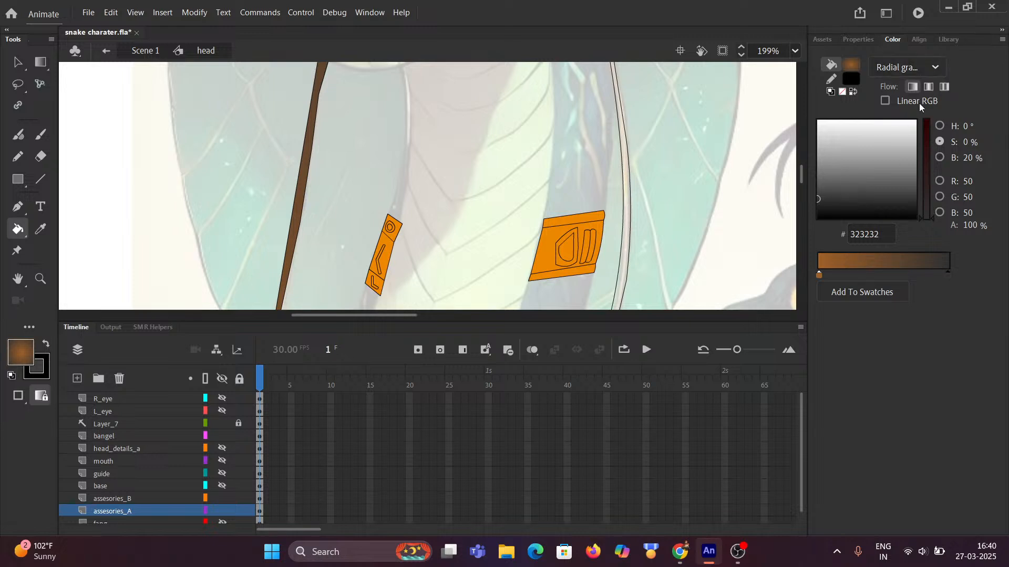
# Set the gradient's flow to reflect and change its end stop to yellow FFFF00
pyautogui.click(932, 87)
pyautogui.click(948, 275)
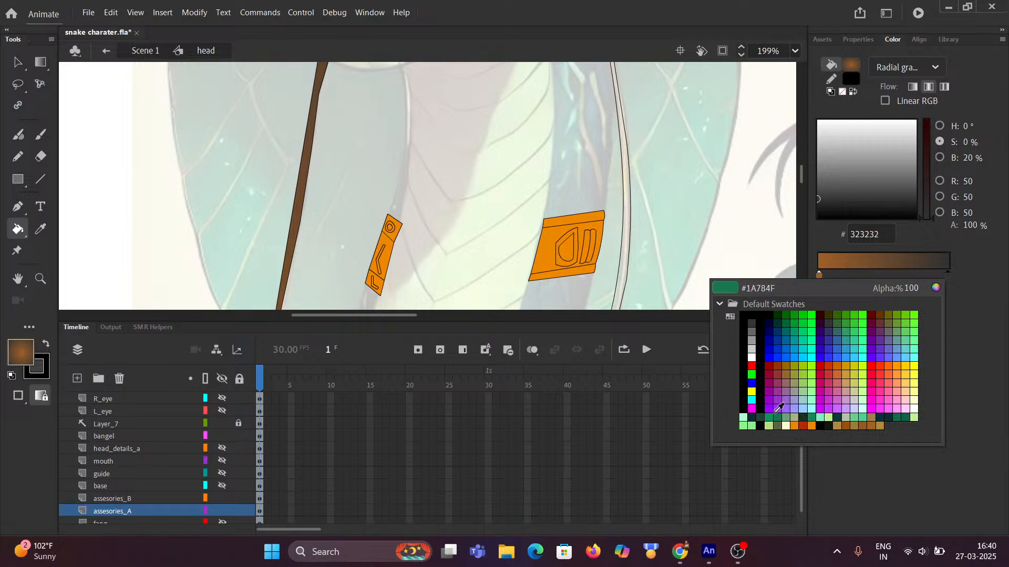
pyautogui.click(751, 392)
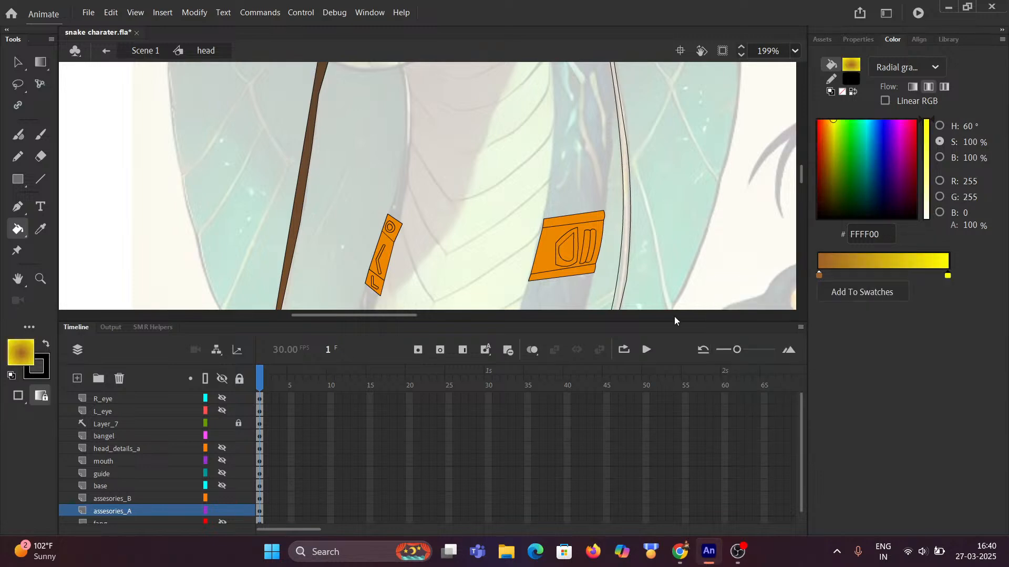
# Fill the left hanging cord with the reflected brown-to-yellow radial gradient and compare it with the reference art
pyautogui.click(299, 226)
pyautogui.scroll(-3, 328, 194)
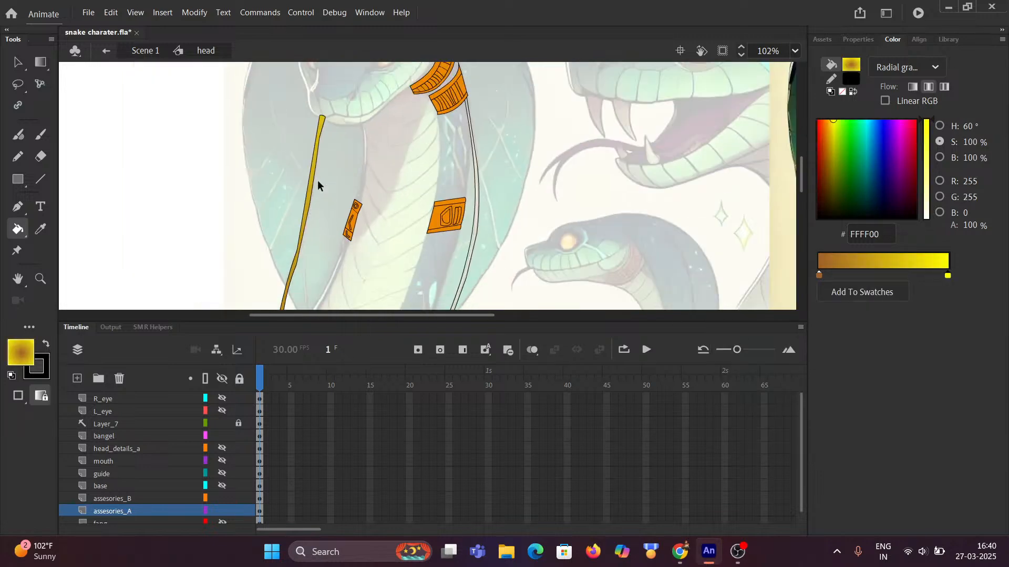
pyautogui.scroll(-2, 318, 205)
pyautogui.scroll(6, 308, 247)
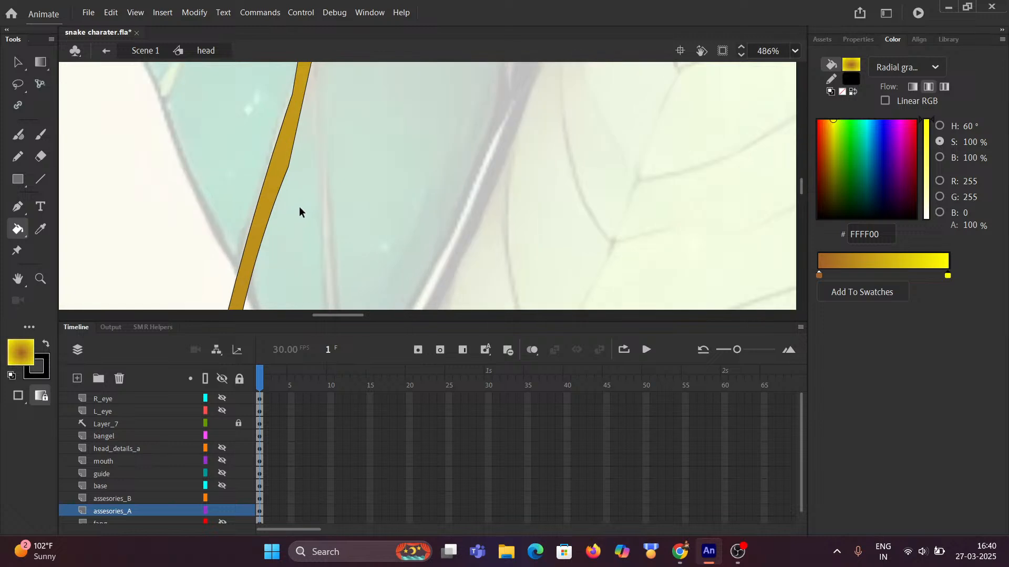
pyautogui.scroll(-6, 298, 207)
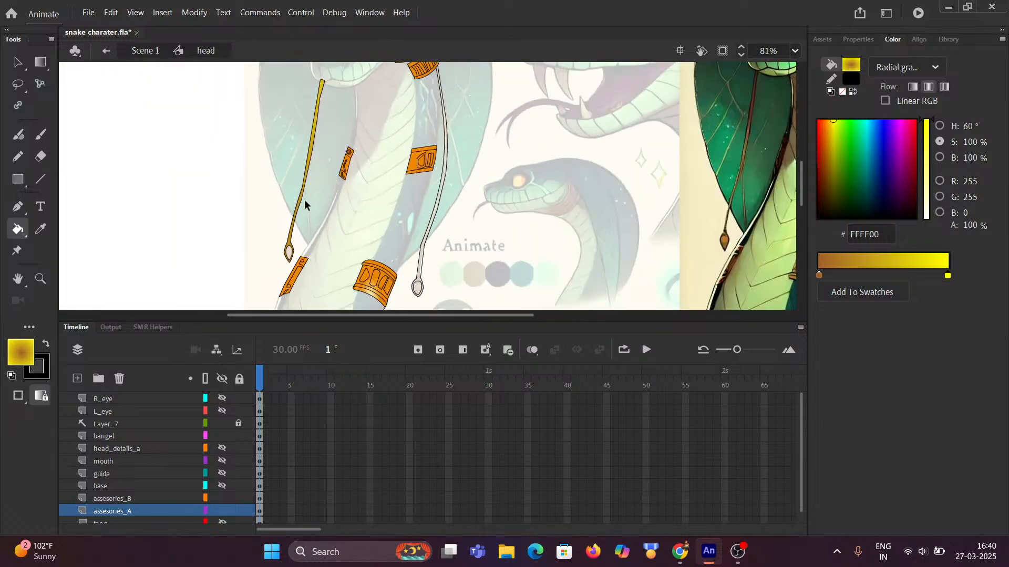
pyautogui.scroll(3, 320, 190)
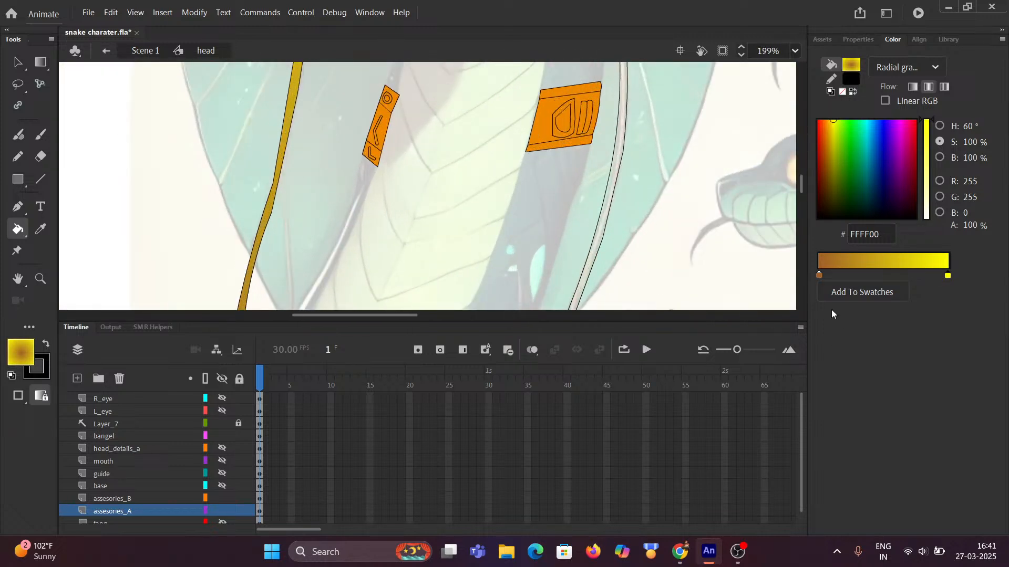
# Set the radial gradient's start stop to pale yellow F7FFCE
pyautogui.click(819, 275)
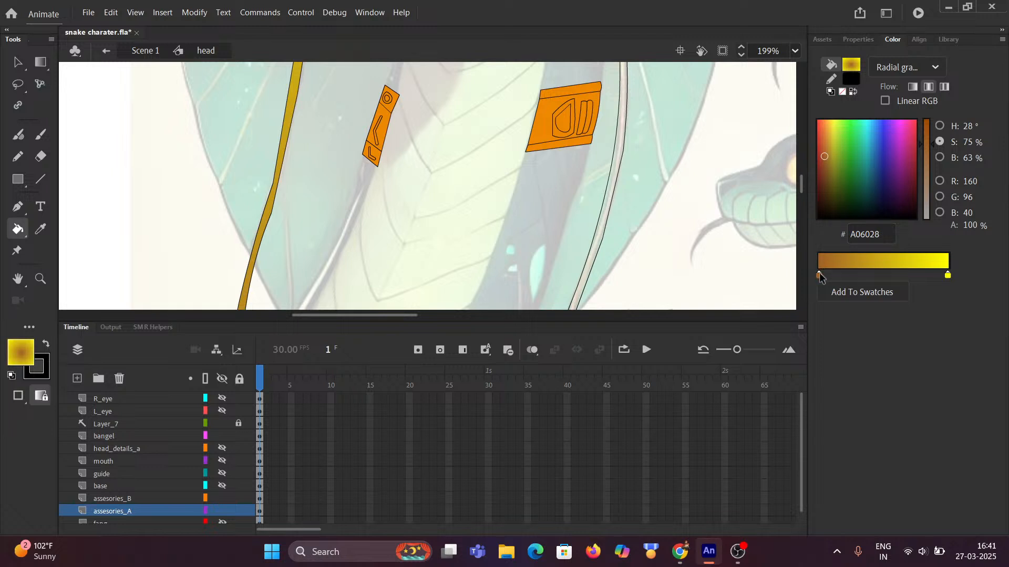
pyautogui.doubleClick(820, 275)
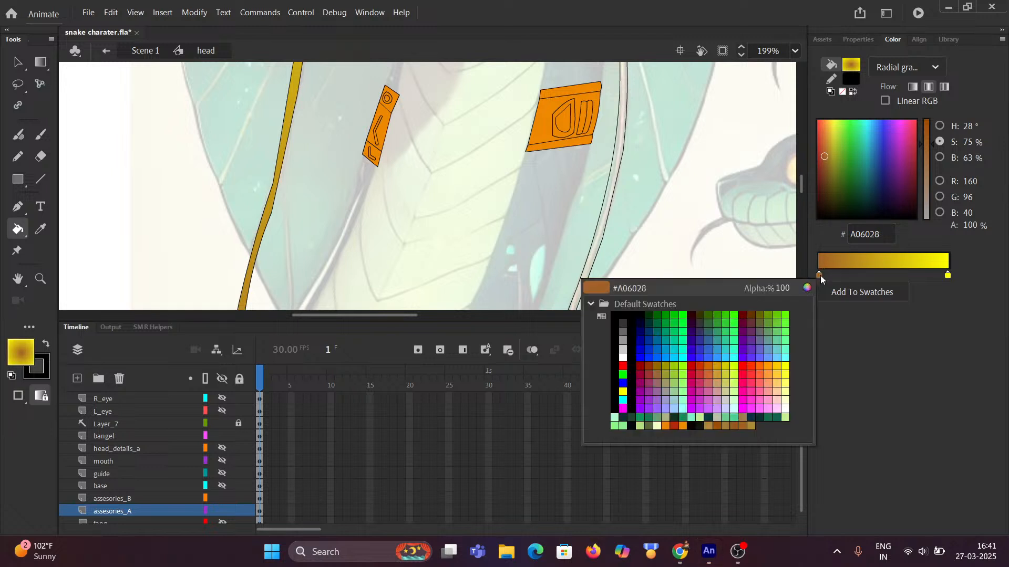
pyautogui.click(663, 423)
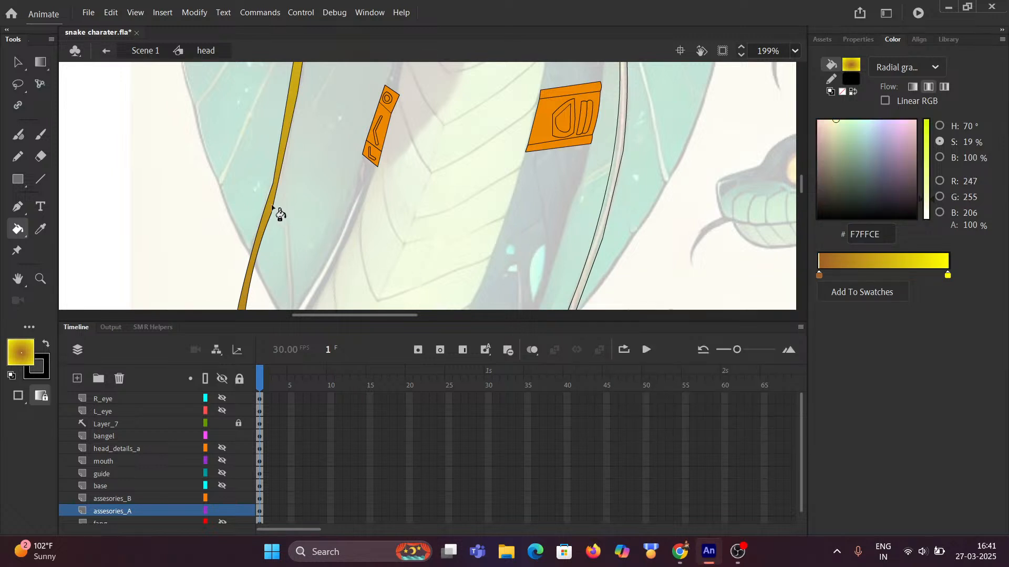
# Fill the right hanging cord and the inner shape of its pendant with the radial gradient
pyautogui.scroll(-5, 280, 200)
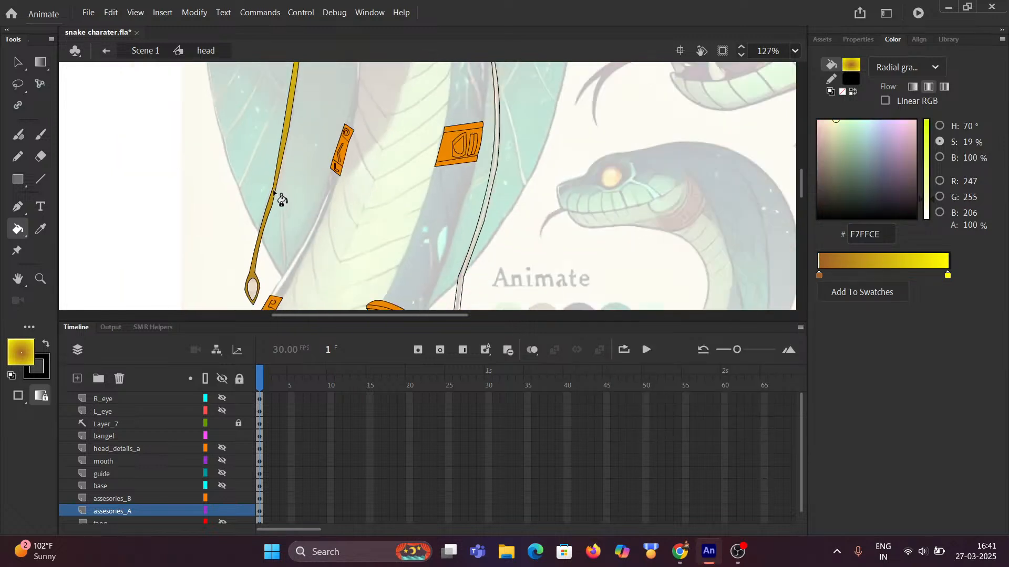
pyautogui.scroll(6, 398, 236)
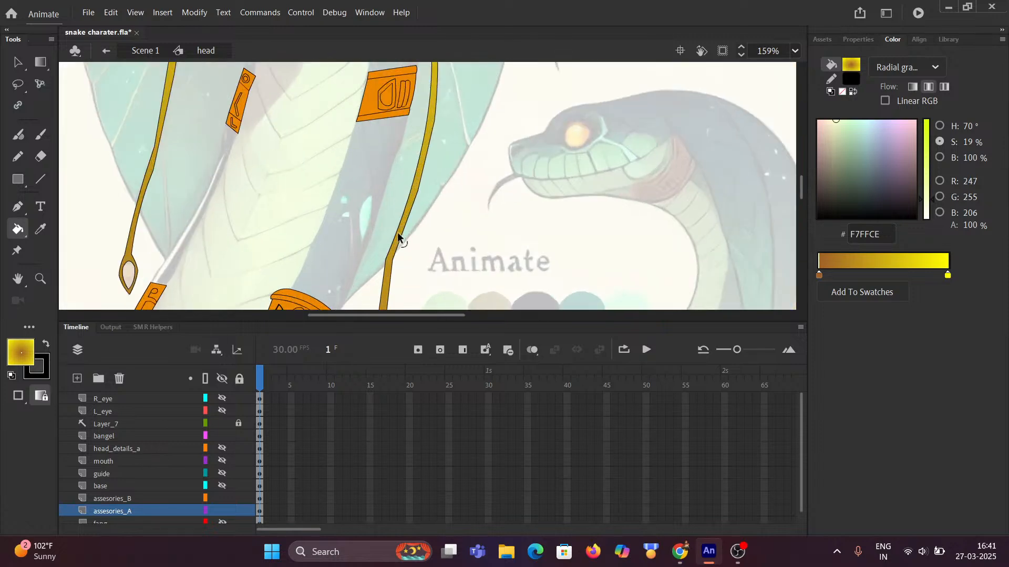
pyautogui.scroll(-5, 396, 231)
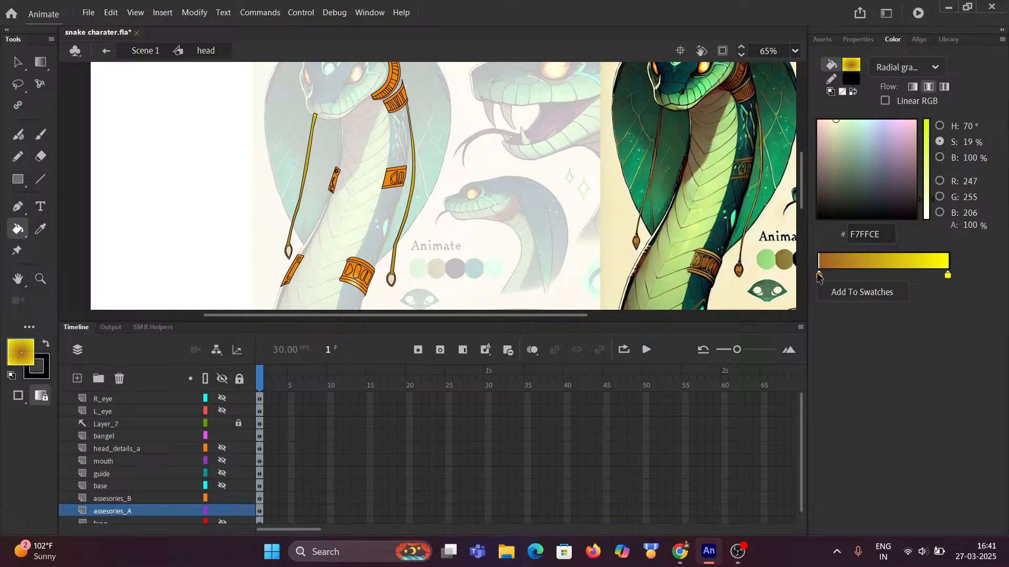
pyautogui.scroll(2, 332, 188)
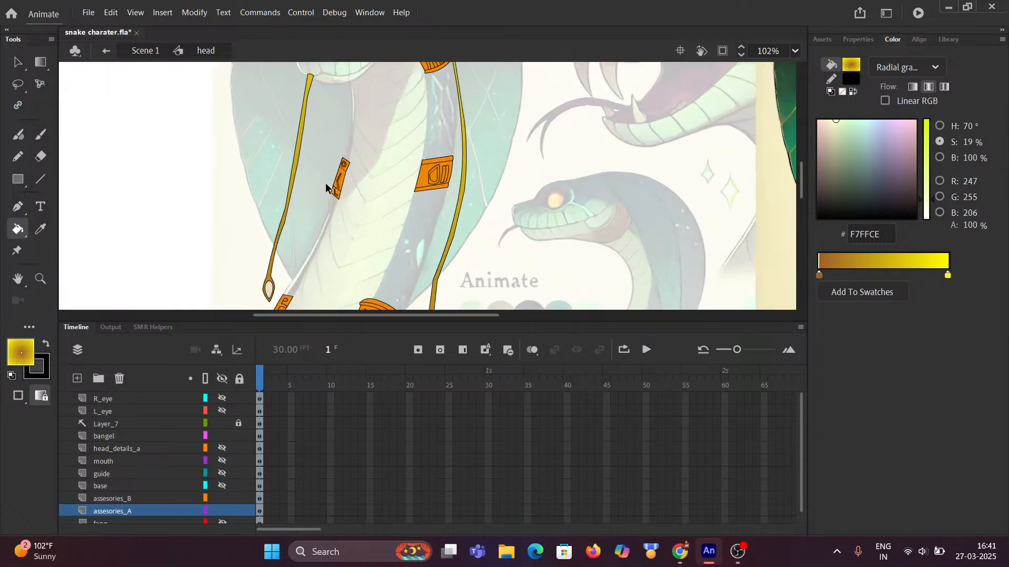
pyautogui.scroll(-3, 326, 183)
pyautogui.scroll(5, 379, 261)
pyautogui.click(394, 258)
pyautogui.scroll(-1, 394, 255)
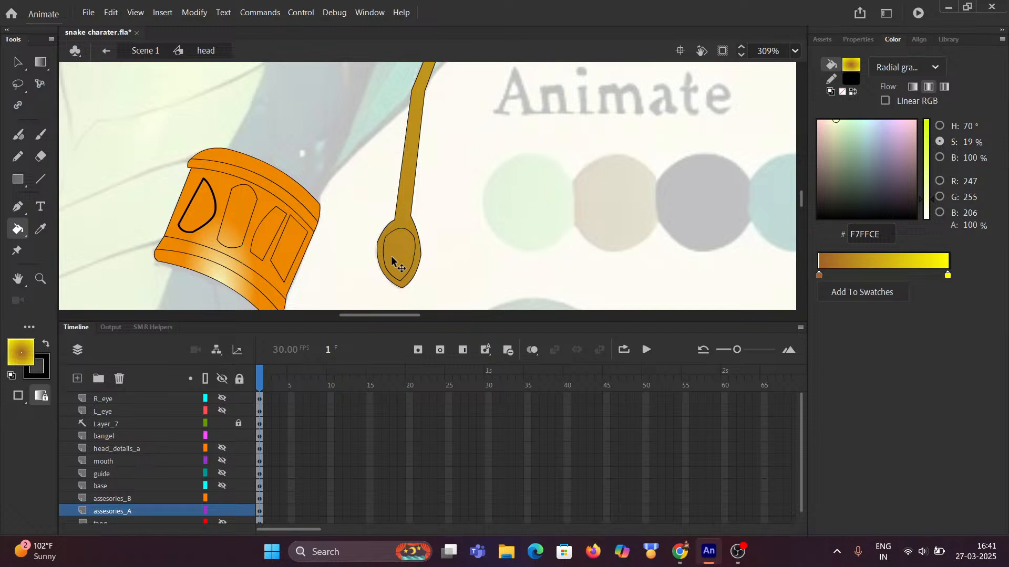
# Move the gradient's yellow stop inward to just past the middle and refill the right pendant's inner shape
pyautogui.moveTo(948, 275); pyautogui.dragTo(891, 275)
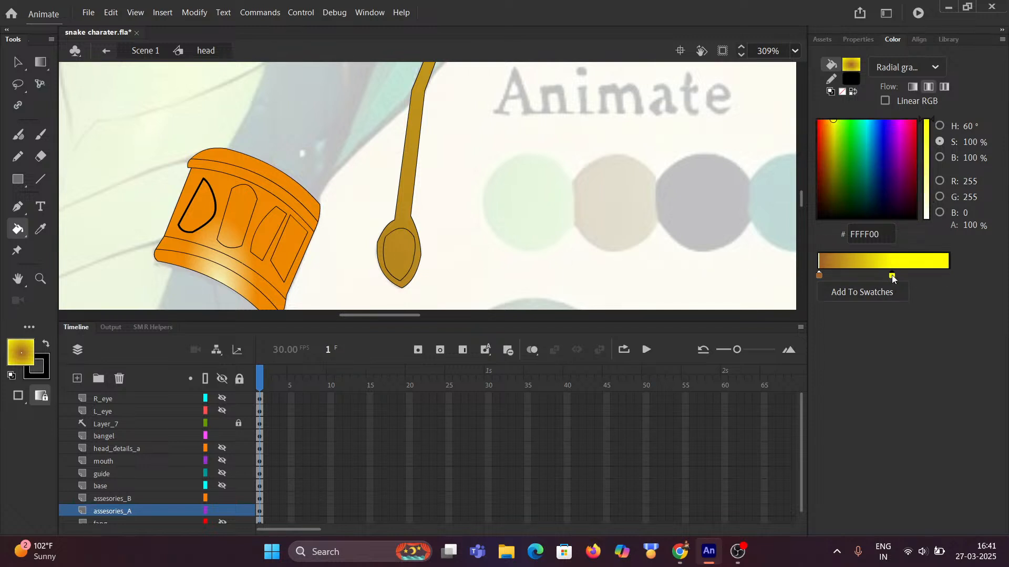
pyautogui.click(402, 256)
pyautogui.scroll(2, 428, 256)
pyautogui.scroll(2, 428, 253)
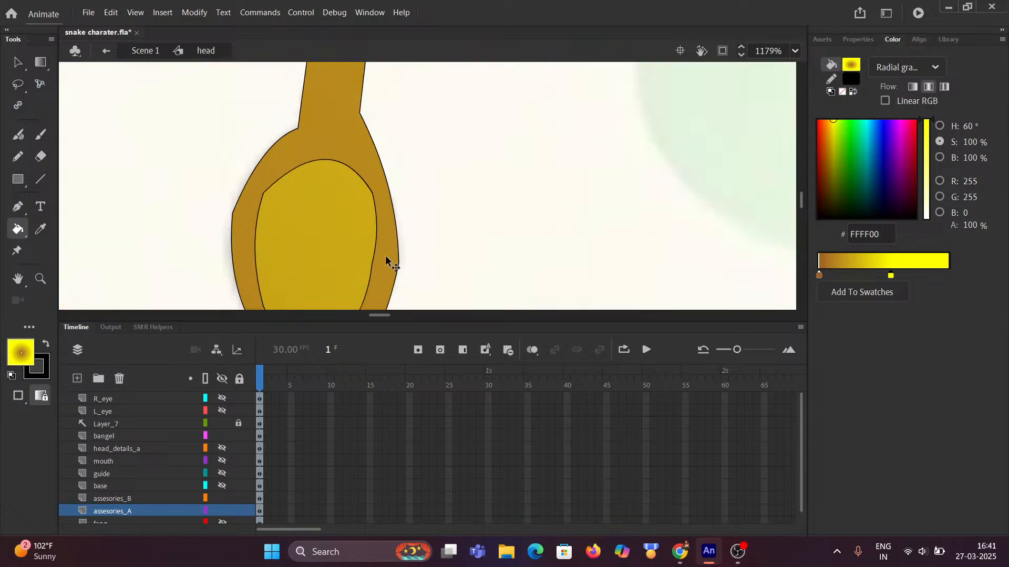
pyautogui.scroll(-2, 323, 239)
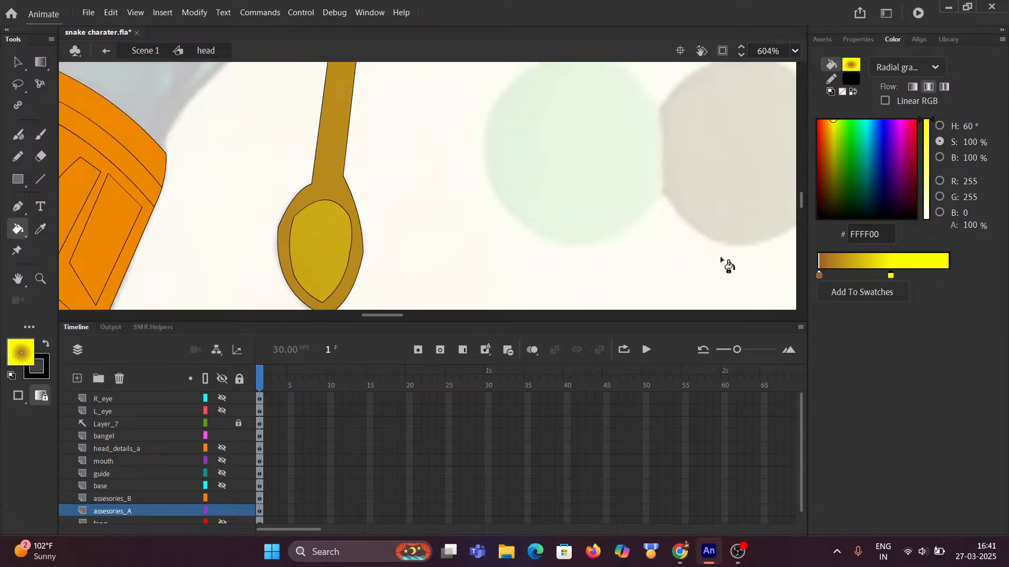
# Recolor the gradient's pale start stop to green 00FF00 and the overlapping A36627 brown stop to red FF0000
pyautogui.click(819, 277)
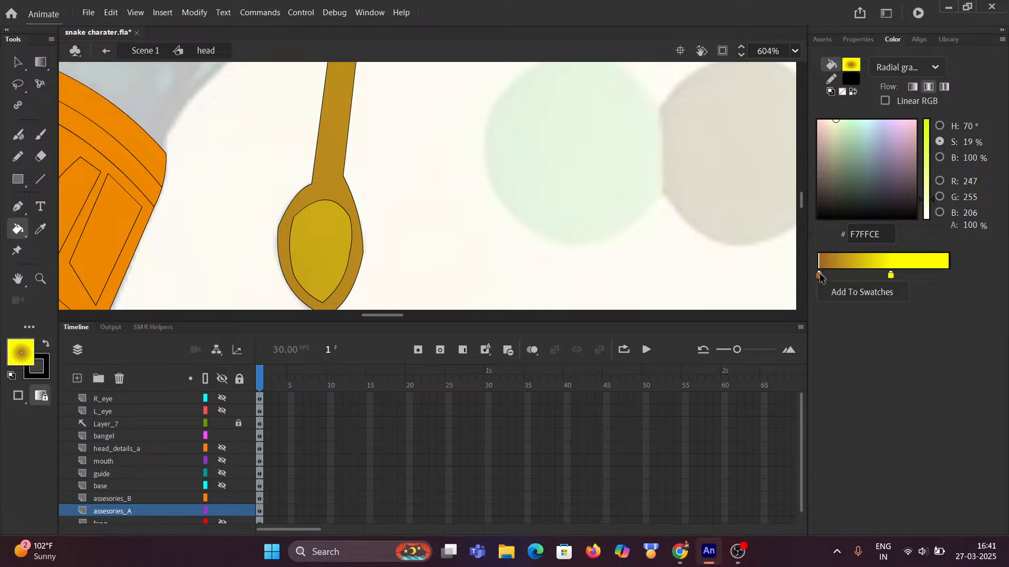
pyautogui.click(818, 275)
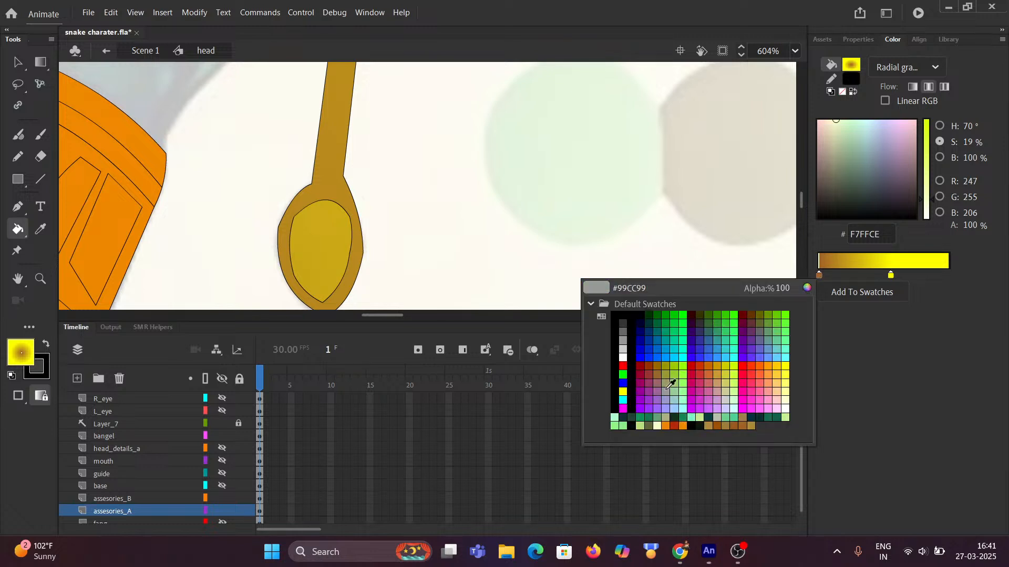
pyautogui.click(623, 373)
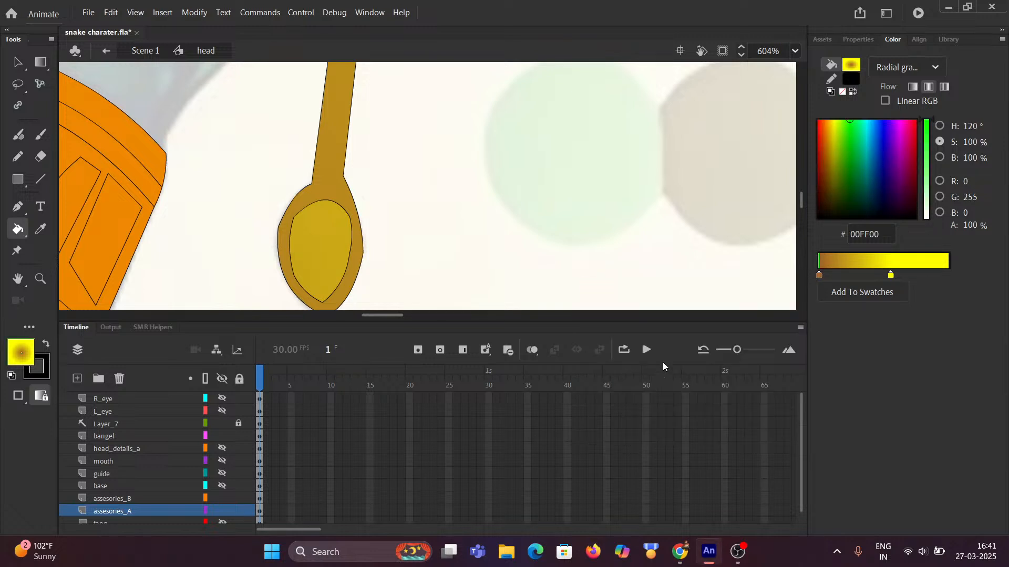
pyautogui.click(821, 274)
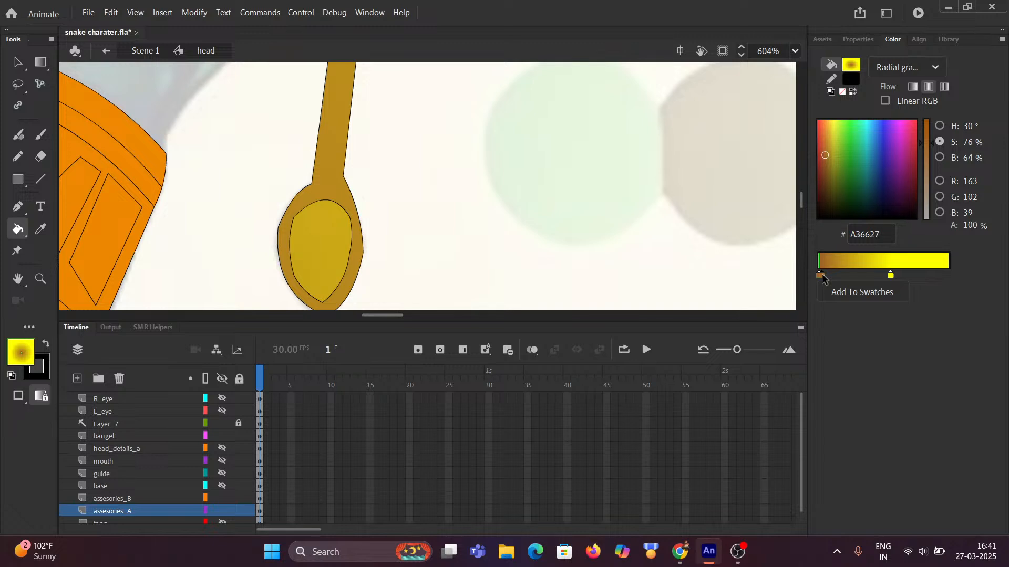
pyautogui.click(822, 273)
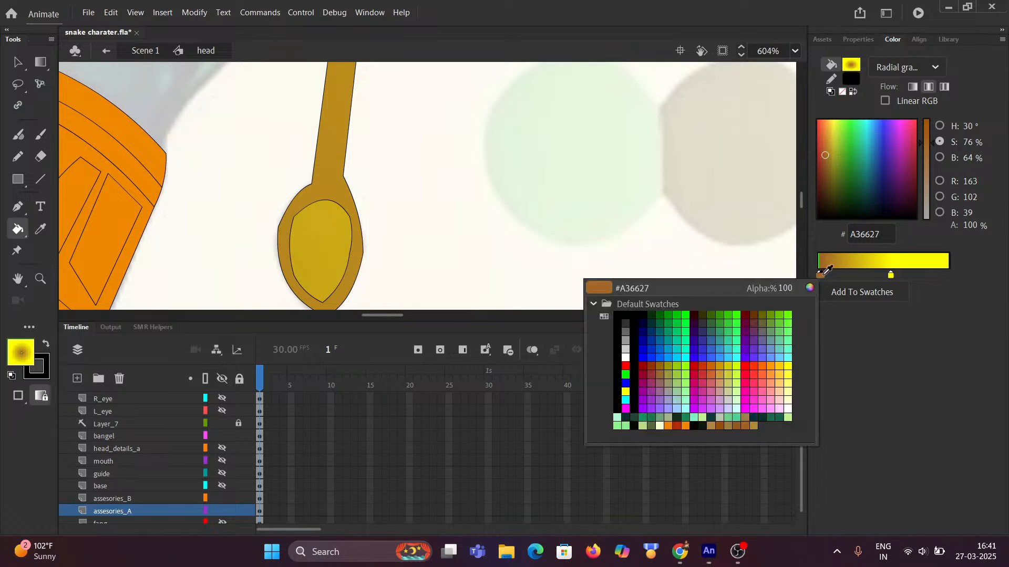
pyautogui.click(625, 366)
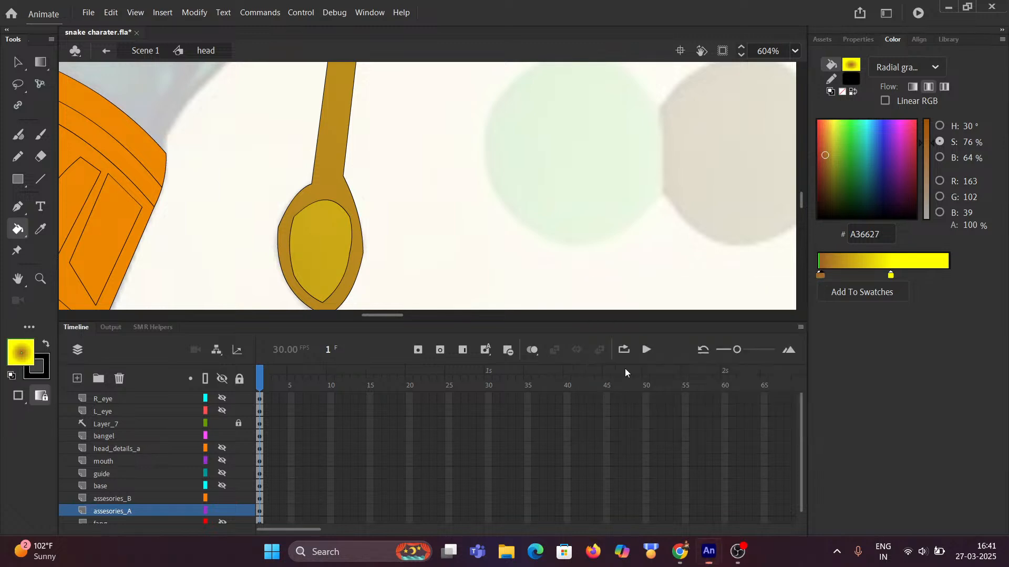
# Separate the overlapping gradient stops, return the green one to the start, and refill the right pendant's inner shape
pyautogui.click(828, 275)
pyautogui.moveTo(842, 276); pyautogui.dragTo(847, 276)
pyautogui.click(821, 276)
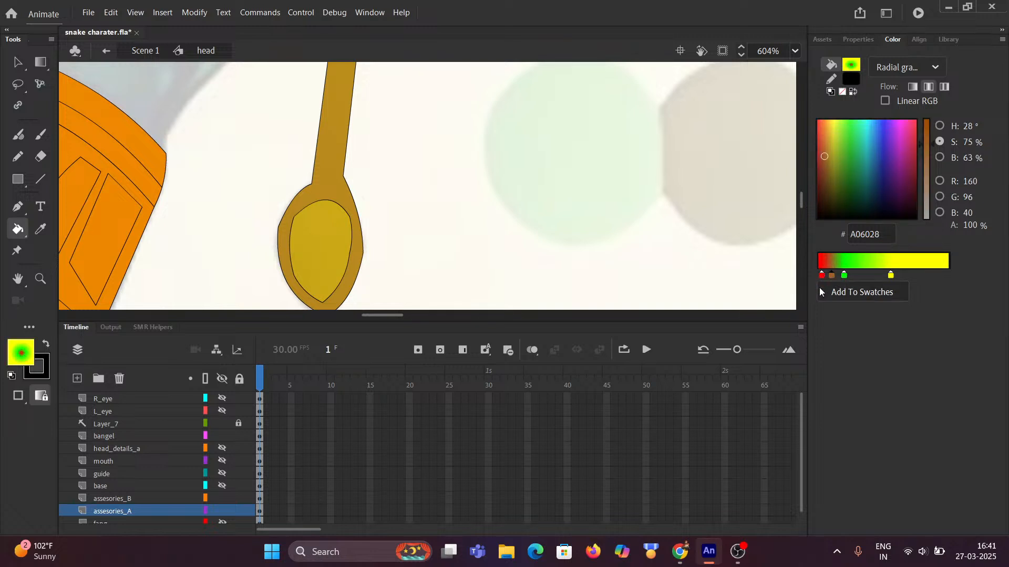
pyautogui.click(311, 262)
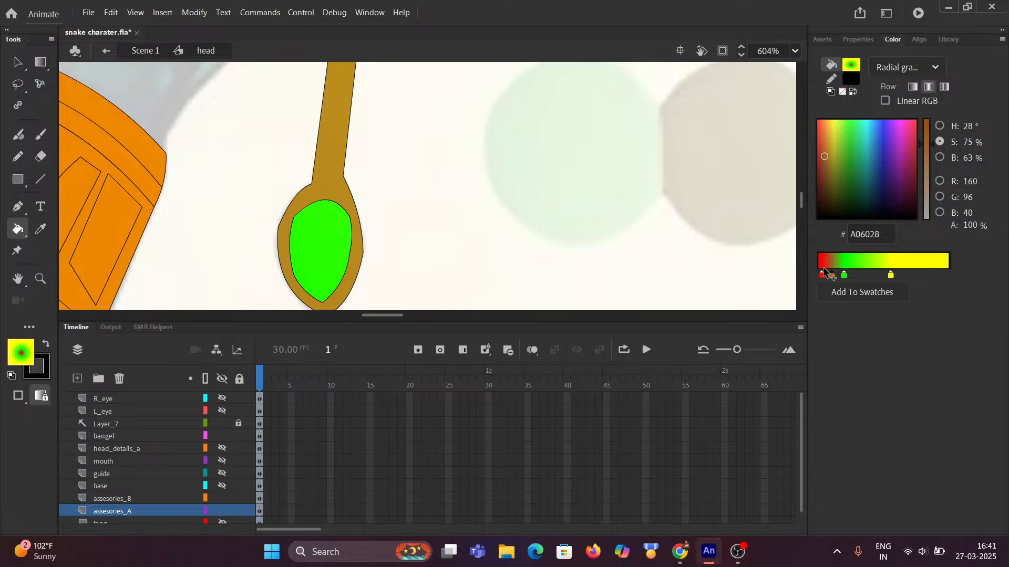
pyautogui.moveTo(843, 275); pyautogui.dragTo(818, 276)
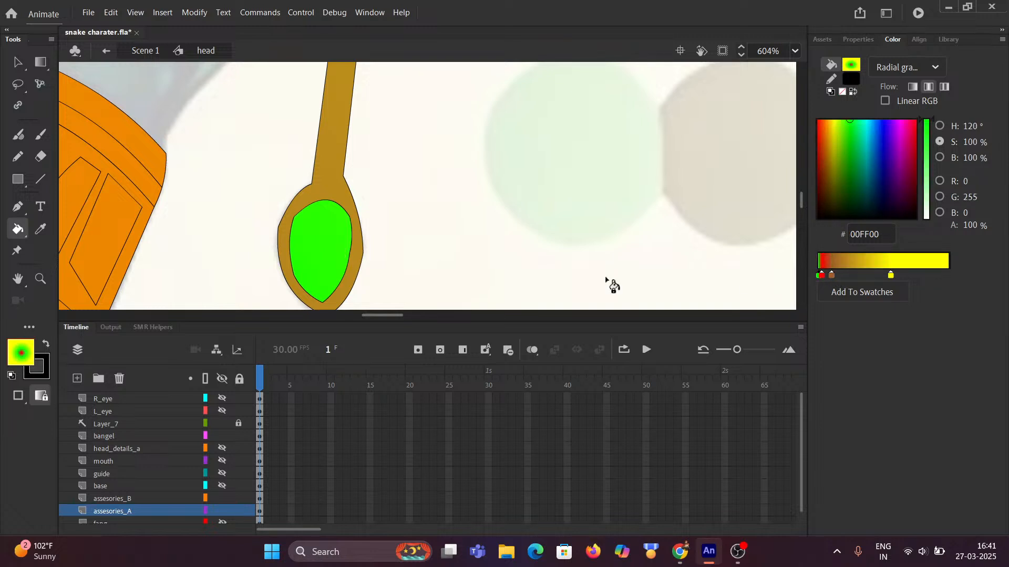
pyautogui.click(332, 278)
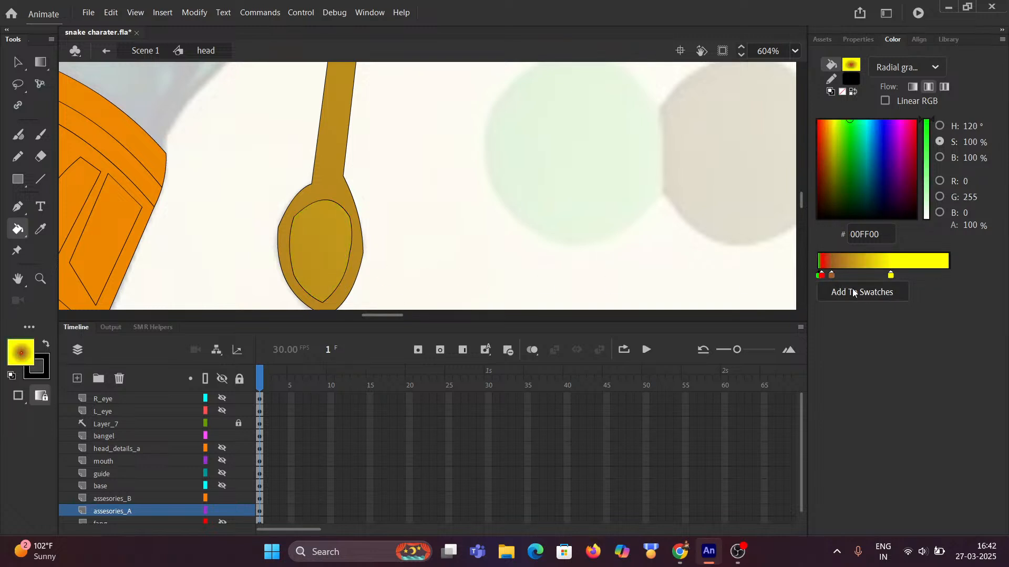
# Reorder the gradient stops as green, red, yellow and brown, with yellow and brown close together at the end
pyautogui.moveTo(834, 275); pyautogui.dragTo(943, 275)
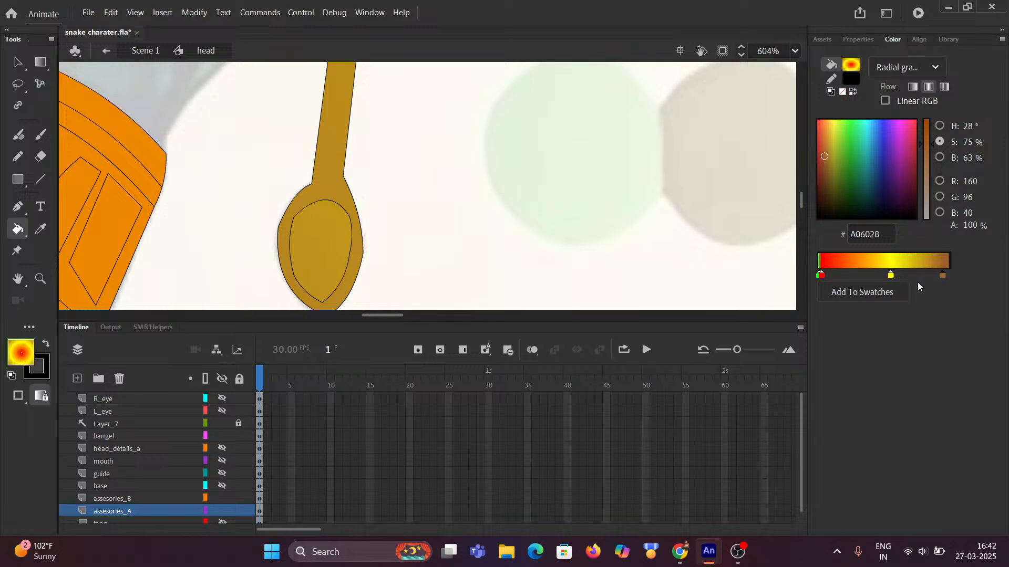
pyautogui.click(891, 277)
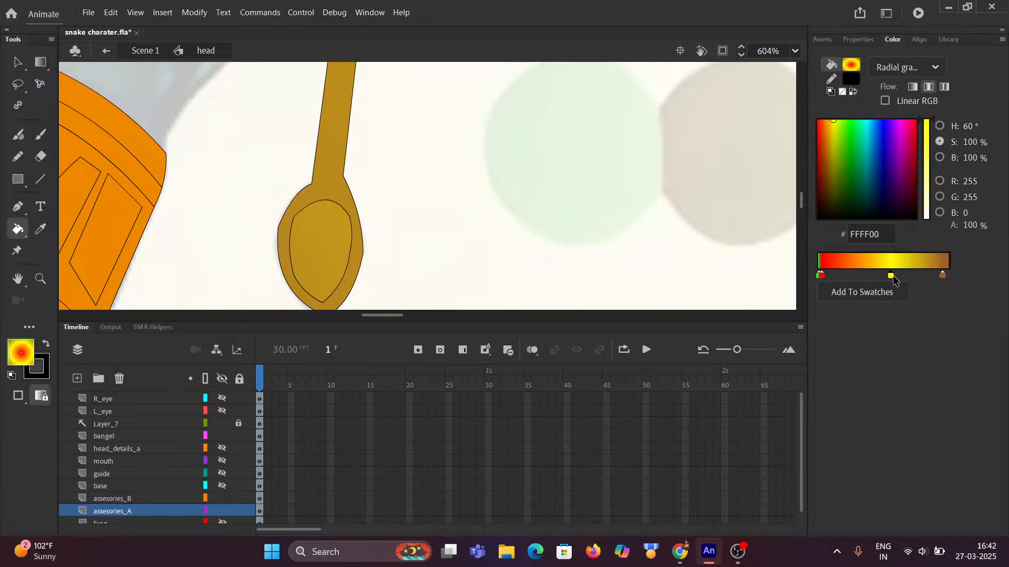
pyautogui.moveTo(889, 273); pyautogui.dragTo(933, 275)
pyautogui.moveTo(822, 276); pyautogui.dragTo(885, 276)
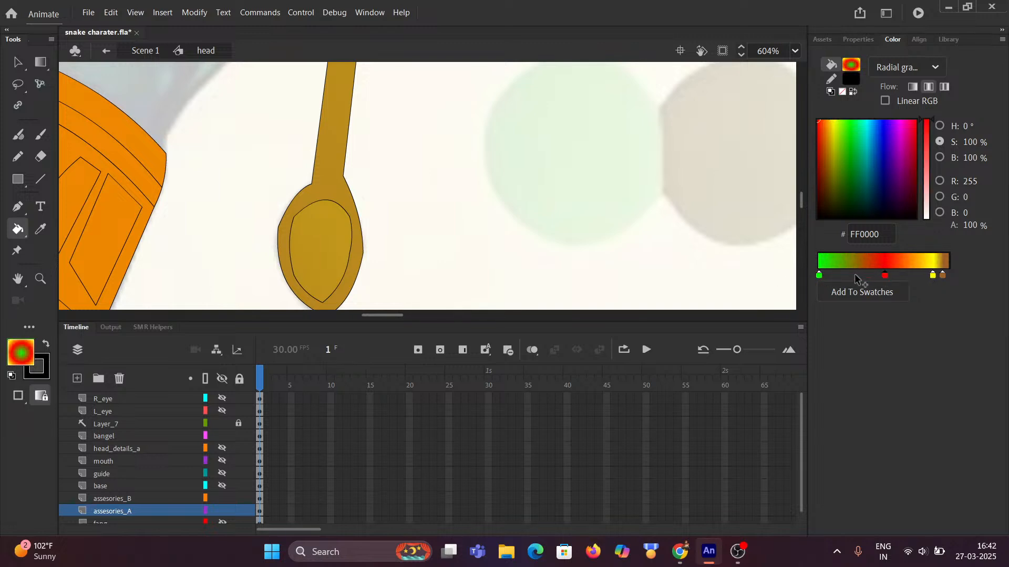
pyautogui.moveTo(821, 273); pyautogui.dragTo(848, 276)
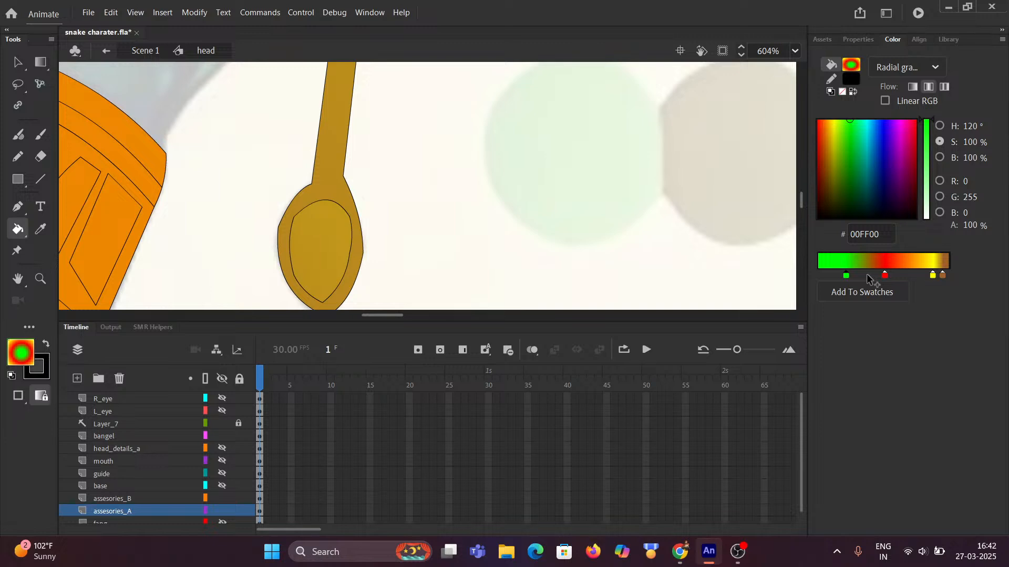
# Try the None and Solid color fill types, and return to the radial gradient
pyautogui.click(908, 71)
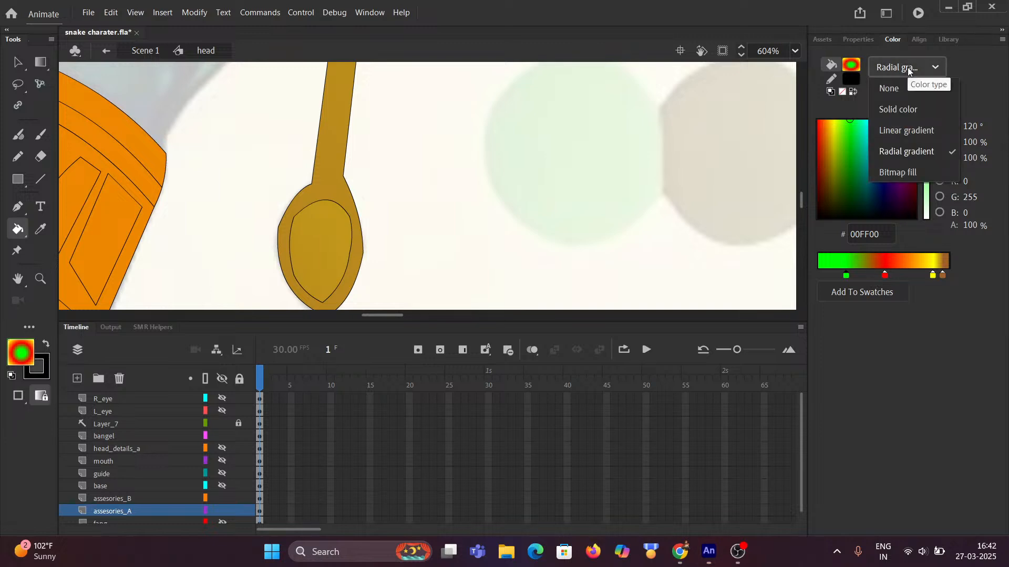
pyautogui.click(896, 87)
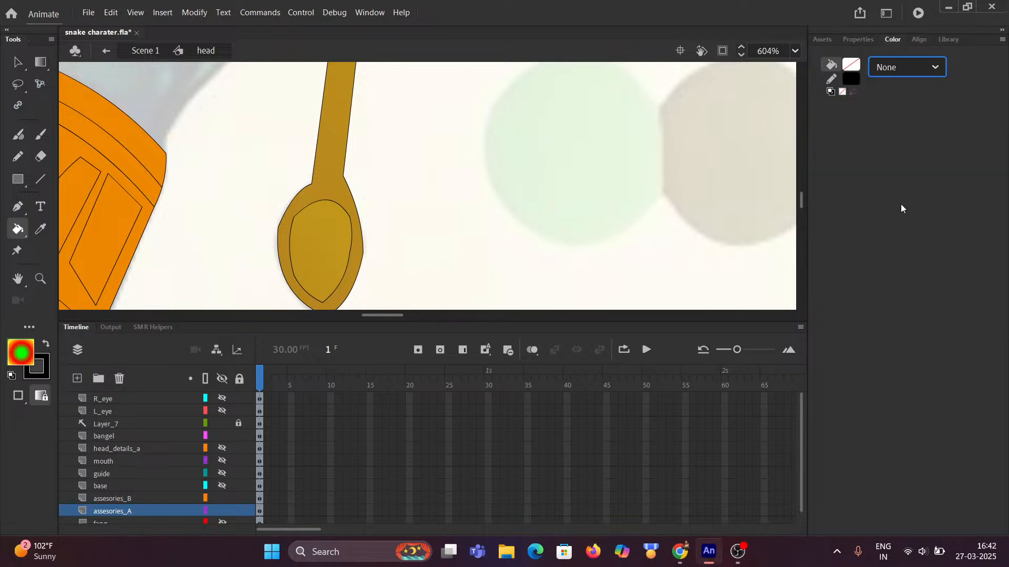
pyautogui.click(880, 63)
pyautogui.click(894, 109)
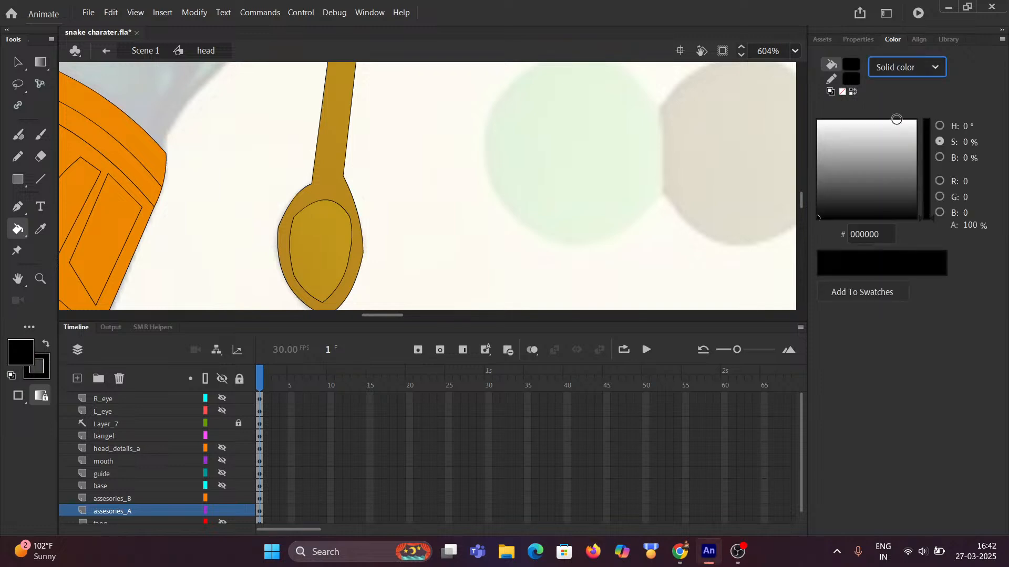
pyautogui.click(889, 76)
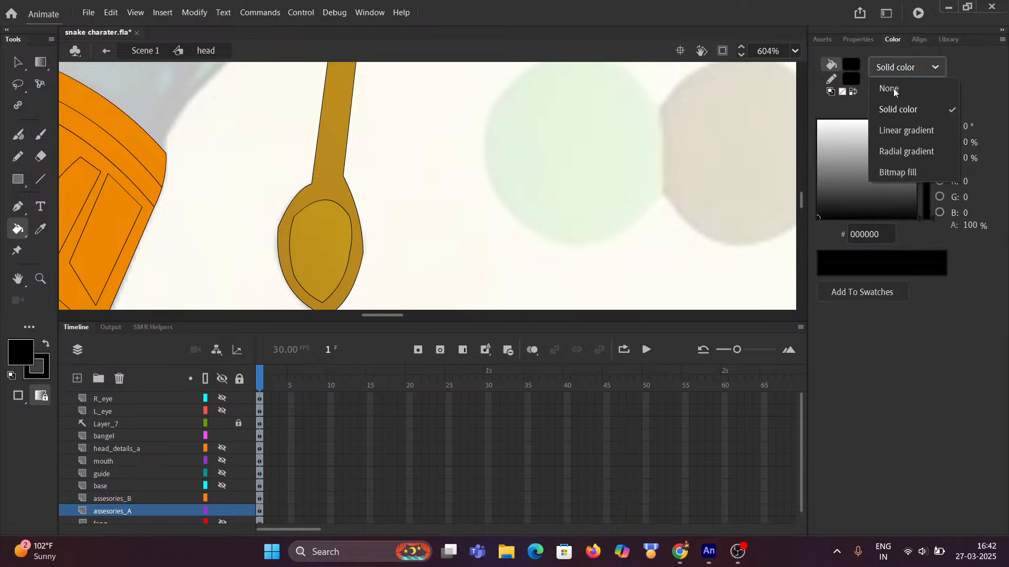
pyautogui.click(899, 152)
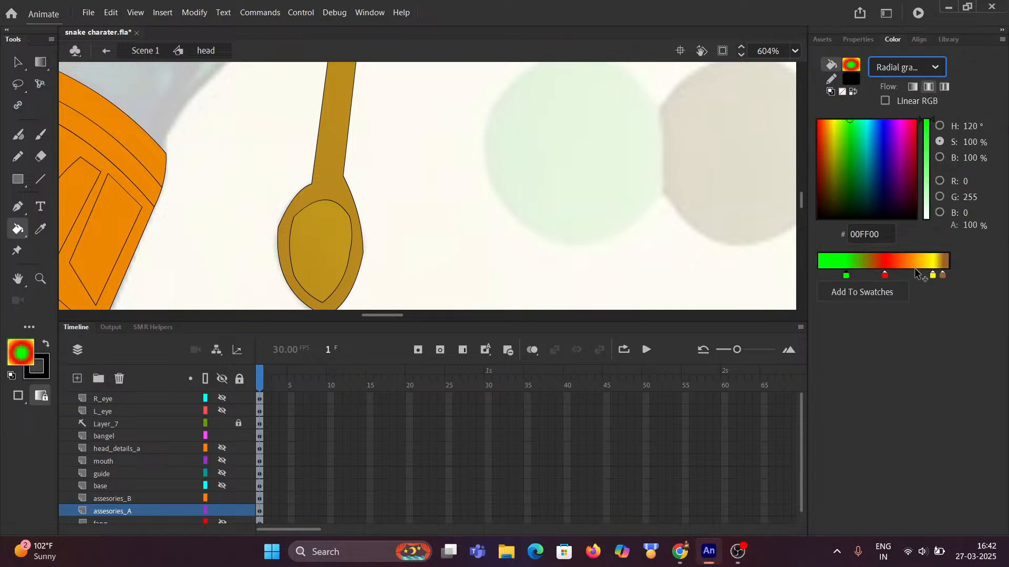
# Collapse the yellow, green and red gradient stops at the start, test-fill the right pendant's inner shape, and undo the fill
pyautogui.moveTo(933, 280); pyautogui.dragTo(759, 286)
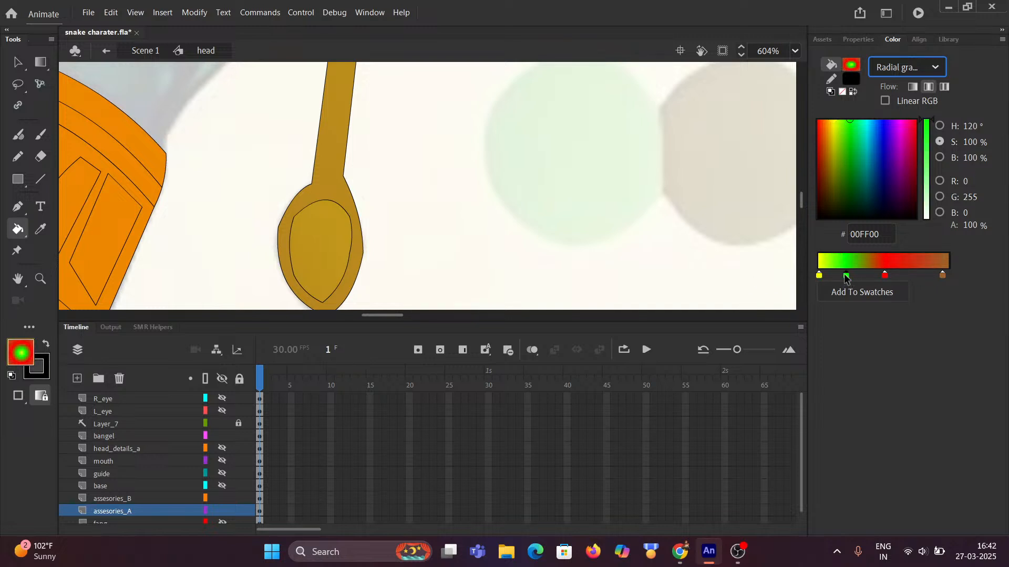
pyautogui.moveTo(843, 274); pyautogui.dragTo(769, 284)
pyautogui.click(886, 274)
pyautogui.moveTo(887, 275)
pyautogui.mouseDown()
pyautogui.moveTo(711, 279)
pyautogui.moveTo(752, 277)
pyautogui.mouseUp()
pyautogui.click(334, 242)
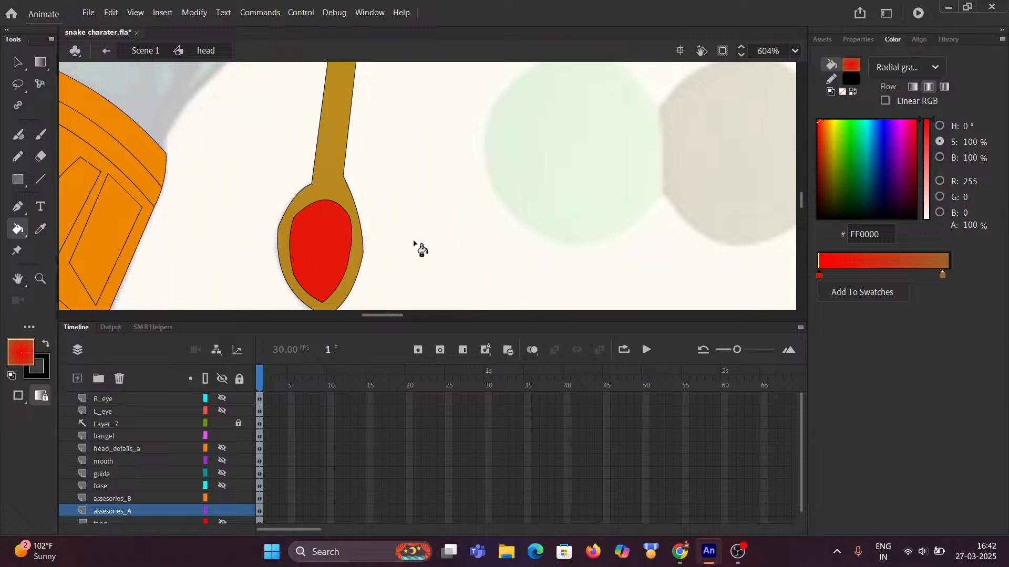
pyautogui.hotkey('ctrl', 'z')
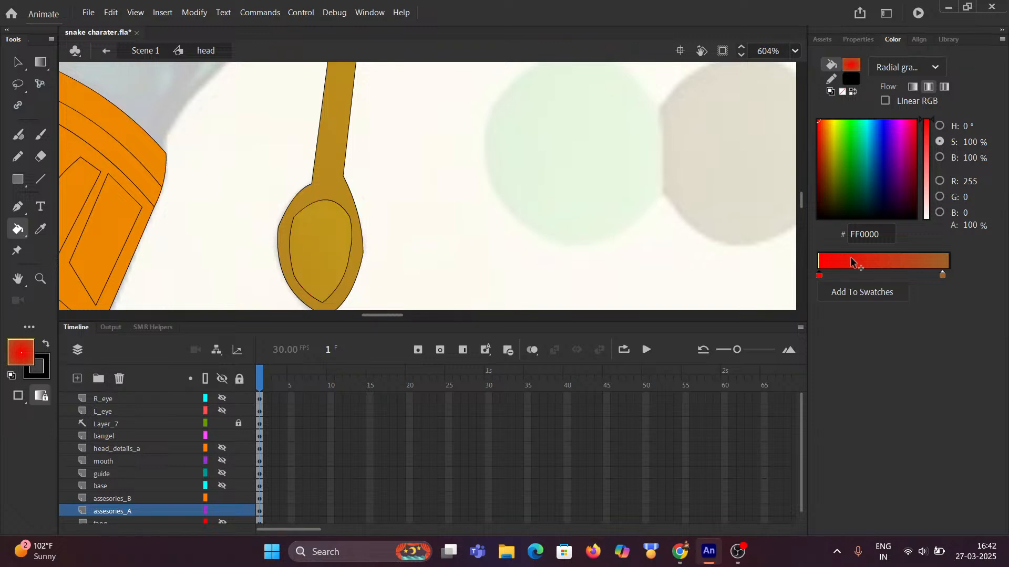
# Swap the fill and stroke colors, fill the right pendant's inner shape black, and switch the fill to a linear gradient
pyautogui.click(853, 92)
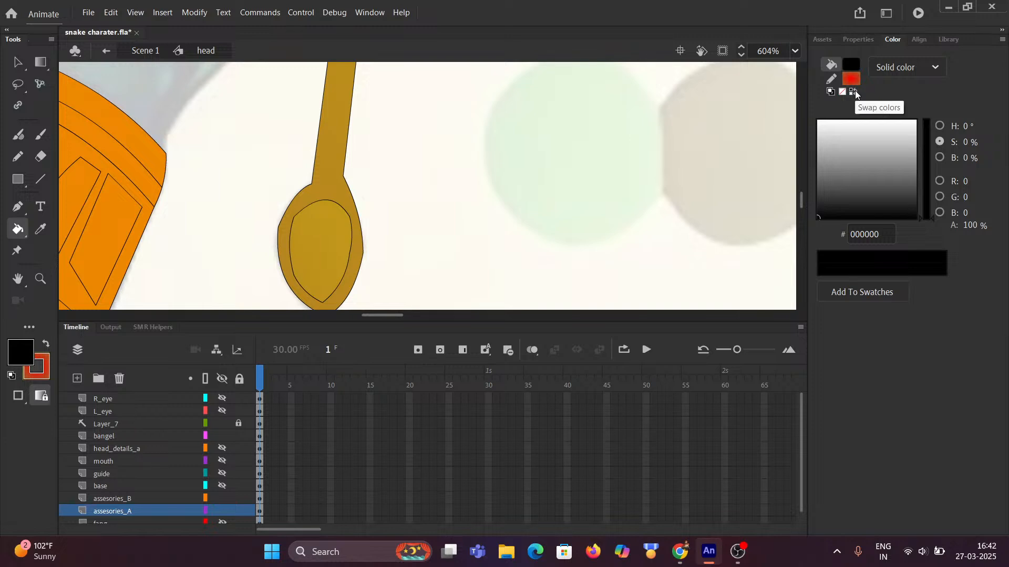
pyautogui.click(319, 240)
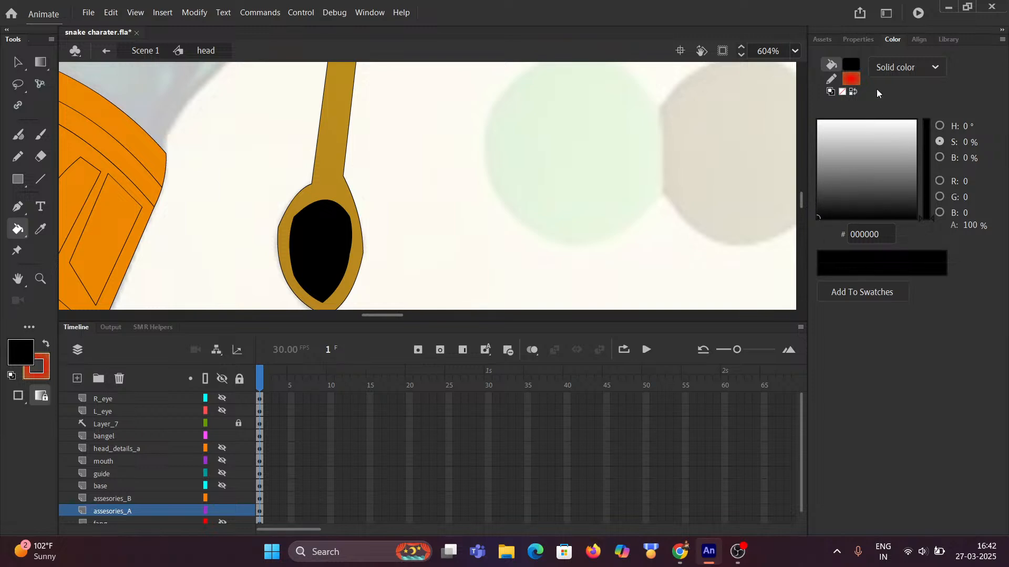
pyautogui.click(897, 67)
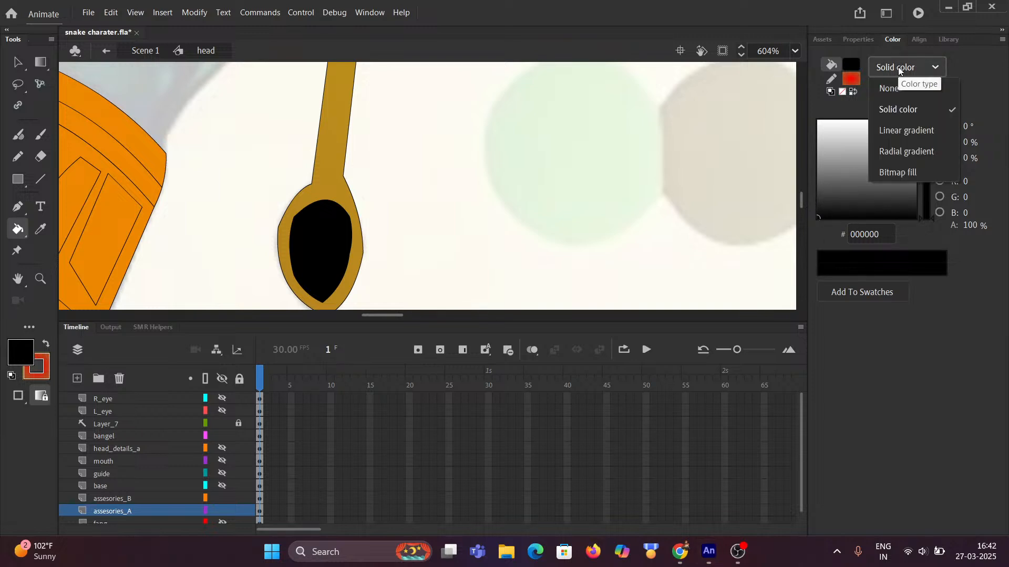
pyautogui.click(909, 131)
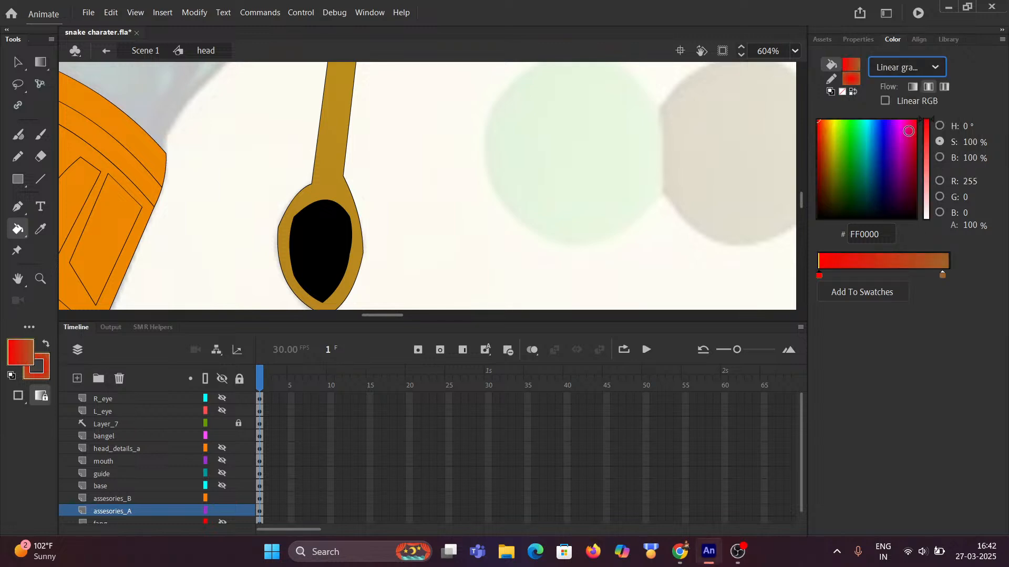
# Set the stroke to the pale-yellow-to-orange radial gradient swatch, and swap it into the fill for the right pendant's inner shape
pyautogui.click(849, 75)
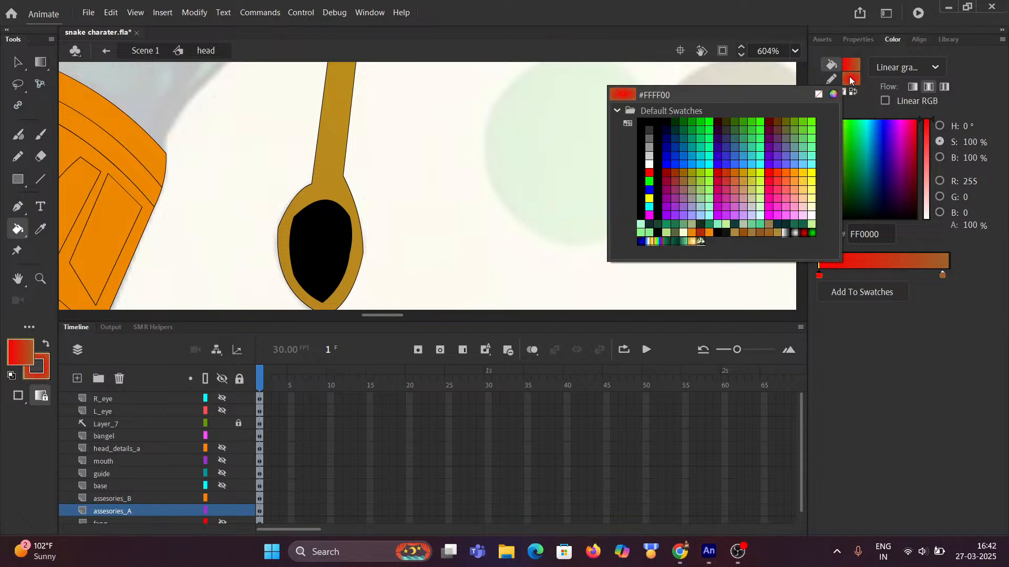
pyautogui.click(691, 241)
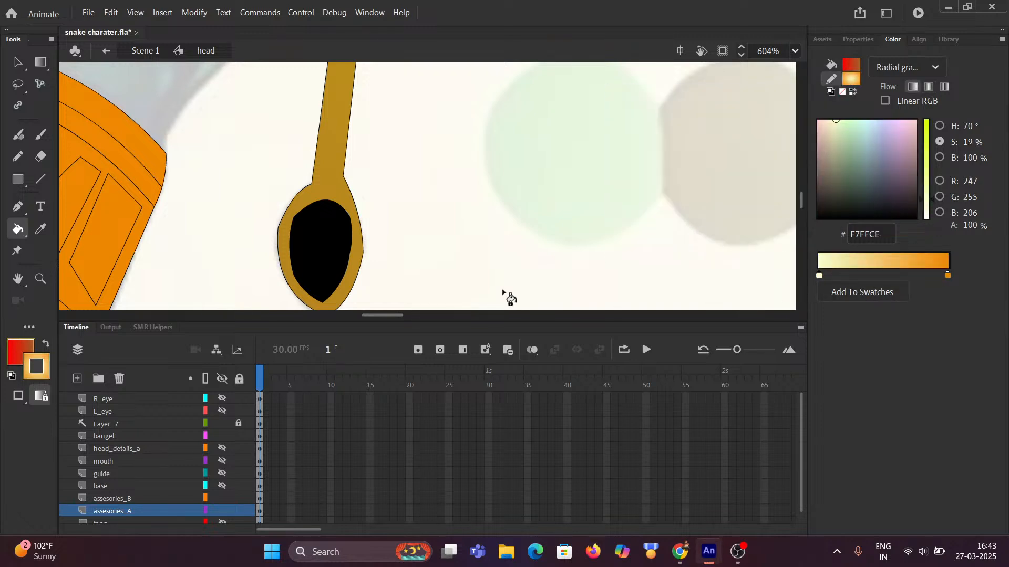
pyautogui.click(338, 268)
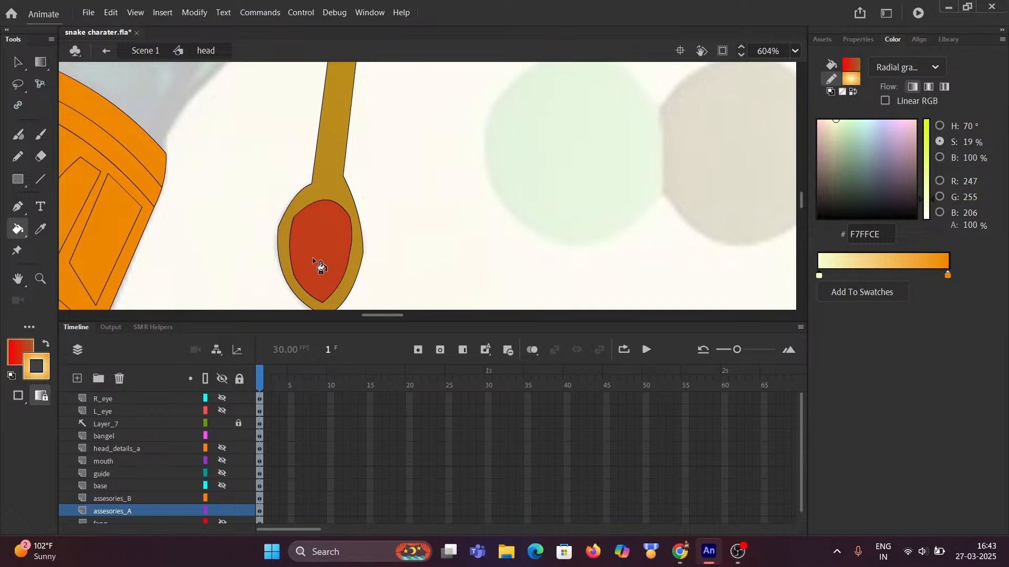
pyautogui.click(47, 344)
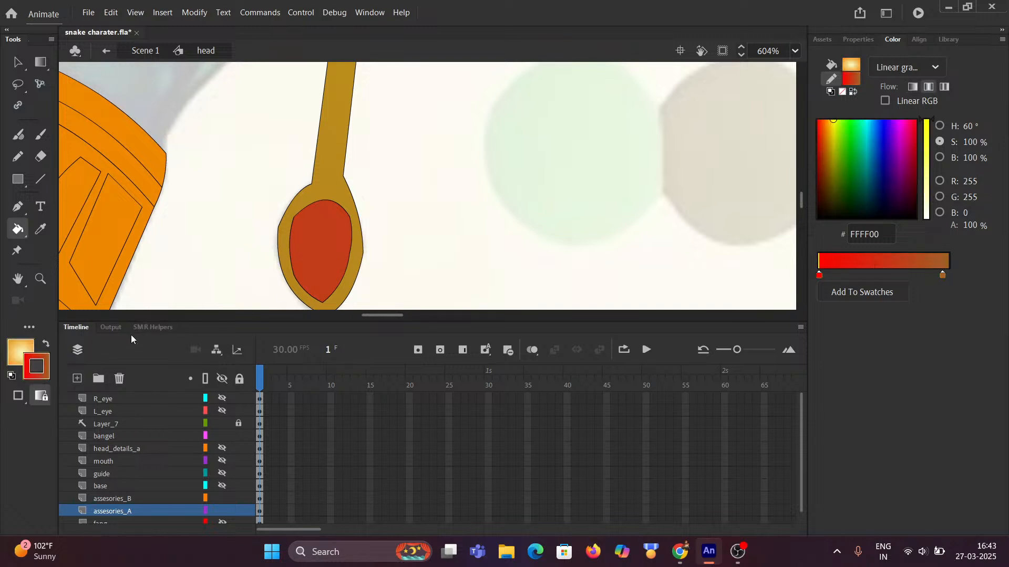
pyautogui.click(309, 265)
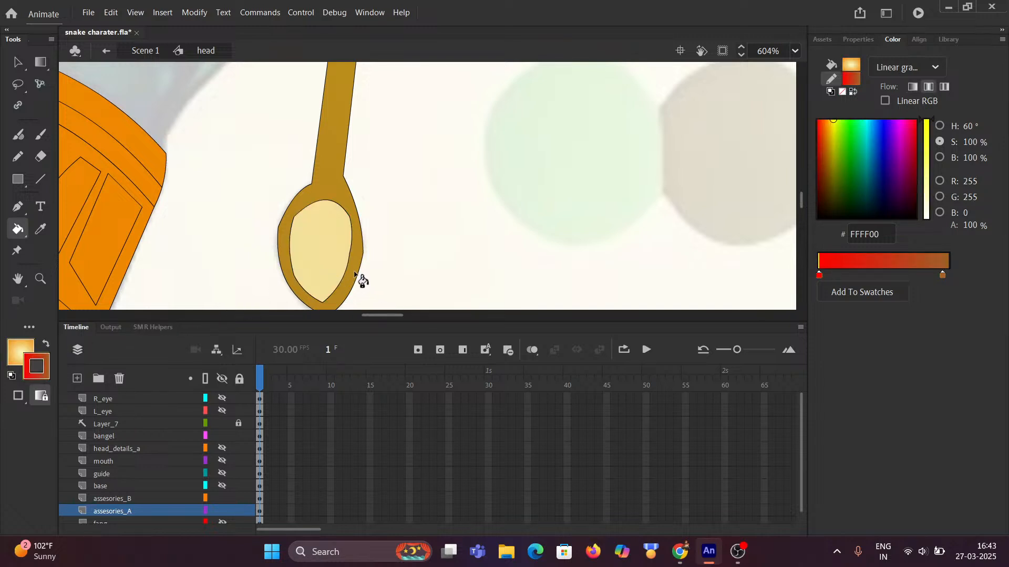
# Reset the fill and stroke to the default white and black, and fill the right pendant's inner shape white
pyautogui.scroll(5, 308, 264)
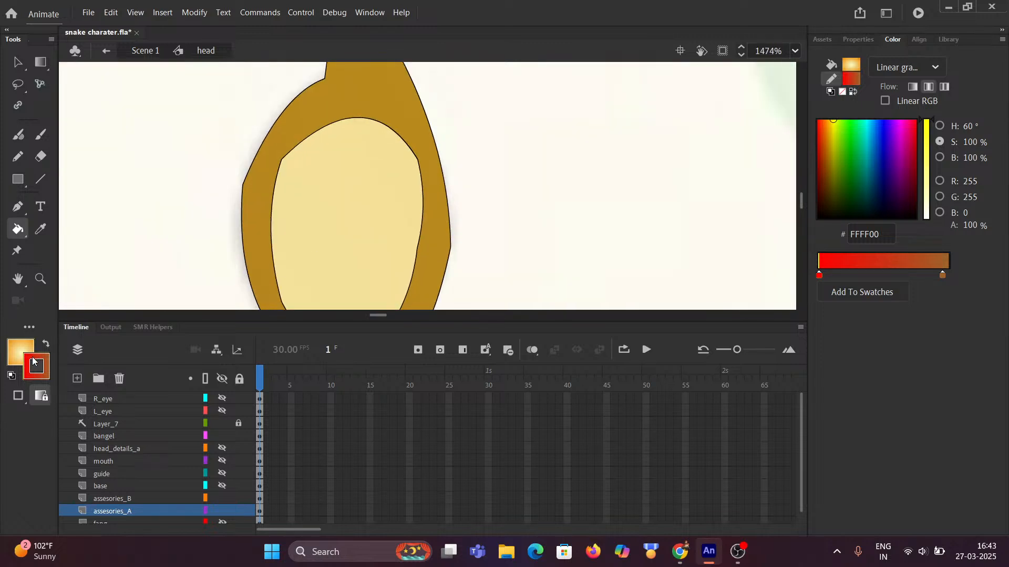
pyautogui.click(11, 375)
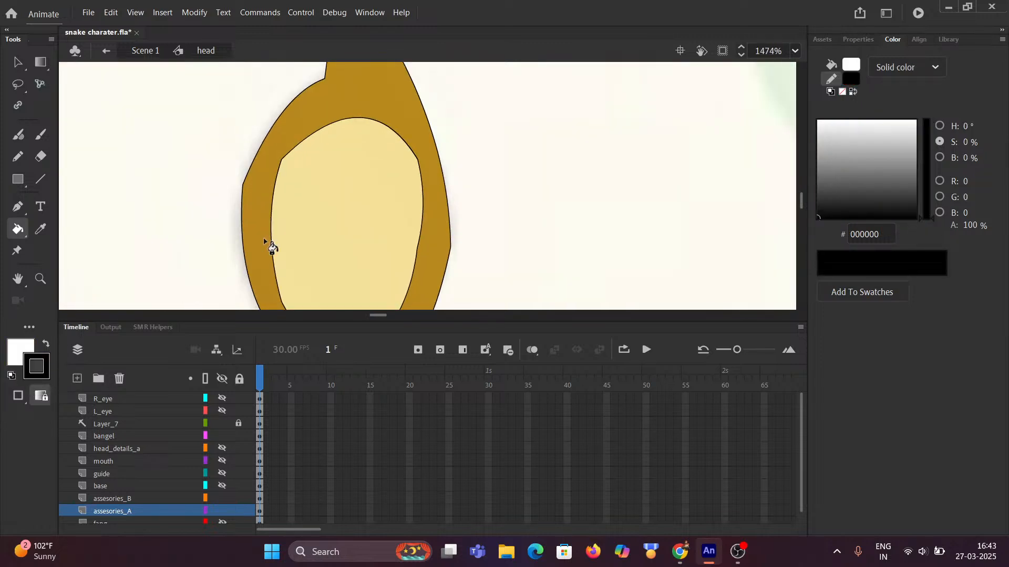
pyautogui.click(317, 217)
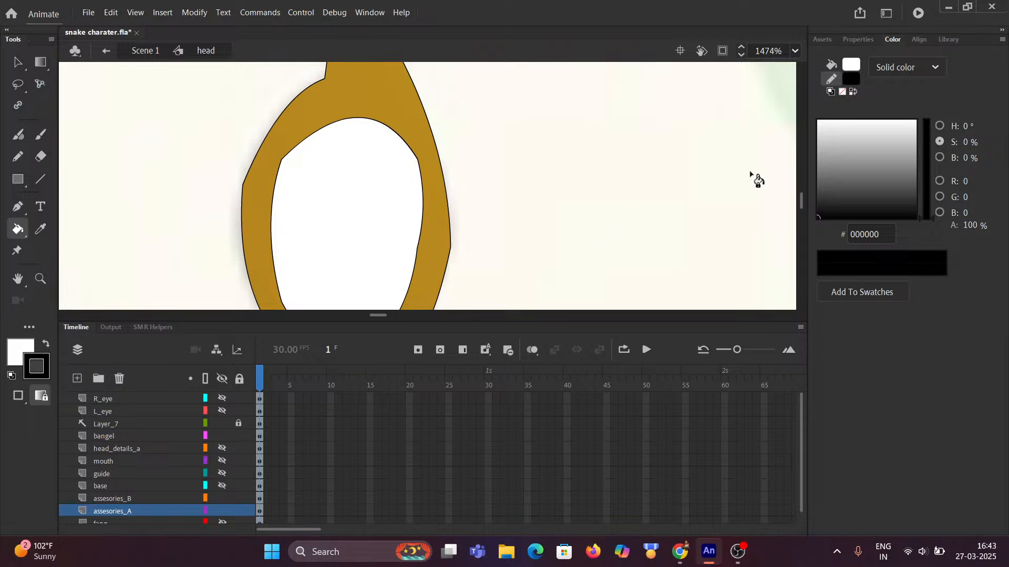
# Make the stroke a pale-yellow-to-orange linear gradient, swap it into the fill, and apply it to the right pendant's inner shape
pyautogui.click(893, 71)
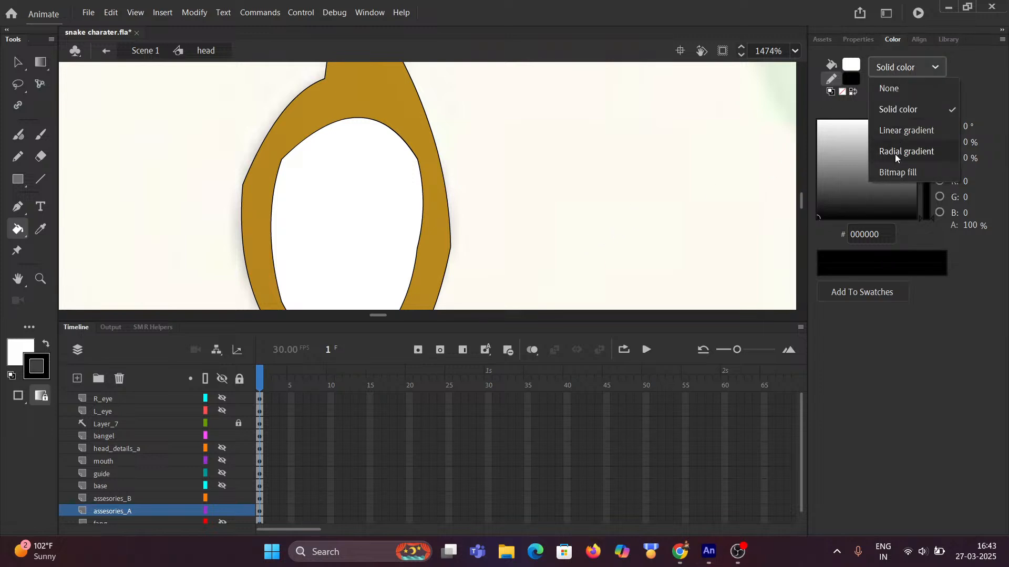
pyautogui.click(895, 132)
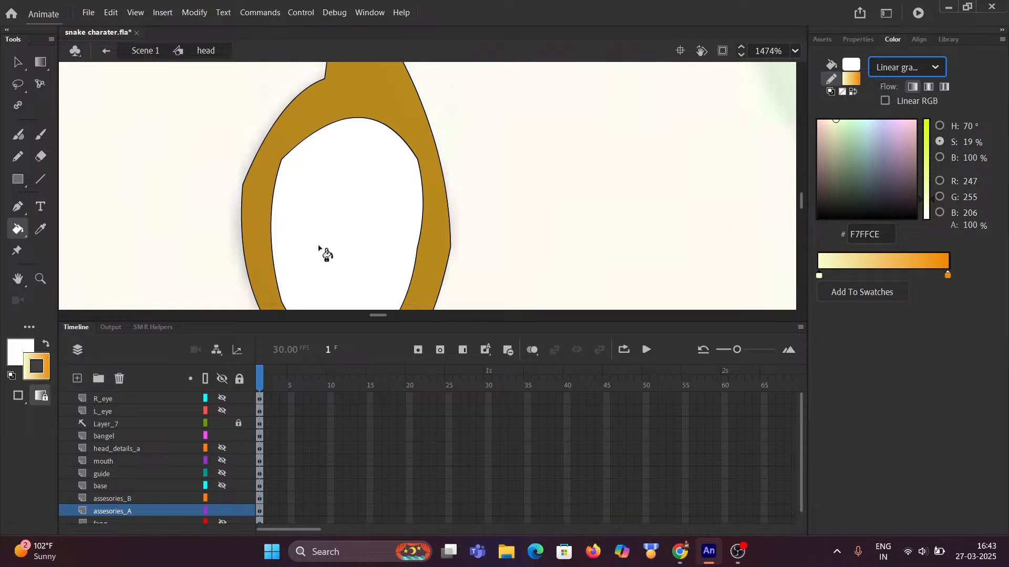
pyautogui.click(45, 344)
pyautogui.click(328, 237)
# Select the right pendant's inner shape and try to adjust its linear gradient with the Gradient Transform tool
pyautogui.scroll(-1, 371, 239)
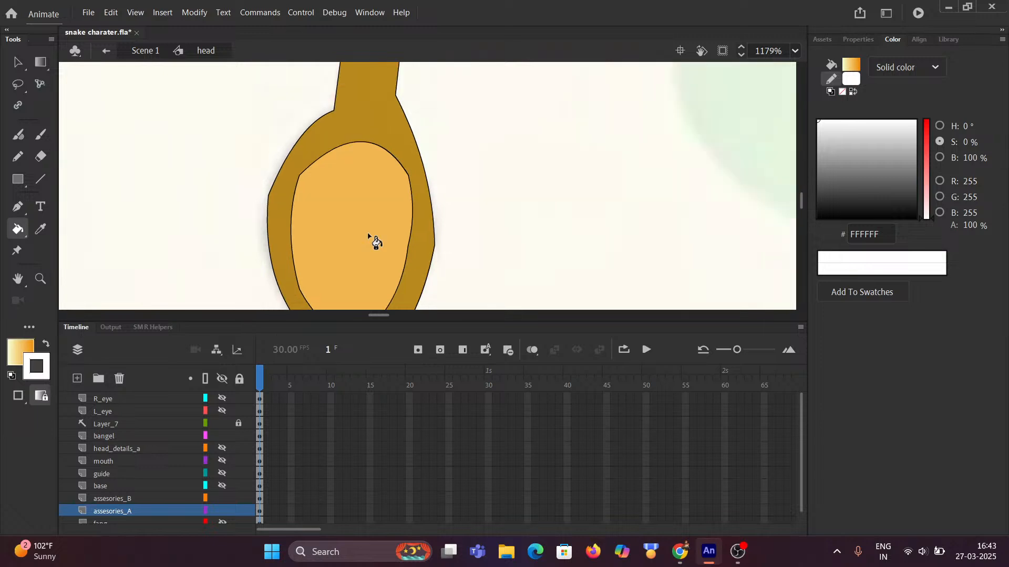
pyautogui.scroll(-1, 368, 235)
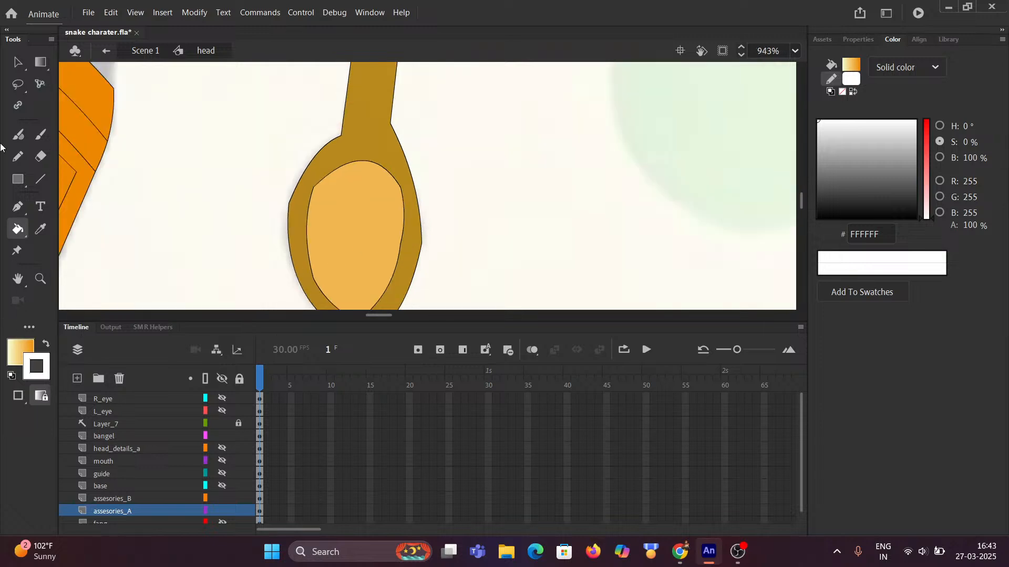
pyautogui.click(17, 62)
pyautogui.click(361, 254)
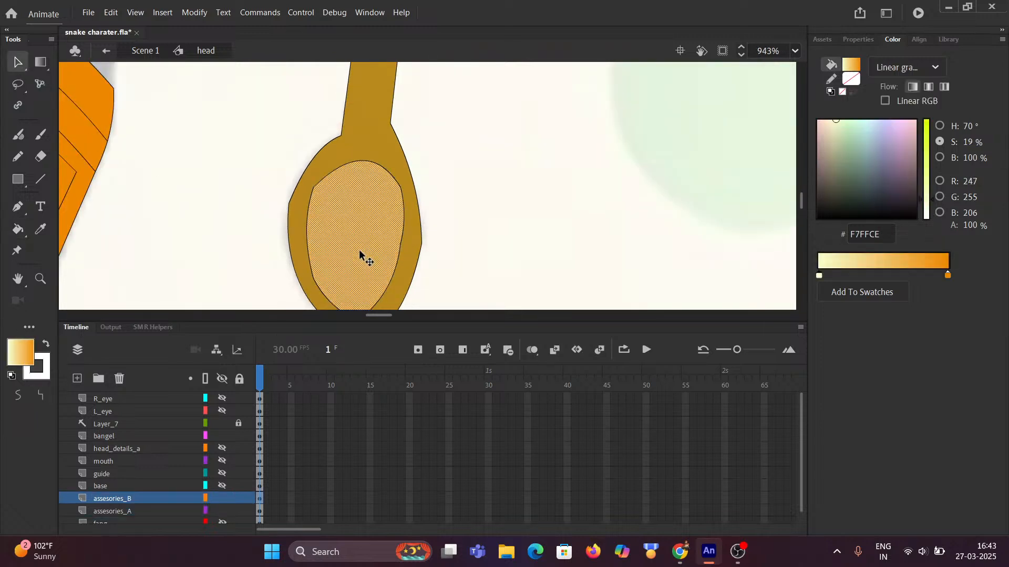
pyautogui.click(41, 63)
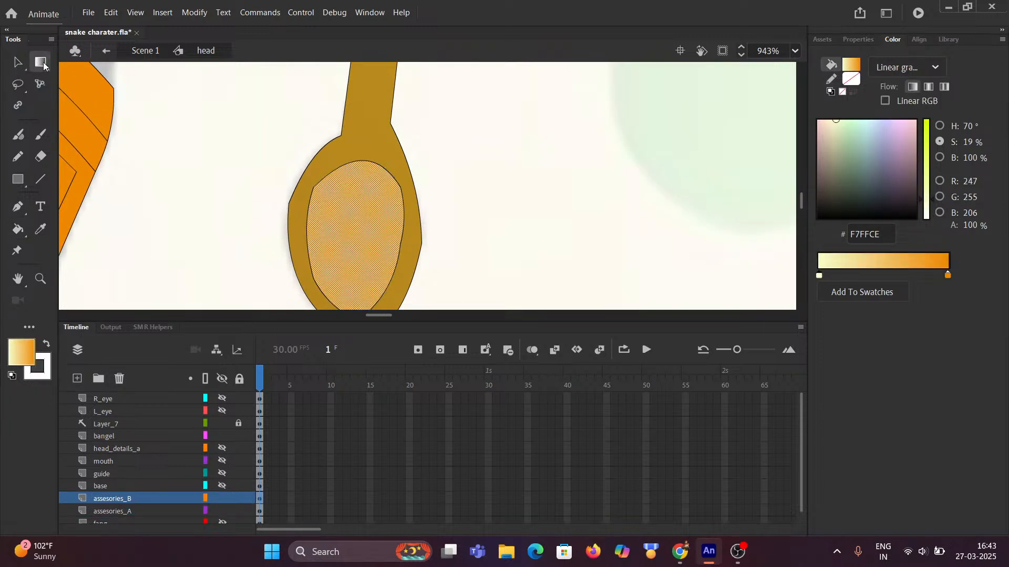
pyautogui.click(339, 232)
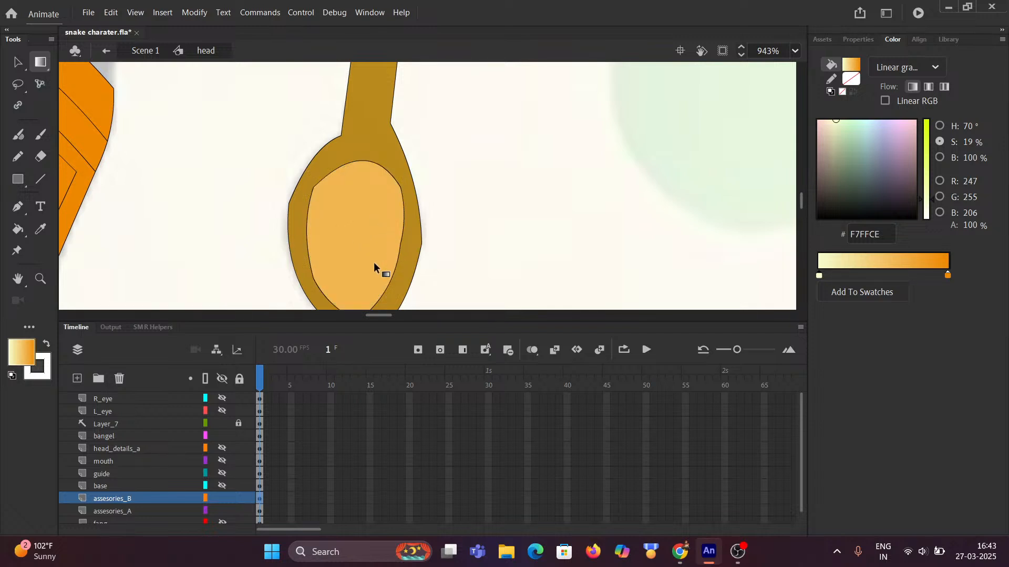
pyautogui.click(373, 262)
# Try again to get transform handles on the right pendant's inner fill, and deselect the shape
pyautogui.scroll(-5, 410, 258)
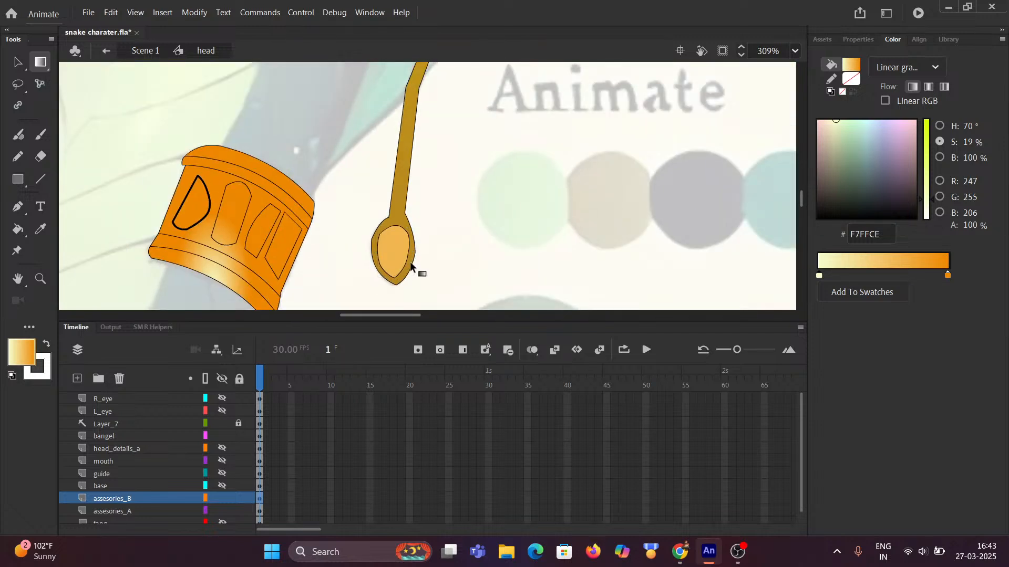
pyautogui.scroll(-3, 409, 262)
pyautogui.moveTo(402, 268); pyautogui.dragTo(484, 274)
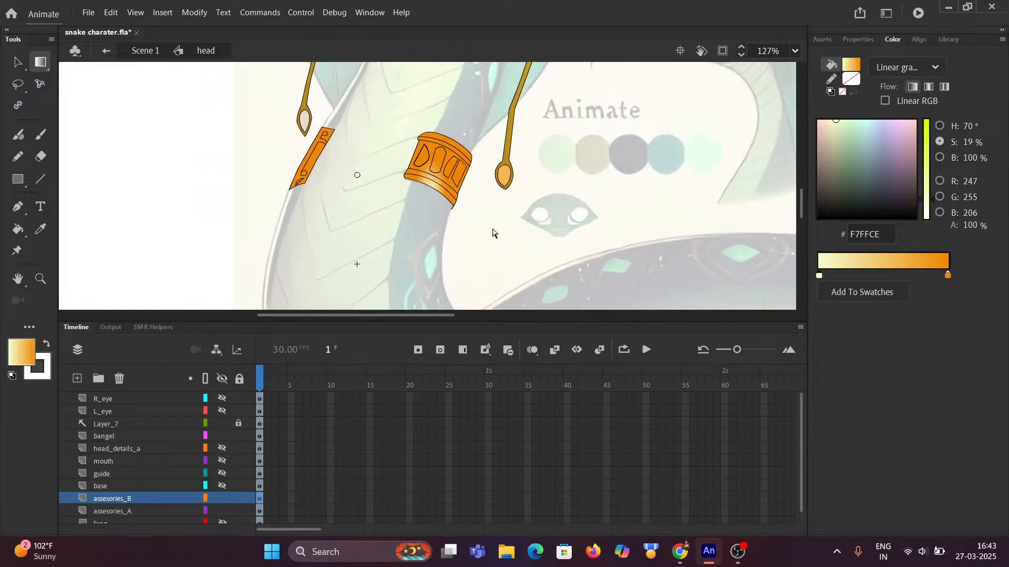
pyautogui.click(504, 176)
pyautogui.scroll(7, 505, 175)
pyautogui.click(504, 175)
pyautogui.click(524, 138)
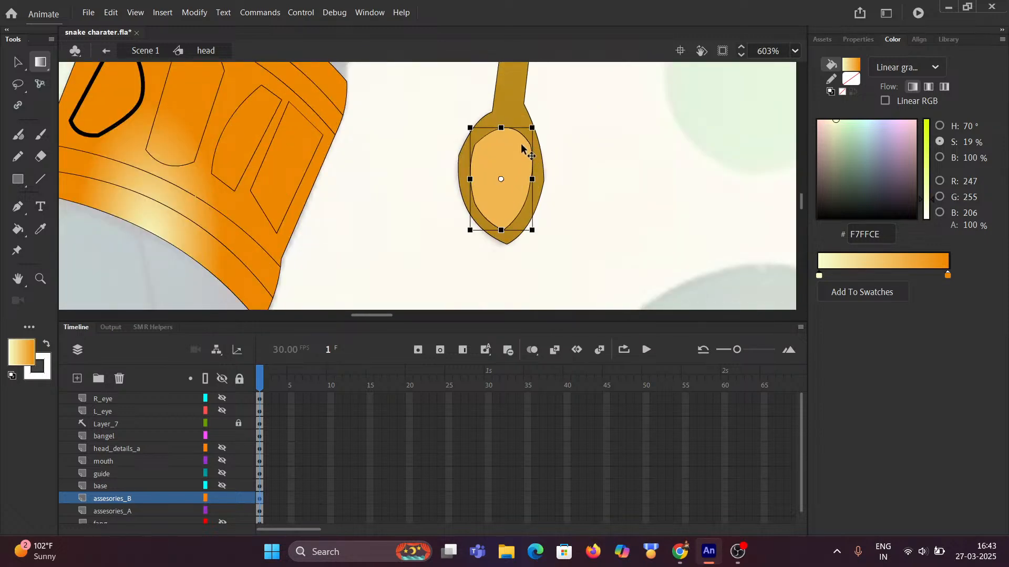
pyautogui.click(536, 128)
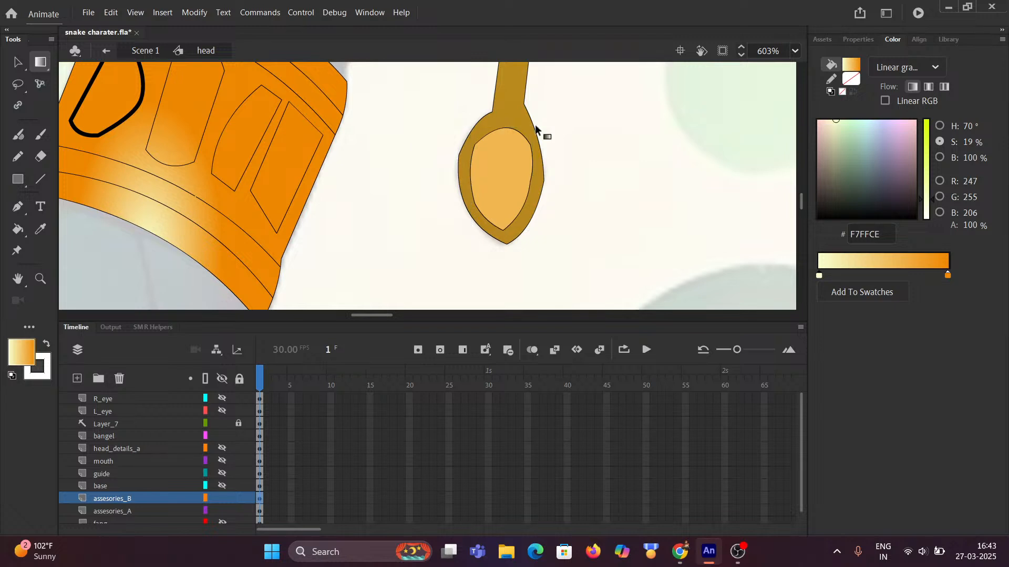
pyautogui.click(419, 185)
# Leave the head symbol for Scene 1 and check the cords, pendants and bangles against the full character
pyautogui.click(17, 62)
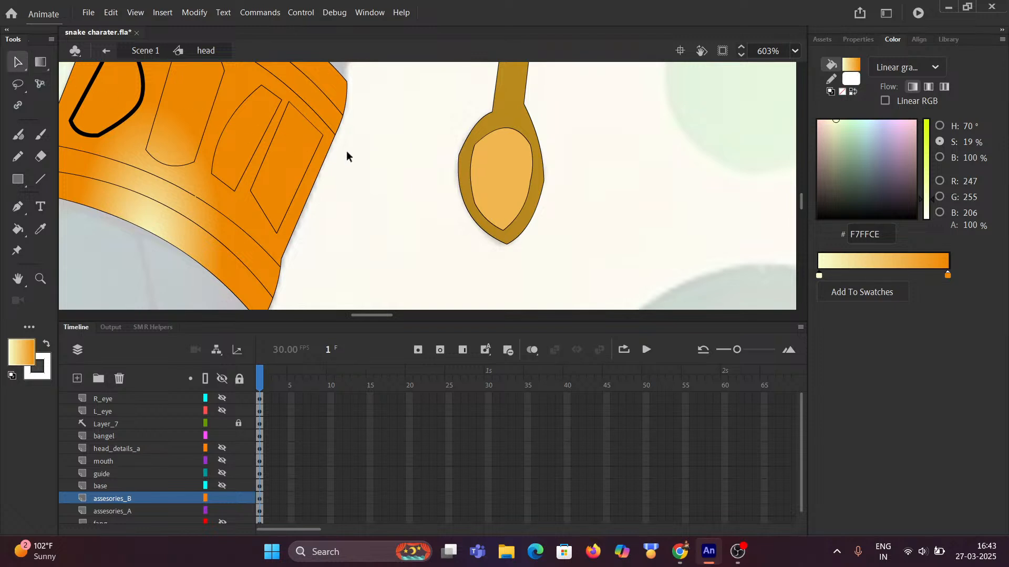
pyautogui.doubleClick(346, 156)
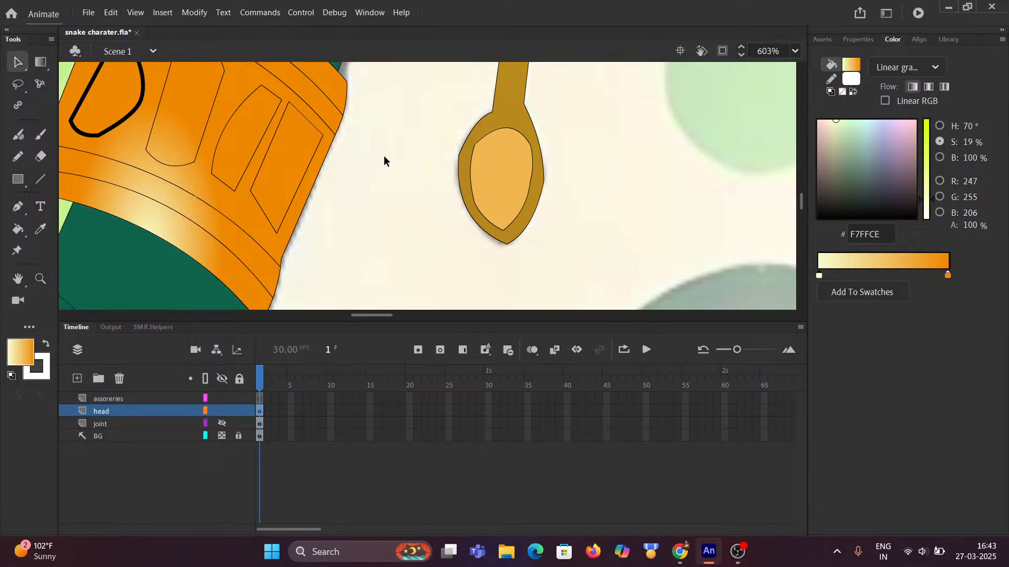
pyautogui.scroll(-6, 383, 156)
pyautogui.scroll(3, 276, 129)
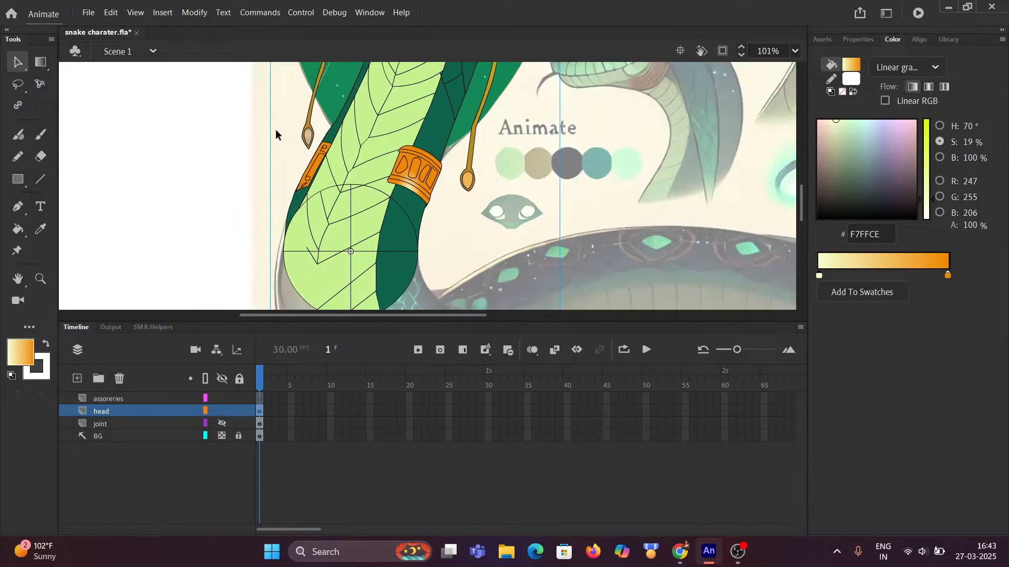
pyautogui.moveTo(248, 107); pyautogui.dragTo(273, 188)
pyautogui.scroll(2, 345, 191)
pyautogui.scroll(-1, 396, 202)
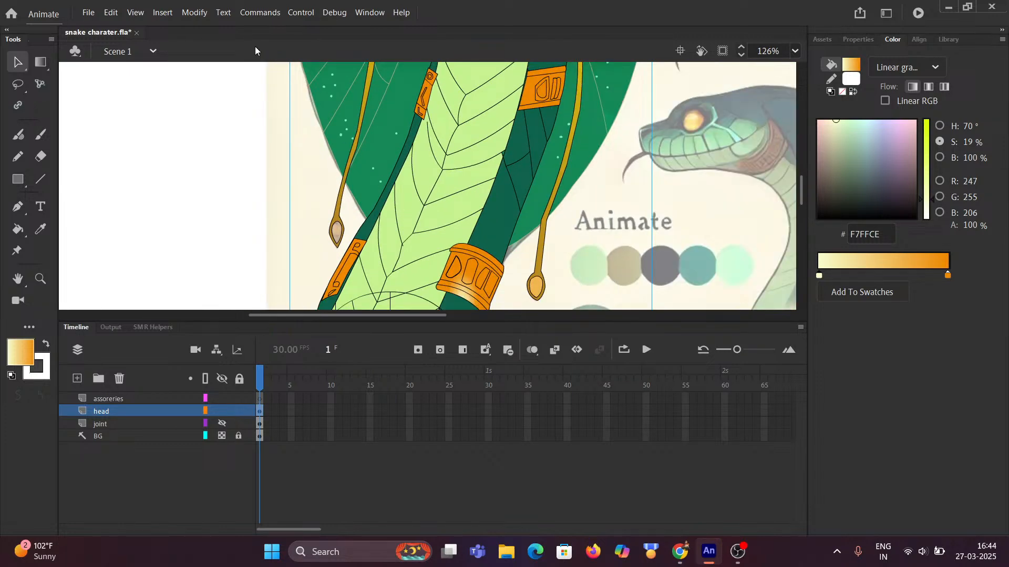
# Save the snake character file and close the program
pyautogui.click(88, 12)
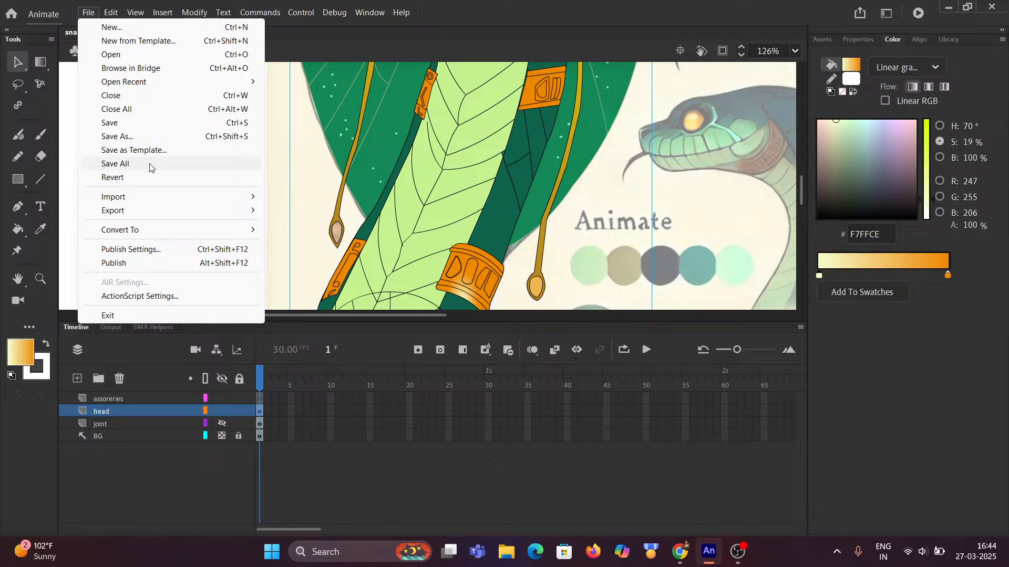
pyautogui.click(122, 126)
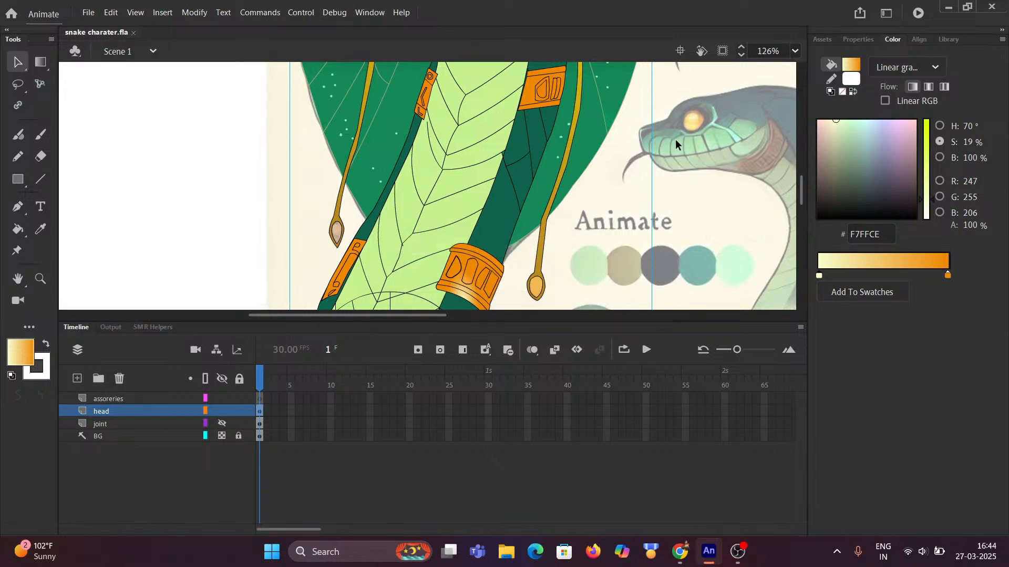
pyautogui.click(992, 15)
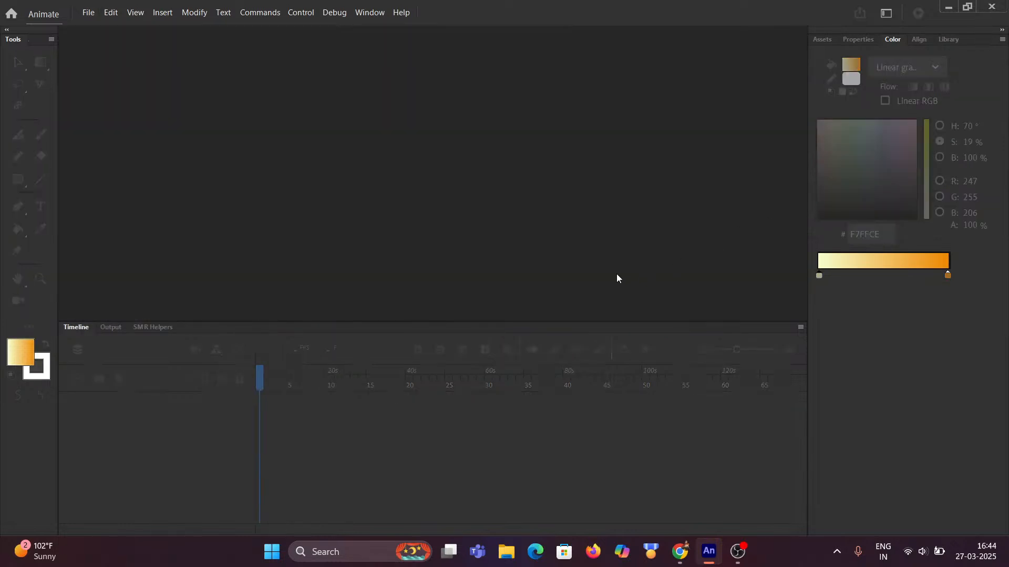
# Relaunch Adobe Animate 2023 and reopen the recent file snake charater.fla
pyautogui.click(294, 559)
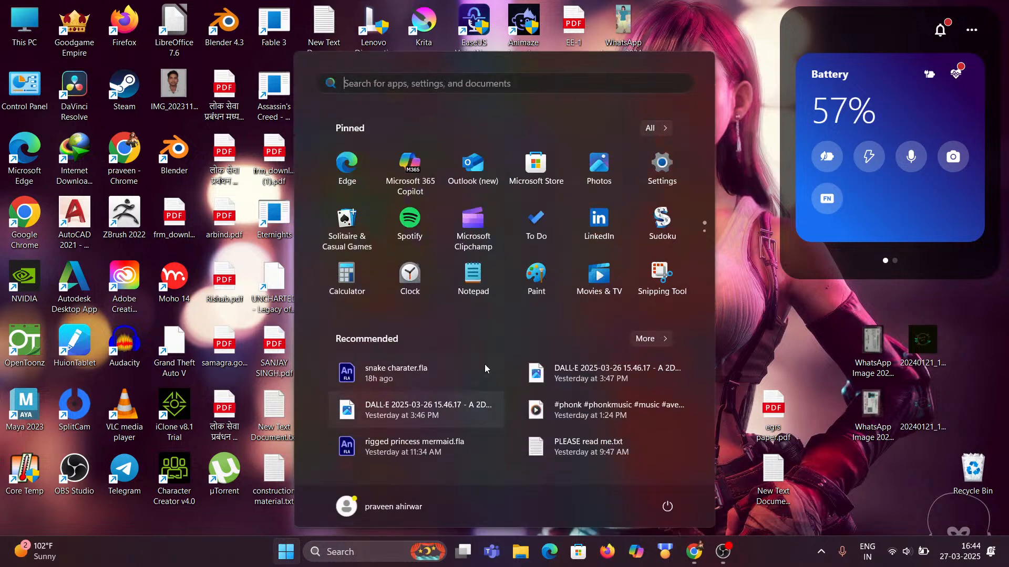
pyautogui.scroll(-1, 532, 219)
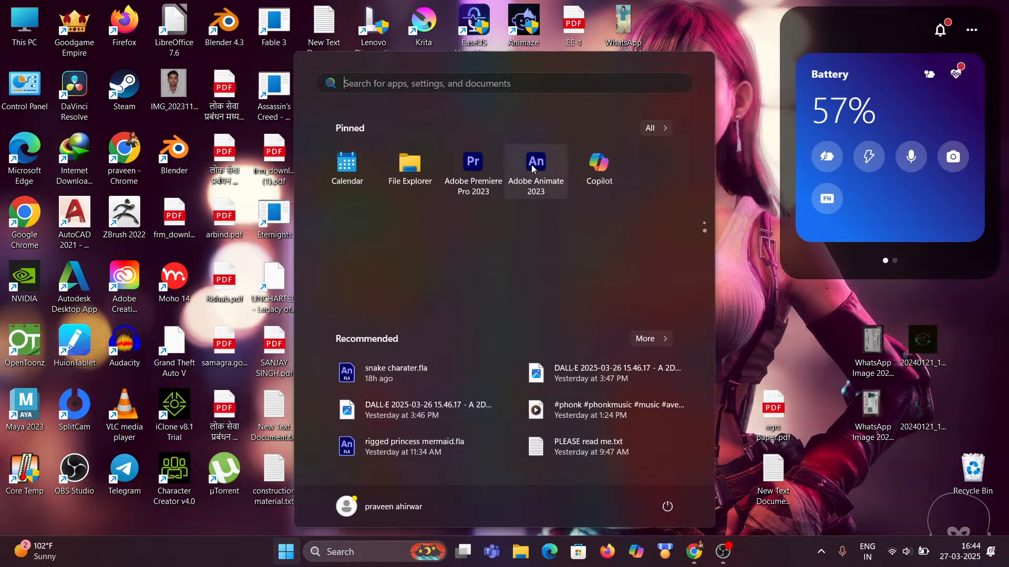
pyautogui.click(536, 166)
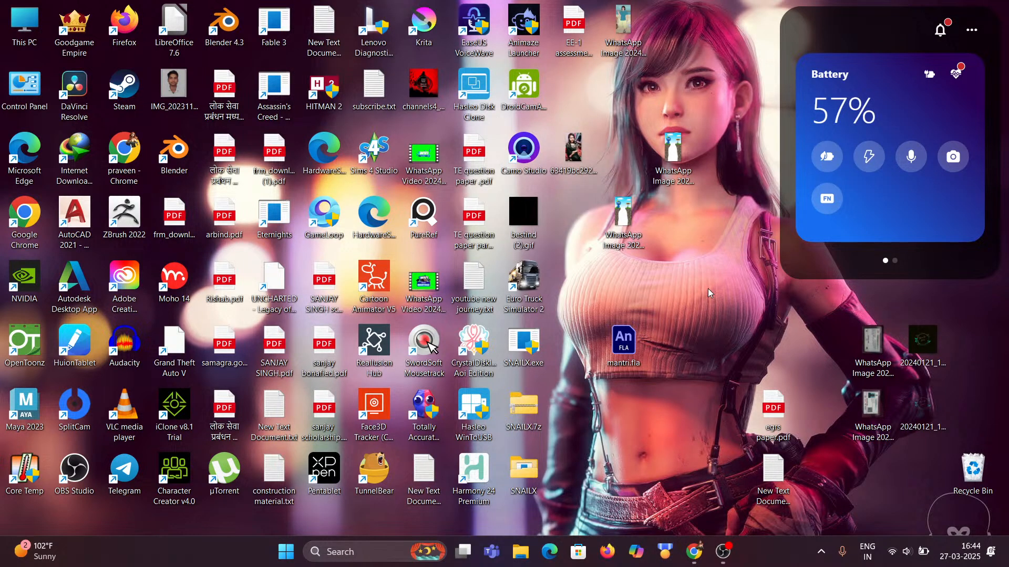
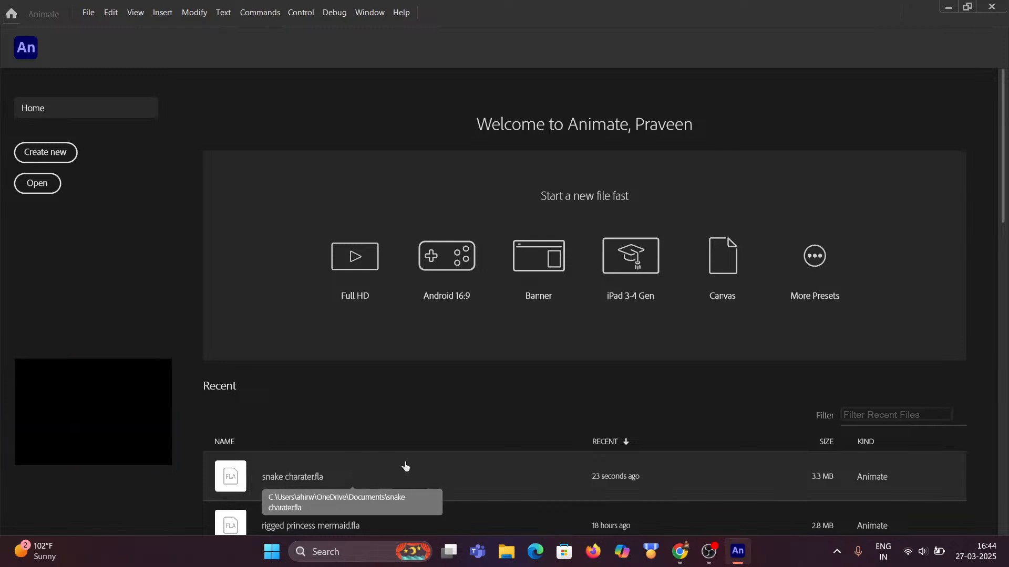
pyautogui.click(305, 482)
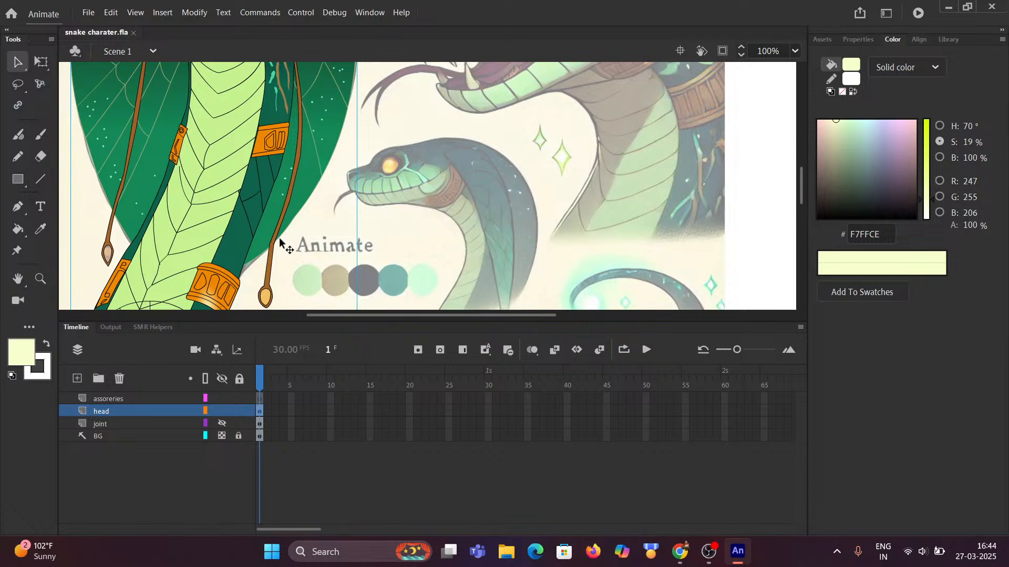
# Try to sample the lower right bangle's gold gradient from Scene 1 with the Eyedropper
pyautogui.scroll(5, 273, 265)
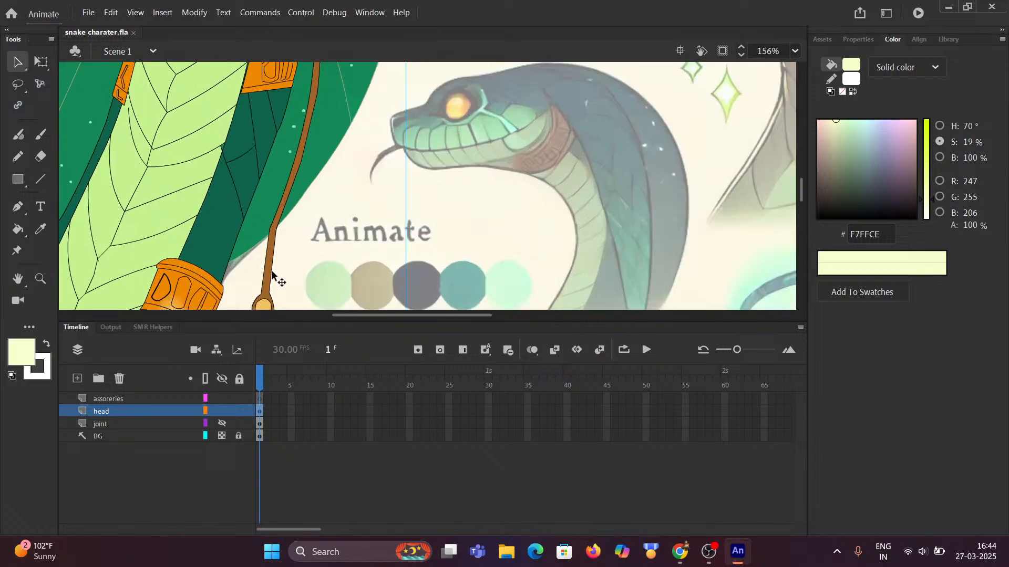
pyautogui.scroll(-5, 300, 271)
pyautogui.hscroll(-5, 301, 271)
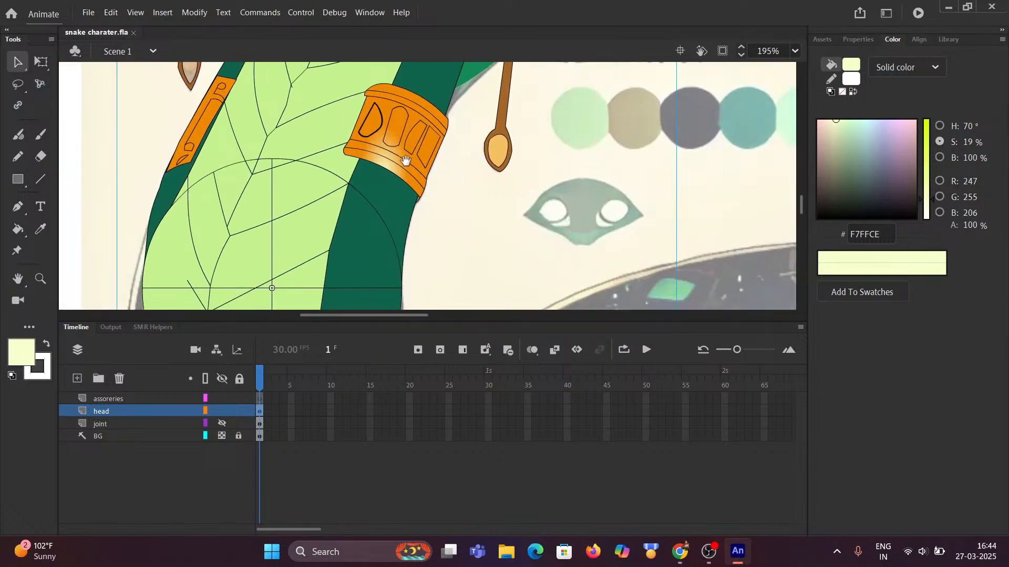
pyautogui.scroll(5, 390, 167)
pyautogui.press('i')
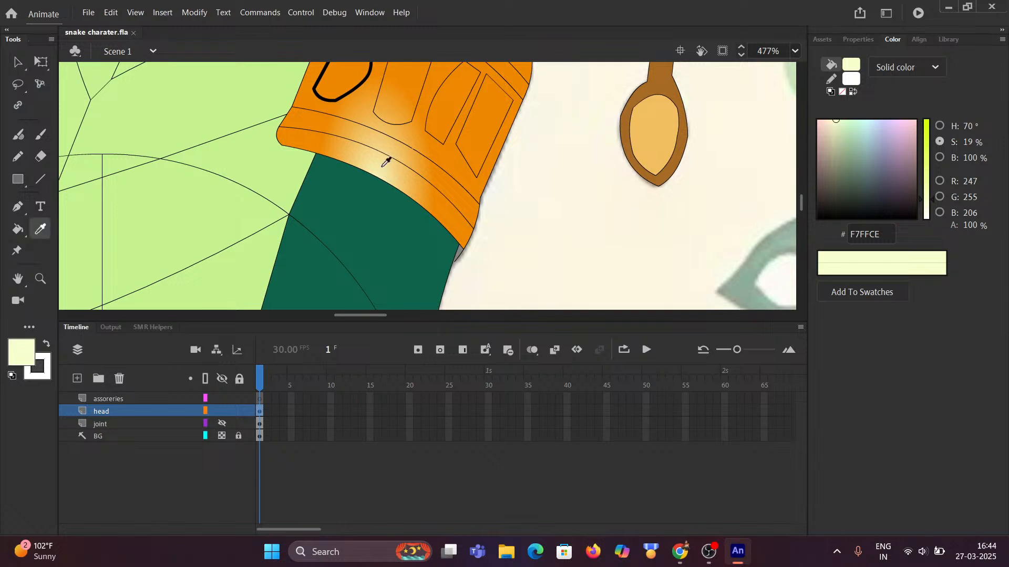
pyautogui.click(384, 163)
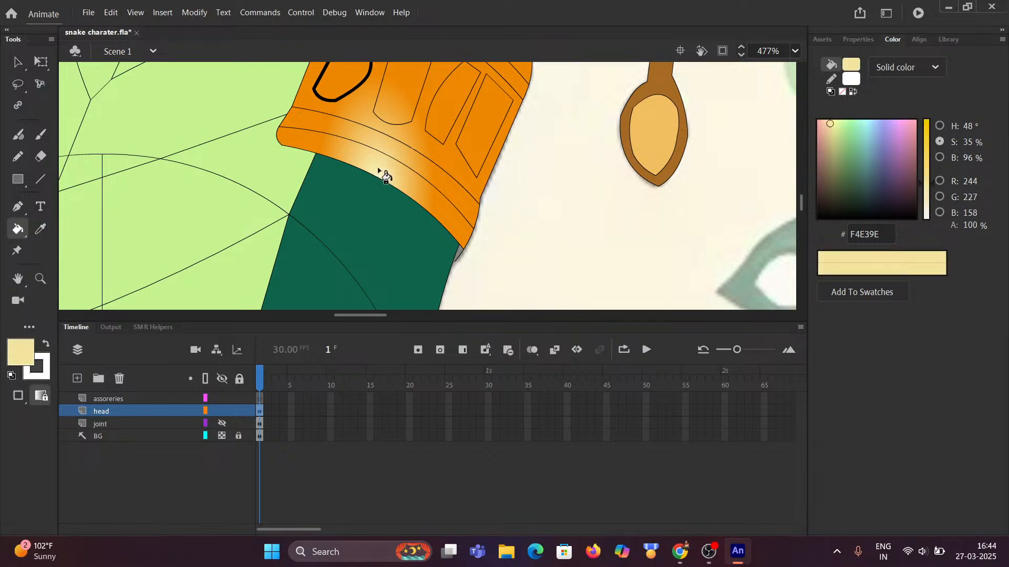
pyautogui.press('i')
pyautogui.click(383, 160)
pyautogui.scroll(-4, 499, 160)
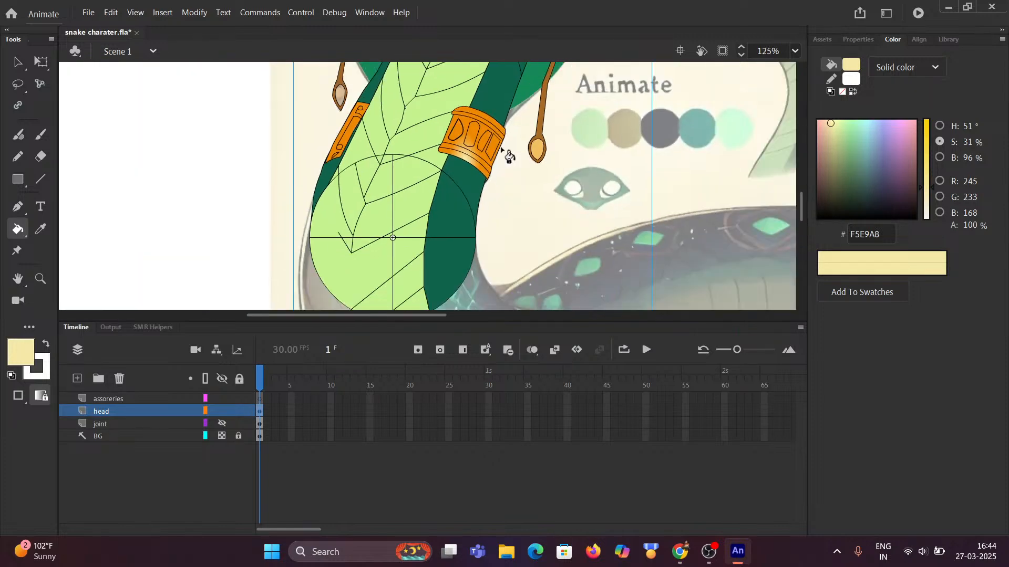
# Switch the fill type to a linear gradient and look over the character beside the reference art
pyautogui.moveTo(548, 183); pyautogui.dragTo(509, 243)
pyautogui.scroll(6, 508, 203)
pyautogui.scroll(-2, 507, 201)
pyautogui.scroll(-4, 508, 205)
pyautogui.scroll(2, 473, 197)
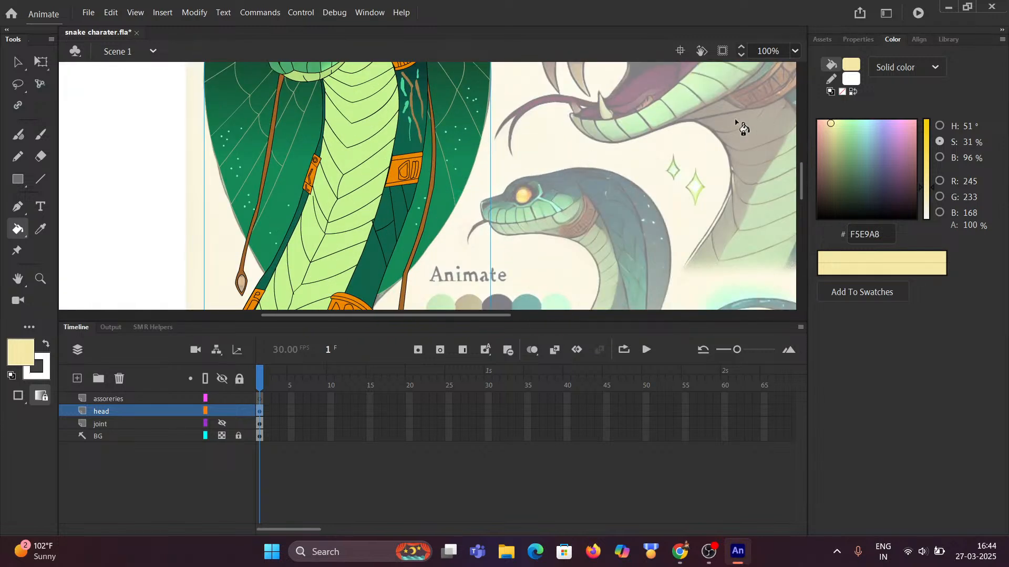
pyautogui.click(895, 68)
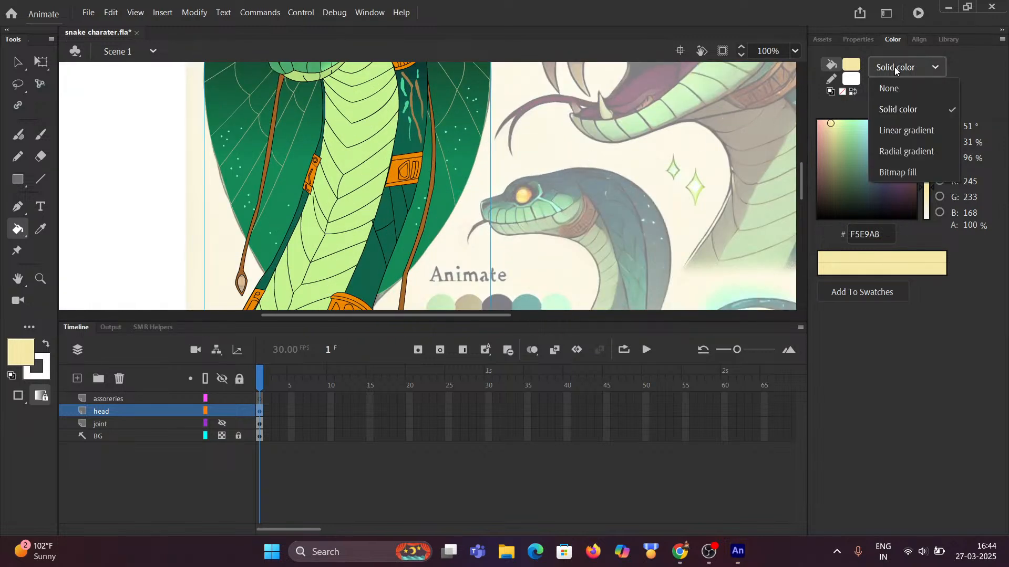
pyautogui.click(896, 131)
pyautogui.scroll(-2, 637, 157)
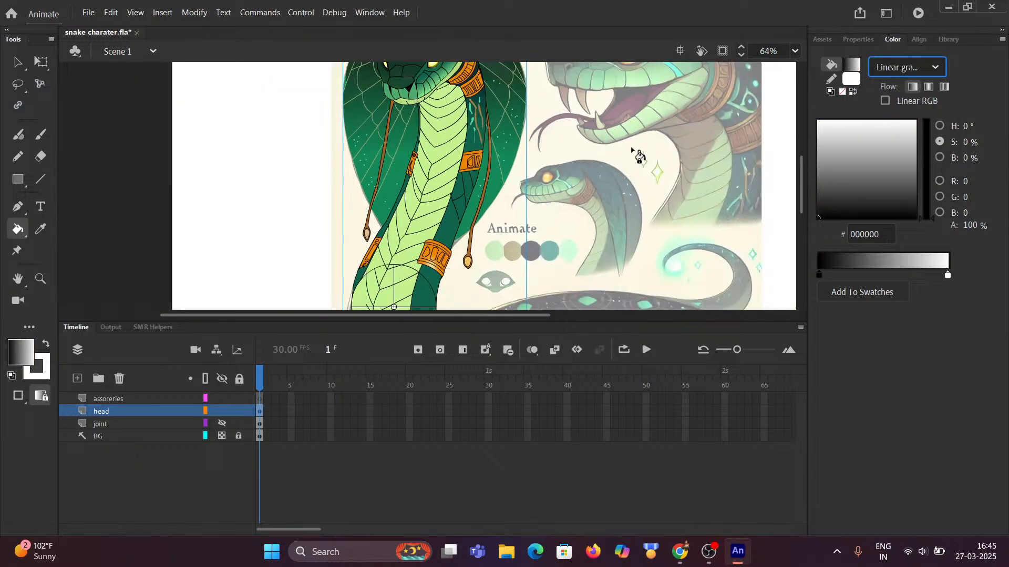
pyautogui.scroll(-3, 637, 157)
pyautogui.moveTo(464, 188); pyautogui.dragTo(415, 210)
pyautogui.scroll(-2, 415, 210)
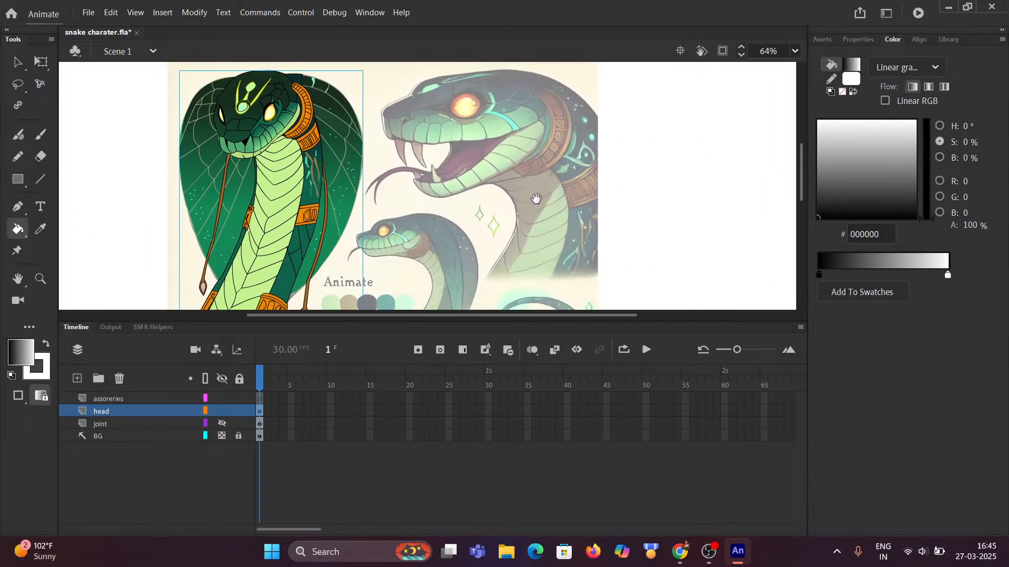
pyautogui.scroll(2, 483, 199)
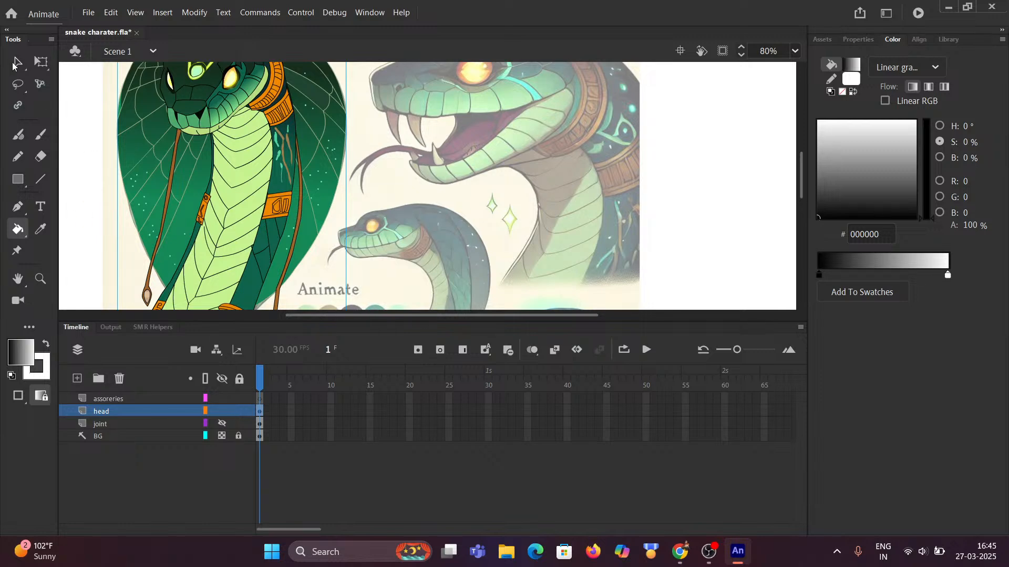
# Enter the head symbol and sample the lower right bangle's gold radial gradient as the fill
pyautogui.click(15, 62)
pyautogui.doubleClick(252, 209)
pyautogui.scroll(2, 272, 224)
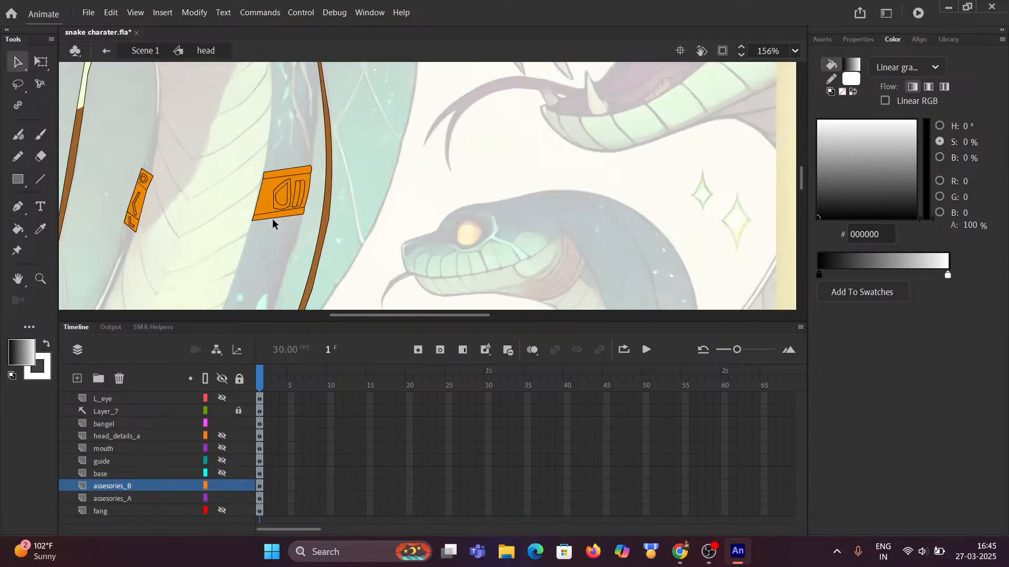
pyautogui.scroll(4, 272, 224)
pyautogui.scroll(1, 328, 189)
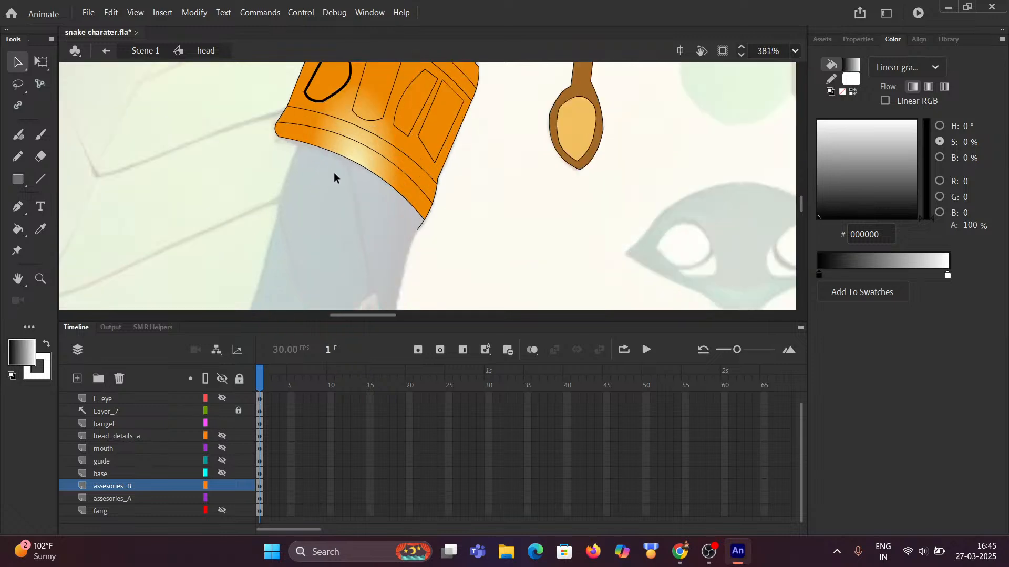
pyautogui.press('i')
pyautogui.click(364, 153)
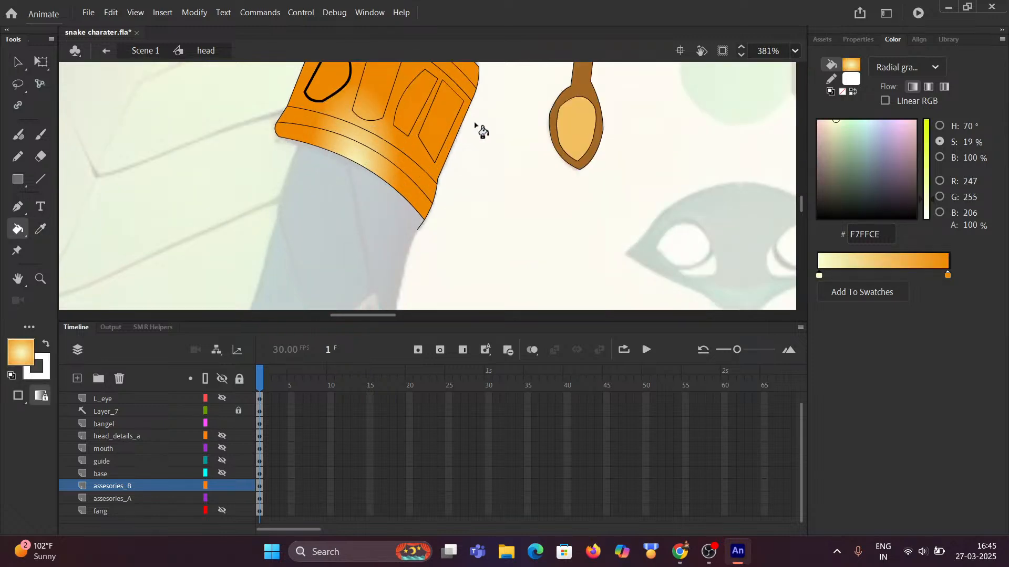
# Fill the right and left hanging cords and their pendant rims with the sampled gold radial gradient
pyautogui.scroll(-3, 479, 128)
pyautogui.scroll(3, 368, 157)
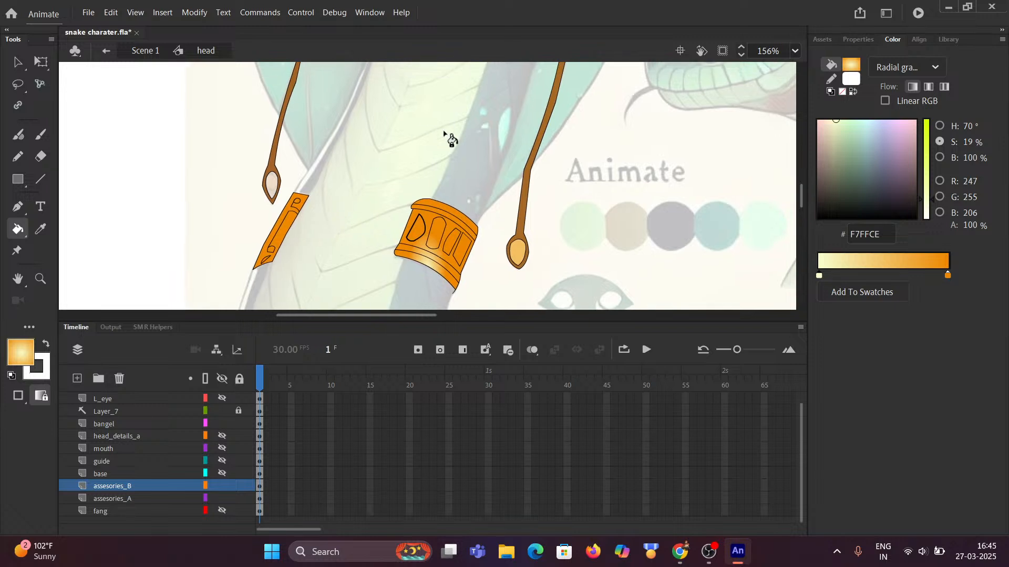
pyautogui.click(522, 202)
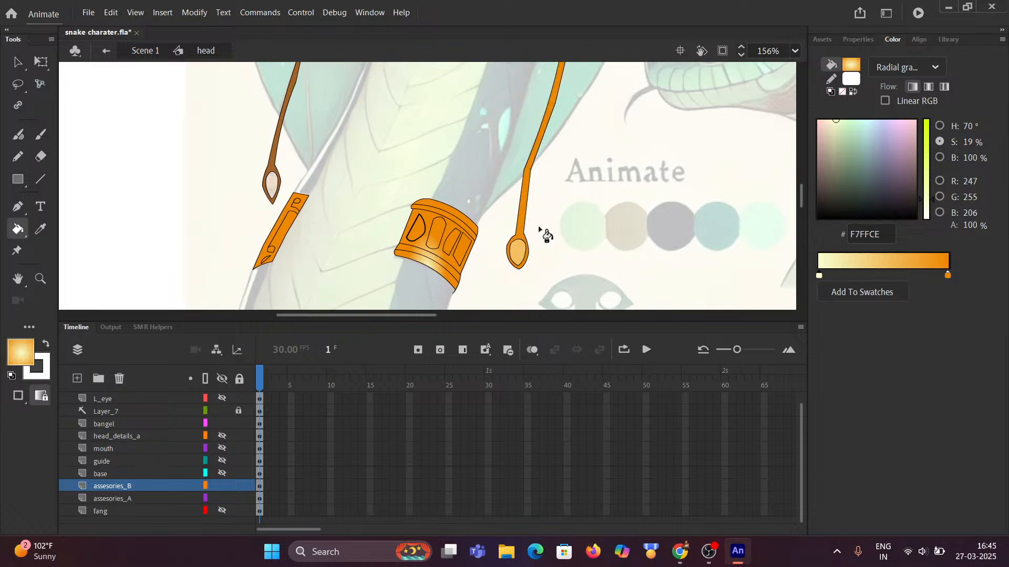
pyautogui.scroll(4, 531, 213)
pyautogui.scroll(-4, 503, 198)
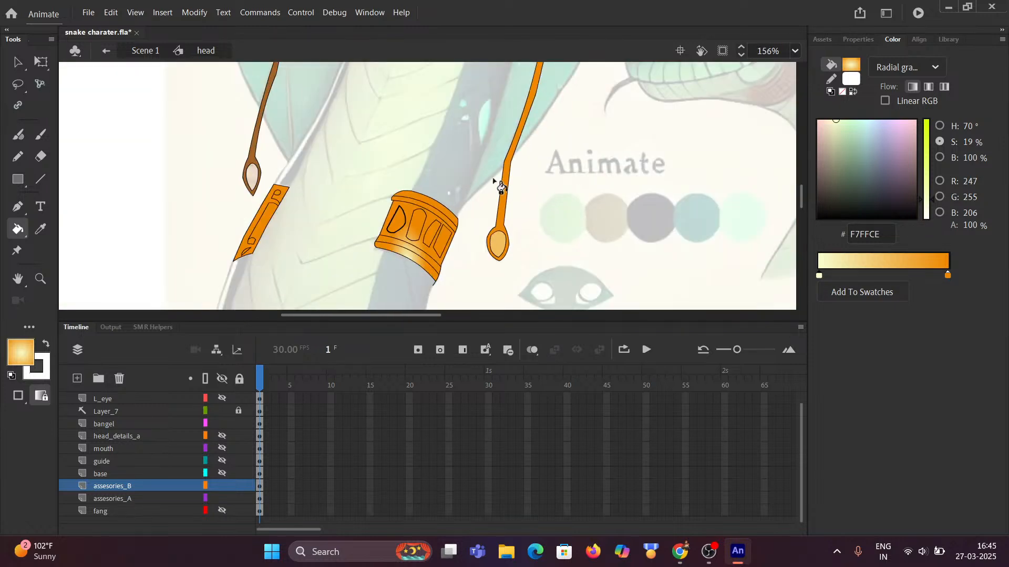
pyautogui.scroll(4, 461, 124)
pyautogui.scroll(-4, 555, 225)
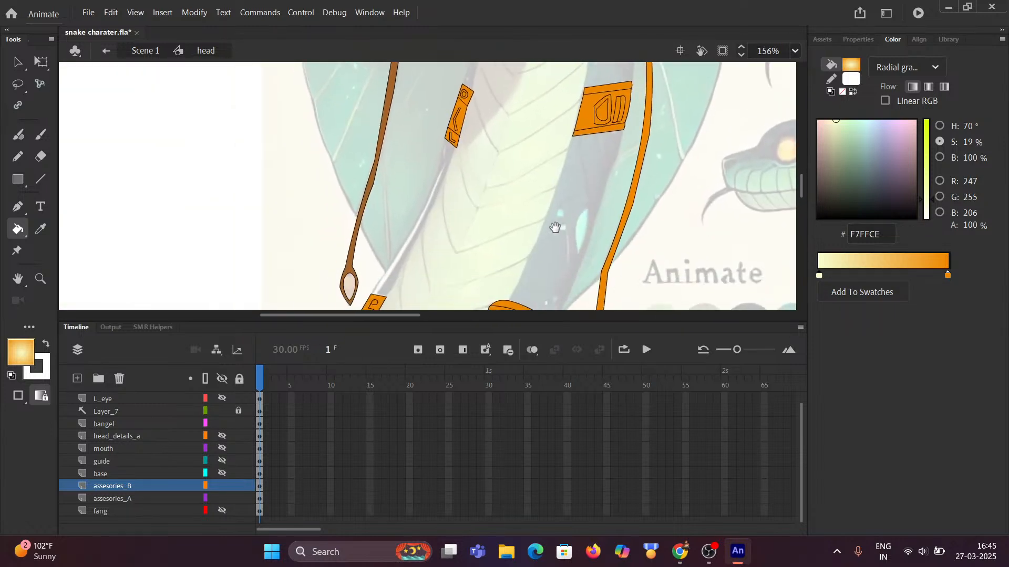
pyautogui.click(384, 184)
pyautogui.scroll(-2, 414, 185)
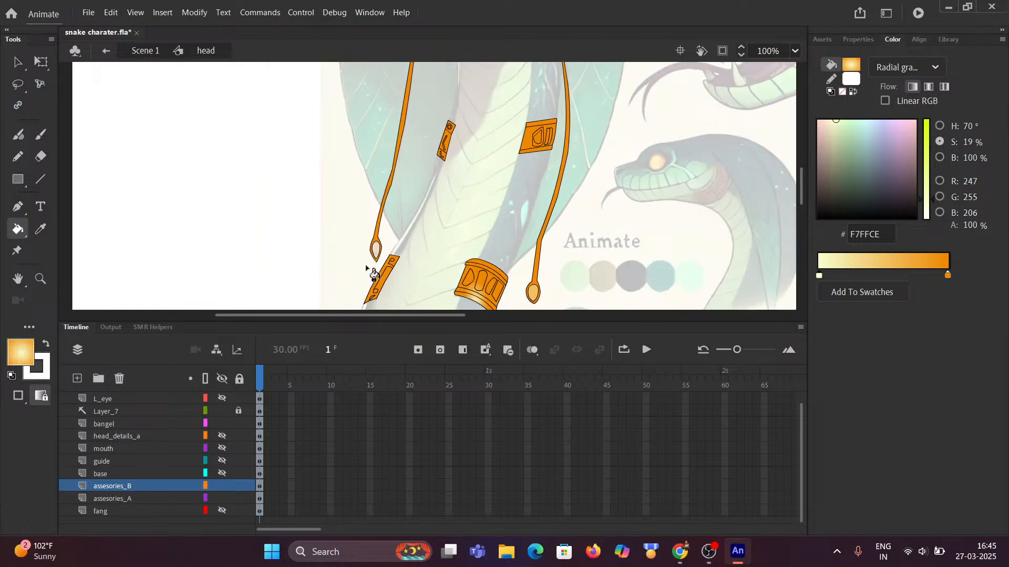
# Sample the right pendant's inner linear gradient and fill the left pendant's inner shape with it
pyautogui.scroll(4, 481, 268)
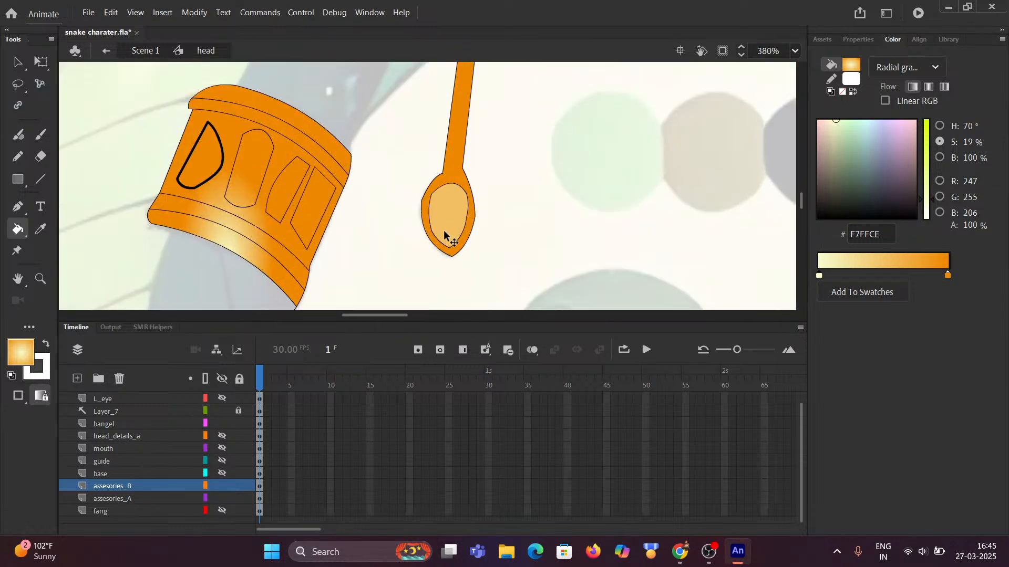
pyautogui.scroll(1, 444, 230)
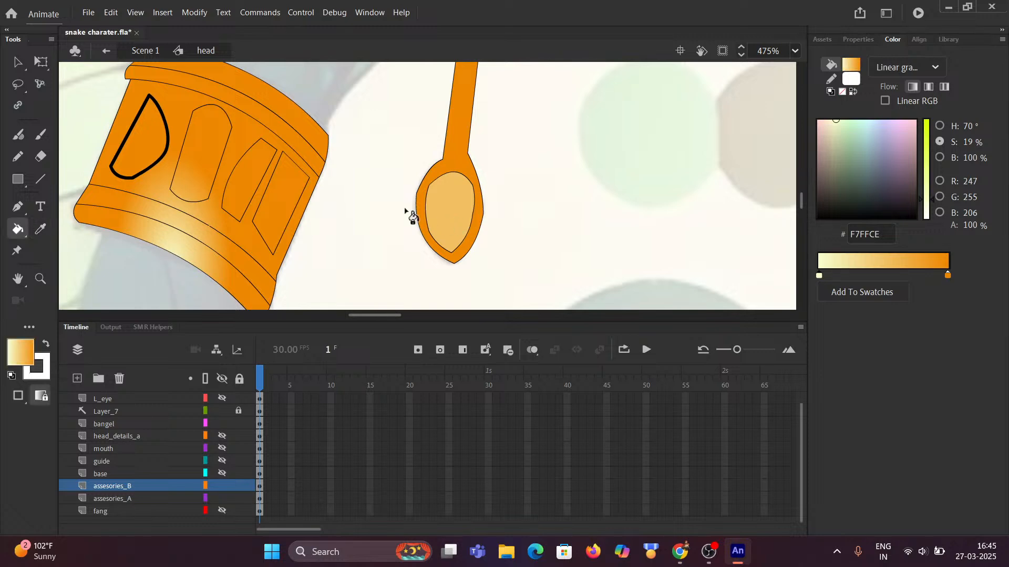
pyautogui.scroll(-2, 210, 157)
pyautogui.scroll(1, 341, 213)
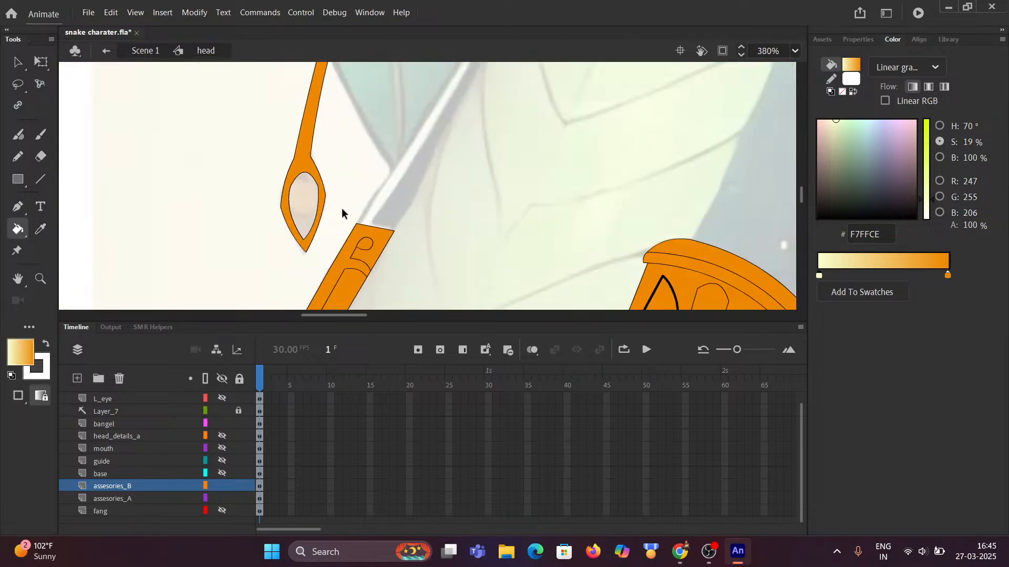
pyautogui.click(310, 215)
# Make all layers of the head symbol visible again
pyautogui.scroll(-5, 370, 208)
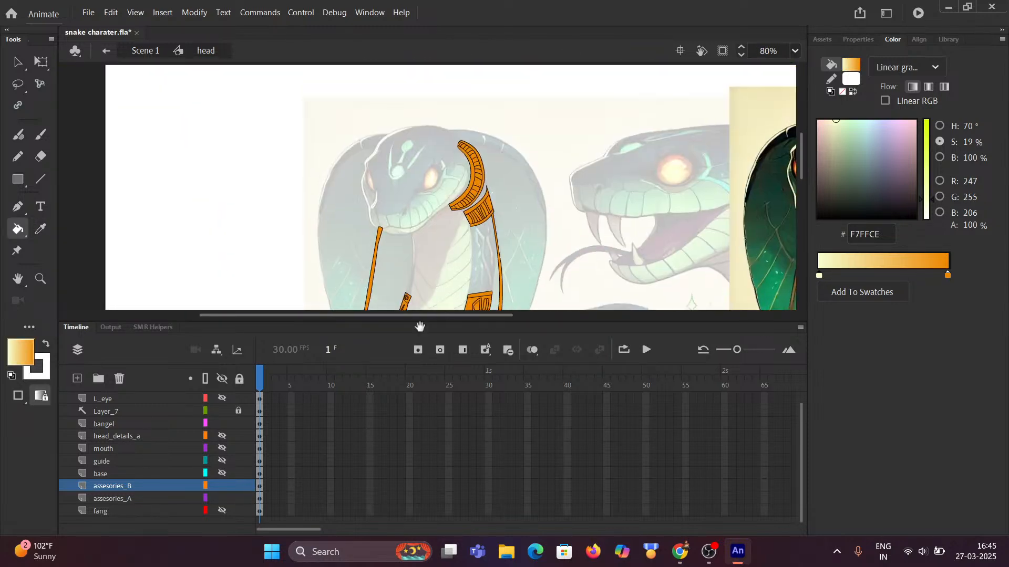
pyautogui.moveTo(416, 300); pyautogui.dragTo(425, 205)
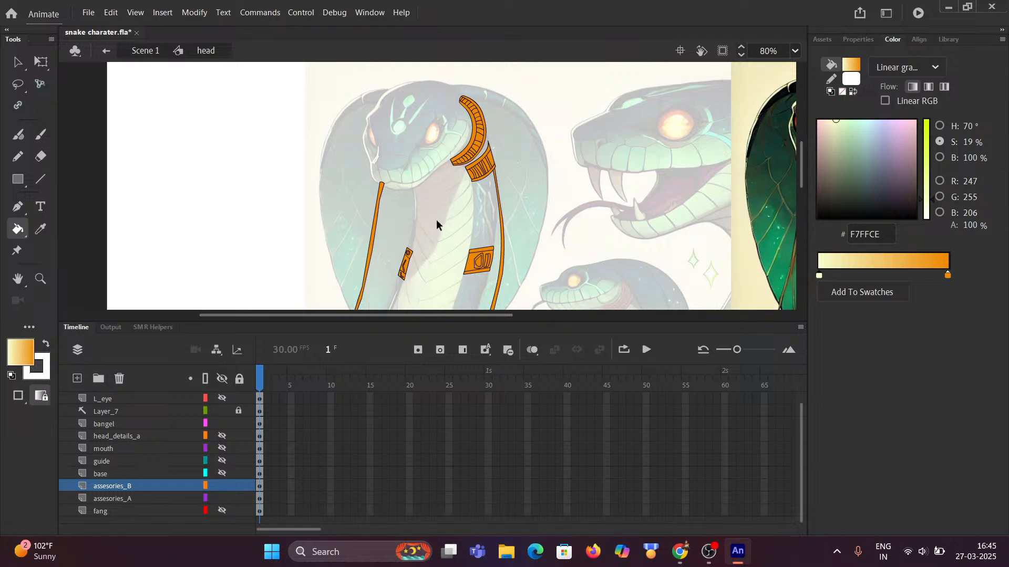
pyautogui.scroll(3, 435, 222)
pyautogui.scroll(-3, 434, 222)
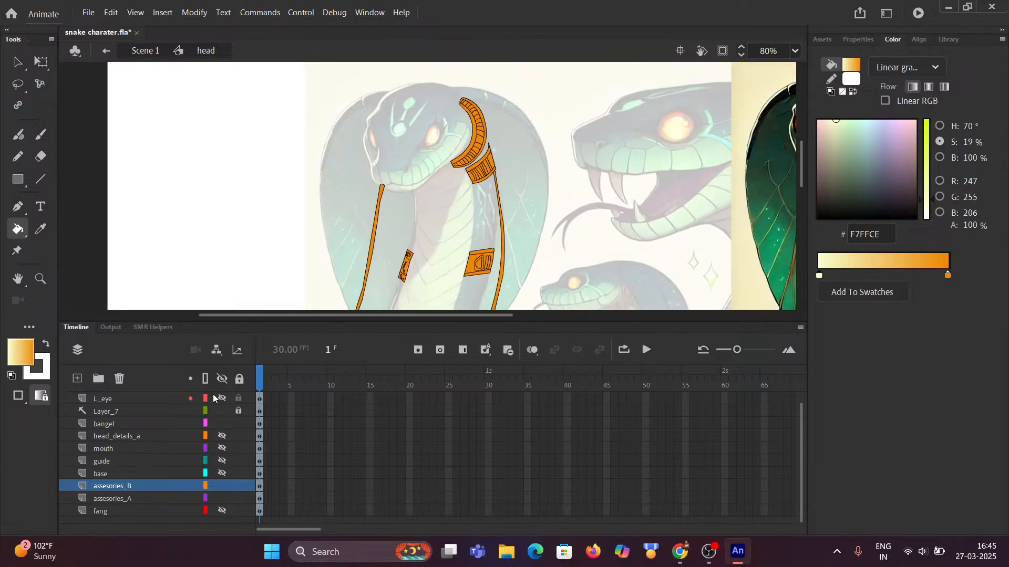
pyautogui.click(222, 379)
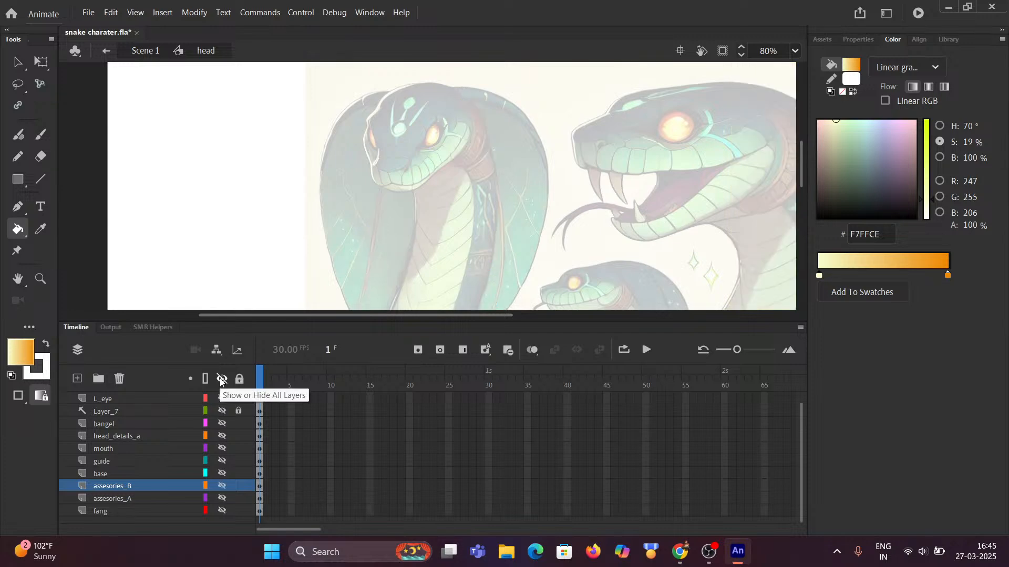
pyautogui.click(222, 379)
# Compare the colored cords, pendants and bangles with the reference art, and hide the reference on Layer_7
pyautogui.scroll(-3, 389, 221)
pyautogui.moveTo(475, 241); pyautogui.dragTo(545, 215)
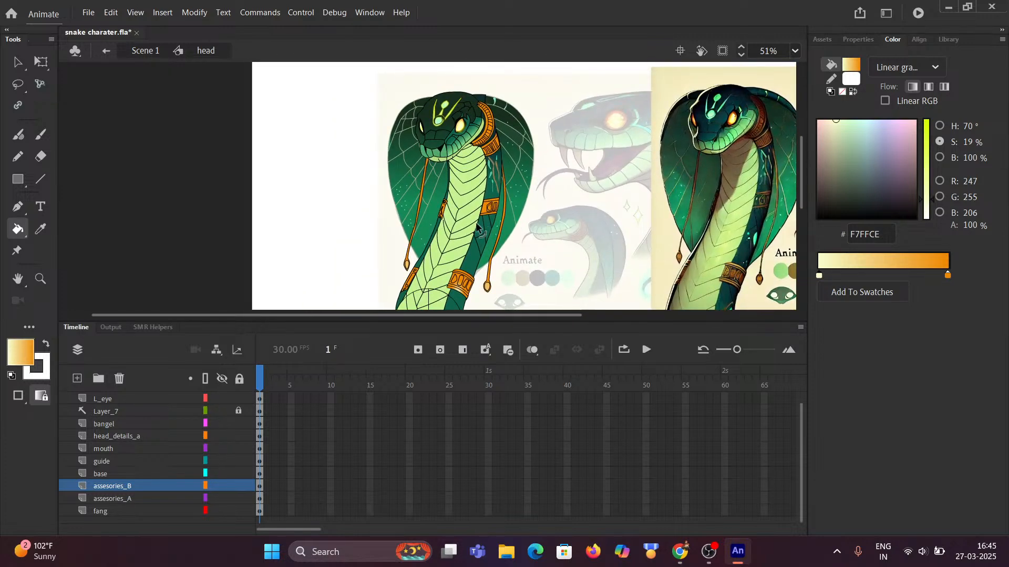
pyautogui.scroll(4, 477, 227)
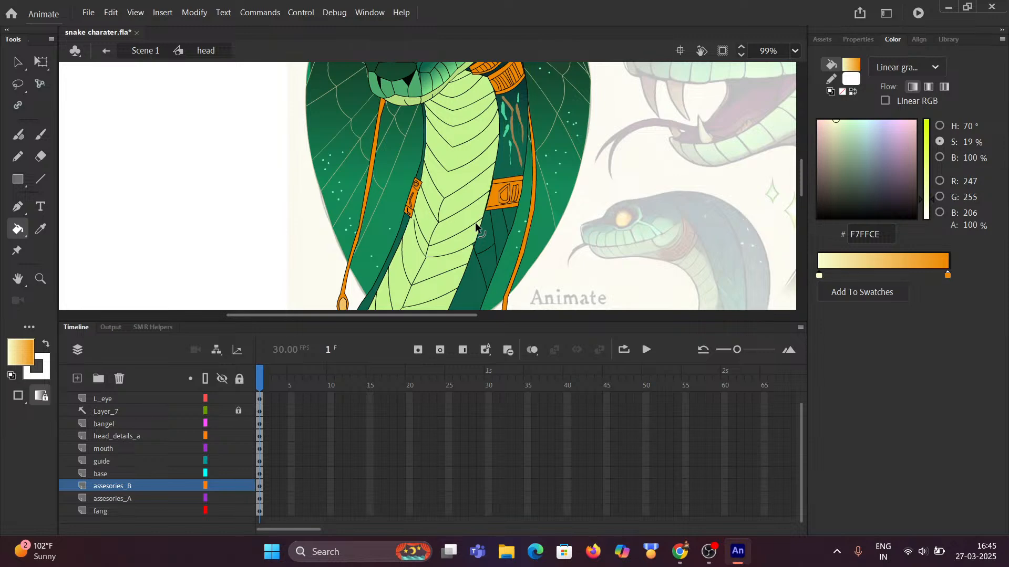
pyautogui.scroll(-4, 477, 227)
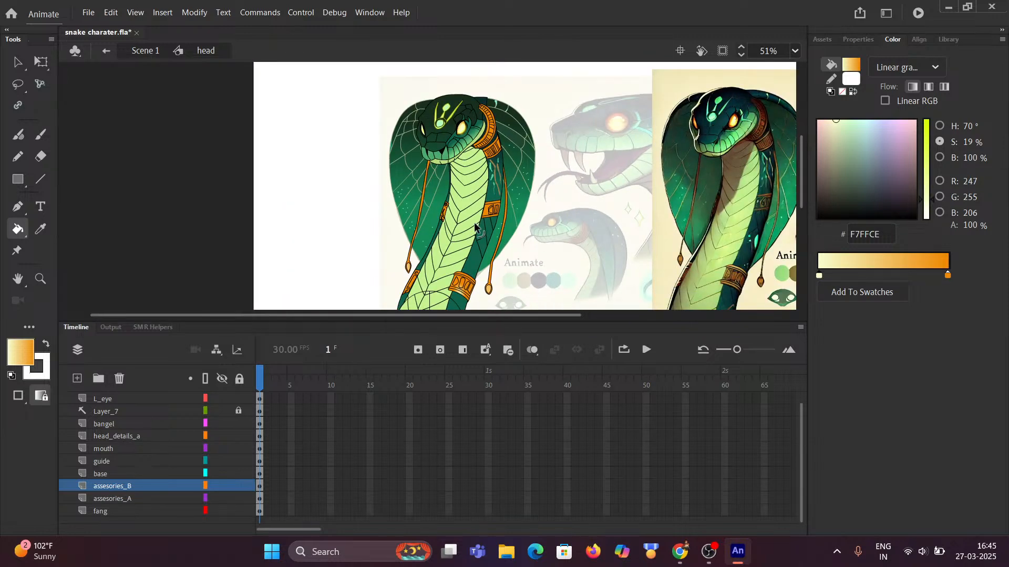
pyautogui.scroll(-2, 483, 270)
pyautogui.scroll(2, 437, 256)
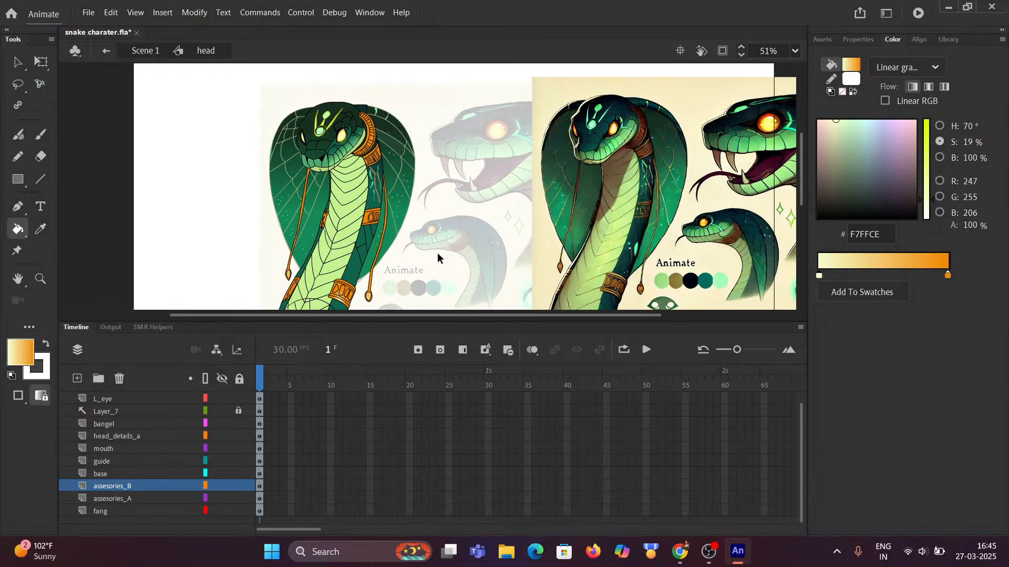
pyautogui.click(223, 410)
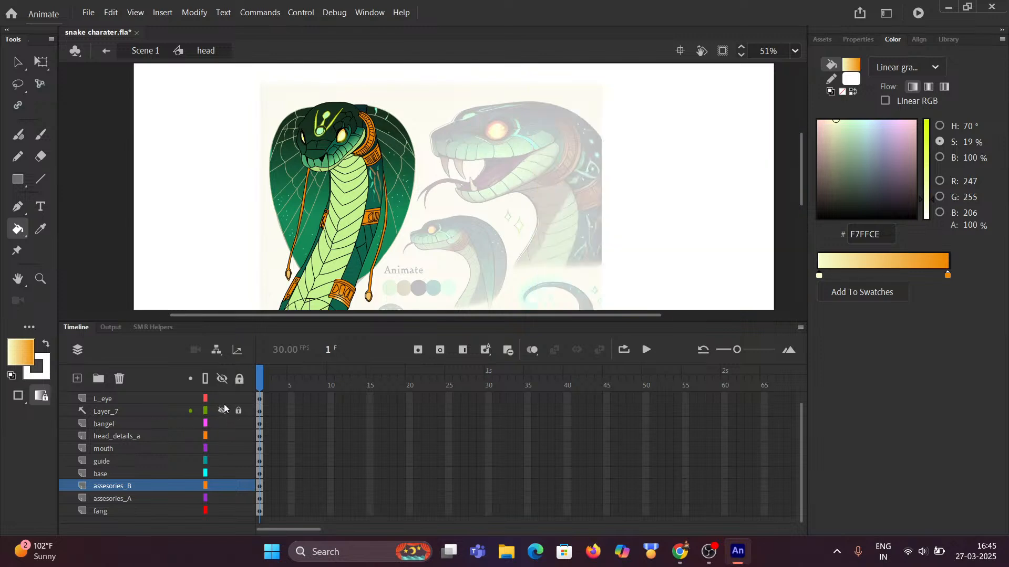
# Return to Scene 1, hide the BG reference layer and inspect the colored snake character up close and as a whole
pyautogui.click(136, 50)
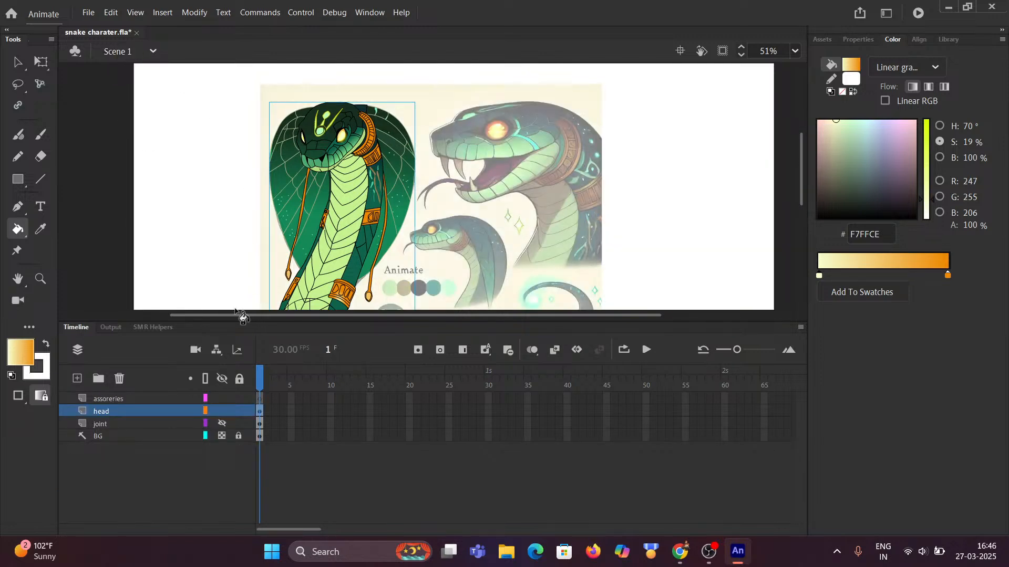
pyautogui.click(222, 435)
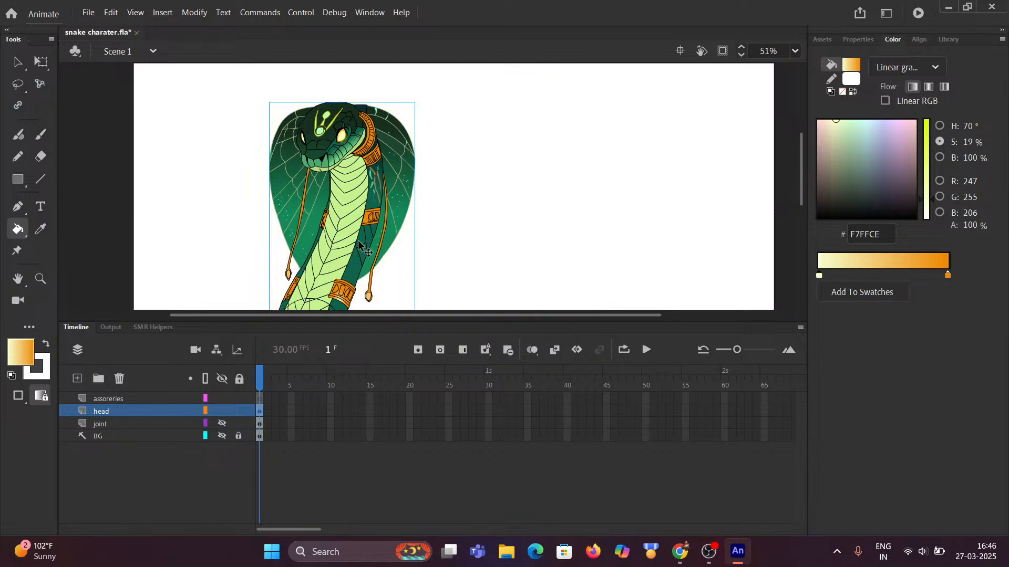
pyautogui.scroll(-2, 358, 245)
pyautogui.scroll(-2, 342, 199)
pyautogui.scroll(2, 327, 167)
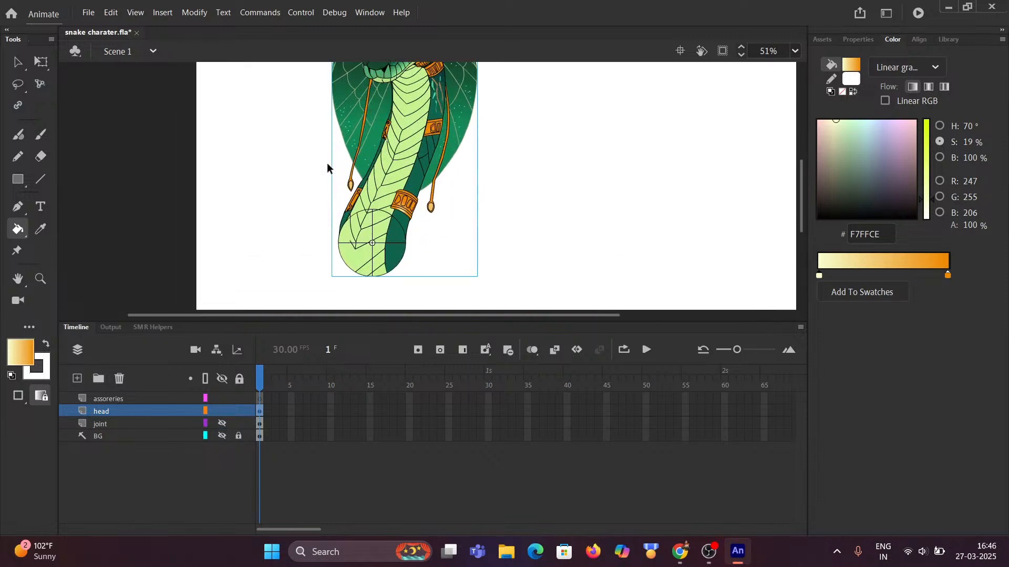
pyautogui.scroll(2, 310, 184)
pyautogui.scroll(3, 332, 167)
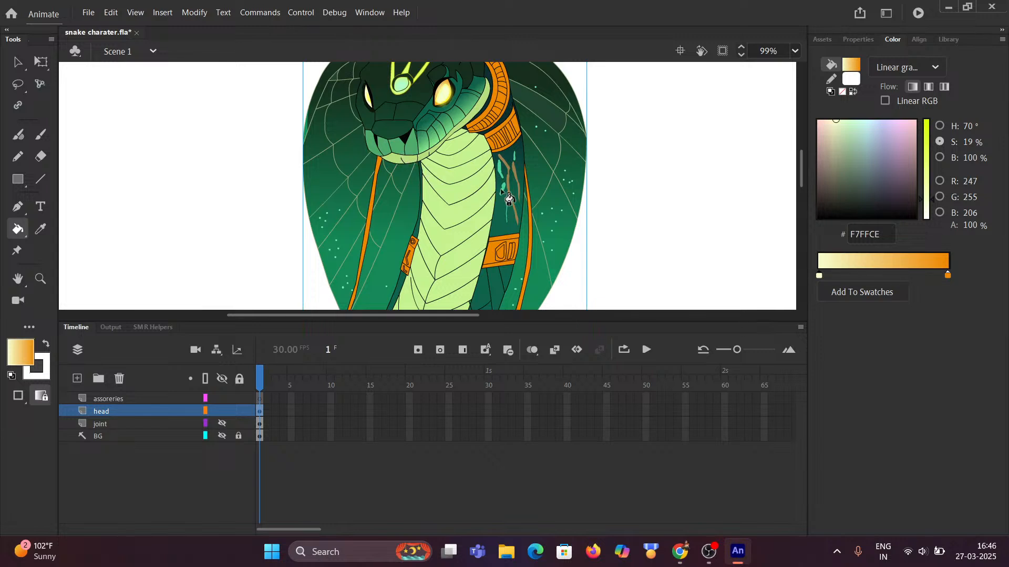
pyautogui.scroll(2, 538, 113)
pyautogui.scroll(-2, 541, 104)
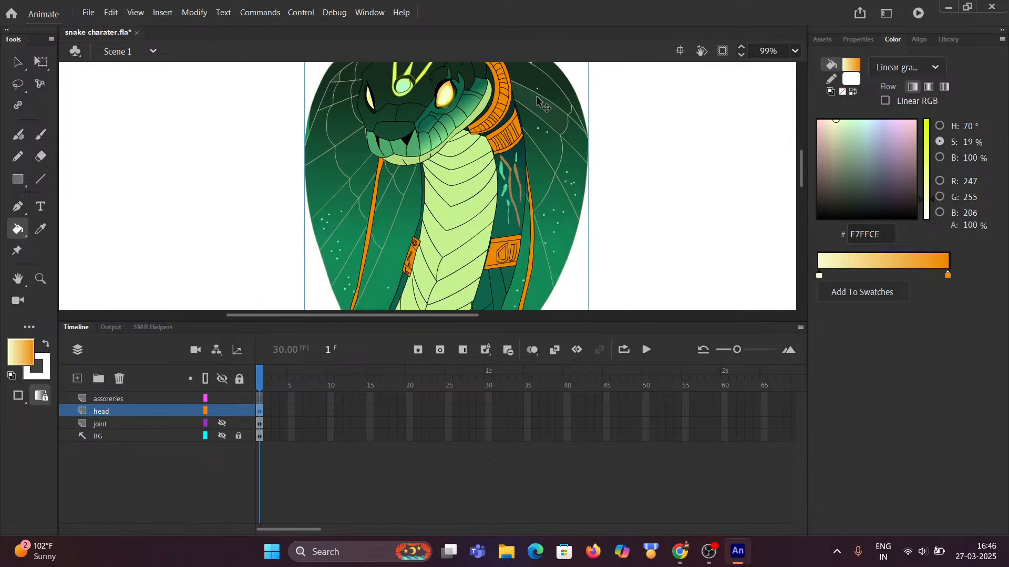
pyautogui.scroll(-1, 541, 104)
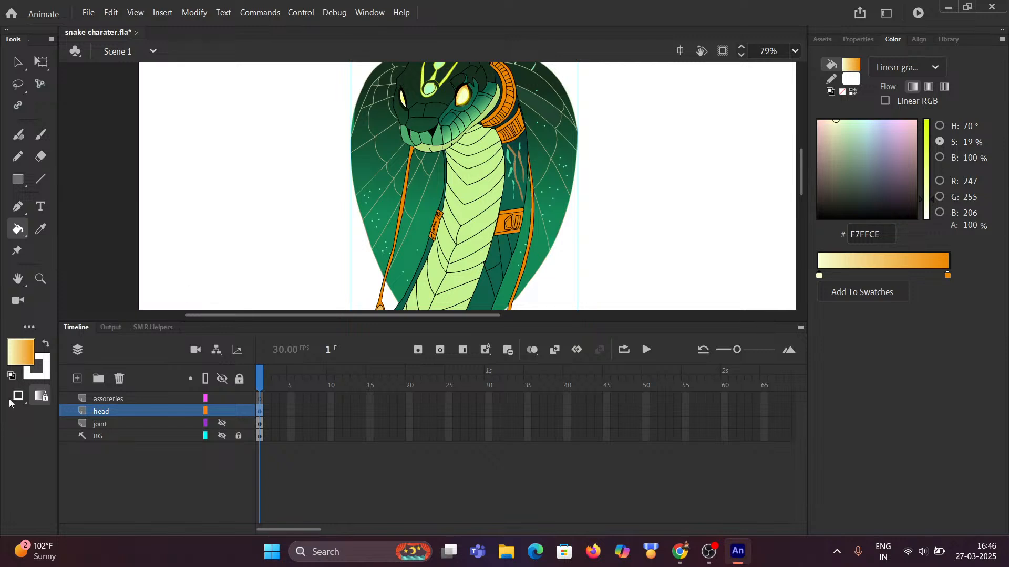
# Reset the stroke and fill to the default black and white and activate the Selection tool
pyautogui.click(11, 377)
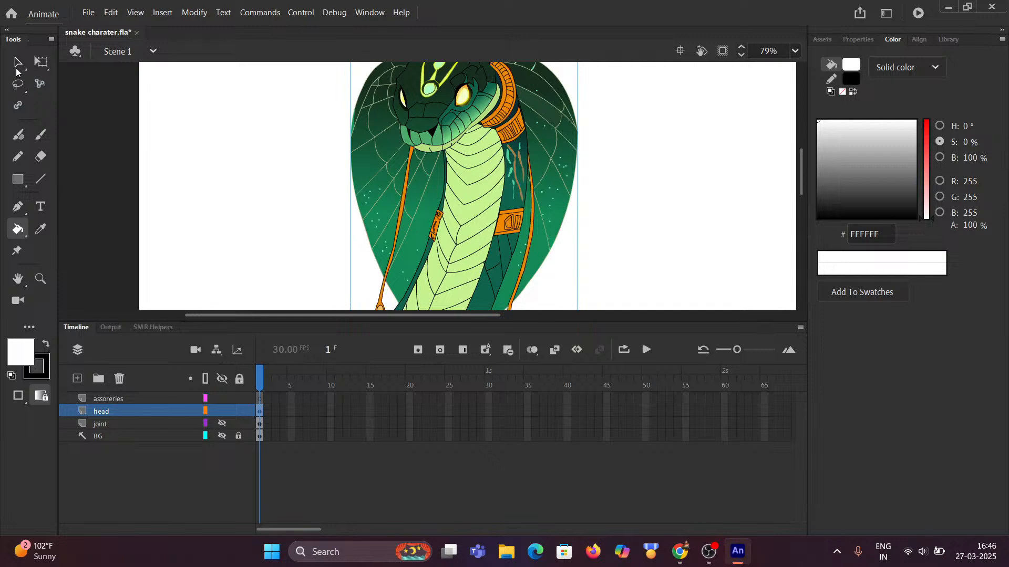
pyautogui.click(17, 63)
pyautogui.scroll(-3, 306, 177)
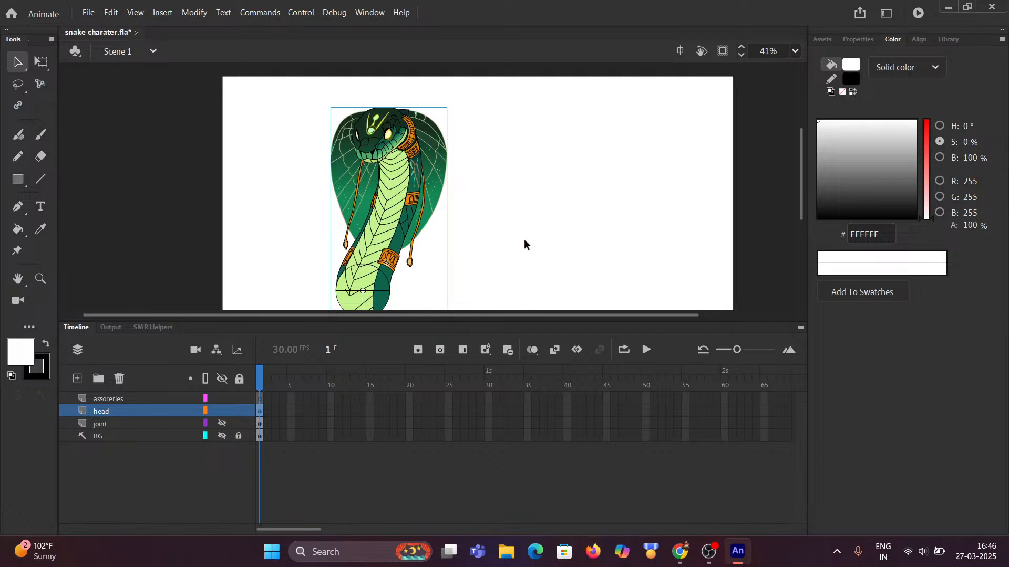
# Switch to Copilot and browse the Image Generation Request conversation for a Snake Man model sheet with a full body
pyautogui.click(623, 552)
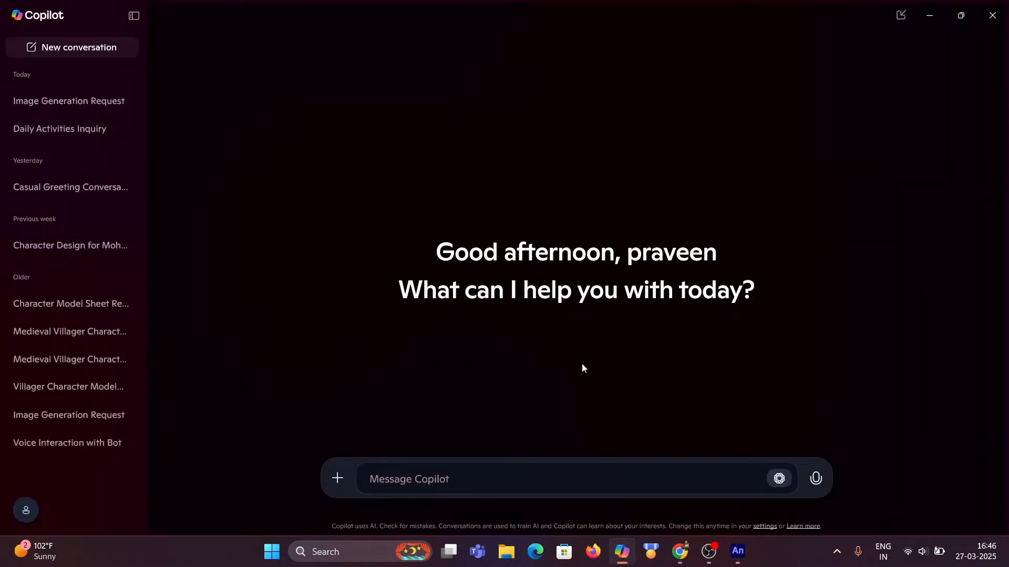
pyautogui.click(78, 108)
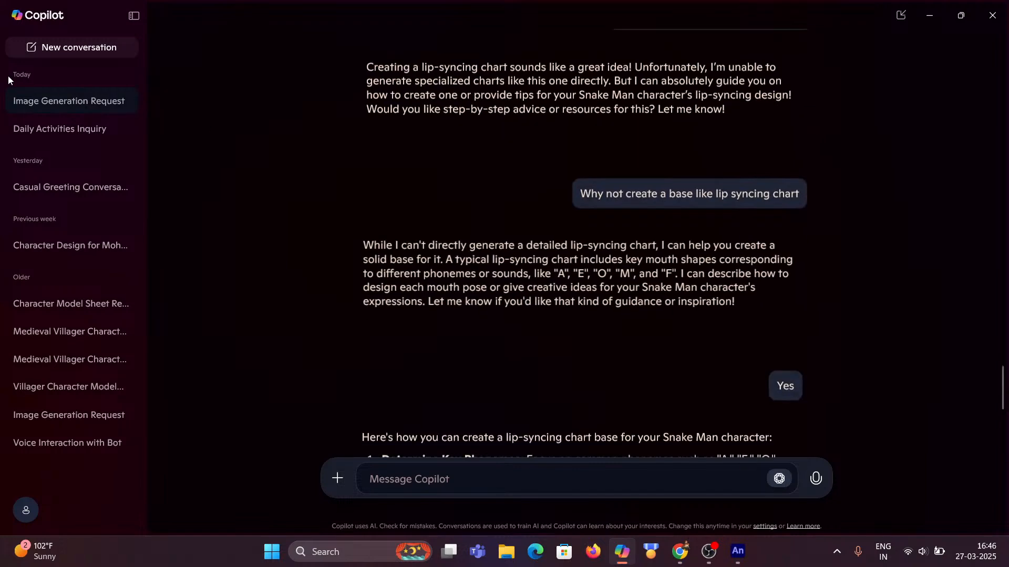
pyautogui.scroll(-5, 409, 257)
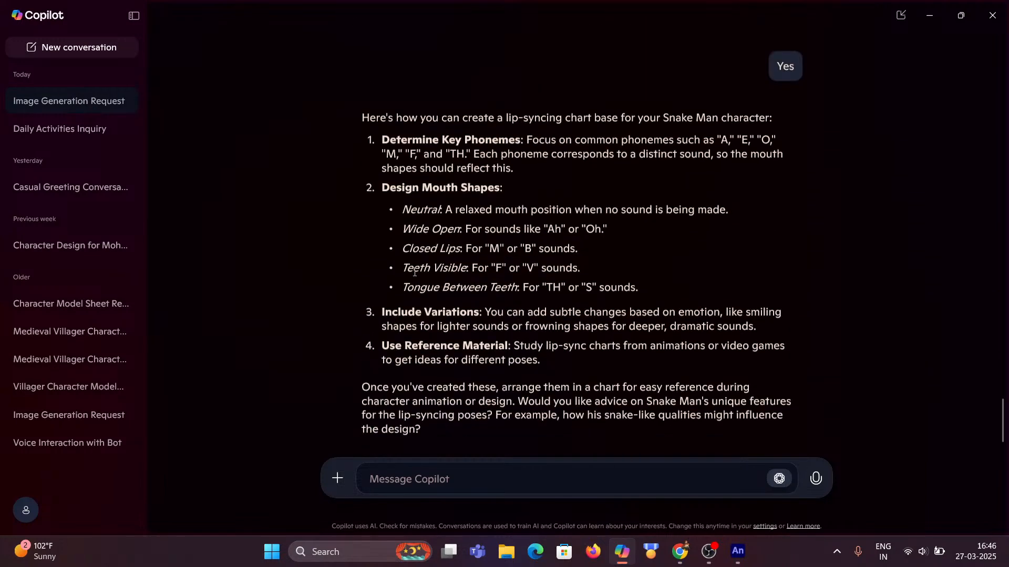
pyautogui.scroll(-2, 561, 324)
pyautogui.scroll(2, 561, 324)
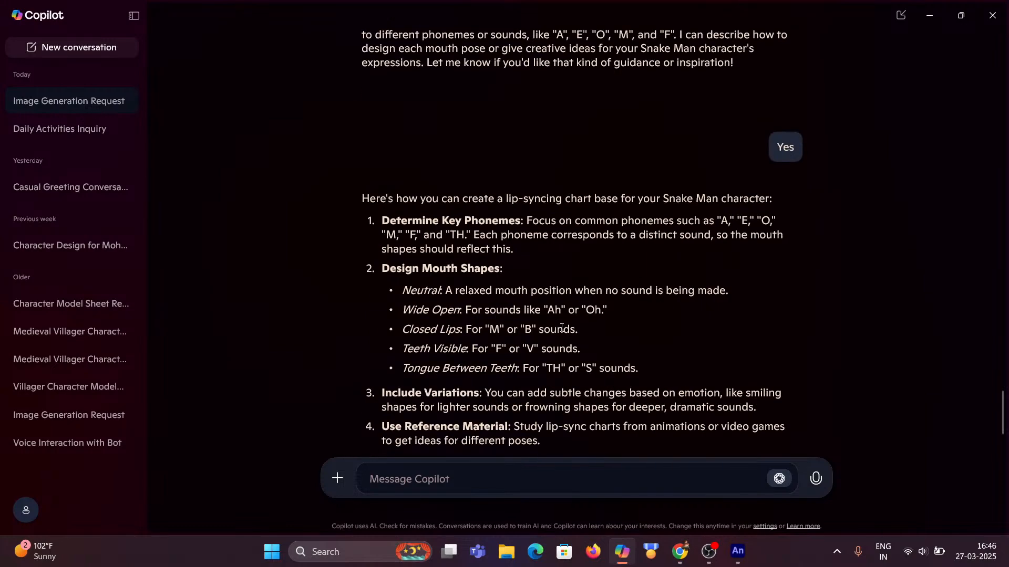
pyautogui.scroll(5, 562, 329)
pyautogui.scroll(20, 562, 329)
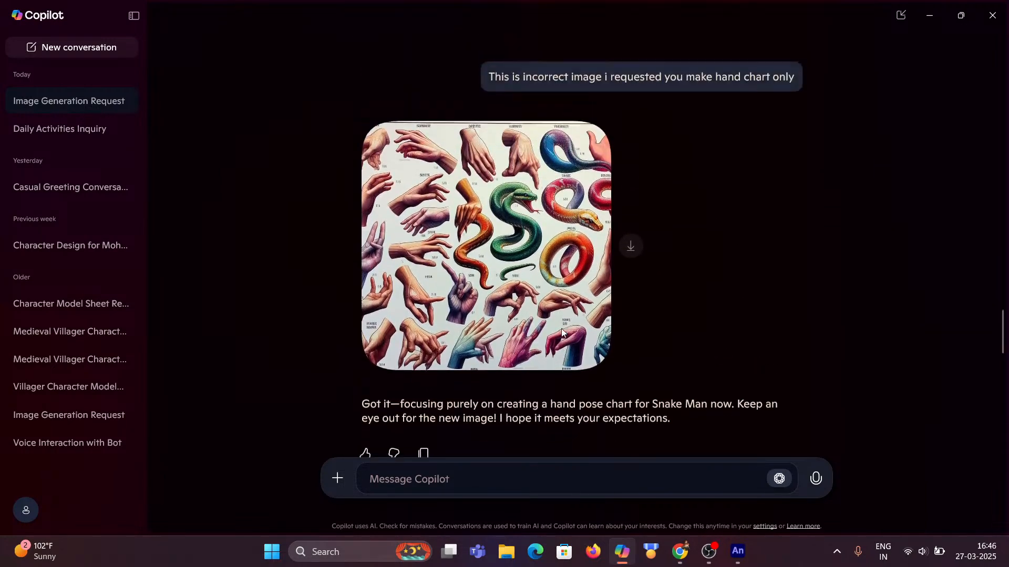
pyautogui.scroll(10, 561, 329)
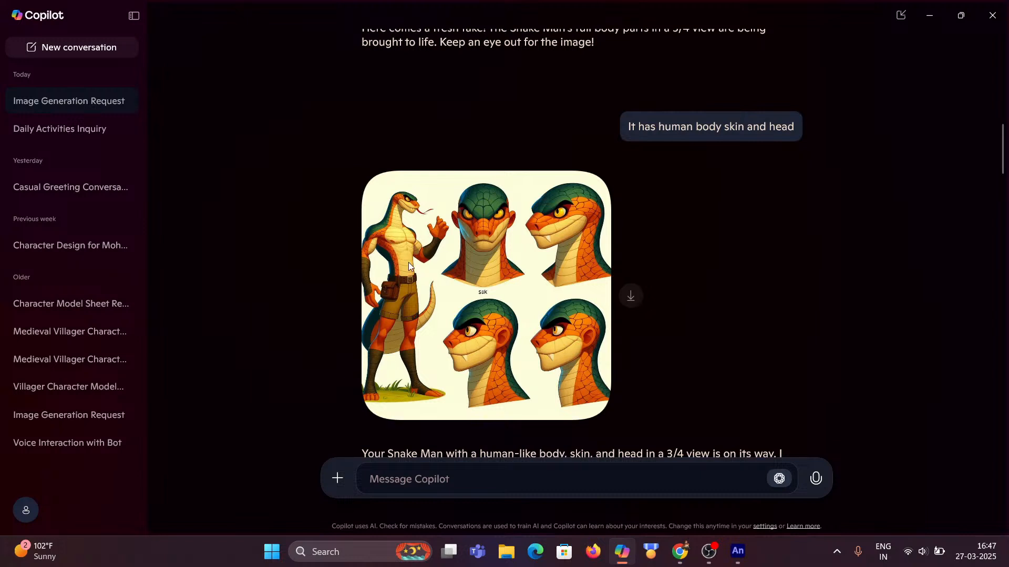
# Save the Snake Man model sheet image as a PNG in the Downloads folder and close Copilot
pyautogui.click(629, 297)
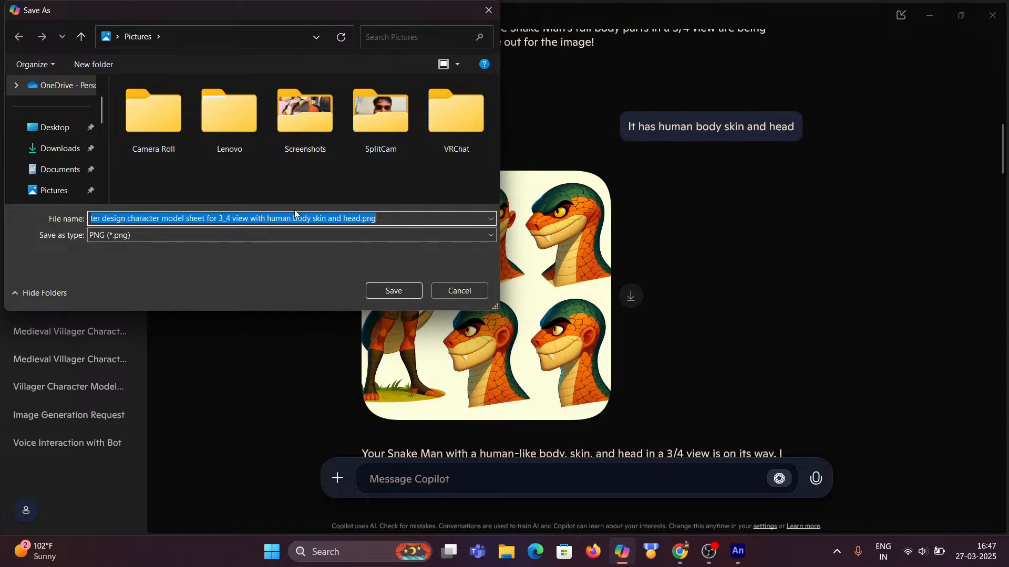
pyautogui.click(57, 153)
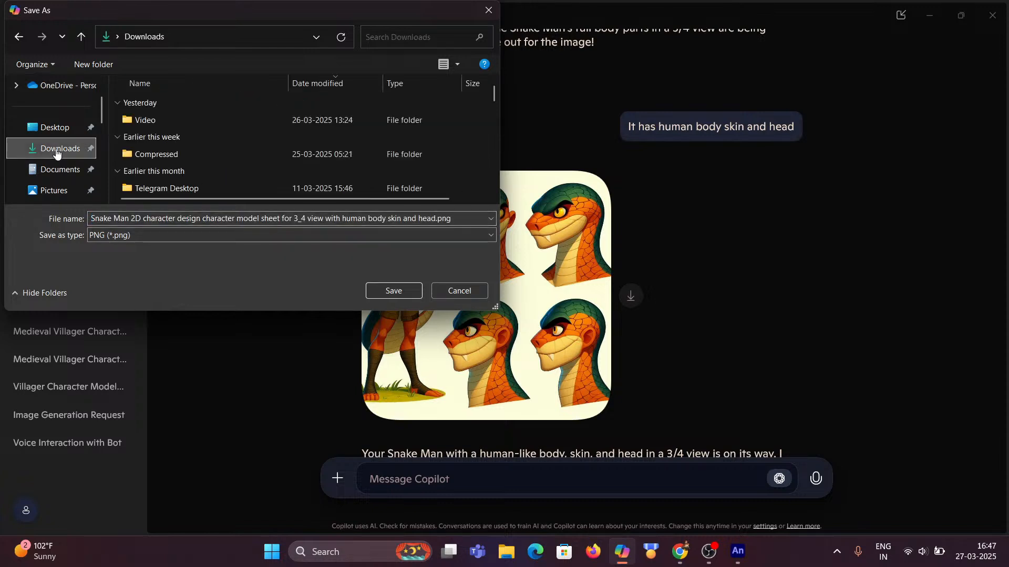
pyautogui.click(390, 289)
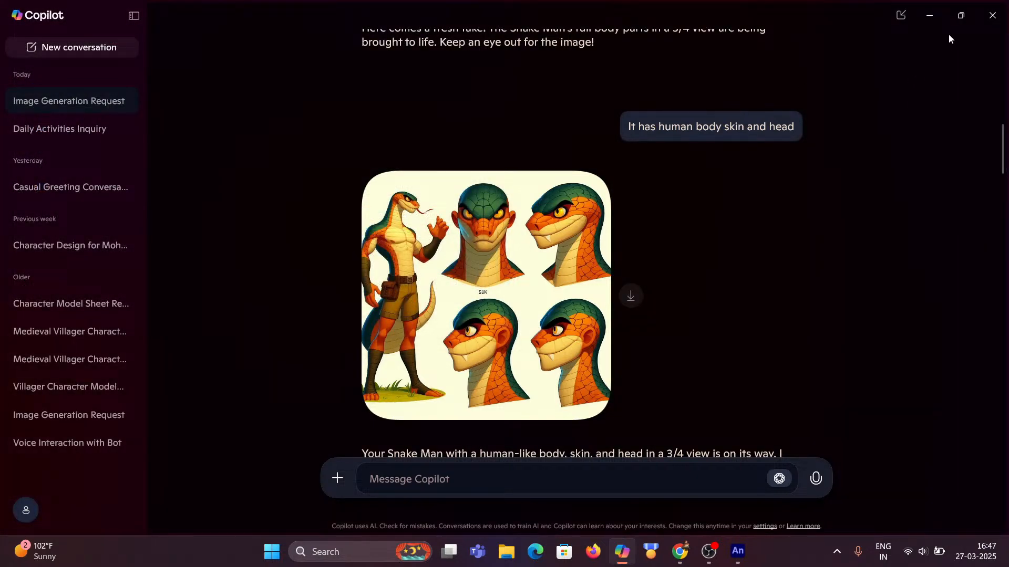
pyautogui.click(1007, 16)
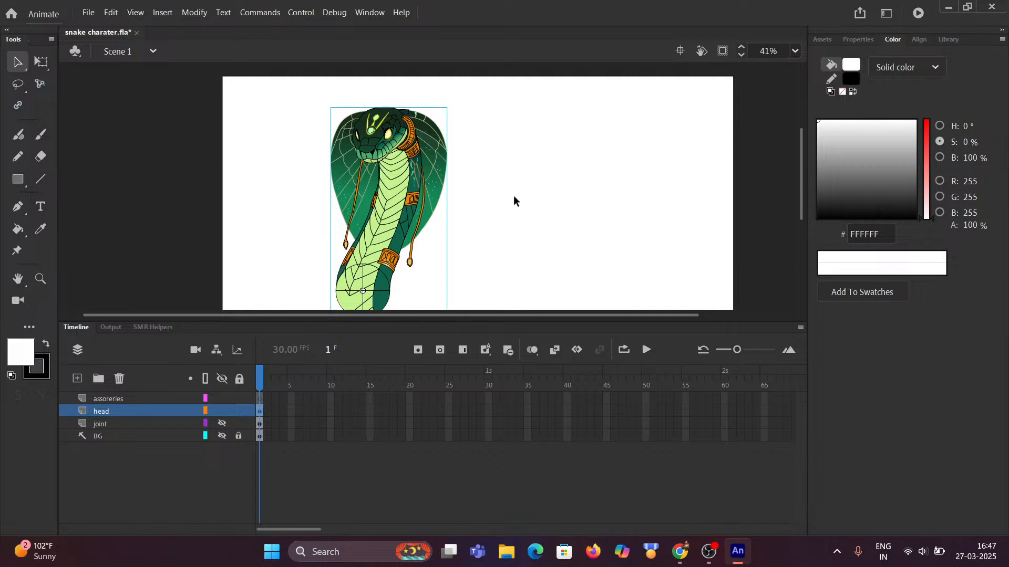
# Try to import the downloaded Snake Man PNG onto the stage in Animate
pyautogui.click(89, 12)
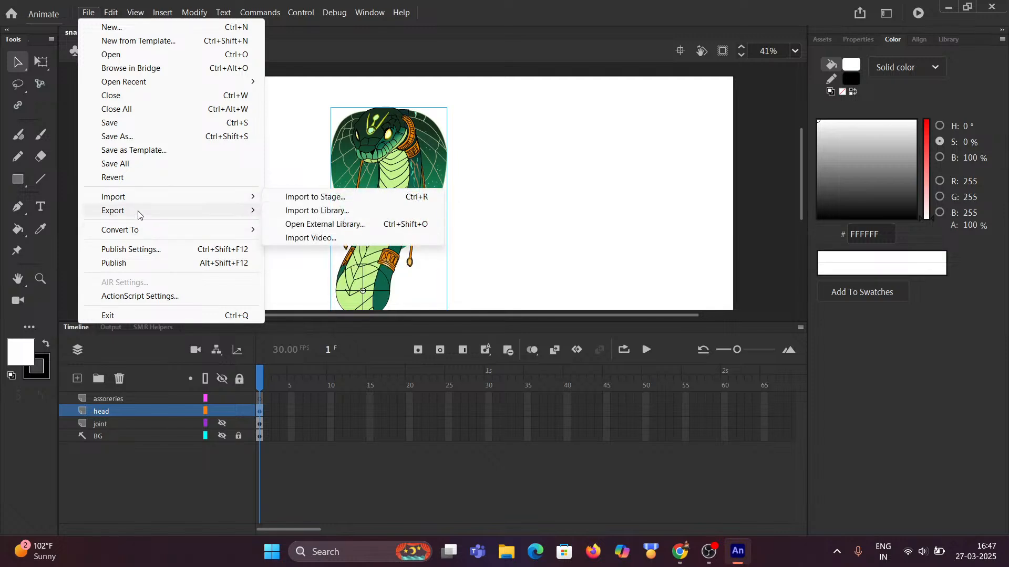
pyautogui.moveTo(145, 204)
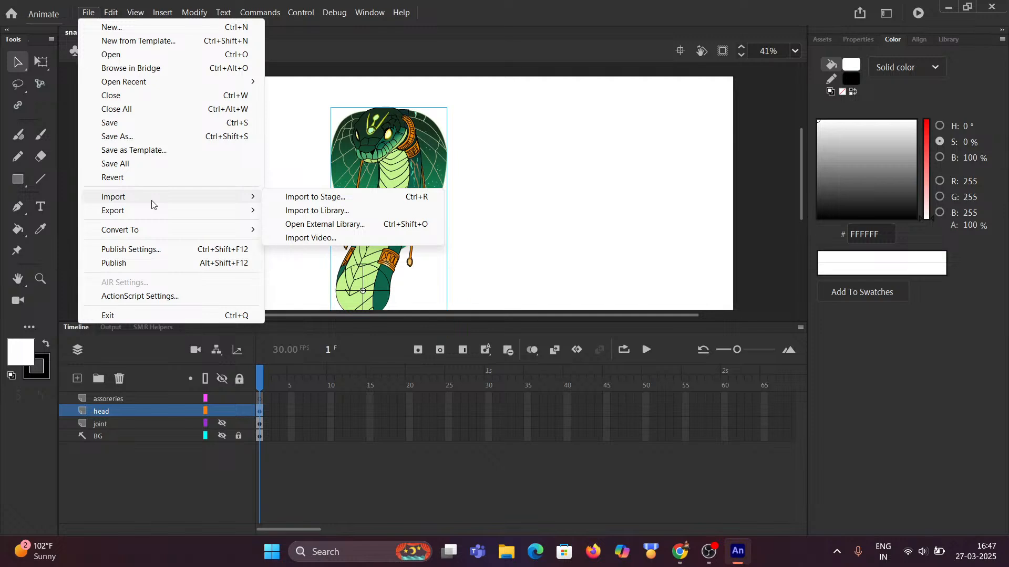
pyautogui.click(325, 198)
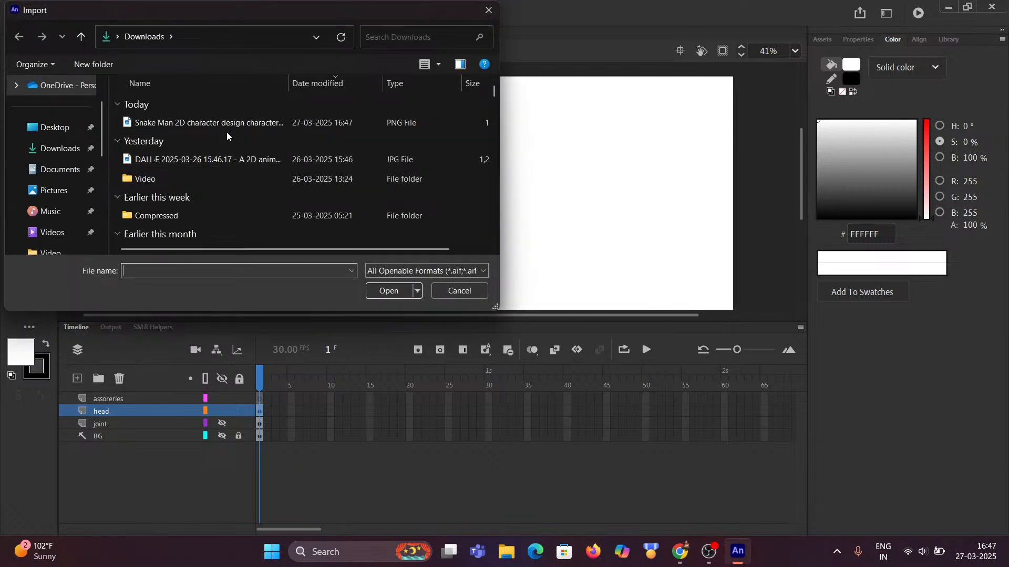
pyautogui.click(224, 124)
pyautogui.click(402, 292)
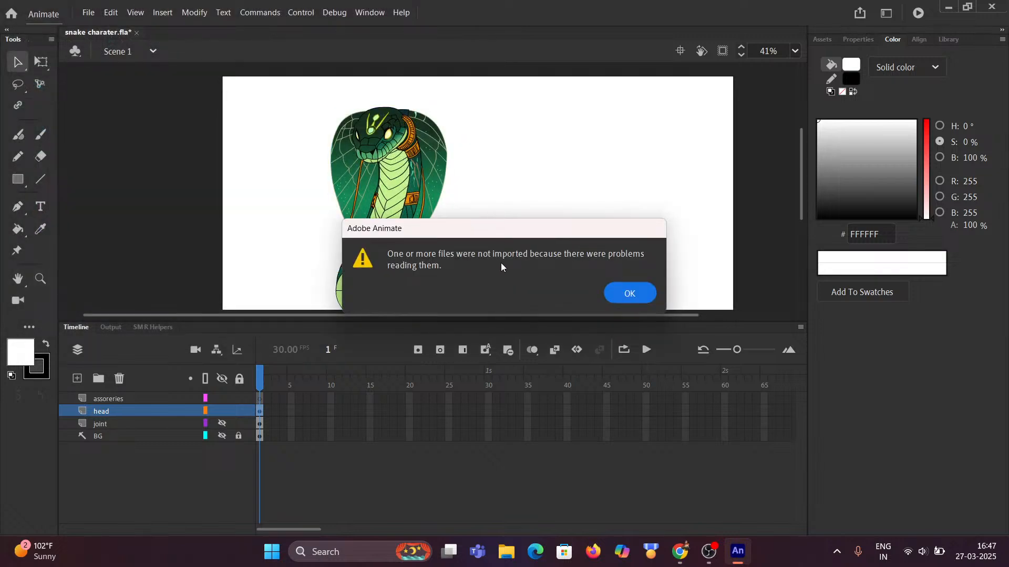
pyautogui.click(641, 295)
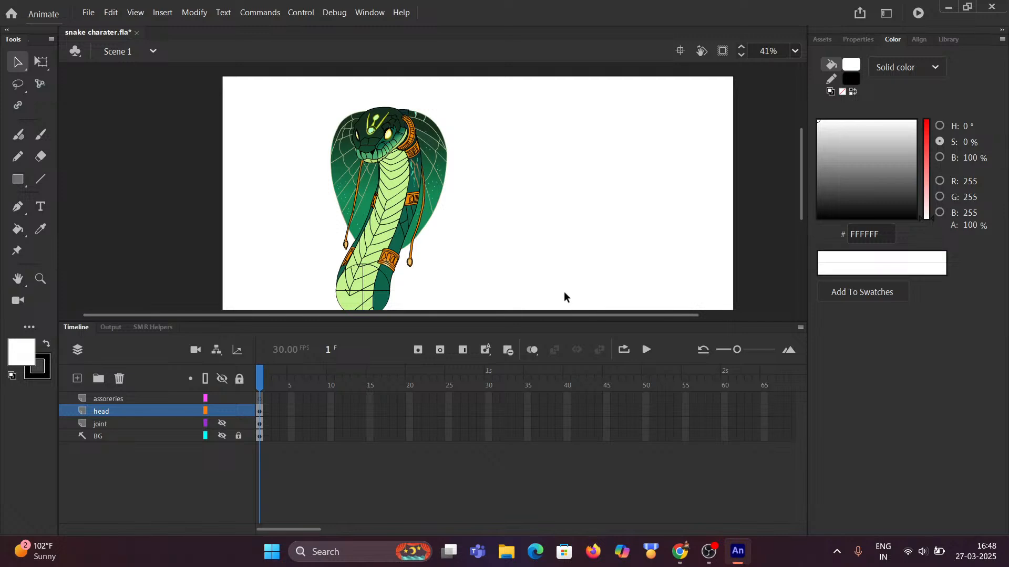
pyautogui.click(273, 554)
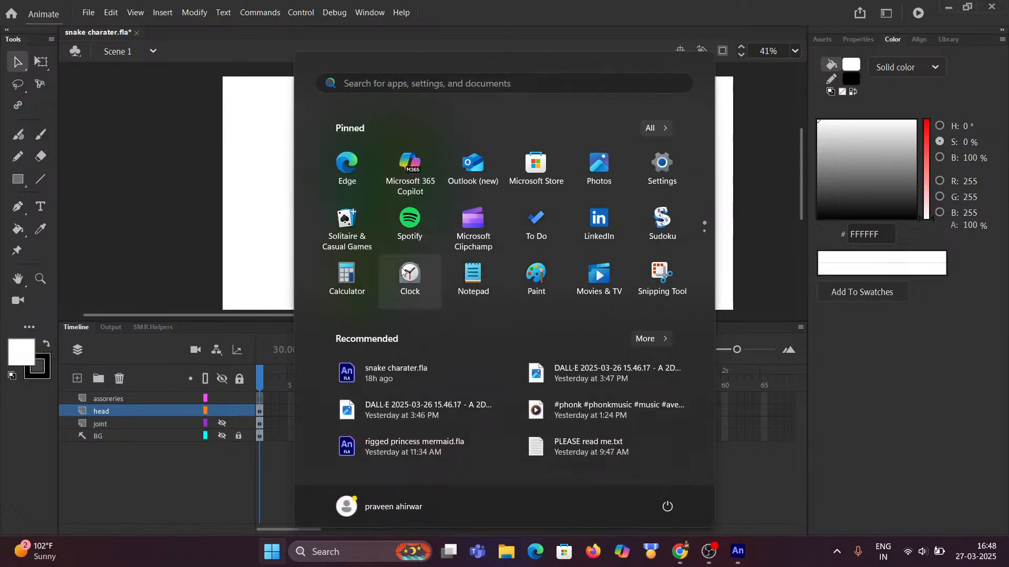
pyautogui.click(347, 164)
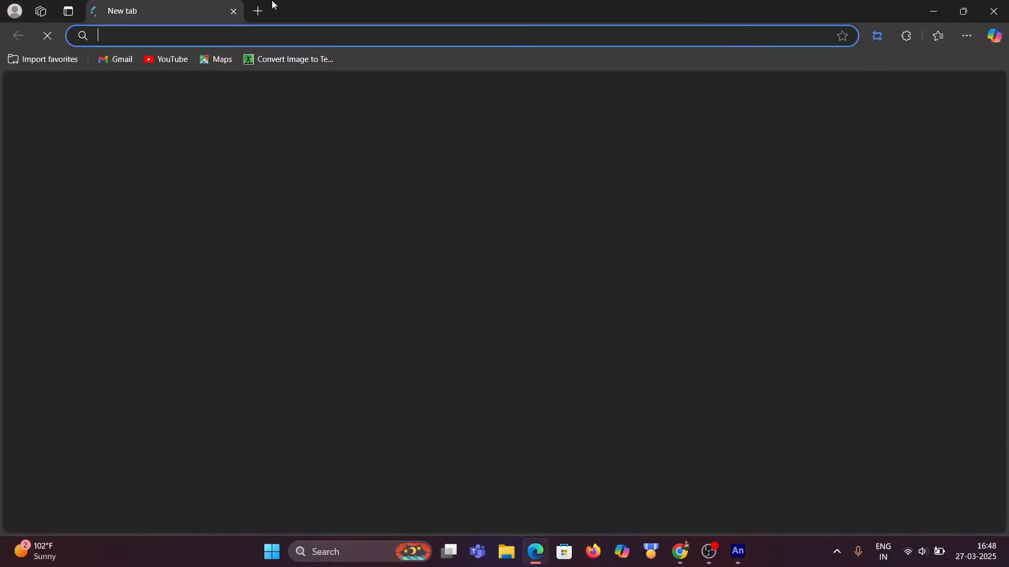
pyautogui.moveTo(273, 7); pyautogui.dragTo(569, 79)
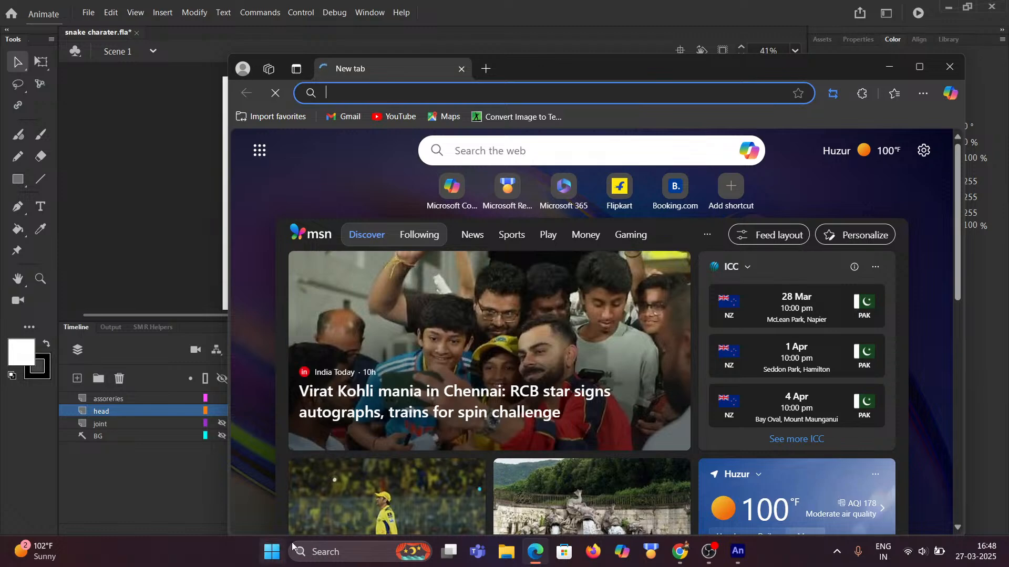
pyautogui.click(340, 554)
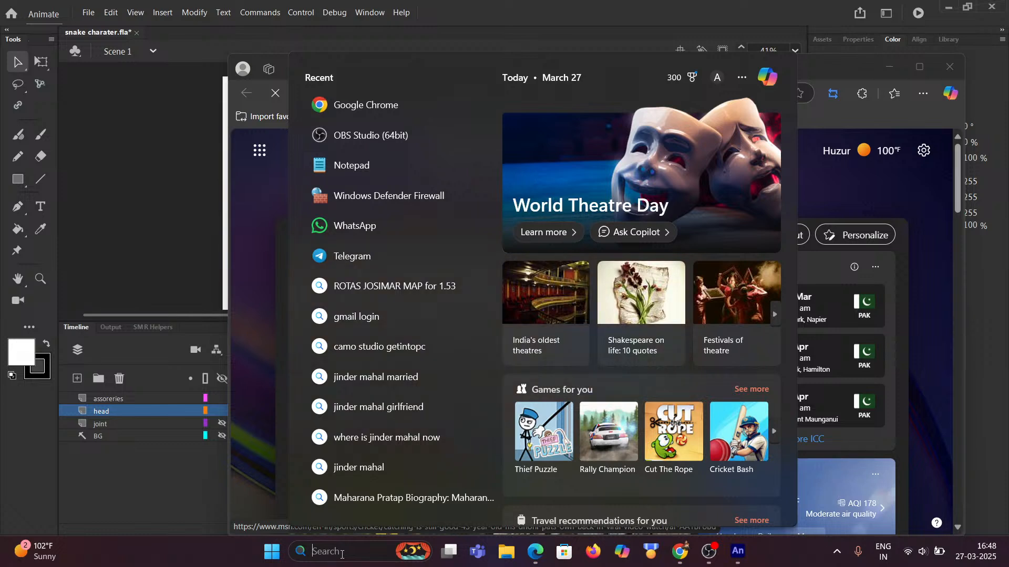
pyautogui.write('this')
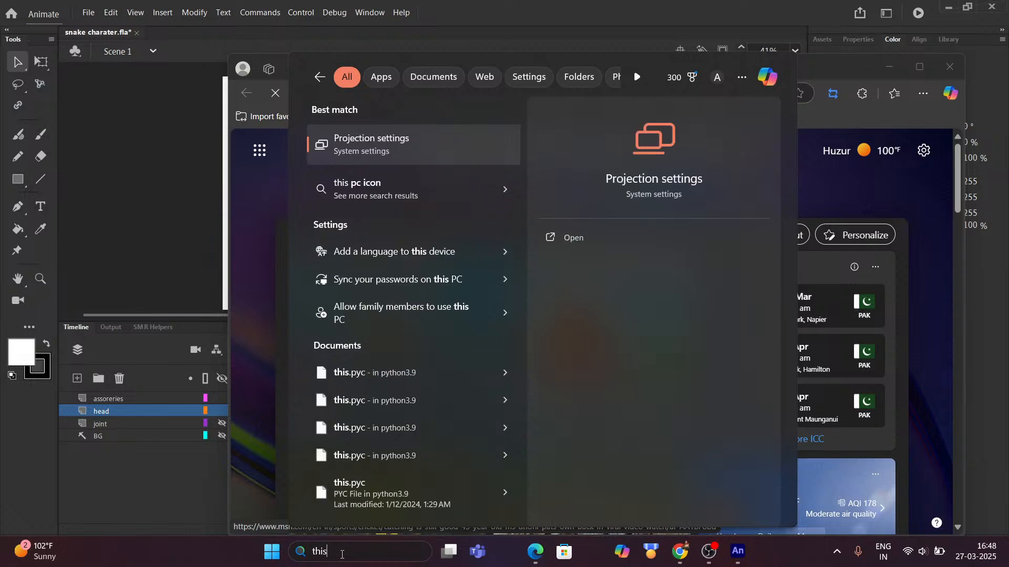
pyautogui.write(' pc')
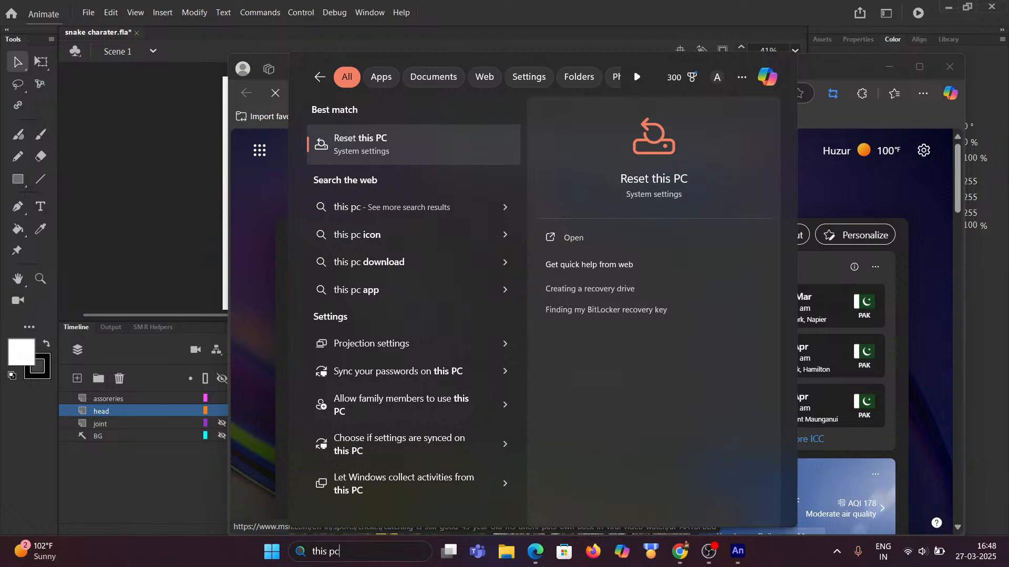
pyautogui.click(196, 558)
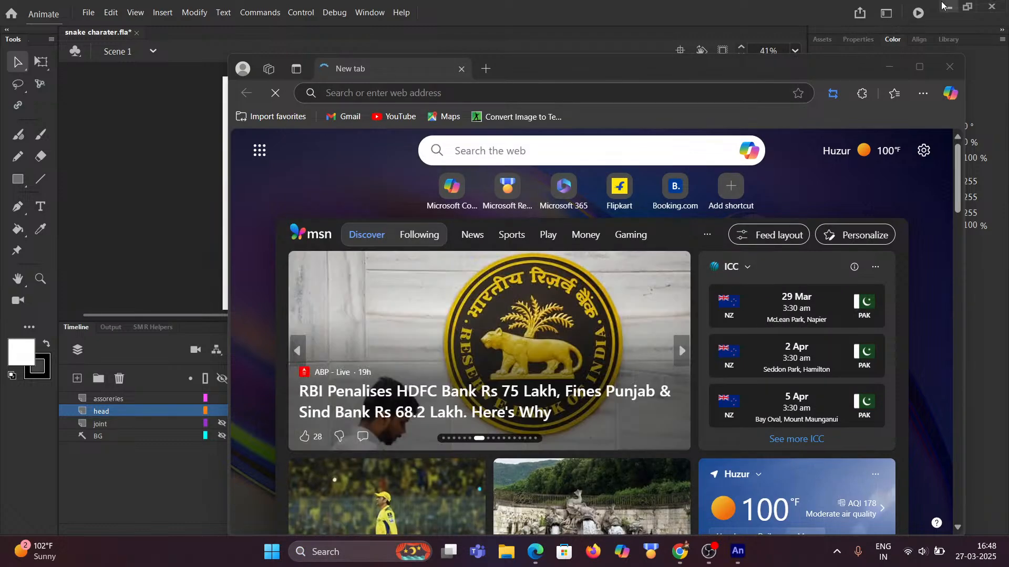
# Switch to File Explorer through This PC, open the Snake Man PNG from the Downloads folder for viewing, and close the viewer
pyautogui.click(946, 8)
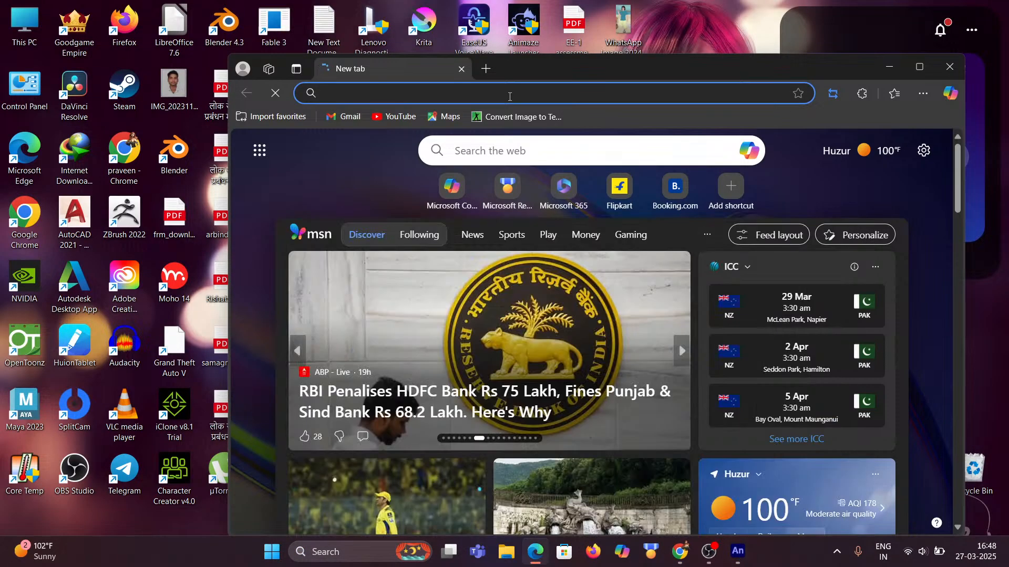
pyautogui.doubleClick(25, 13)
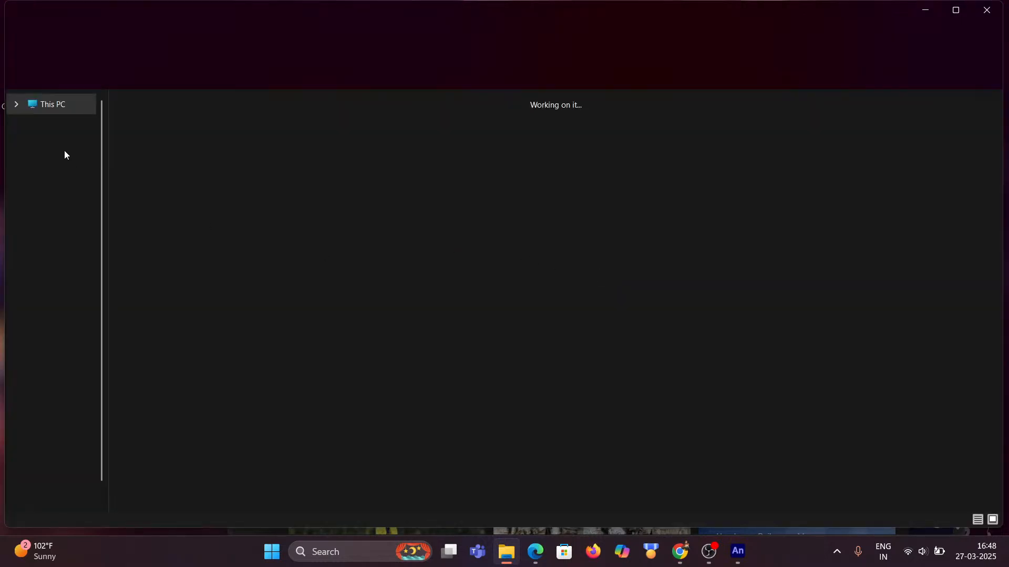
pyautogui.click(45, 211)
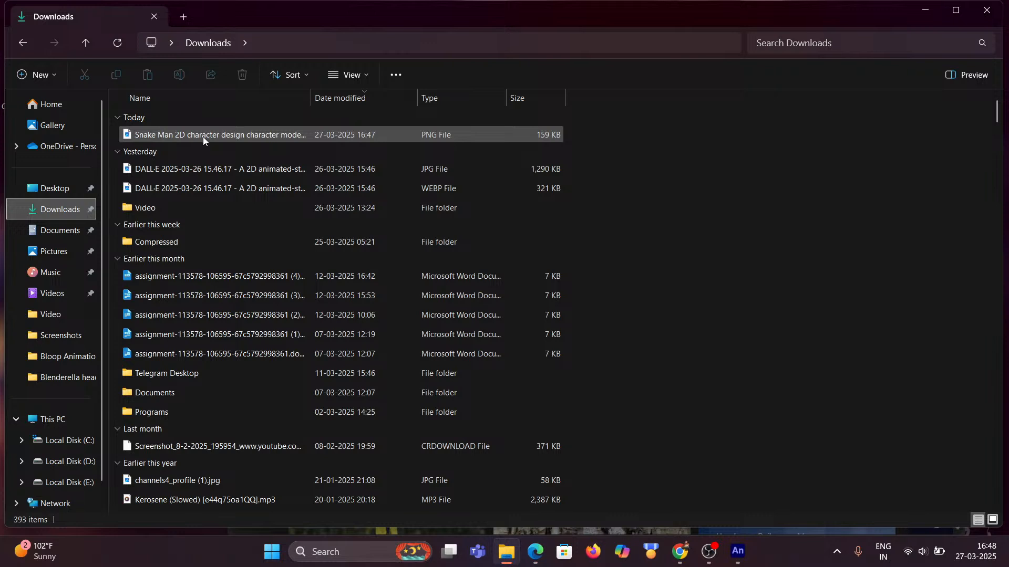
pyautogui.click(203, 137)
pyautogui.doubleClick(278, 134)
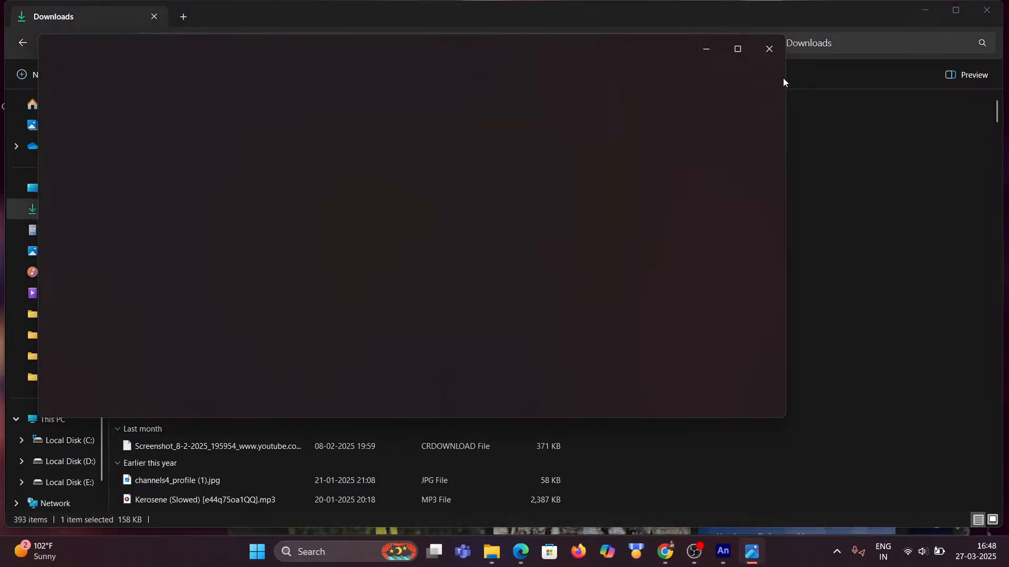
pyautogui.click(767, 46)
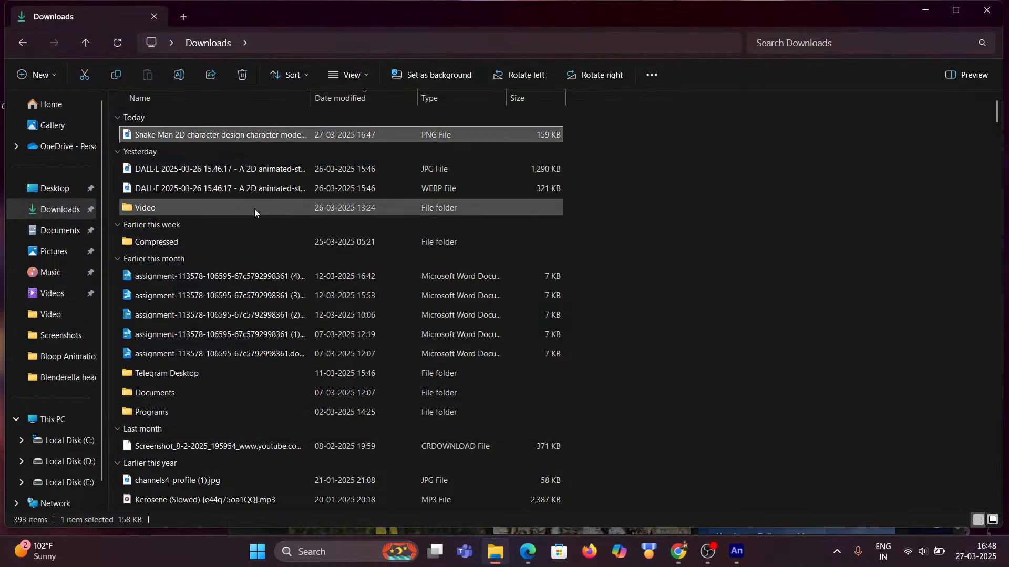
# Switch to Edge, search for "png to jpg converter", and open the png2jpg.com conversion site
pyautogui.click(240, 137)
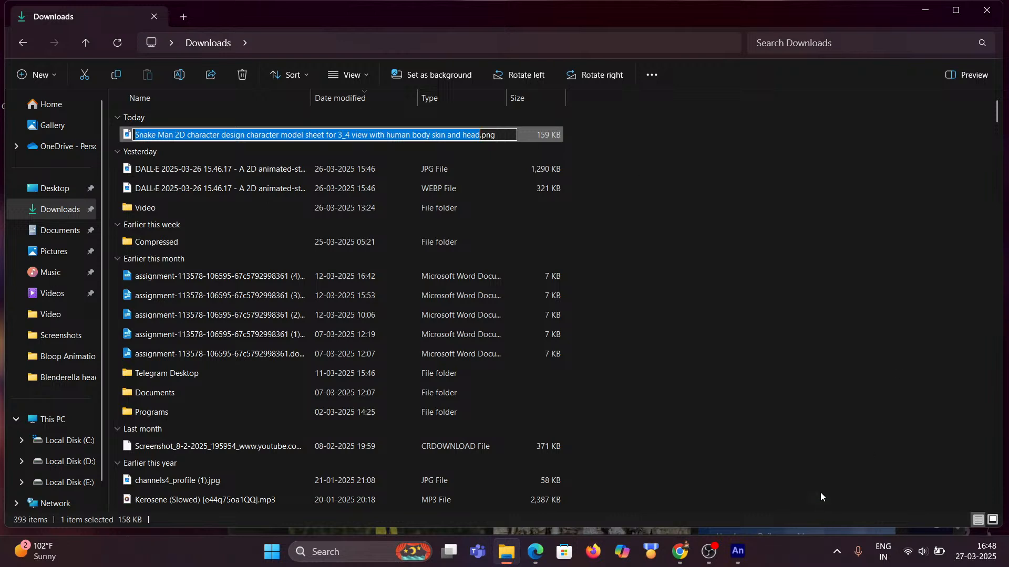
pyautogui.click(535, 552)
pyautogui.click(350, 94)
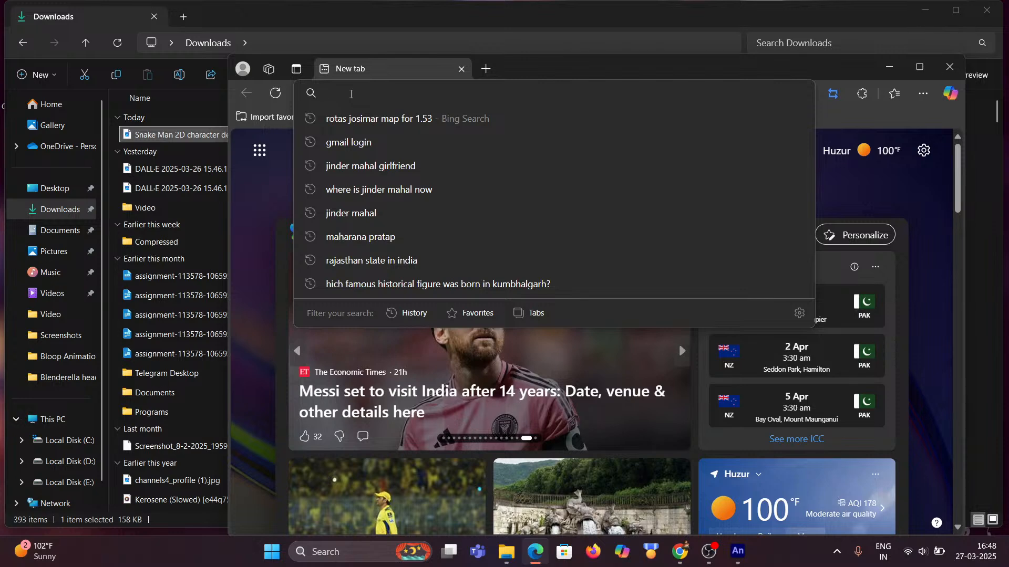
pyautogui.write('png ')
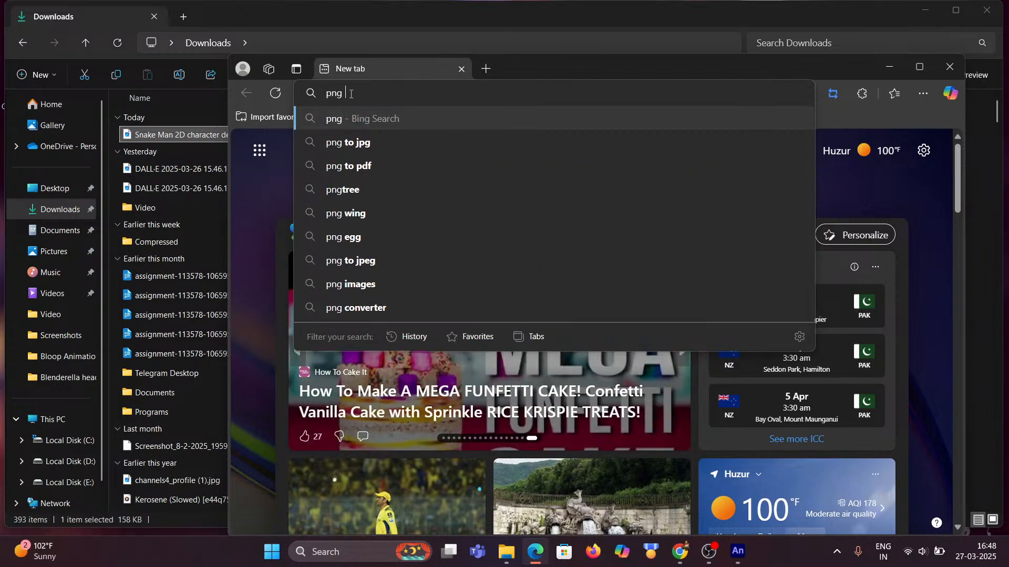
pyautogui.write('to jpg')
pyautogui.press('Down')
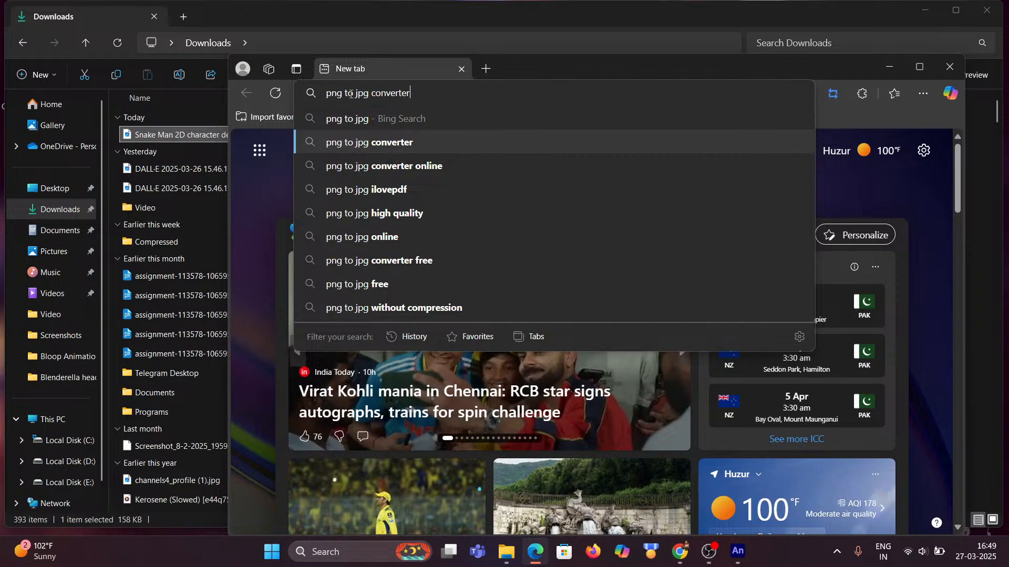
pyautogui.press('Return')
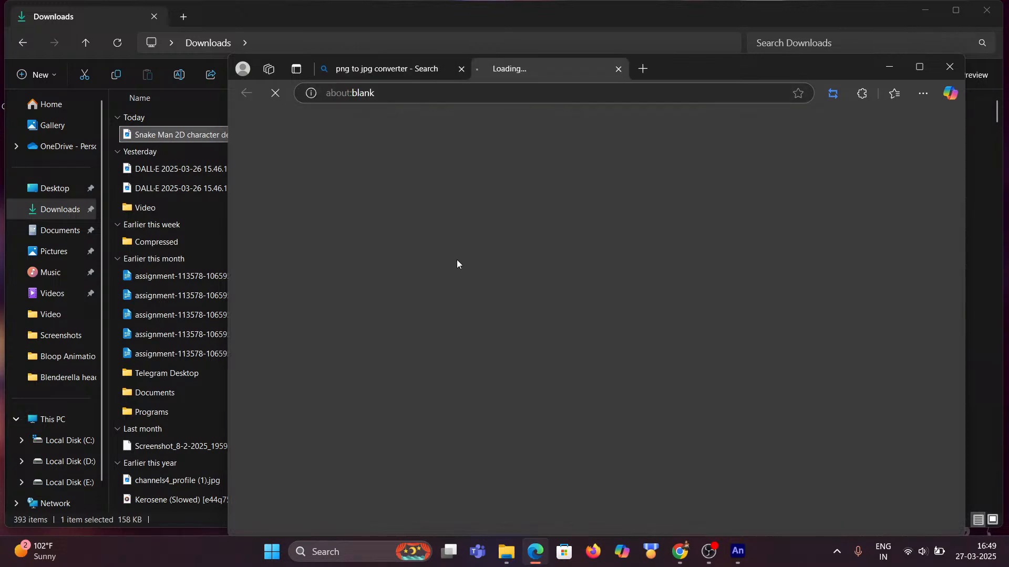
pyautogui.click(458, 262)
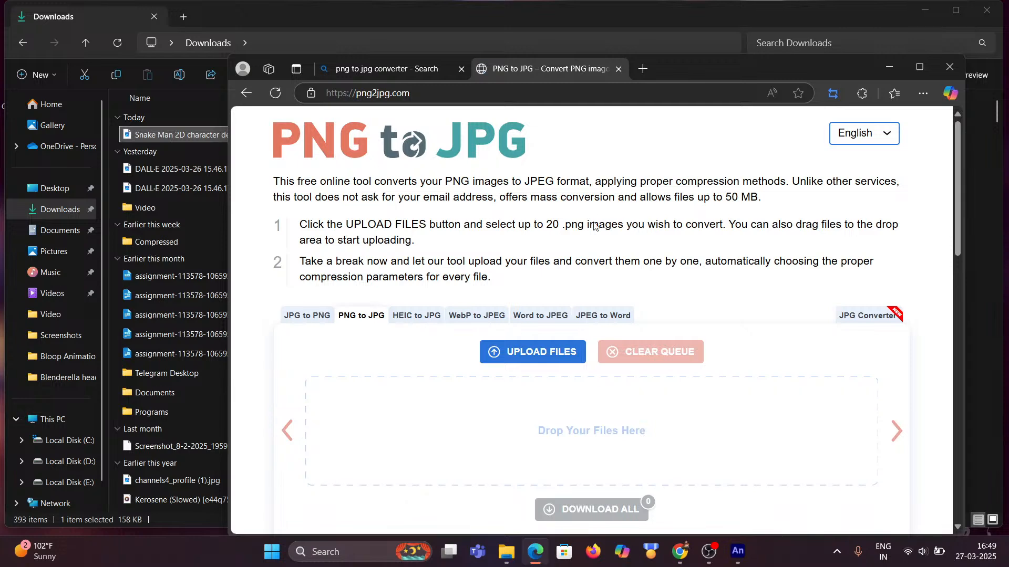
# Upload the Snake Man PNG from Downloads to png2jpg.com, download the JPG version, and select the new file in the Downloads folder
pyautogui.moveTo(186, 134); pyautogui.dragTo(547, 472)
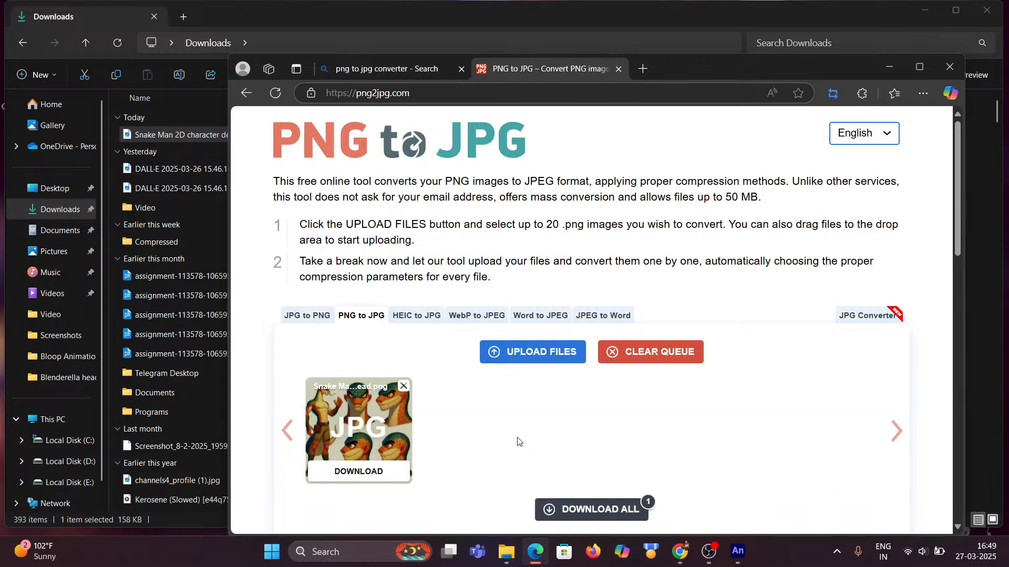
pyautogui.scroll(-4, 521, 451)
pyautogui.scroll(1, 524, 456)
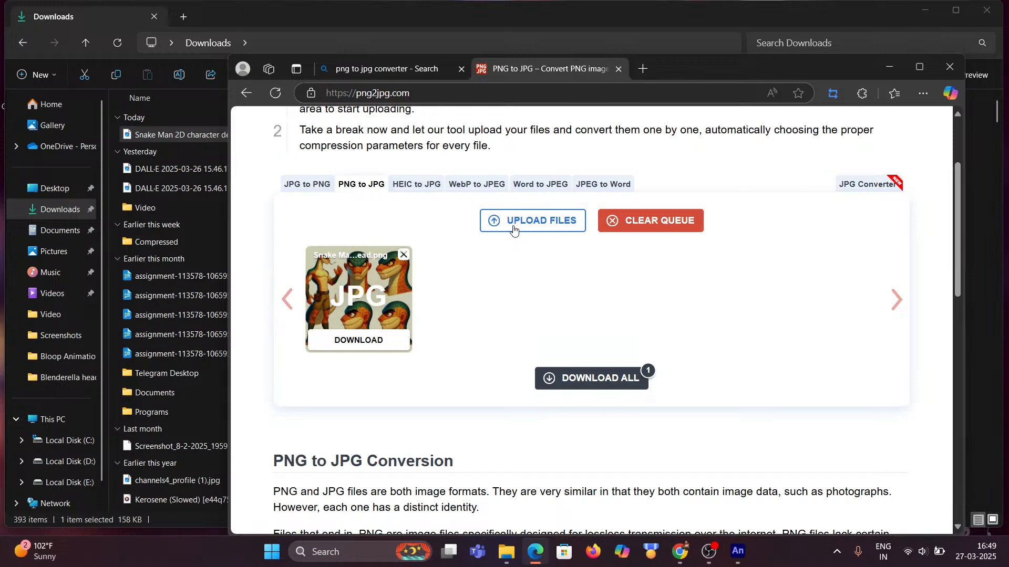
pyautogui.click(360, 340)
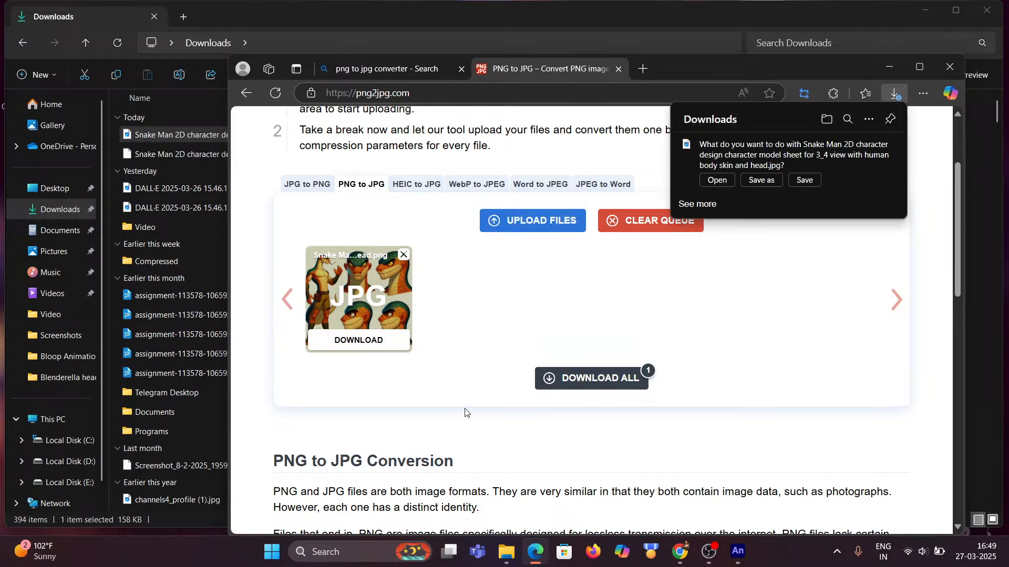
pyautogui.click(328, 4)
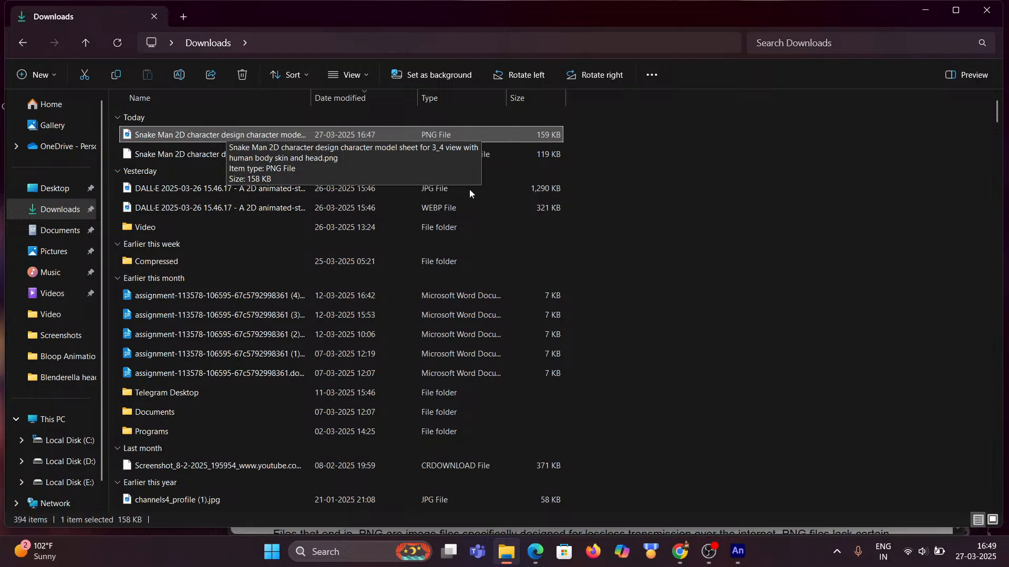
pyautogui.click(230, 154)
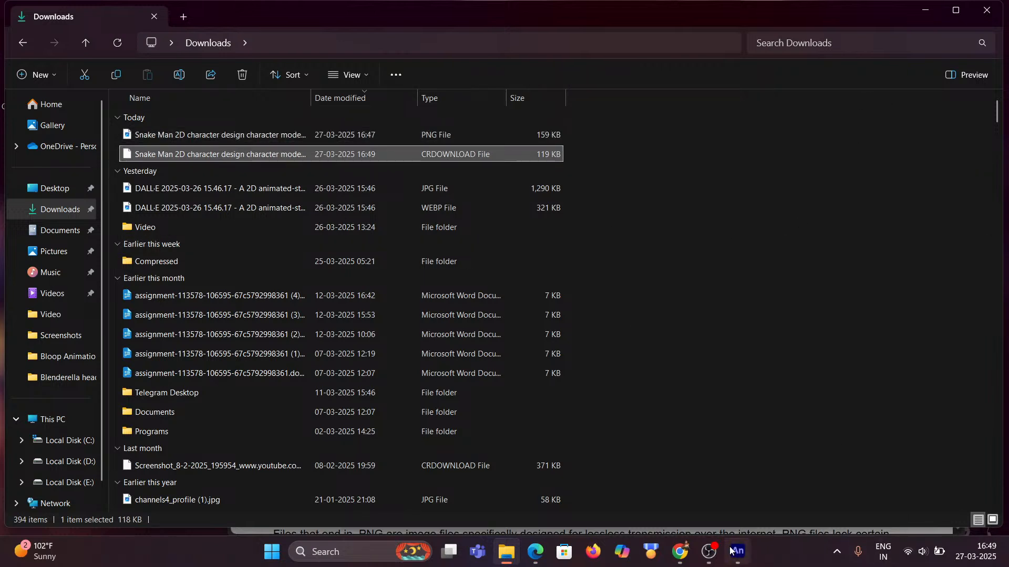
# Return to the converter search results in Edge and open FreeConvert's PNG to JPG Converter
pyautogui.moveTo(531, 554)
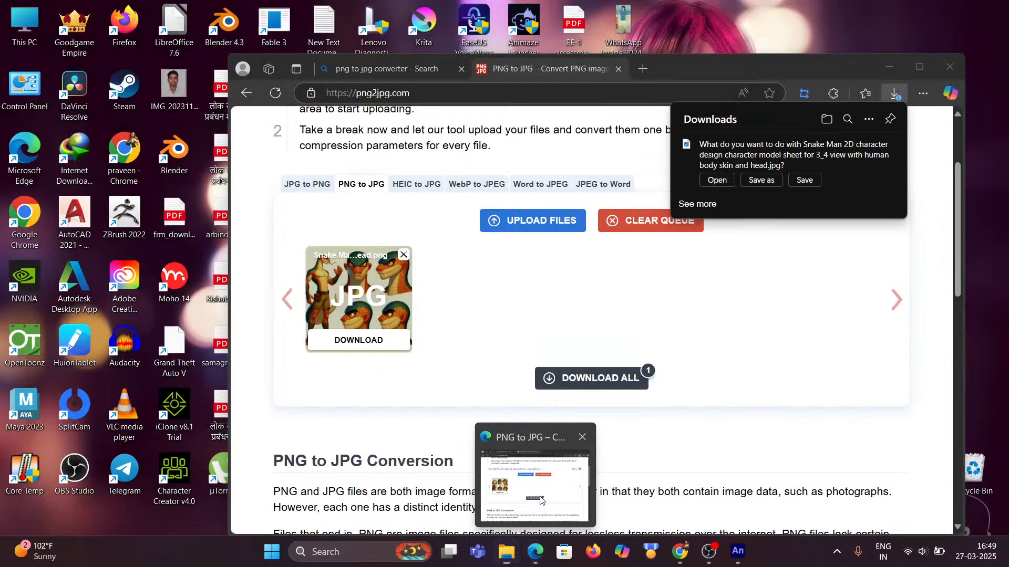
pyautogui.click(534, 494)
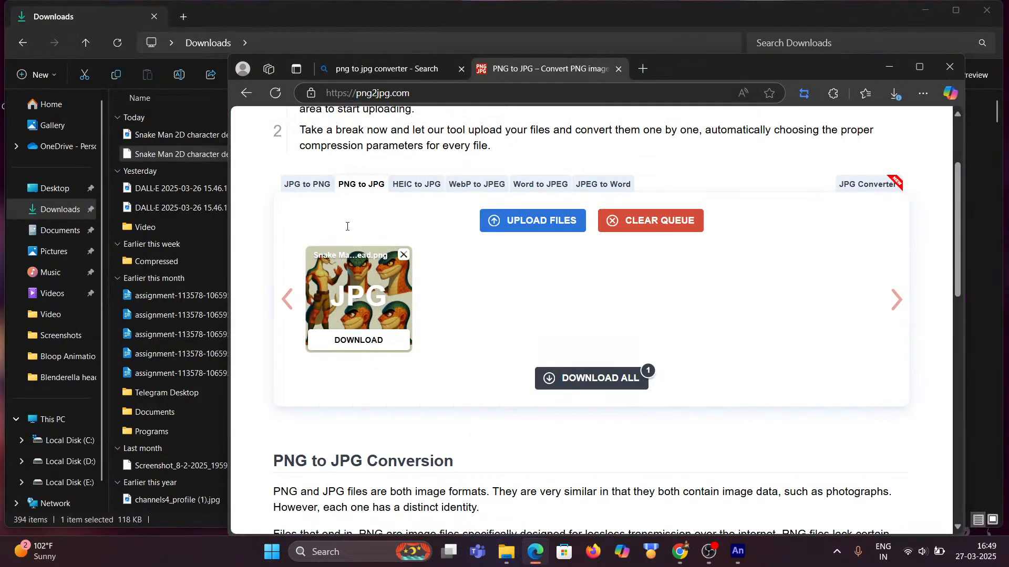
pyautogui.click(246, 93)
pyautogui.scroll(-5, 462, 322)
pyautogui.scroll(-4, 462, 321)
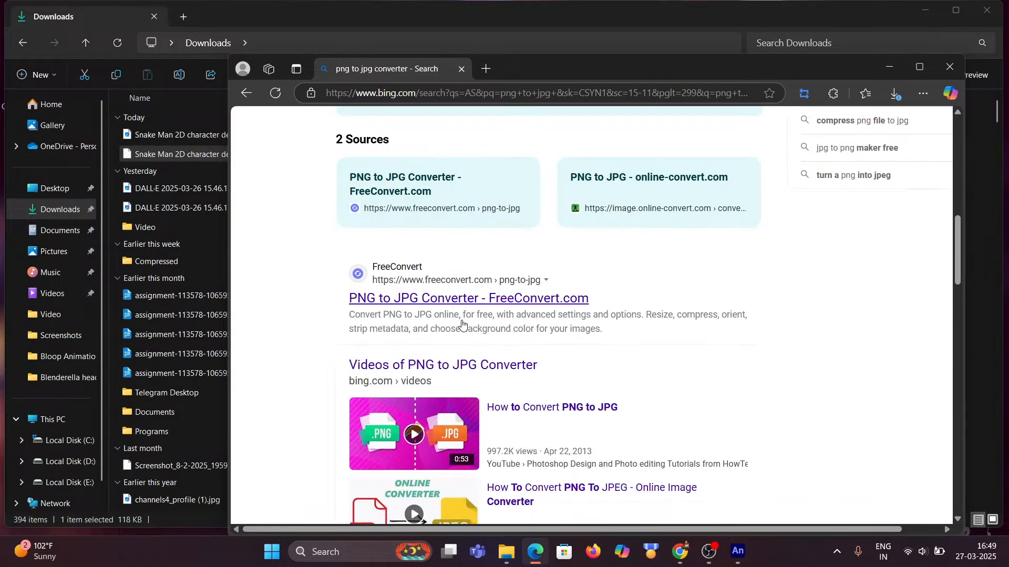
pyautogui.click(455, 303)
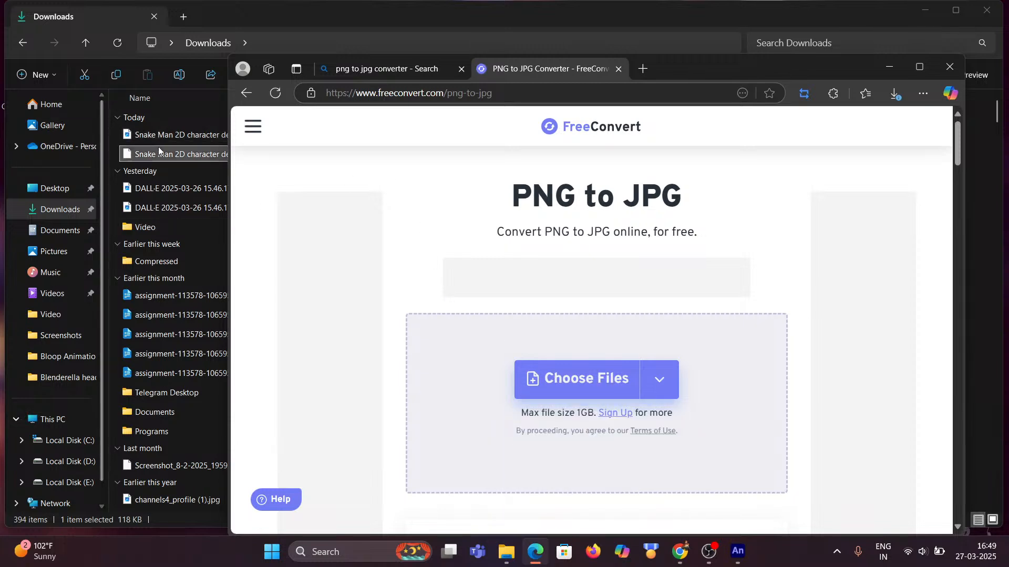
# Convert the Snake Man PNG from the Downloads folder to JPG on FreeConvert and download the result
pyautogui.moveTo(166, 137); pyautogui.dragTo(518, 375)
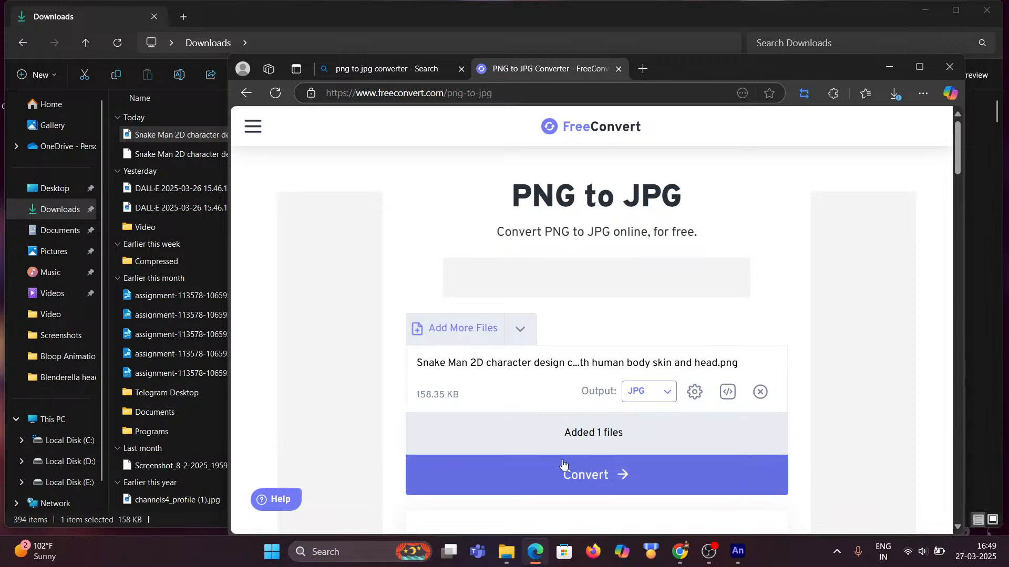
pyautogui.click(558, 476)
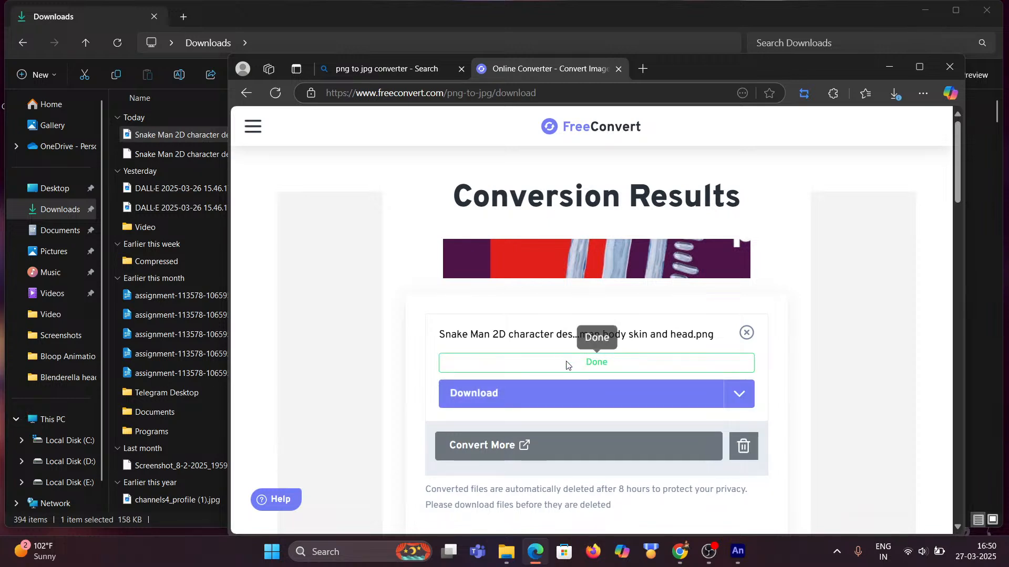
pyautogui.click(599, 393)
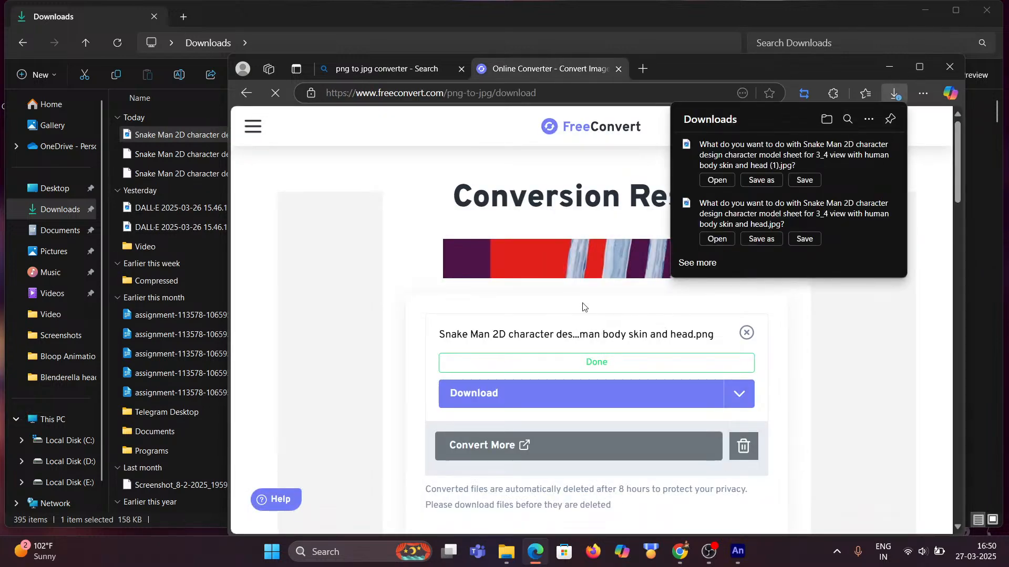
# Refresh the Downloads folder in File Explorer and remove the .crdownload extension from the newest Snake Man file so its name ends in .jpg
pyautogui.click(229, 17)
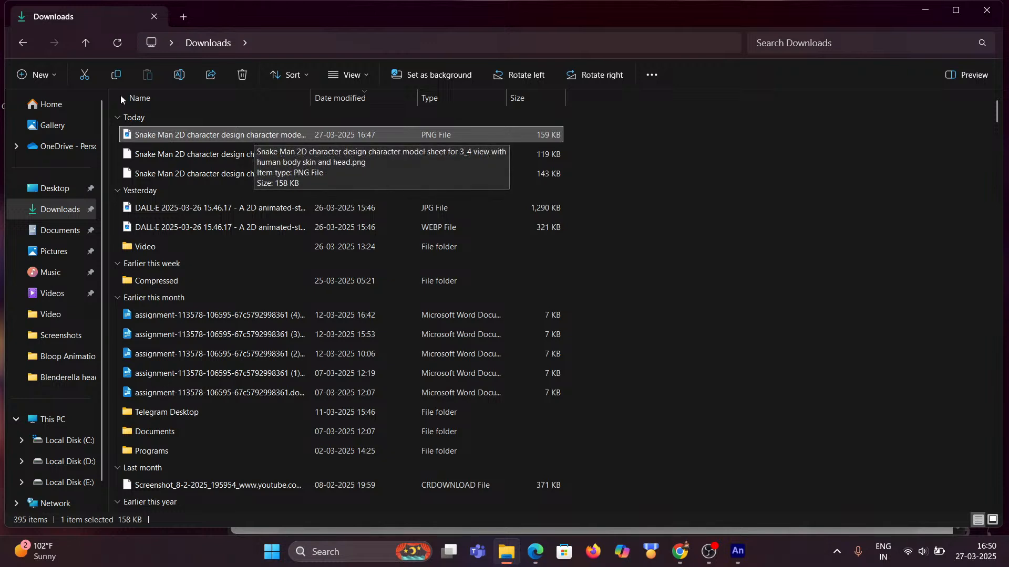
pyautogui.click(114, 45)
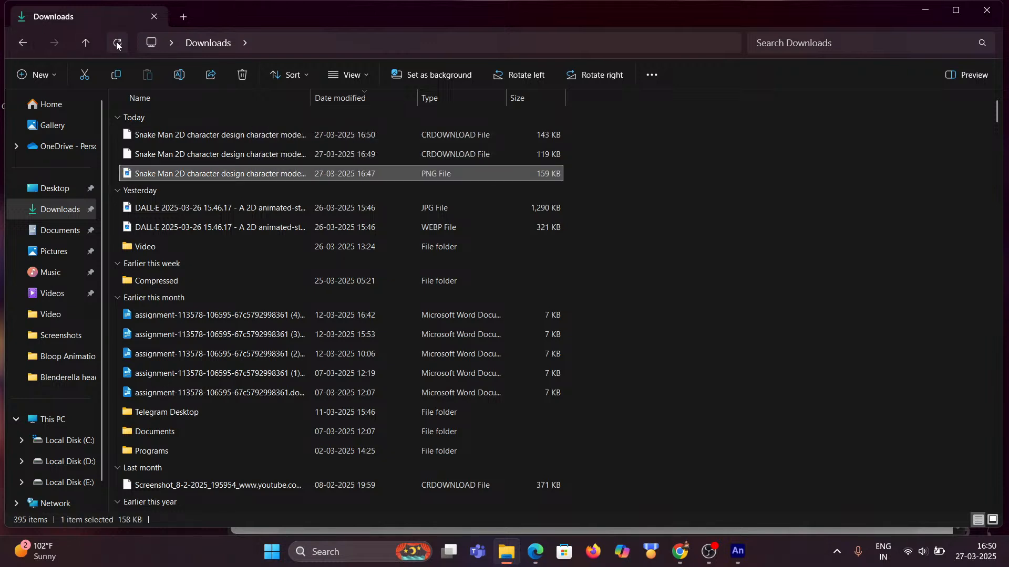
pyautogui.click(229, 138)
pyautogui.click(237, 136)
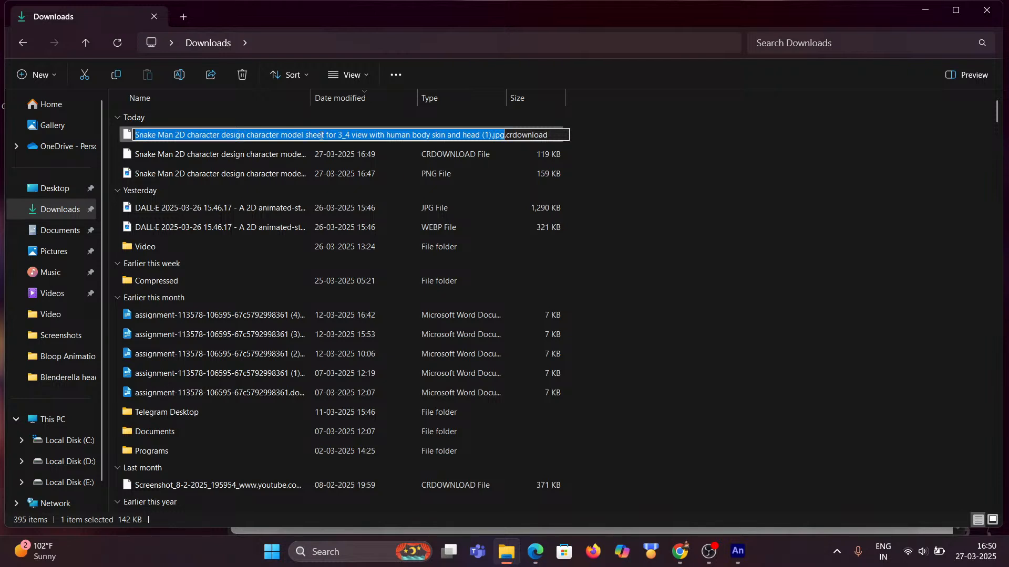
pyautogui.click(548, 136)
pyautogui.press('BackSpace')
pyautogui.press('BackSpace')
pyautogui.press('BackSpace')
pyautogui.press('BackSpace')
pyautogui.press('BackSpace')
pyautogui.press('BackSpace')
pyautogui.press('BackSpace')
pyautogui.press('BackSpace')
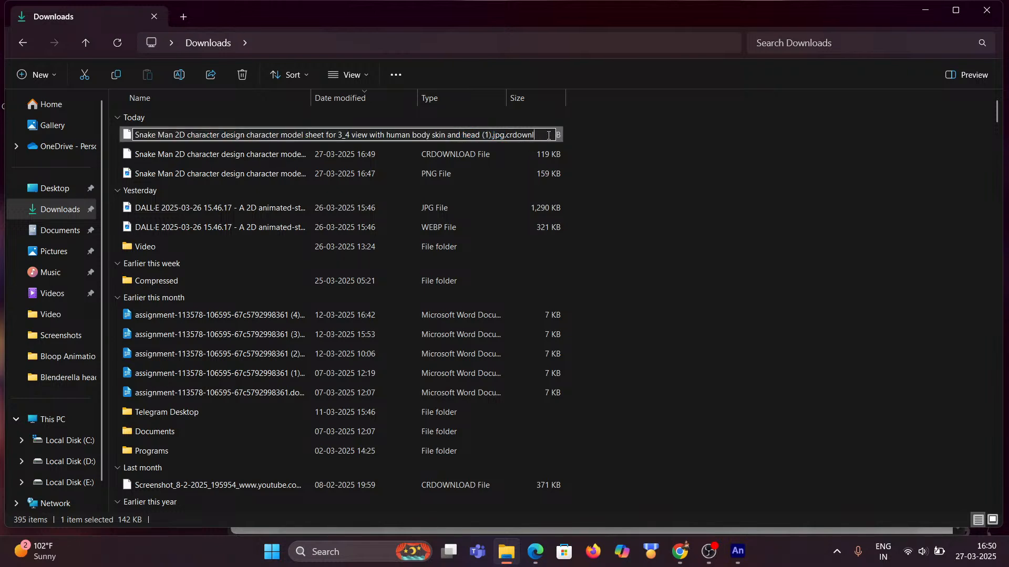
pyautogui.press('BackSpace')
pyautogui.press('BackSpace')
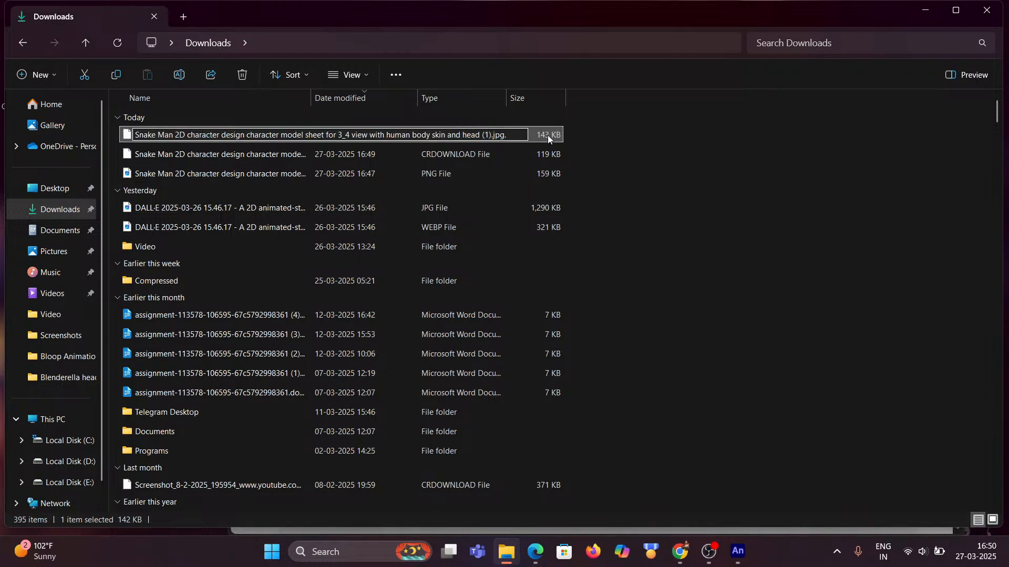
pyautogui.press('Return')
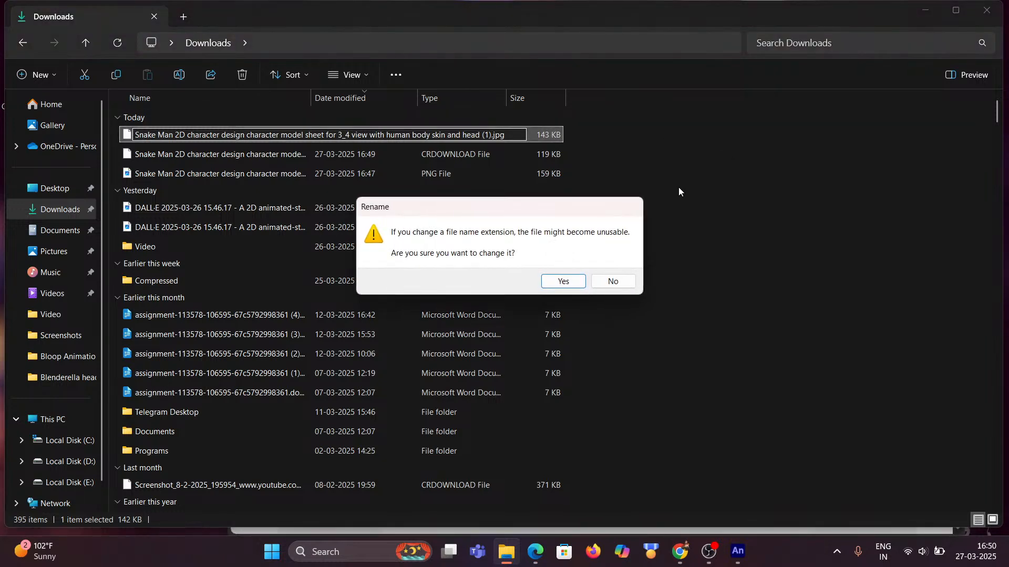
pyautogui.click(567, 280)
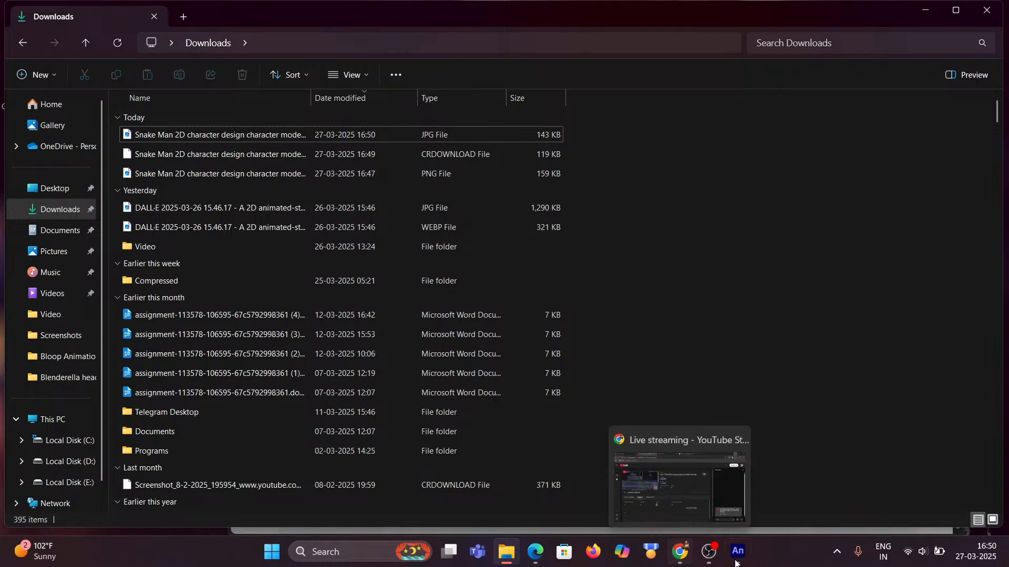
# Switch to Animate and import the converted Snake Man JPG onto the stage
pyautogui.moveTo(737, 551)
pyautogui.click(731, 486)
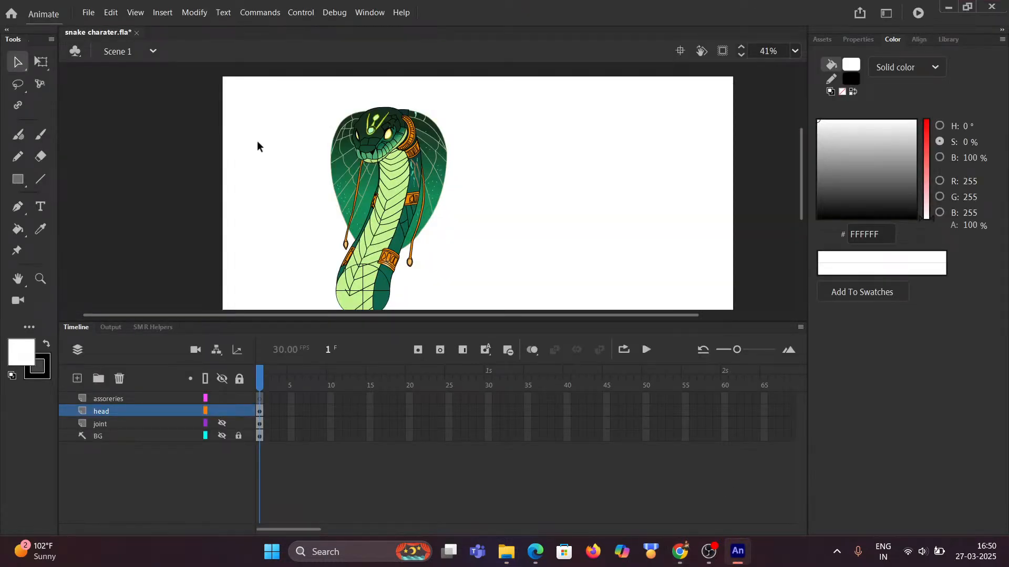
pyautogui.click(88, 12)
pyautogui.moveTo(110, 13)
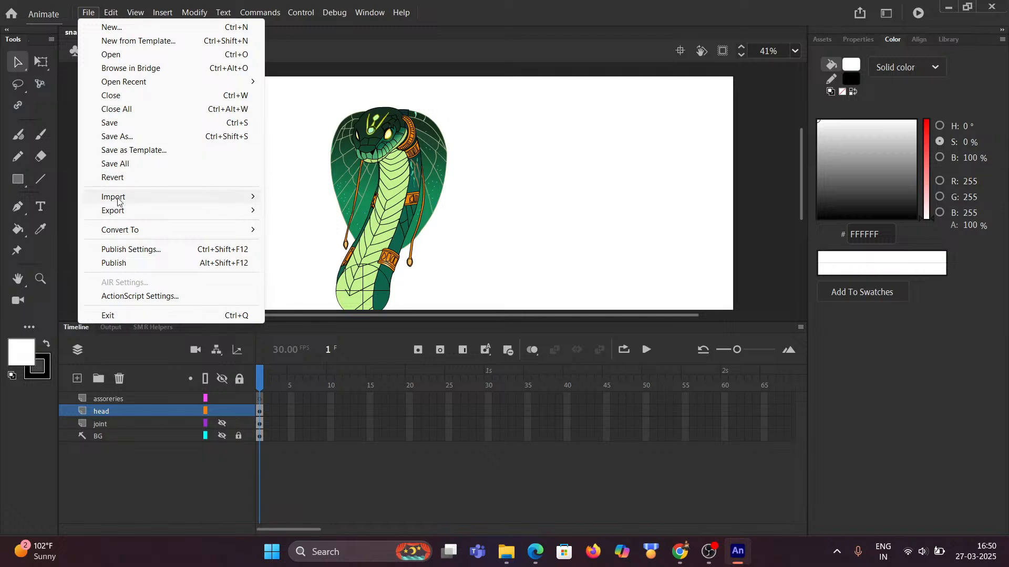
pyautogui.moveTo(124, 197)
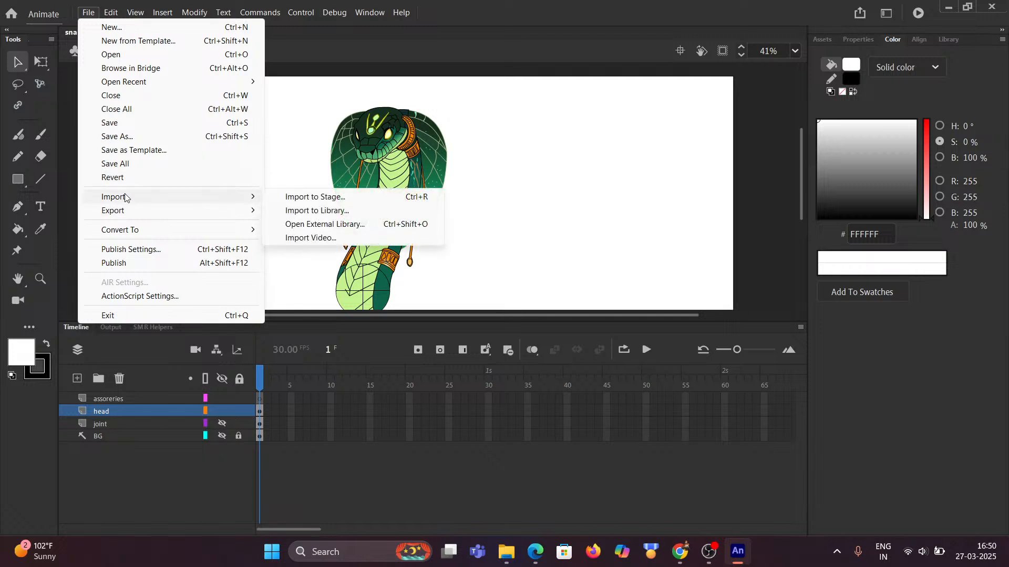
pyautogui.click(322, 198)
pyautogui.click(201, 125)
pyautogui.click(393, 292)
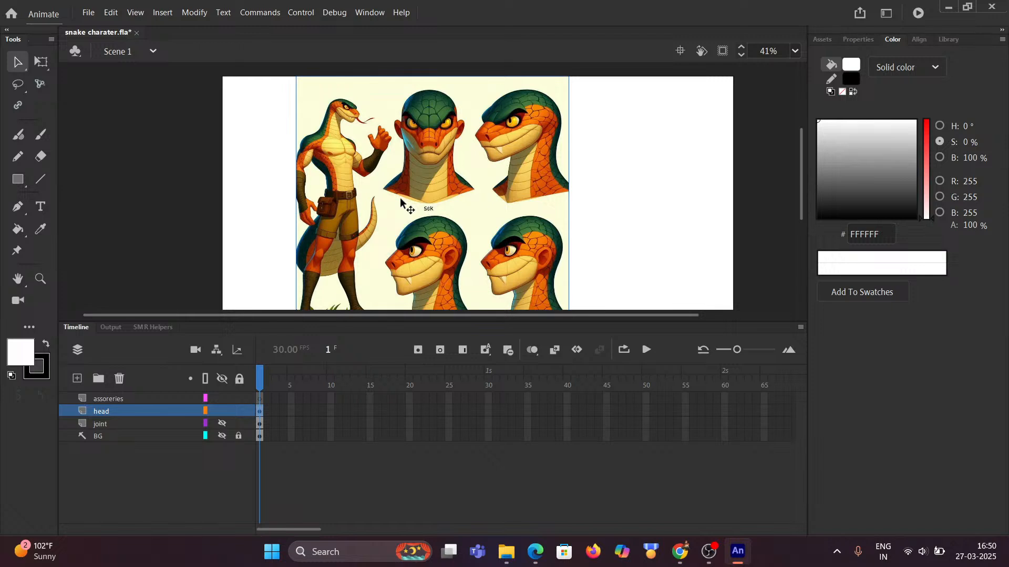
# Move the imported Snake Man model sheet to the right of the green cobra so both stand side by side on the stage
pyautogui.scroll(-2, 396, 203)
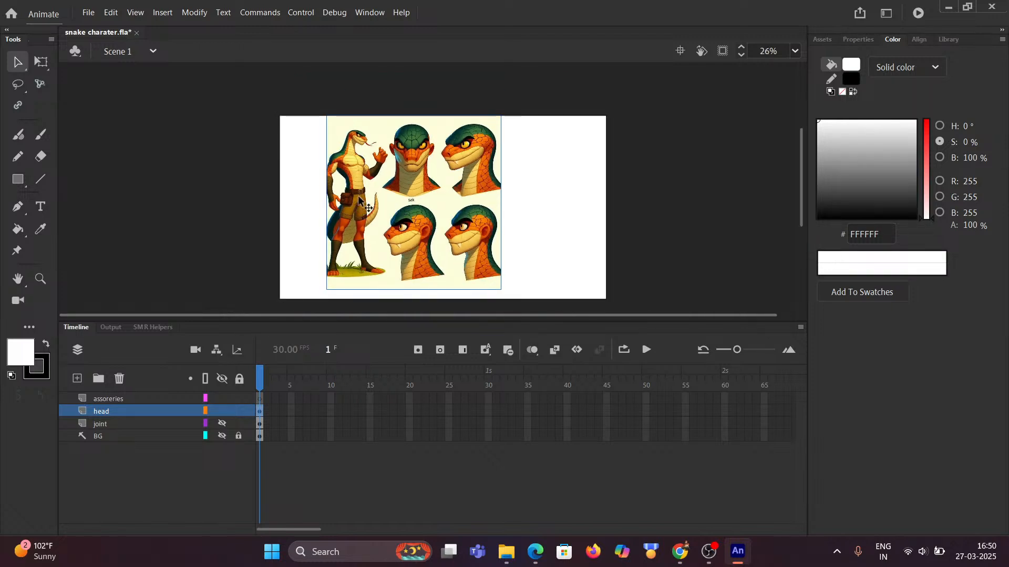
pyautogui.moveTo(358, 199); pyautogui.dragTo(472, 206)
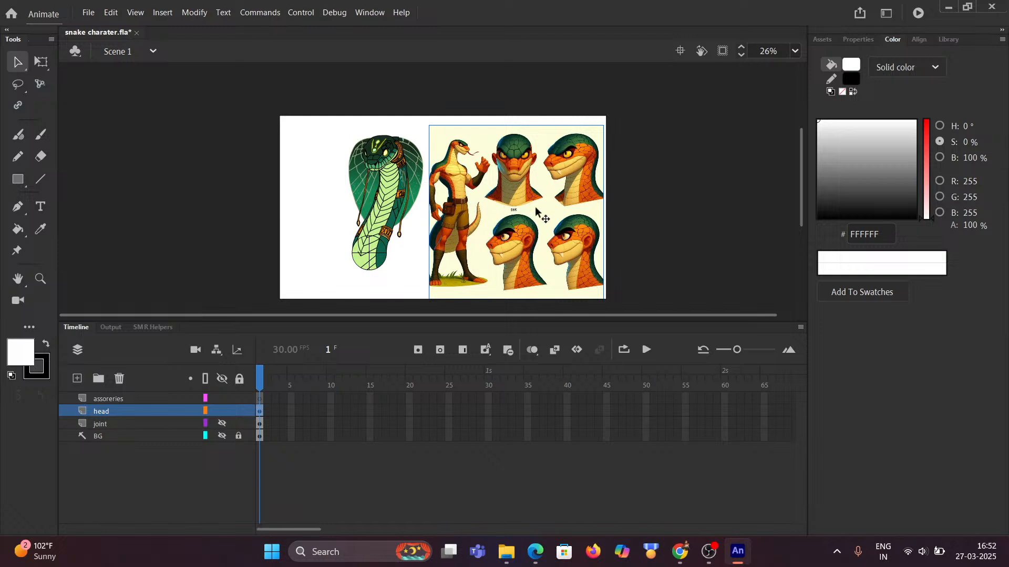
pyautogui.scroll(2, 471, 167)
pyautogui.scroll(1, 470, 167)
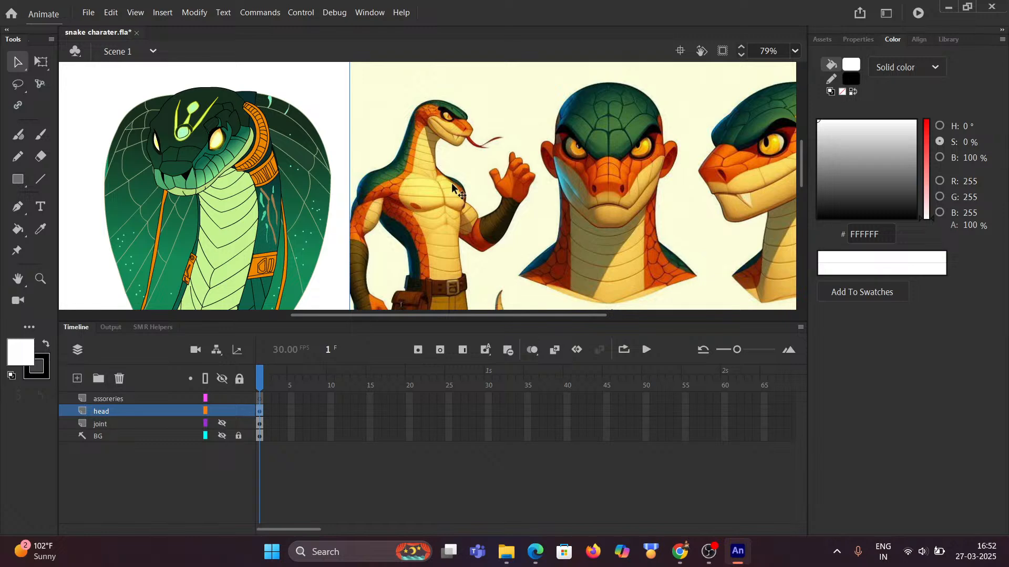
pyautogui.scroll(-2, 455, 185)
pyautogui.scroll(1, 459, 173)
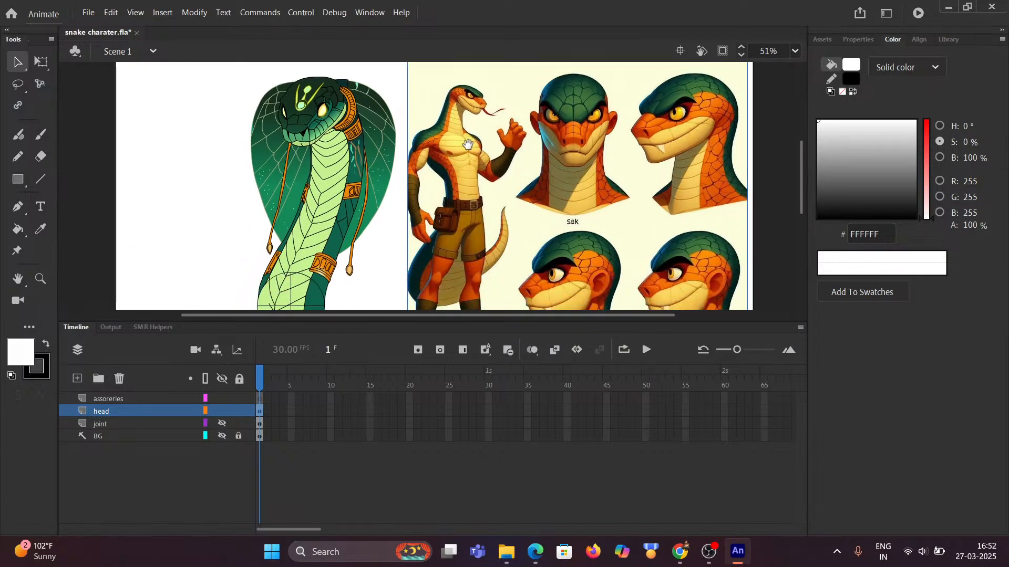
pyautogui.scroll(1, 463, 166)
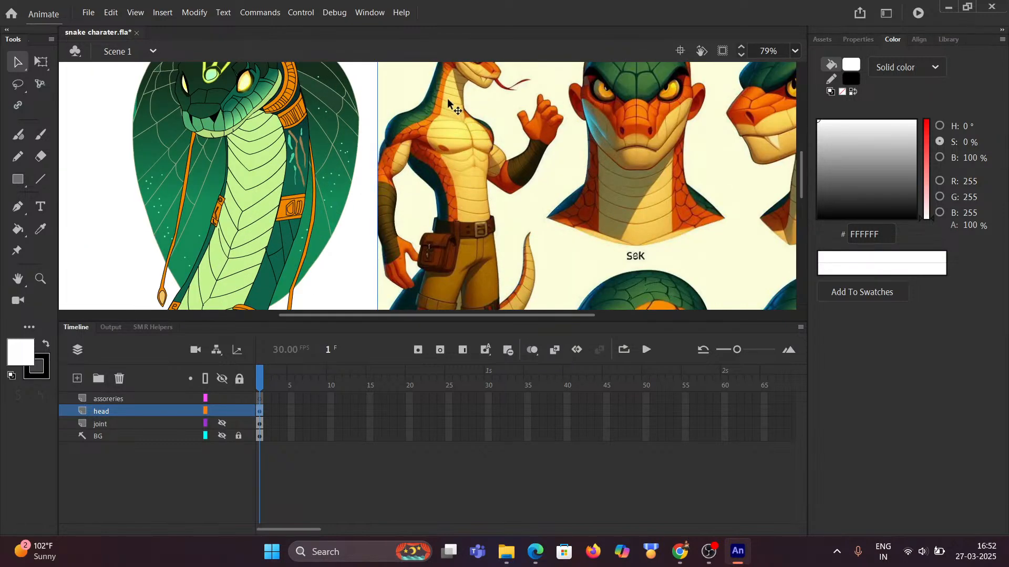
pyautogui.scroll(1, 445, 108)
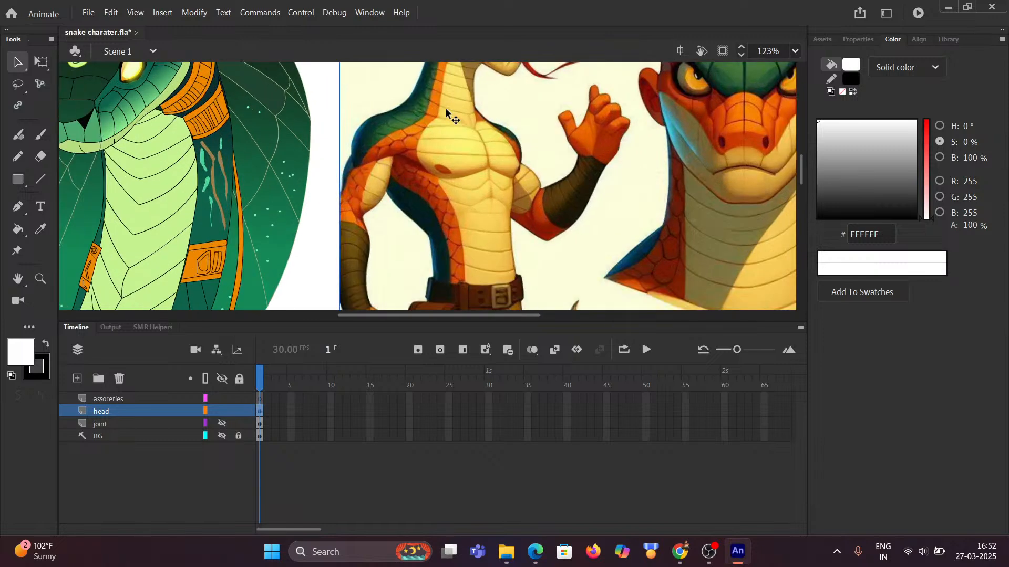
# Show the joint layer and toggle the head layer off and on to check the joint circle at the neck's base
pyautogui.scroll(-2, 446, 108)
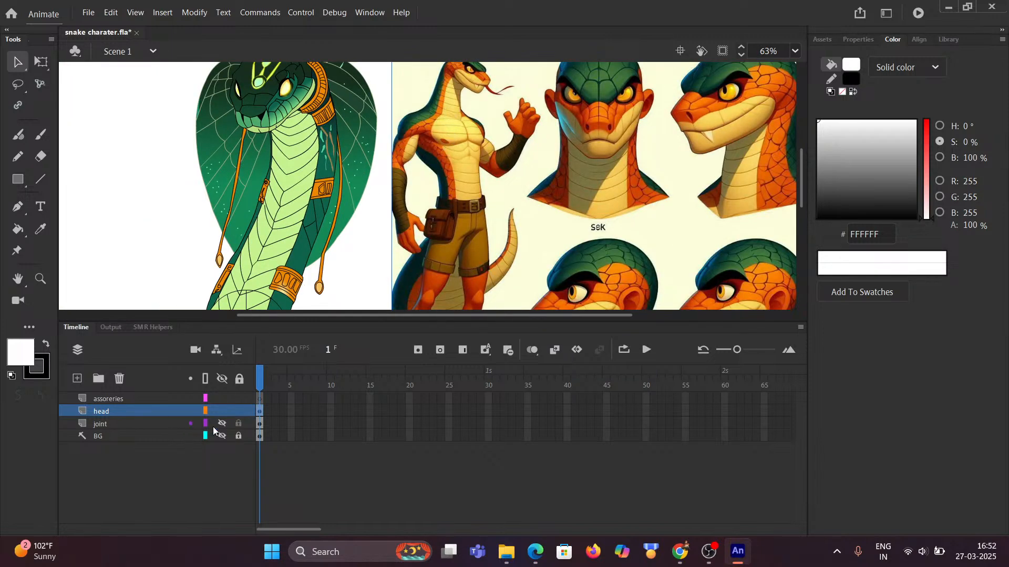
pyautogui.scroll(-3, 217, 221)
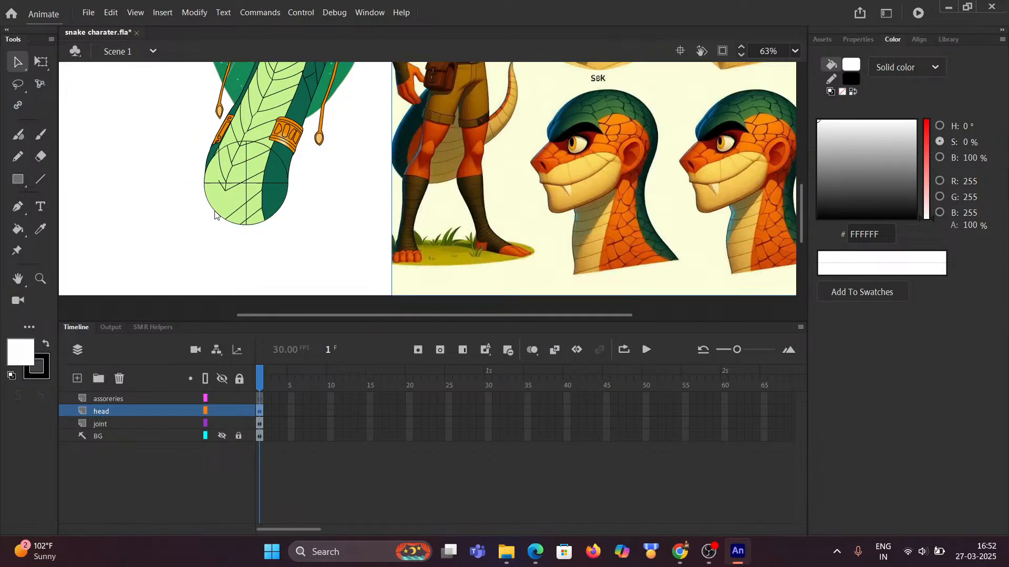
pyautogui.scroll(1, 232, 213)
pyautogui.click(222, 412)
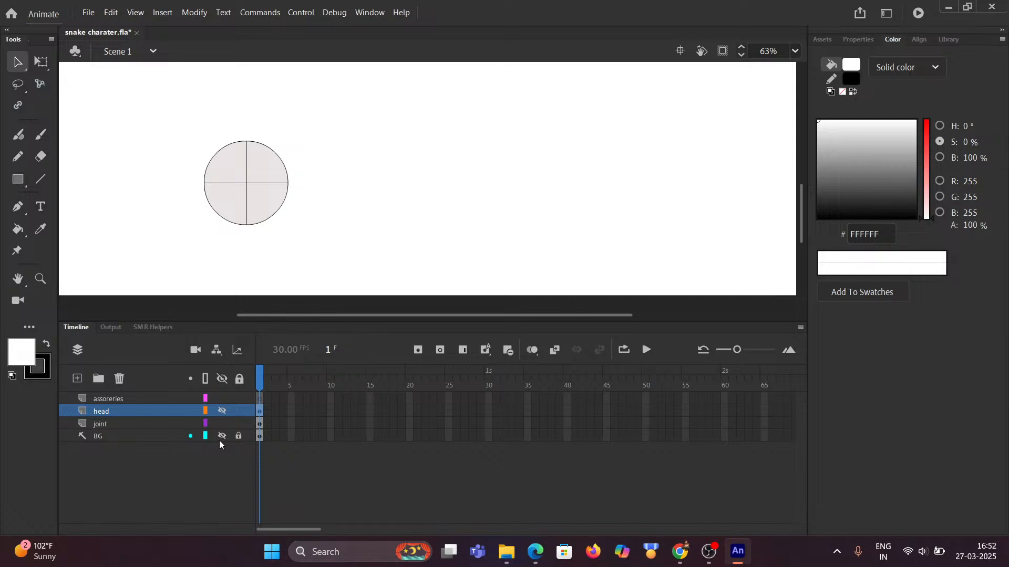
pyautogui.click(221, 412)
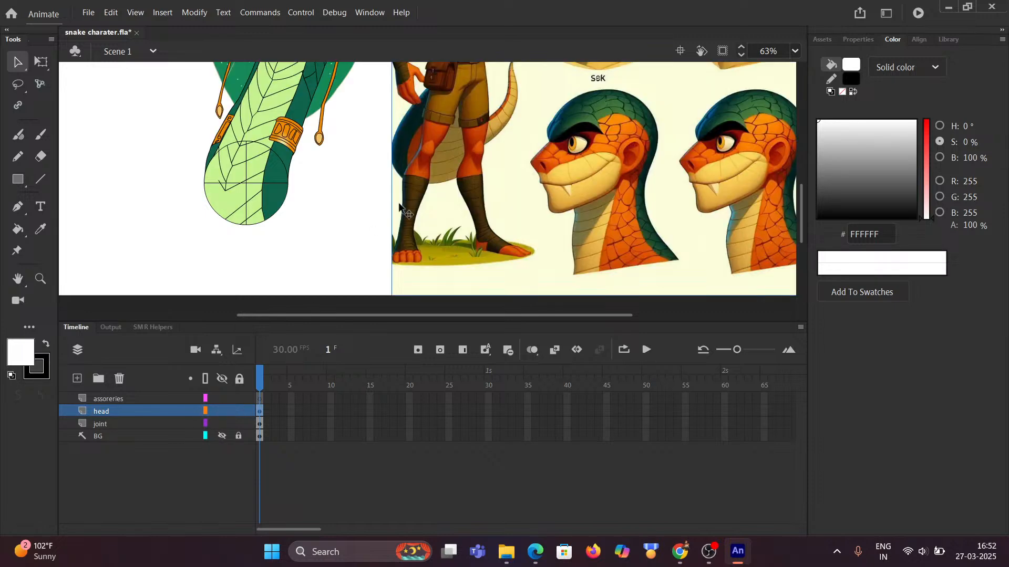
# Cut the Snake Man model sheet from the head layer and paste it in place on a new layer above assoreries
pyautogui.hotkey('ctrl', '-')
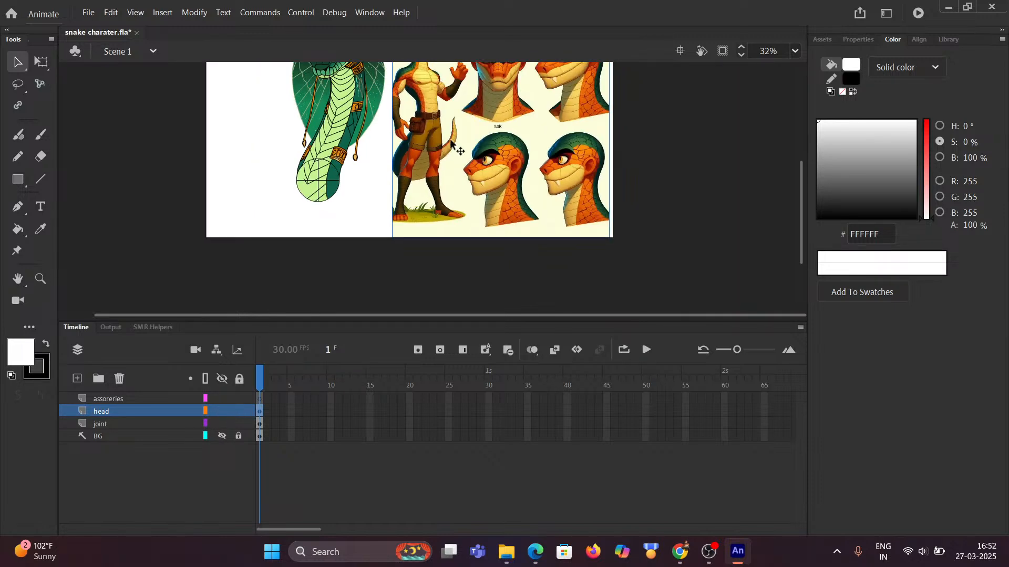
pyautogui.press('Delete')
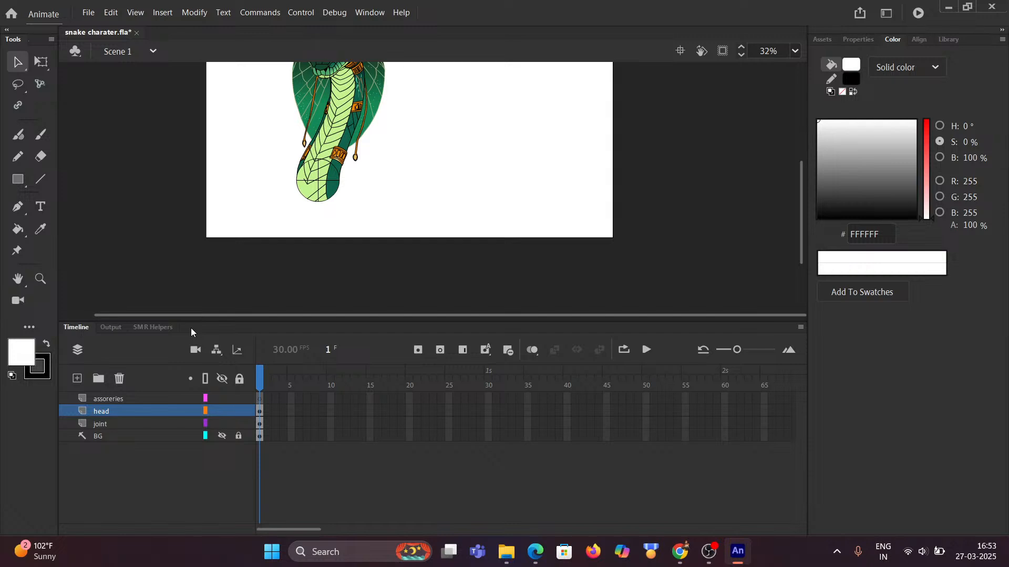
pyautogui.scroll(3, 380, 127)
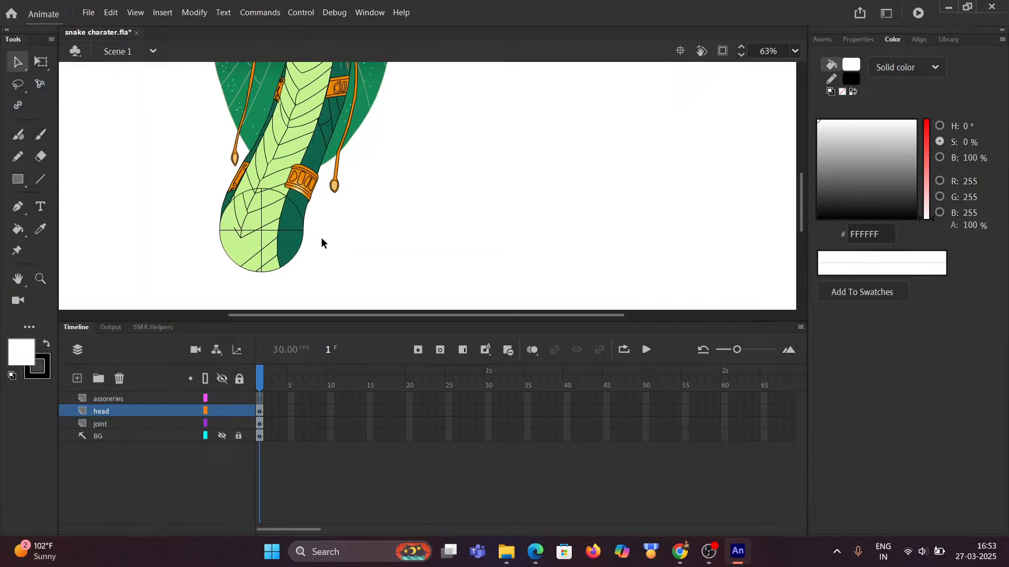
pyautogui.click(108, 398)
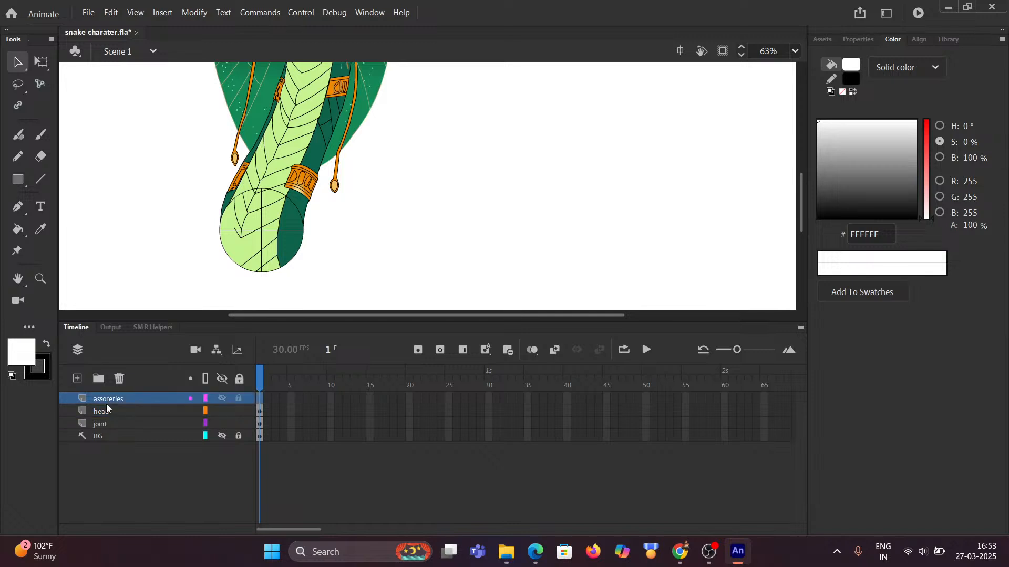
pyautogui.click(78, 379)
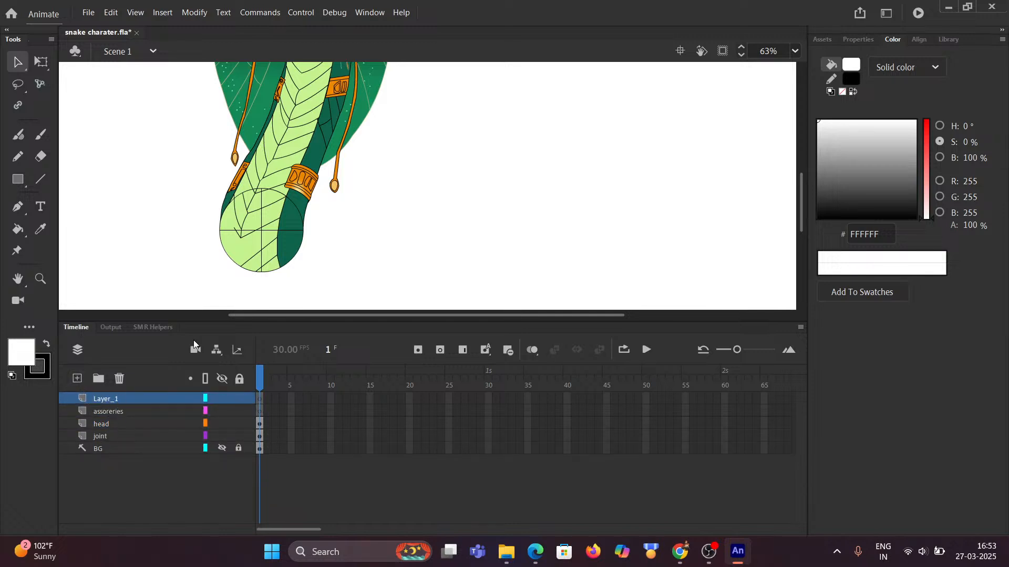
pyautogui.scroll(-3, 362, 231)
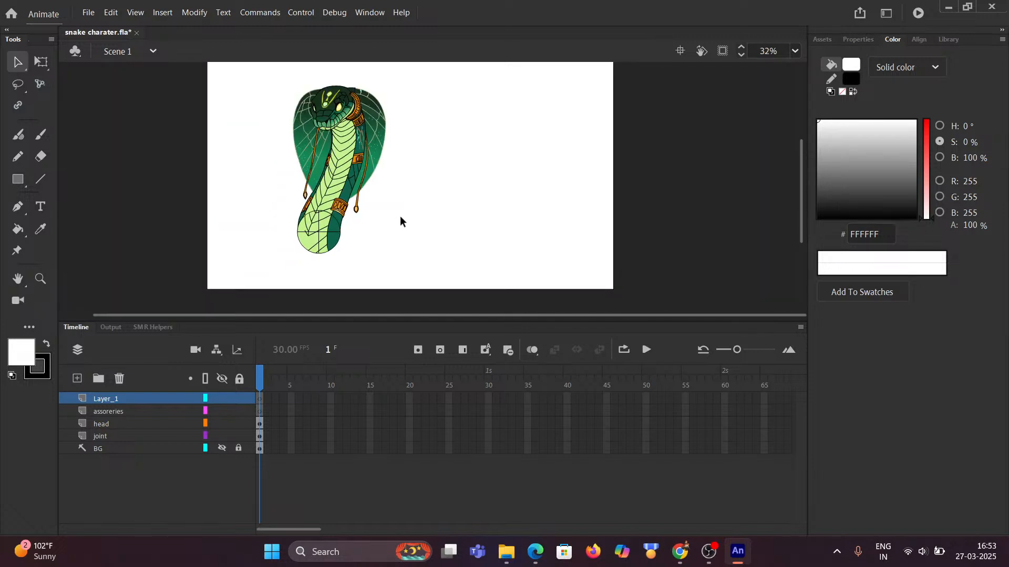
pyautogui.hotkey('ctrl', 'v')
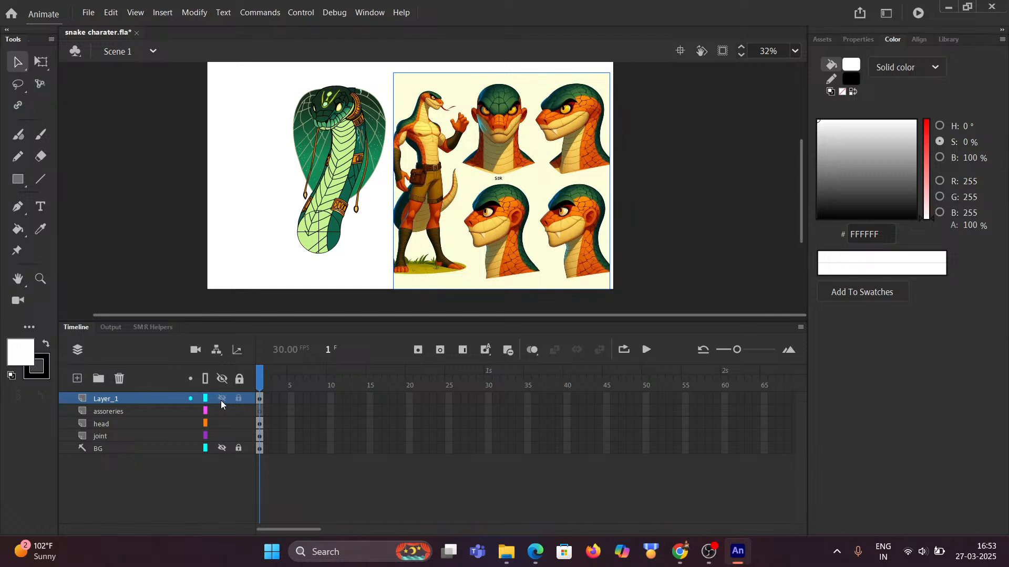
# Rename the model sheet's new layer to bg and lock it
pyautogui.doubleClick(111, 400)
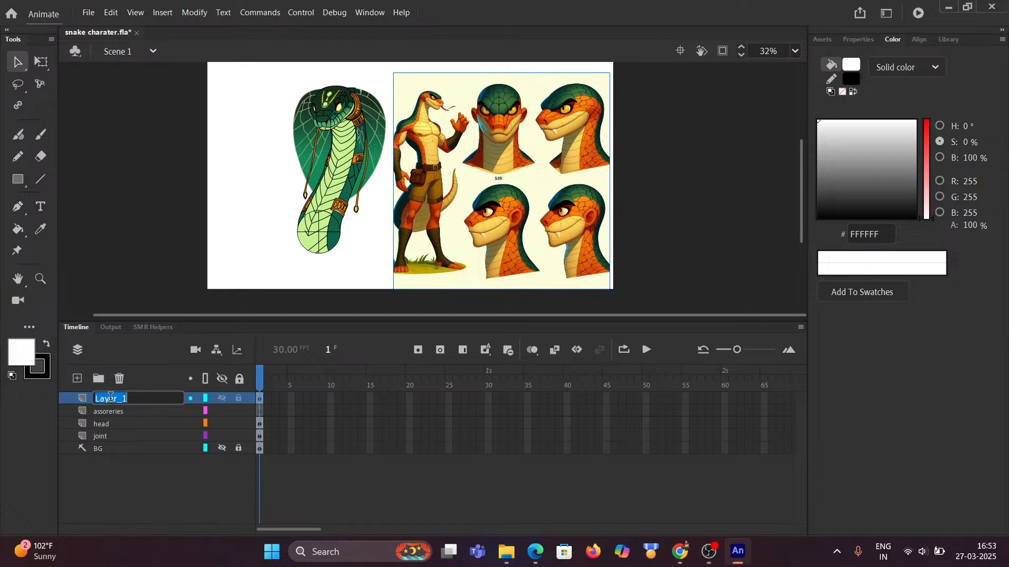
pyautogui.write('bg')
pyautogui.click(171, 509)
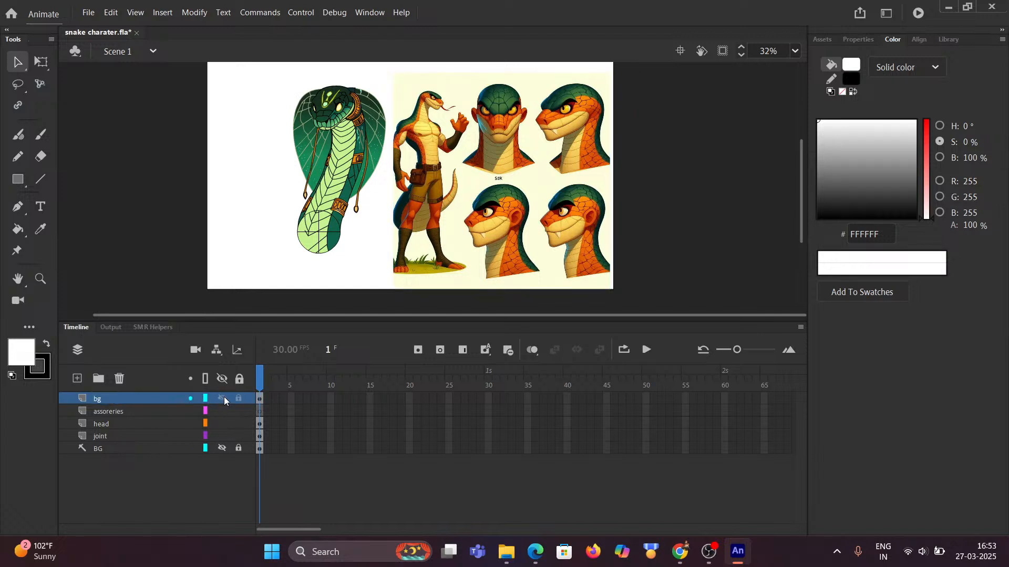
pyautogui.click(238, 398)
# Hide and lock the assoreries and head layers, and select the joint circle on the stage
pyautogui.click(221, 424)
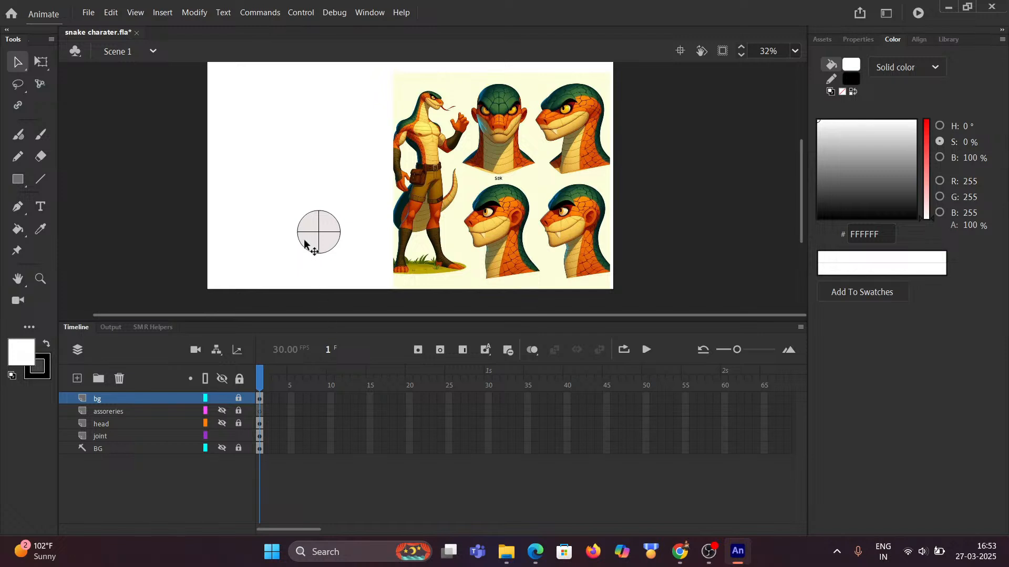
pyautogui.scroll(3, 300, 214)
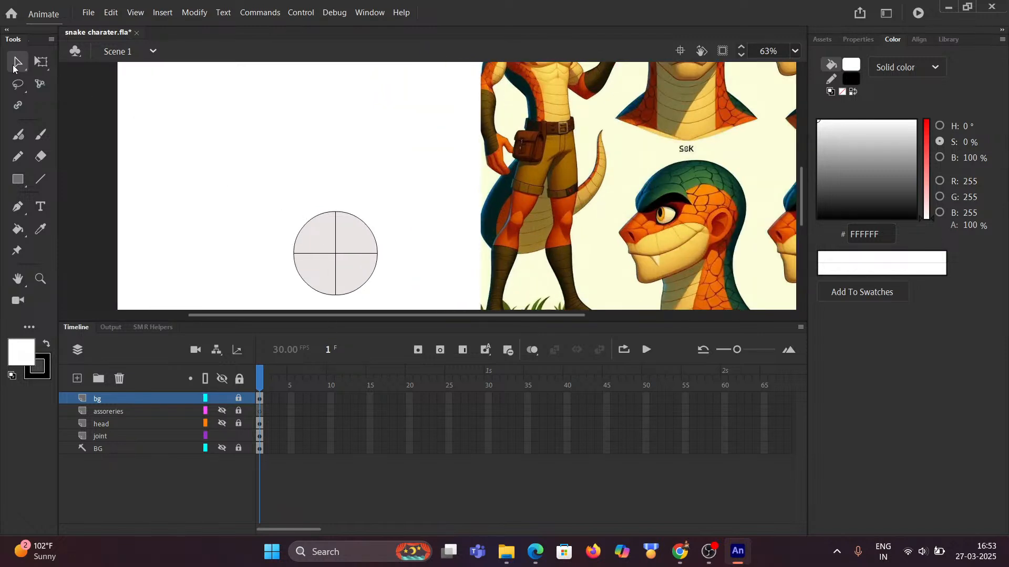
pyautogui.click(315, 244)
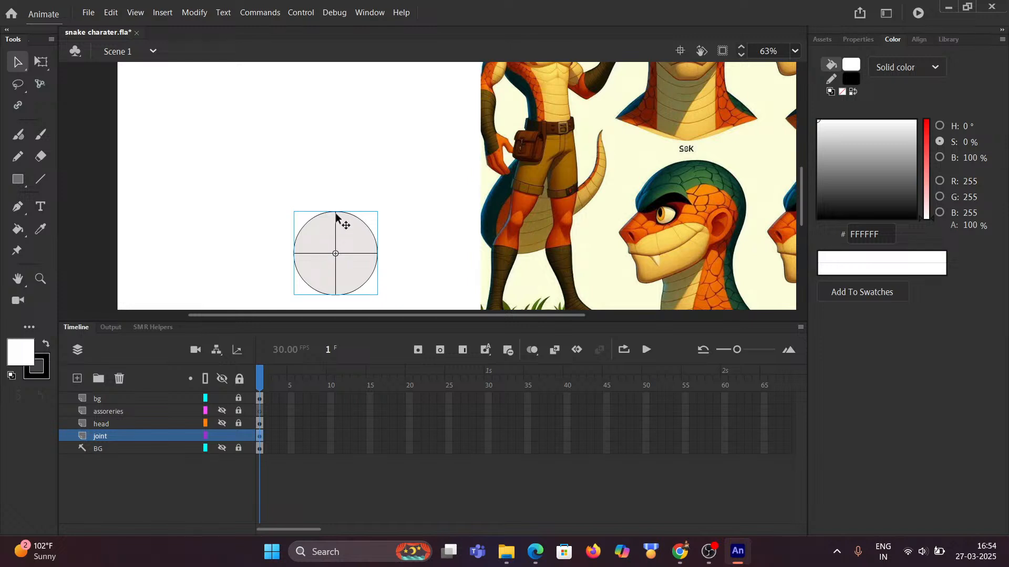
pyautogui.scroll(-3, 337, 218)
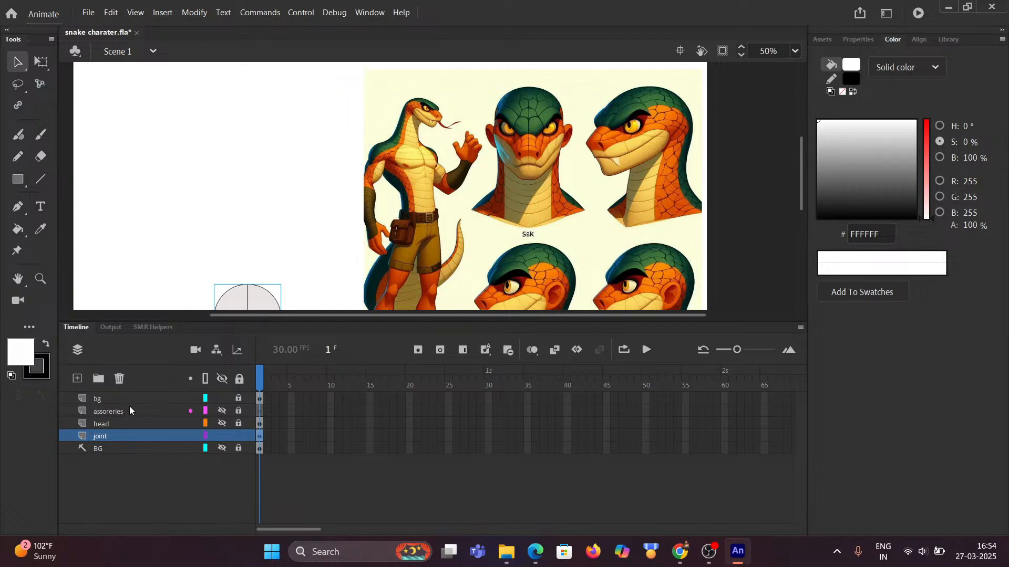
# Move the bg layer to the end of the layer stack beneath BG, and unlock both the BG and bg layers
pyautogui.click(115, 399)
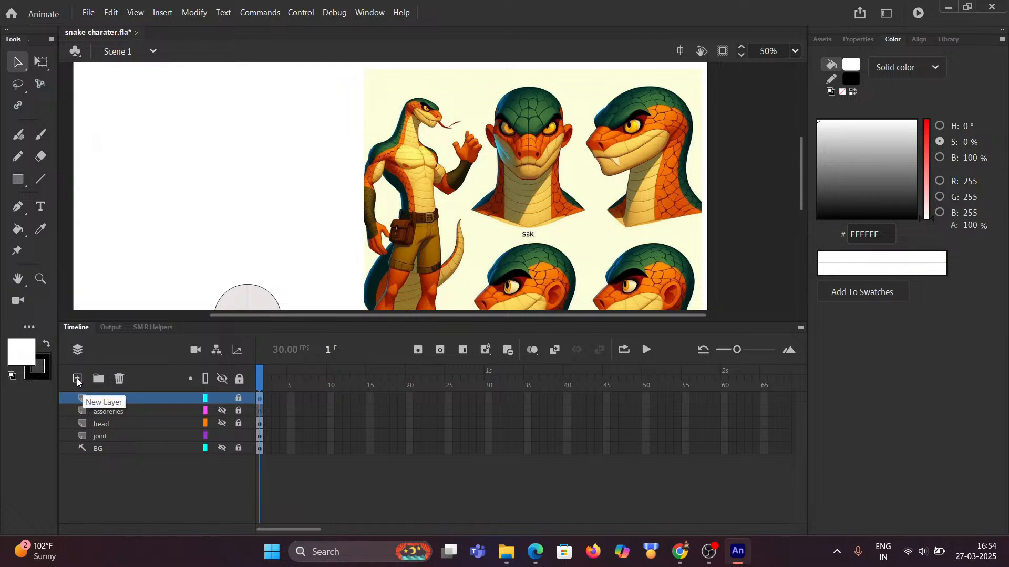
pyautogui.click(104, 446)
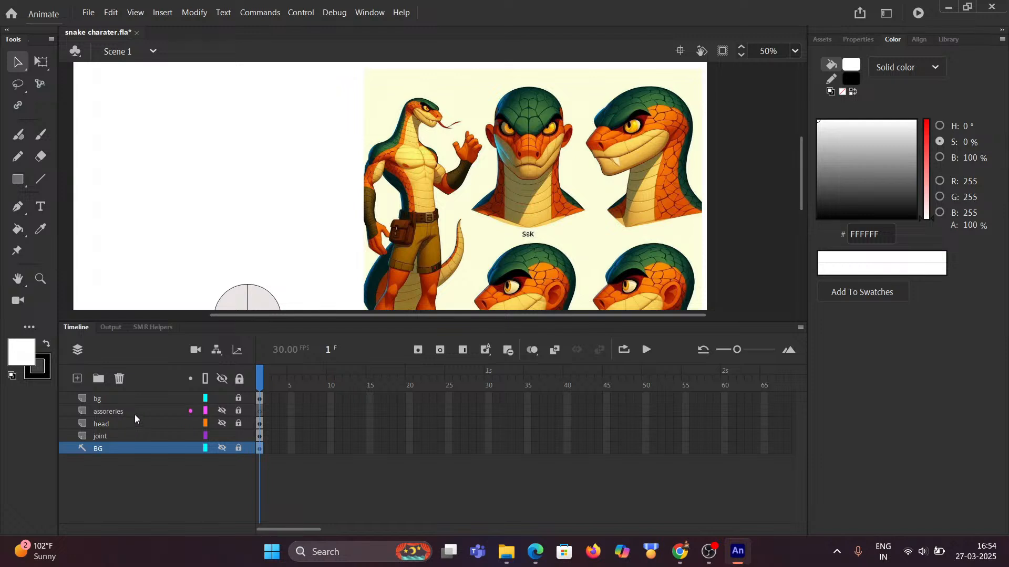
pyautogui.moveTo(111, 400); pyautogui.dragTo(112, 453)
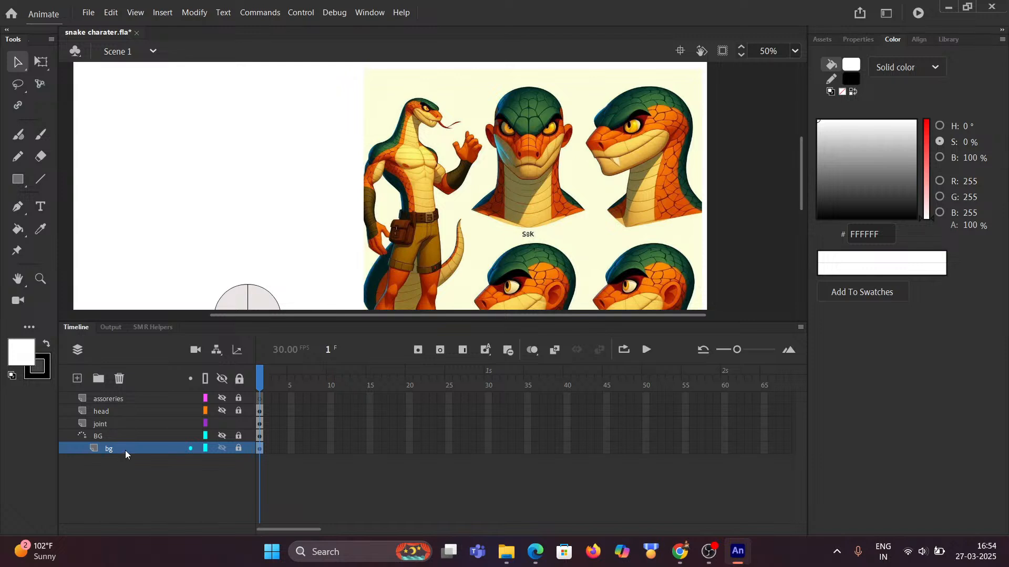
pyautogui.click(238, 435)
pyautogui.click(239, 448)
pyautogui.moveTo(128, 449)
pyautogui.mouseDown()
pyautogui.moveTo(131, 434)
pyautogui.moveTo(118, 459)
pyautogui.mouseUp()
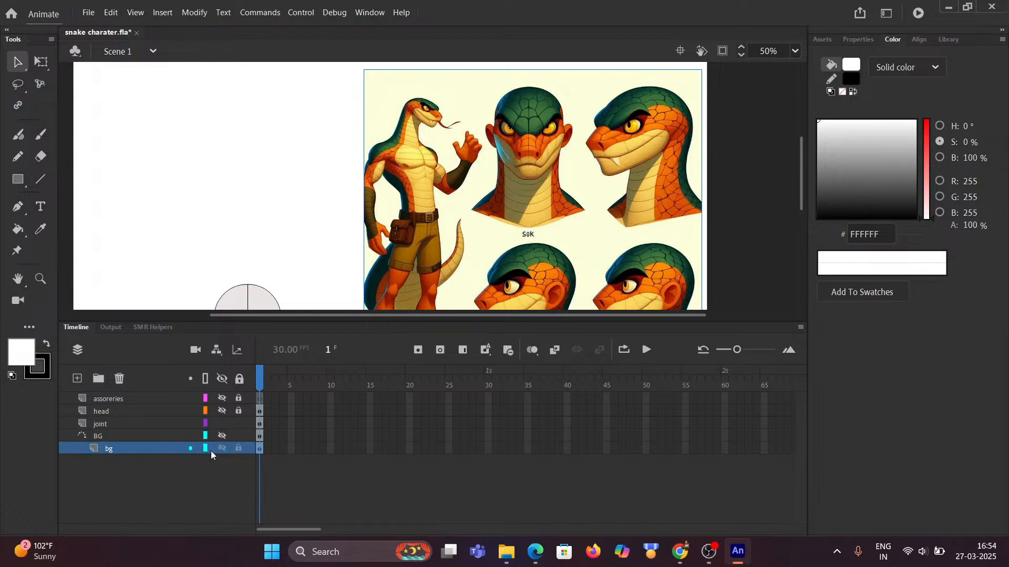
# Take the bg layer out of BG's nesting, make it a guide layer, and place it below BG
pyautogui.moveTo(136, 449)
pyautogui.mouseDown()
pyautogui.moveTo(137, 431)
pyautogui.moveTo(129, 447)
pyautogui.moveTo(127, 434)
pyautogui.mouseUp()
pyautogui.rightClick(108, 437)
pyautogui.click(127, 271)
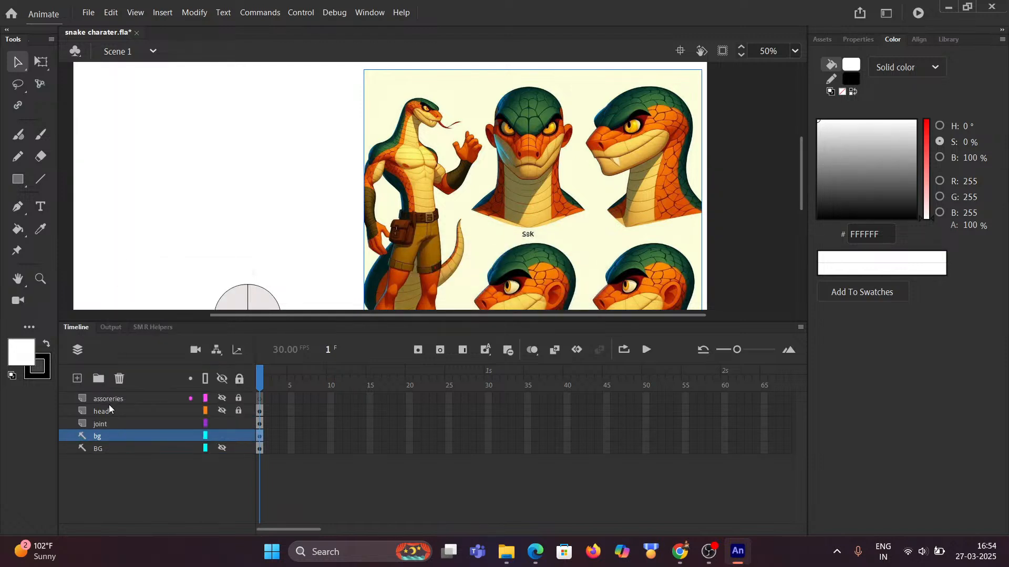
pyautogui.moveTo(109, 437); pyautogui.dragTo(109, 458)
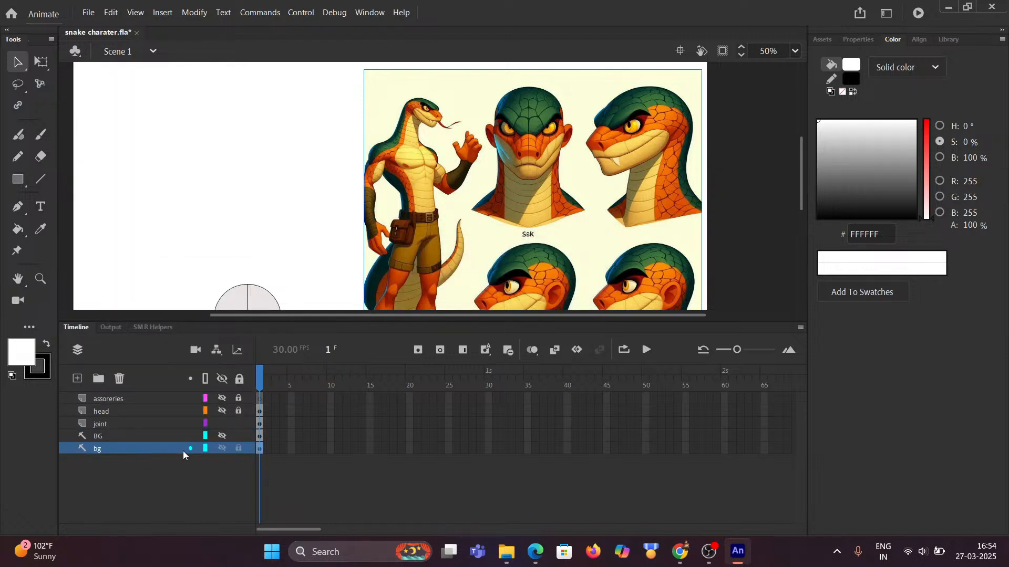
# Examine the standing Snake Man figure's body on the model sheet and compare it with the joint circle
pyautogui.scroll(-3, 335, 175)
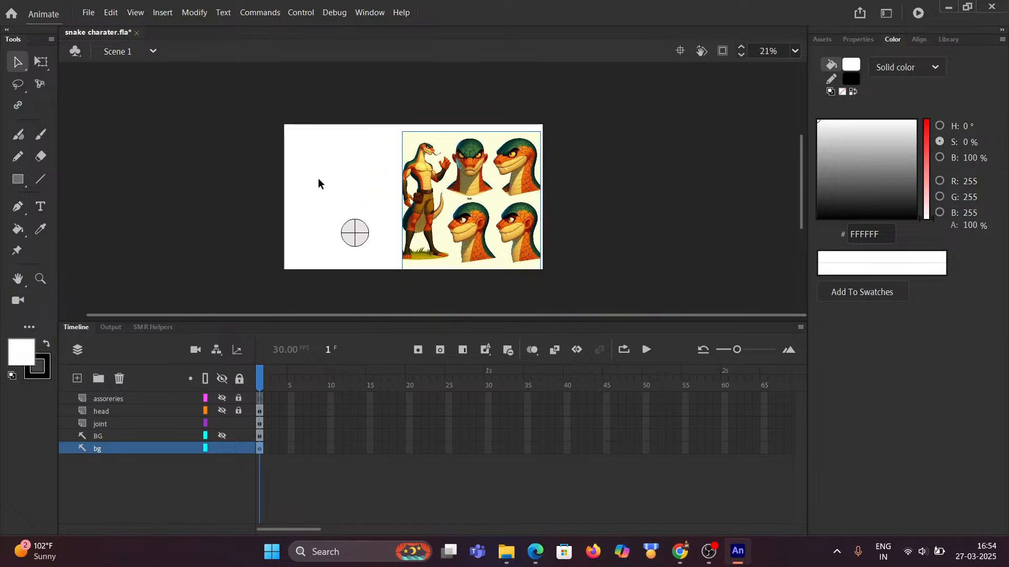
pyautogui.scroll(1, 317, 181)
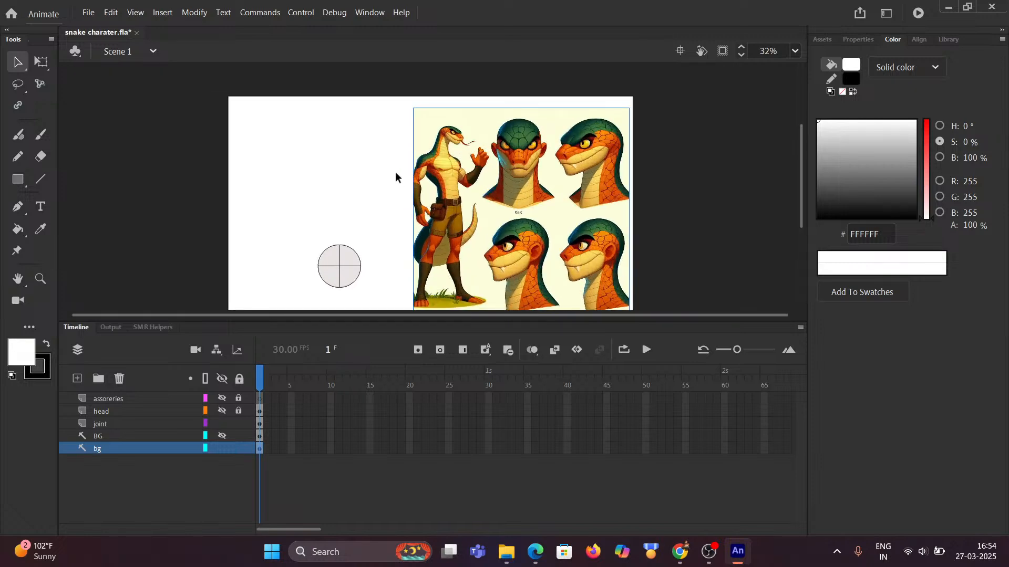
pyautogui.scroll(4, 399, 172)
pyautogui.moveTo(391, 182); pyautogui.dragTo(349, 187)
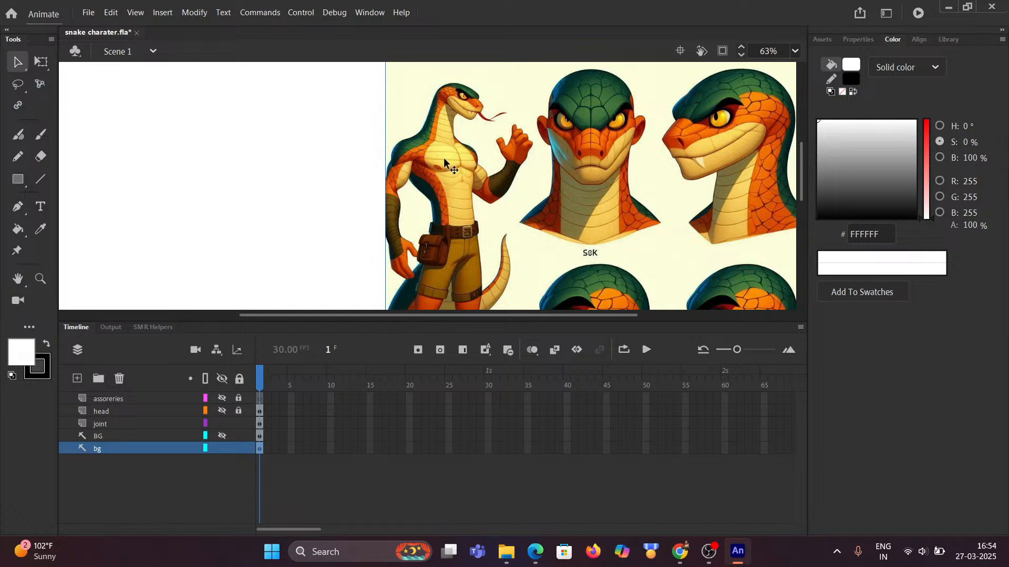
pyautogui.scroll(1, 443, 160)
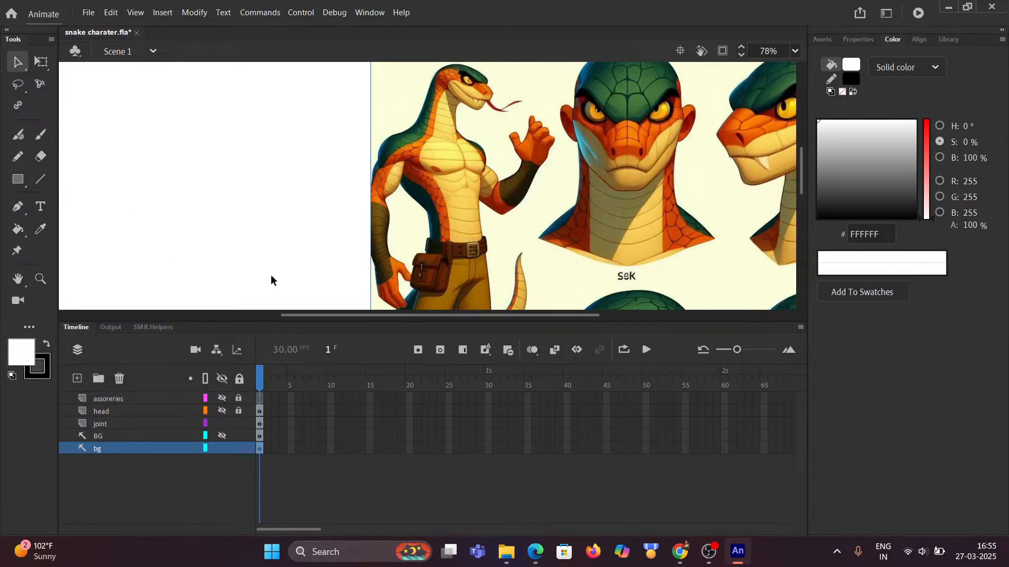
pyautogui.scroll(-3, 271, 279)
pyautogui.hotkey('shift', 'h')
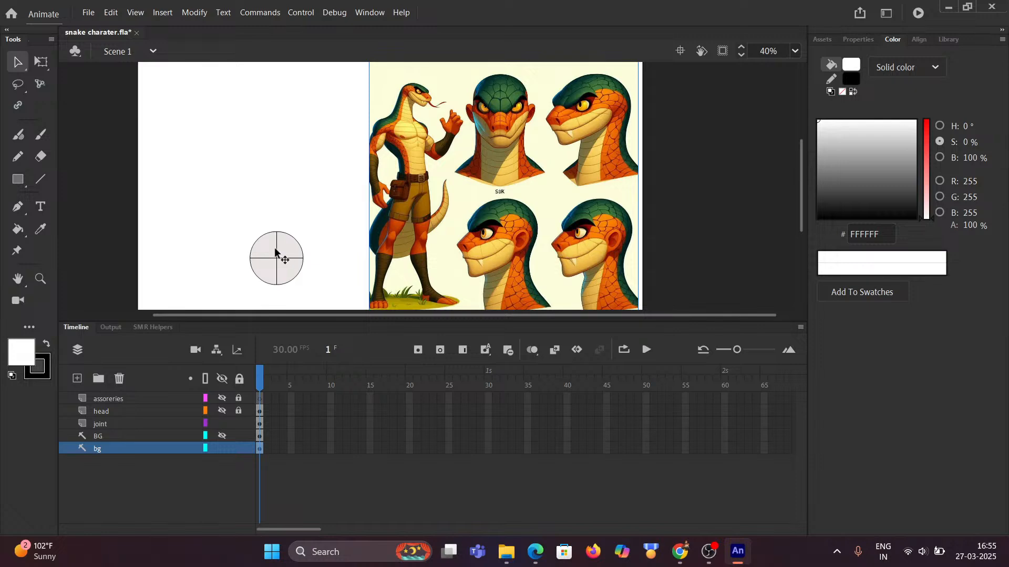
# Try placing the joint circle over the standing figure's hips on the model sheet, and undo the move
pyautogui.moveTo(279, 251); pyautogui.dragTo(415, 175)
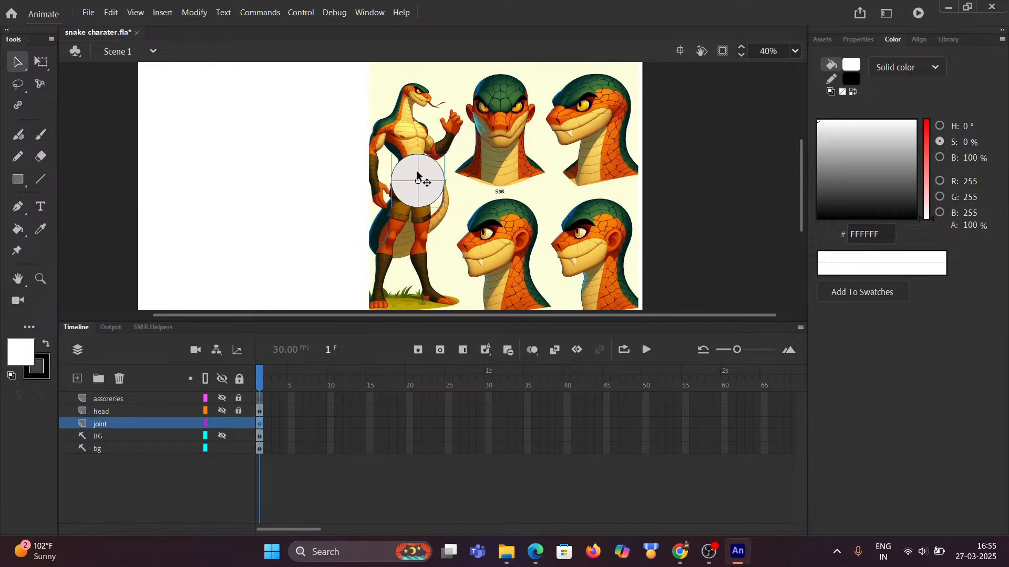
pyautogui.scroll(3, 415, 176)
pyautogui.scroll(2, 416, 175)
pyautogui.hotkey('ctrl', 'z')
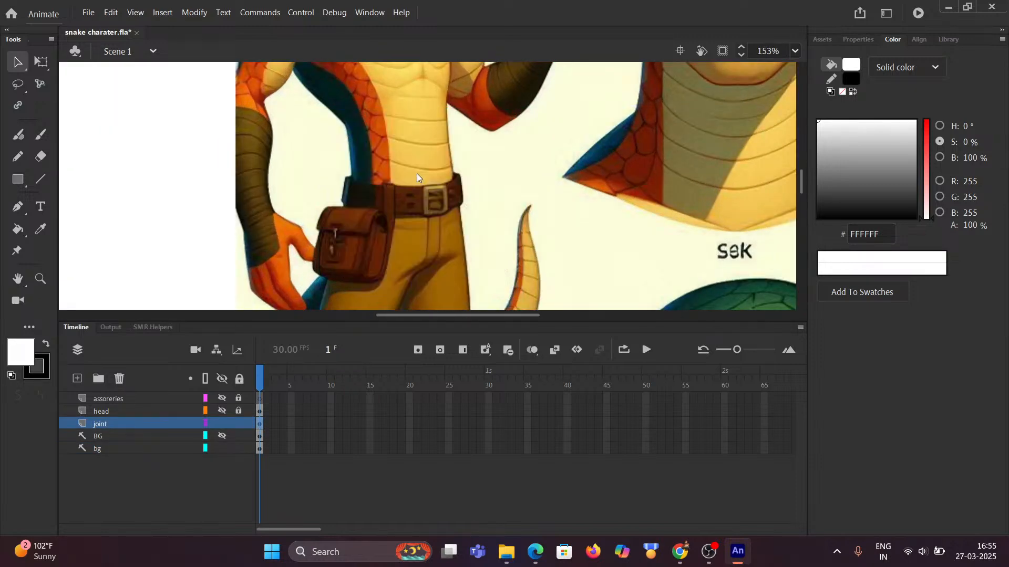
pyautogui.scroll(-4, 399, 191)
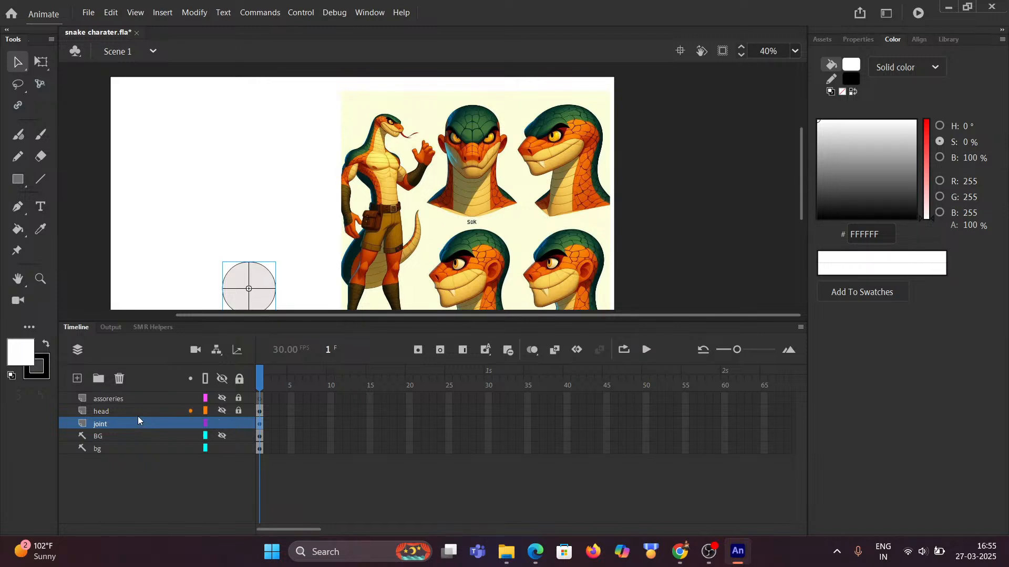
# Rename the assoreries layer to hips and select the circle on the joint layer
pyautogui.click(116, 399)
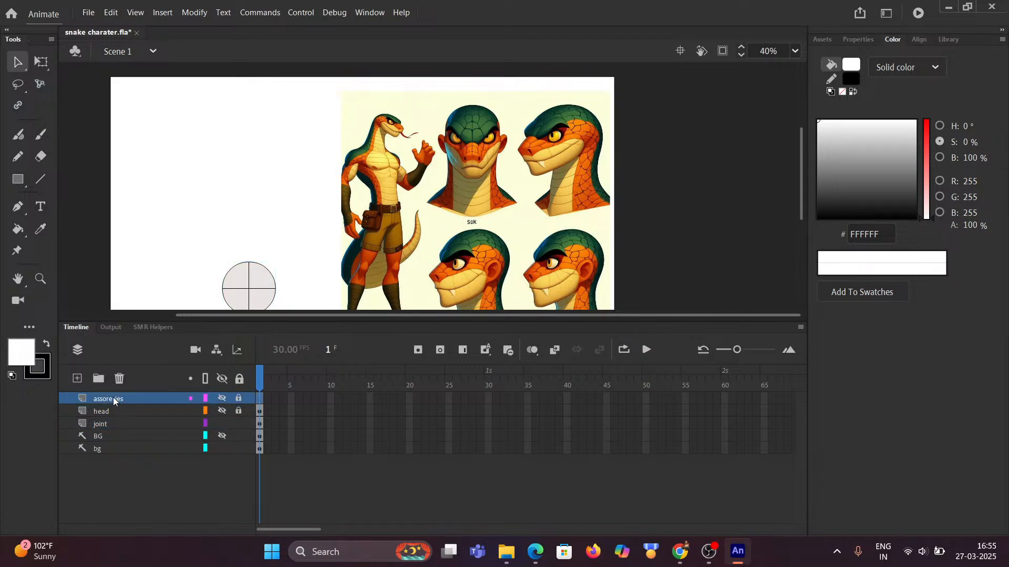
pyautogui.doubleClick(114, 400)
pyautogui.write('hips')
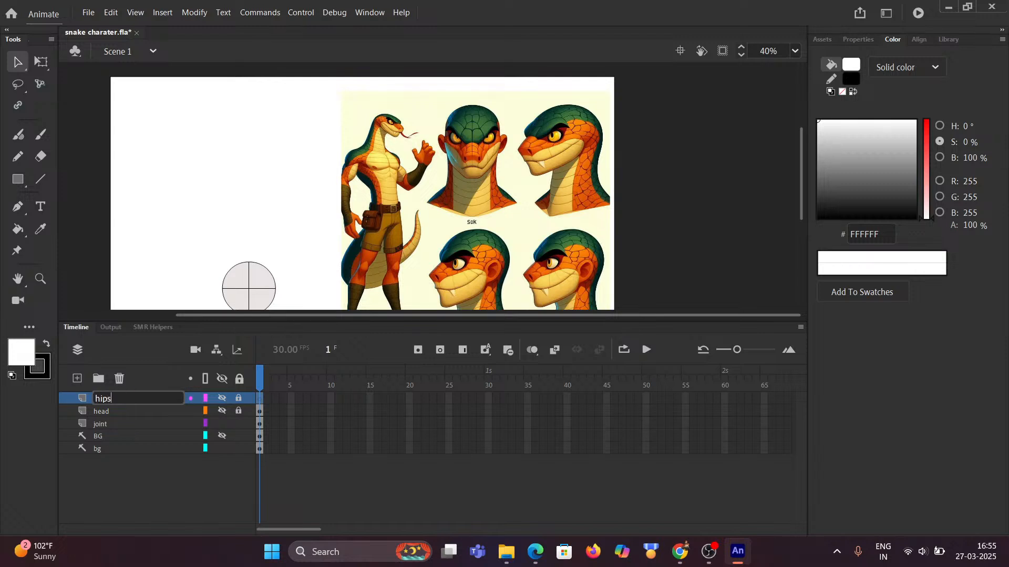
pyautogui.click(122, 472)
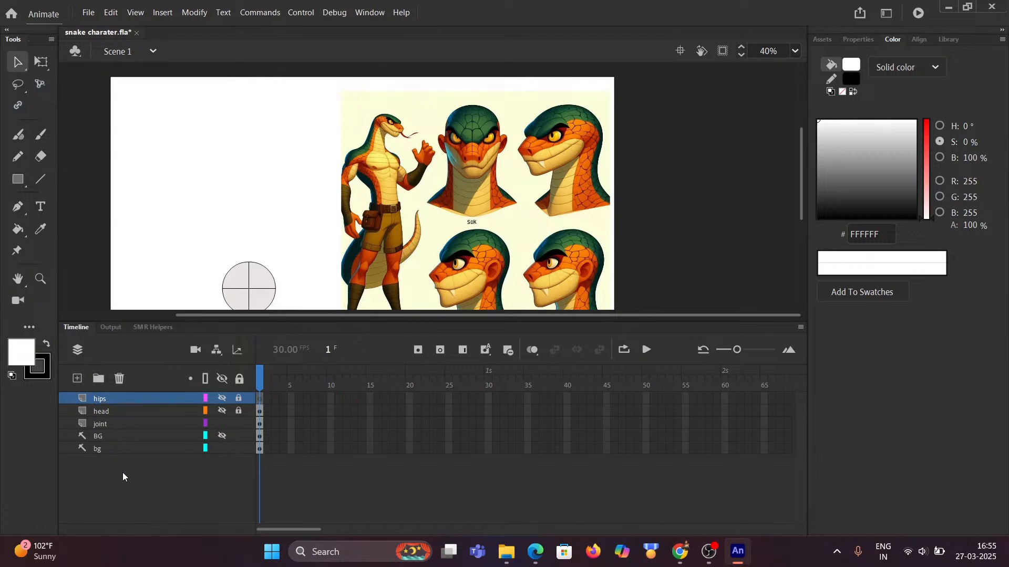
pyautogui.click(111, 424)
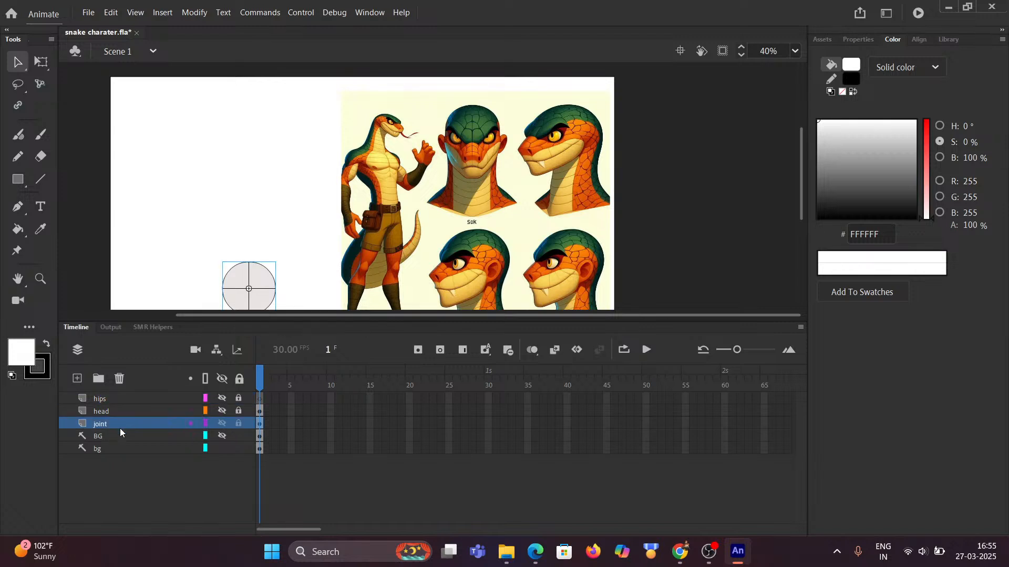
# Place a copy of the joint circle over the standing Snake Man figure's chest on the model sheet
pyautogui.click(260, 291)
pyautogui.moveTo(257, 287); pyautogui.dragTo(382, 175)
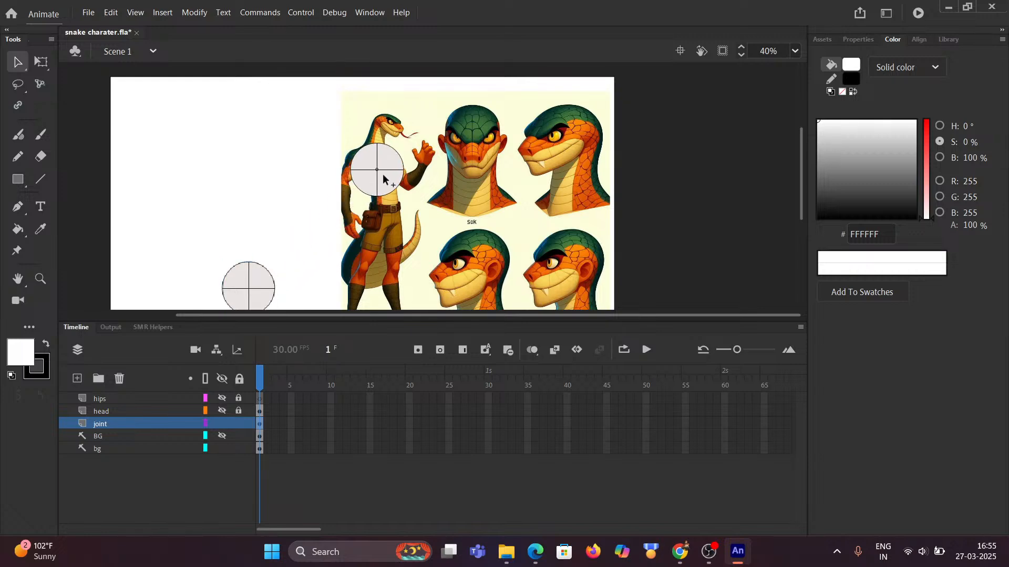
# Examine the copied joint circle's size and position against the standing figure's neck, chest and waist
pyautogui.scroll(5, 383, 174)
pyautogui.moveTo(242, 131); pyautogui.dragTo(290, 253)
pyautogui.scroll(3, 290, 253)
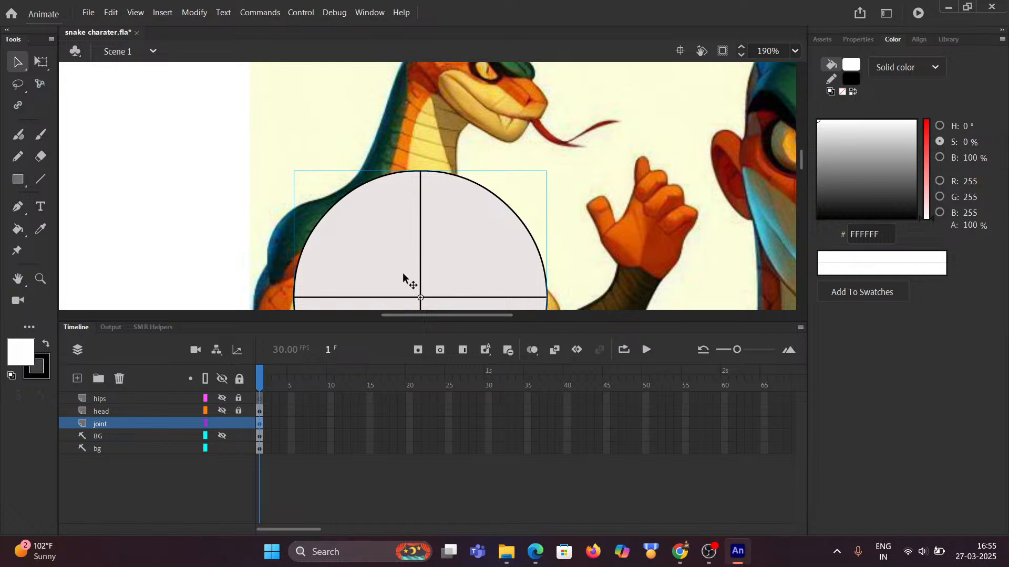
pyautogui.scroll(-2, 402, 273)
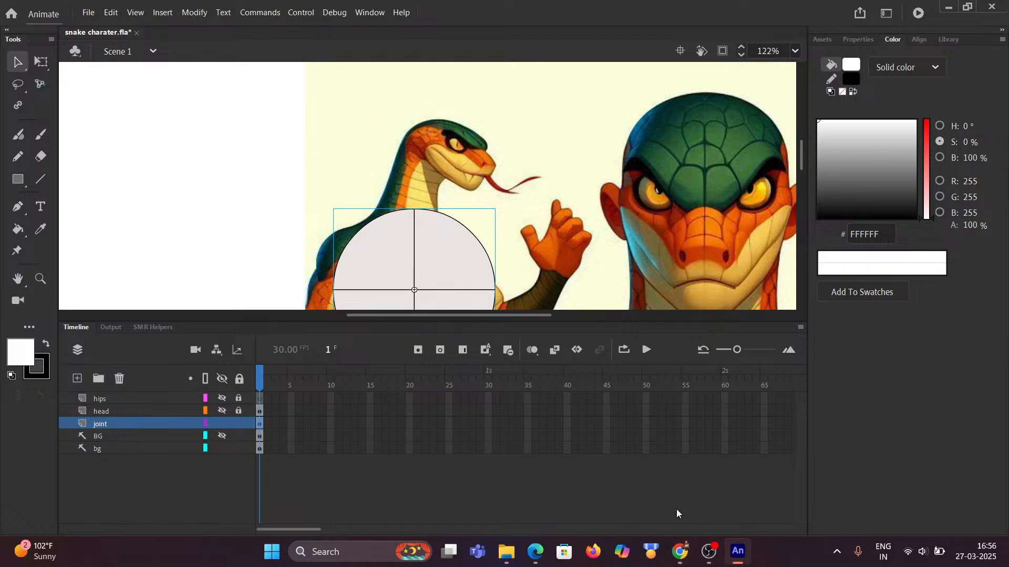
pyautogui.moveTo(709, 549)
pyautogui.scroll(-6, 508, 223)
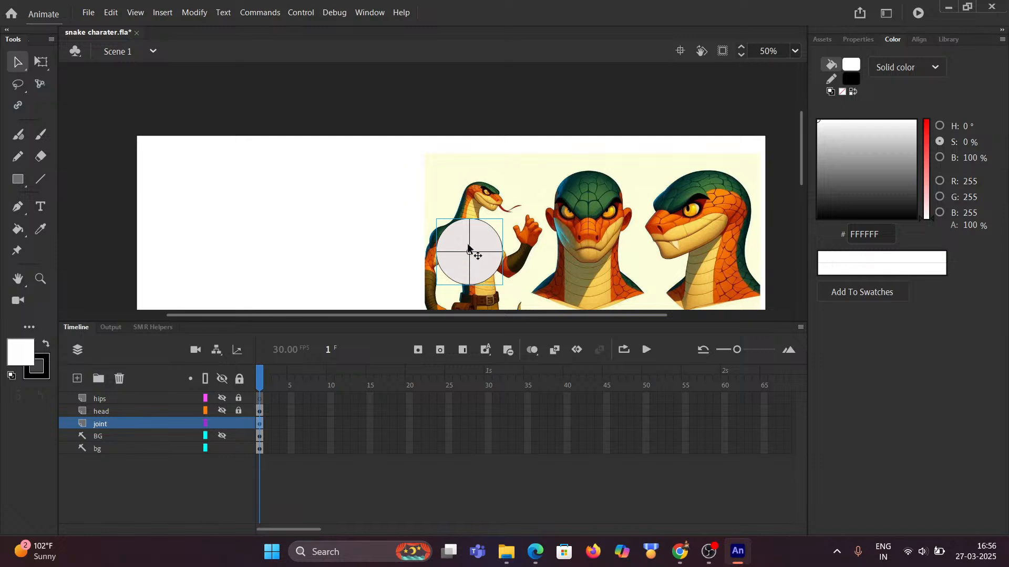
pyautogui.scroll(-2, 469, 255)
pyautogui.scroll(1, 478, 278)
pyautogui.scroll(-2, 472, 278)
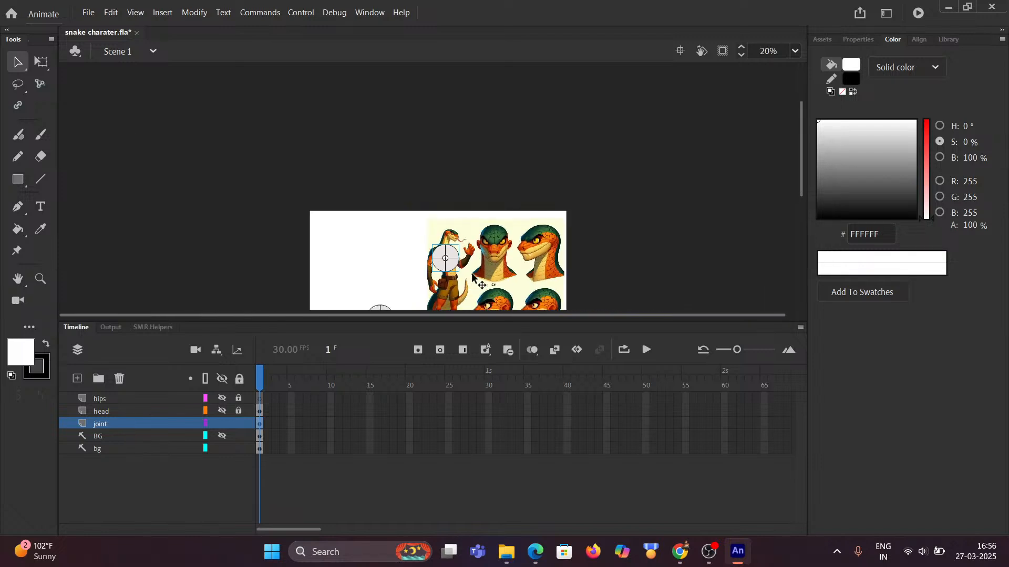
pyautogui.scroll(4, 472, 278)
pyautogui.moveTo(473, 276); pyautogui.dragTo(484, 255)
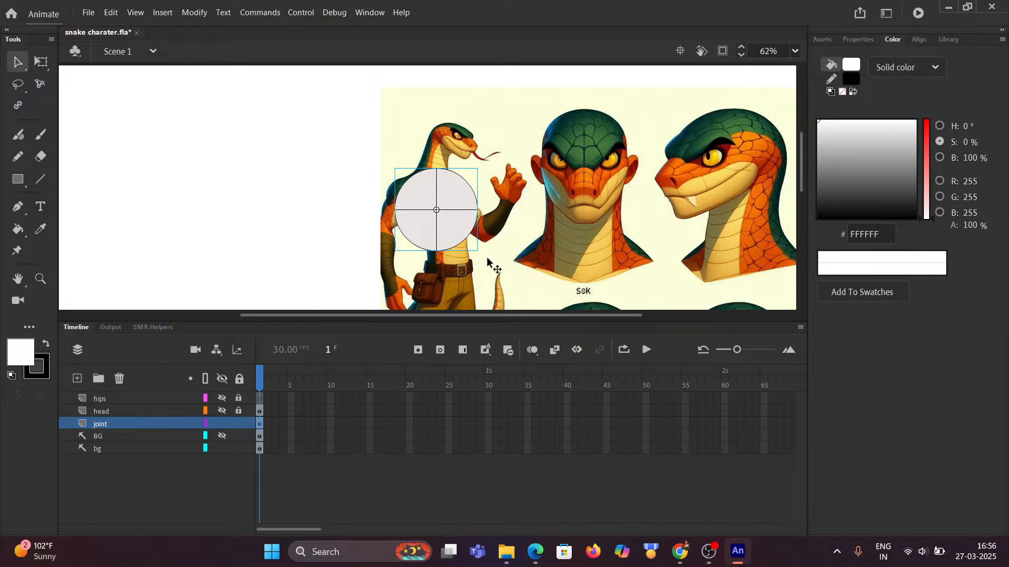